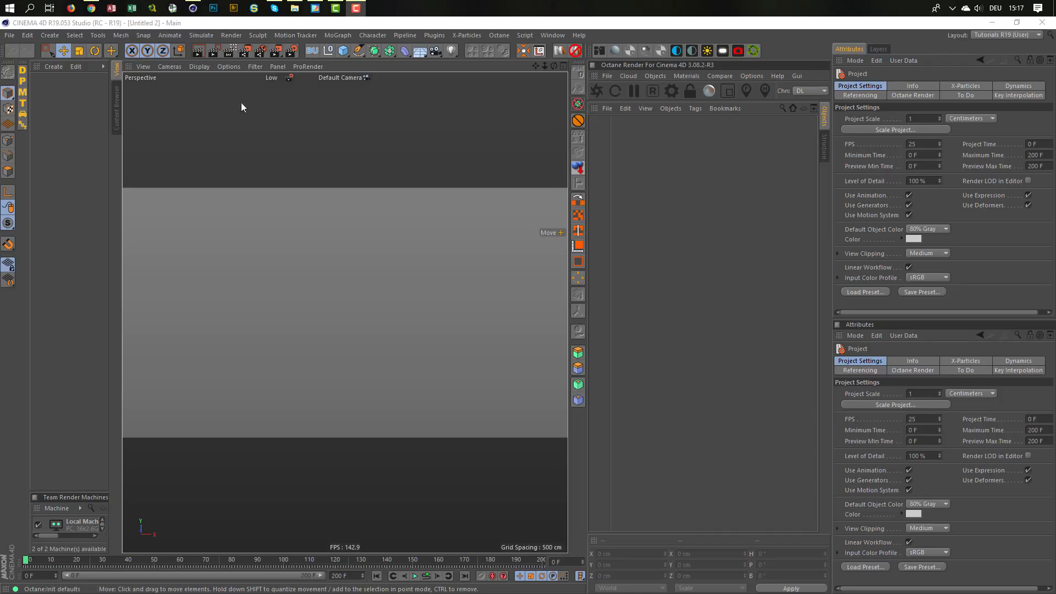
Step: Switch to the browser and examine the Clumping Hair reference image on the Nikomedia Facebook page
{"action": "left_click", "coordinate": [91, 8]}
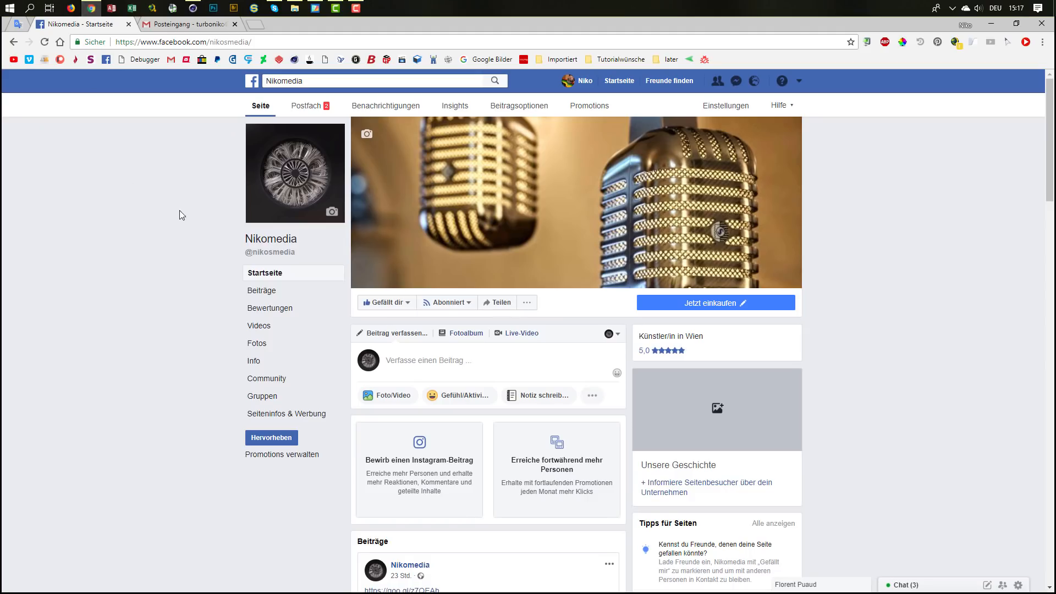
{"action": "scroll", "coordinate": [152, 258], "scroll_direction": "down", "scroll_amount": 15}
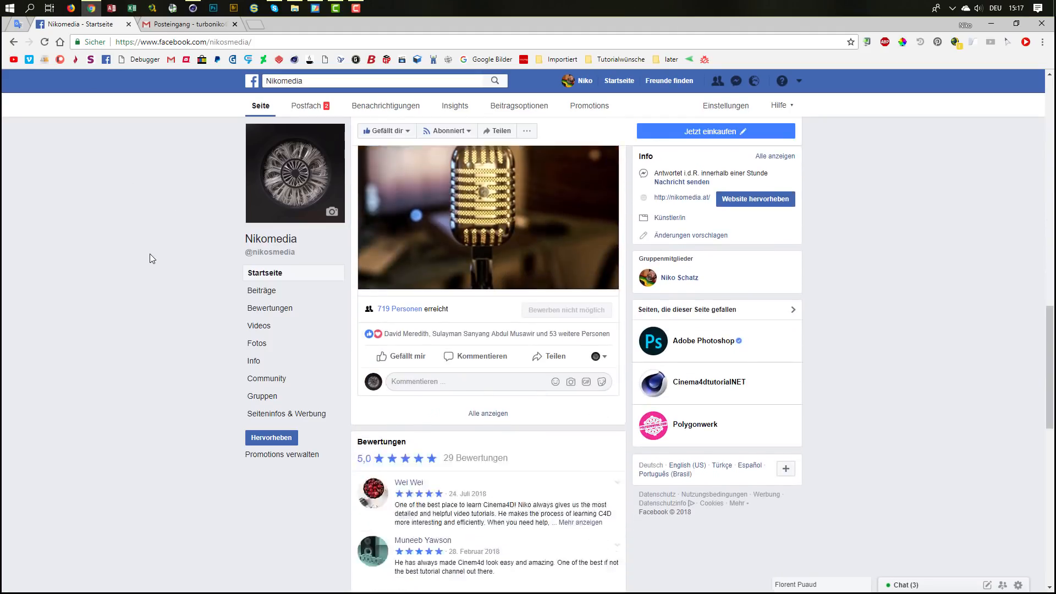
{"action": "scroll", "coordinate": [150, 253], "scroll_direction": "down", "scroll_amount": 10}
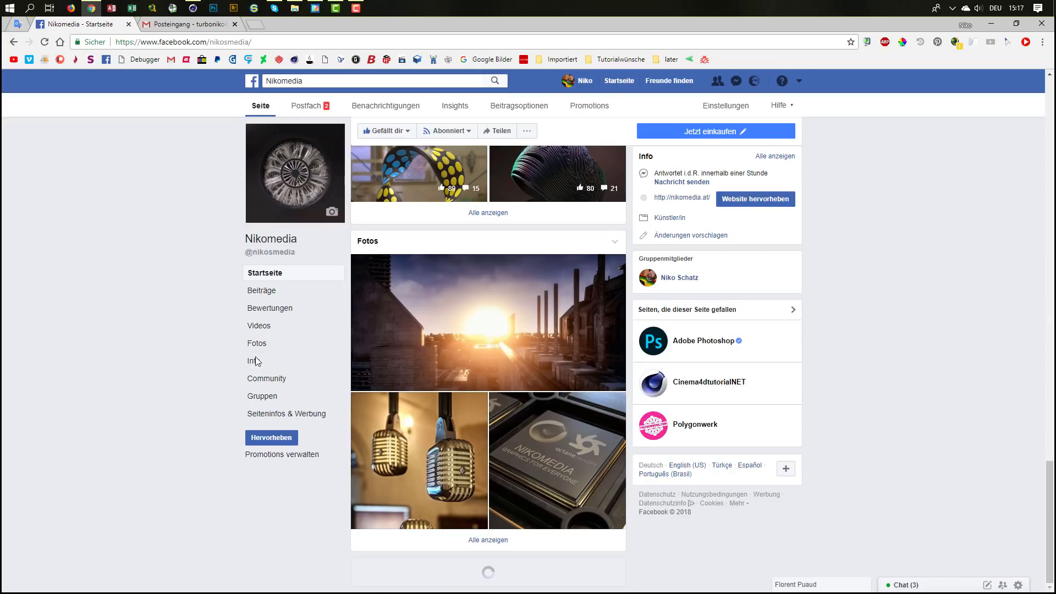
{"action": "scroll", "coordinate": [524, 392], "scroll_direction": "down", "scroll_amount": 12}
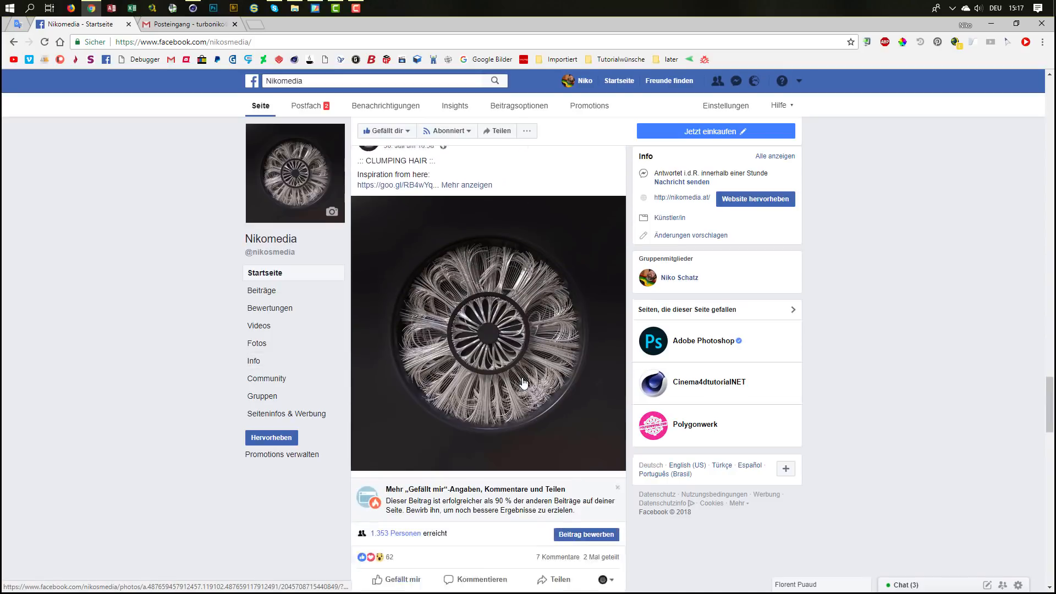
{"action": "left_click", "coordinate": [494, 310]}
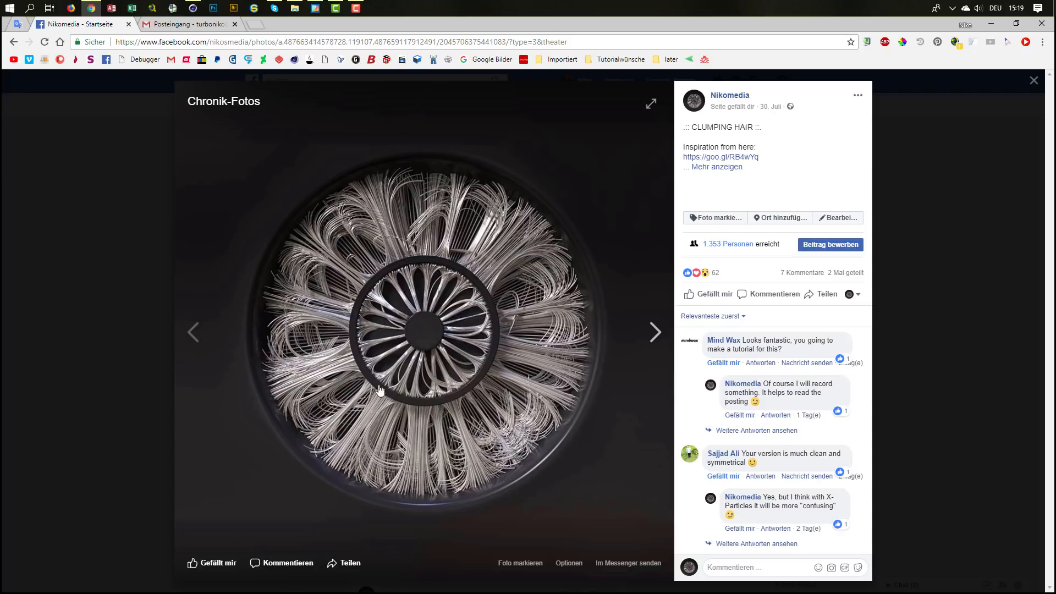
{"action": "left_click", "coordinate": [909, 131]}
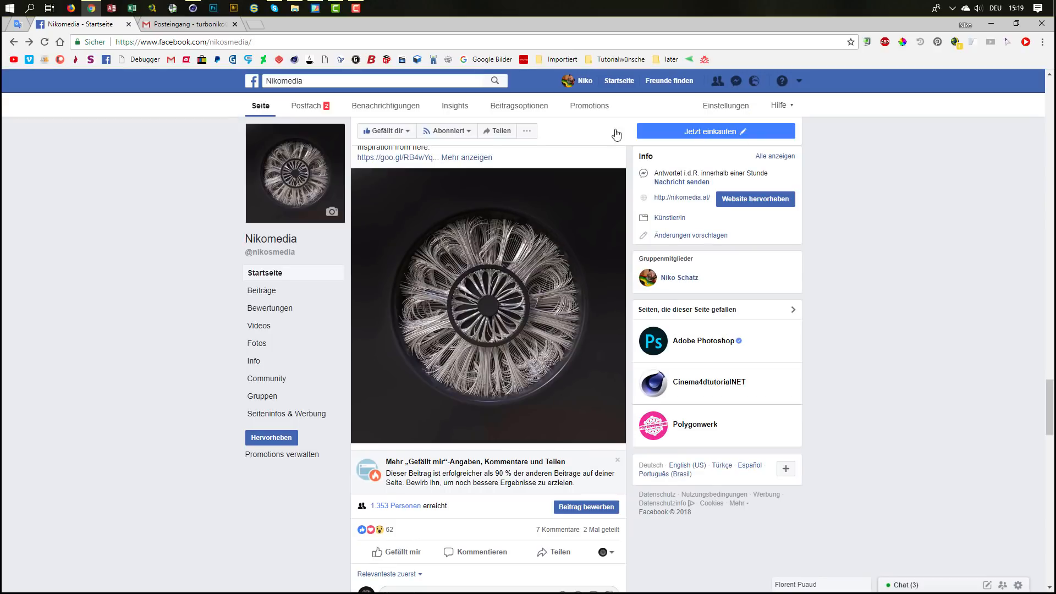
Step: Switch to Cinema 4D, make the Octane render setting active and set its output width to 720 pixels
{"action": "left_click", "coordinate": [193, 9]}
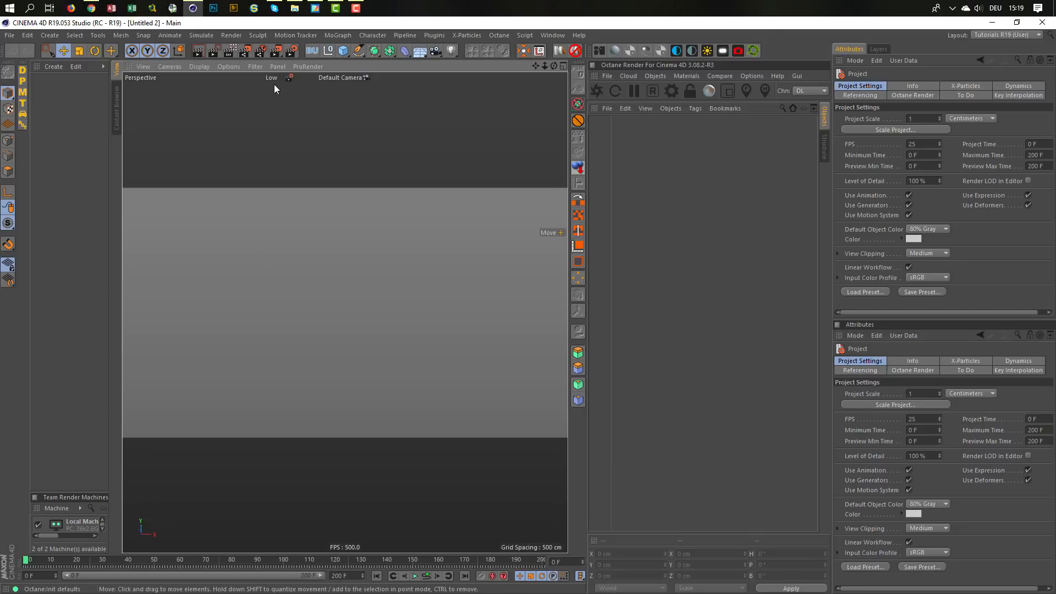
{"action": "key", "text": "ctrl+b"}
{"action": "left_click_drag", "start_coordinate": [698, 235], "coordinate": [300, 102]}
{"action": "left_click", "coordinate": [243, 375]}
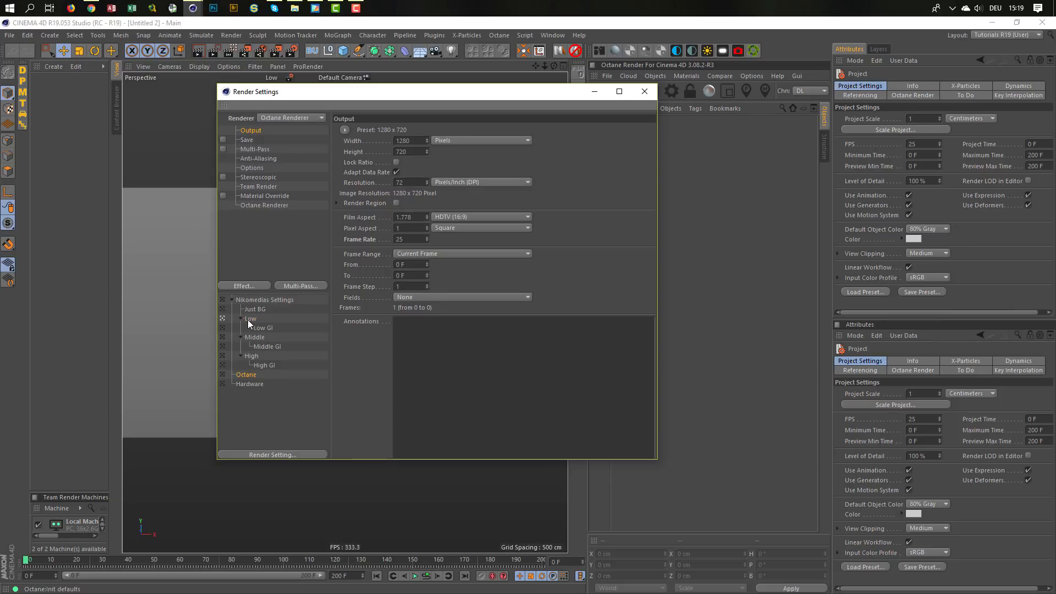
{"action": "left_click", "coordinate": [222, 374]}
{"action": "type", "text": "720"}
{"action": "key", "text": "Return"}
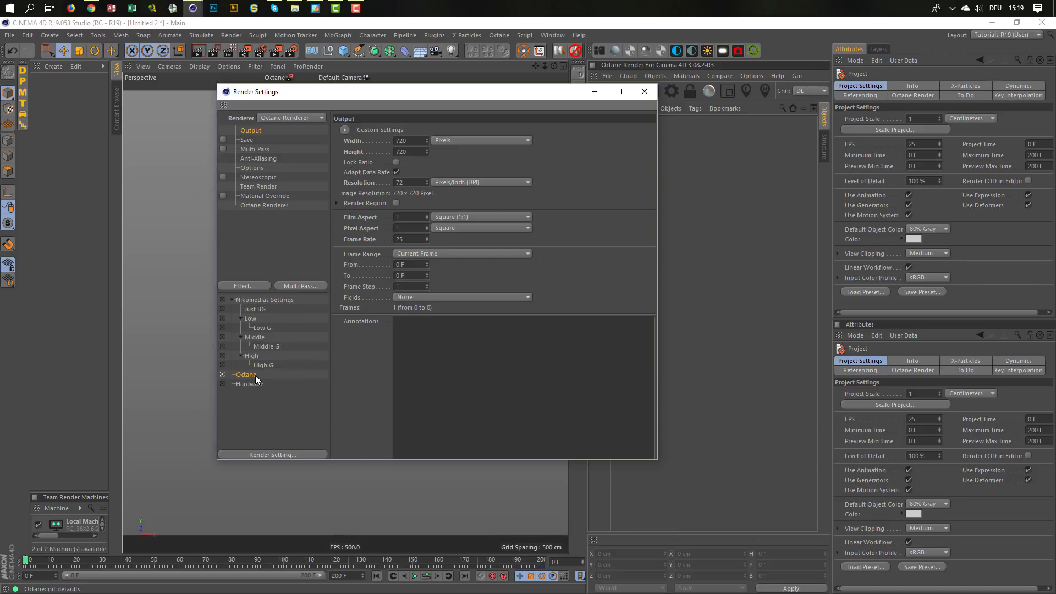
Step: Set the output width to 720 pixels for all render settings from Low through Octane, and close the render settings
{"action": "left_click", "coordinate": [251, 318], "text": "shift"}
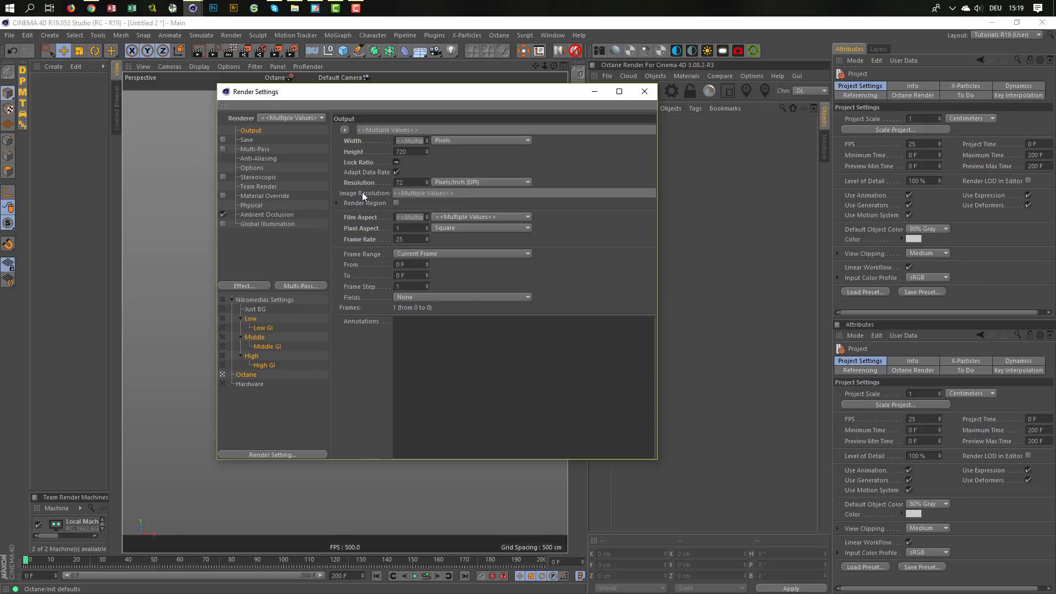
{"action": "left_click", "coordinate": [396, 162]}
{"action": "left_click", "coordinate": [396, 163]}
{"action": "left_click", "coordinate": [412, 140]}
{"action": "type", "text": "720"}
{"action": "key", "text": "Return"}
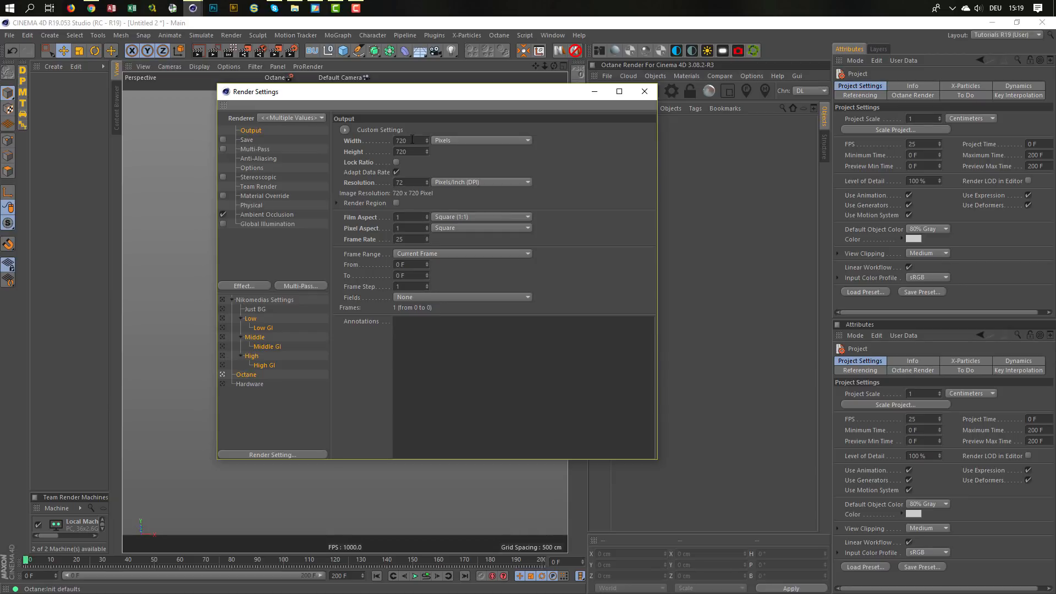
{"action": "left_click", "coordinate": [246, 375]}
{"action": "left_click", "coordinate": [644, 92]}
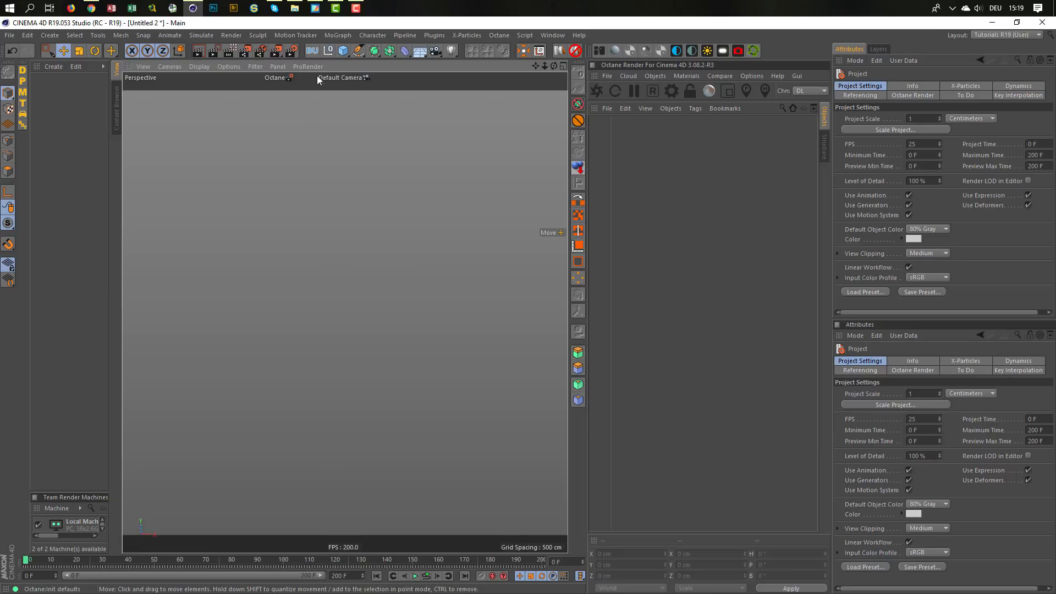
Step: Create a disc primitive and set its orientation to -Z
{"action": "left_click", "coordinate": [344, 52]}
{"action": "left_click", "coordinate": [371, 97]}
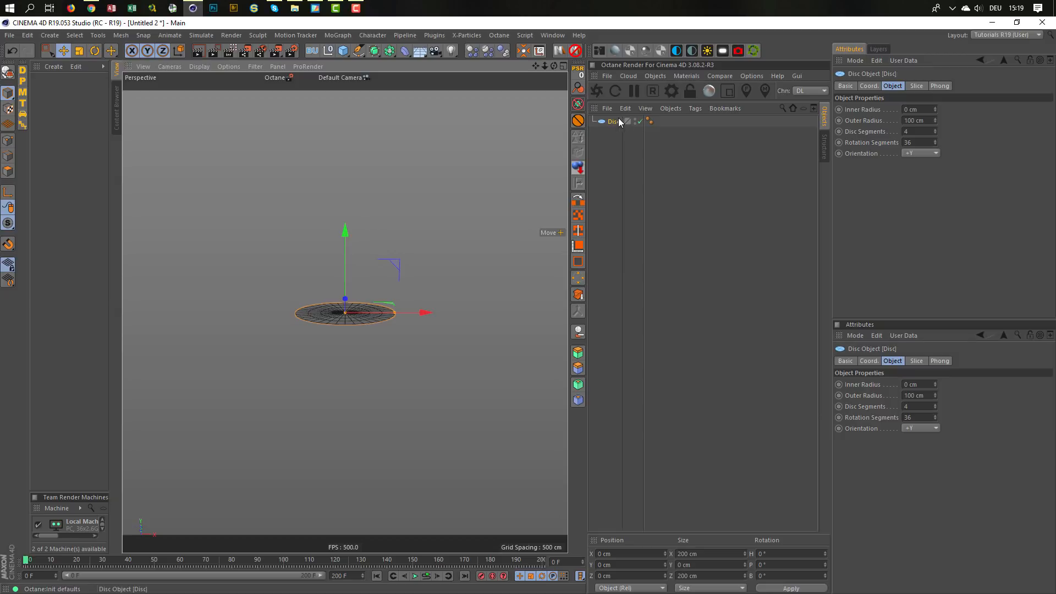
{"action": "left_click", "coordinate": [909, 154]}
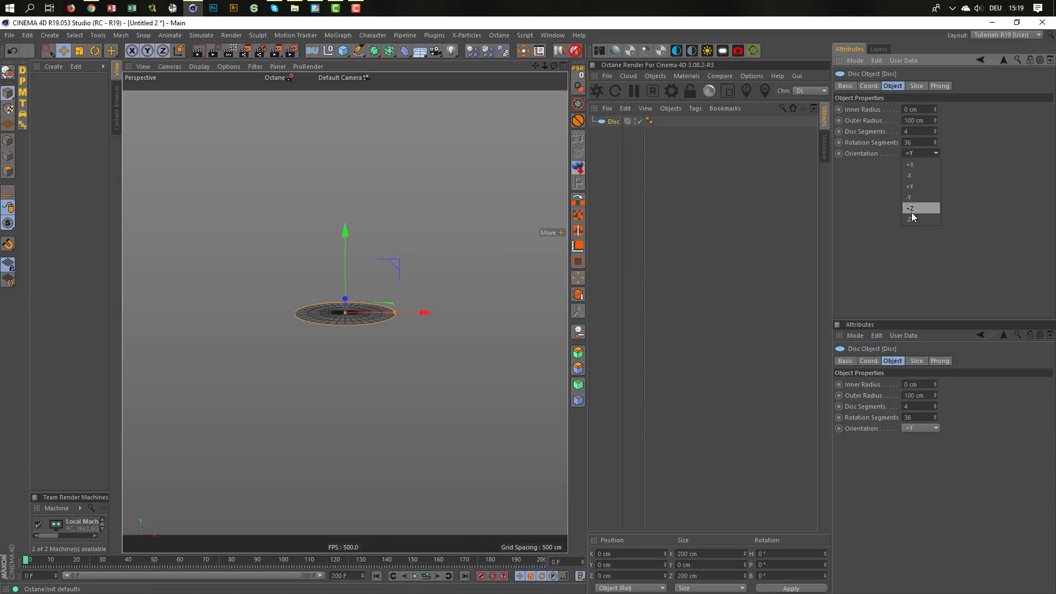
{"action": "left_click", "coordinate": [911, 219]}
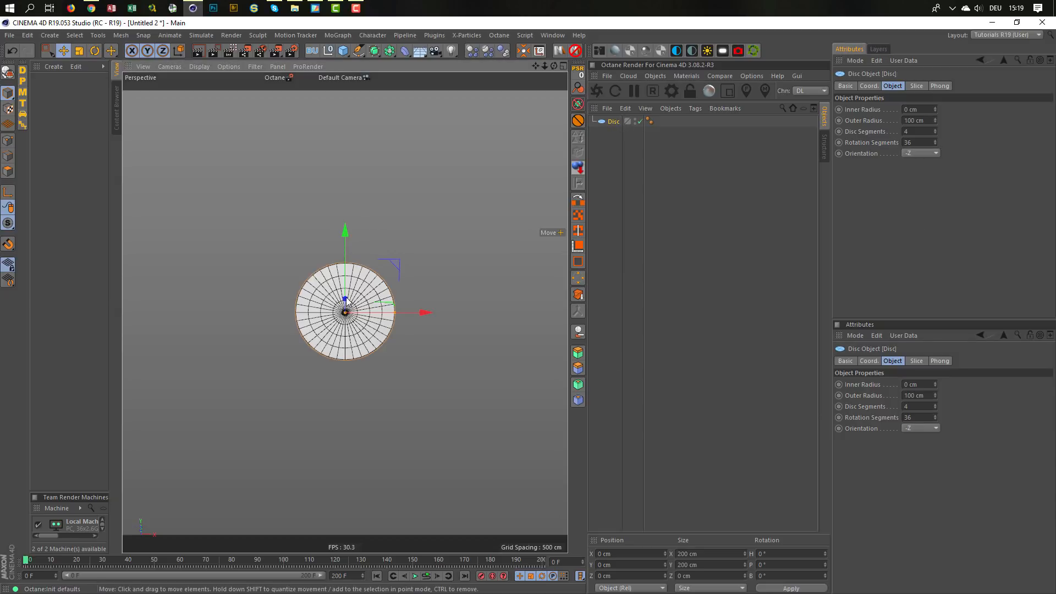
{"action": "scroll", "coordinate": [346, 300], "scroll_direction": "up", "scroll_amount": 6}
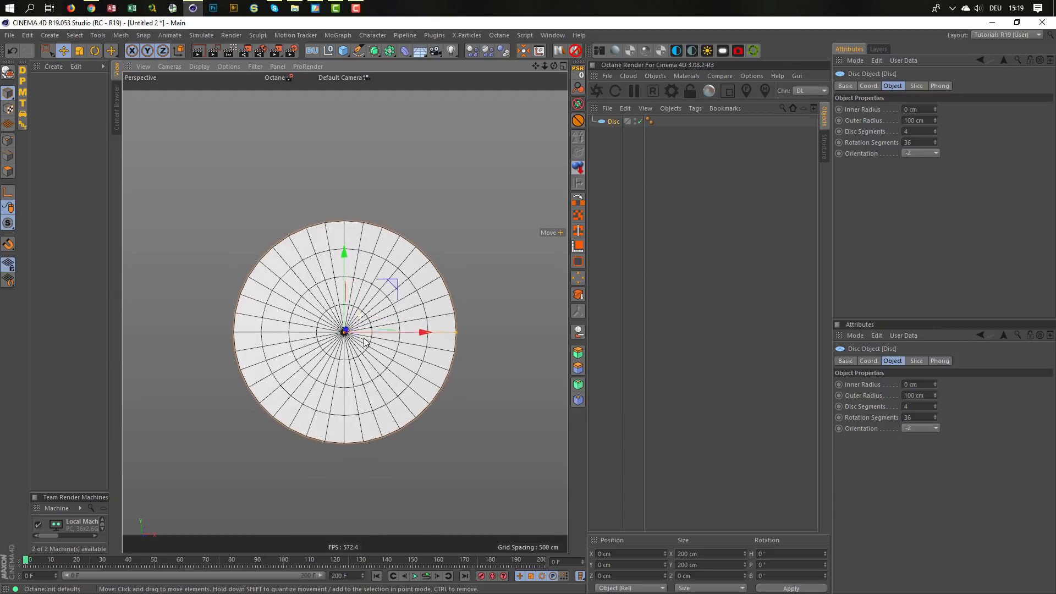
{"action": "left_click_drag", "start_coordinate": [364, 343], "coordinate": [363, 350], "text": "alt"}
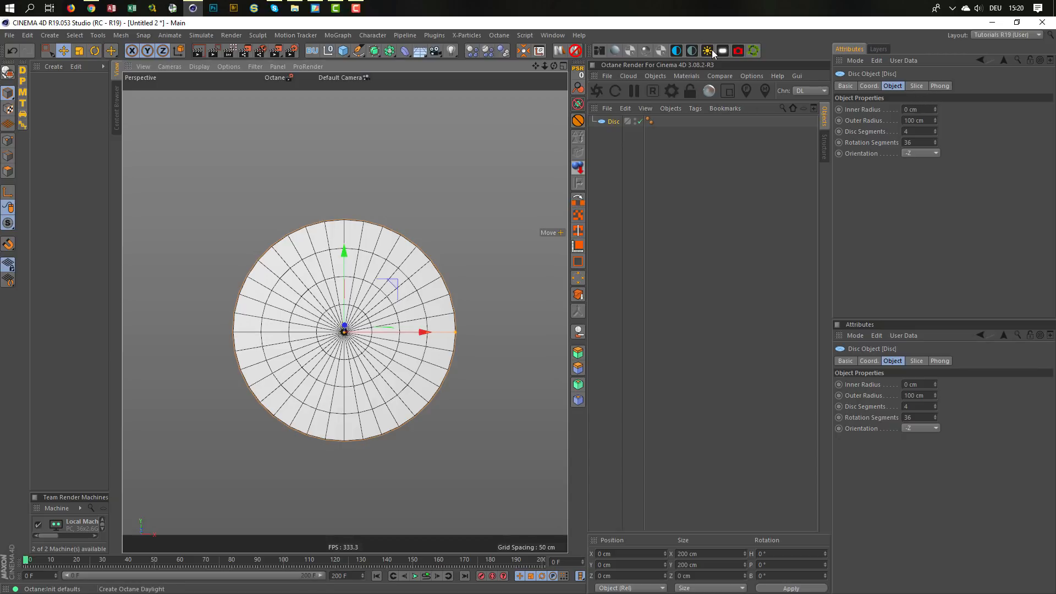
Step: Add an Octane camera as the active view and set its heading and pitch to 0°
{"action": "left_click", "coordinate": [738, 50]}
{"action": "left_click", "coordinate": [670, 121]}
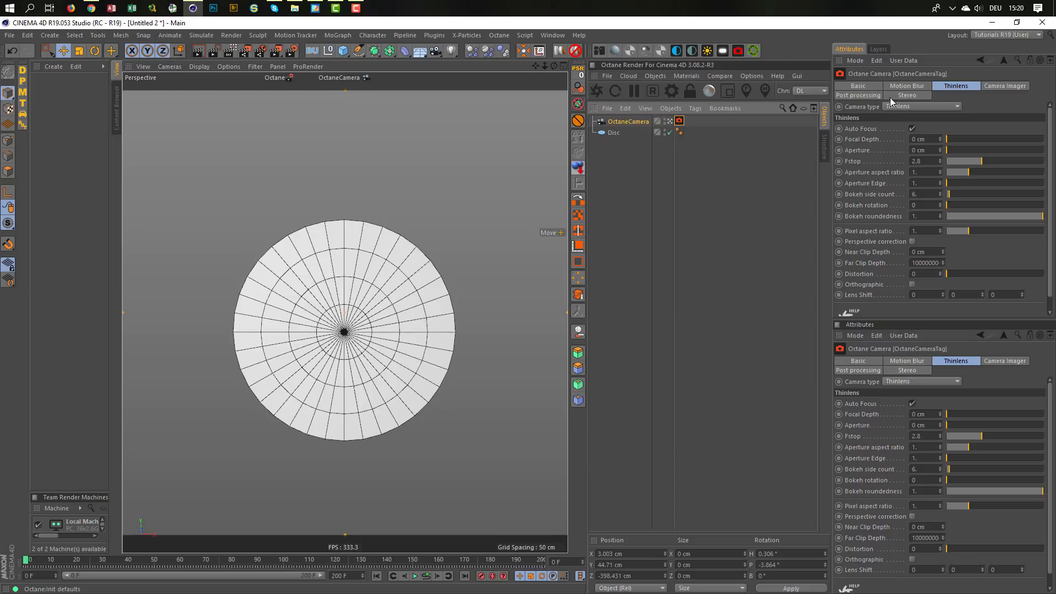
{"action": "left_click", "coordinate": [628, 121]}
{"action": "left_click", "coordinate": [913, 87]}
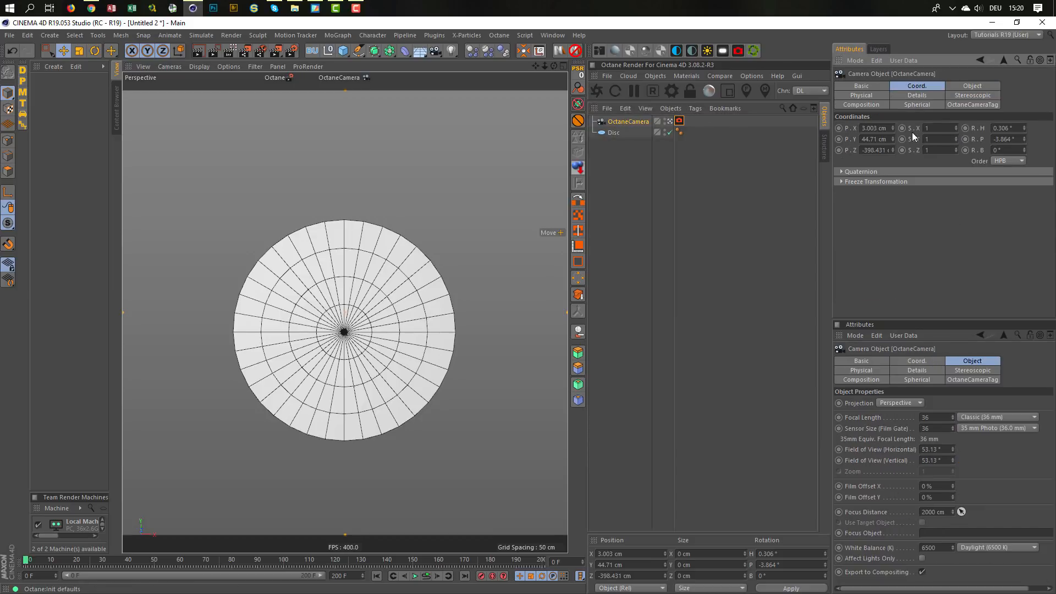
{"action": "double_click", "coordinate": [1004, 128]}
{"action": "type", "text": "0"}
{"action": "key", "text": "Tab"}
{"action": "type", "text": "0"}
{"action": "key", "text": "Return"}
Step: Set the Octane camera's X and Y positions to 0 cm
{"action": "double_click", "coordinate": [879, 127]}
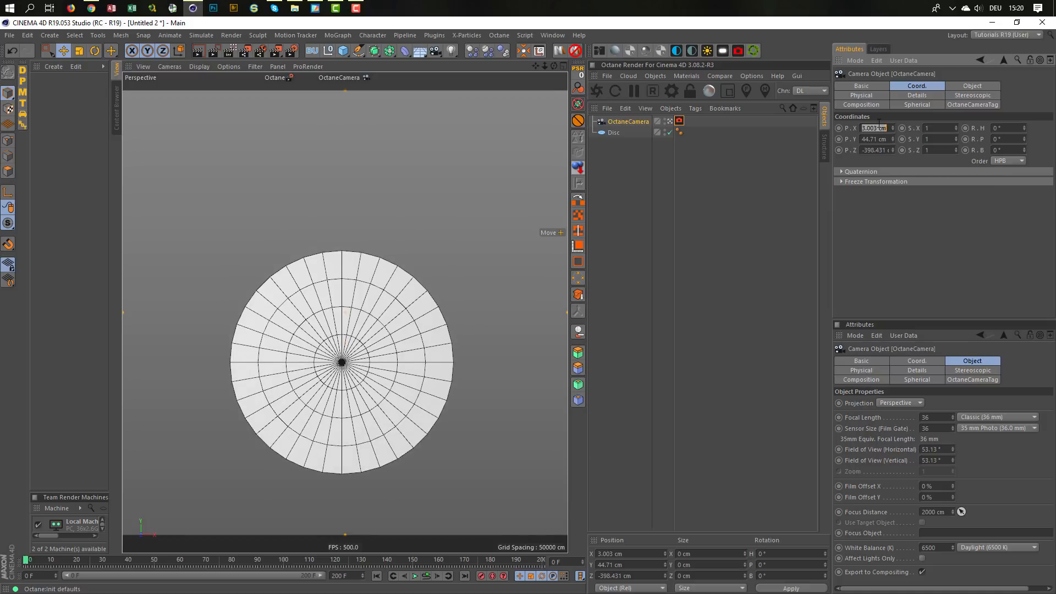
{"action": "type", "text": "0"}
{"action": "key", "text": "Tab"}
{"action": "type", "text": "0"}
{"action": "key", "text": "Return"}
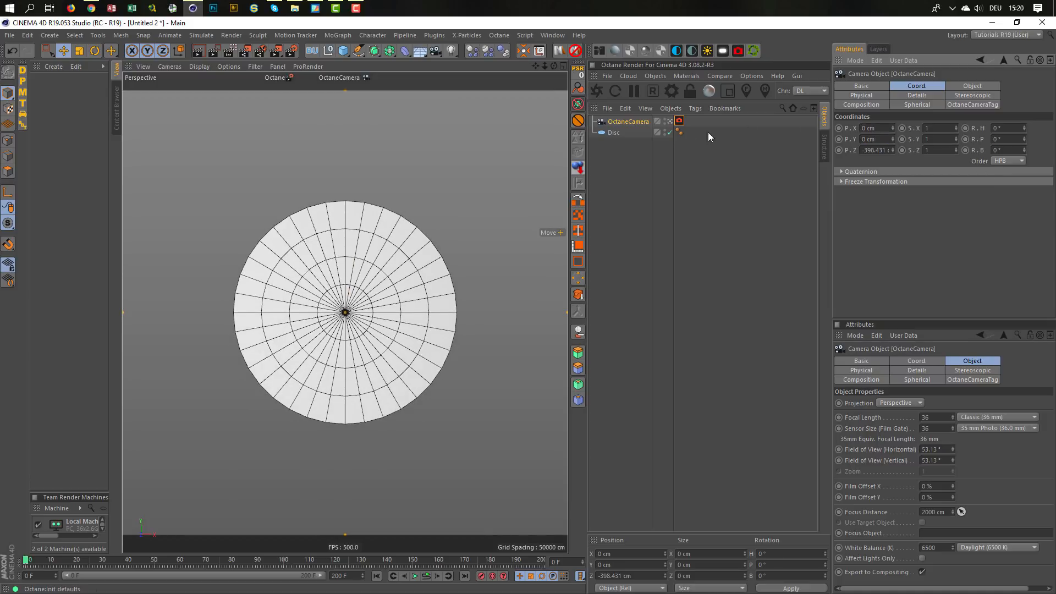
Step: Add a Protection tag leaving only the camera's Z position unlocked, and move the camera in to about -62 cm on Z
{"action": "left_click", "coordinate": [577, 121]}
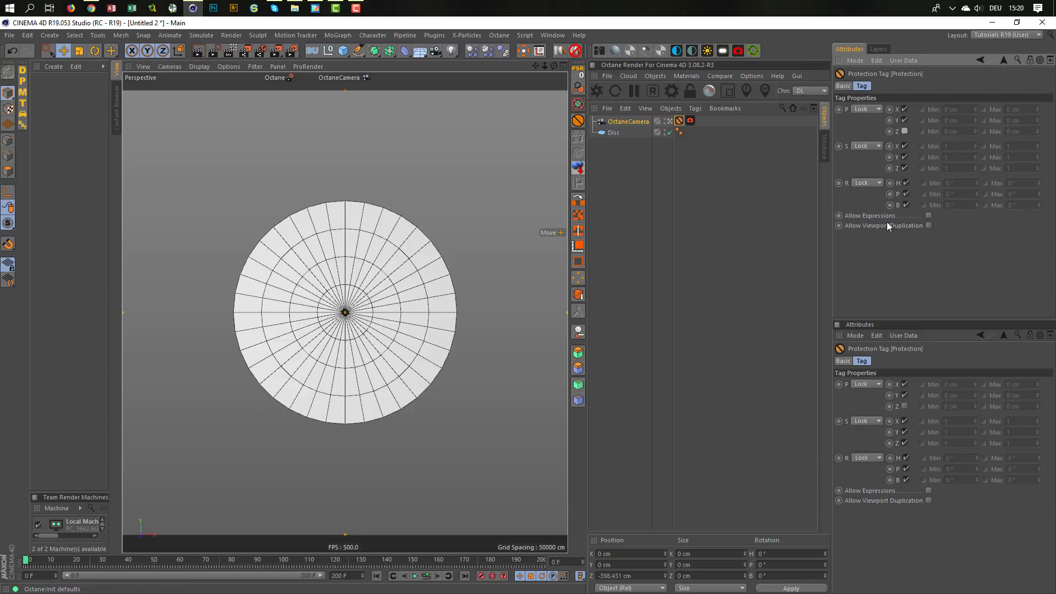
{"action": "scroll", "coordinate": [390, 293], "scroll_direction": "up", "scroll_amount": 5}
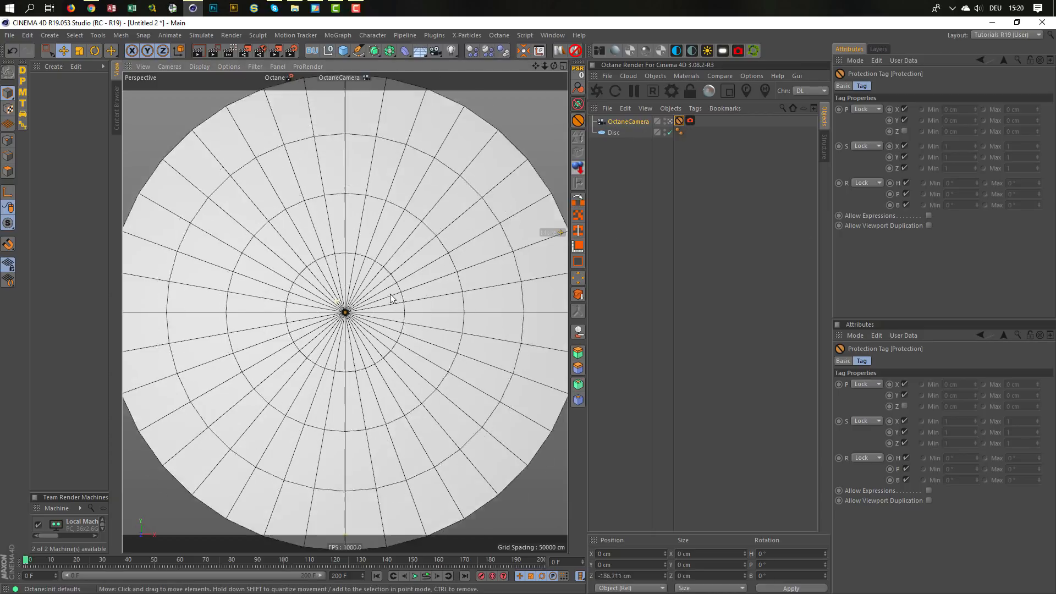
{"action": "scroll", "coordinate": [431, 284], "scroll_direction": "up", "scroll_amount": 4}
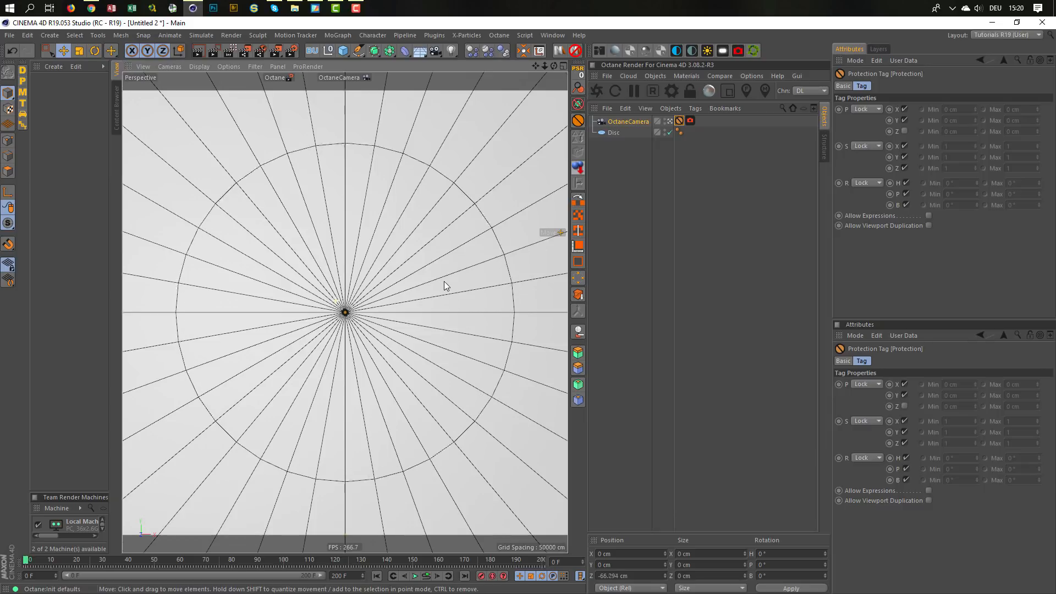
{"action": "scroll", "coordinate": [445, 286], "scroll_direction": "up", "scroll_amount": 1}
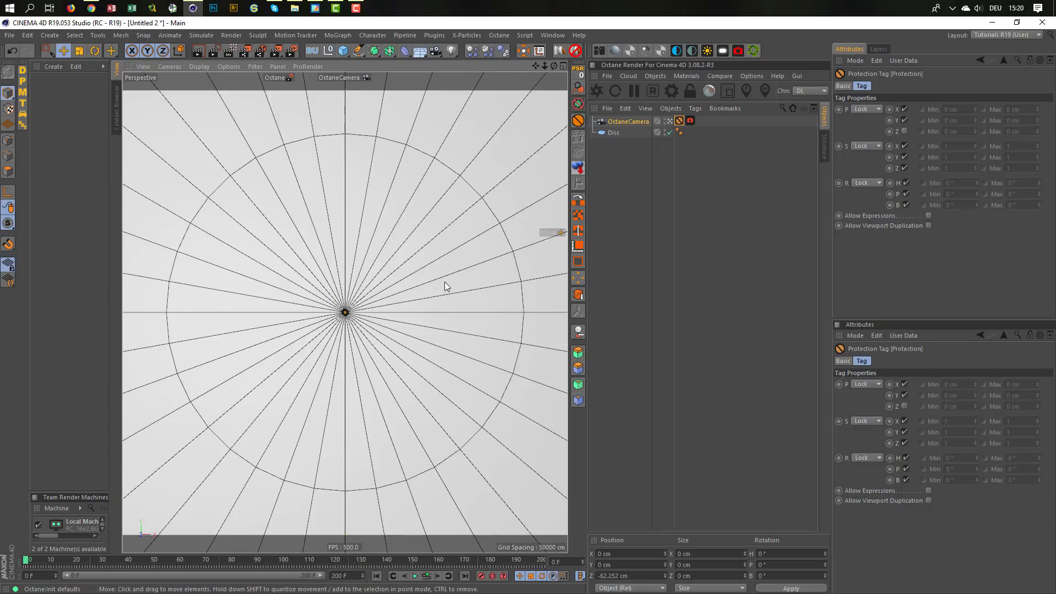
Step: Make the disc editable and select all the polygons of its innermost ring
{"action": "left_click", "coordinate": [627, 132]}
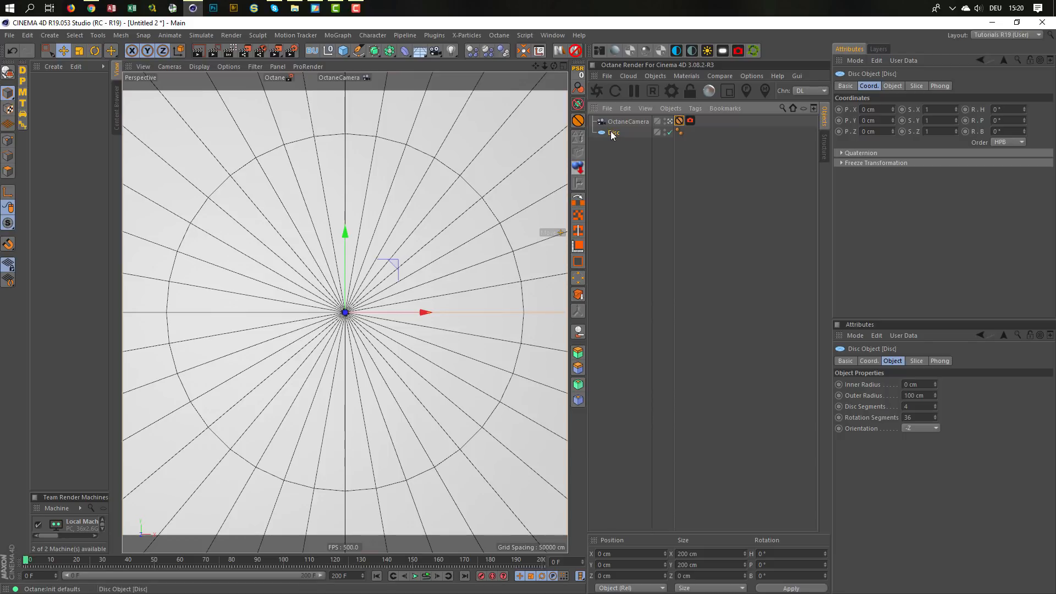
{"action": "left_click", "coordinate": [893, 86]}
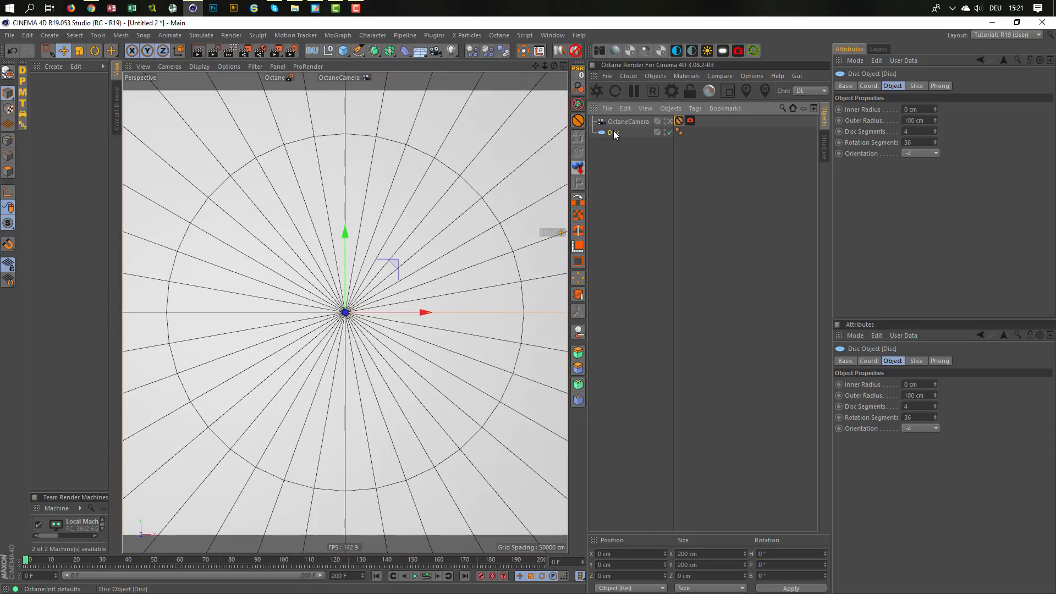
{"action": "key", "text": "c"}
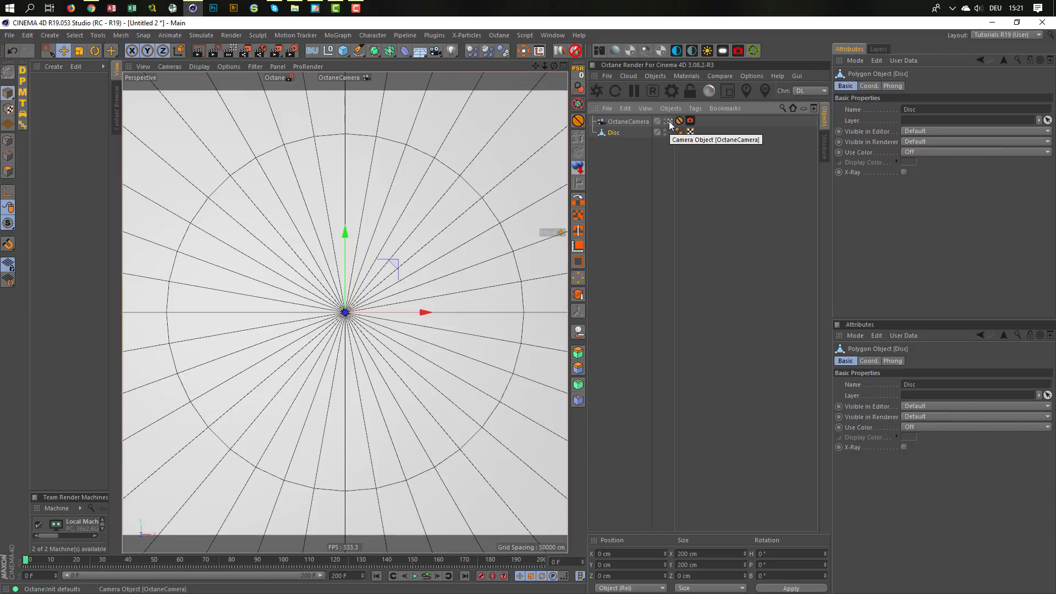
{"action": "left_click", "coordinate": [7, 171]}
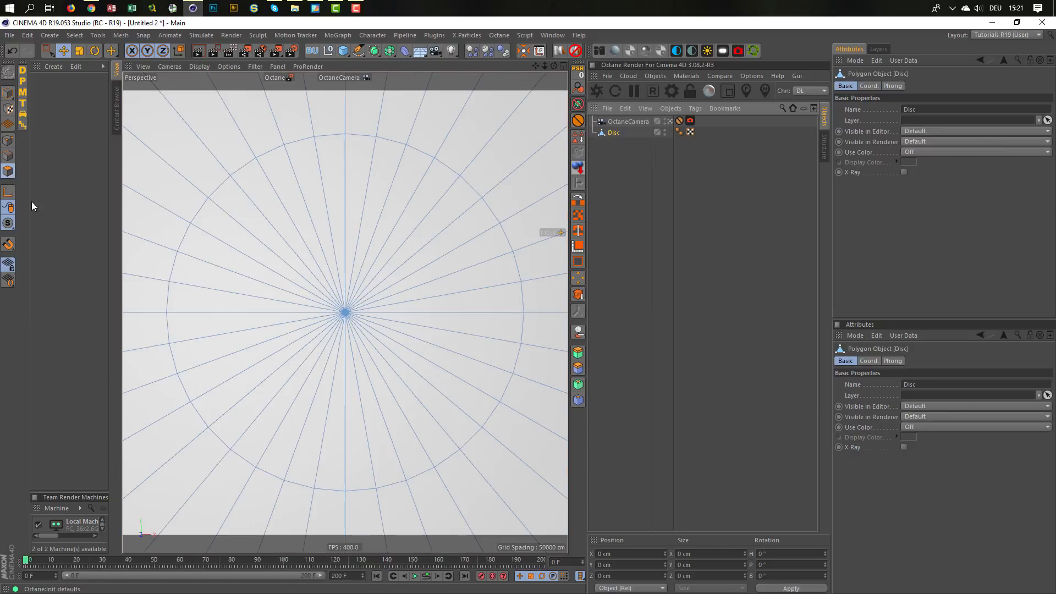
{"action": "key", "text": "9"}
{"action": "mouse_move", "coordinate": [345, 250]}
{"action": "left_mouse_down"}
{"action": "mouse_move", "coordinate": [375, 249]}
{"action": "mouse_move", "coordinate": [344, 308]}
{"action": "left_mouse_up"}
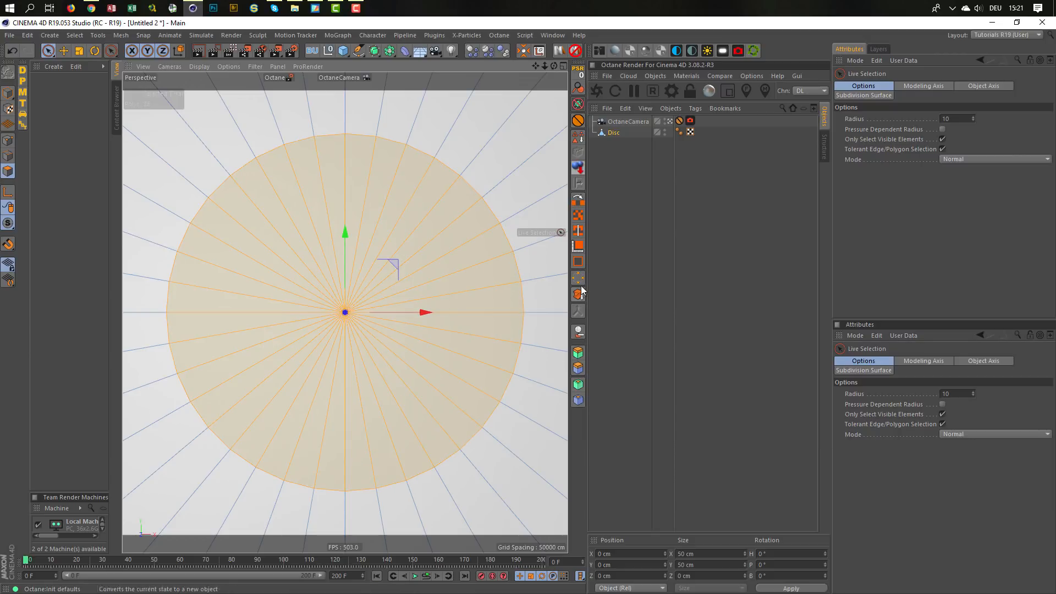
Step: Leave the Octane camera view and extrude the selected centre polygons 5 cm back into the disc
{"action": "left_click", "coordinate": [669, 121]}
{"action": "scroll", "coordinate": [323, 364], "scroll_direction": "down", "scroll_amount": 5}
{"action": "left_click_drag", "start_coordinate": [322, 365], "coordinate": [373, 359], "text": "alt"}
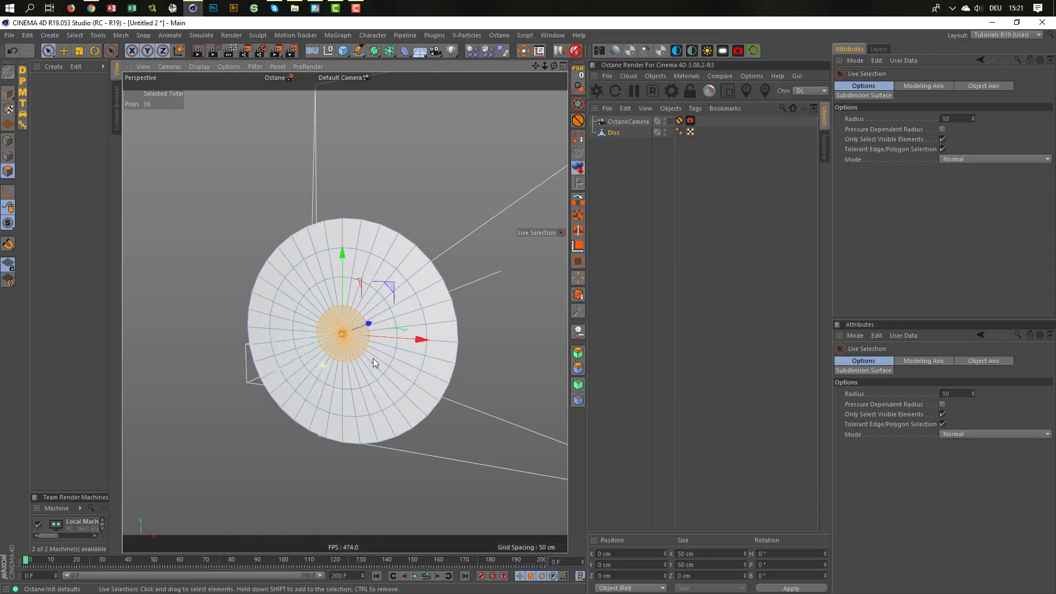
{"action": "left_click", "coordinate": [665, 119]}
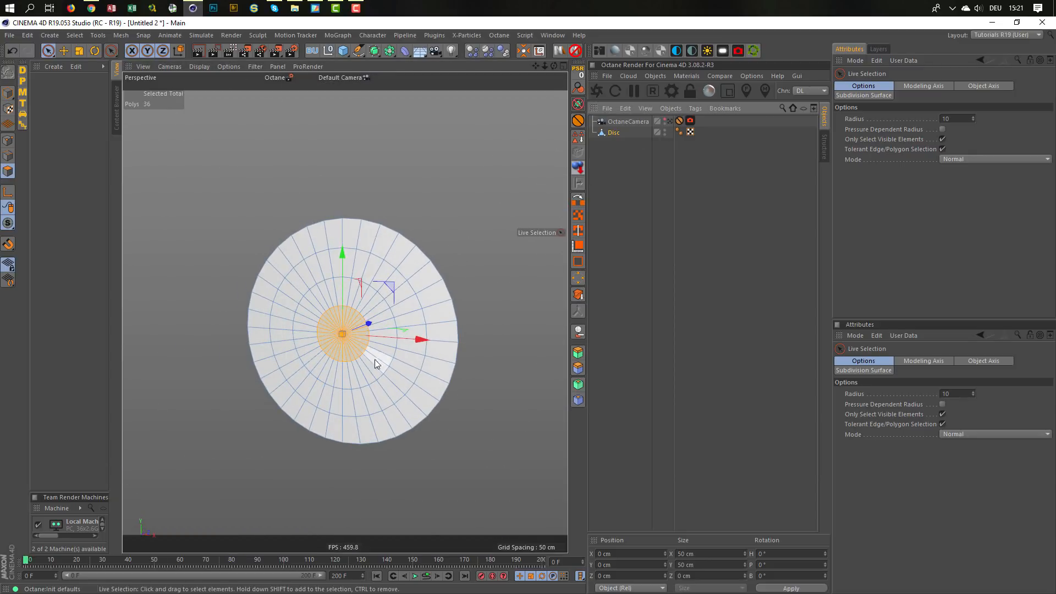
{"action": "right_click_drag", "start_coordinate": [352, 351], "coordinate": [437, 317], "text": "alt"}
{"action": "middle_click_drag", "start_coordinate": [330, 273], "coordinate": [322, 378], "text": "alt"}
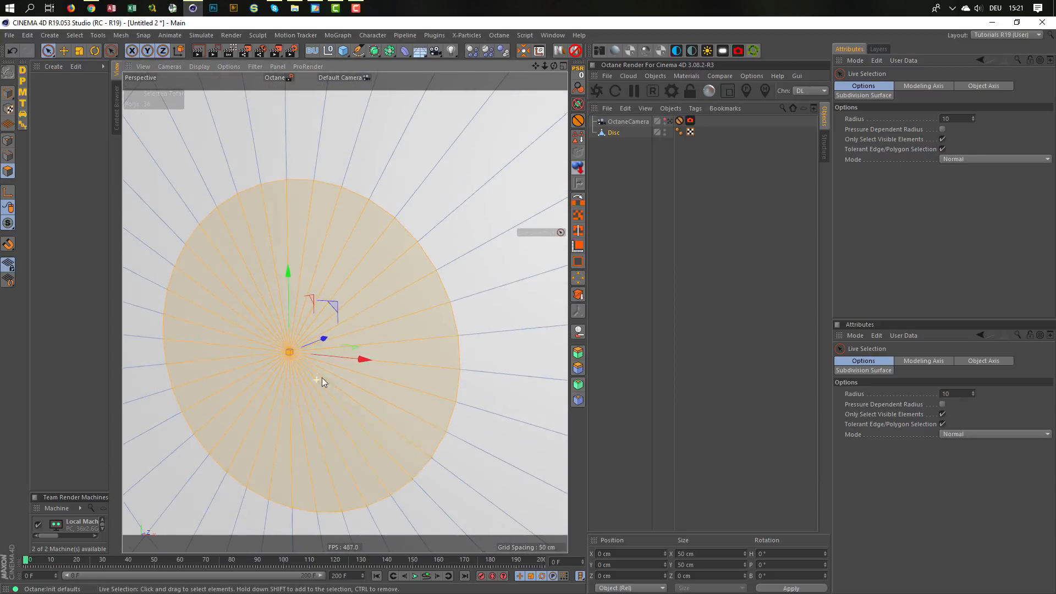
{"action": "left_click_drag", "start_coordinate": [322, 378], "coordinate": [373, 331], "text": "alt"}
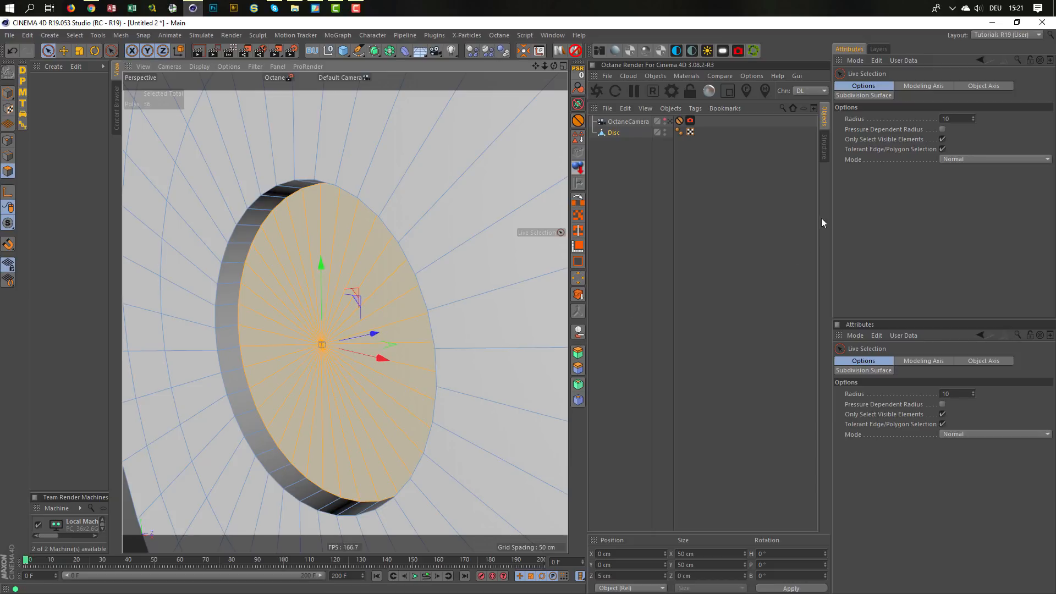
Step: Open the modeling settings and review the snap options and the quantize increments for movement, scaling and rotation
{"action": "left_click", "coordinate": [855, 61]}
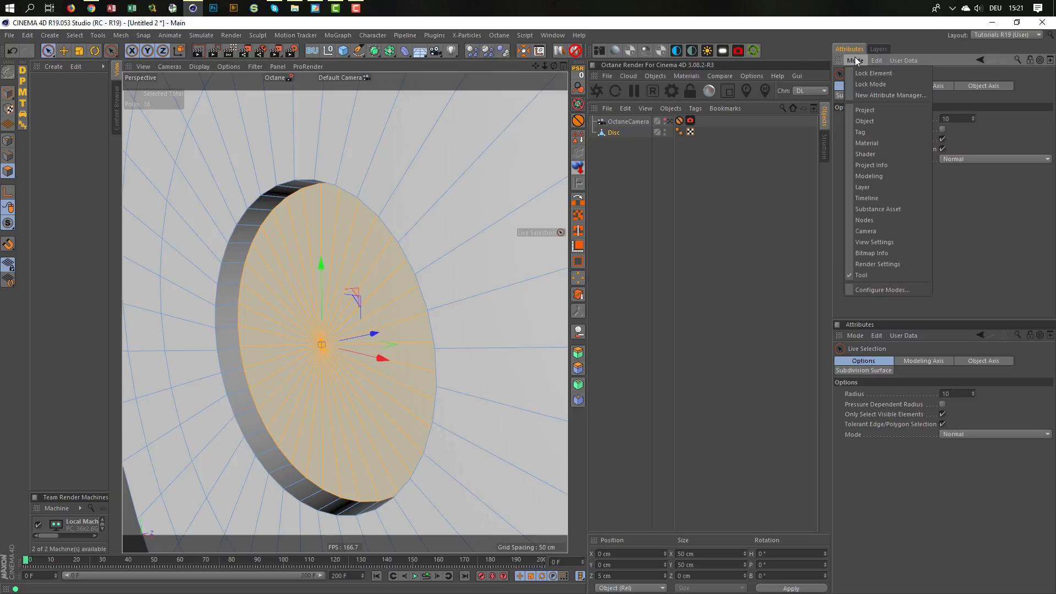
{"action": "left_click", "coordinate": [872, 176]}
{"action": "left_click", "coordinate": [905, 87]}
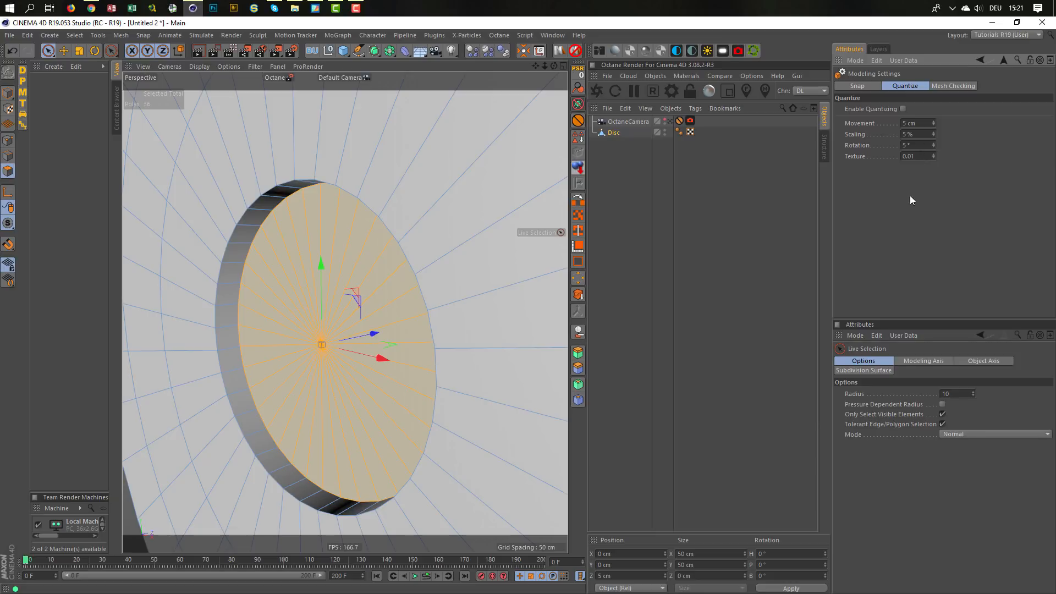
{"action": "left_click", "coordinate": [860, 87]}
{"action": "left_click", "coordinate": [903, 86]}
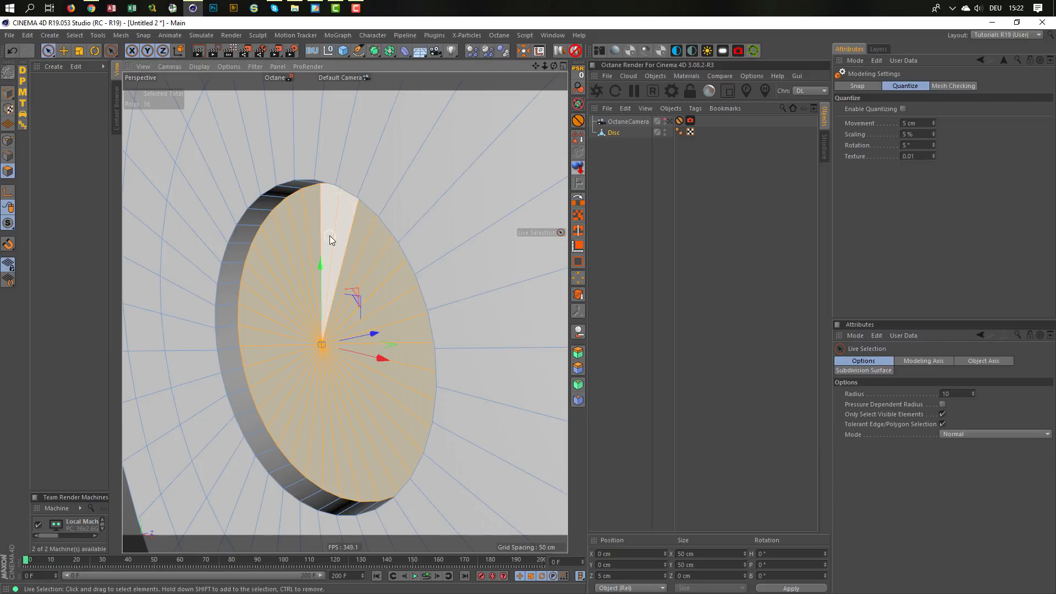
Step: Inset the selected recessed centre polygons by 15.25 cm with Extrude Inner
{"action": "left_click_drag", "start_coordinate": [330, 235], "coordinate": [277, 249], "text": "alt"}
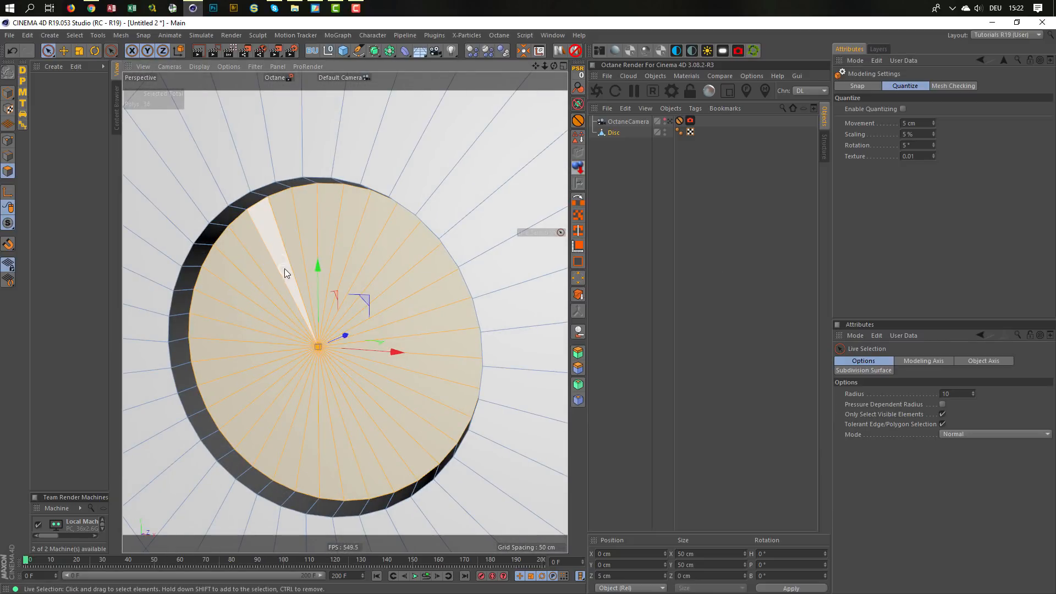
{"action": "middle_click_drag", "start_coordinate": [282, 269], "coordinate": [311, 236], "text": "alt"}
{"action": "left_click_drag", "start_coordinate": [311, 237], "coordinate": [291, 237], "text": "alt"}
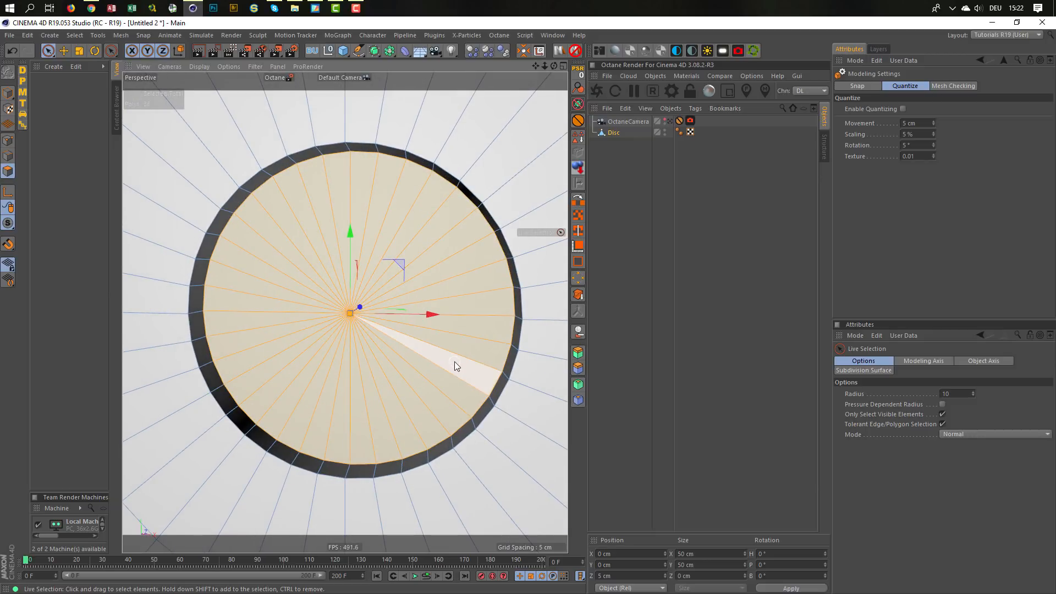
{"action": "key", "text": "i"}
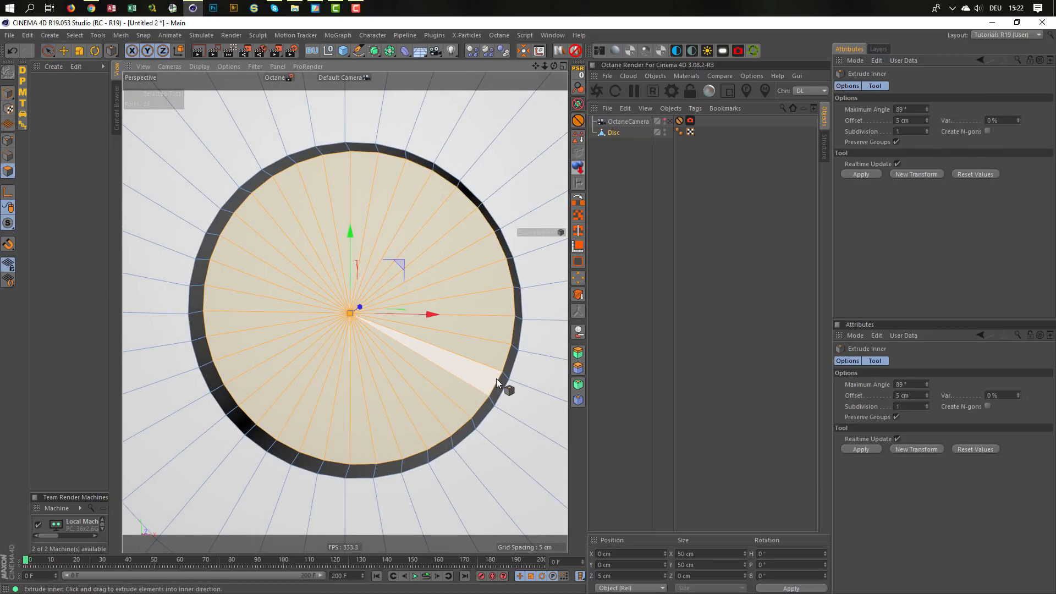
{"action": "left_click_drag", "start_coordinate": [522, 354], "coordinate": [573, 354]}
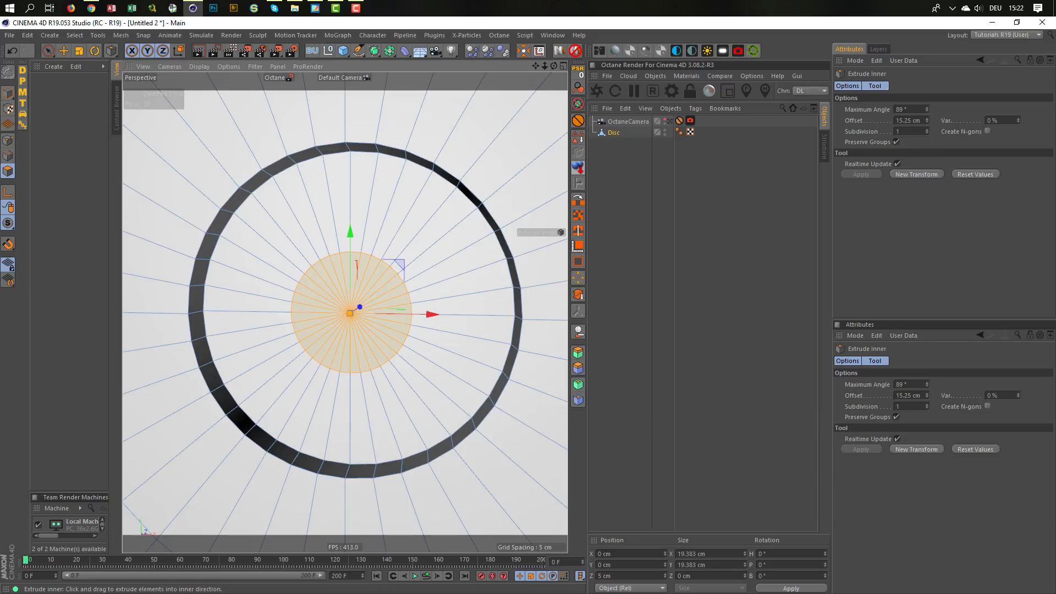
Step: Extrude the inset centre polygons 5 cm forward to Z 0 cm, forming a raised hub inside the recess
{"action": "left_click_drag", "start_coordinate": [526, 315], "coordinate": [434, 286], "text": "alt"}
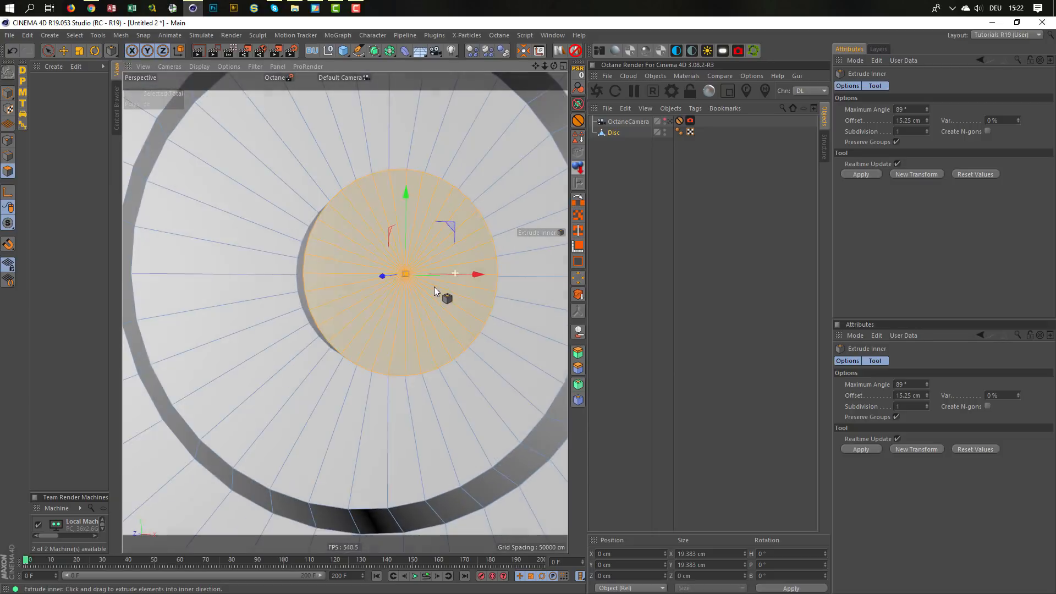
{"action": "right_click_drag", "start_coordinate": [438, 288], "coordinate": [419, 295], "text": "alt"}
{"action": "middle_click_drag", "start_coordinate": [419, 295], "coordinate": [355, 336], "text": "alt"}
{"action": "left_click_drag", "start_coordinate": [346, 329], "coordinate": [410, 270], "text": "alt"}
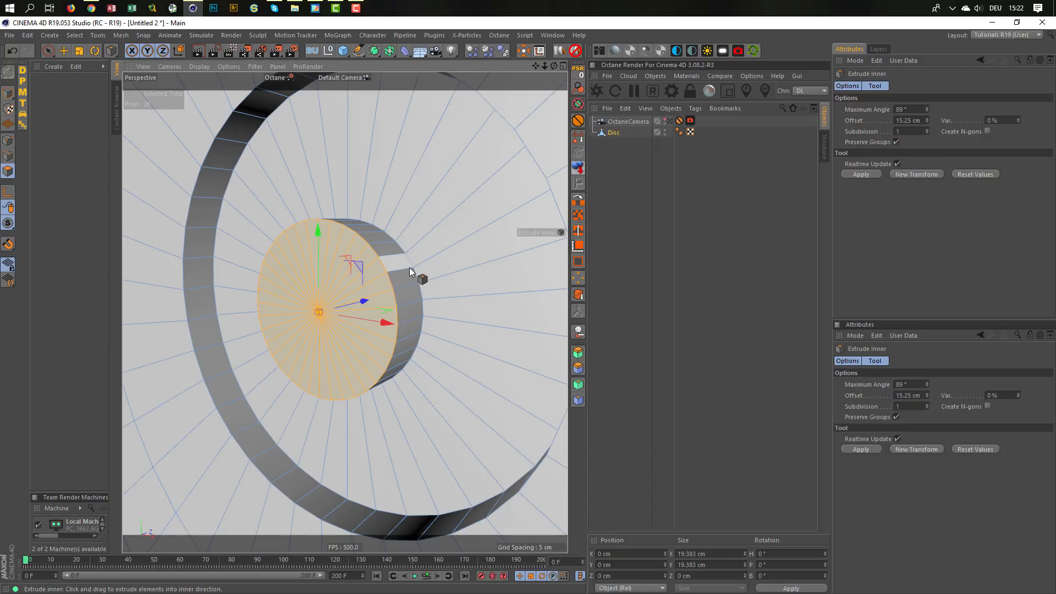
Step: Loop-select the ring of side polygons around the raised centre hub
{"action": "key", "text": "u"}
{"action": "key", "text": "l"}
{"action": "left_click", "coordinate": [401, 266]}
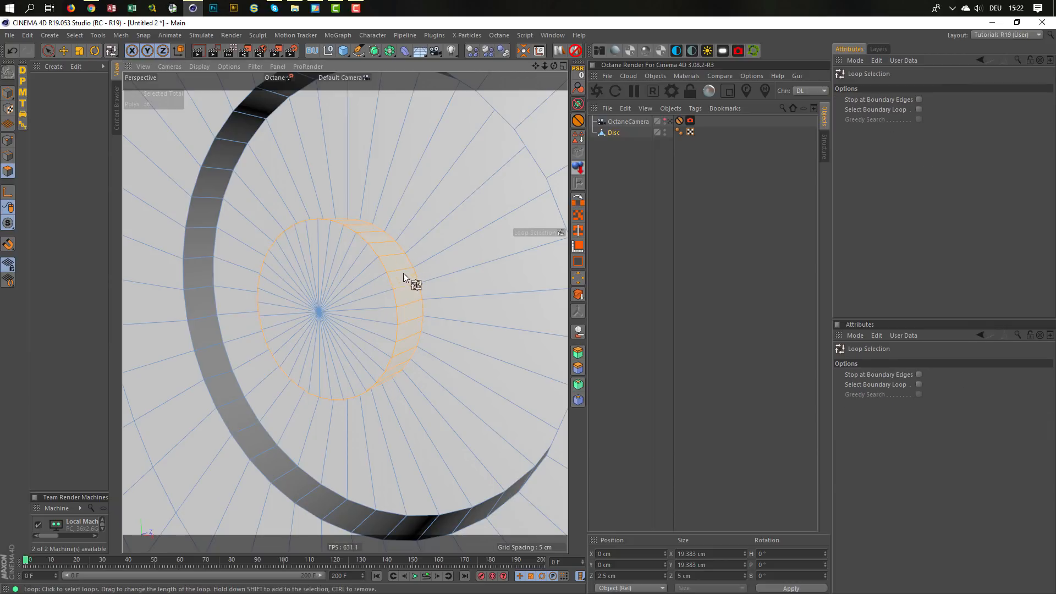
{"action": "left_click_drag", "start_coordinate": [336, 219], "coordinate": [390, 302], "text": "alt"}
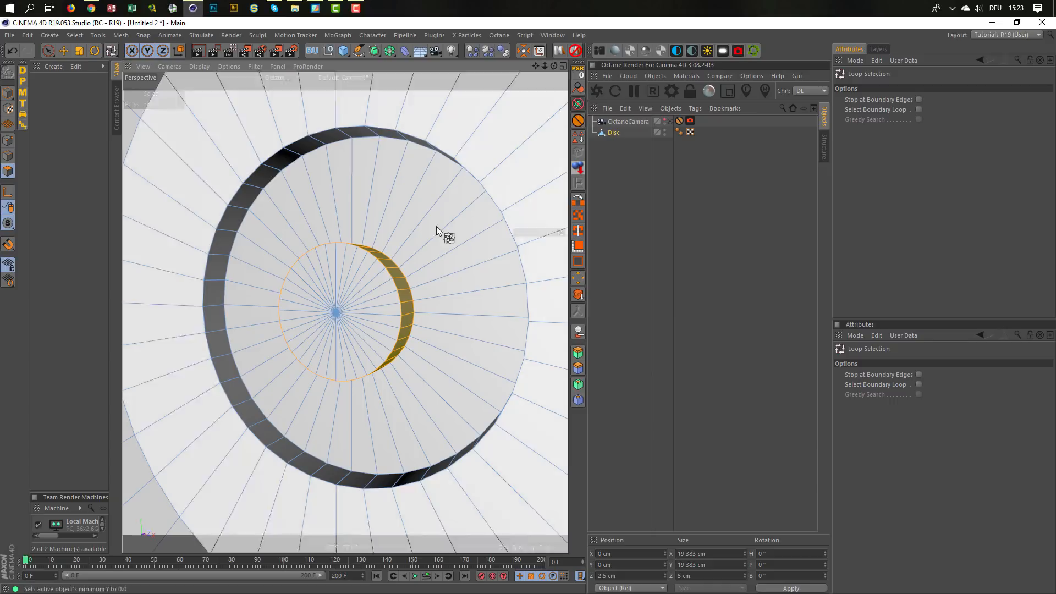
{"action": "left_click", "coordinate": [404, 288]}
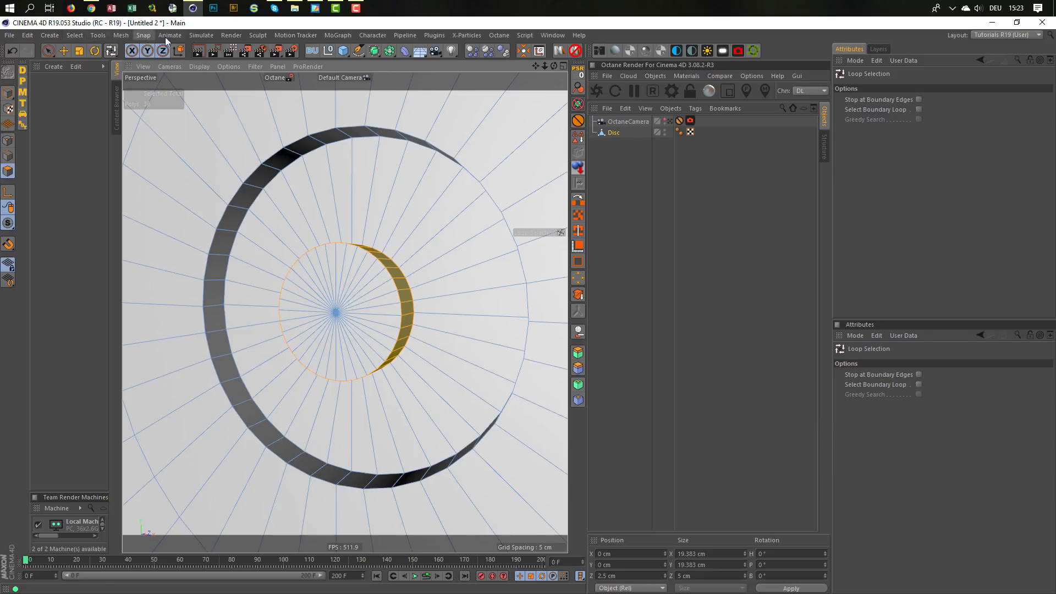
Step: Add a Hair object to the selected loop of hub polygons and set its guide roots to Polygon Area
{"action": "left_click", "coordinate": [201, 36]}
{"action": "mouse_move", "coordinate": [218, 103]}
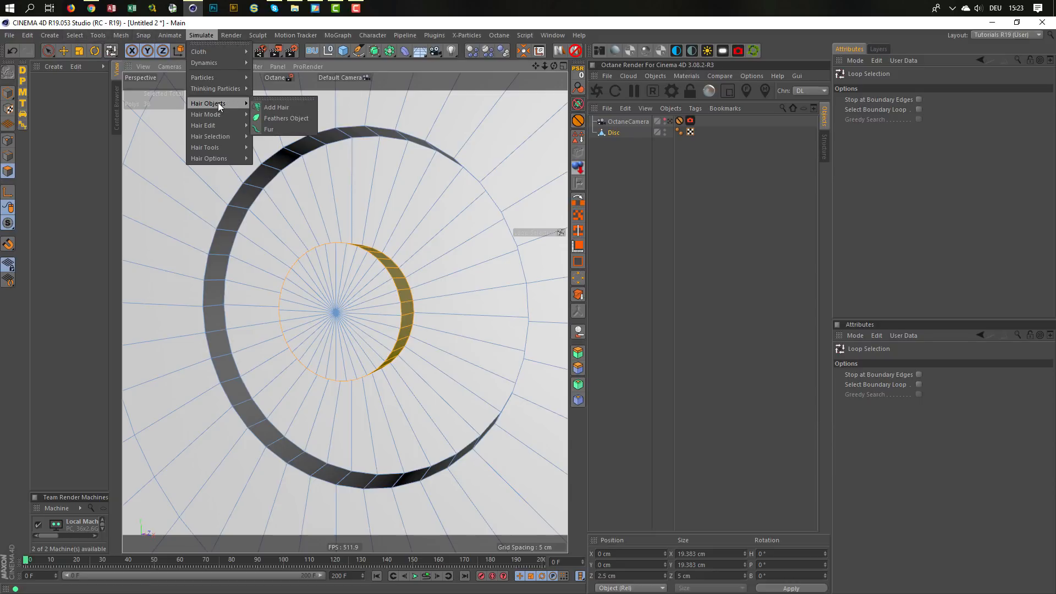
{"action": "left_click", "coordinate": [269, 107]}
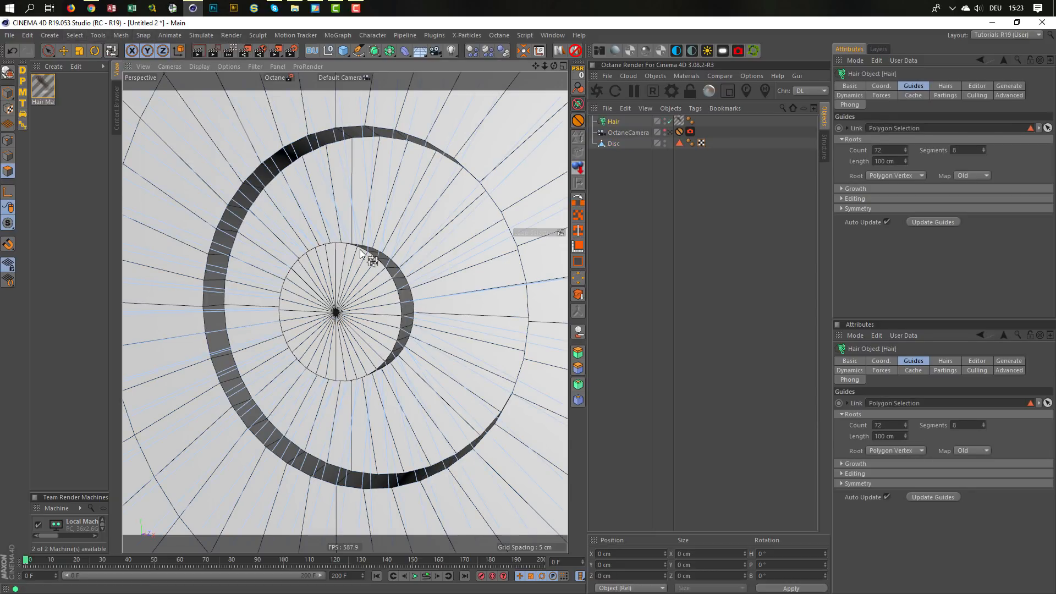
{"action": "left_click_drag", "start_coordinate": [407, 297], "coordinate": [405, 272], "text": "alt"}
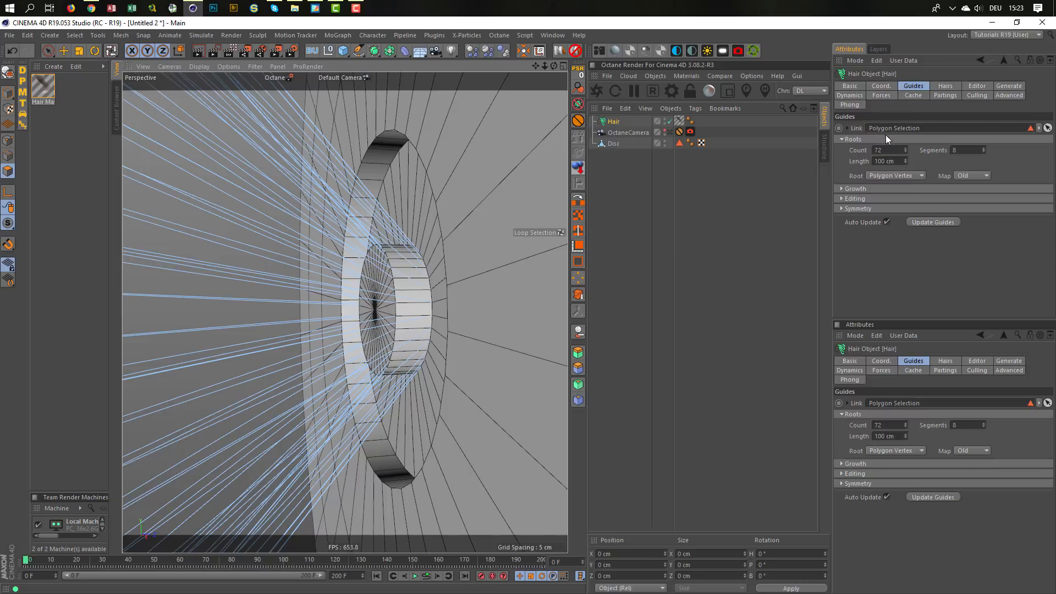
{"action": "left_click", "coordinate": [889, 175]}
{"action": "left_click", "coordinate": [894, 197]}
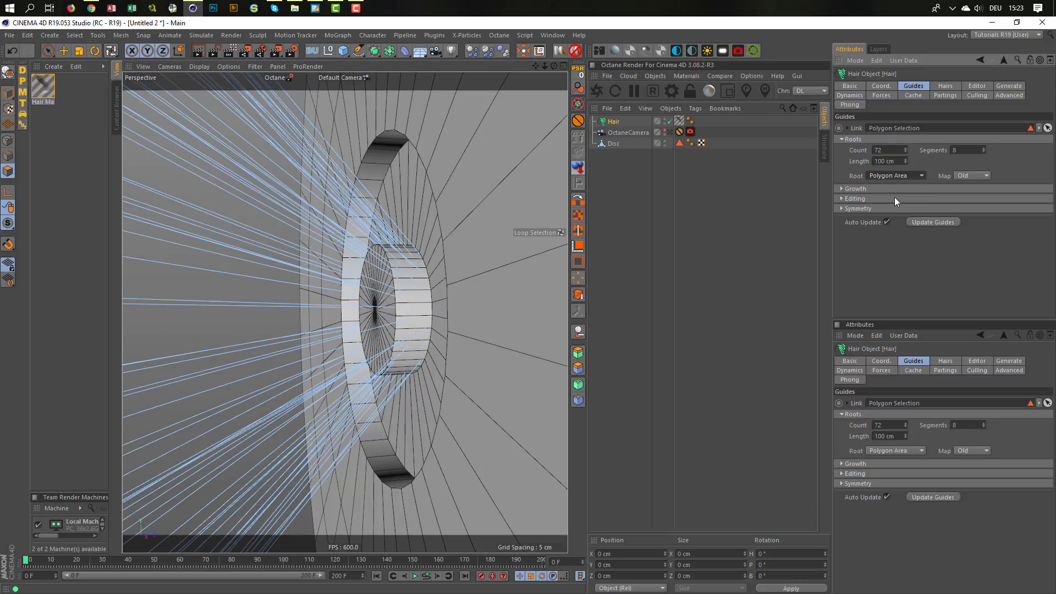
{"action": "left_click_drag", "start_coordinate": [371, 270], "coordinate": [500, 234], "text": "alt"}
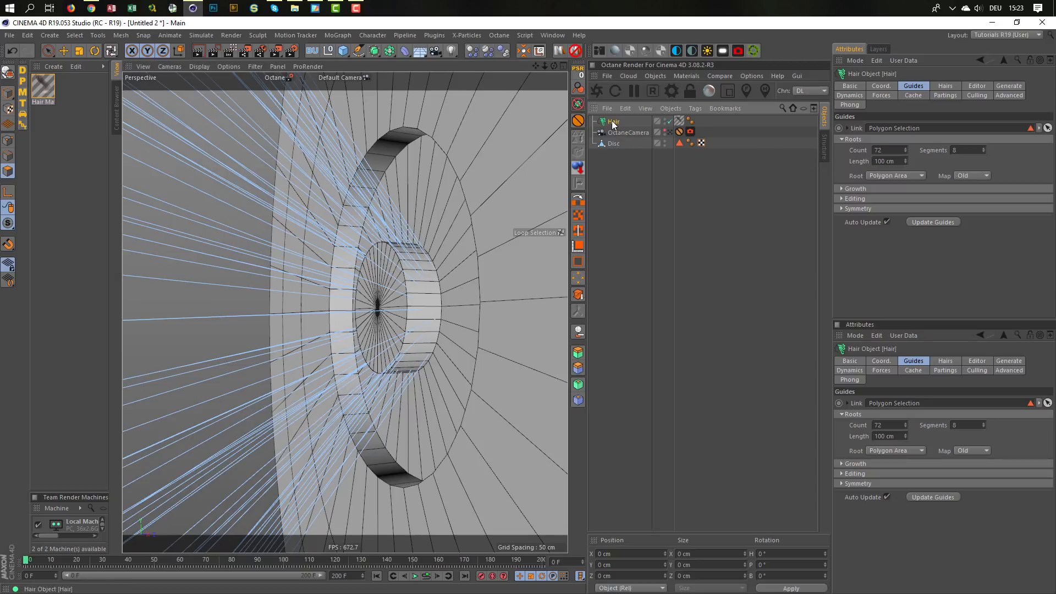
Step: Delete the Hair object and its hair material
{"action": "key", "text": "Delete"}
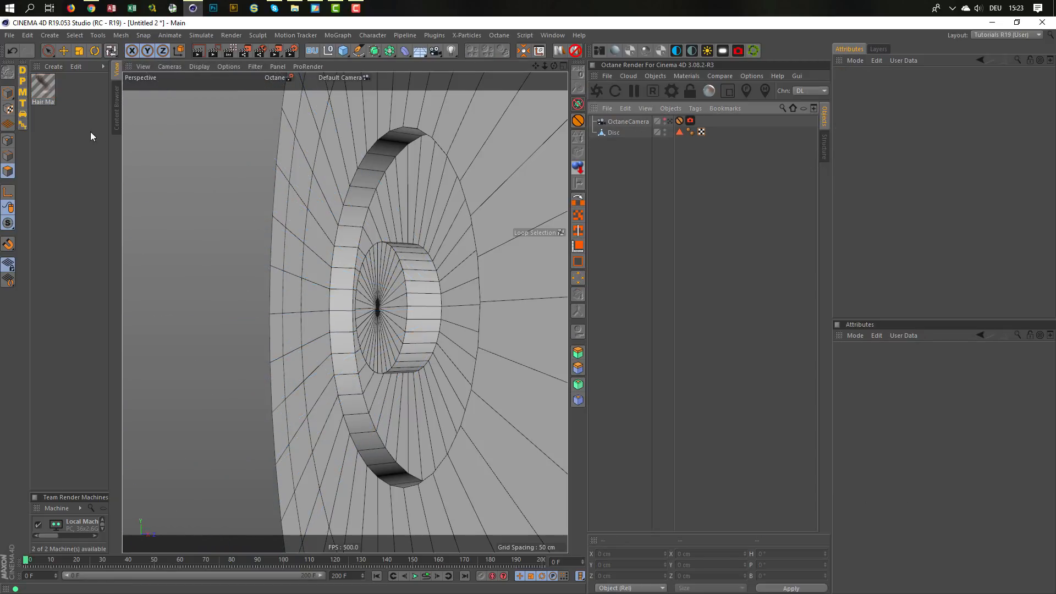
{"action": "left_click", "coordinate": [34, 87]}
{"action": "key", "text": "Delete"}
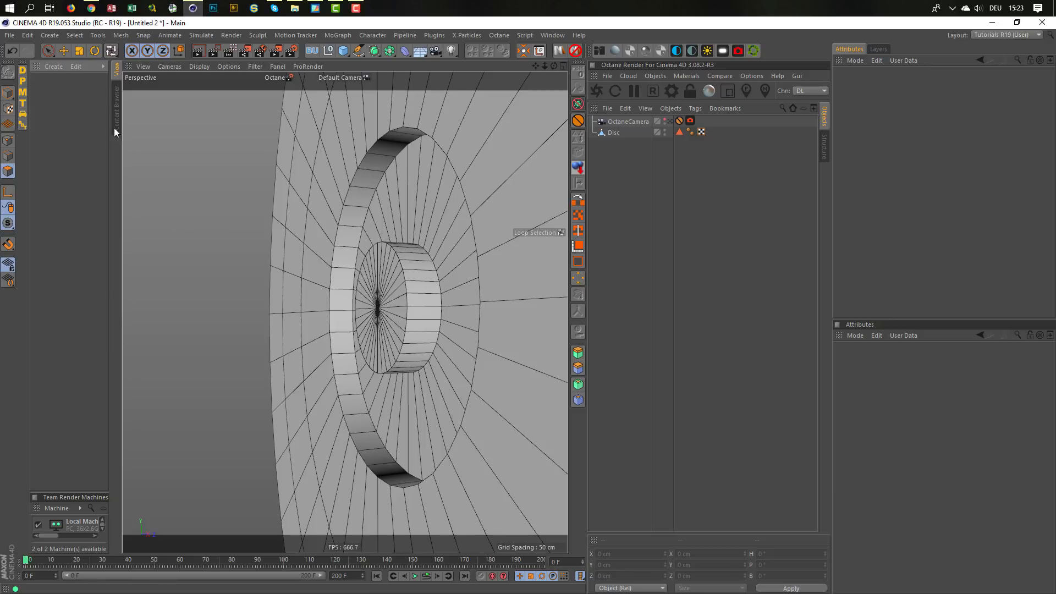
Step: Split the disc's selected hub side polygons off into a separate object
{"action": "left_click", "coordinate": [613, 132]}
{"action": "left_click", "coordinate": [462, 292]}
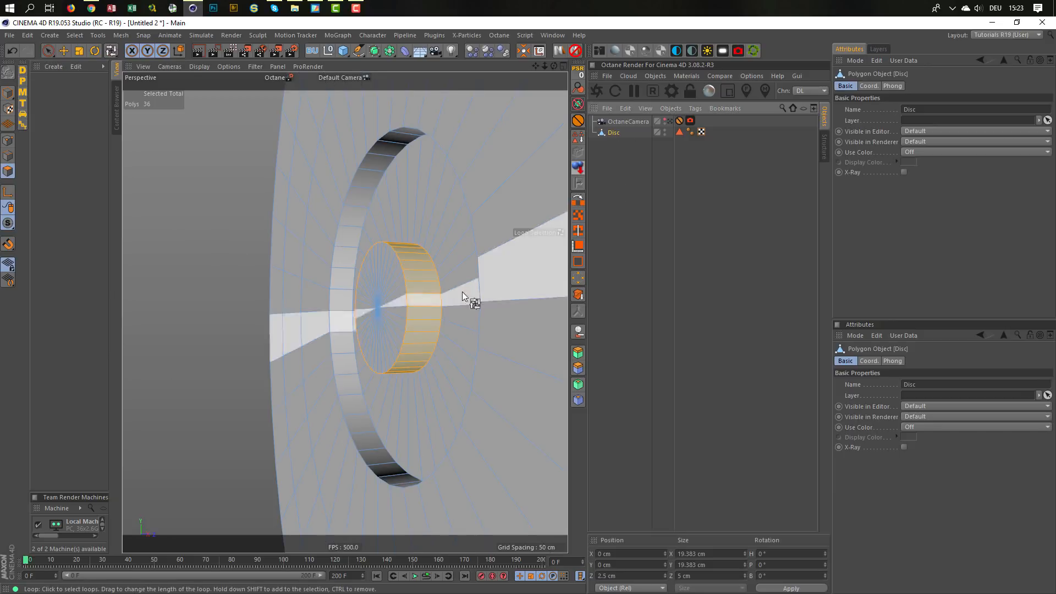
{"action": "left_click_drag", "start_coordinate": [466, 292], "coordinate": [417, 265], "text": "alt"}
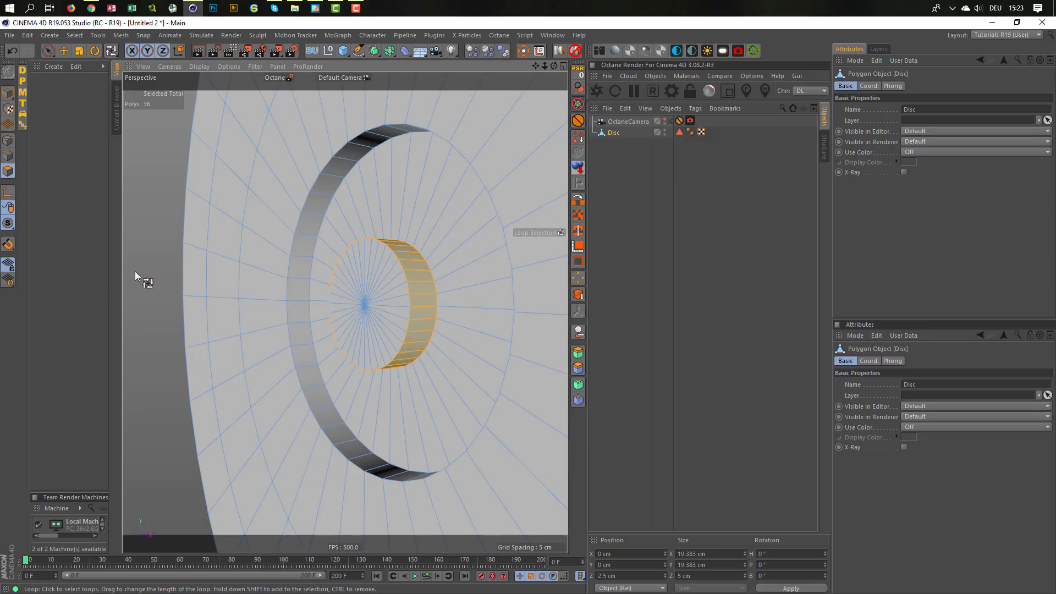
{"action": "key", "text": "v"}
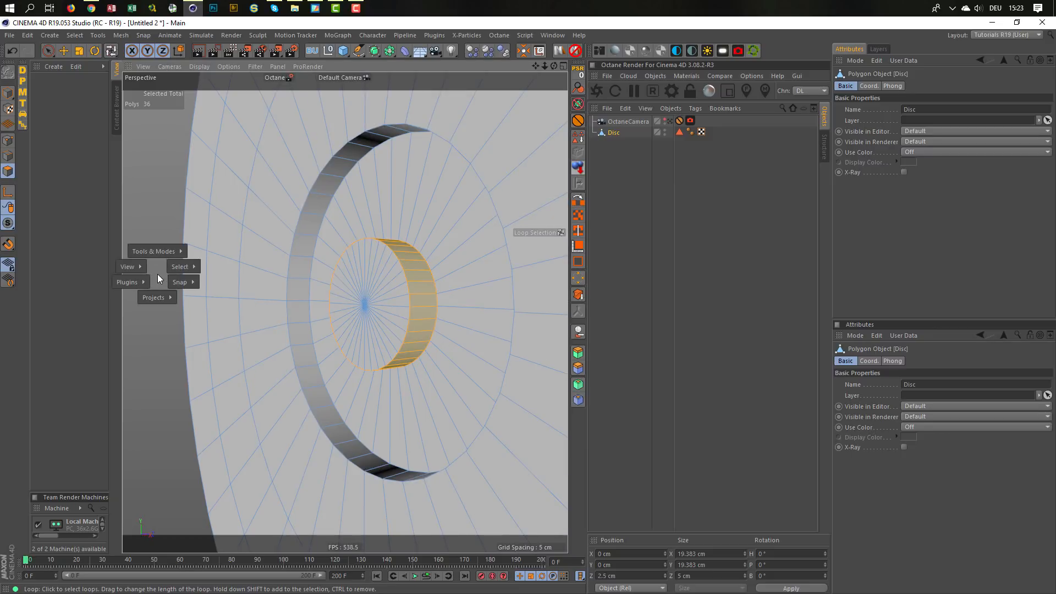
{"action": "right_click", "coordinate": [139, 361]}
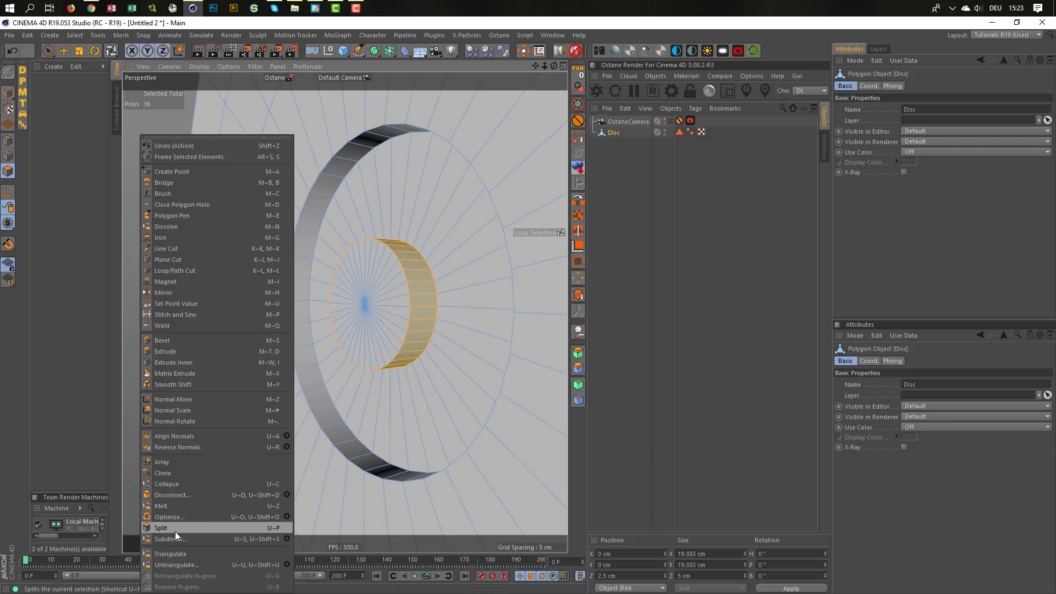
{"action": "left_click", "coordinate": [159, 528]}
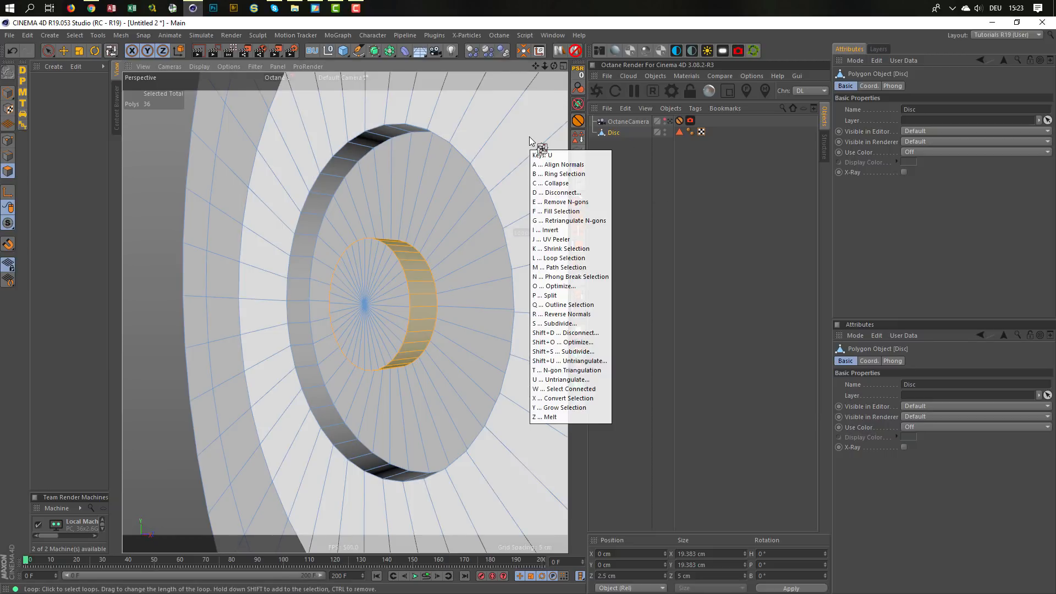
Step: Rename the split-off polygon object as HairBase 1
{"action": "double_click", "coordinate": [617, 142]}
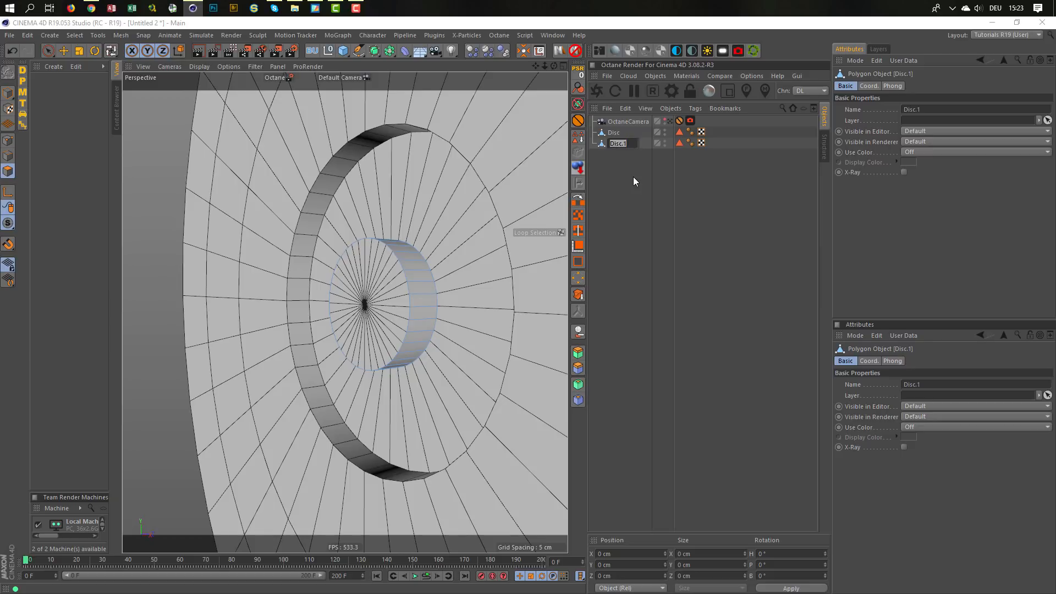
{"action": "type", "text": "H"}
{"action": "type", "text": " 1"}
{"action": "key", "text": "Return"}
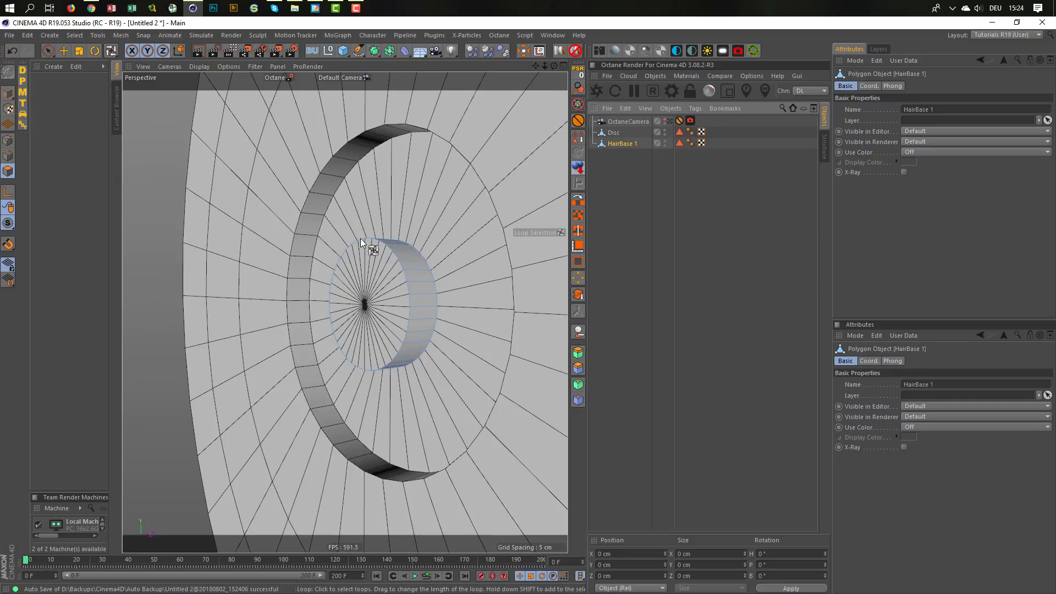
Step: Switch to model mode and add a Hair object to HairBase 1
{"action": "left_click", "coordinate": [6, 95]}
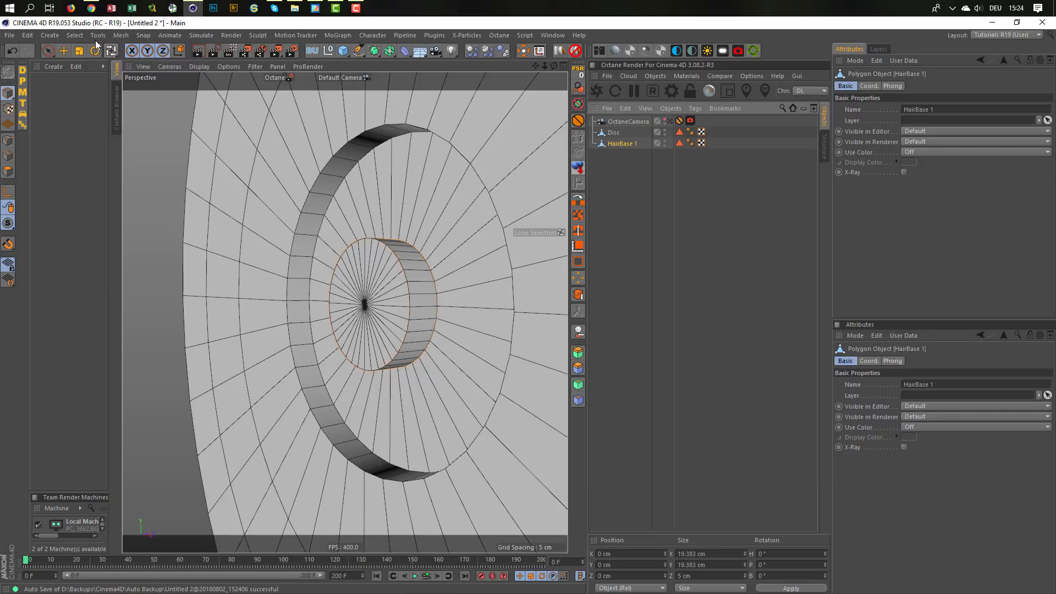
{"action": "left_click", "coordinate": [201, 34]}
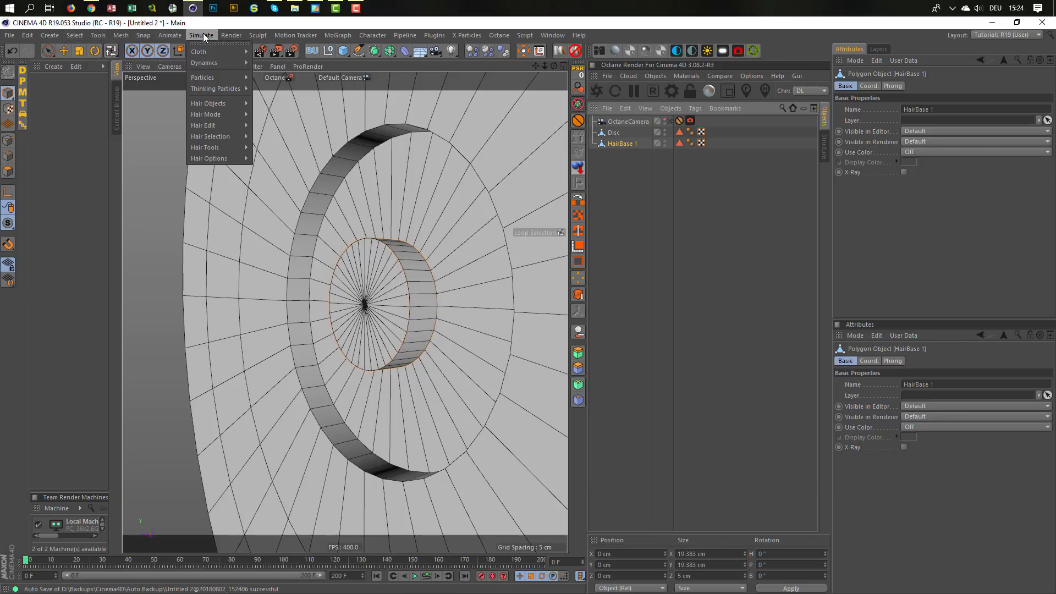
{"action": "mouse_move", "coordinate": [224, 99]}
{"action": "left_click", "coordinate": [264, 104]}
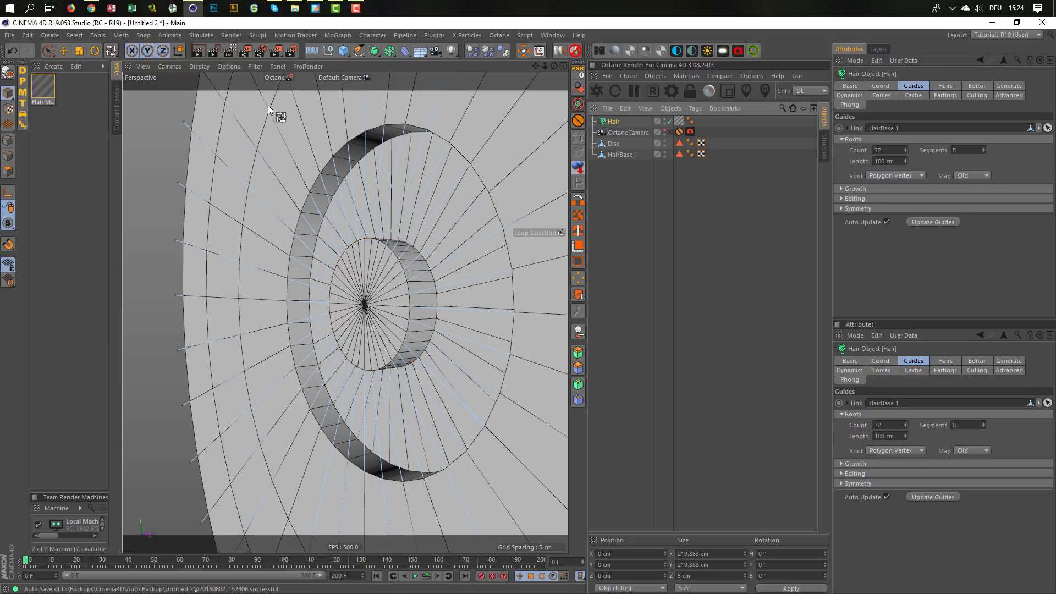
Step: Set the hair guides' root mode to Polygon Area and hide HairBase 1 in the editor and renderer
{"action": "left_click_drag", "start_coordinate": [421, 264], "coordinate": [365, 275], "text": "alt"}
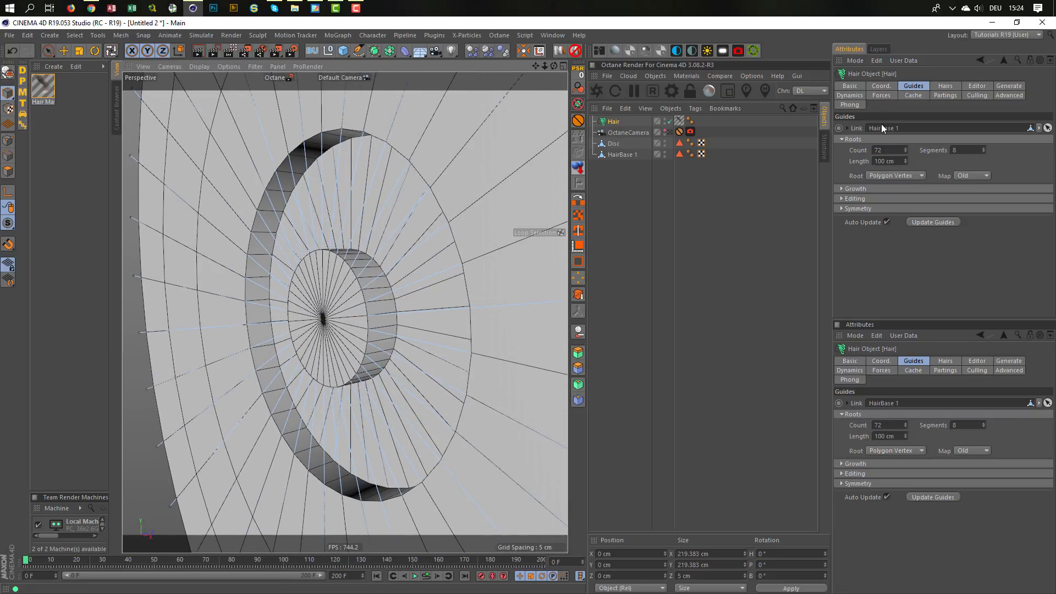
{"action": "left_click", "coordinate": [881, 175]}
{"action": "left_click", "coordinate": [889, 199]}
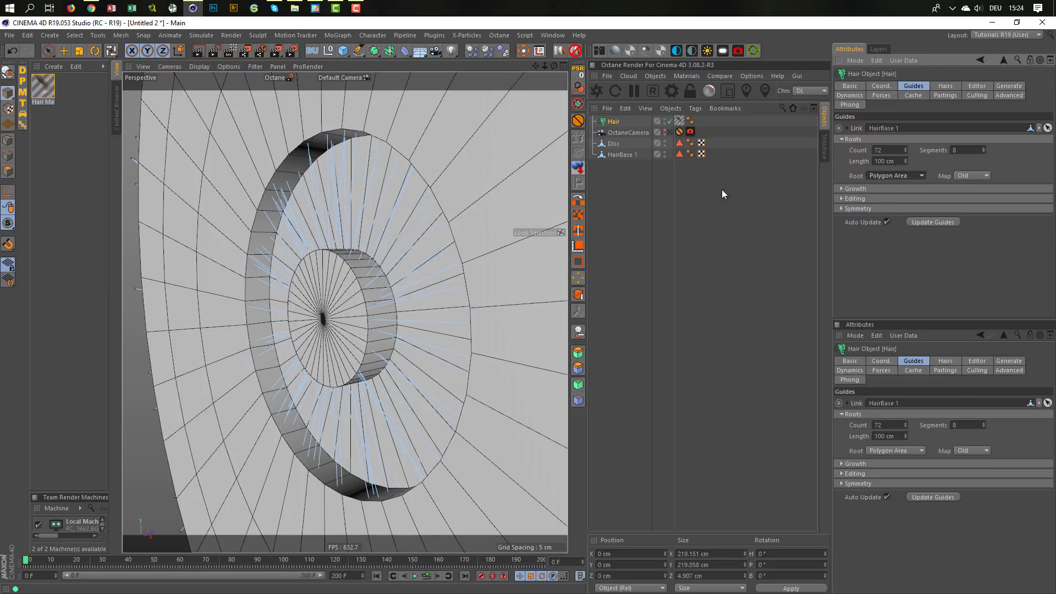
{"action": "left_click", "coordinate": [665, 153]}
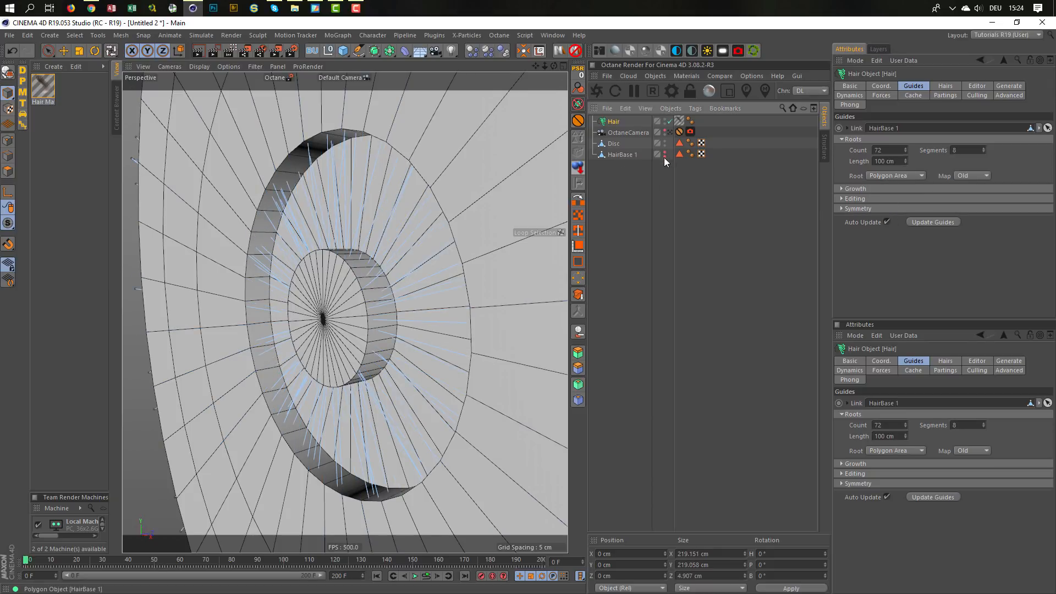
Step: Set the hair guide length to 15 cm
{"action": "left_click_drag", "start_coordinate": [486, 263], "coordinate": [303, 284], "text": "alt"}
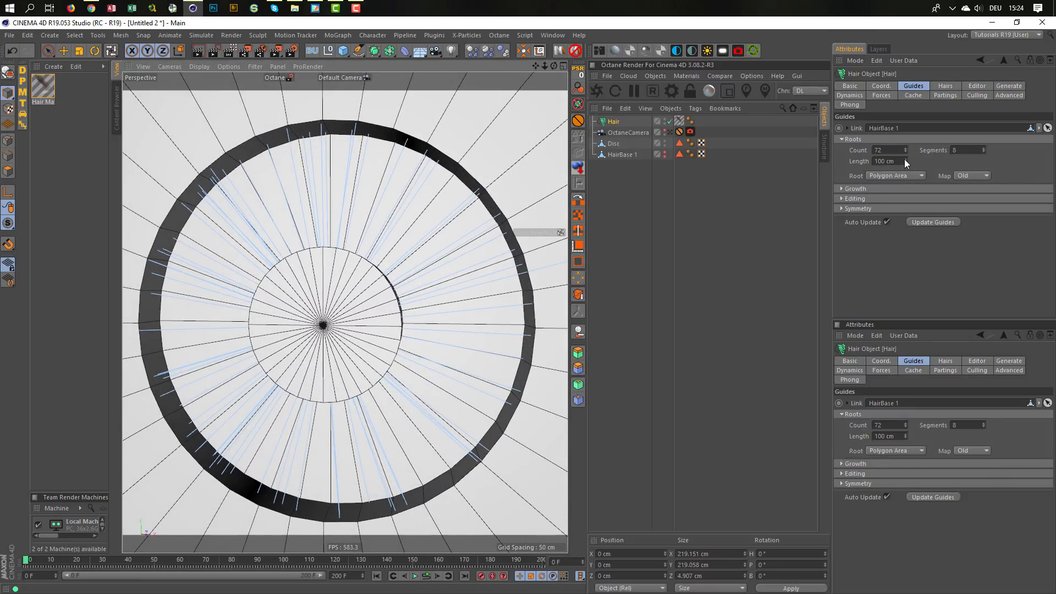
{"action": "left_click_drag", "start_coordinate": [904, 160], "coordinate": [904, 187]}
{"action": "scroll", "coordinate": [905, 160], "scroll_direction": "up", "scroll_amount": 10}
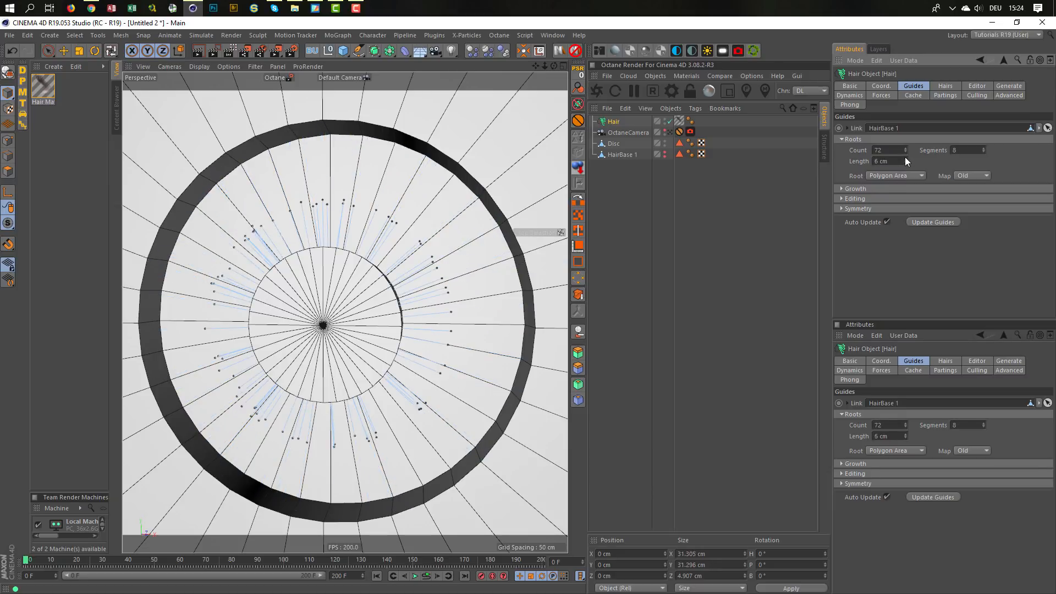
{"action": "scroll", "coordinate": [906, 156], "scroll_direction": "up", "scroll_amount": 1}
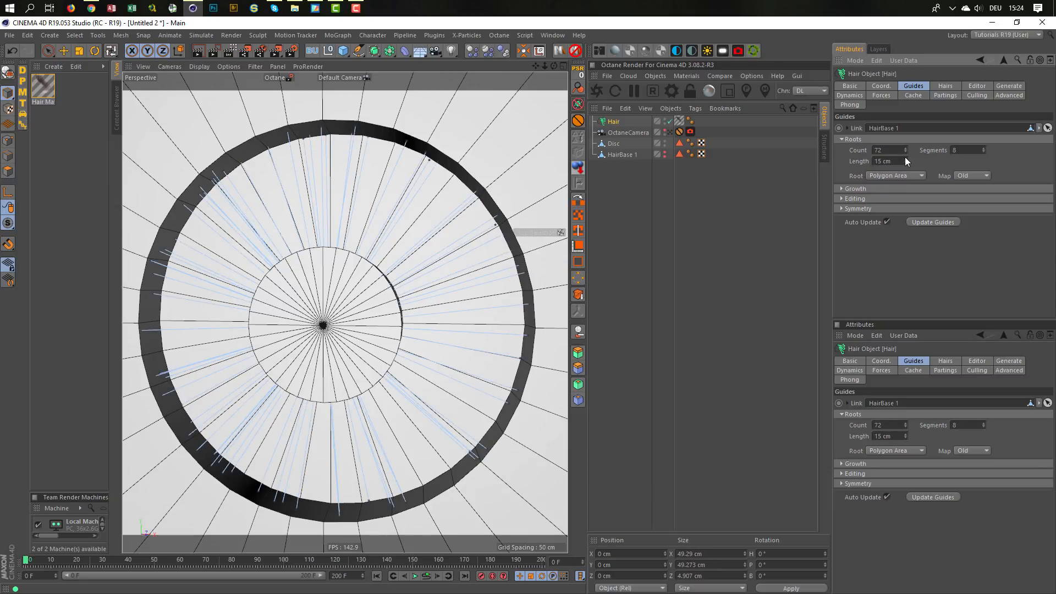
Step: Reapply the Tutorials R19 layout and start the Octane live render in the viewport
{"action": "scroll", "coordinate": [334, 318], "scroll_direction": "down", "scroll_amount": 1}
{"action": "mouse_move", "coordinate": [331, 318]}
{"action": "left_mouse_down", "text": "alt"}
{"action": "mouse_move", "coordinate": [311, 329]}
{"action": "mouse_move", "coordinate": [336, 297]}
{"action": "left_mouse_up", "text": "alt"}
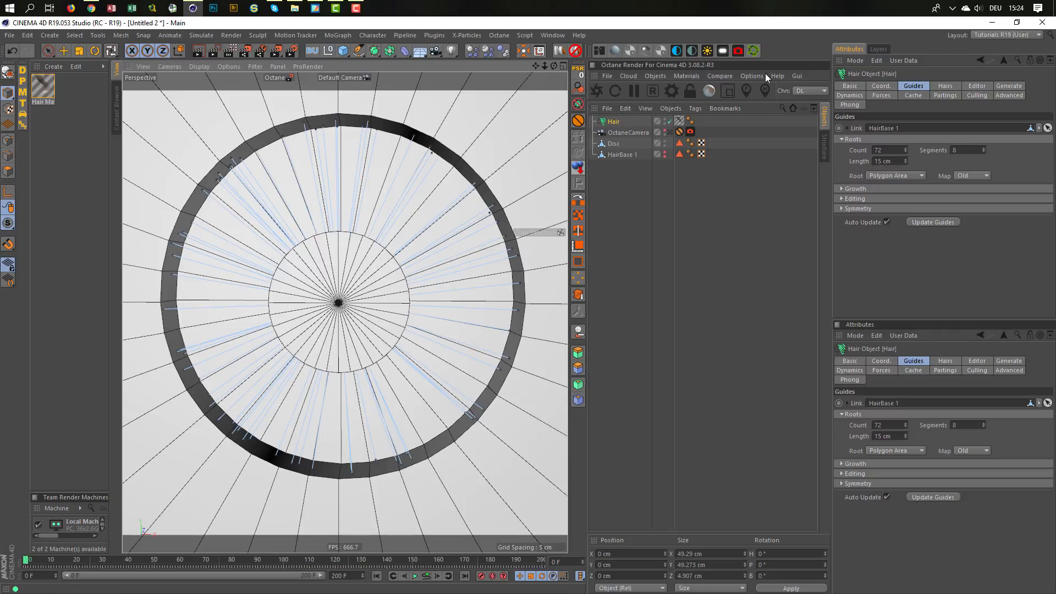
{"action": "left_click", "coordinate": [1012, 34]}
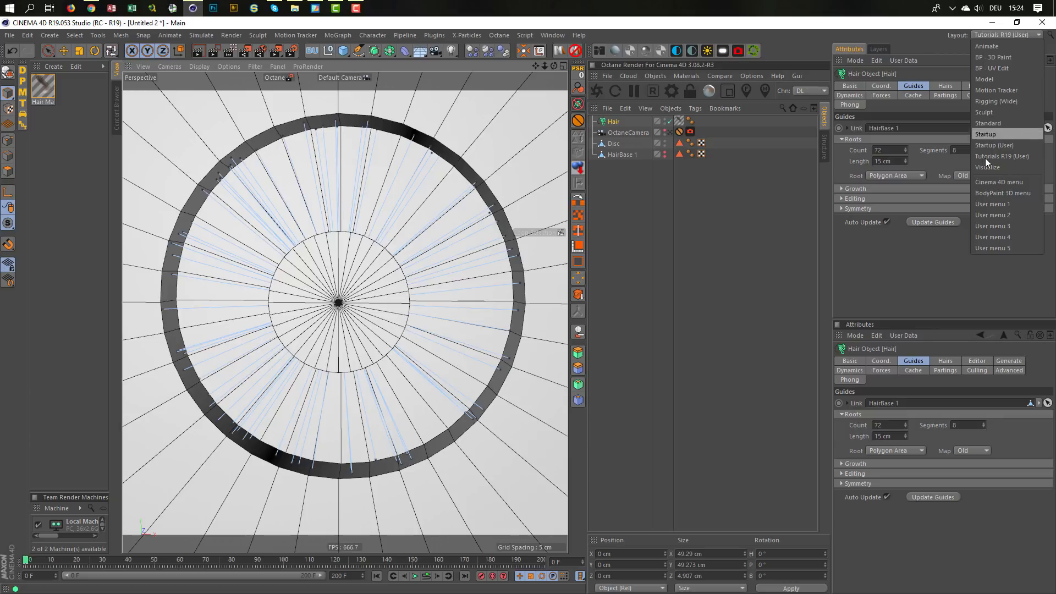
{"action": "left_click", "coordinate": [993, 161]}
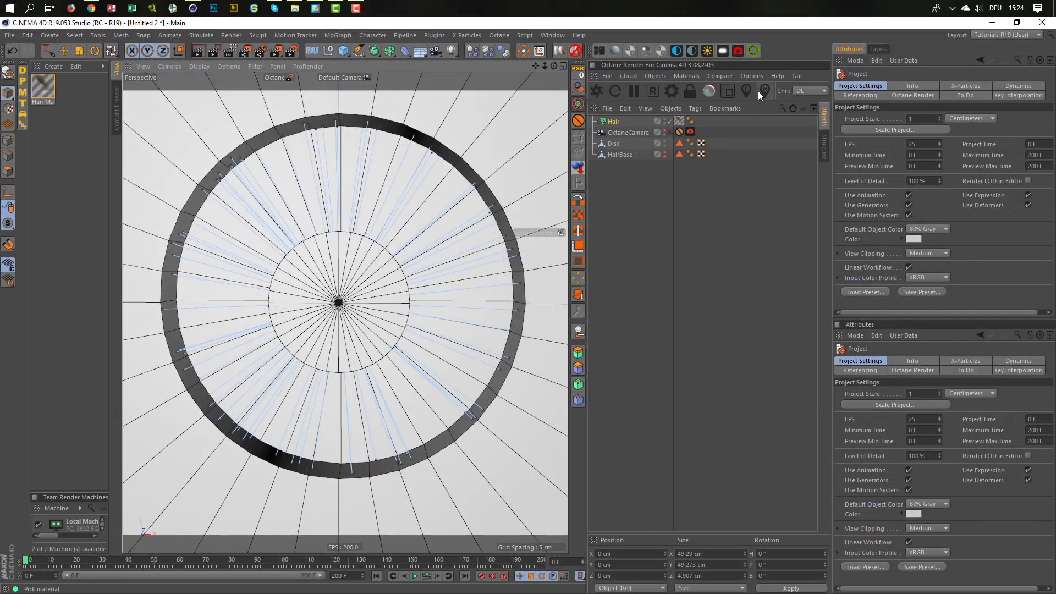
{"action": "left_click", "coordinate": [752, 76]}
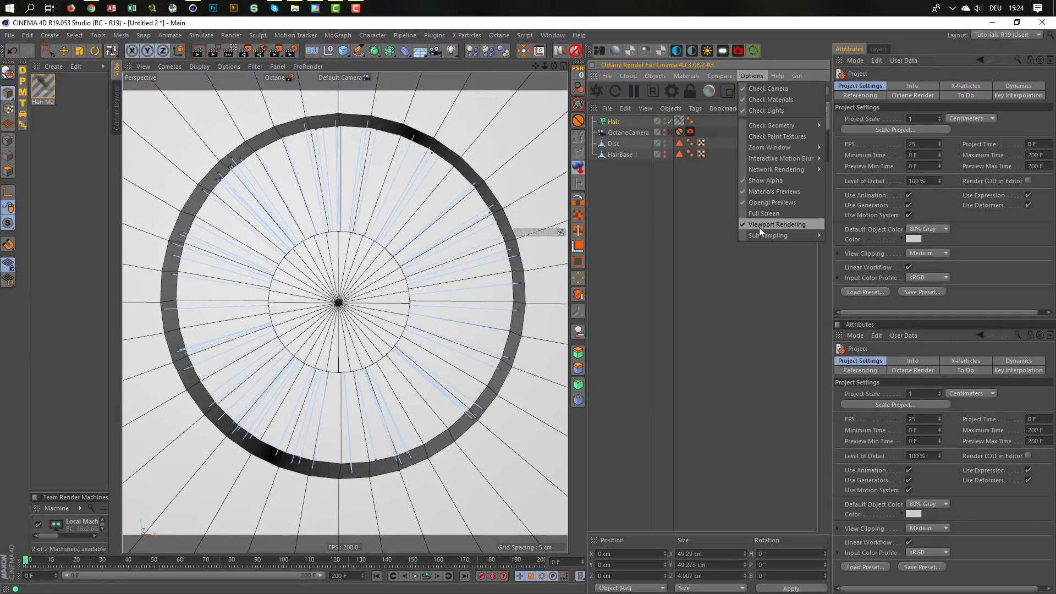
{"action": "left_click", "coordinate": [796, 40]}
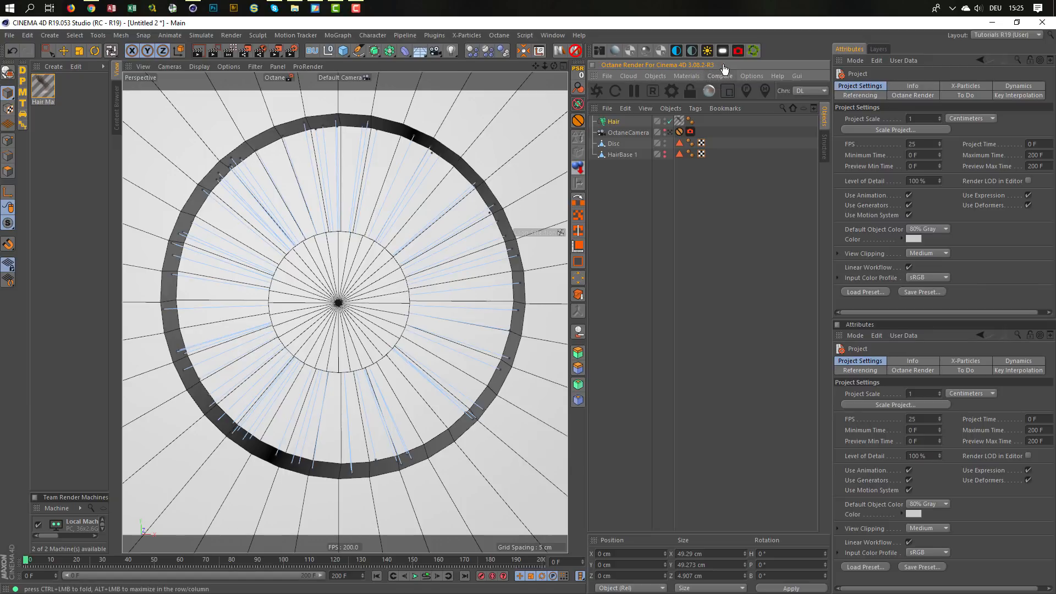
{"action": "left_click", "coordinate": [596, 92]}
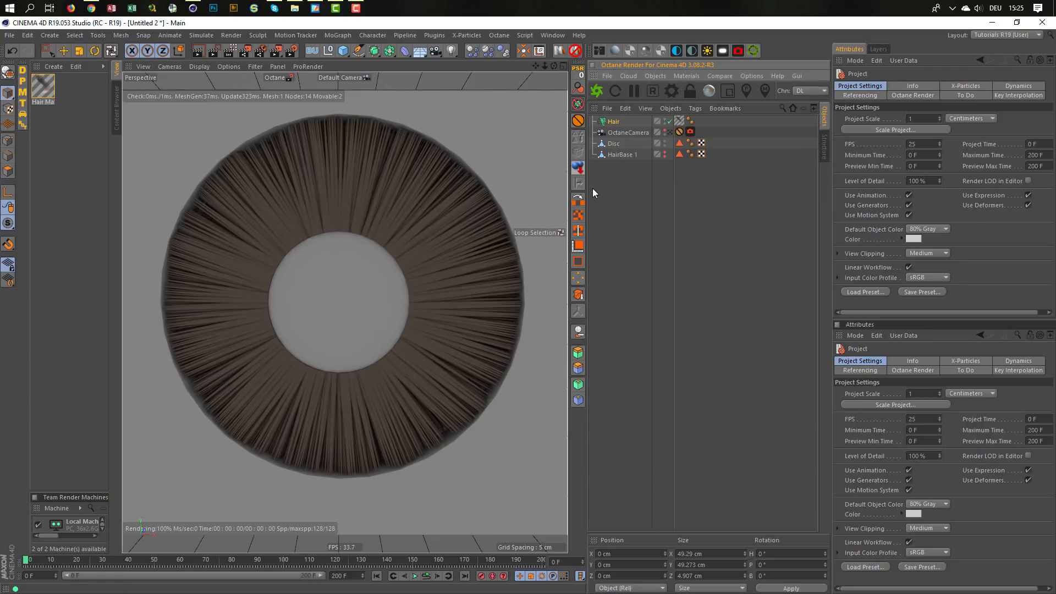
Step: Reduce the Hair Mat colour gradient to a single knot and make it a fully desaturated light grey
{"action": "double_click", "coordinate": [49, 84]}
{"action": "left_click_drag", "start_coordinate": [235, 81], "coordinate": [602, 108]}
{"action": "left_click_drag", "start_coordinate": [531, 96], "coordinate": [596, 228]}
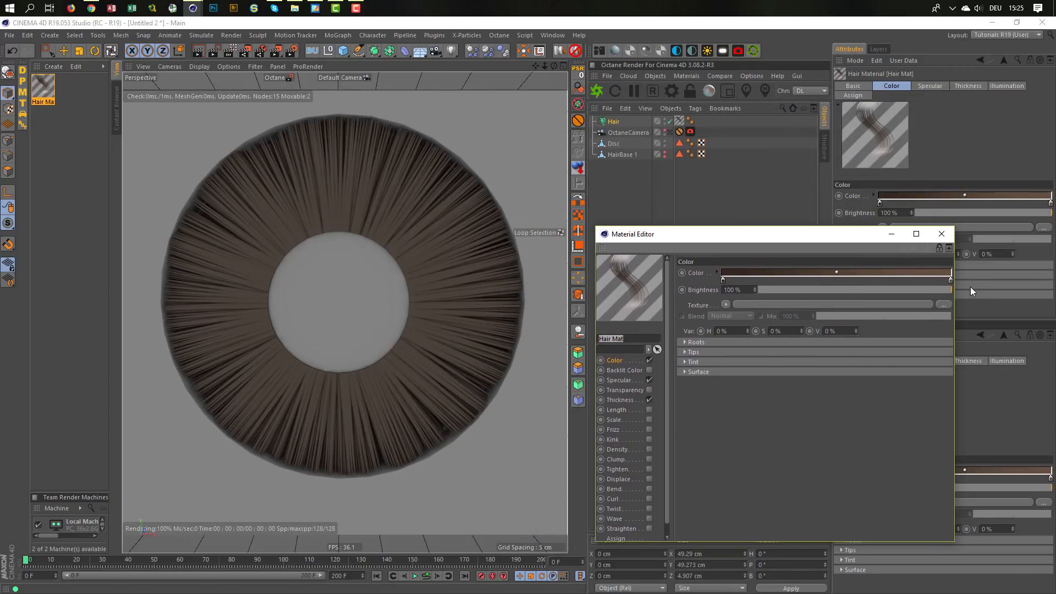
{"action": "left_click_drag", "start_coordinate": [950, 281], "coordinate": [938, 335]}
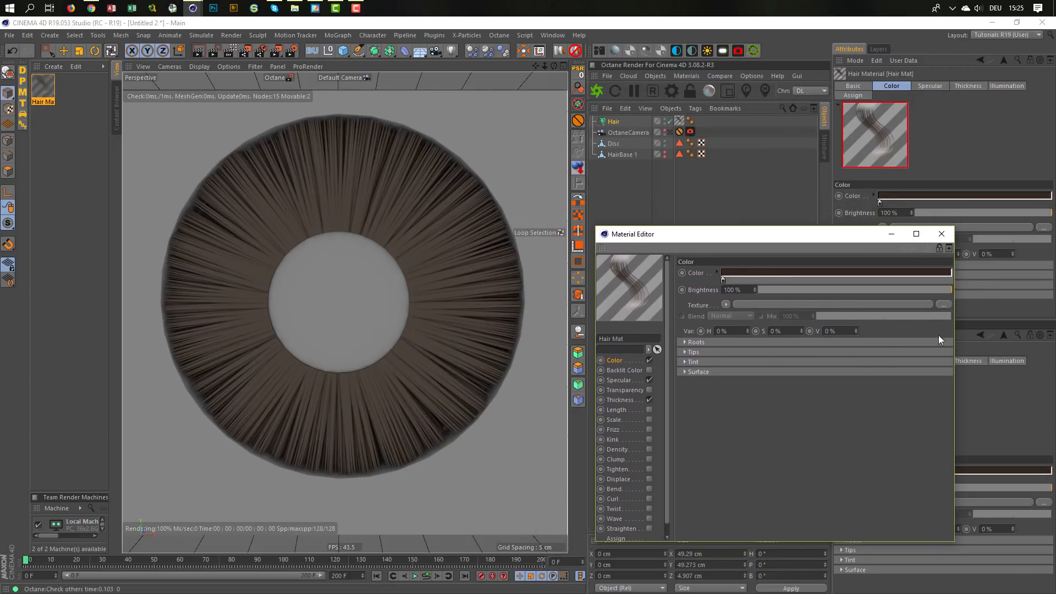
{"action": "double_click", "coordinate": [724, 281]}
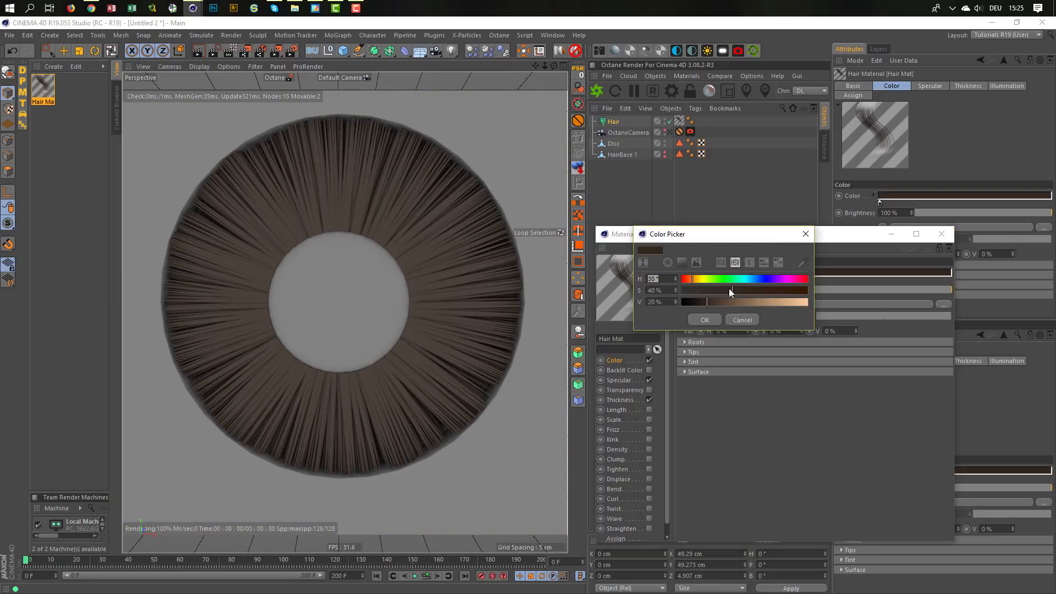
{"action": "left_click_drag", "start_coordinate": [730, 290], "coordinate": [682, 291]}
{"action": "left_click_drag", "start_coordinate": [707, 302], "coordinate": [788, 300]}
{"action": "left_click", "coordinate": [706, 319]}
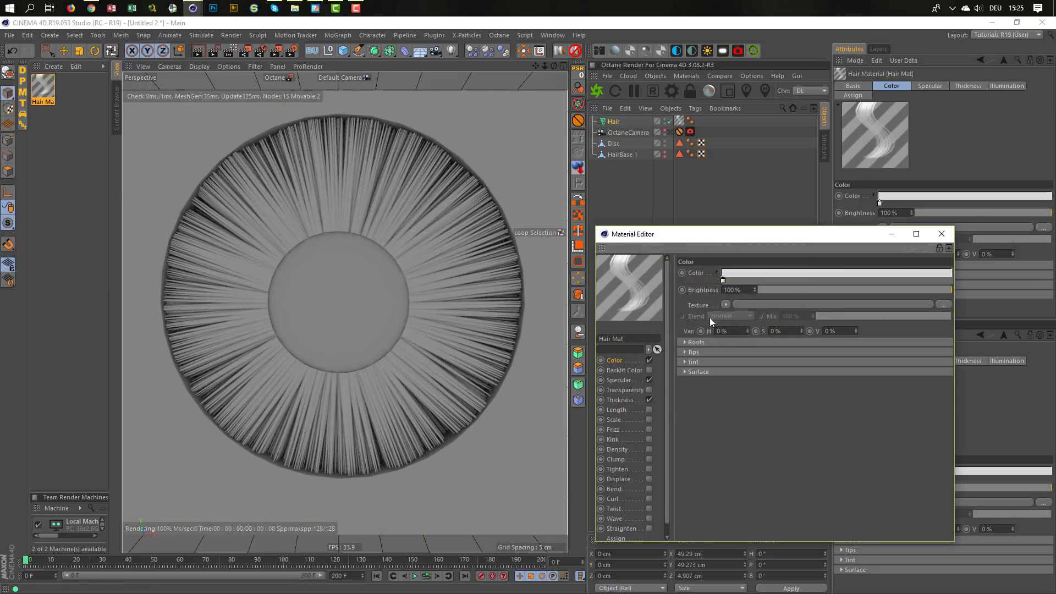
Step: Disable Specular in Hair Mat and set the hair thickness to 0.2 cm at both root and tip
{"action": "left_click", "coordinate": [650, 380]}
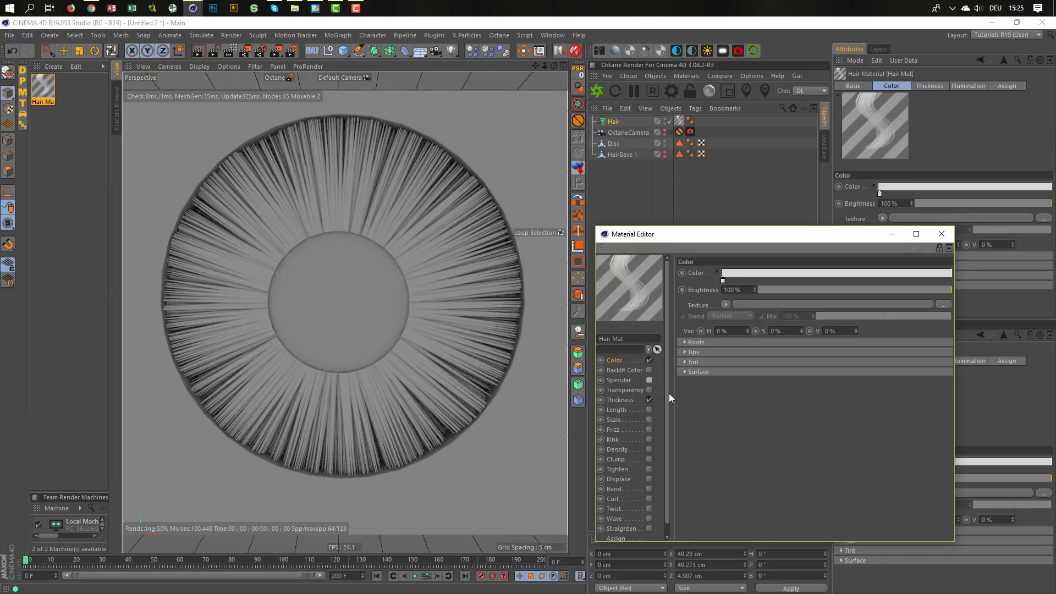
{"action": "left_click", "coordinate": [632, 401]}
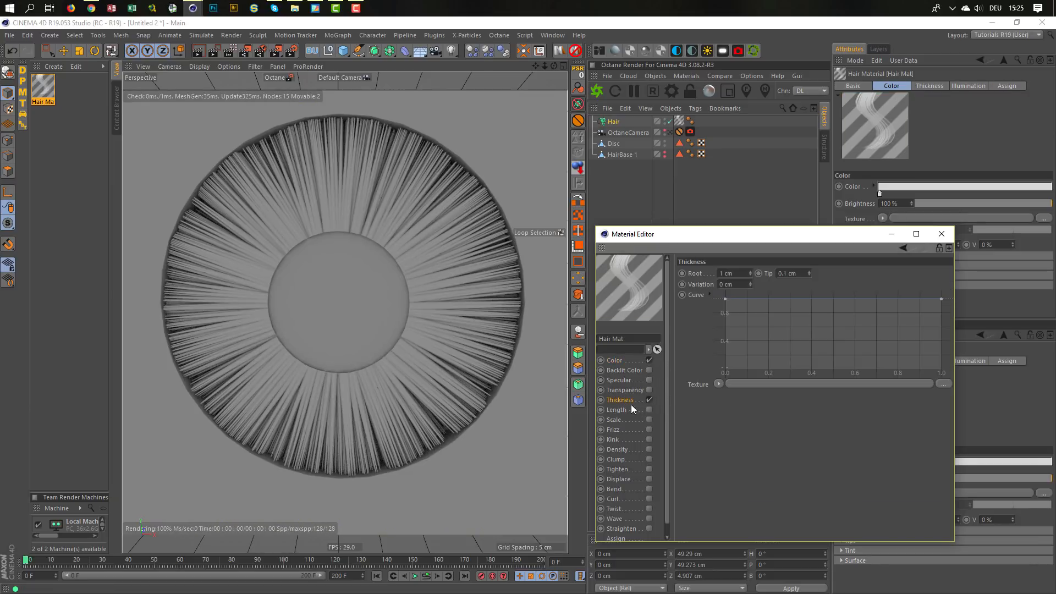
{"action": "left_click", "coordinate": [740, 271]}
{"action": "type", "text": ",2"}
{"action": "key", "text": "Return"}
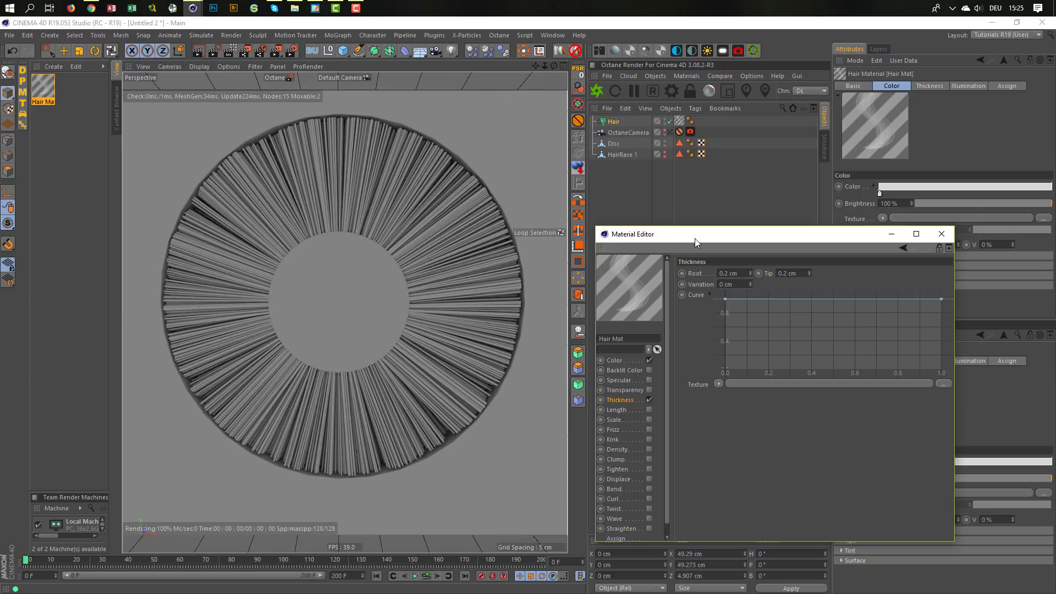
Step: Enable Clump in Hair Mat and set the clump amount to 90%
{"action": "left_click_drag", "start_coordinate": [695, 243], "coordinate": [695, 166]}
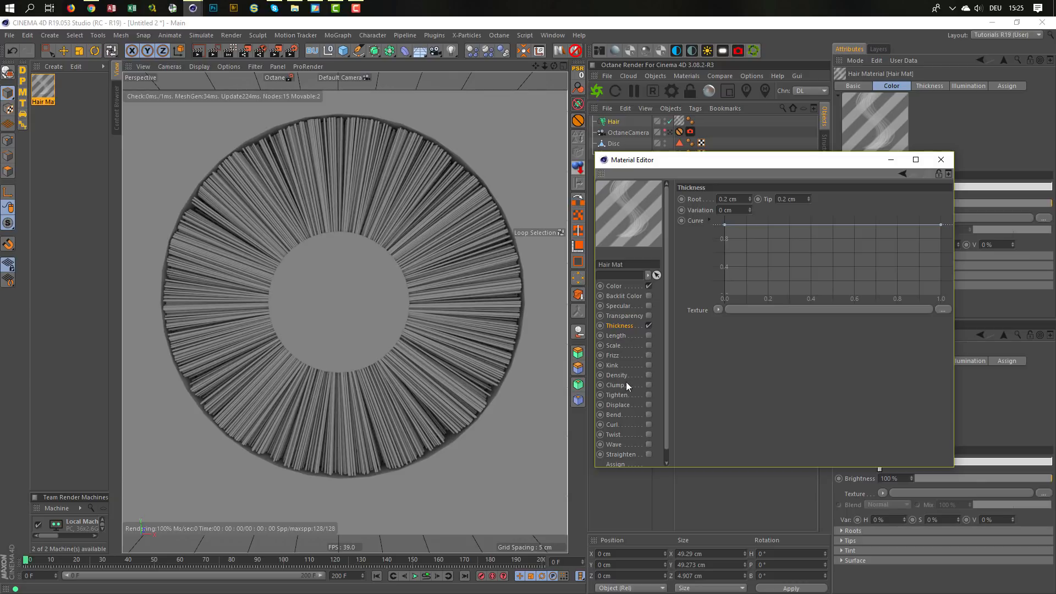
{"action": "left_click", "coordinate": [648, 385]}
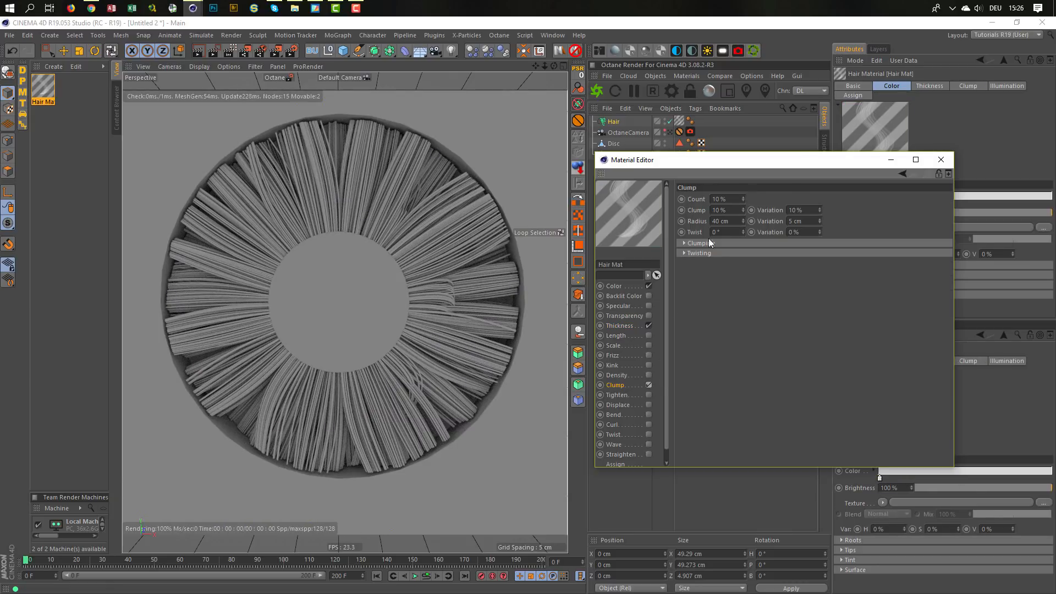
{"action": "left_click_drag", "start_coordinate": [725, 210], "coordinate": [678, 262]}
{"action": "type", "text": "90"}
{"action": "key", "text": "Return"}
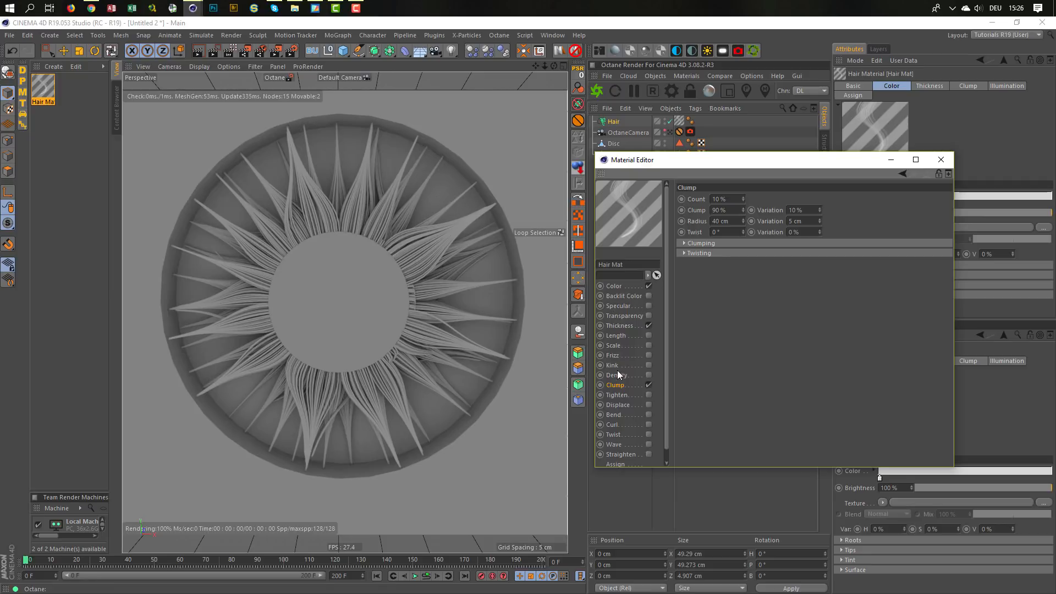
Step: Reshape the clumping curves: Falloff from about 0.5 to 0 at 0.2, Clump from 1 at about 0.2 to the bottom at about 0.65
{"action": "left_click", "coordinate": [702, 243]}
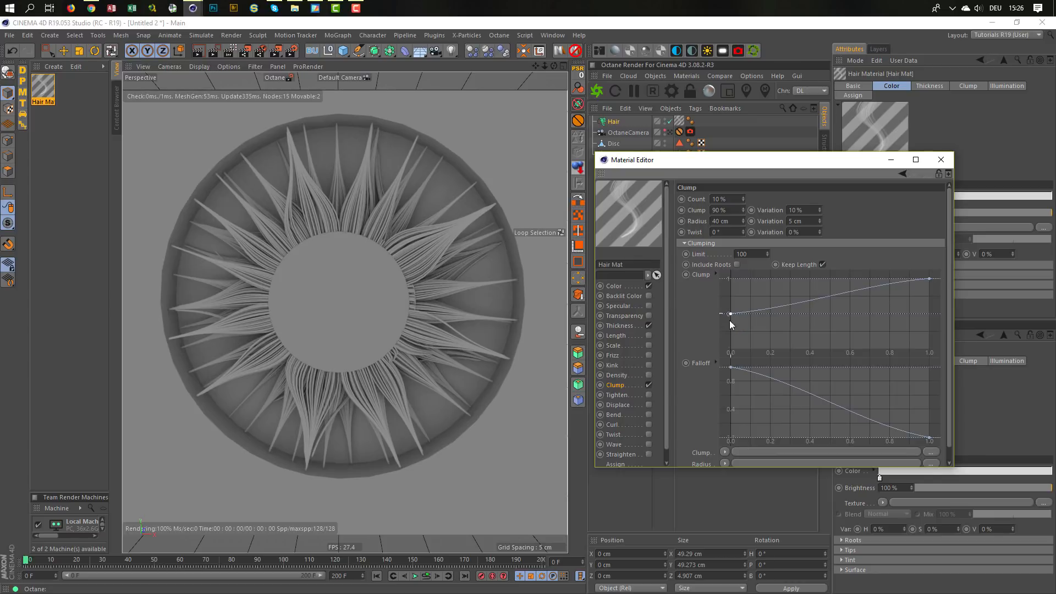
{"action": "left_click_drag", "start_coordinate": [730, 367], "coordinate": [729, 402]}
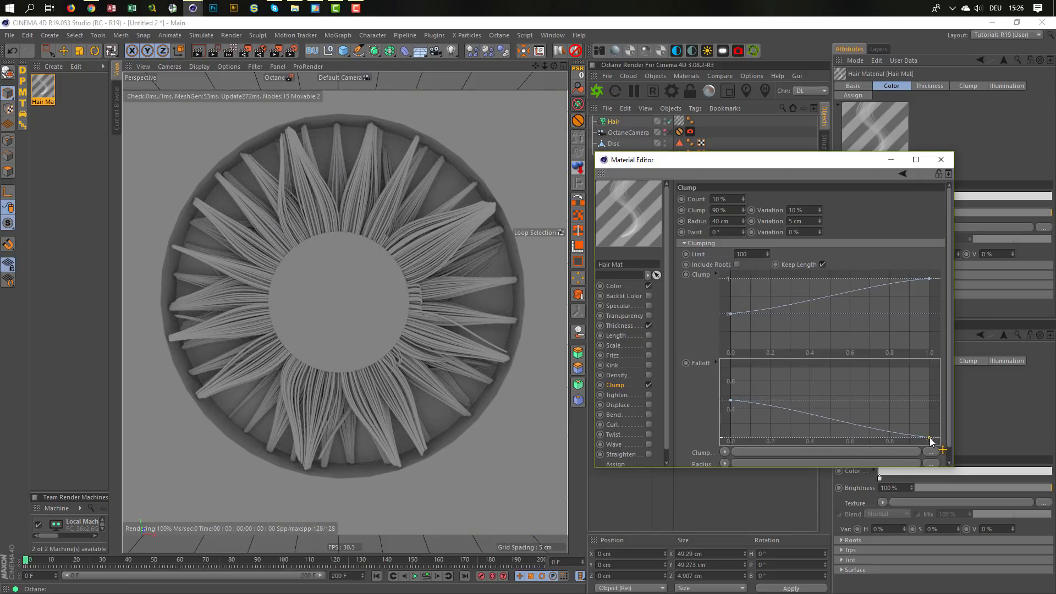
{"action": "left_click_drag", "start_coordinate": [929, 439], "coordinate": [771, 450]}
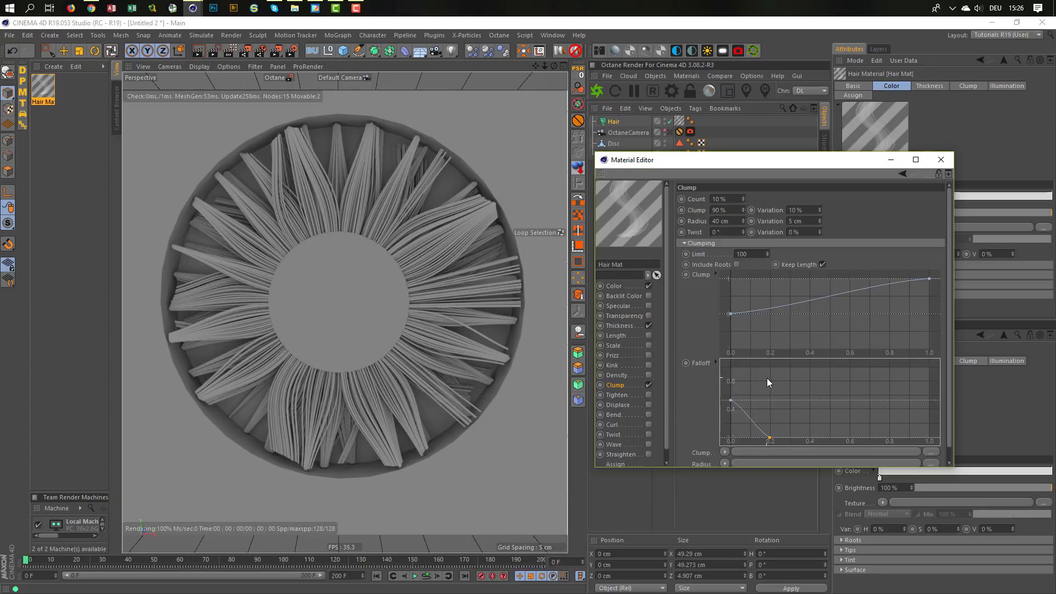
{"action": "mouse_move", "coordinate": [730, 401]}
{"action": "left_mouse_down"}
{"action": "mouse_move", "coordinate": [731, 421]}
{"action": "mouse_move", "coordinate": [726, 407]}
{"action": "left_mouse_up"}
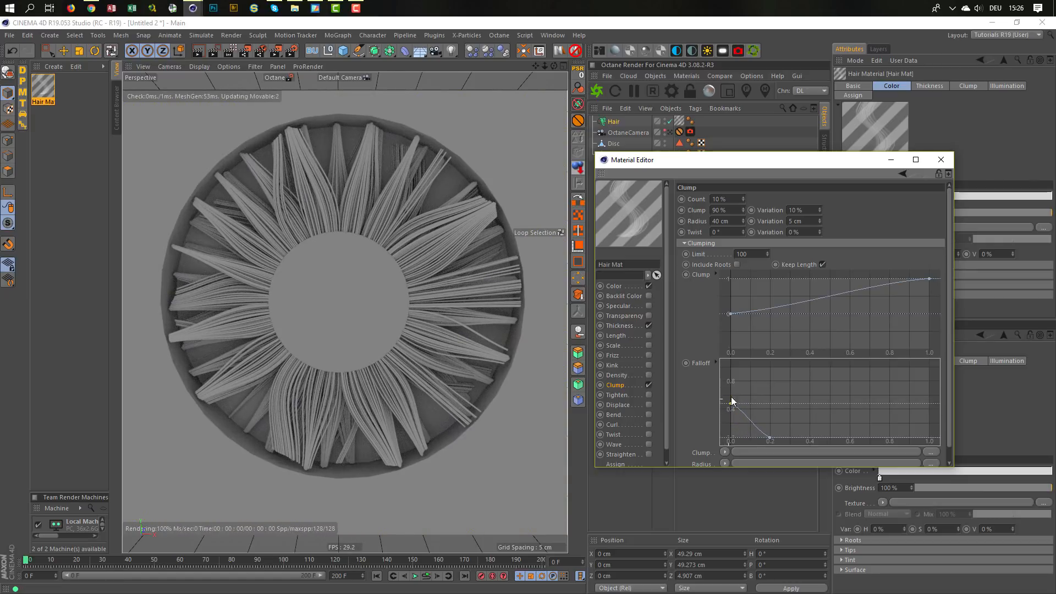
{"action": "left_click_drag", "start_coordinate": [729, 314], "coordinate": [773, 279]}
{"action": "left_click_drag", "start_coordinate": [929, 279], "coordinate": [860, 349]}
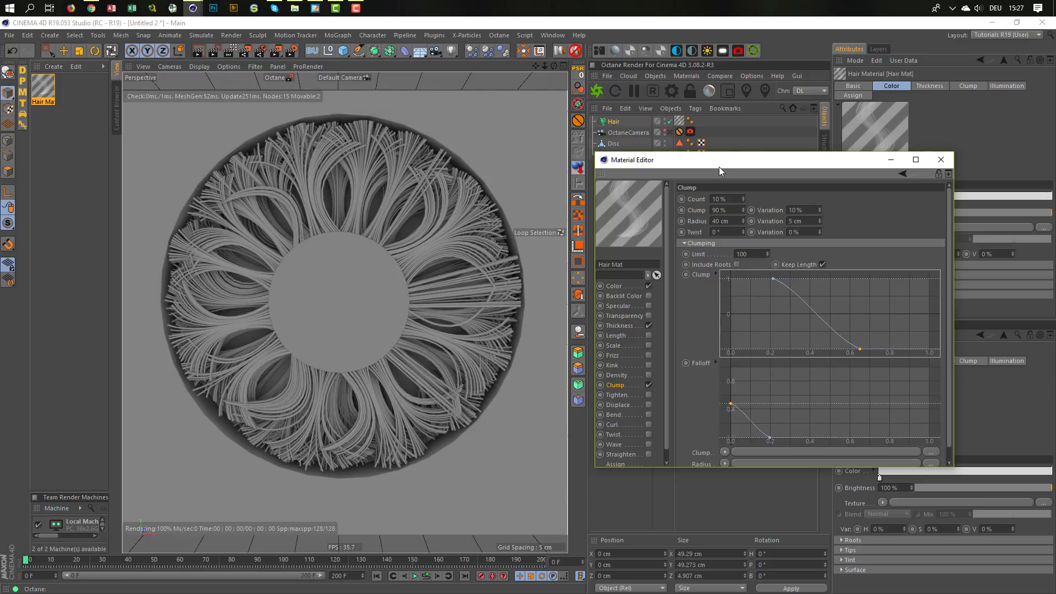
Step: Increase the hair guide length to 17 cm
{"action": "left_click_drag", "start_coordinate": [719, 161], "coordinate": [713, 242]}
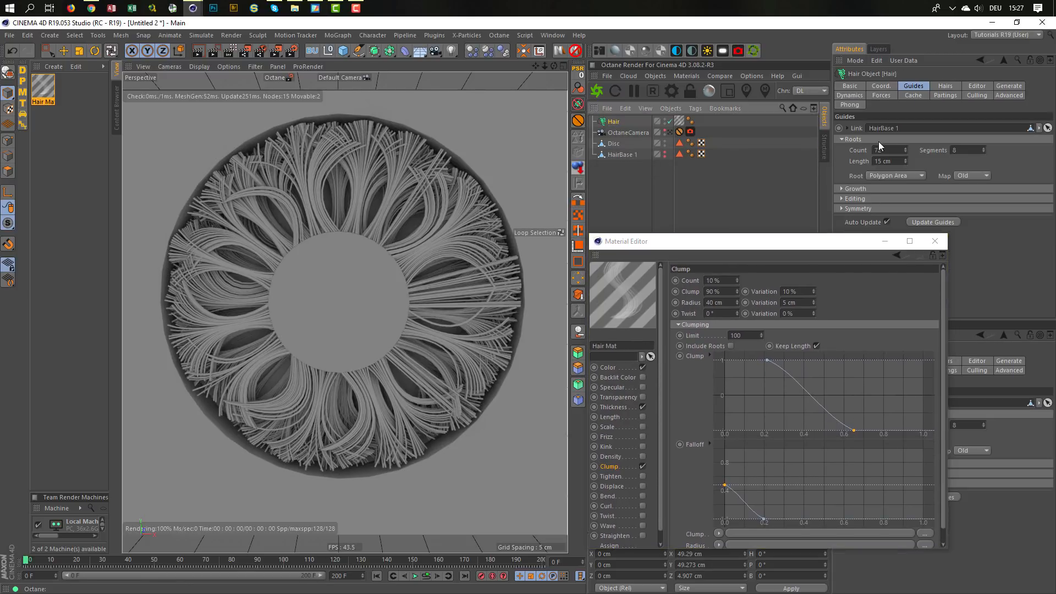
{"action": "left_click", "coordinate": [906, 160]}
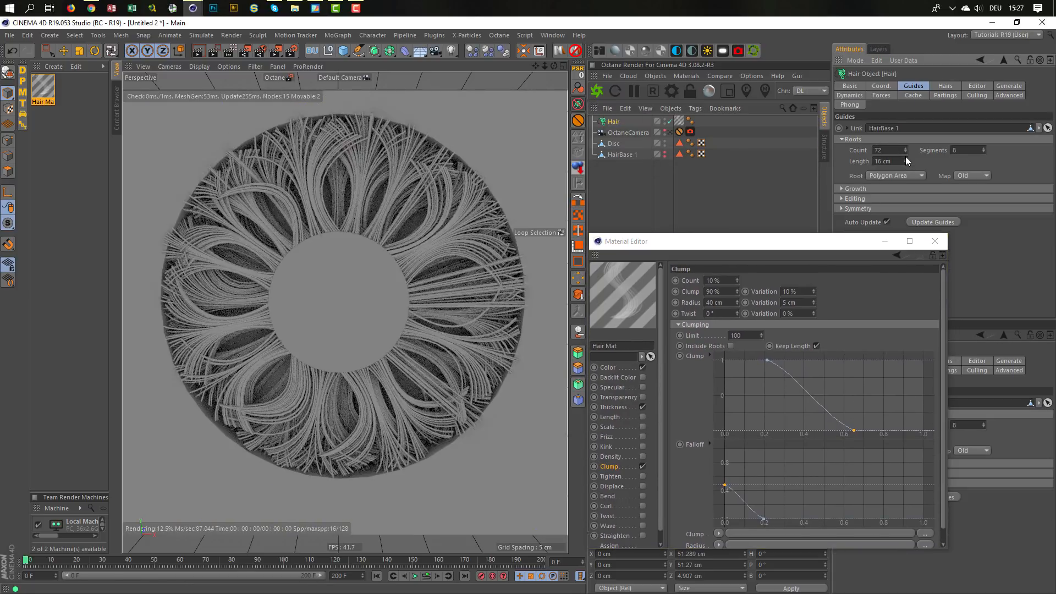
{"action": "left_click", "coordinate": [906, 159]}
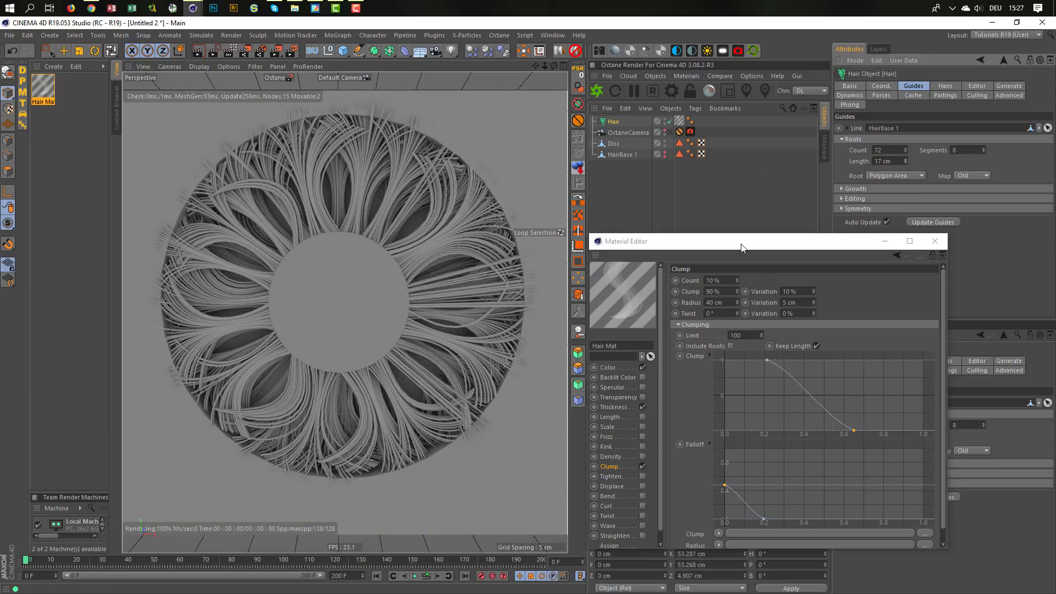
Step: Enable Displace in Hair Mat and enlarge the Material Editor to fit its X, Y and Z curves
{"action": "left_click_drag", "start_coordinate": [742, 247], "coordinate": [758, 173]}
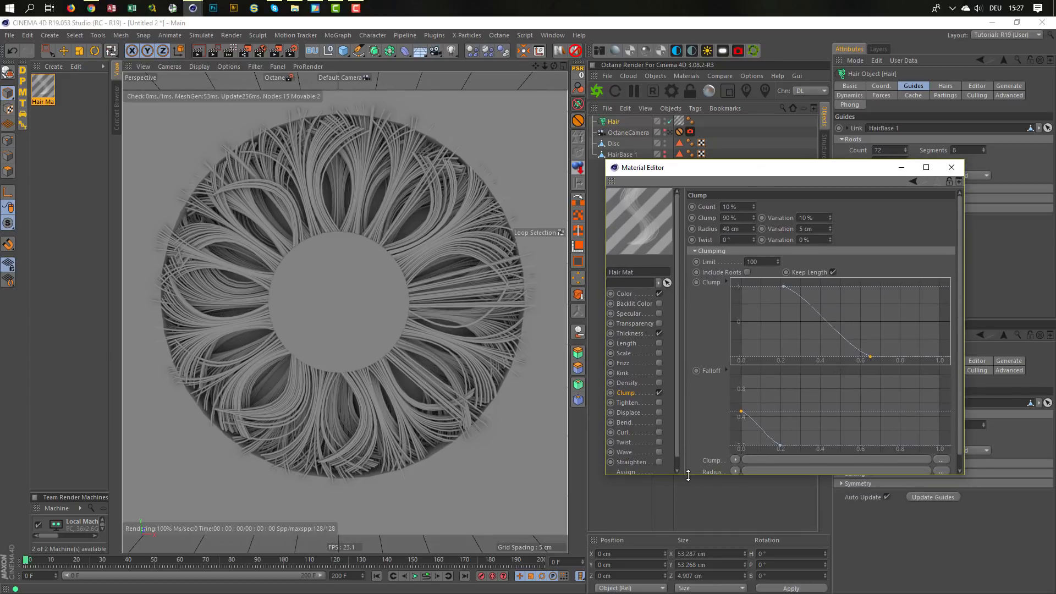
{"action": "left_click_drag", "start_coordinate": [689, 475], "coordinate": [688, 512]}
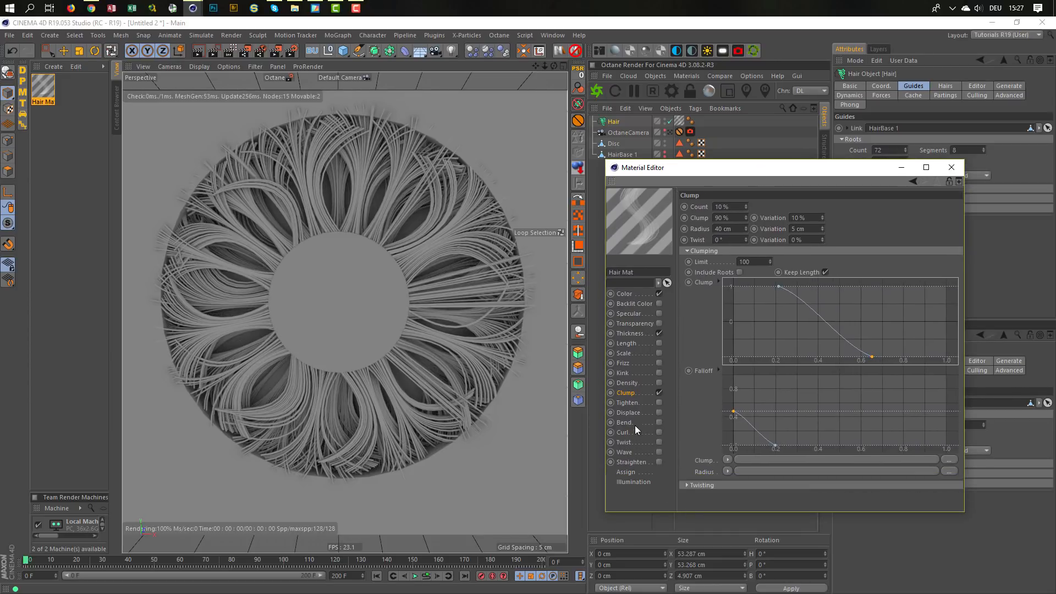
{"action": "left_click", "coordinate": [660, 413]}
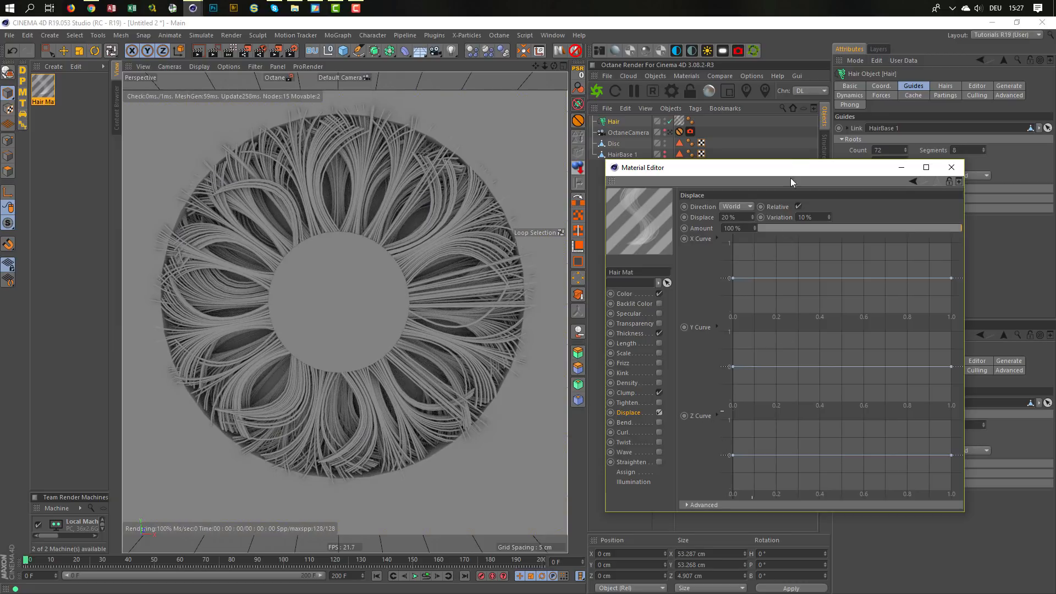
{"action": "left_click_drag", "start_coordinate": [790, 182], "coordinate": [792, 122]}
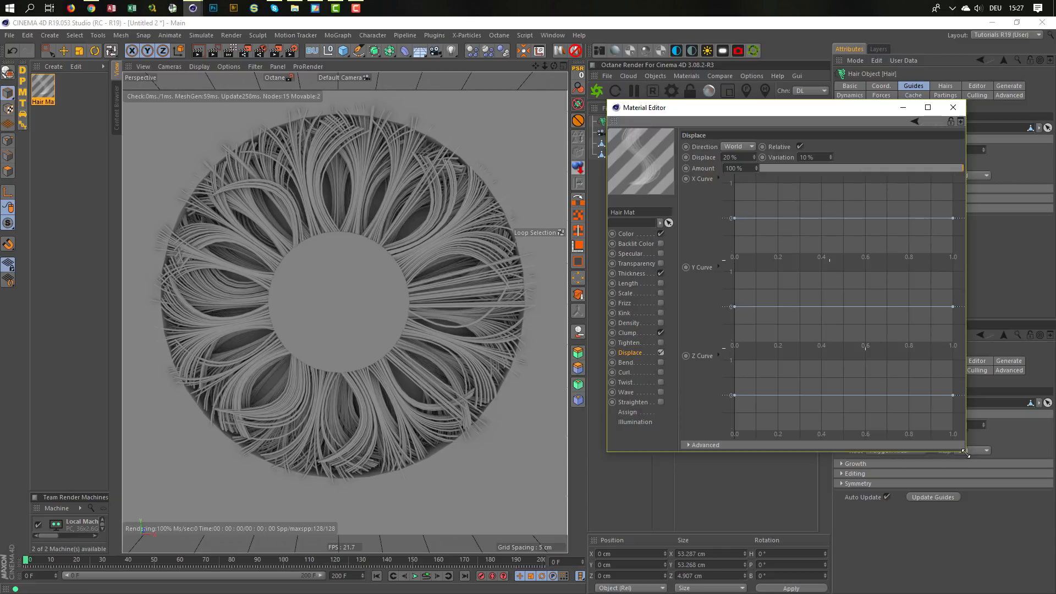
{"action": "left_click_drag", "start_coordinate": [966, 452], "coordinate": [1002, 499]}
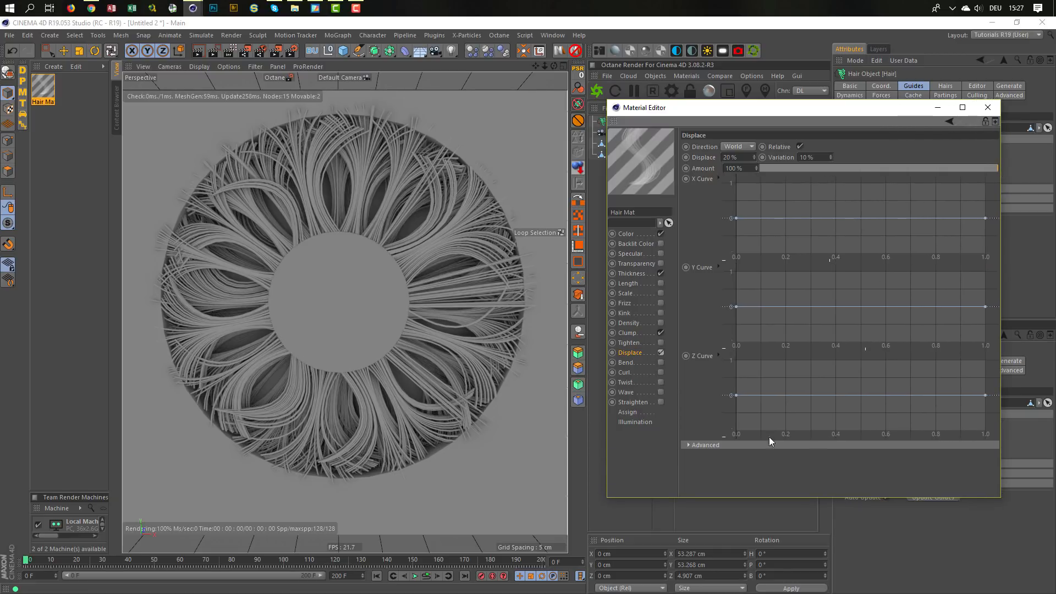
Step: Try lowering the start of the Displace Z curve to the bottom of its range, and return it to 0
{"action": "left_click", "coordinate": [735, 396]}
{"action": "left_click_drag", "start_coordinate": [736, 395], "coordinate": [738, 392]}
{"action": "mouse_move", "coordinate": [735, 377]}
{"action": "left_mouse_down"}
{"action": "mouse_move", "coordinate": [732, 352]}
{"action": "mouse_move", "coordinate": [736, 432]}
{"action": "left_mouse_up"}
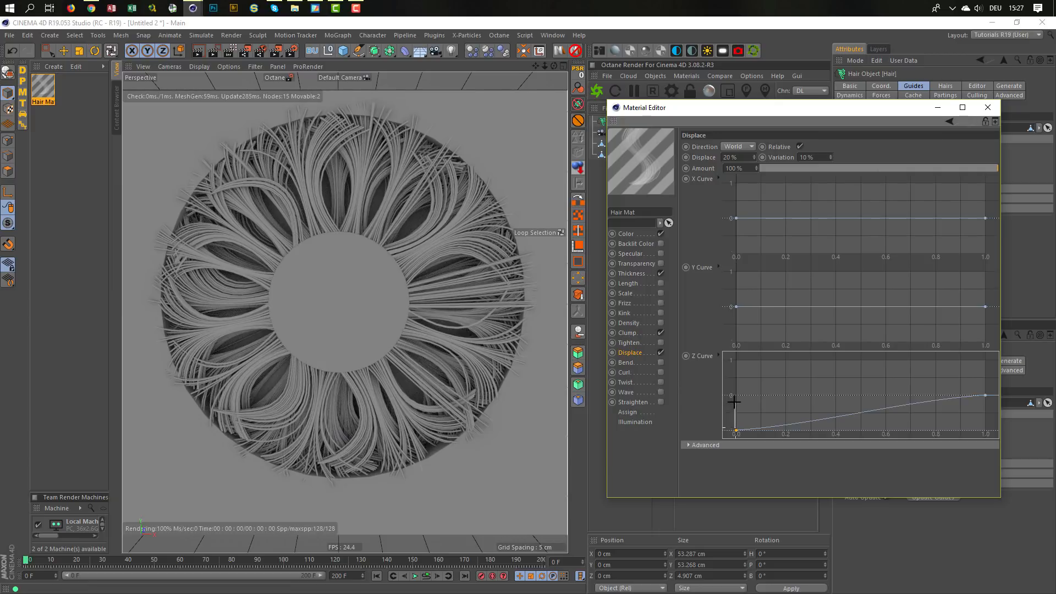
{"action": "left_click", "coordinate": [738, 431]}
{"action": "left_click_drag", "start_coordinate": [737, 432], "coordinate": [737, 394]}
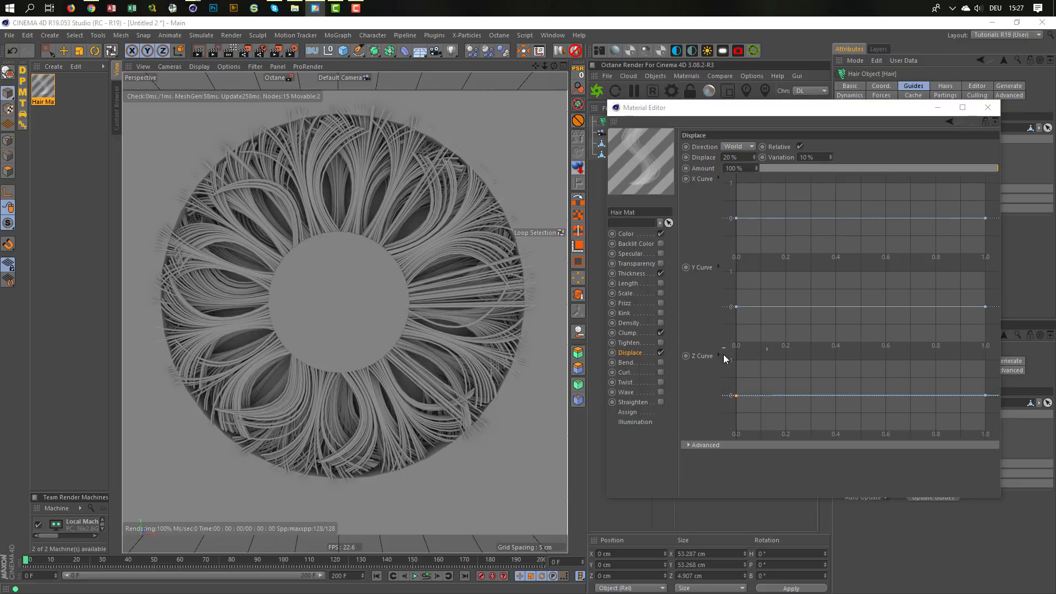
Step: Raise the start of the Displace Z curve to 1 and set the Displace strength to 50%
{"action": "left_click_drag", "start_coordinate": [737, 395], "coordinate": [733, 355]}
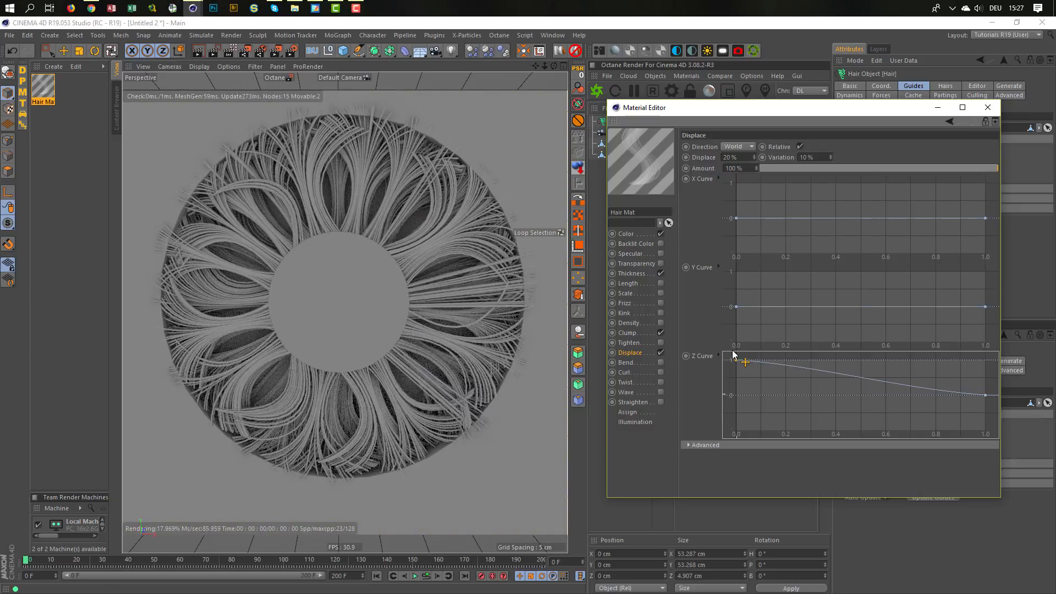
{"action": "left_click", "coordinate": [747, 157]}
{"action": "type", "text": "50"}
{"action": "key", "text": "Return"}
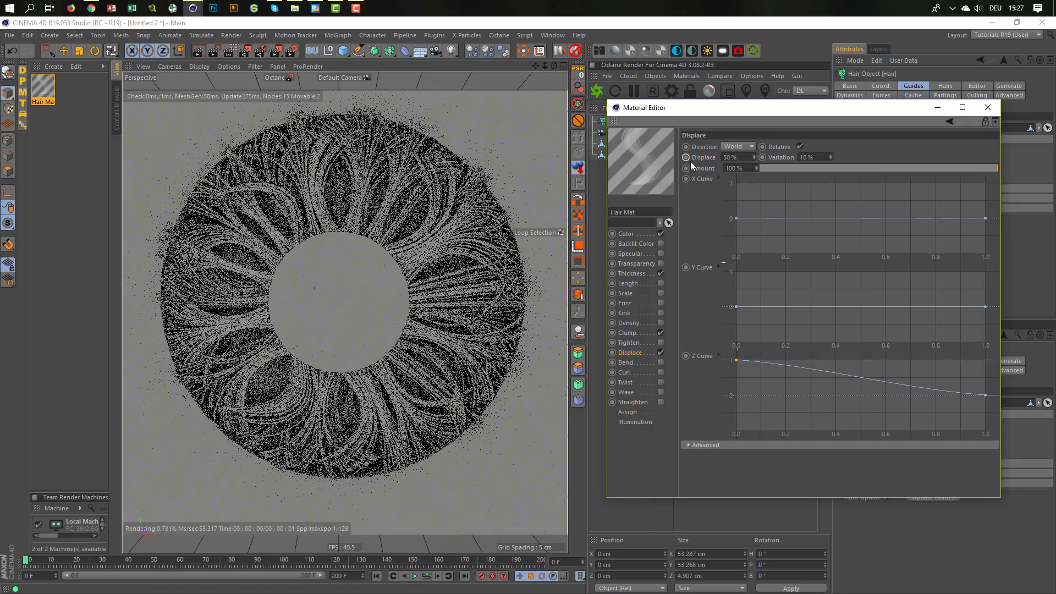
Step: Restart the Octane render and enable Include Root in the advanced Displace settings, enlarging the Material Editor to fit them
{"action": "left_click", "coordinate": [598, 91]}
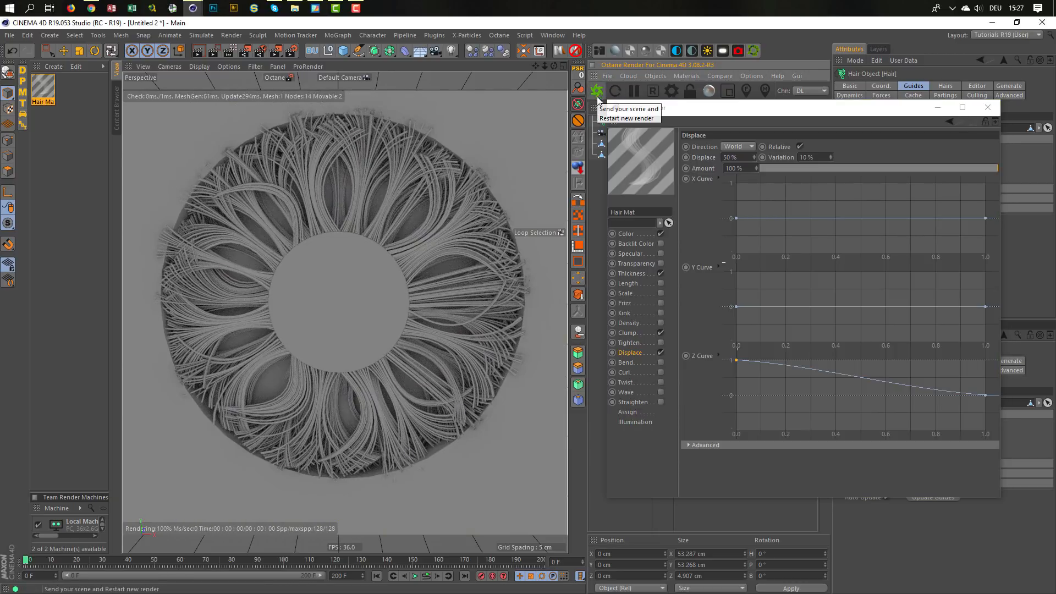
{"action": "left_click", "coordinate": [732, 446]}
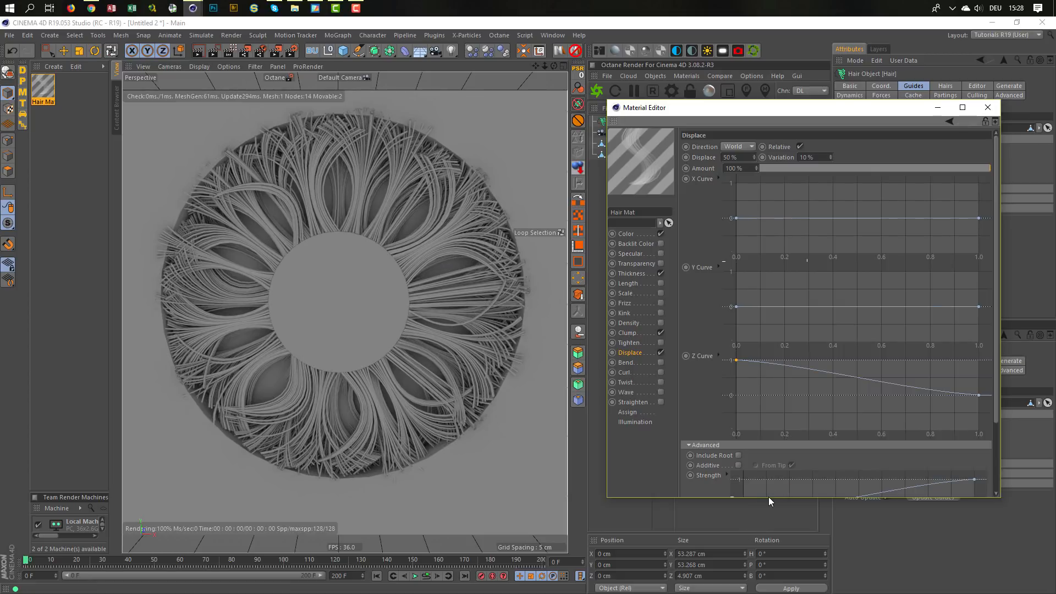
{"action": "left_click_drag", "start_coordinate": [768, 499], "coordinate": [767, 574]}
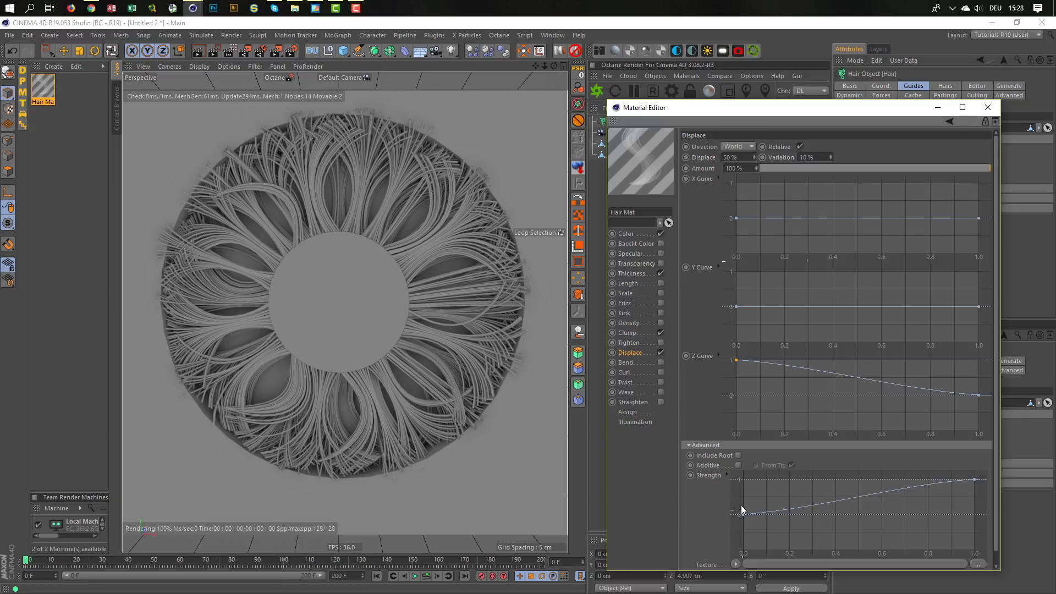
{"action": "left_click", "coordinate": [740, 455]}
Step: Move the start of the Displace Strength curve to about 0.86 with a value of about 0.25, leaving its end at 1.0
{"action": "left_click_drag", "start_coordinate": [976, 480], "coordinate": [806, 475]}
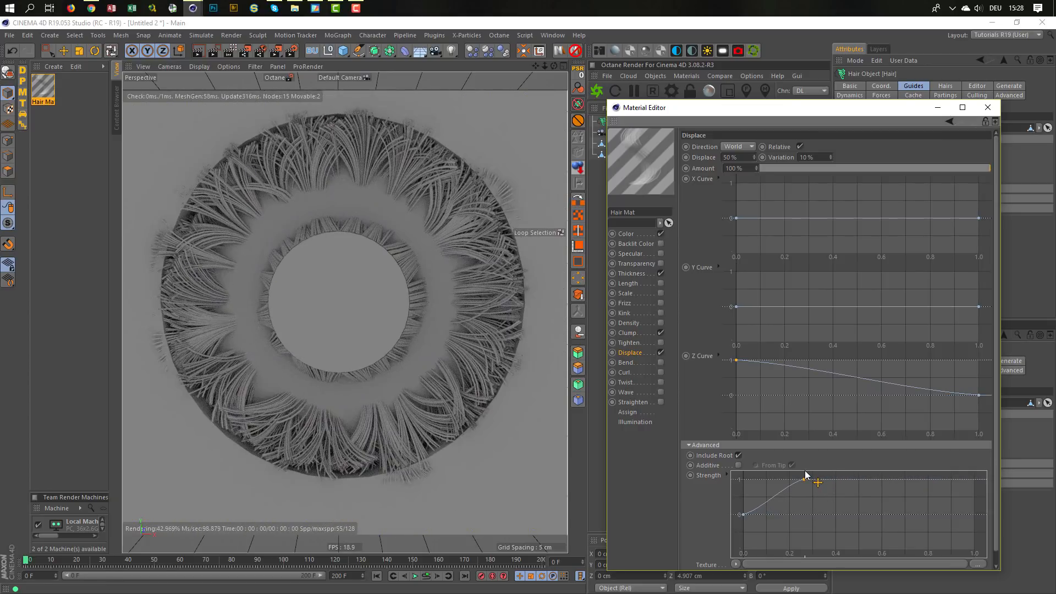
{"action": "left_click_drag", "start_coordinate": [805, 479], "coordinate": [977, 479]}
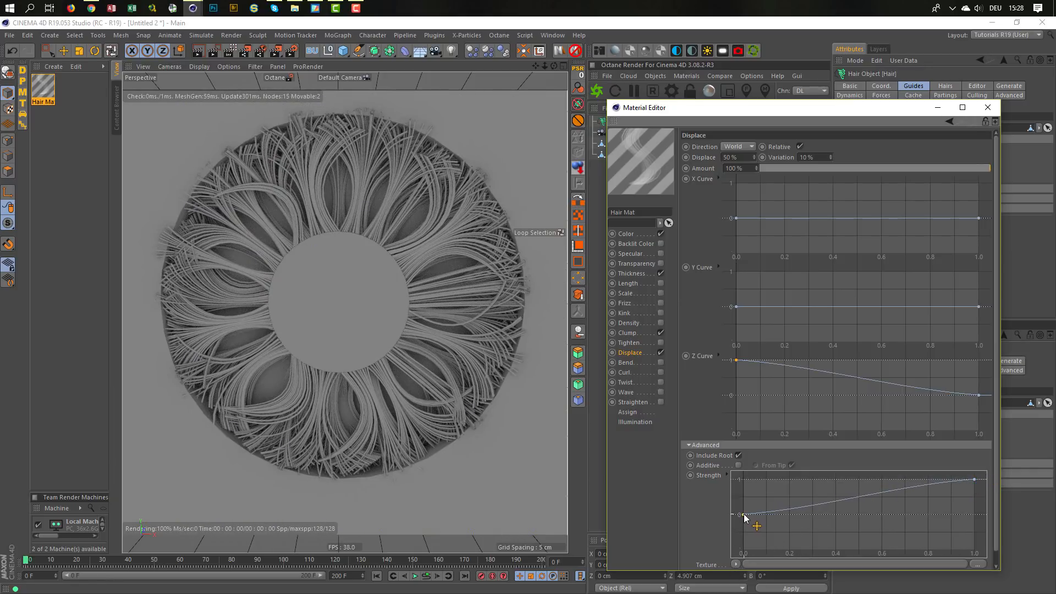
{"action": "left_click_drag", "start_coordinate": [746, 517], "coordinate": [934, 518]}
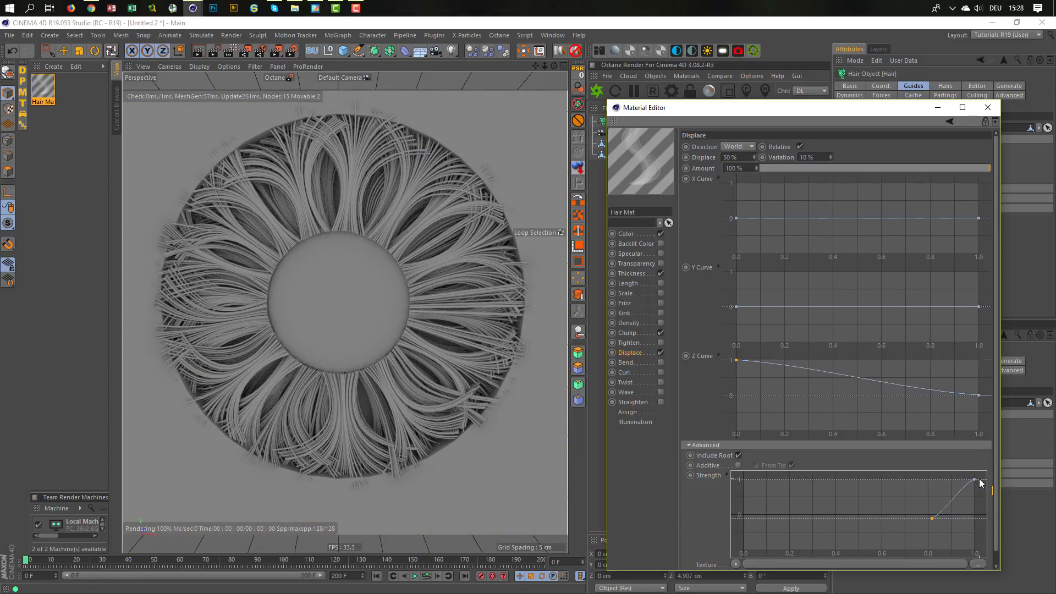
{"action": "mouse_move", "coordinate": [975, 479]}
{"action": "left_mouse_down"}
{"action": "mouse_move", "coordinate": [977, 504]}
{"action": "mouse_move", "coordinate": [976, 479]}
{"action": "left_mouse_up"}
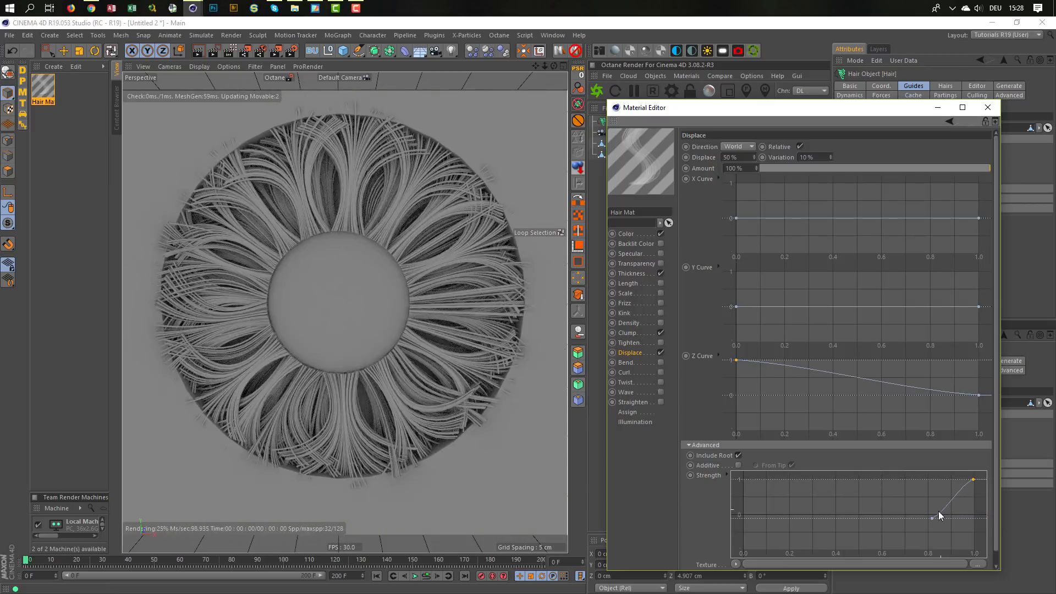
{"action": "left_click_drag", "start_coordinate": [933, 517], "coordinate": [937, 551]}
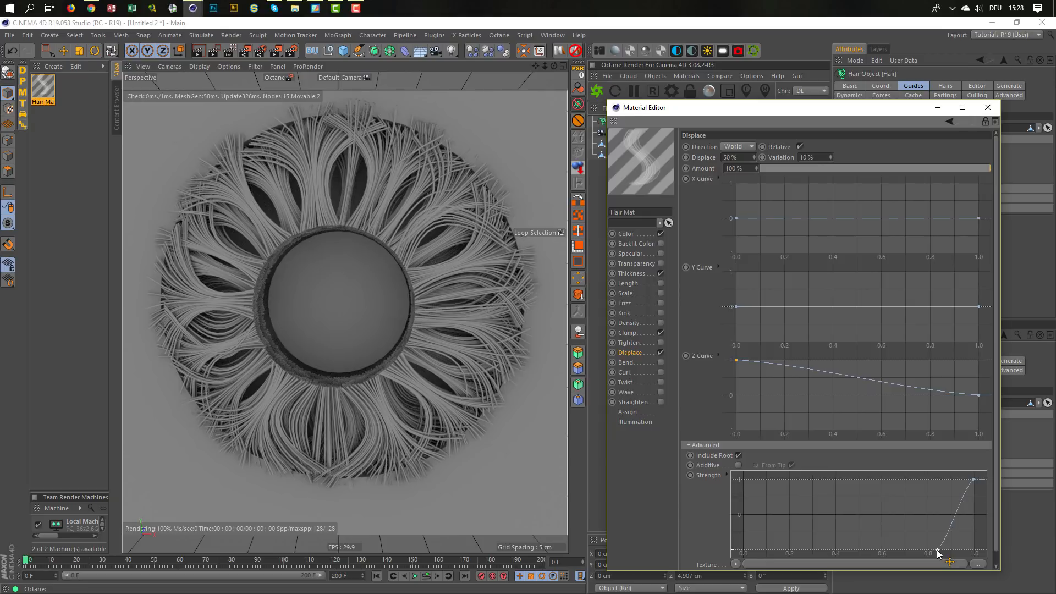
{"action": "left_click_drag", "start_coordinate": [938, 551], "coordinate": [942, 507]}
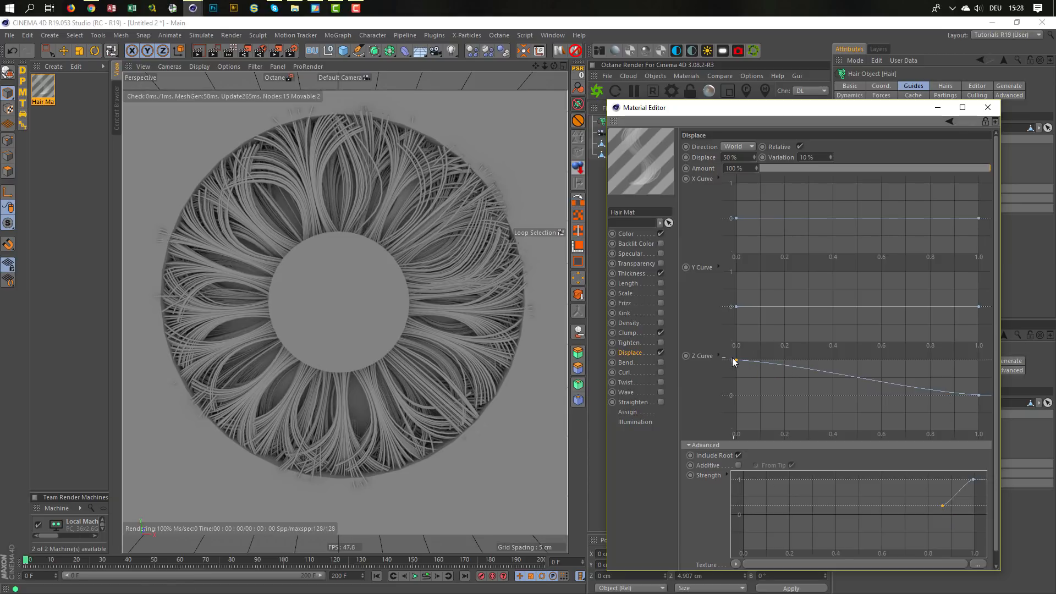
Step: Reshape the Displace Z curve to rise from -1 at its start to about 0.3 at its end
{"action": "left_click_drag", "start_coordinate": [743, 366], "coordinate": [827, 356]}
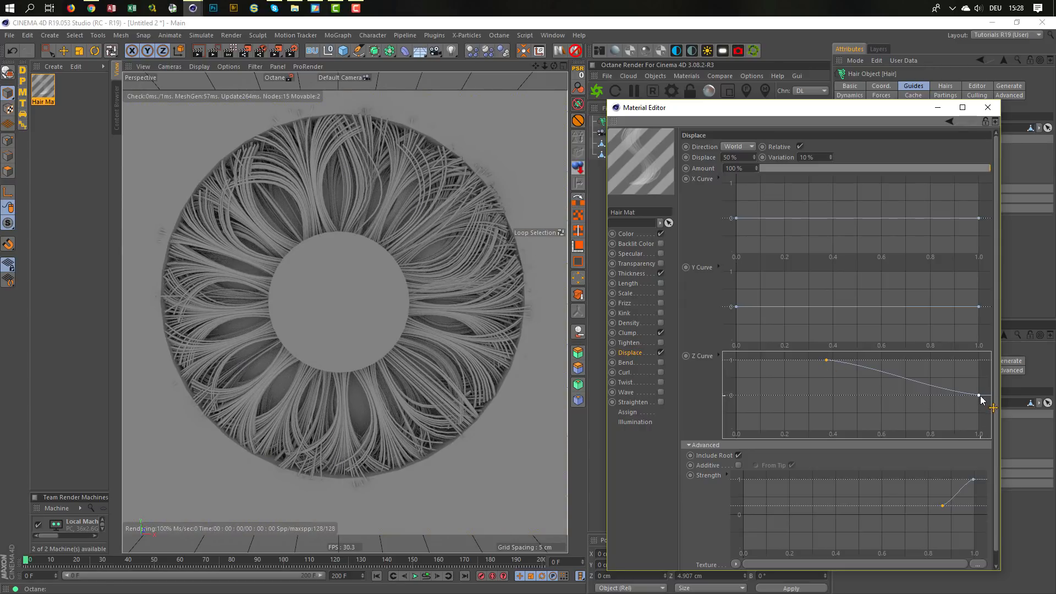
{"action": "left_click_drag", "start_coordinate": [980, 395], "coordinate": [957, 361]}
{"action": "key", "text": "ctrl+z"}
{"action": "left_click_drag", "start_coordinate": [827, 359], "coordinate": [884, 425]}
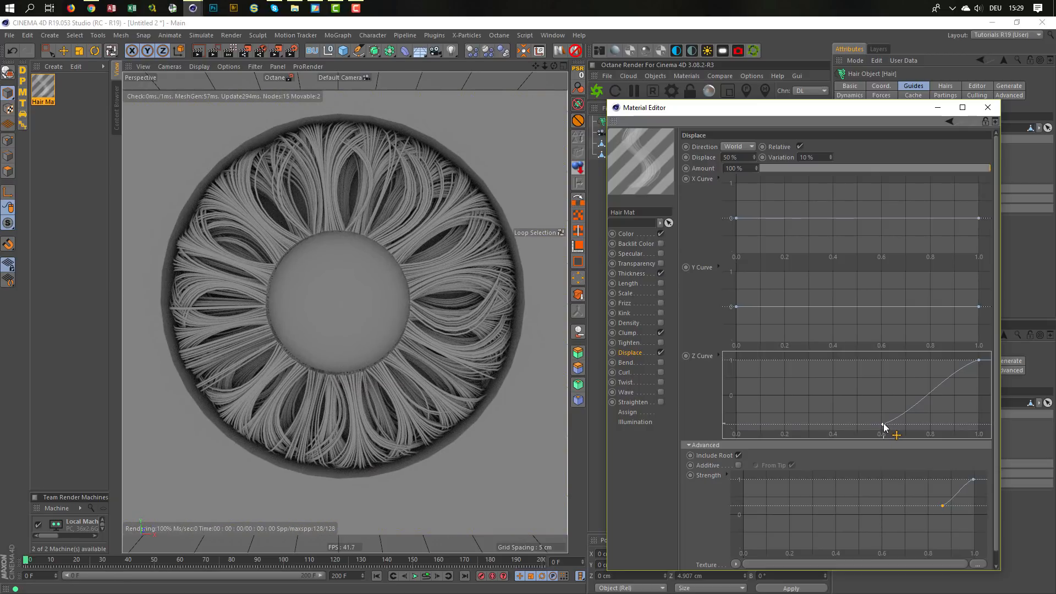
{"action": "left_click_drag", "start_coordinate": [884, 424], "coordinate": [740, 439]}
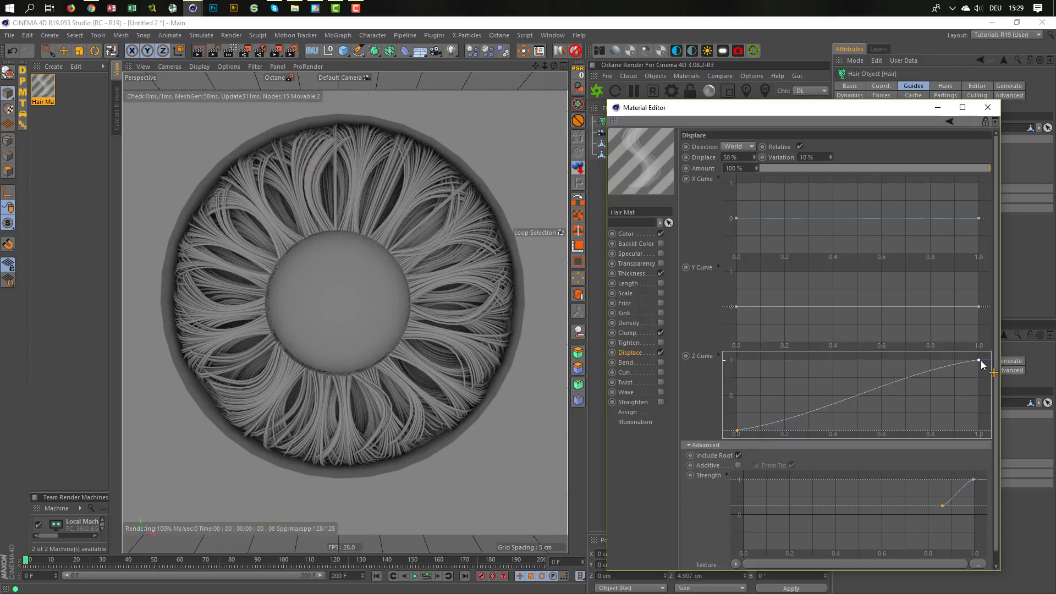
{"action": "left_click_drag", "start_coordinate": [981, 361], "coordinate": [983, 389]}
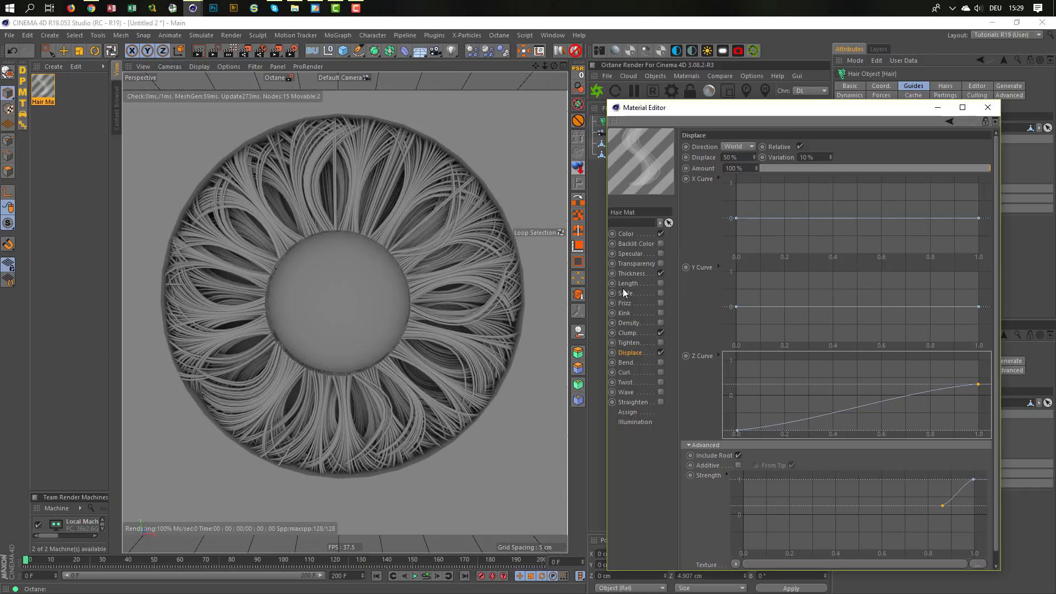
Step: Open the Clump settings of Hair Mat and save the scene to the Desktop as ClumpyHair
{"action": "left_click", "coordinate": [630, 334]}
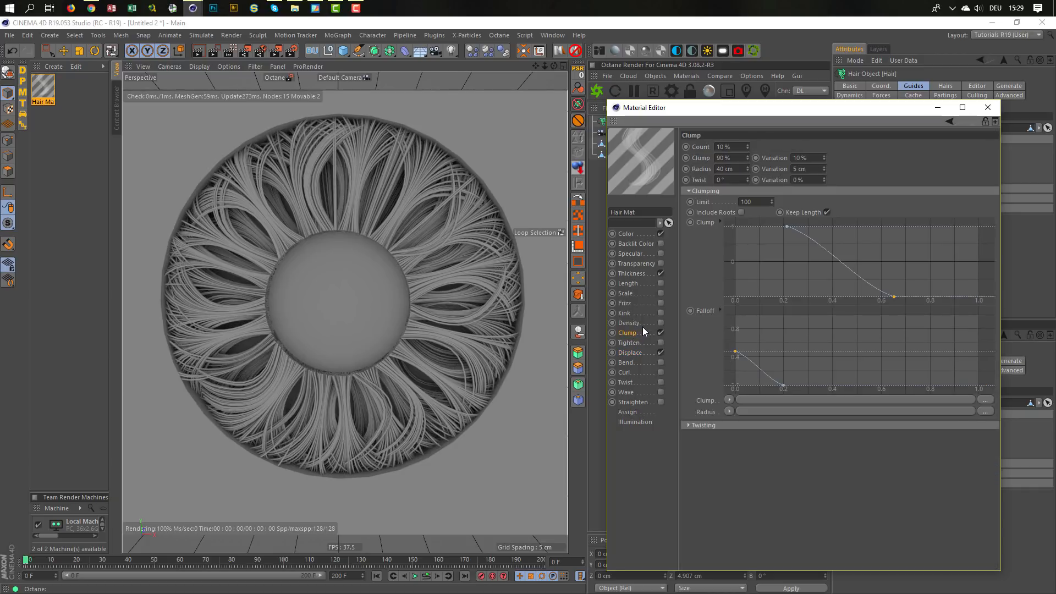
{"action": "key", "text": "ctrl+s"}
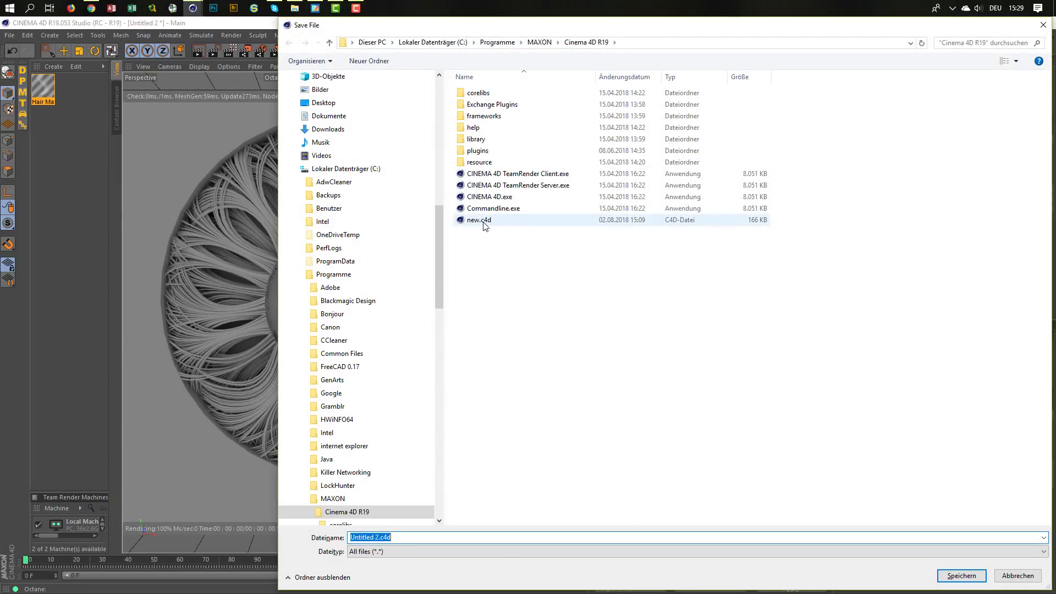
{"action": "left_click", "coordinate": [441, 89]}
{"action": "left_click", "coordinate": [441, 85]}
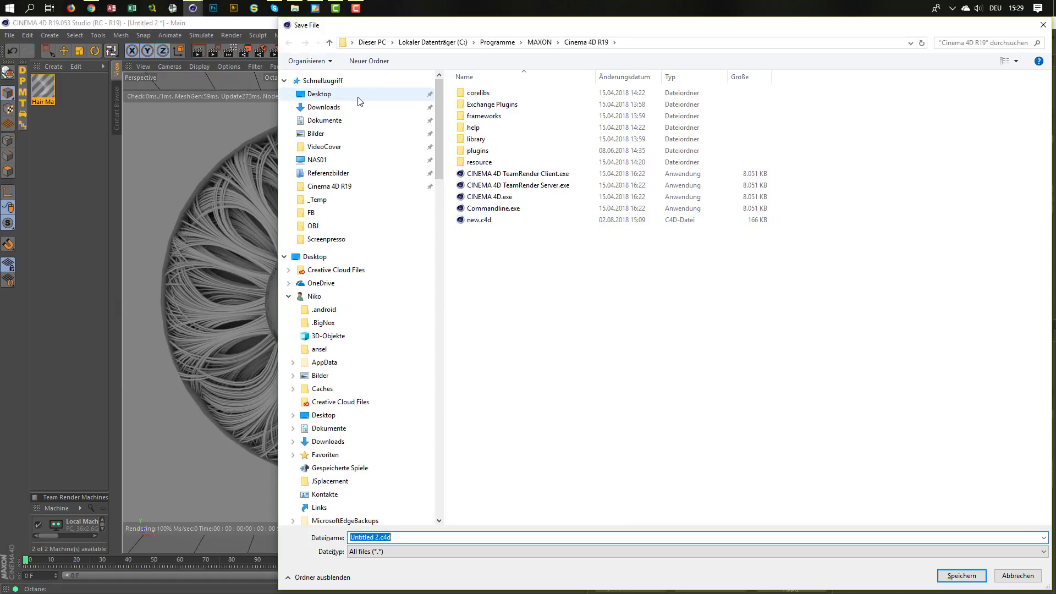
{"action": "left_click", "coordinate": [329, 97]}
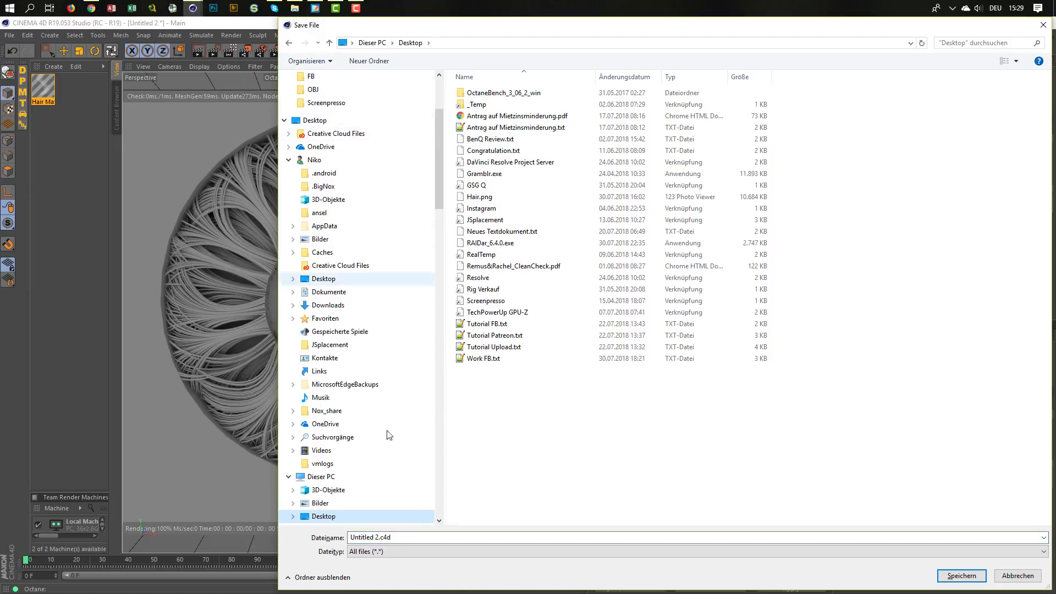
{"action": "left_click", "coordinate": [435, 537]}
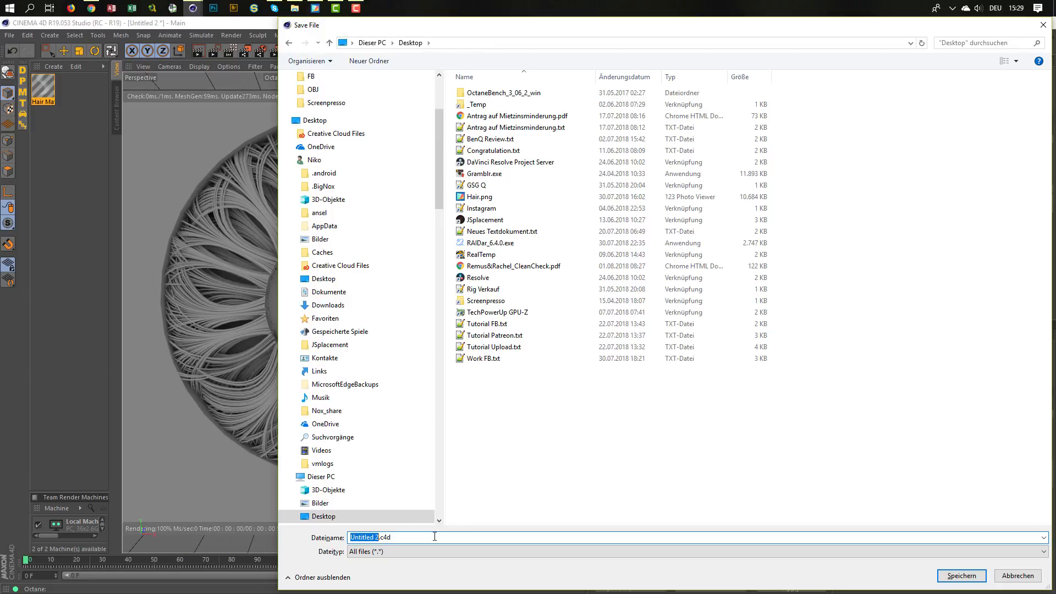
{"action": "type", "text": "ClumpyHair"}
{"action": "key", "text": "Return"}
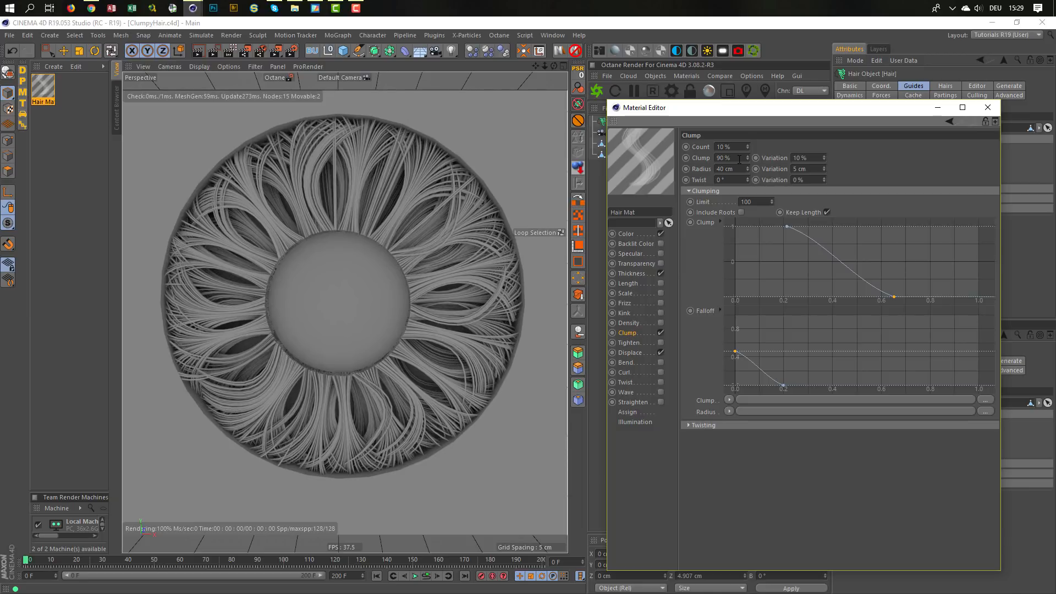
Step: Set the Clump variation to 0% and the clump Radius to 100 cm
{"action": "left_click_drag", "start_coordinate": [808, 158], "coordinate": [767, 183]}
{"action": "type", "text": "0"}
{"action": "key", "text": "Return"}
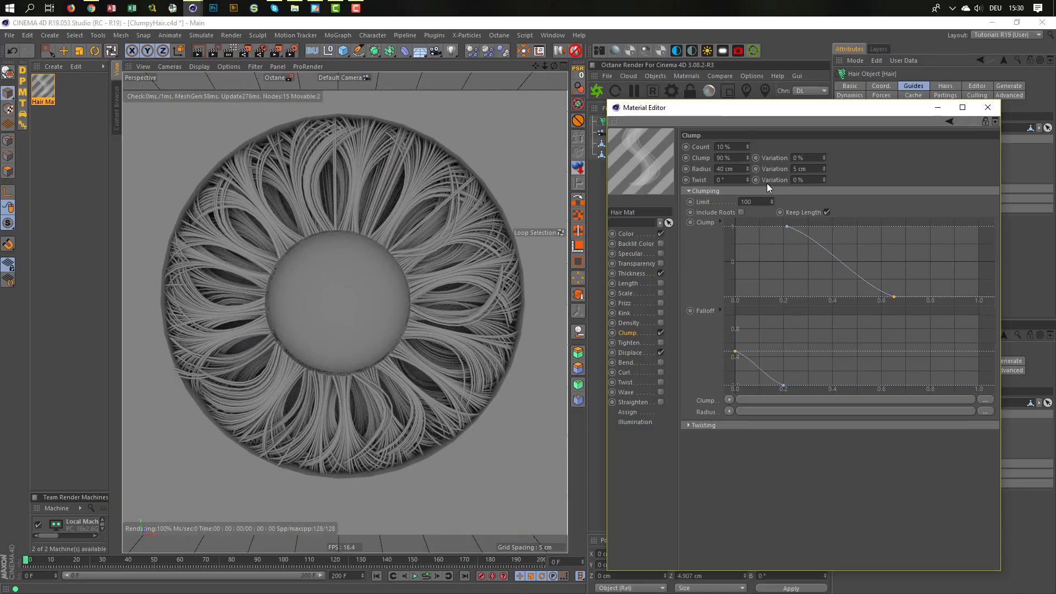
{"action": "left_click_drag", "start_coordinate": [737, 168], "coordinate": [704, 183]}
{"action": "type", "text": "100"}
{"action": "key", "text": "Return"}
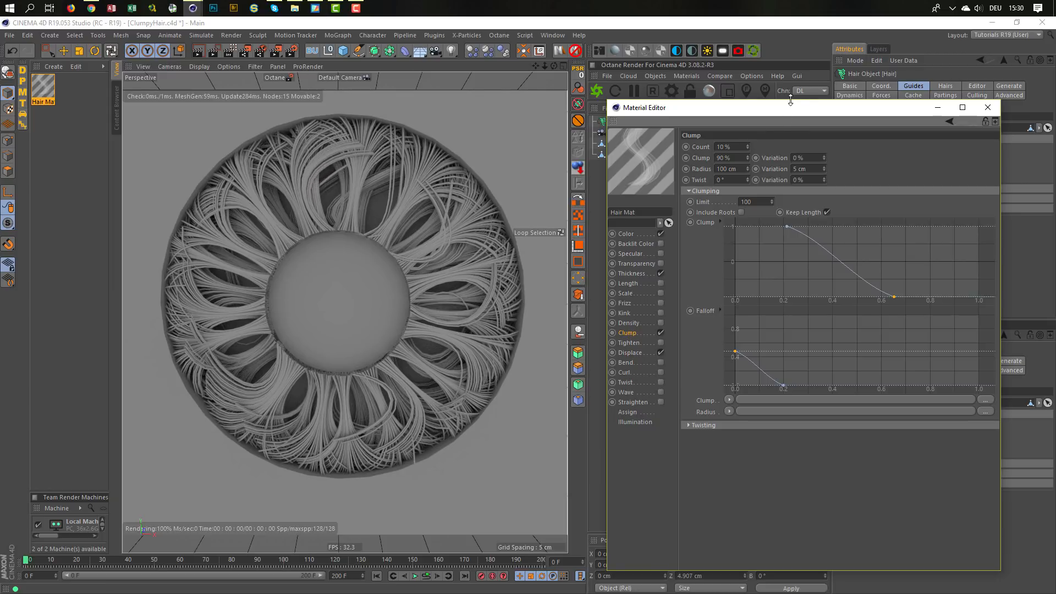
Step: Move the Material Editor off the object list and set the Hair object's hair Segments to 30
{"action": "left_click_drag", "start_coordinate": [787, 108], "coordinate": [725, 338]}
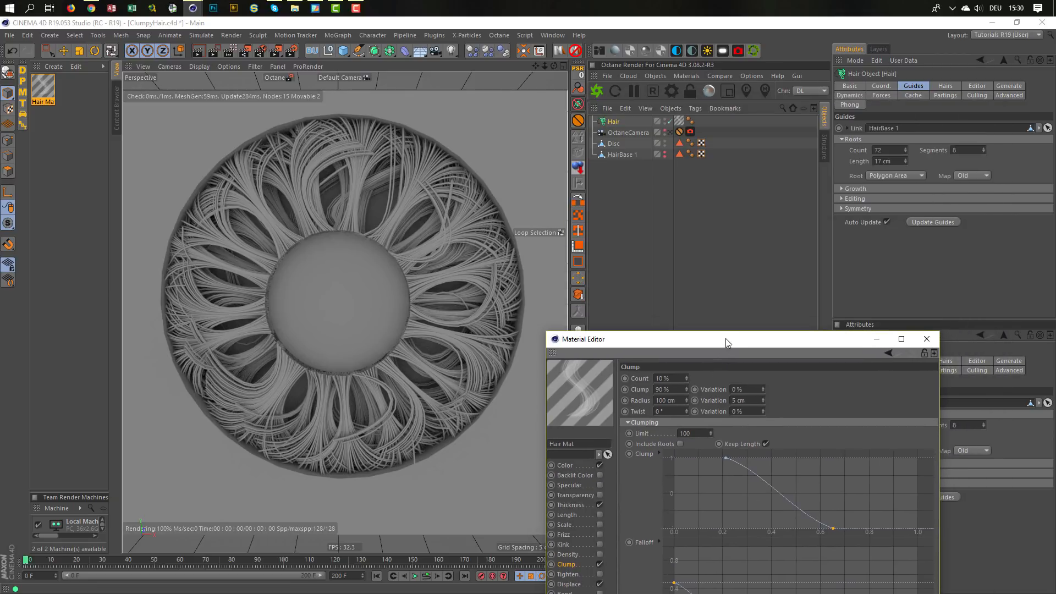
{"action": "left_click", "coordinate": [621, 125]}
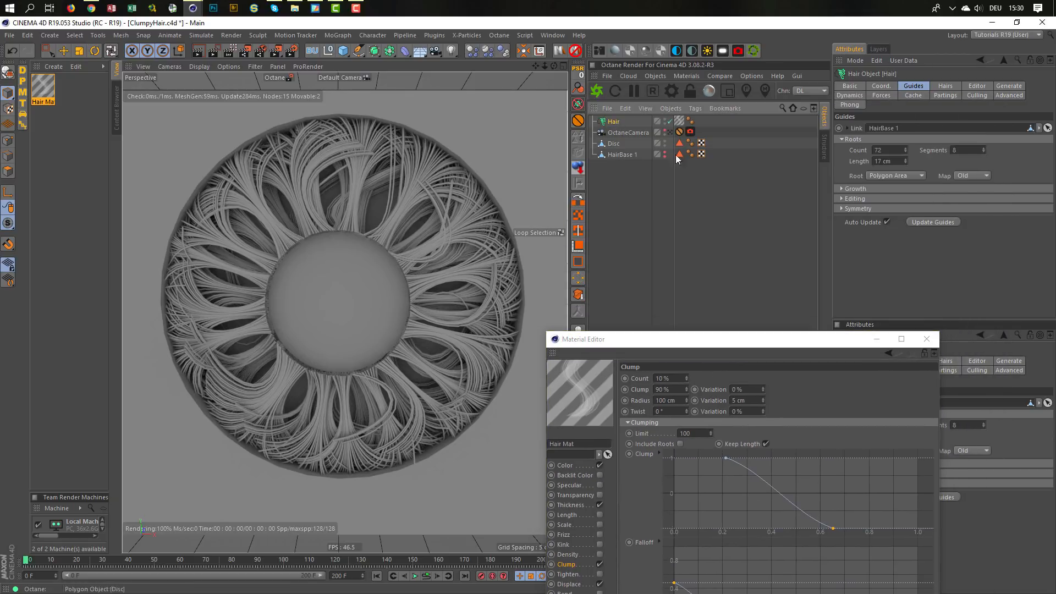
{"action": "left_click", "coordinate": [943, 86]}
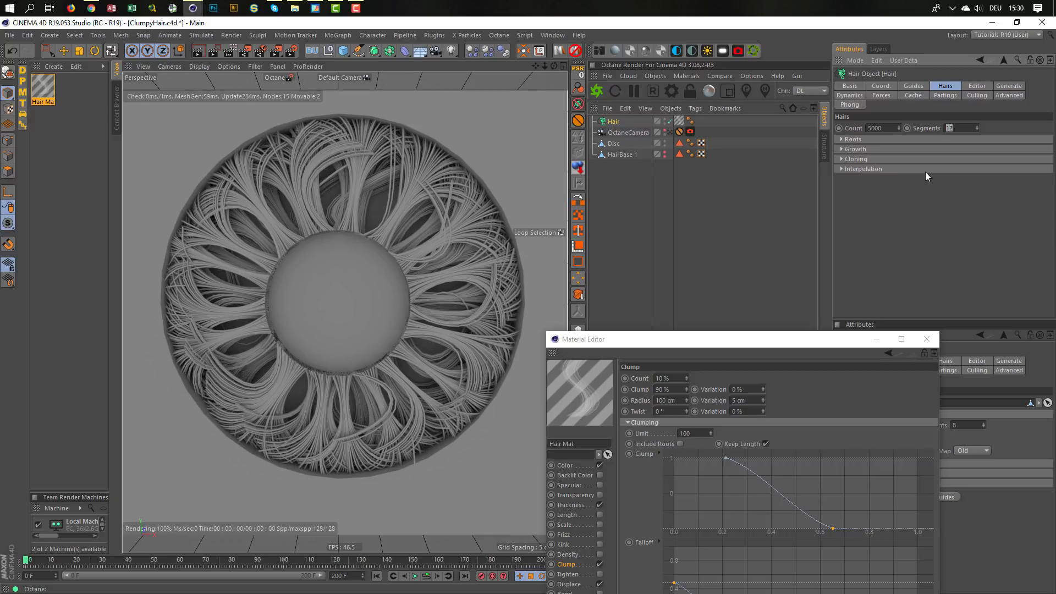
{"action": "type", "text": "30"}
{"action": "key", "text": "Return"}
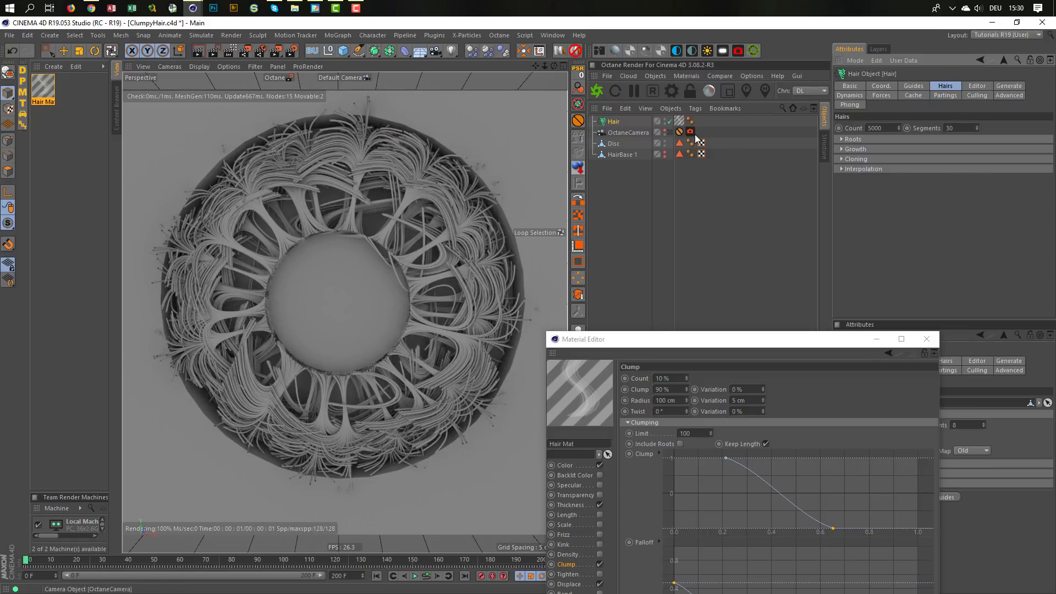
Step: Try a hair guide length of 16 cm, inspect the strands up close, and return the length to 17 cm
{"action": "right_click_drag", "start_coordinate": [338, 122], "coordinate": [387, 123], "text": "alt"}
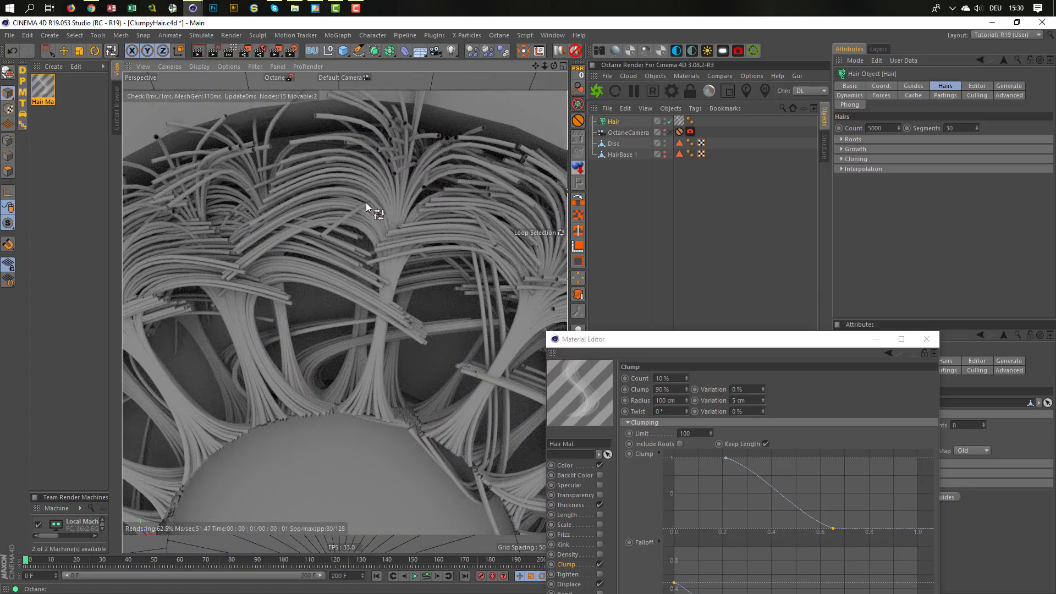
{"action": "left_click", "coordinate": [913, 87]}
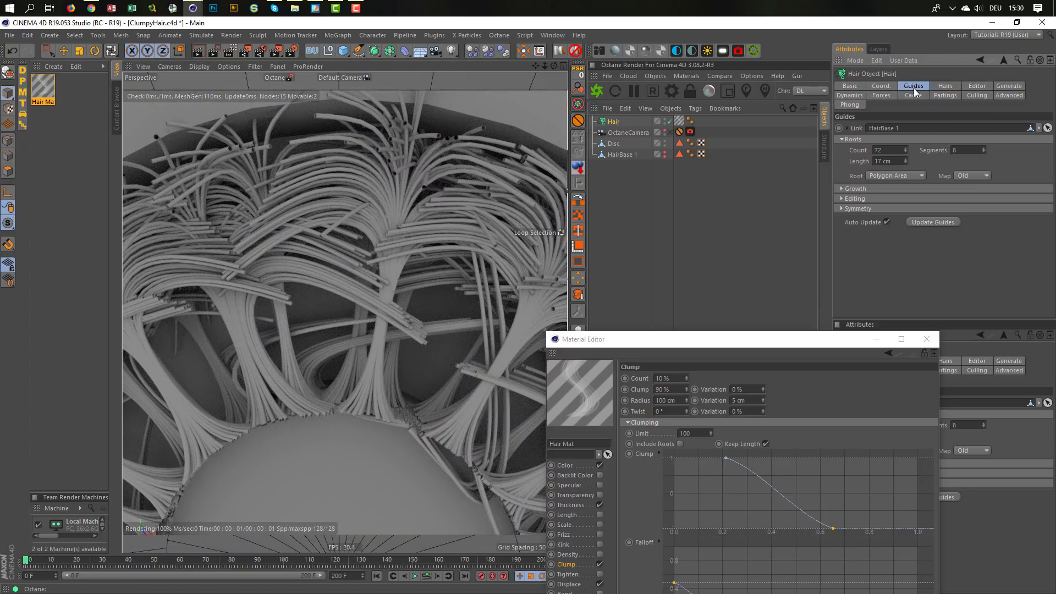
{"action": "left_click", "coordinate": [906, 163]}
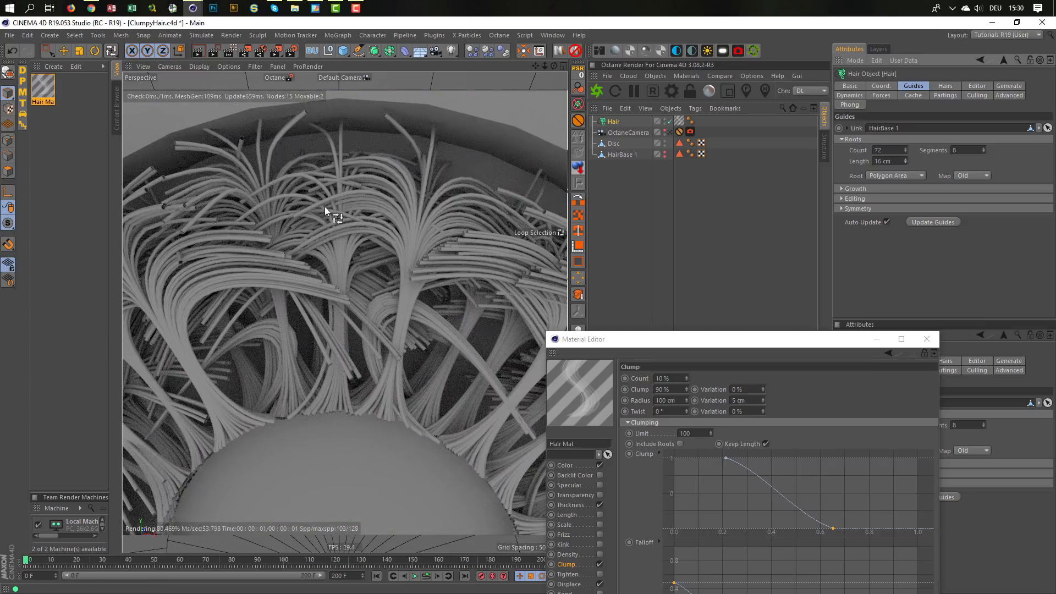
{"action": "right_click_drag", "start_coordinate": [324, 206], "coordinate": [192, 222], "text": "alt"}
{"action": "right_click_drag", "start_coordinate": [304, 232], "coordinate": [358, 229], "text": "alt"}
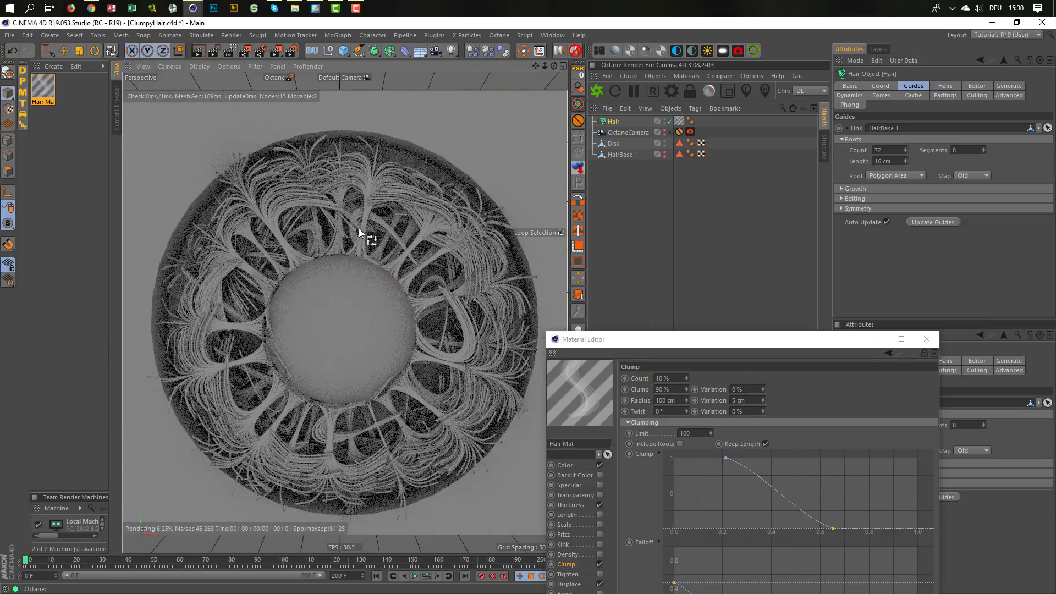
{"action": "left_click", "coordinate": [906, 159]}
Step: Try reducing the hair Segments to 20
{"action": "left_click", "coordinate": [945, 86]}
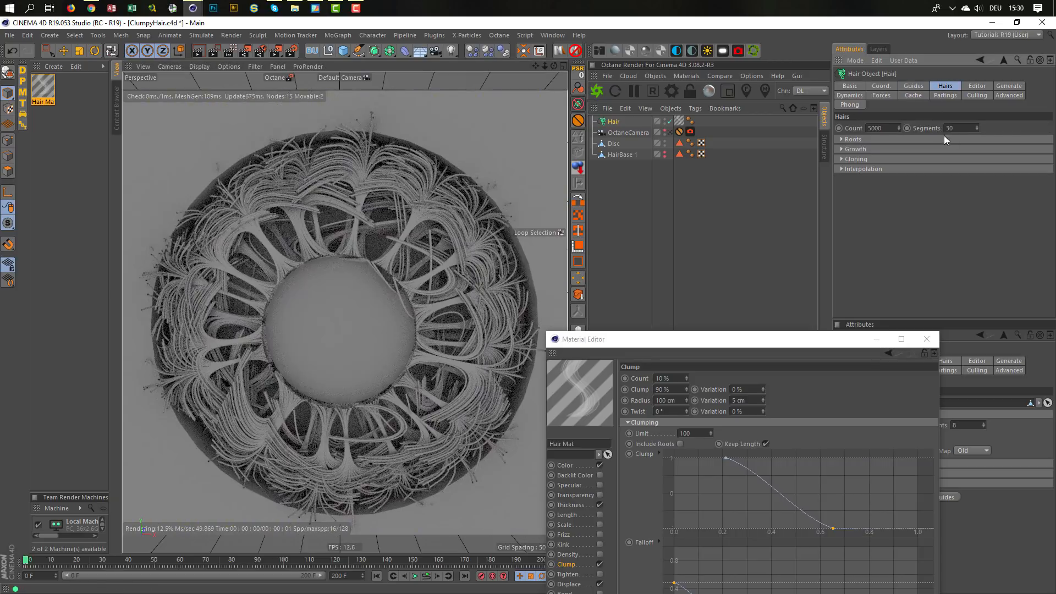
{"action": "double_click", "coordinate": [960, 128]}
{"action": "type", "text": "20"}
{"action": "key", "text": "Return"}
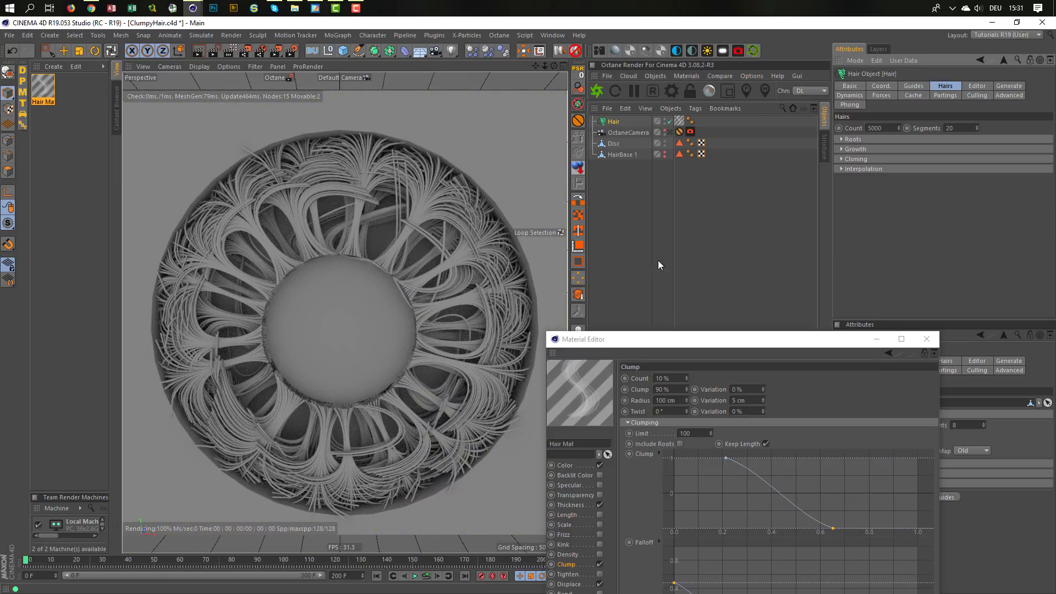
Step: Try a hair Count of 3000, and return it to 5000
{"action": "double_click", "coordinate": [890, 128]}
{"action": "type", "text": "3000"}
{"action": "key", "text": "Return"}
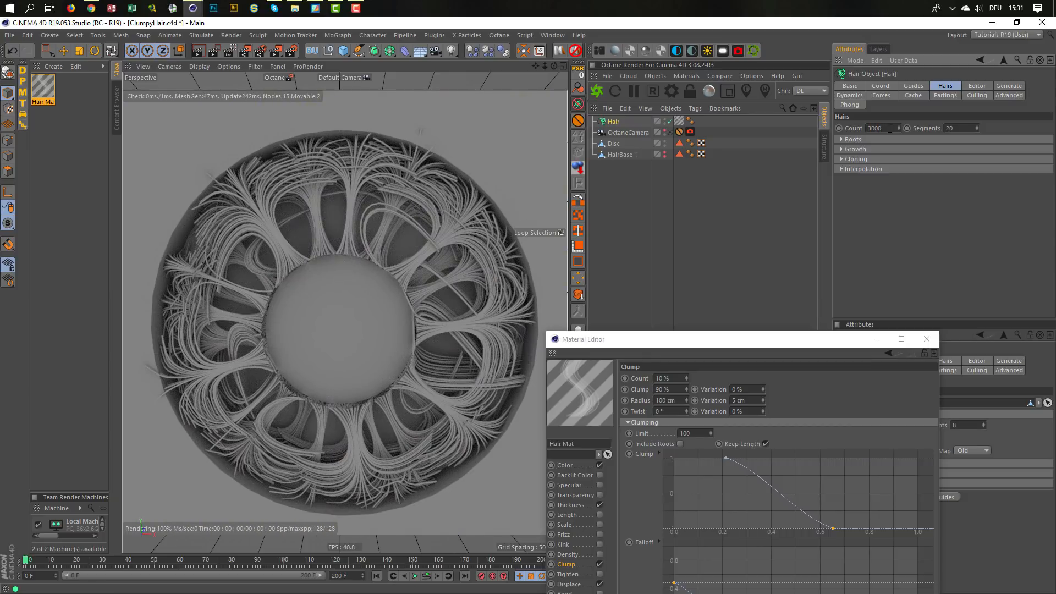
{"action": "double_click", "coordinate": [890, 128]}
{"action": "type", "text": "5000"}
{"action": "key", "text": "Return"}
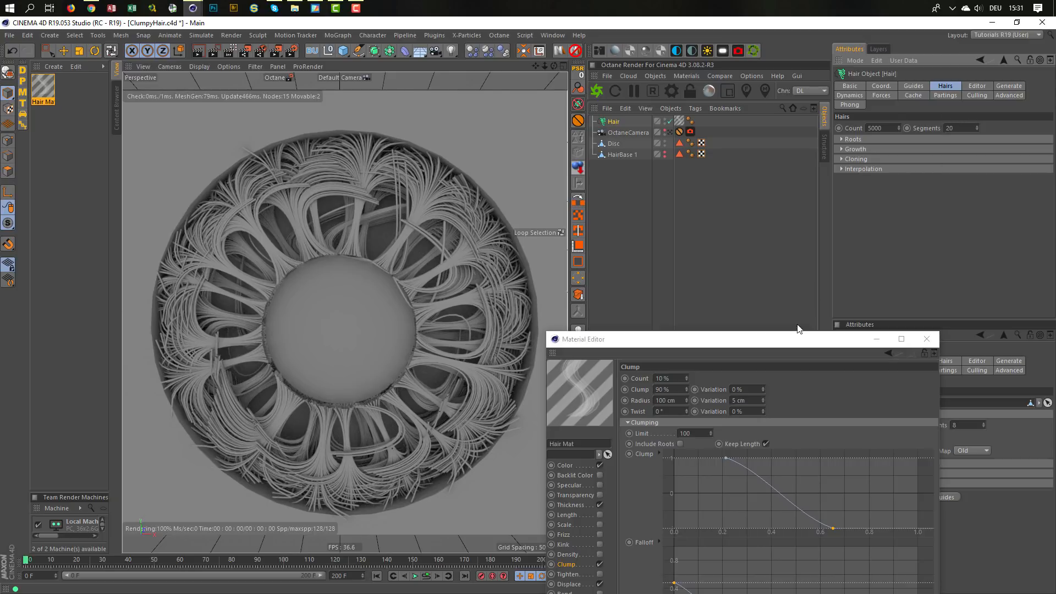
Step: Bring the Material Editor's Clump settings fully into view and set the hair Segments back to 30
{"action": "left_click_drag", "start_coordinate": [785, 339], "coordinate": [817, 211]}
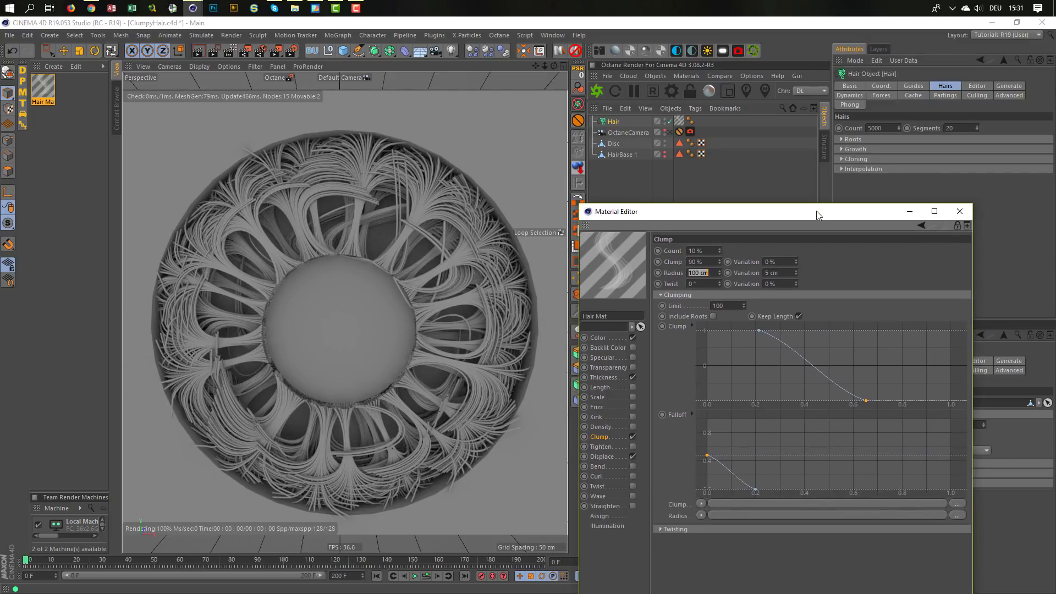
{"action": "double_click", "coordinate": [966, 127]}
{"action": "type", "text": "30"}
{"action": "key", "text": "Return"}
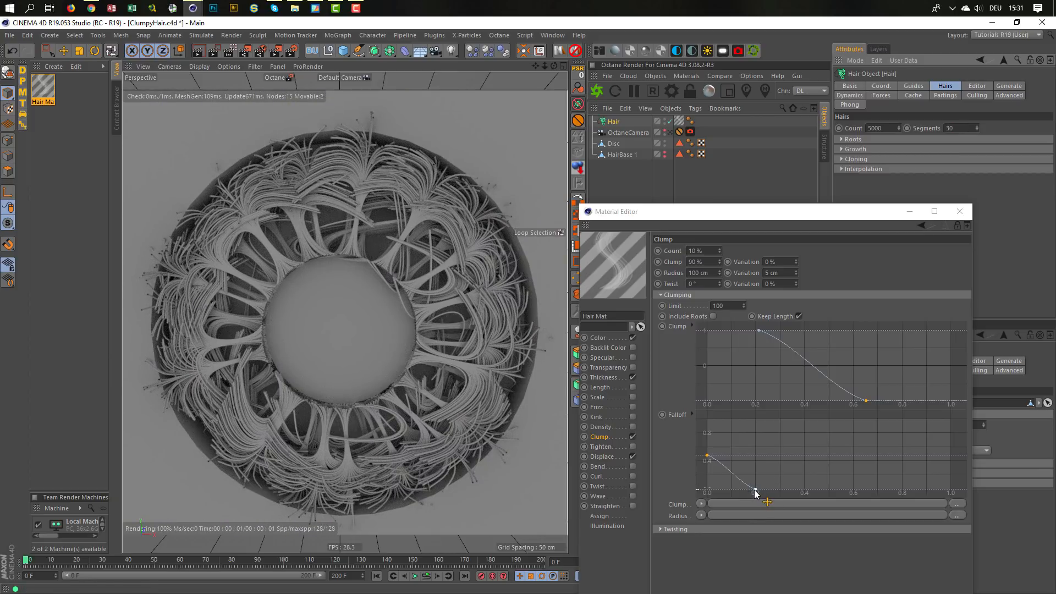
Step: Extend the Clump curve's end point to 1.0 along the strand and inspect the clumped hair from the side and front
{"action": "left_click", "coordinate": [597, 437]}
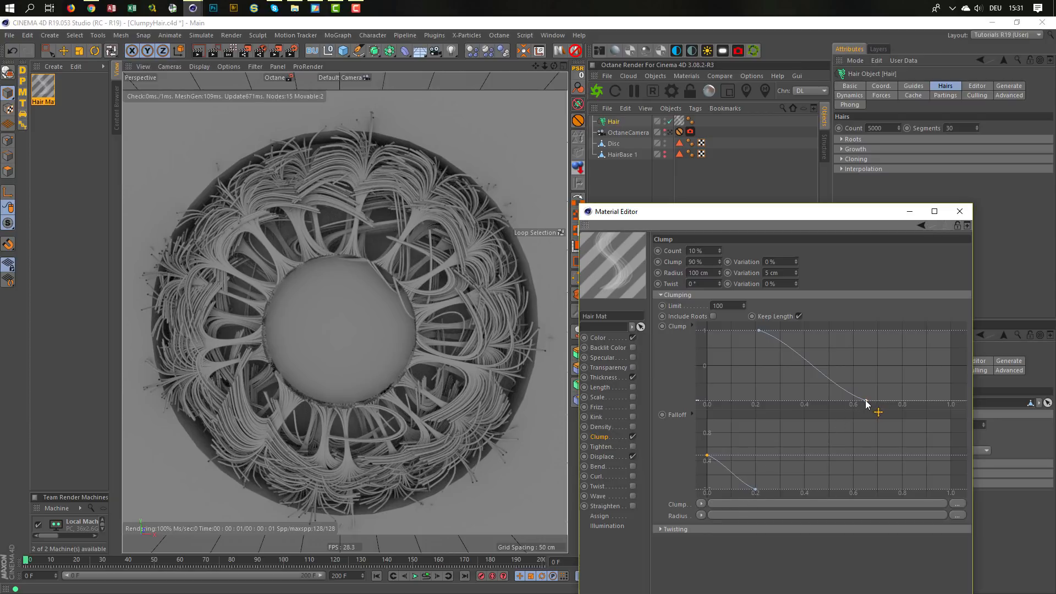
{"action": "left_click_drag", "start_coordinate": [866, 402], "coordinate": [928, 404]}
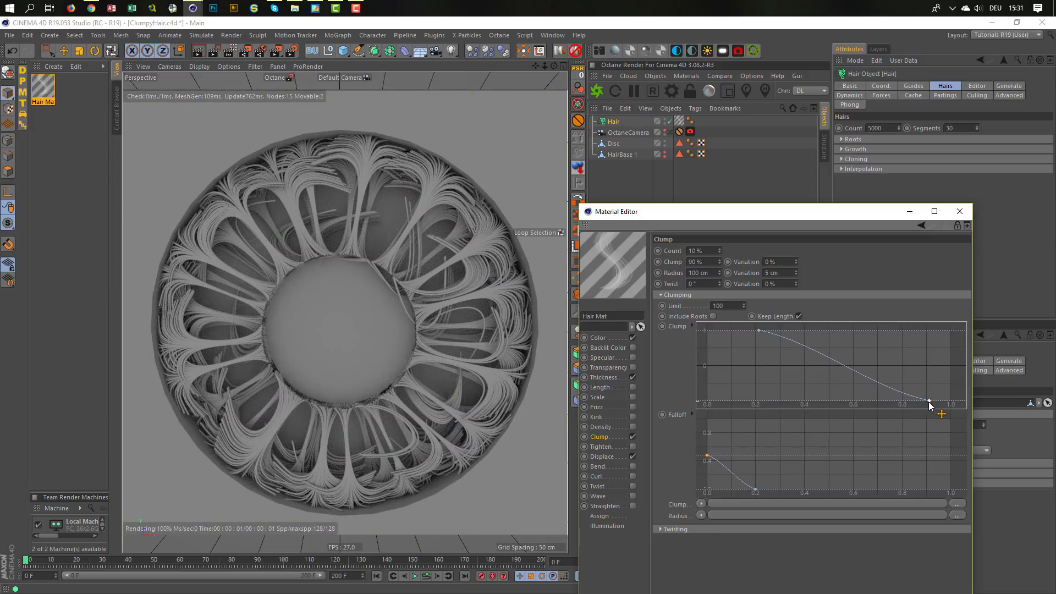
{"action": "left_click_drag", "start_coordinate": [929, 402], "coordinate": [951, 402]}
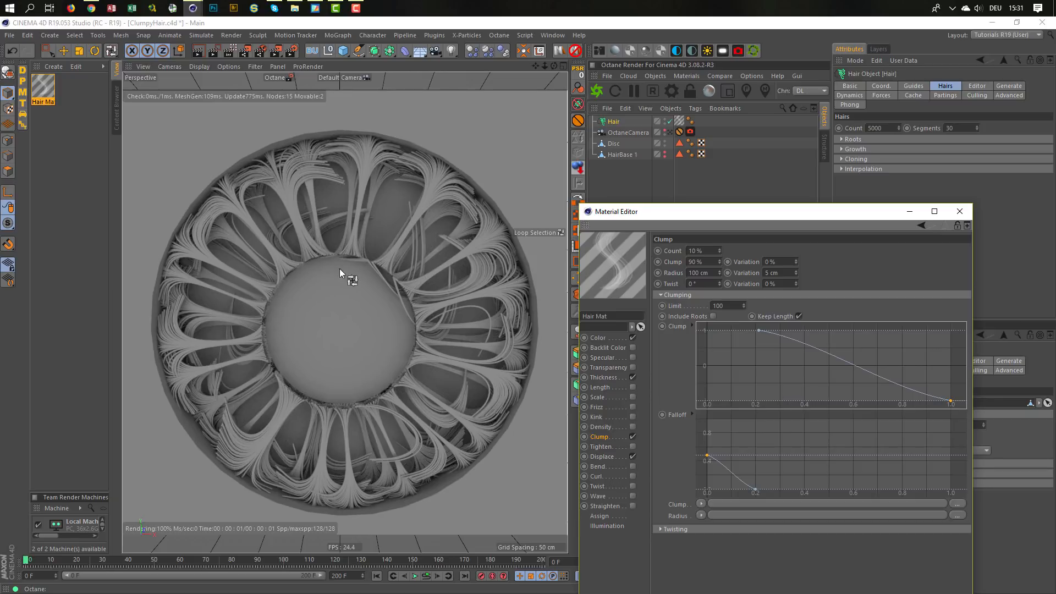
{"action": "left_click_drag", "start_coordinate": [340, 272], "coordinate": [294, 281], "text": "alt"}
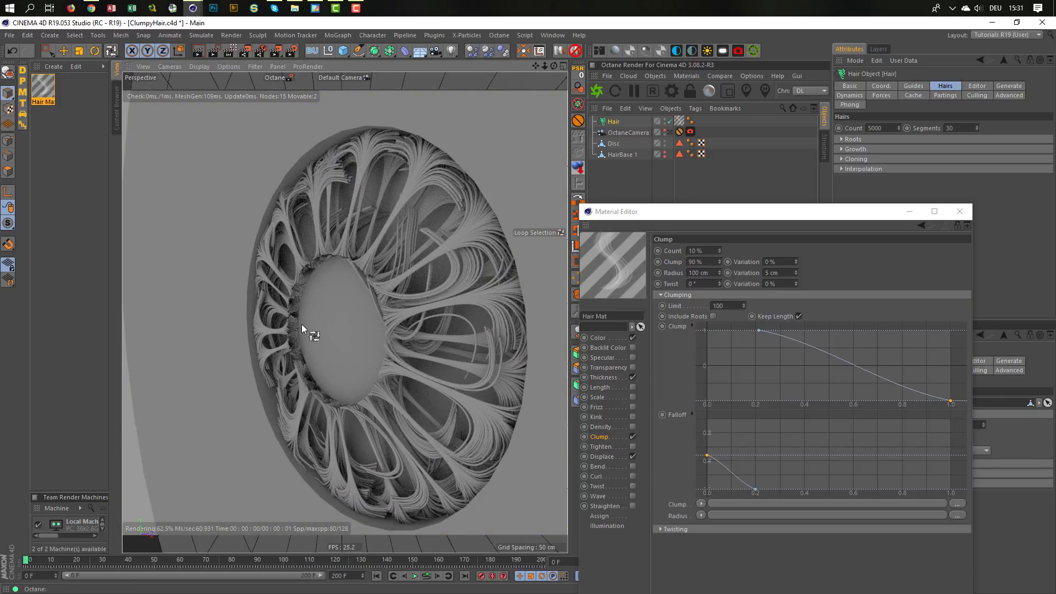
{"action": "left_click_drag", "start_coordinate": [302, 325], "coordinate": [337, 300], "text": "alt"}
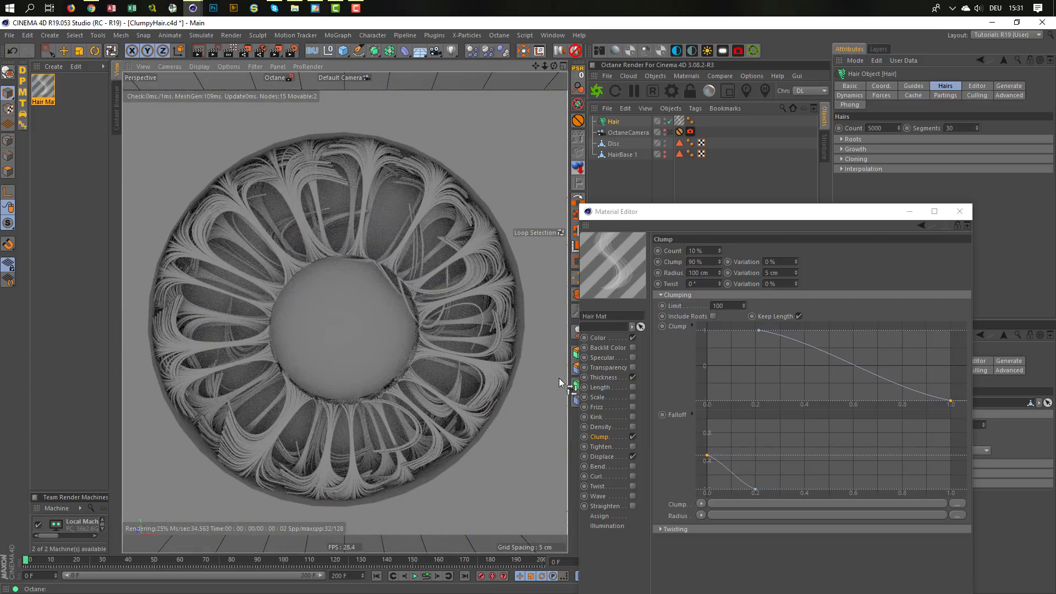
Step: Reshape the Displace Strength curve so it rises from 0 at about 0.8 to 1 at about 0.9, checking the hair from the front
{"action": "left_click", "coordinate": [612, 457]}
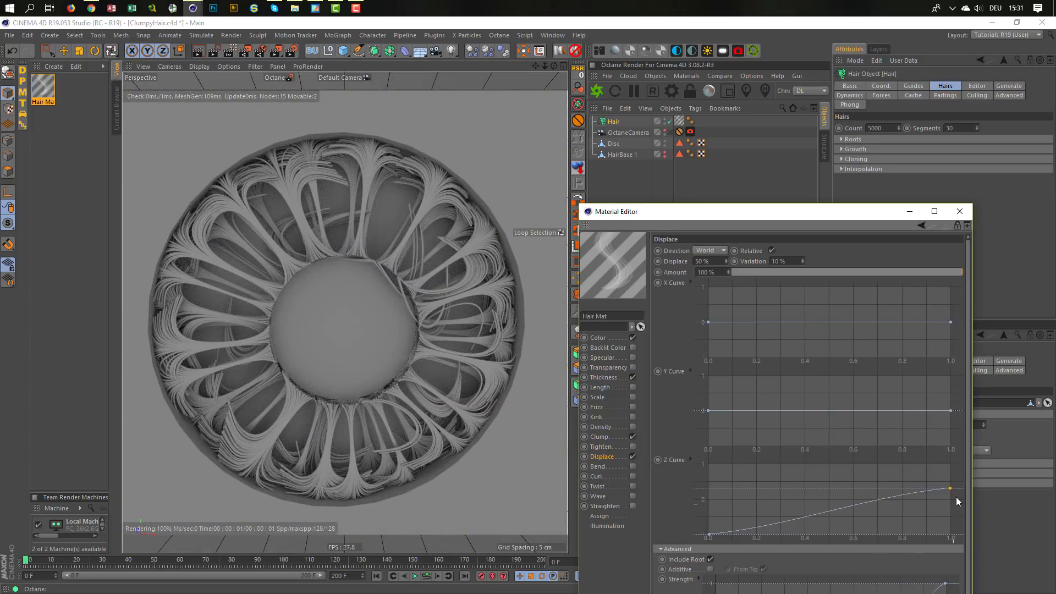
{"action": "left_click_drag", "start_coordinate": [854, 215], "coordinate": [889, 92]}
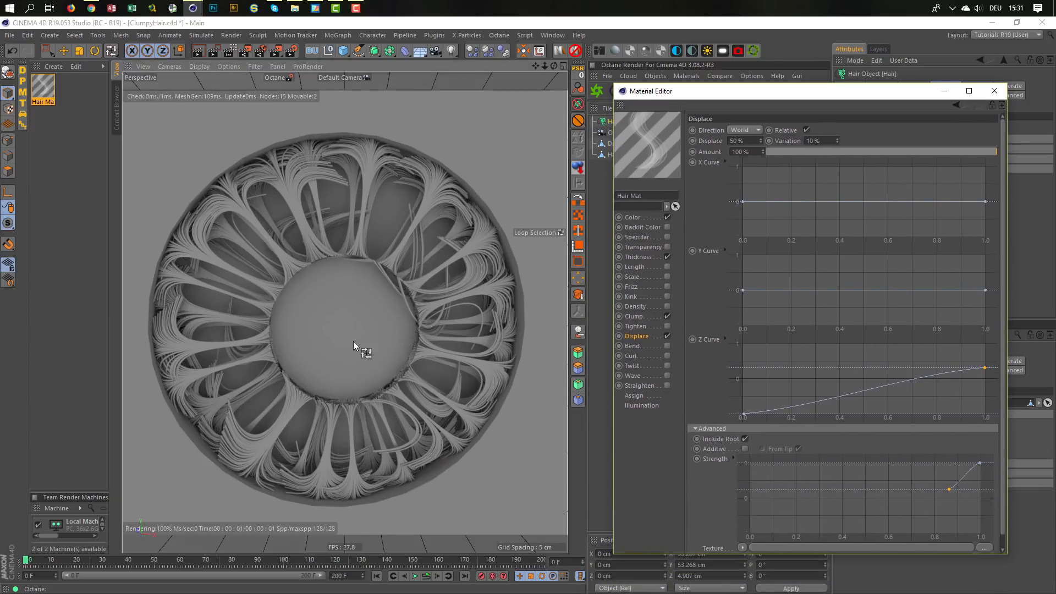
{"action": "left_click_drag", "start_coordinate": [353, 344], "coordinate": [484, 366], "text": "alt"}
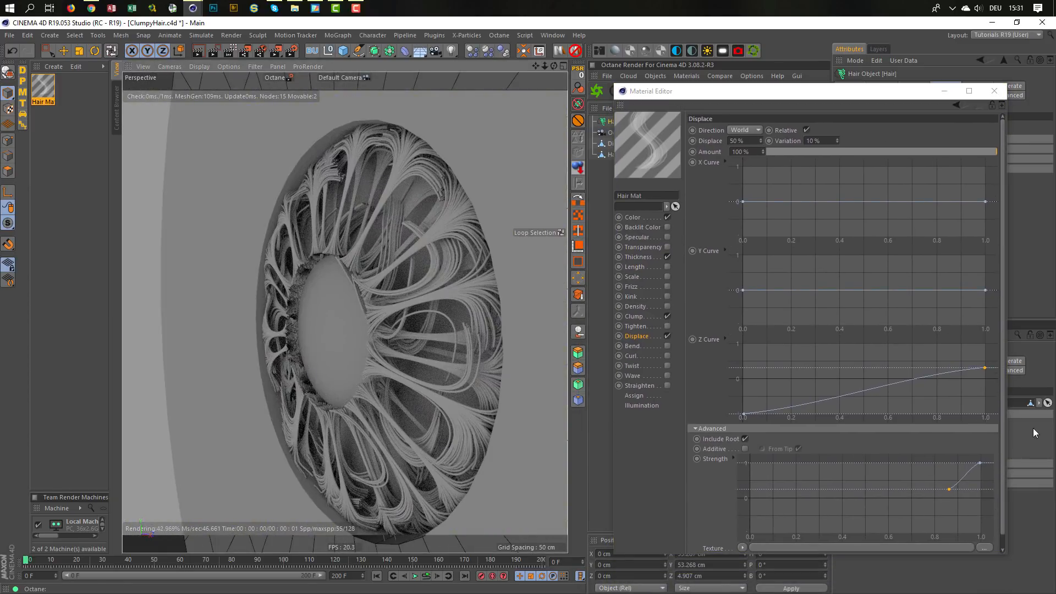
{"action": "left_click_drag", "start_coordinate": [980, 463], "coordinate": [980, 462]}
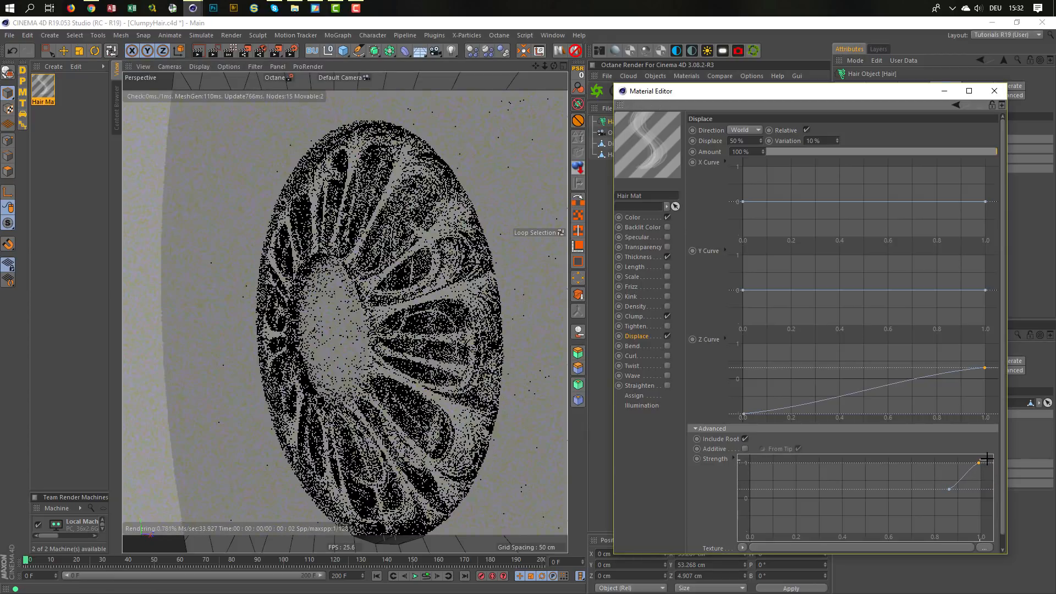
{"action": "left_click_drag", "start_coordinate": [950, 489], "coordinate": [912, 487]}
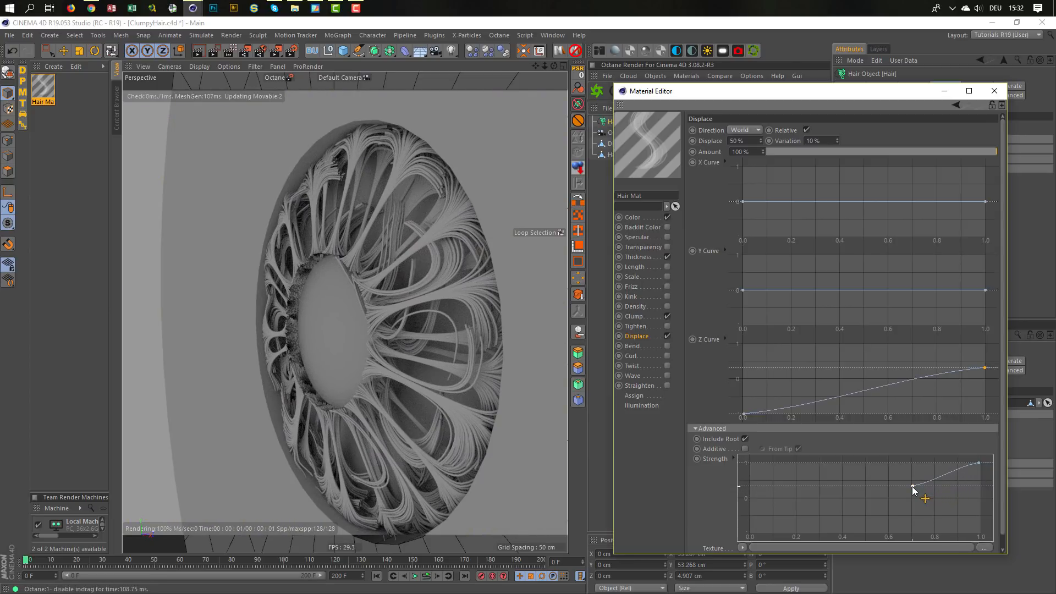
{"action": "left_click_drag", "start_coordinate": [912, 487], "coordinate": [930, 500]}
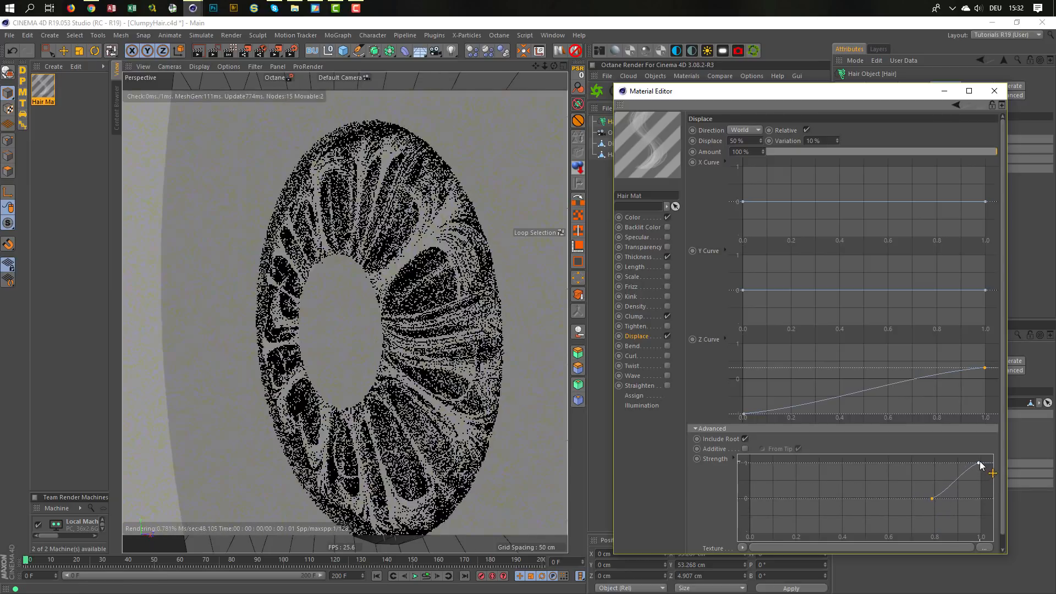
{"action": "left_click_drag", "start_coordinate": [979, 463], "coordinate": [960, 466]}
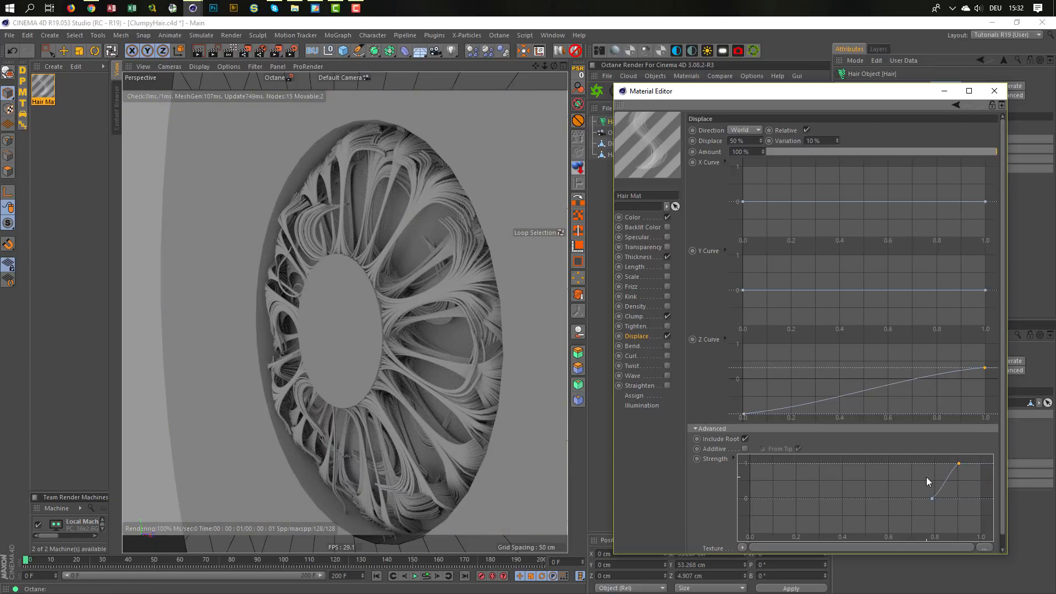
{"action": "left_click_drag", "start_coordinate": [274, 358], "coordinate": [241, 336], "text": "alt"}
{"action": "middle_click_drag", "start_coordinate": [270, 329], "coordinate": [301, 311], "text": "alt"}
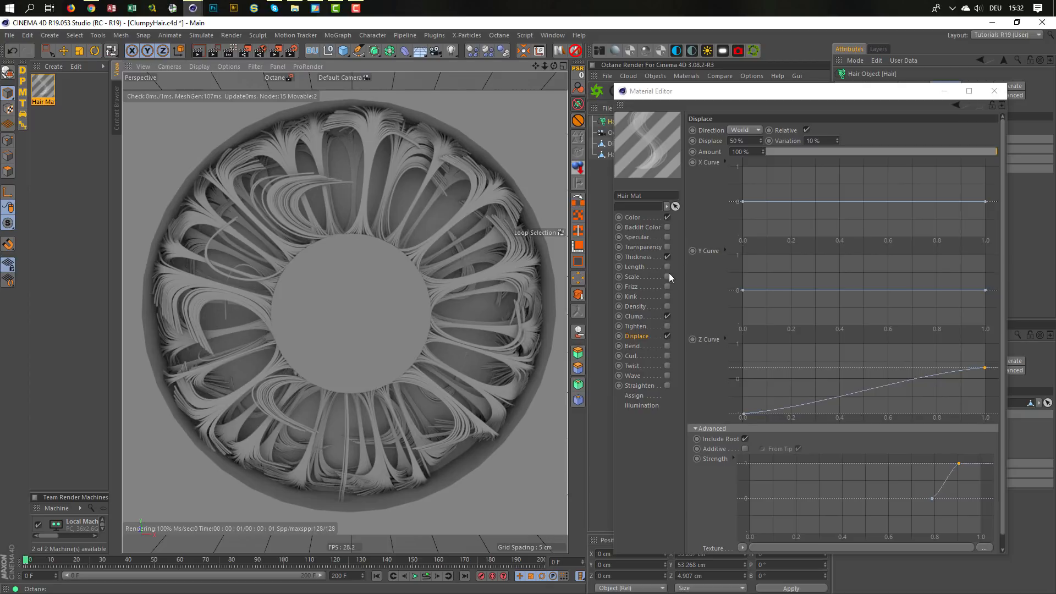
Step: Set the Radius Variation in the hair material's Clump settings to 50 cm
{"action": "left_click", "coordinate": [634, 317]}
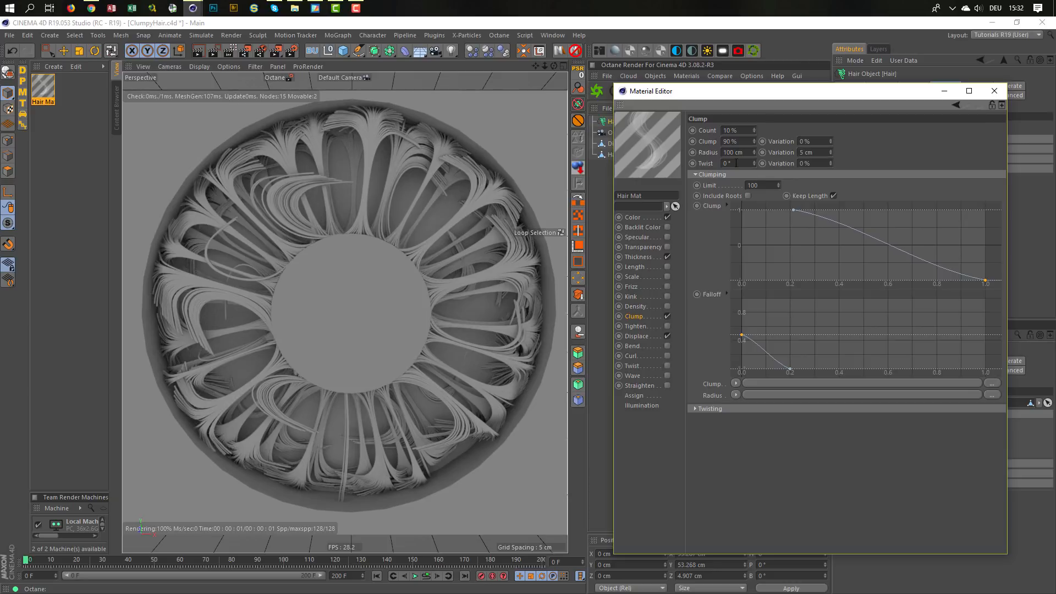
{"action": "left_click", "coordinate": [811, 152]}
{"action": "type", "text": "50"}
{"action": "key", "text": "Return"}
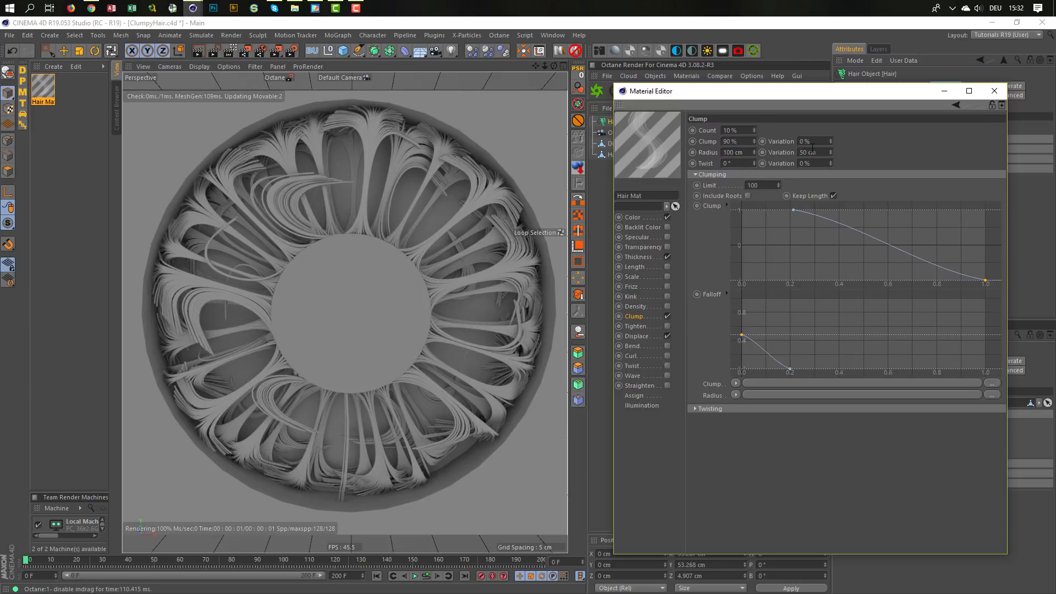
Step: Try a Clump Radius of 50 cm, and raise it to 200 cm
{"action": "left_click", "coordinate": [744, 152]}
{"action": "type", "text": "50"}
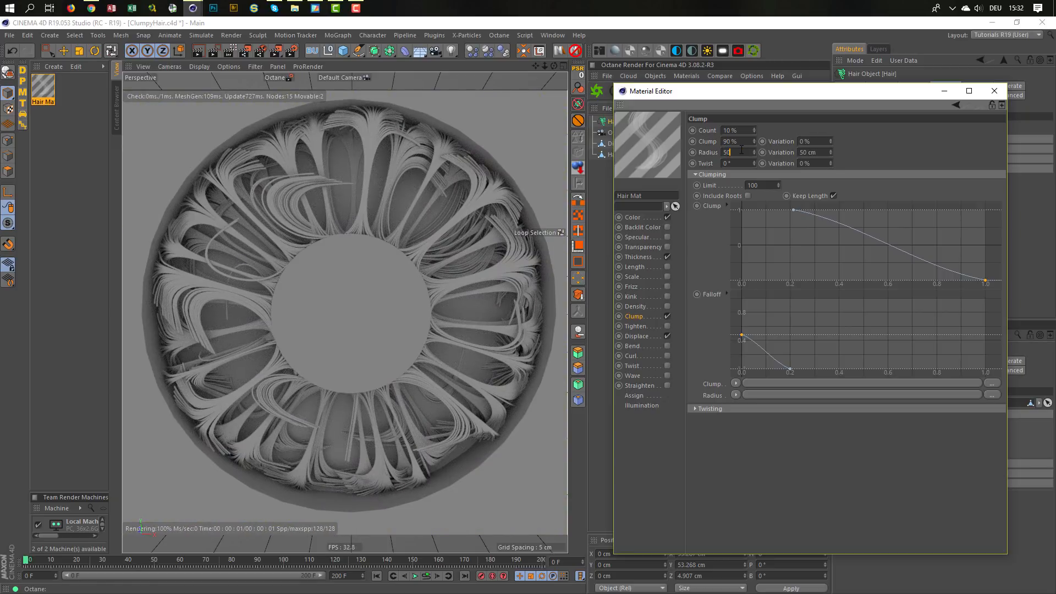
{"action": "key", "text": "Return"}
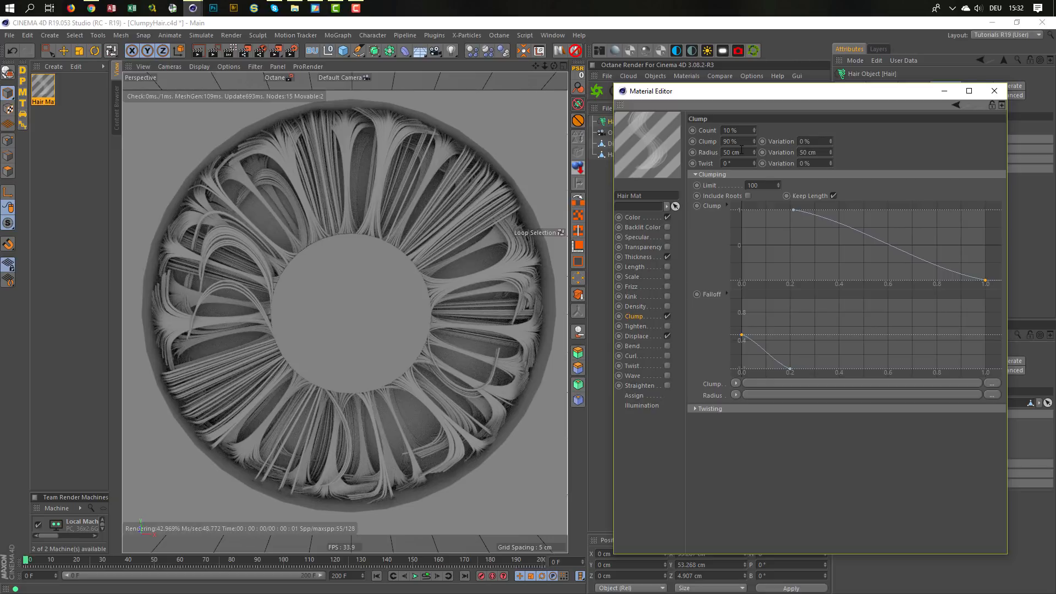
{"action": "left_click", "coordinate": [742, 152]}
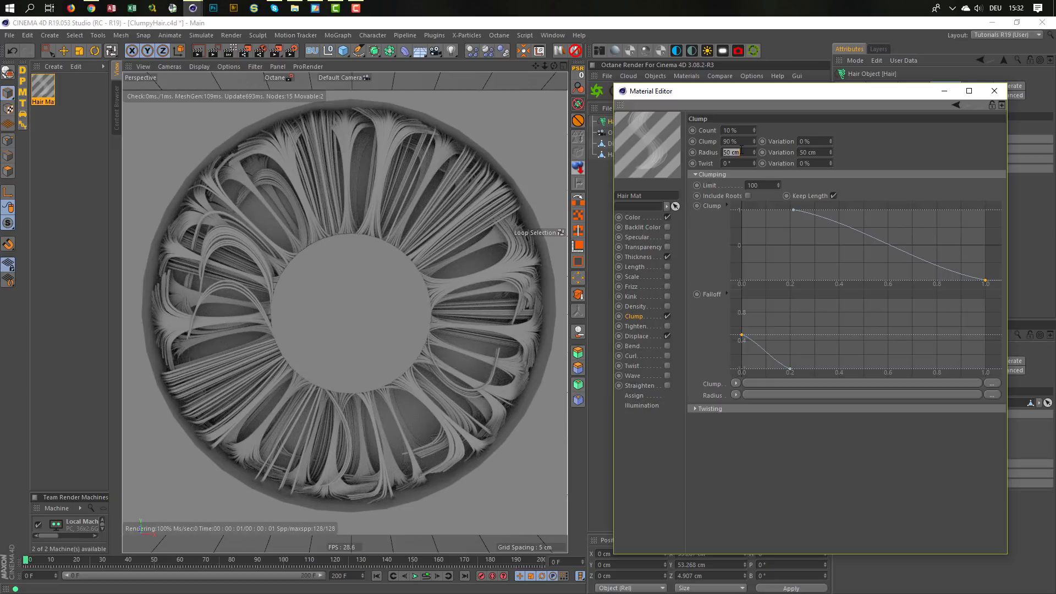
{"action": "type", "text": "200"}
{"action": "key", "text": "Return"}
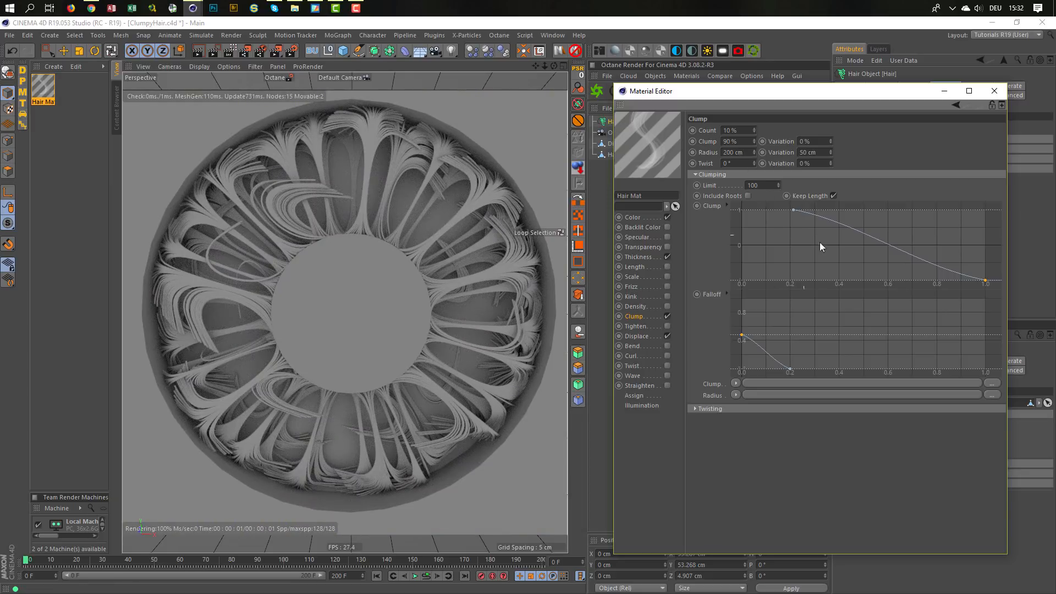
Step: Move the Clump curve's start point to 0.0, try its end point at about 0.7, and return the end point to 1.0
{"action": "left_click_drag", "start_coordinate": [794, 206], "coordinate": [727, 198]}
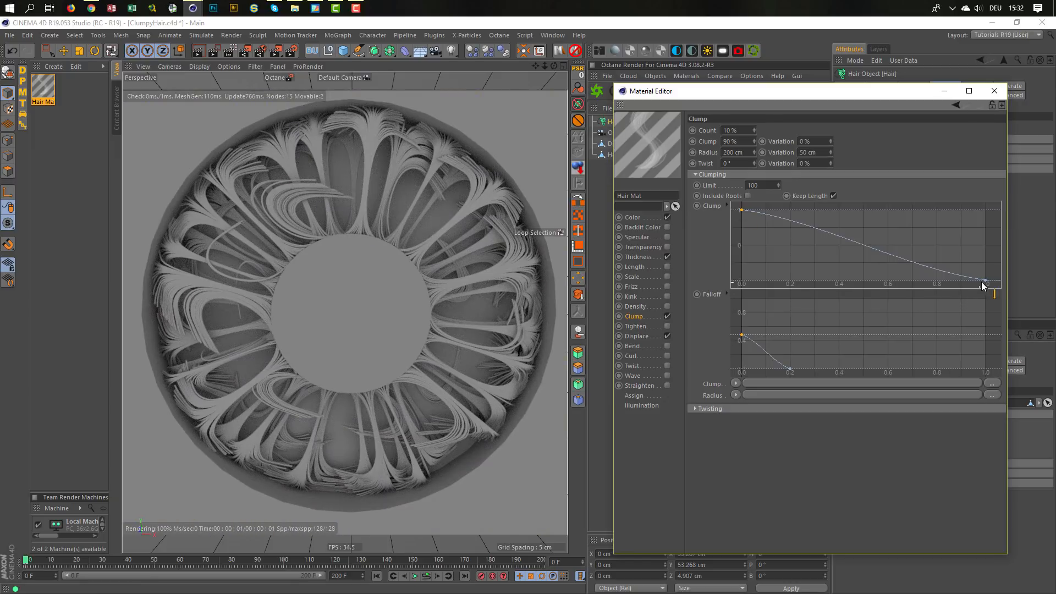
{"action": "left_click_drag", "start_coordinate": [985, 284], "coordinate": [915, 291]}
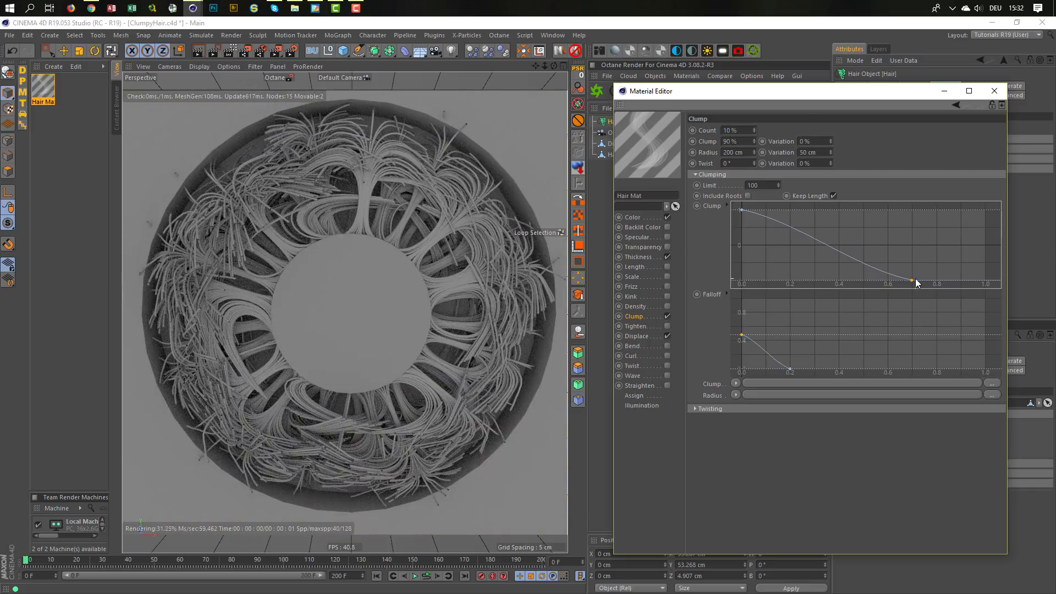
{"action": "left_click_drag", "start_coordinate": [912, 283], "coordinate": [994, 289]}
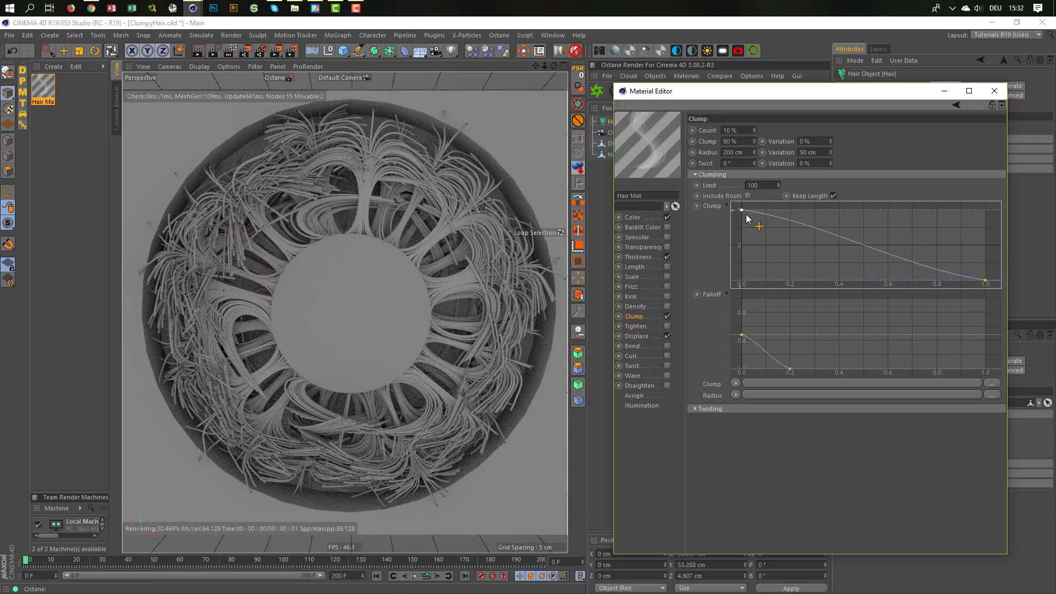
Step: Try several lower values for the Clump curve's start point and settle it just below 1
{"action": "left_click_drag", "start_coordinate": [744, 208], "coordinate": [744, 241]}
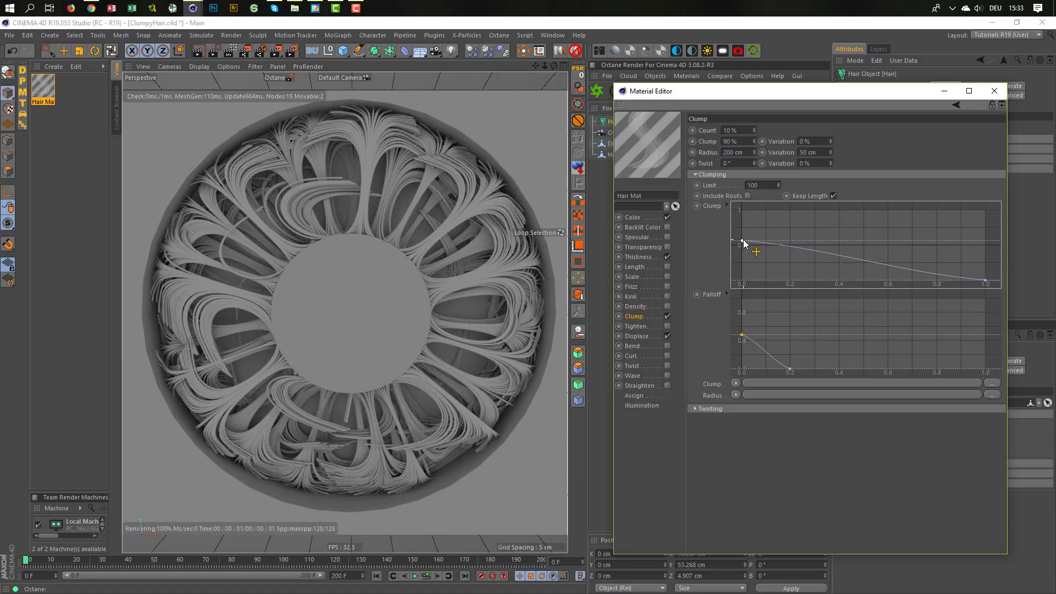
{"action": "left_click_drag", "start_coordinate": [743, 243], "coordinate": [741, 227]}
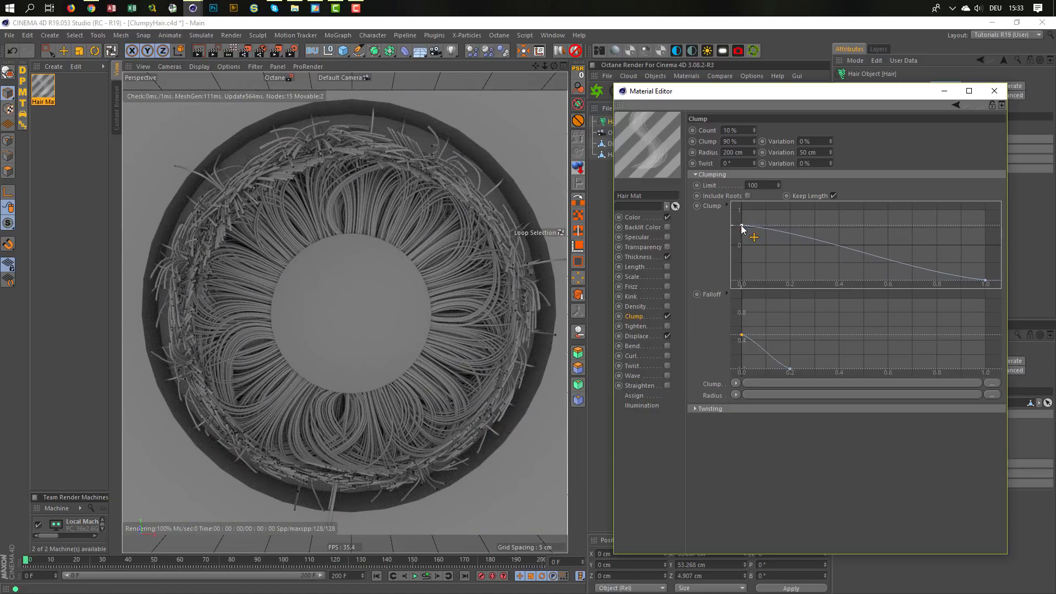
{"action": "left_click_drag", "start_coordinate": [742, 227], "coordinate": [743, 221]}
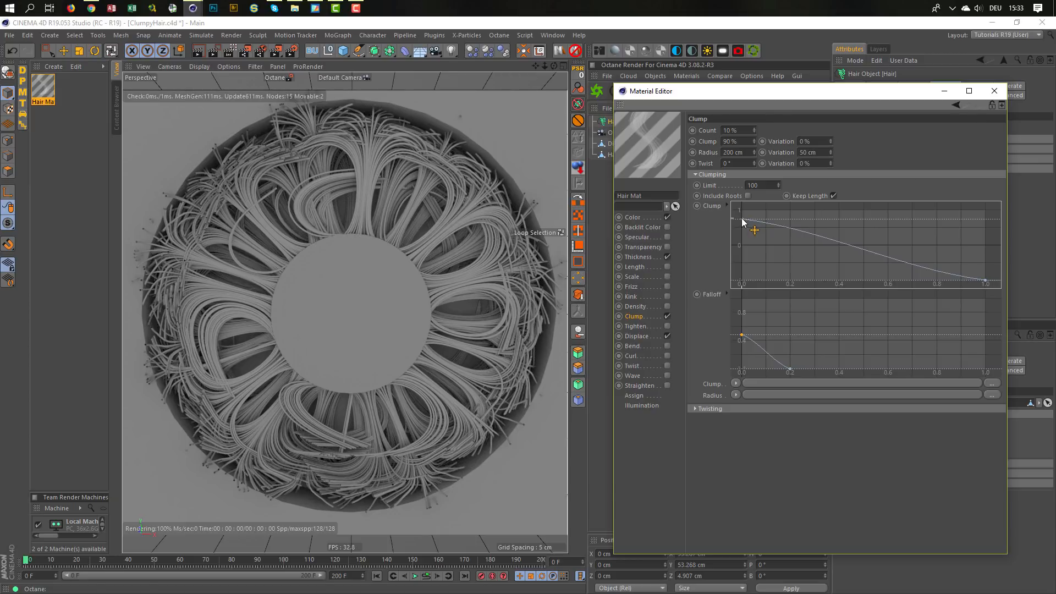
{"action": "left_click_drag", "start_coordinate": [742, 222], "coordinate": [742, 216]}
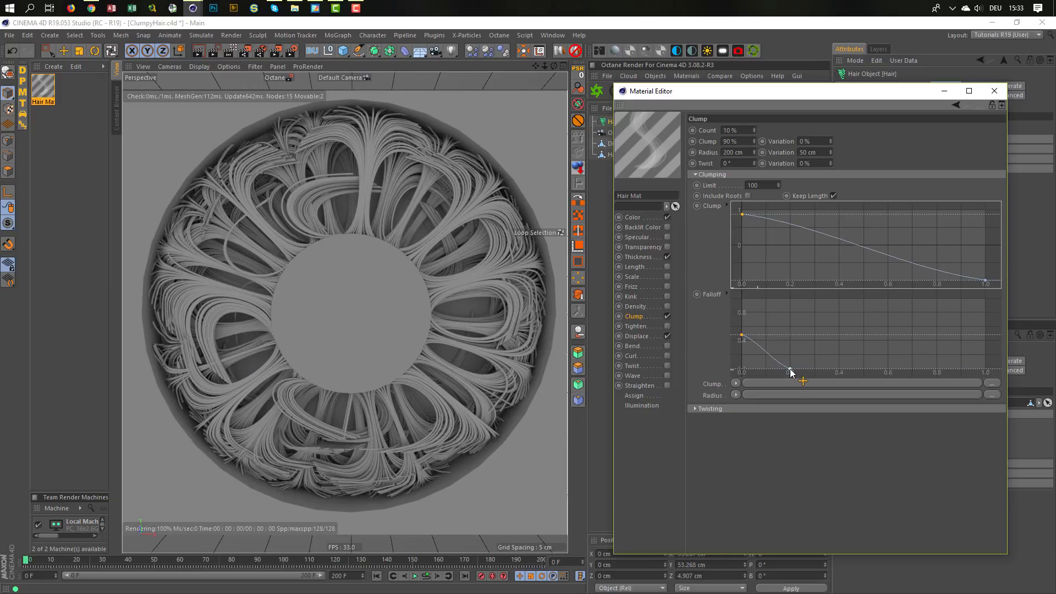
Step: Move the Falloff curve's end point to about 0.27, lower its start value to about 0.2, and save the scene
{"action": "left_click_drag", "start_coordinate": [790, 368], "coordinate": [807, 369]}
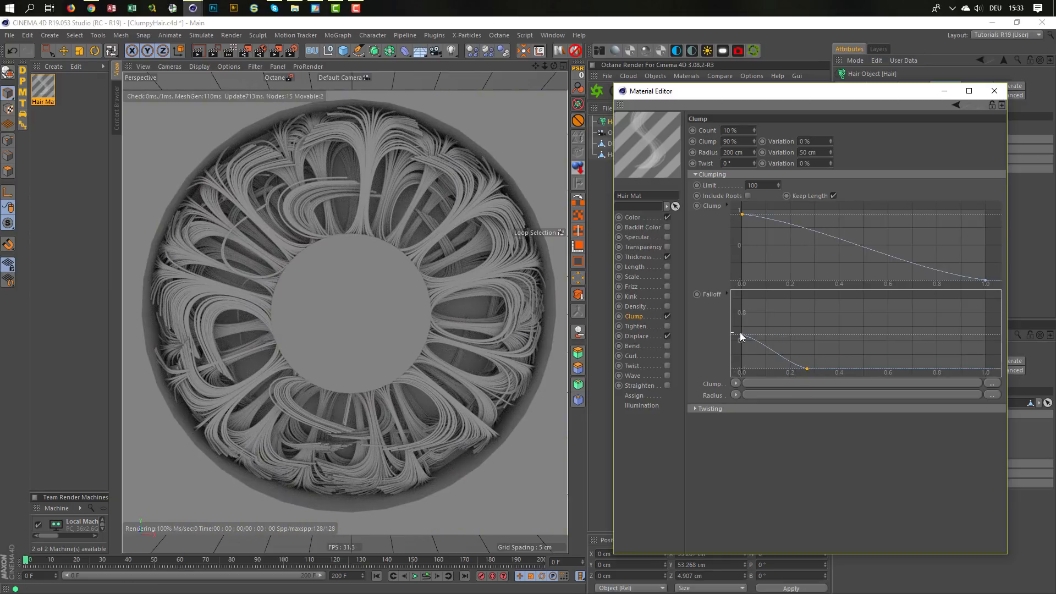
{"action": "left_click_drag", "start_coordinate": [742, 334], "coordinate": [738, 297]}
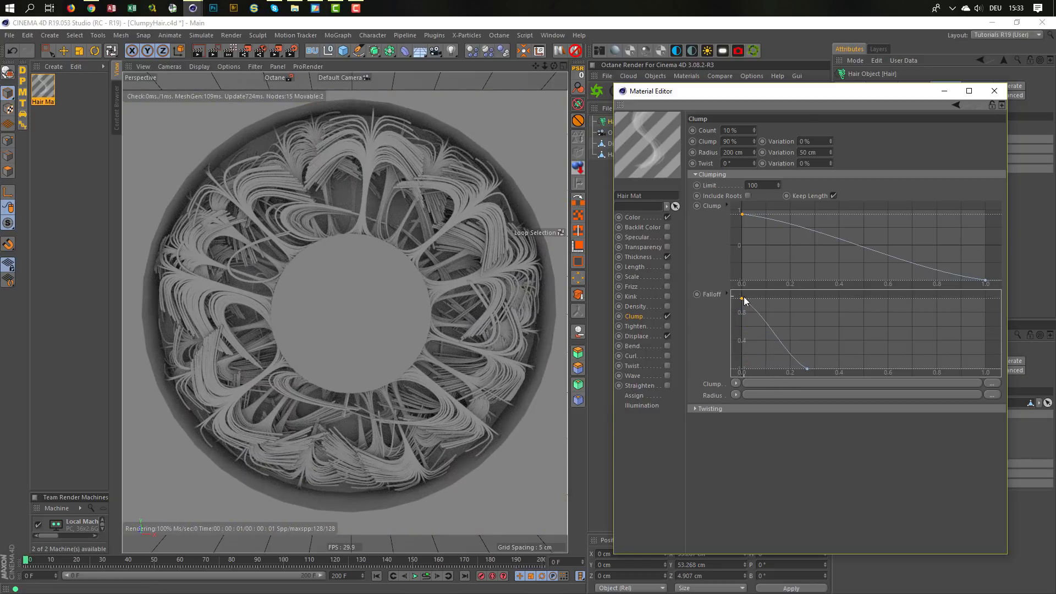
{"action": "left_click_drag", "start_coordinate": [741, 298], "coordinate": [742, 353]}
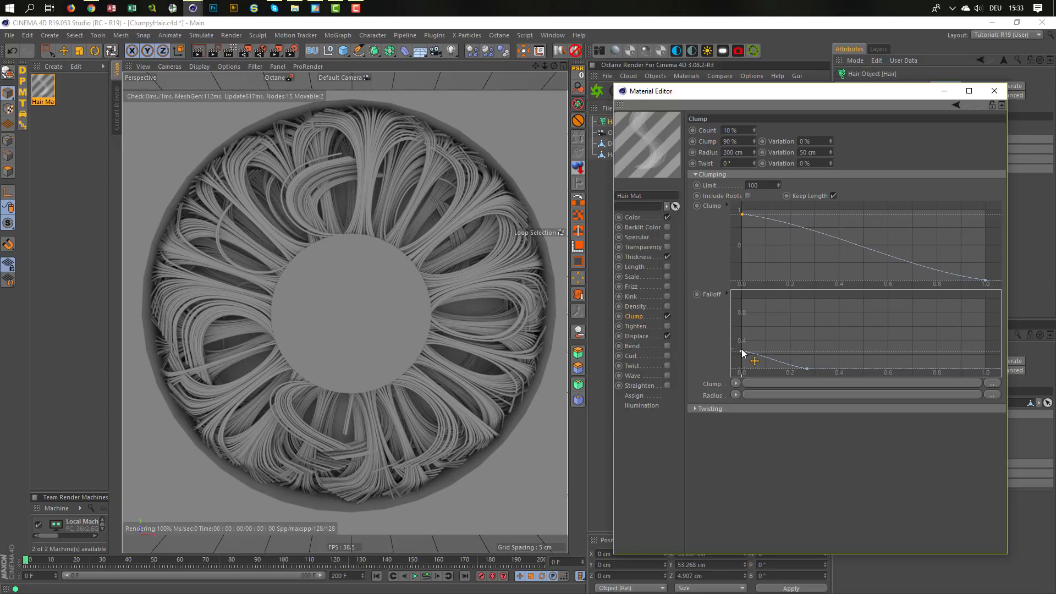
{"action": "left_click_drag", "start_coordinate": [742, 354], "coordinate": [743, 357]}
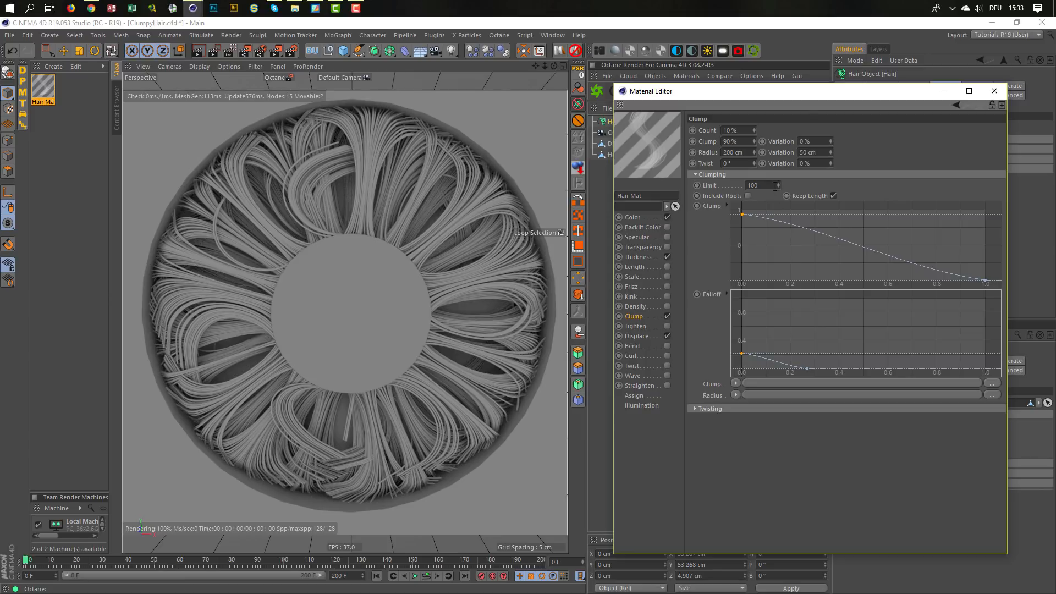
{"action": "key", "text": "ctrl+s"}
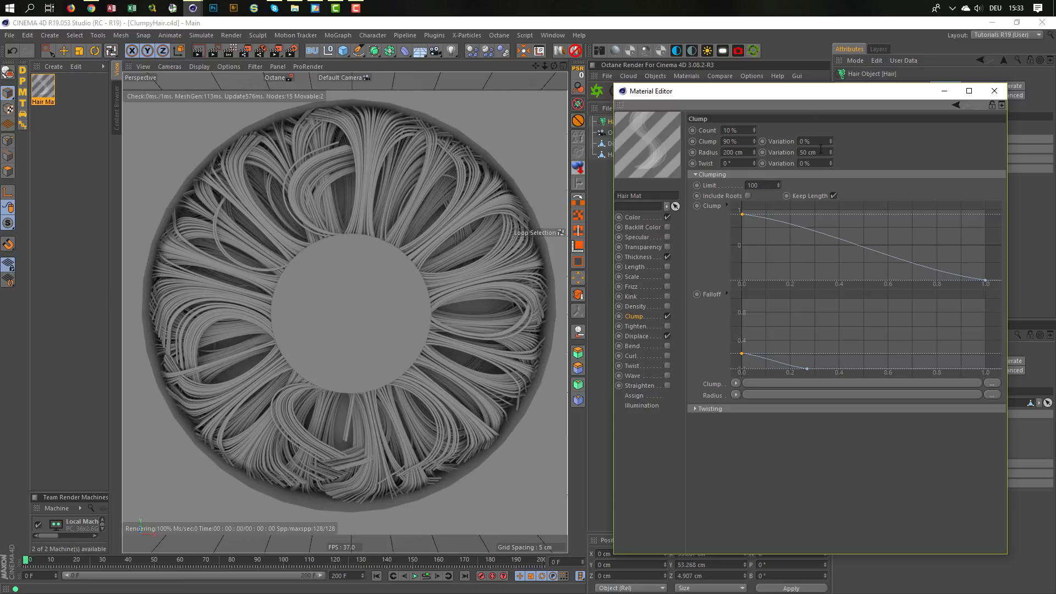
Step: Set the Clump Radius Variation to 200 cm and refresh the Octane live render
{"action": "left_click", "coordinate": [820, 151]}
{"action": "type", "text": "200"}
{"action": "key", "text": "Return"}
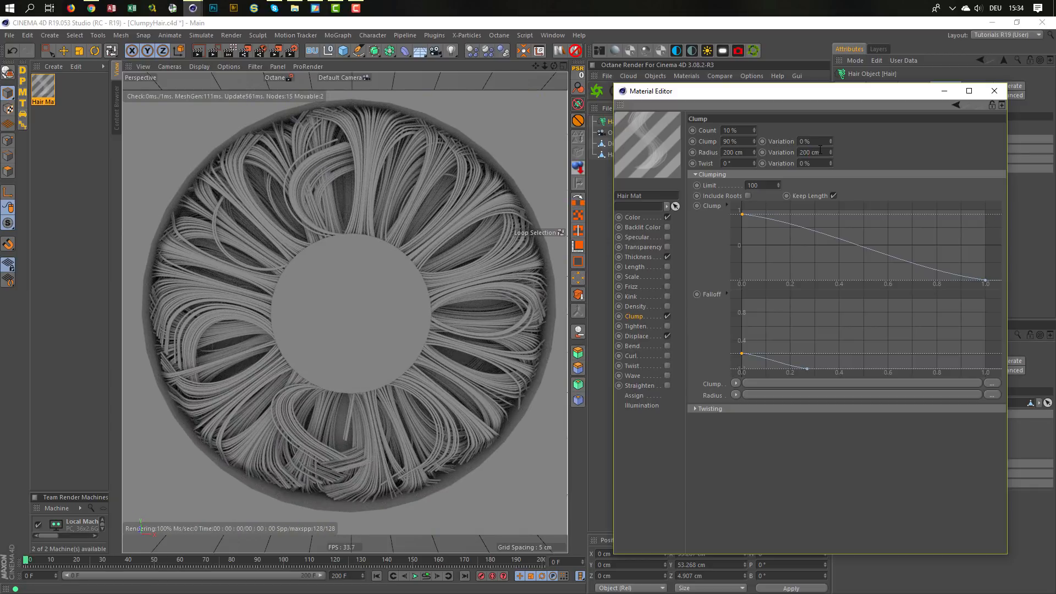
{"action": "left_click", "coordinate": [599, 94]}
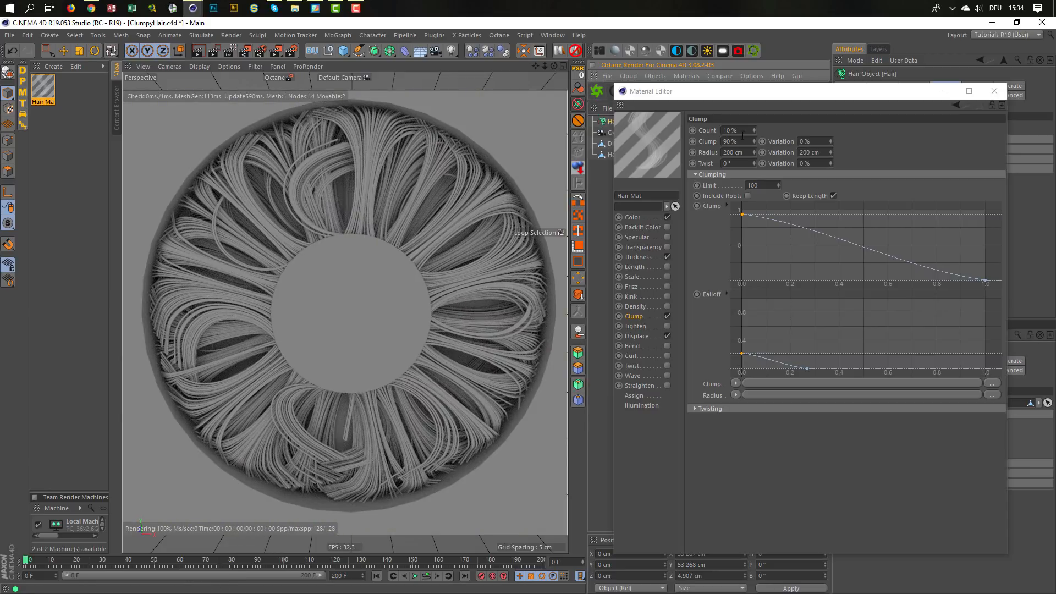
Step: Try a Clump Radius of 100 cm, and set it to 300 cm
{"action": "double_click", "coordinate": [743, 152]}
{"action": "type", "text": "100"}
{"action": "key", "text": "Return"}
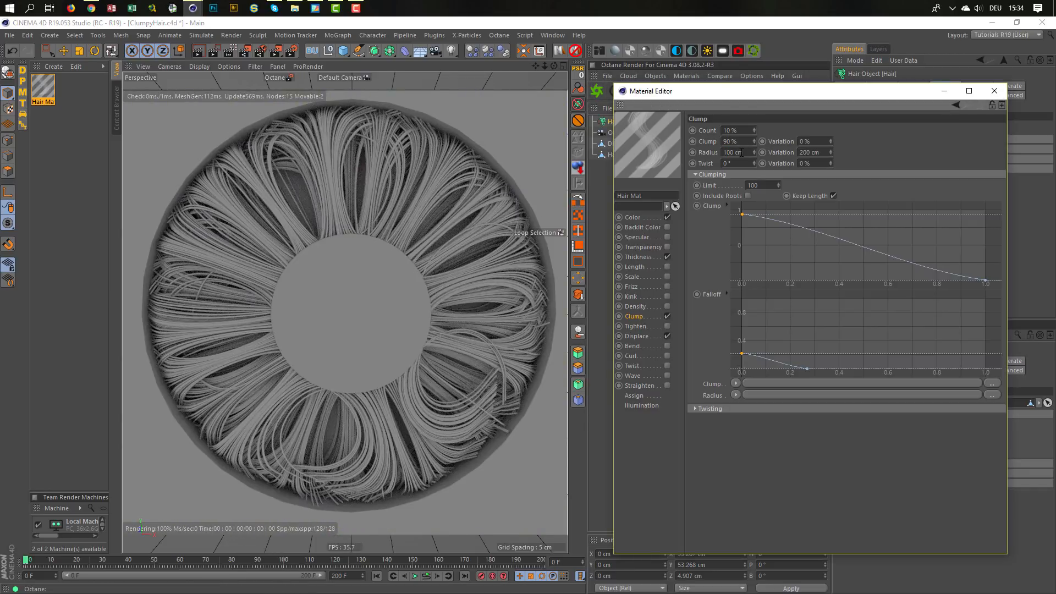
{"action": "double_click", "coordinate": [742, 153]}
{"action": "type", "text": "300"}
{"action": "key", "text": "Return"}
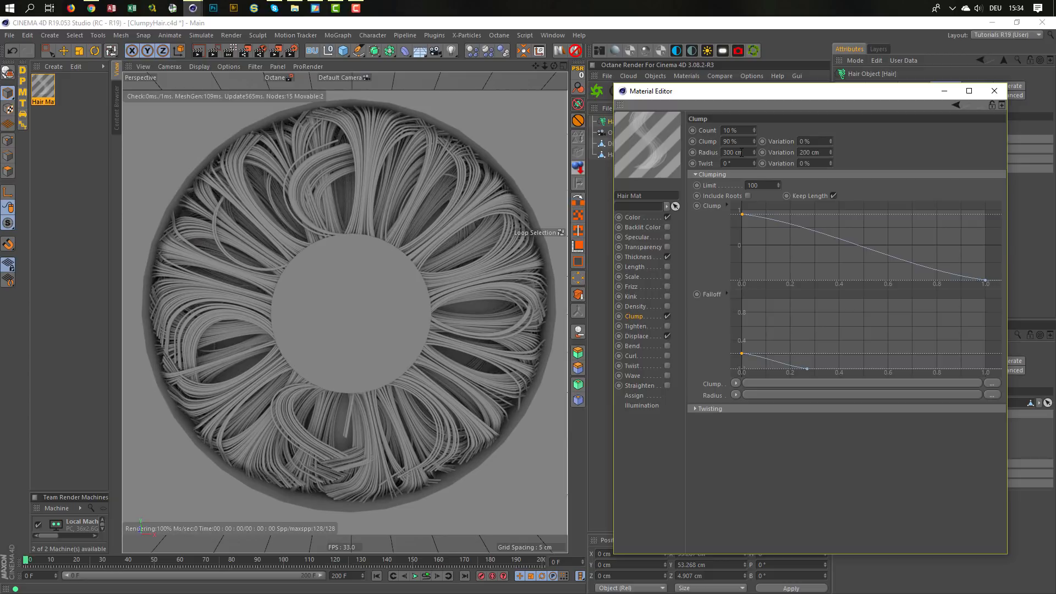
Step: Set the hair material's Clump strength to 99% and expand the Twisting settings
{"action": "left_click", "coordinate": [746, 144]}
{"action": "type", "text": "99"}
{"action": "key", "text": "Return"}
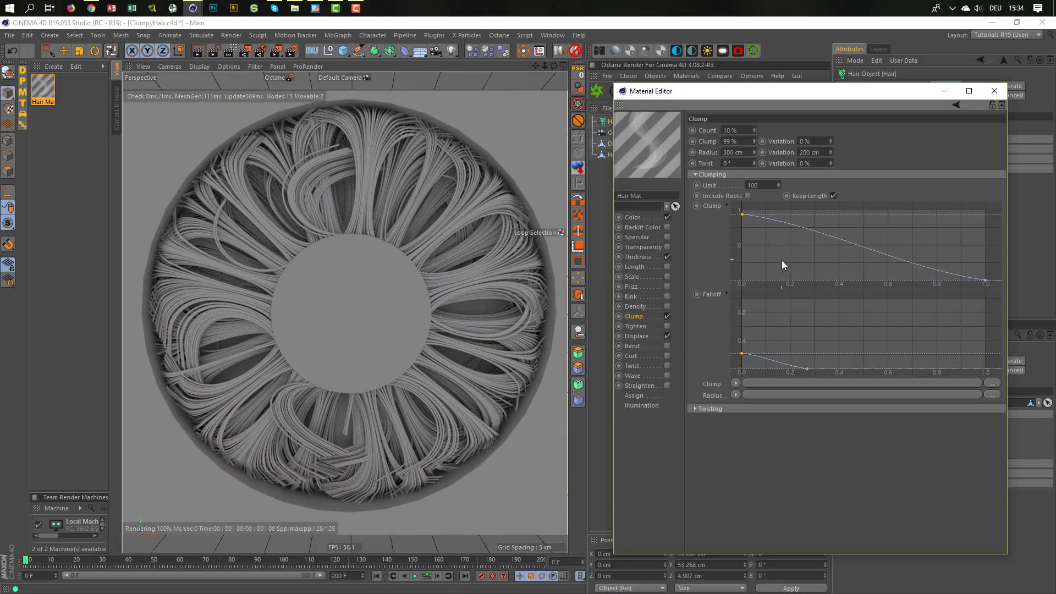
{"action": "left_click", "coordinate": [708, 408]}
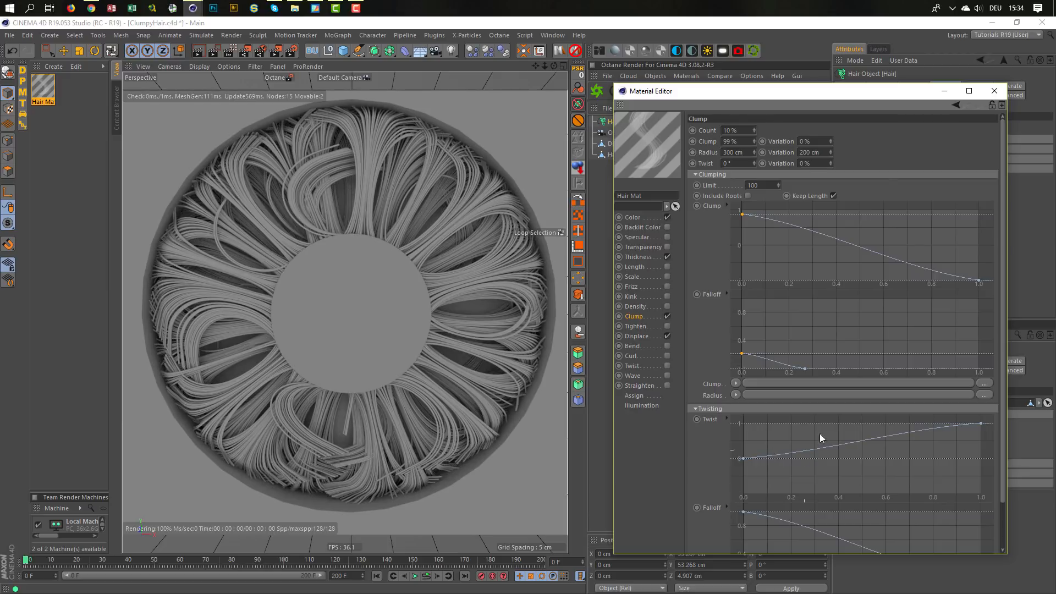
Step: Set the hair object's hair Count to 4000, moving the material editor out of the way
{"action": "left_click_drag", "start_coordinate": [842, 91], "coordinate": [799, 306]}
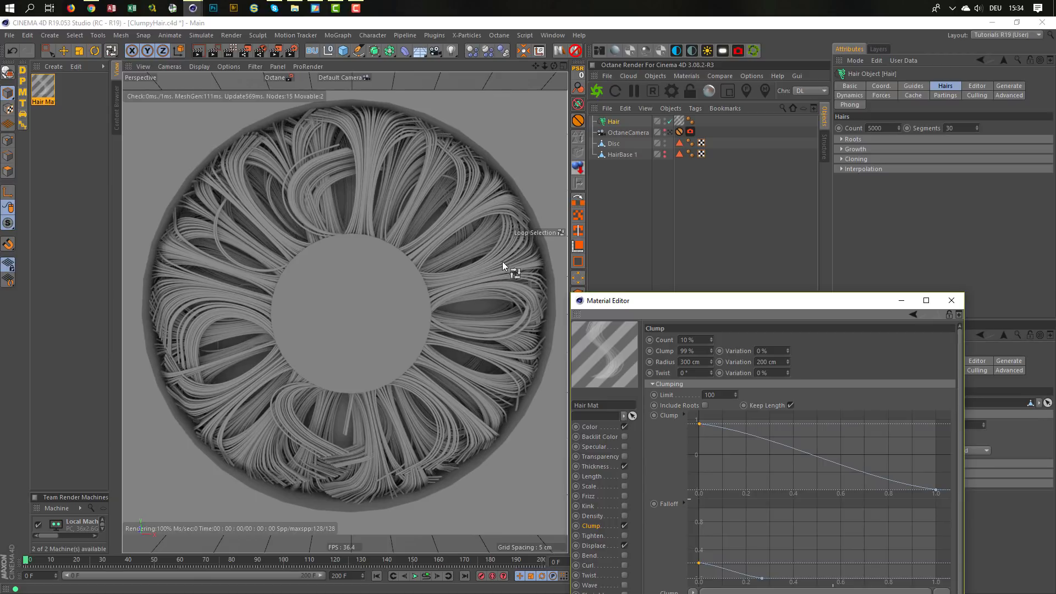
{"action": "left_click", "coordinate": [880, 127]}
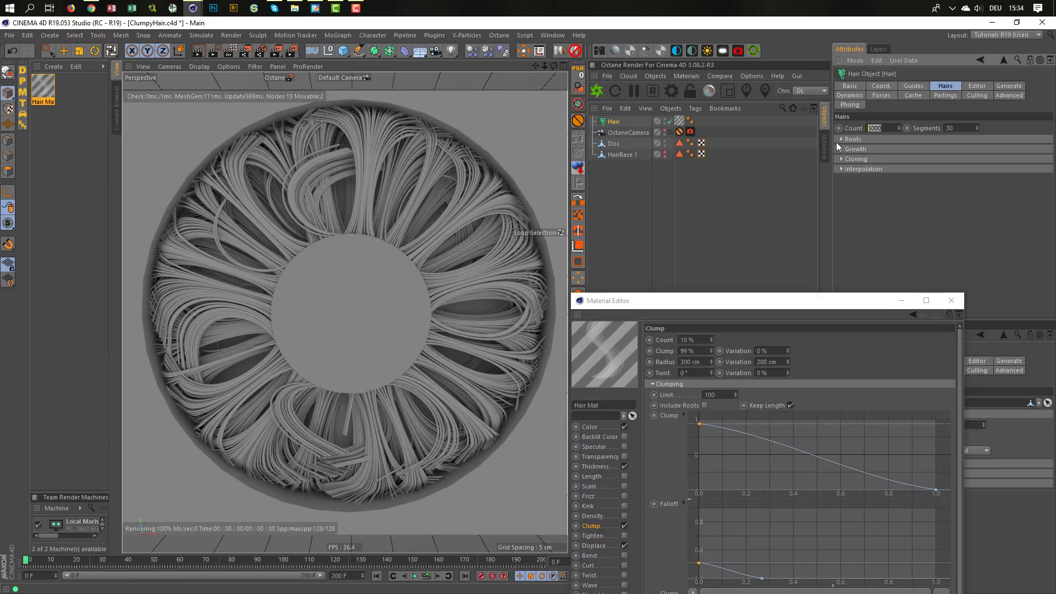
{"action": "type", "text": "4000"}
{"action": "key", "text": "Return"}
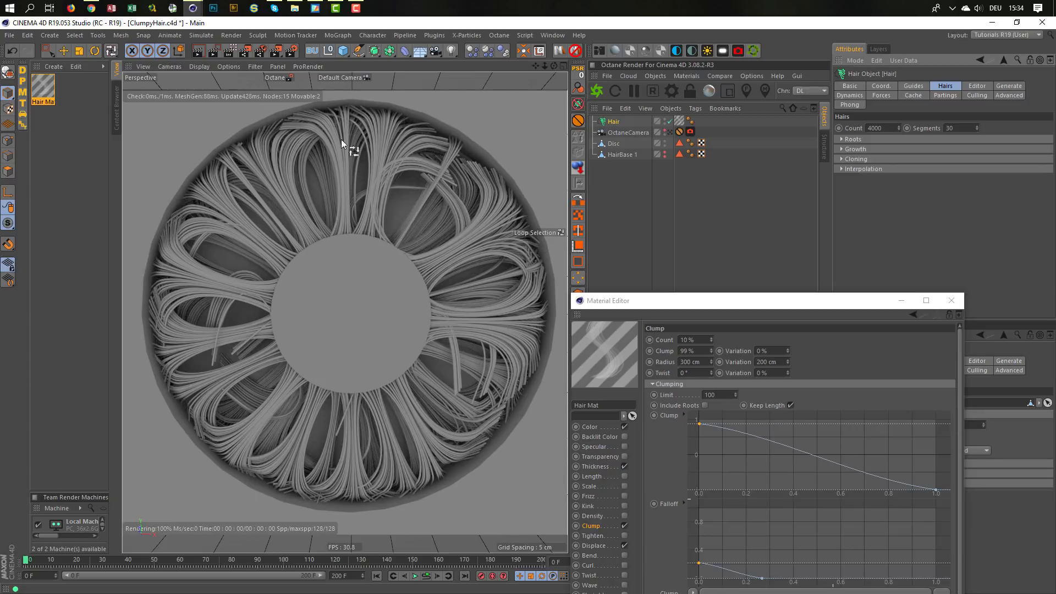
Step: Switch to the browser and examine the Clumping Hair reference render and its linked iris inspiration image, and return to Cinema 4D
{"action": "left_click", "coordinate": [91, 8]}
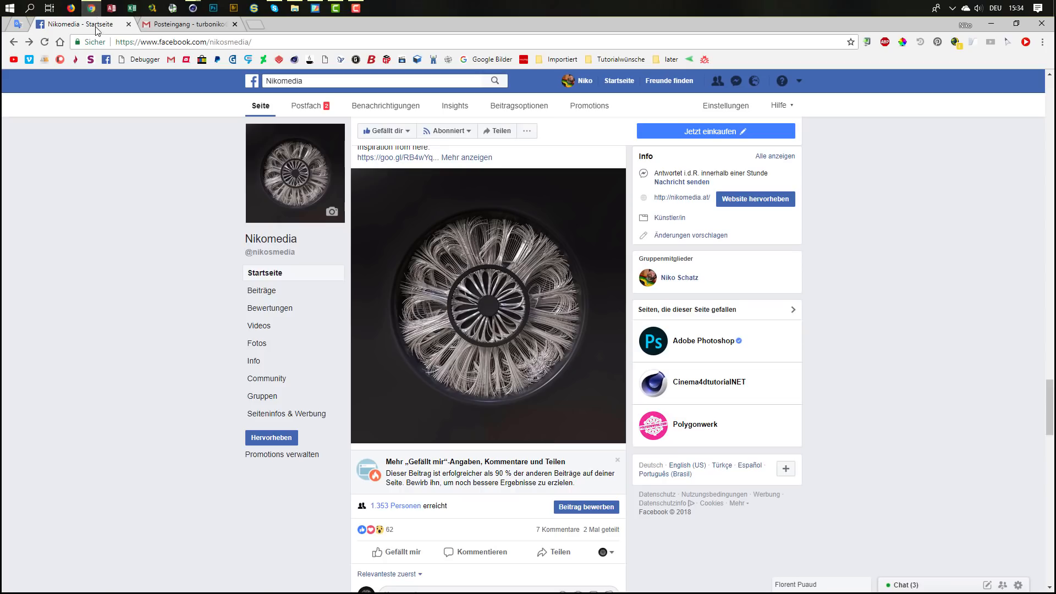
{"action": "left_click", "coordinate": [435, 312]}
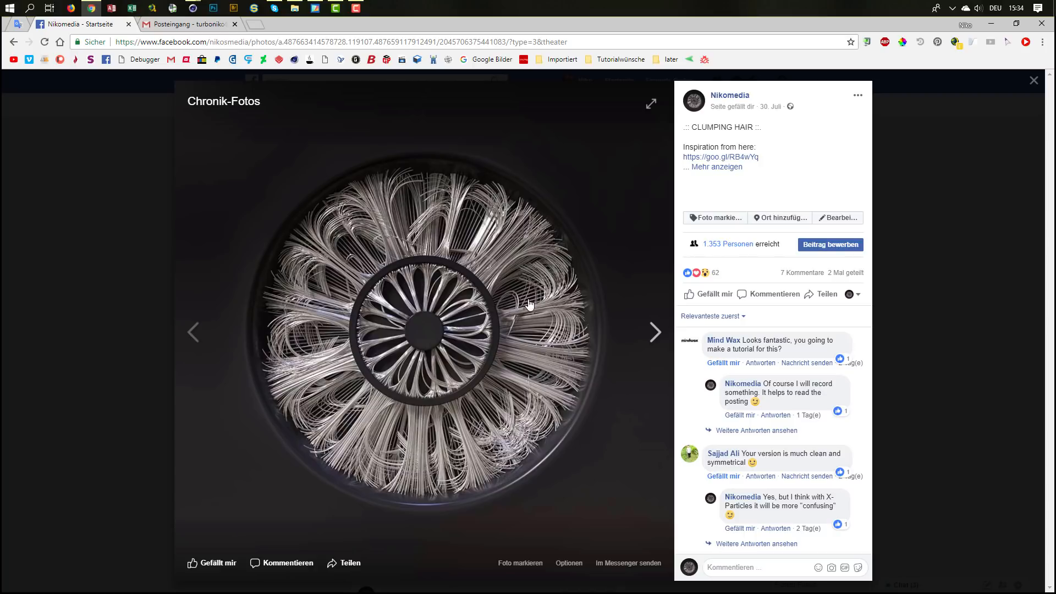
{"action": "left_click", "coordinate": [917, 160]}
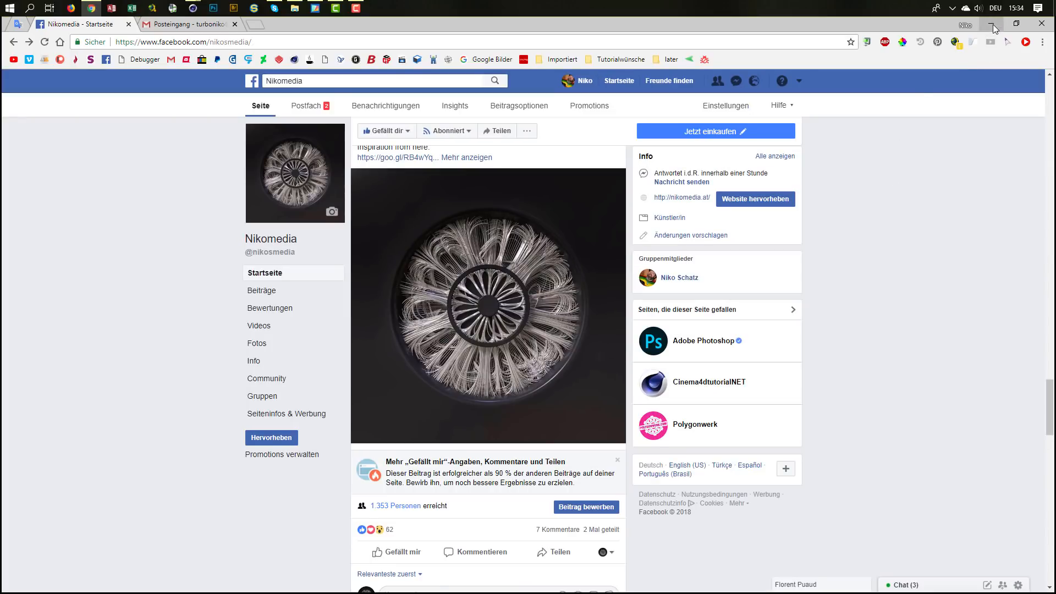
{"action": "scroll", "coordinate": [495, 363], "scroll_direction": "up", "scroll_amount": 2}
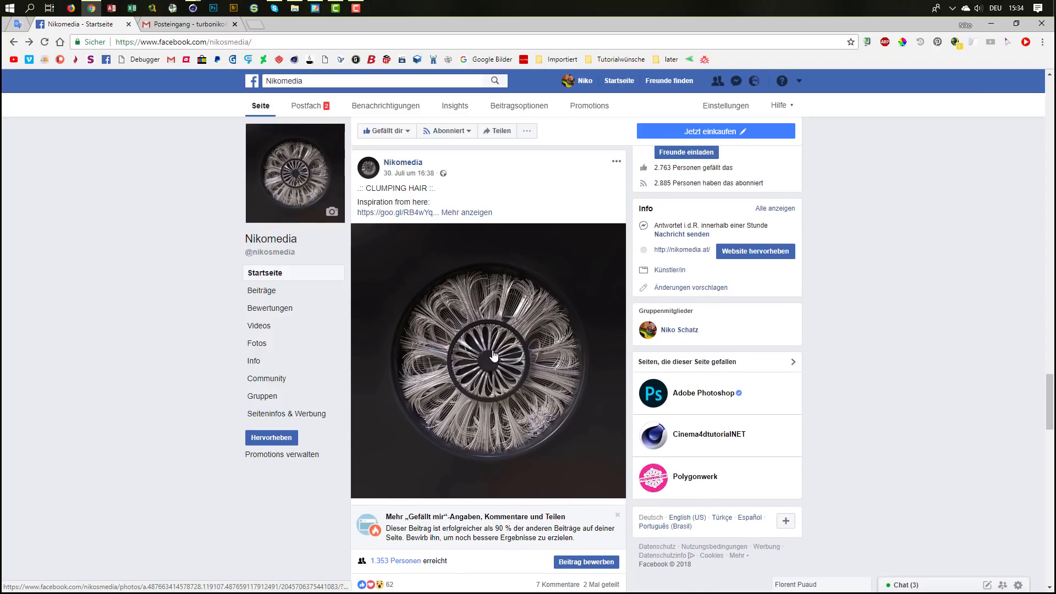
{"action": "scroll", "coordinate": [495, 363], "scroll_direction": "up", "scroll_amount": 1}
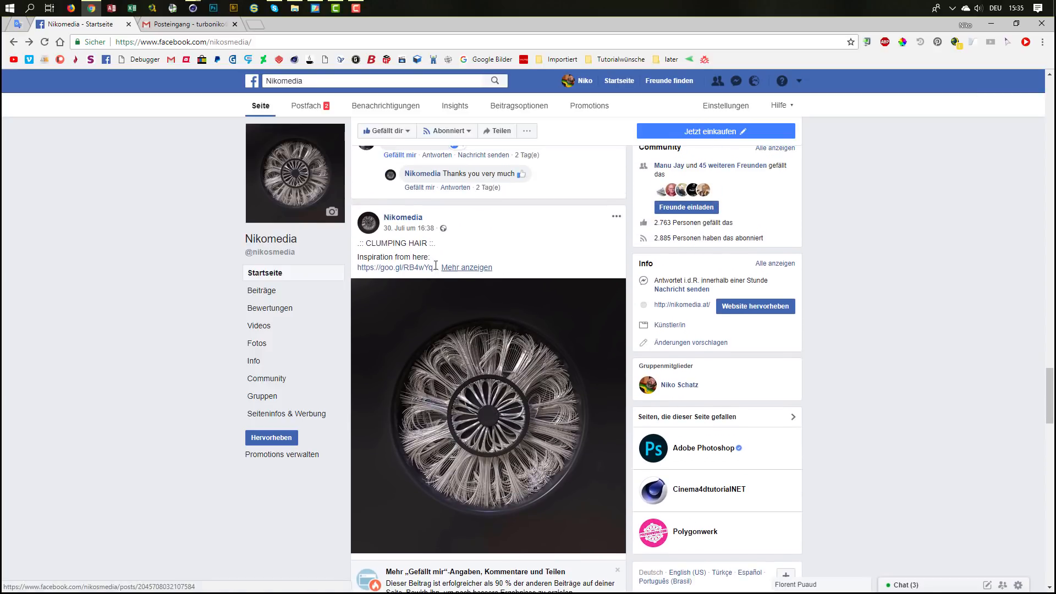
{"action": "left_click", "coordinate": [410, 267]}
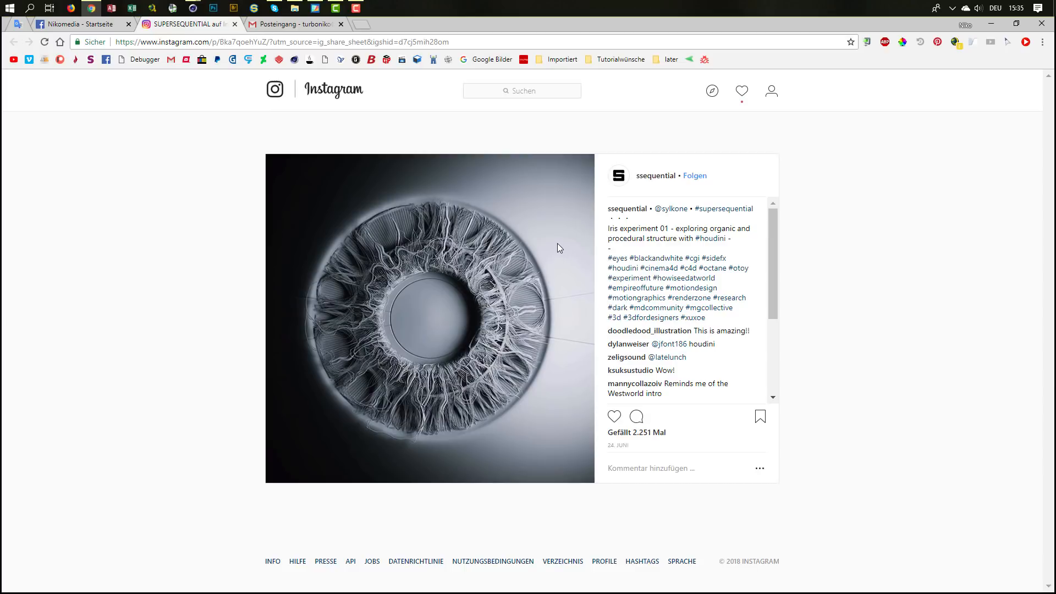
{"action": "left_click", "coordinate": [82, 24]}
{"action": "left_click", "coordinate": [994, 24]}
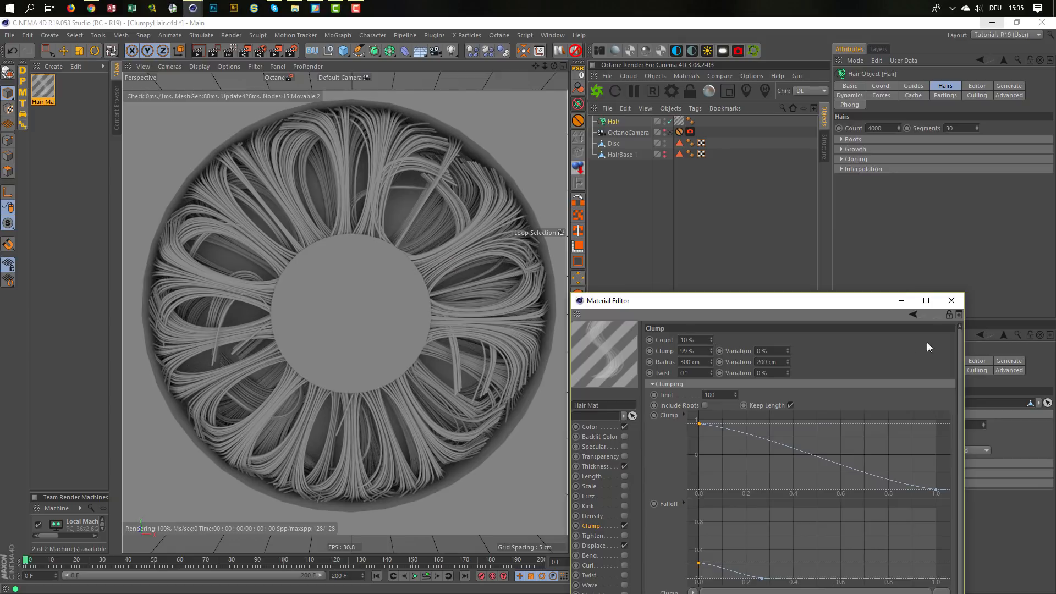
Step: Close the material editor and stop the Octane live render, and save the scene
{"action": "left_click", "coordinate": [952, 301]}
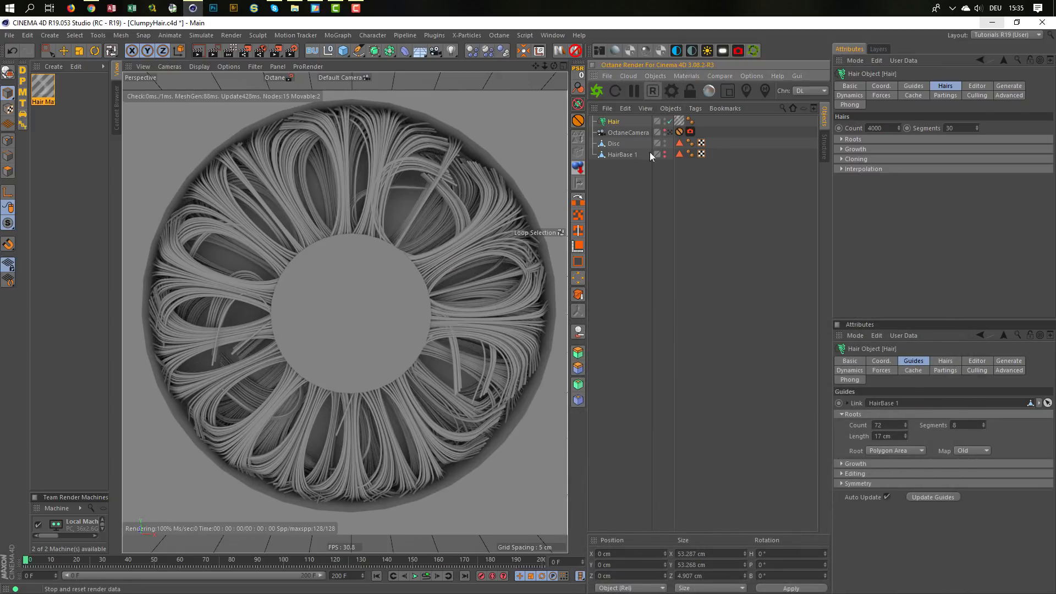
{"action": "left_click", "coordinate": [639, 301]}
{"action": "key", "text": "ctrl+s"}
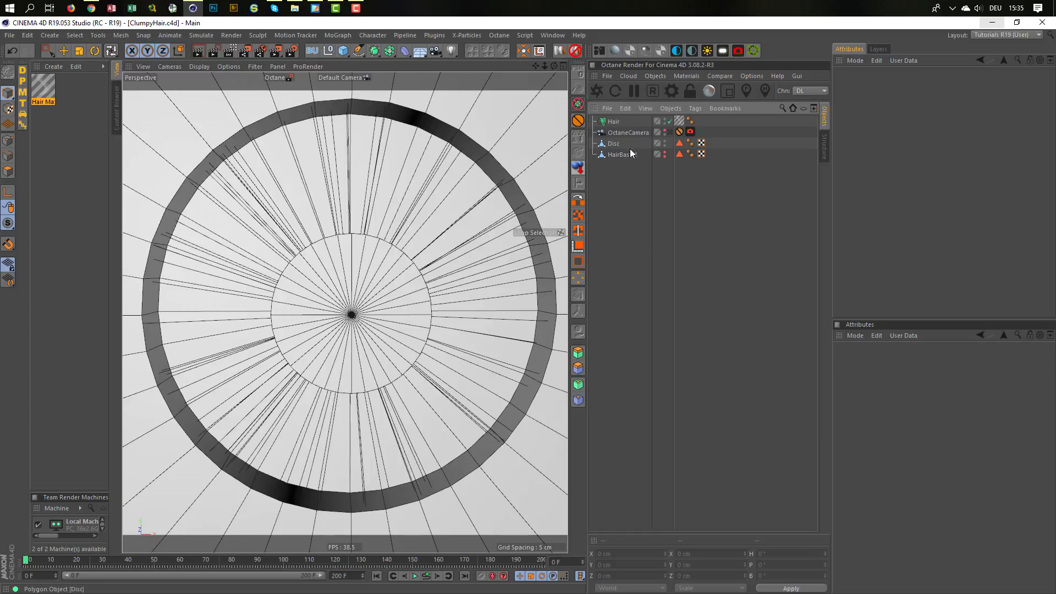
Step: Select the Disc object and live-select all polygons of its central circle in polygon mode
{"action": "left_click", "coordinate": [614, 144]}
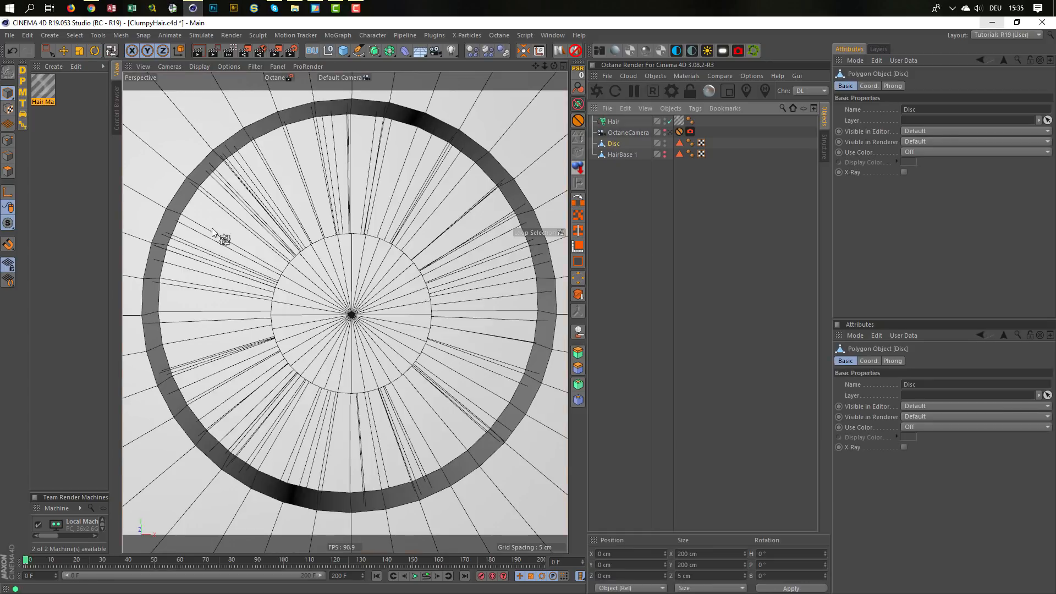
{"action": "left_click", "coordinate": [8, 171]}
{"action": "key", "text": "9"}
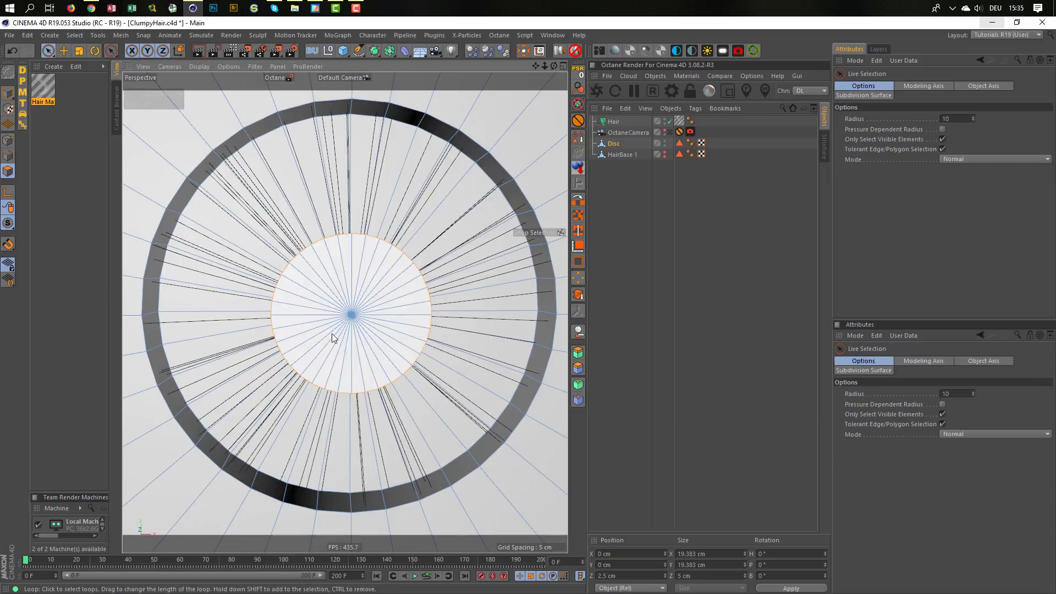
{"action": "mouse_move", "coordinate": [367, 280]}
{"action": "left_mouse_down"}
{"action": "mouse_move", "coordinate": [366, 342]}
{"action": "mouse_move", "coordinate": [381, 342]}
{"action": "mouse_move", "coordinate": [357, 328]}
{"action": "left_mouse_up"}
Step: Inner-extrude the selected central polygons by about 0.75 cm, and try and undo a second inner extrude of about 2.9 cm
{"action": "scroll", "coordinate": [363, 316], "scroll_direction": "up", "scroll_amount": 4}
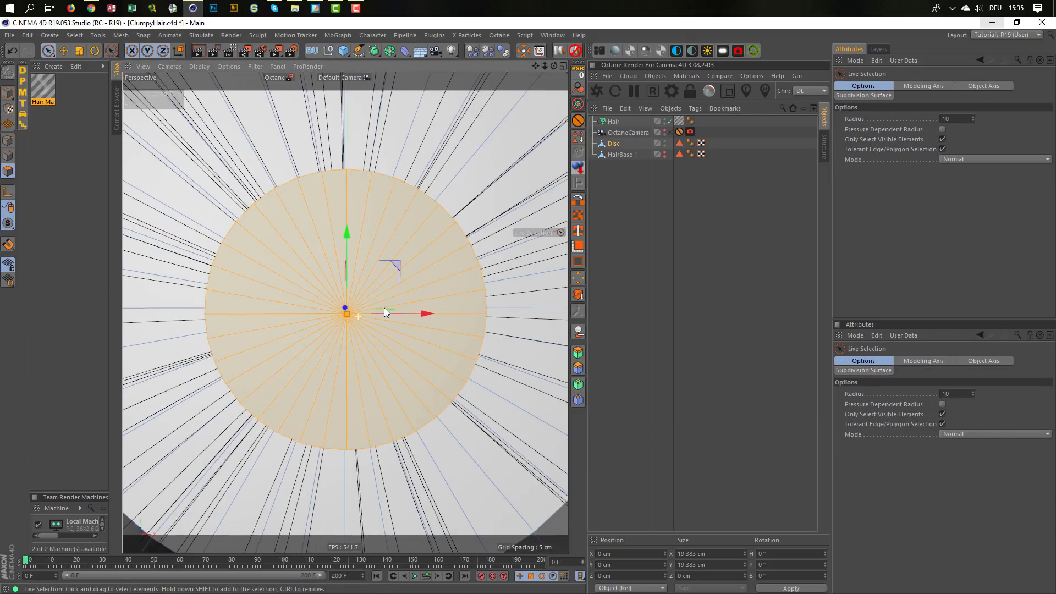
{"action": "left_click_drag", "start_coordinate": [405, 365], "coordinate": [418, 385]}
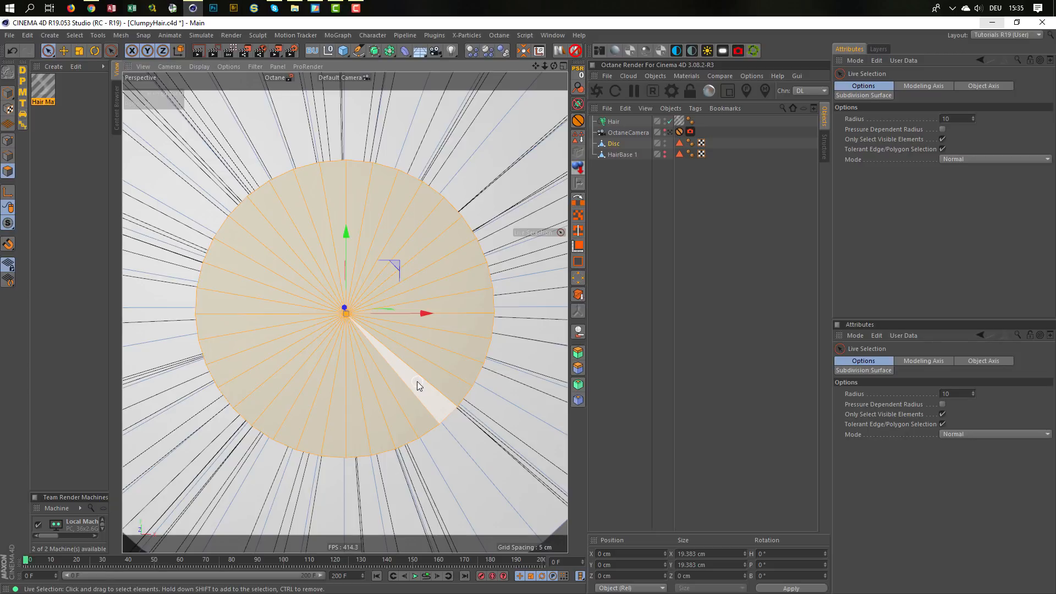
{"action": "key", "text": "i"}
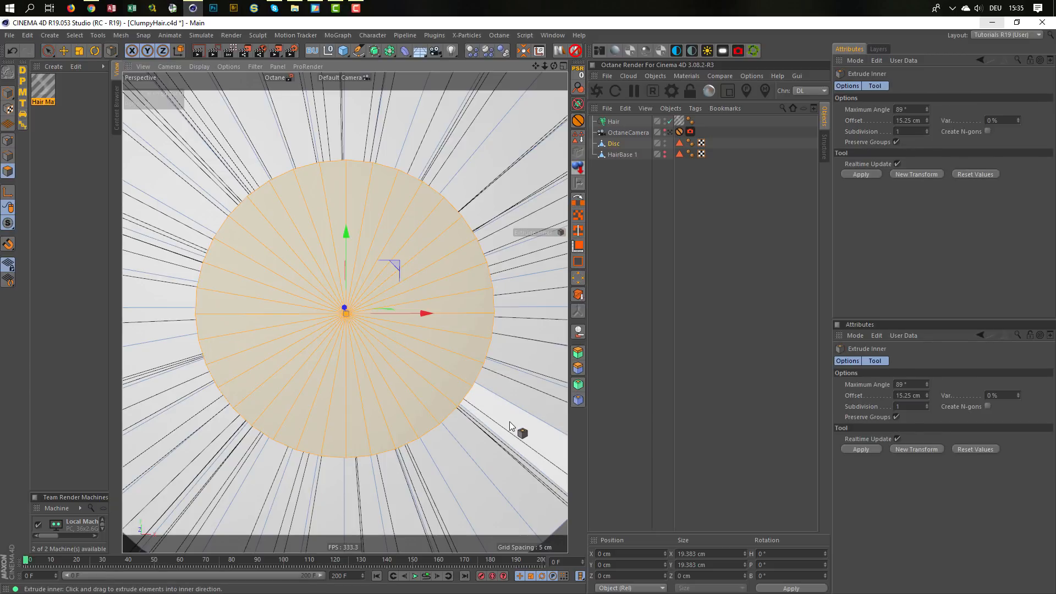
{"action": "left_click_drag", "start_coordinate": [509, 421], "coordinate": [517, 422]}
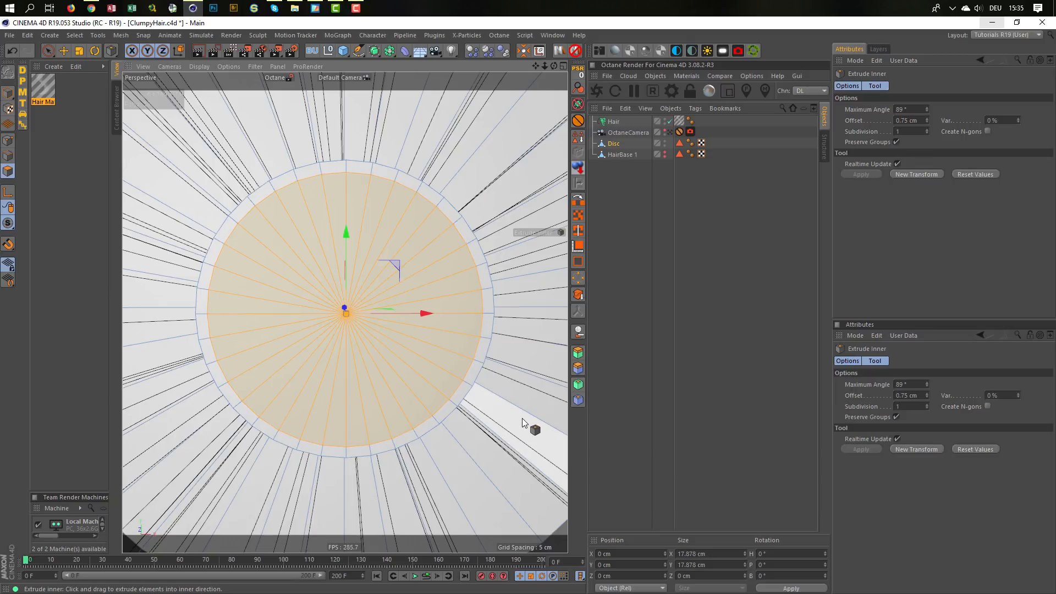
{"action": "left_click_drag", "start_coordinate": [522, 419], "coordinate": [556, 418]}
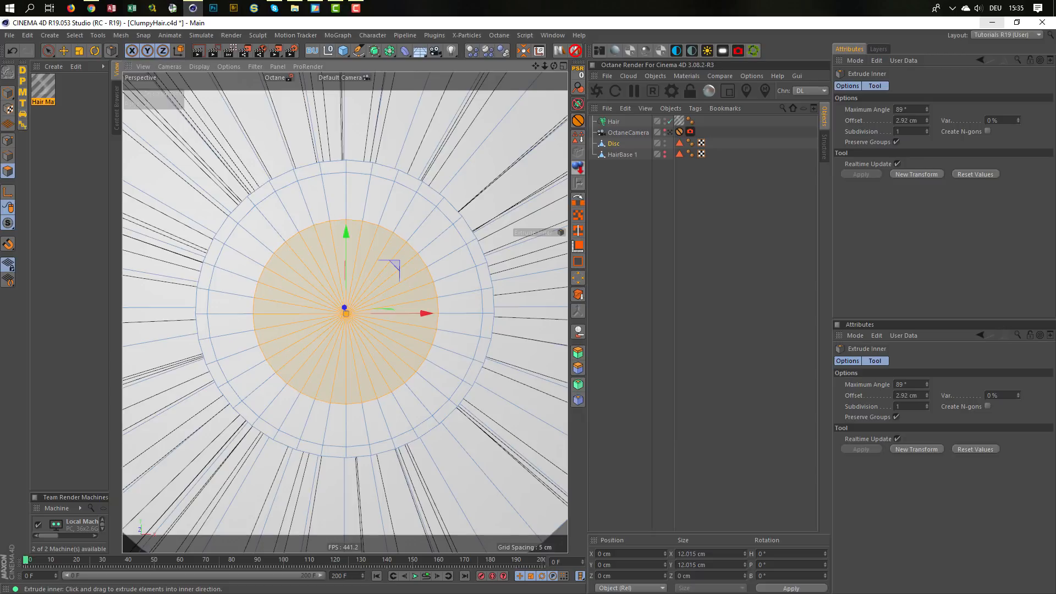
{"action": "key", "text": "ctrl+z"}
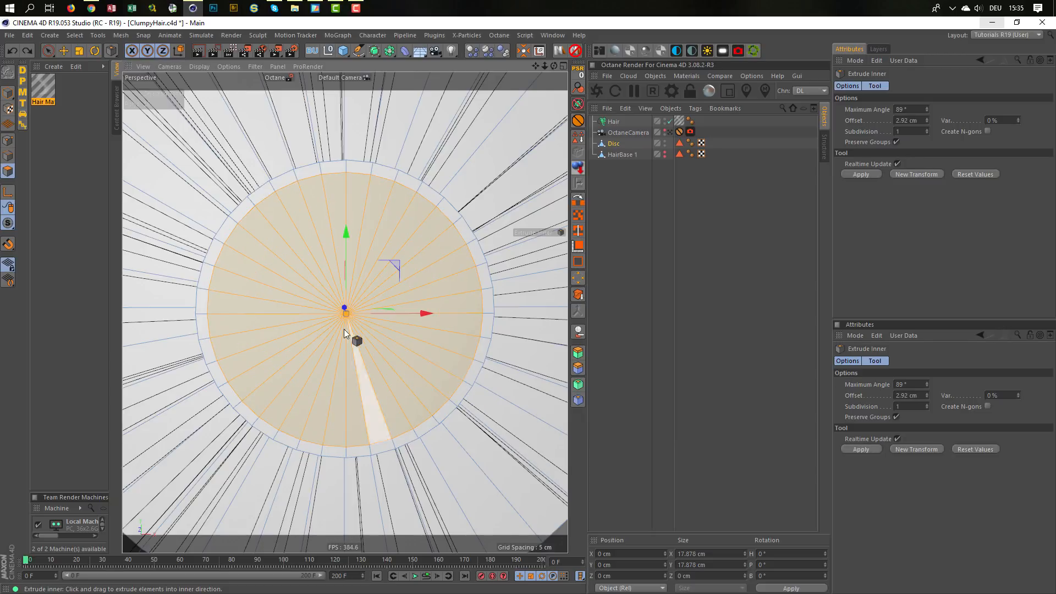
Step: Recess the inset face to a Z position of 5 cm and form a small central pin using an inner extrude of about 7.7 cm
{"action": "left_click_drag", "start_coordinate": [342, 328], "coordinate": [333, 295], "text": "alt"}
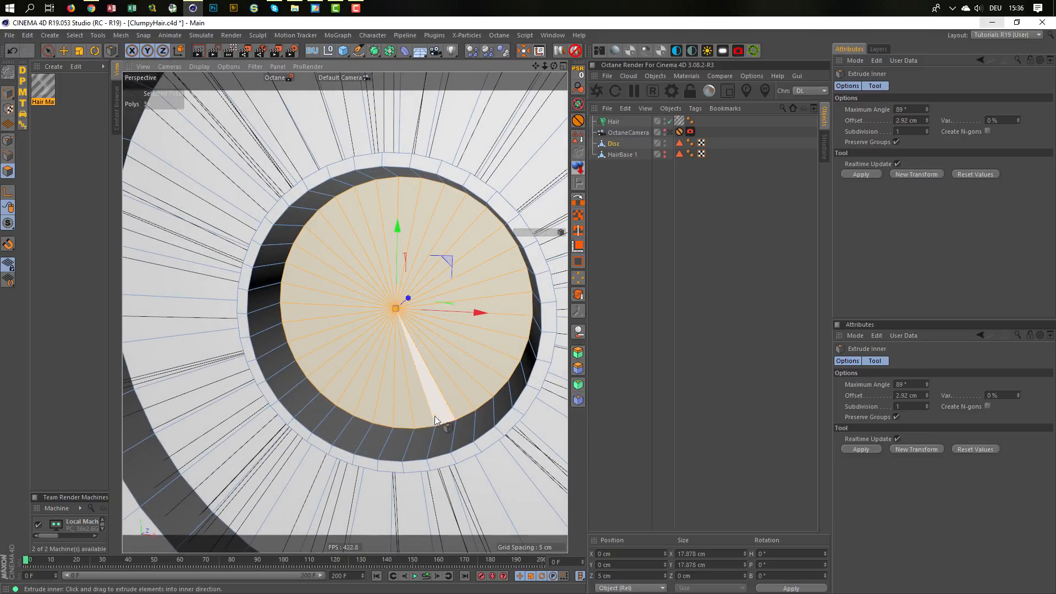
{"action": "left_click_drag", "start_coordinate": [525, 446], "coordinate": [652, 447]}
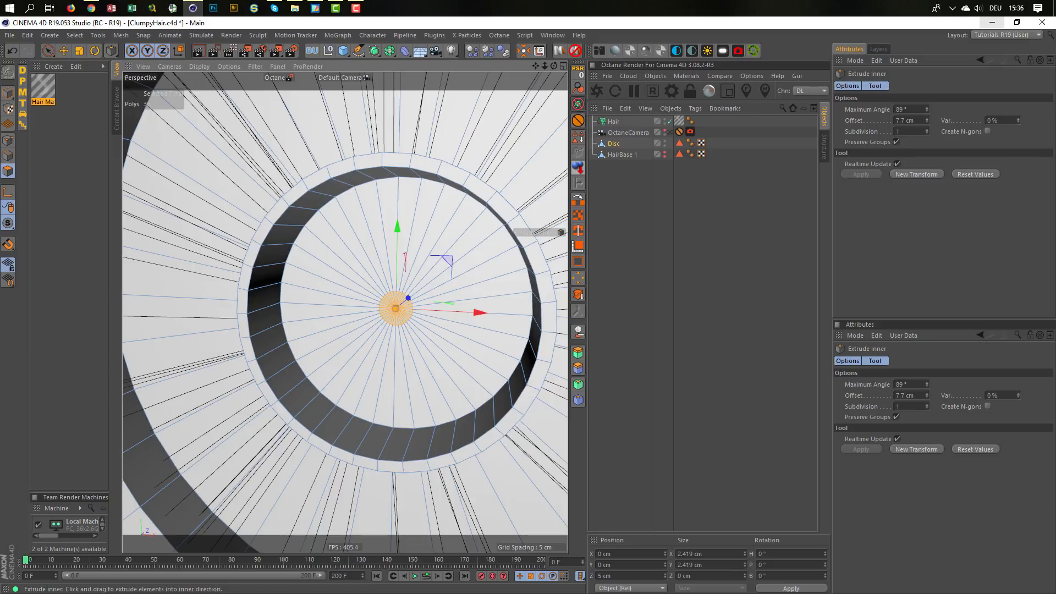
{"action": "left_click_drag", "start_coordinate": [453, 305], "coordinate": [398, 302], "text": "alt"}
{"action": "left_click_drag", "start_coordinate": [350, 326], "coordinate": [400, 295], "text": "alt"}
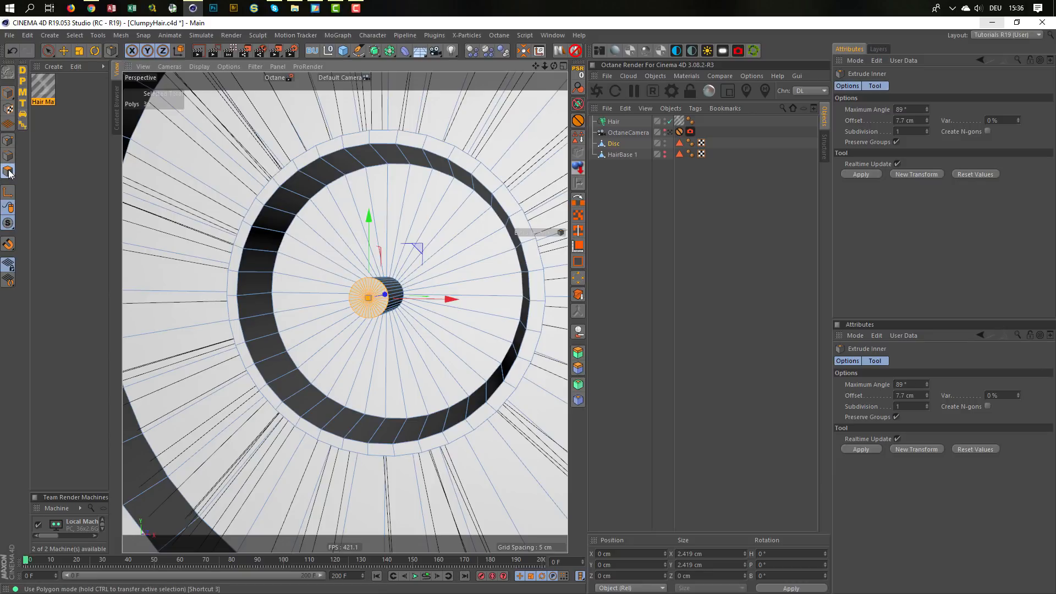
Step: Loop-select the recess's side wall polygons on the disc and split them into a separate object
{"action": "key", "text": "u"}
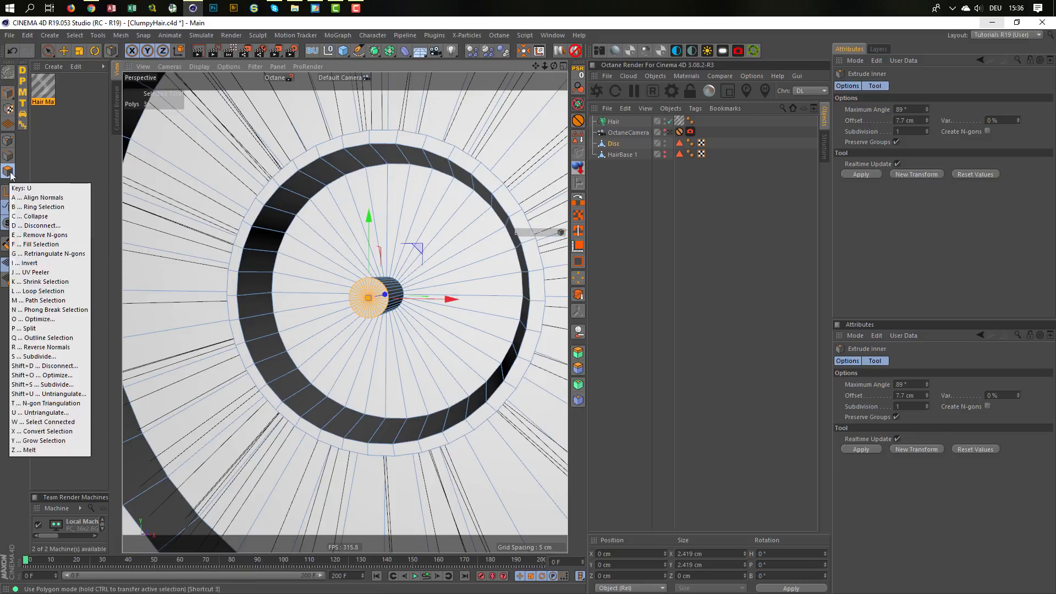
{"action": "key", "text": "l"}
{"action": "left_click", "coordinate": [282, 201]}
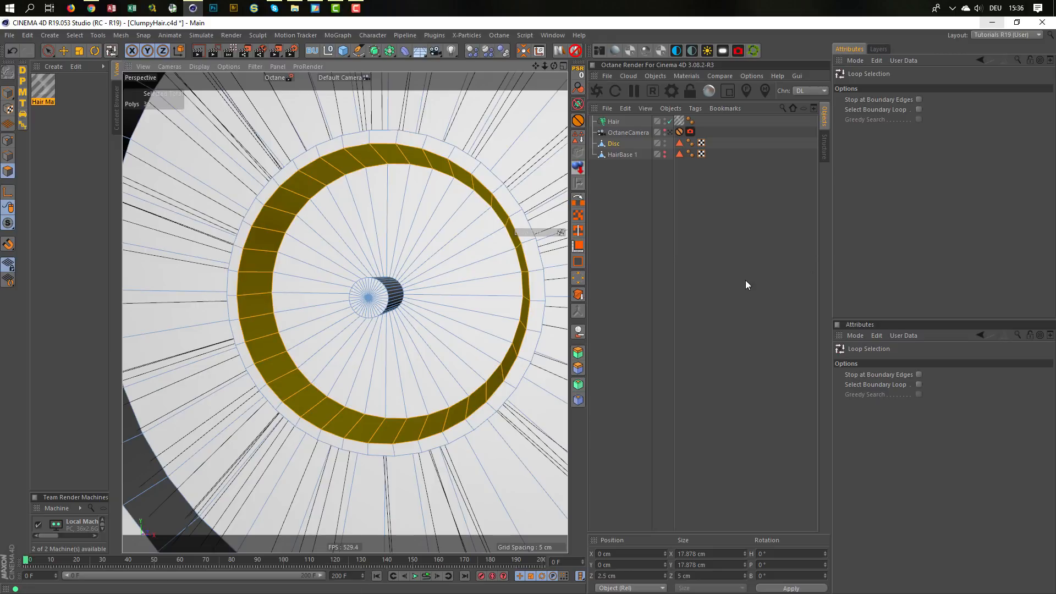
{"action": "key", "text": "u"}
{"action": "key", "text": "p"}
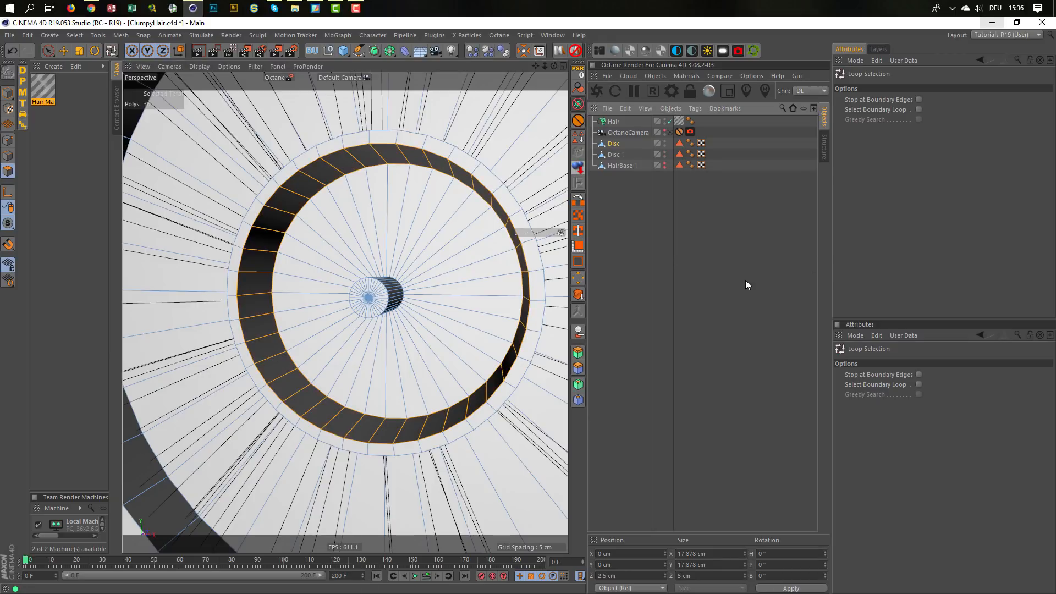
Step: Move the split-off ring object below HairBase 1, rename it HairBase 2, and save the scene
{"action": "mouse_move", "coordinate": [616, 154]}
{"action": "left_mouse_down"}
{"action": "mouse_move", "coordinate": [618, 182]}
{"action": "mouse_move", "coordinate": [619, 163]}
{"action": "left_mouse_up"}
{"action": "double_click", "coordinate": [617, 165]}
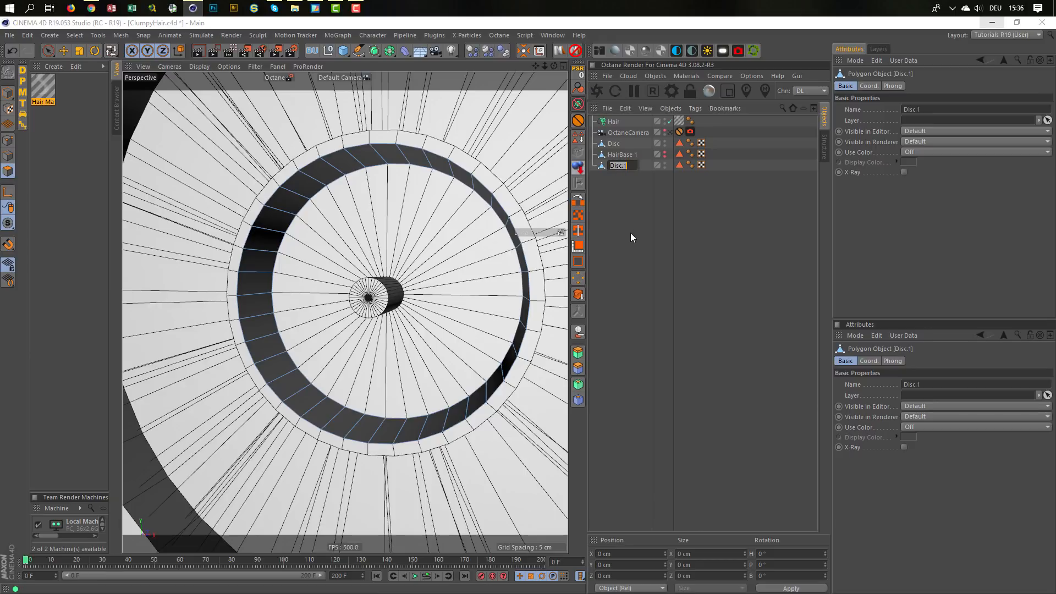
{"action": "type", "text": "HairBase 2"}
{"action": "key", "text": "Return"}
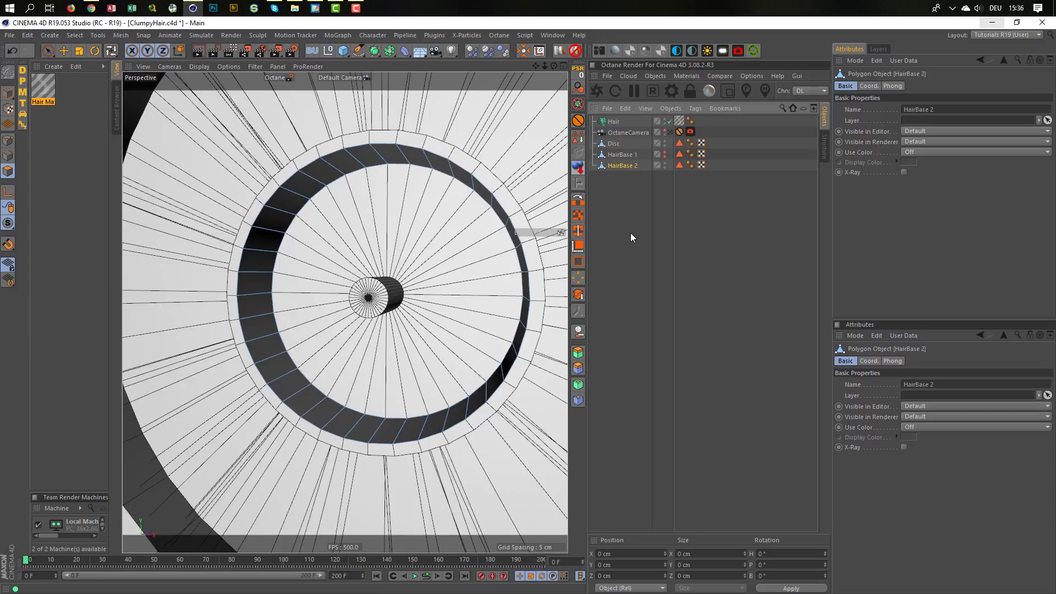
{"action": "key", "text": "ctrl+s"}
Step: Move the Hair object directly above HairBase 1 in the object list and rename it Hair 1
{"action": "mouse_move", "coordinate": [401, 177]}
{"action": "left_mouse_down", "text": "alt"}
{"action": "mouse_move", "coordinate": [297, 167]}
{"action": "mouse_move", "coordinate": [417, 188]}
{"action": "mouse_move", "coordinate": [471, 167]}
{"action": "mouse_move", "coordinate": [421, 157]}
{"action": "mouse_move", "coordinate": [325, 165]}
{"action": "mouse_move", "coordinate": [384, 183]}
{"action": "left_mouse_up", "text": "alt"}
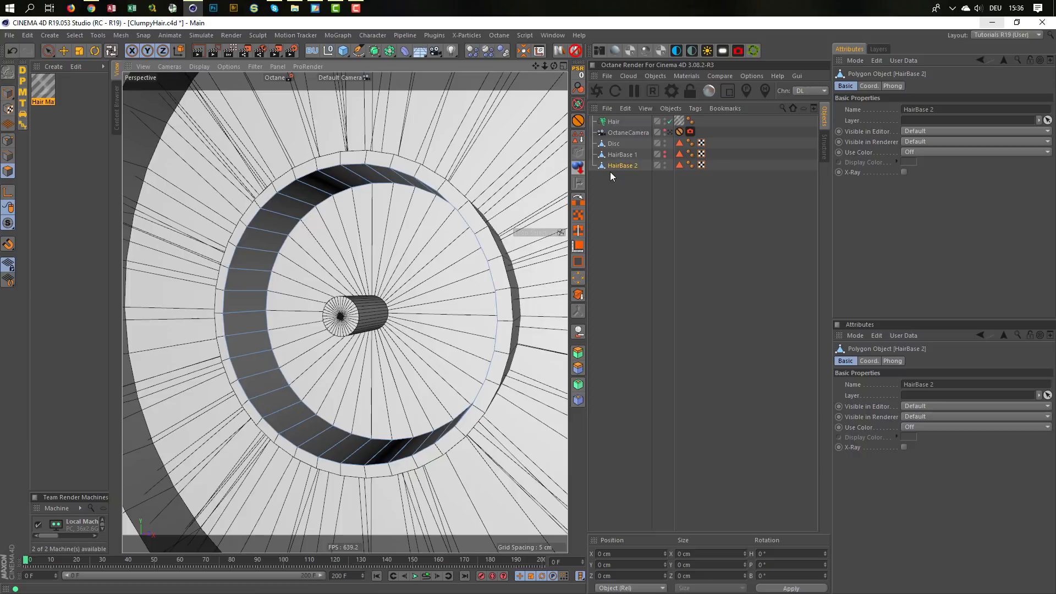
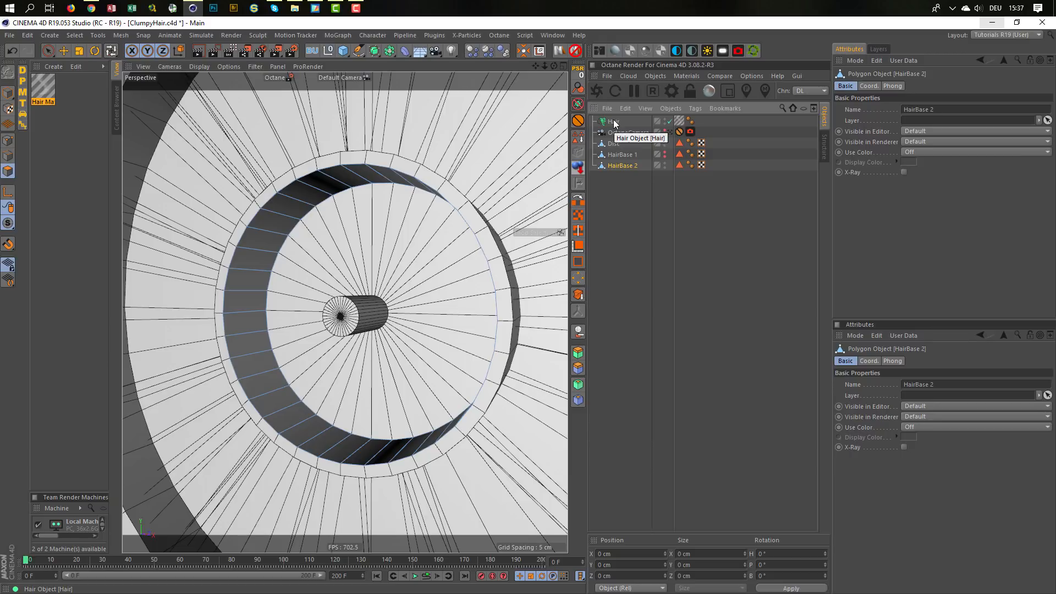
{"action": "left_click_drag", "start_coordinate": [613, 123], "coordinate": [621, 158]}
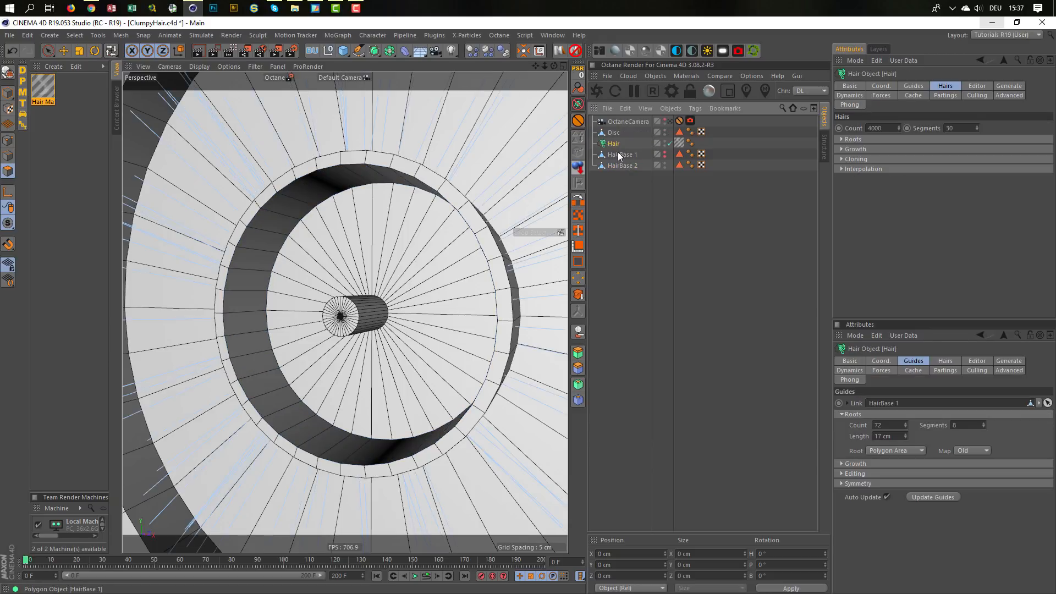
{"action": "double_click", "coordinate": [614, 144]}
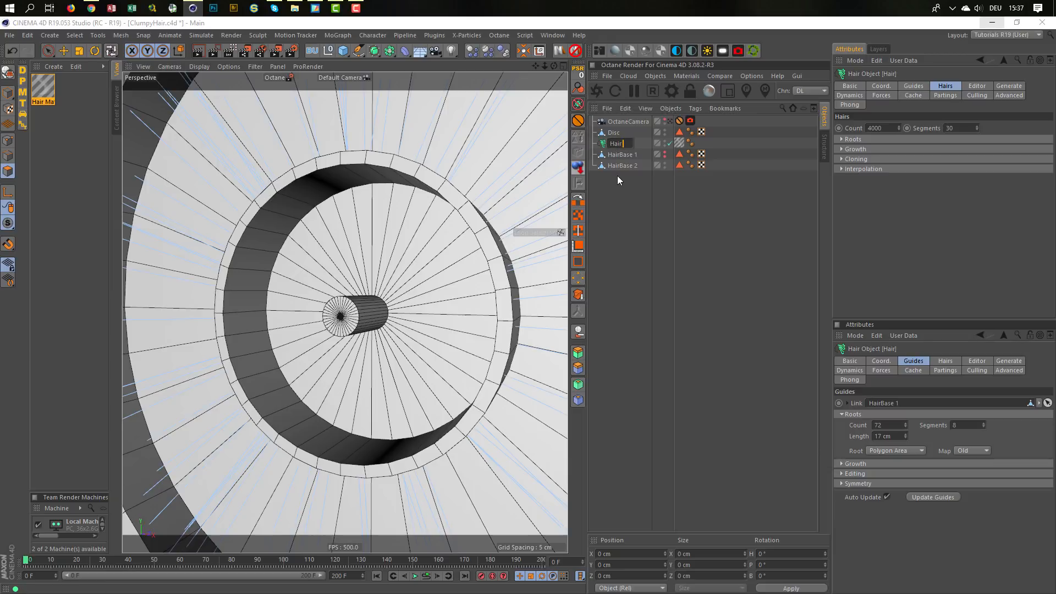
{"action": "type", "text": "1"}
{"action": "key", "text": "Return"}
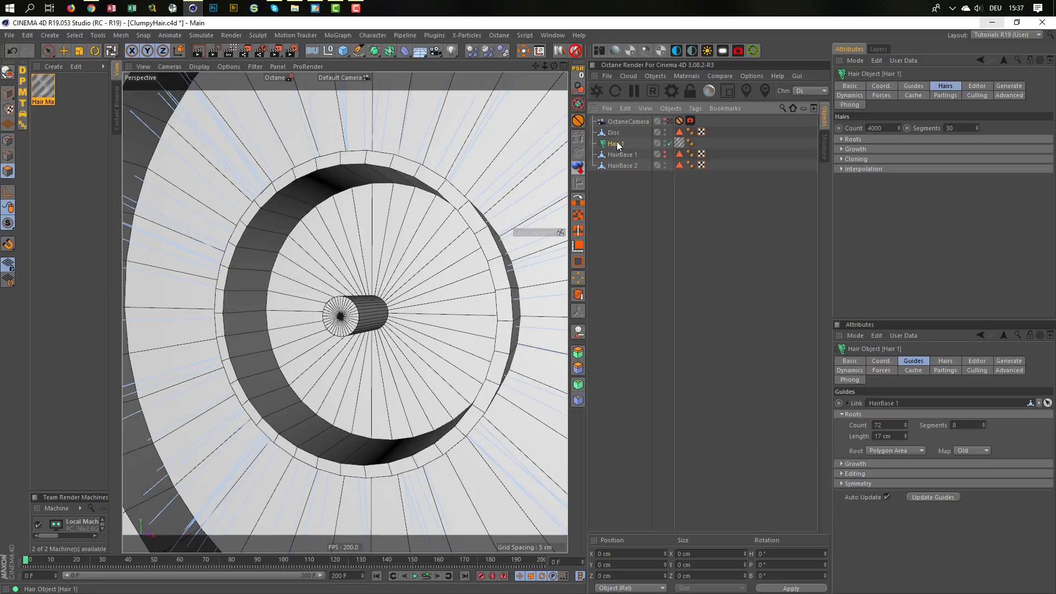
Step: Duplicate the Hair 1 object directly above HairBase 2 in the object list and rename the copy Hair 2
{"action": "left_click_drag", "start_coordinate": [619, 144], "coordinate": [617, 166]}
{"action": "double_click", "coordinate": [616, 166]}
{"action": "type", "text": "Hair 2"}
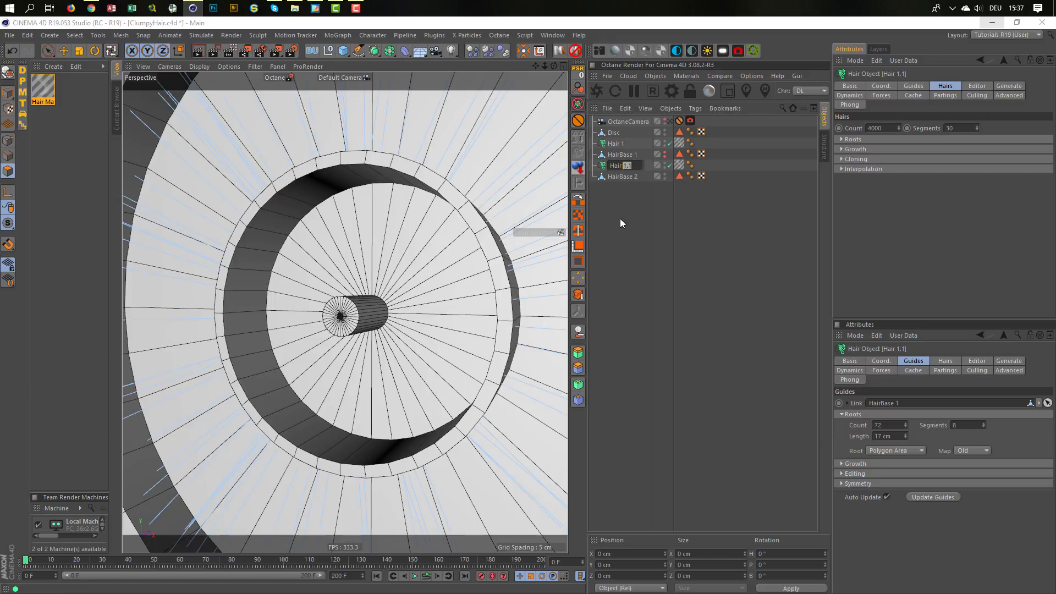
{"action": "key", "text": "Return"}
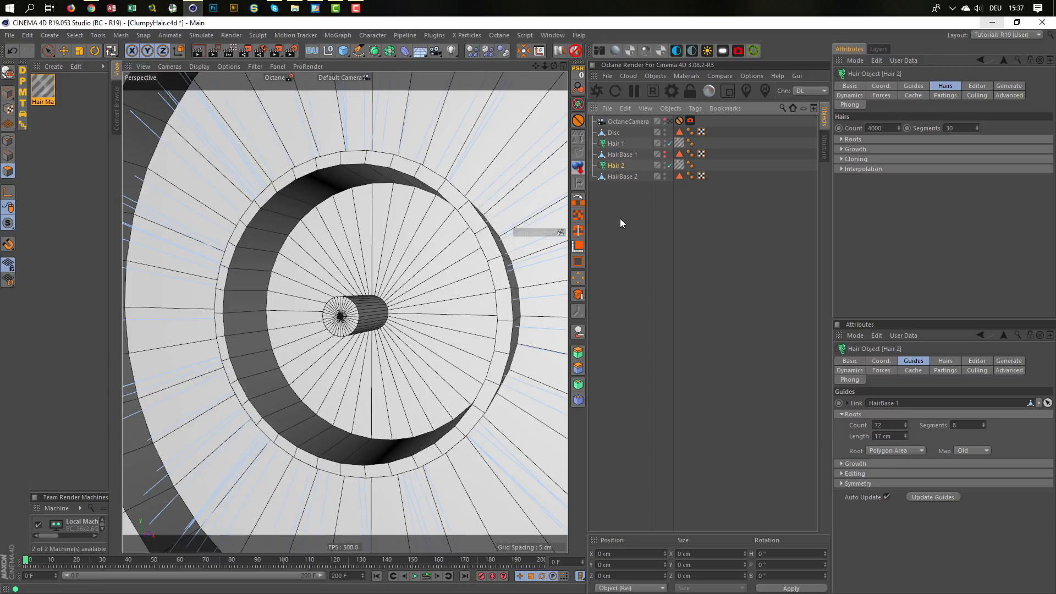
Step: Link Hair 2's guides to HairBase 2 and keep their growth direction on Normals
{"action": "left_click", "coordinate": [907, 87]}
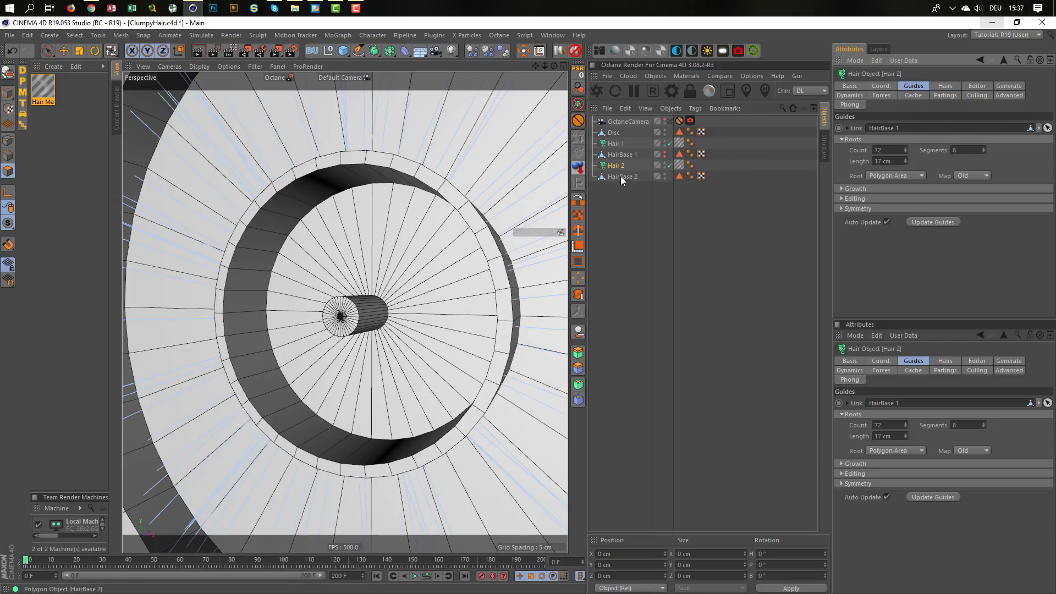
{"action": "left_click_drag", "start_coordinate": [622, 176], "coordinate": [881, 129]}
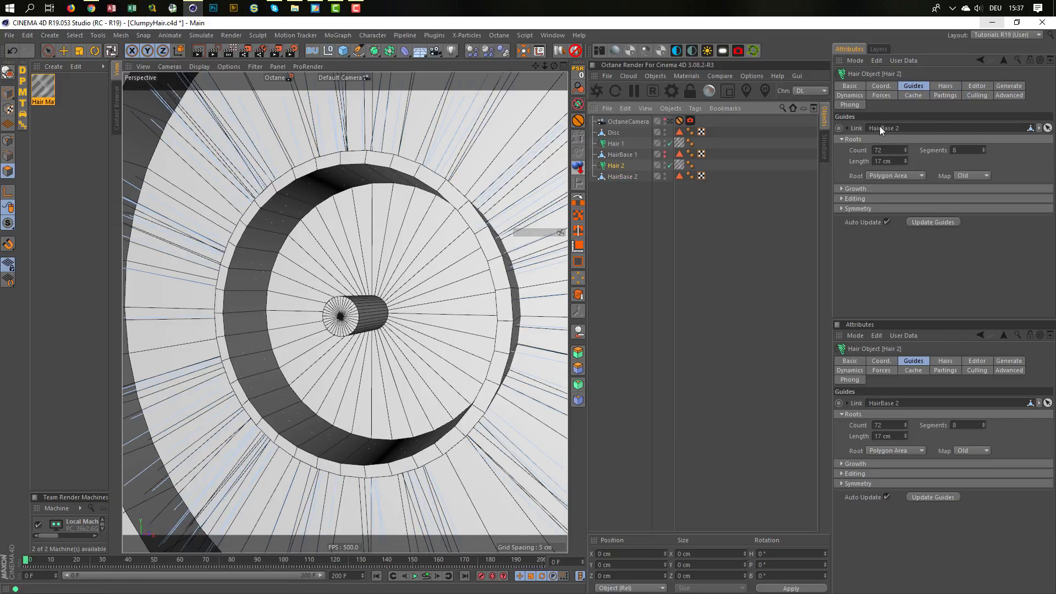
{"action": "left_click_drag", "start_coordinate": [381, 197], "coordinate": [389, 221], "text": "alt"}
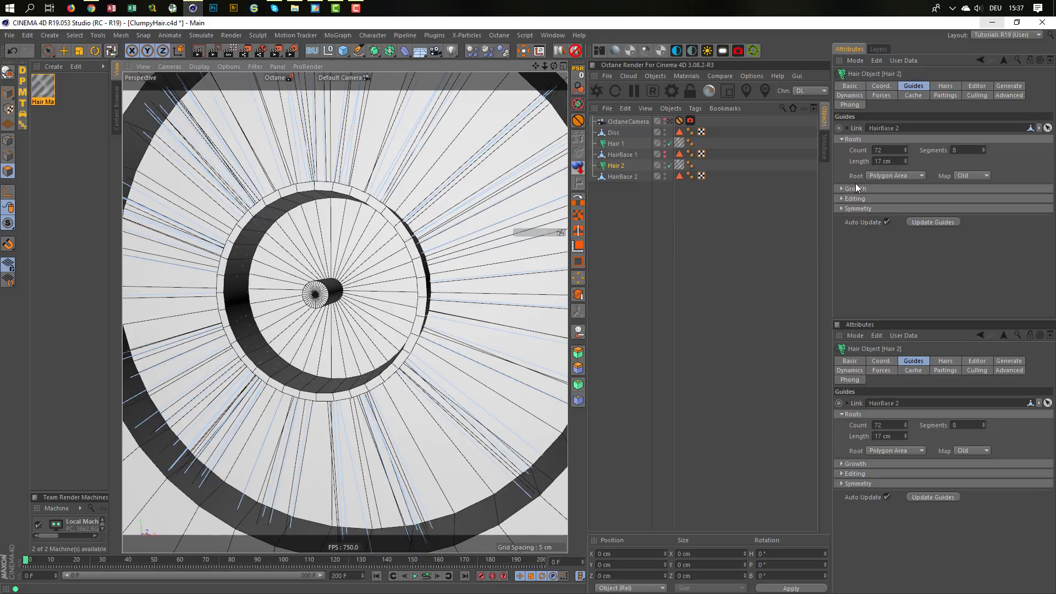
{"action": "left_click", "coordinate": [873, 189]}
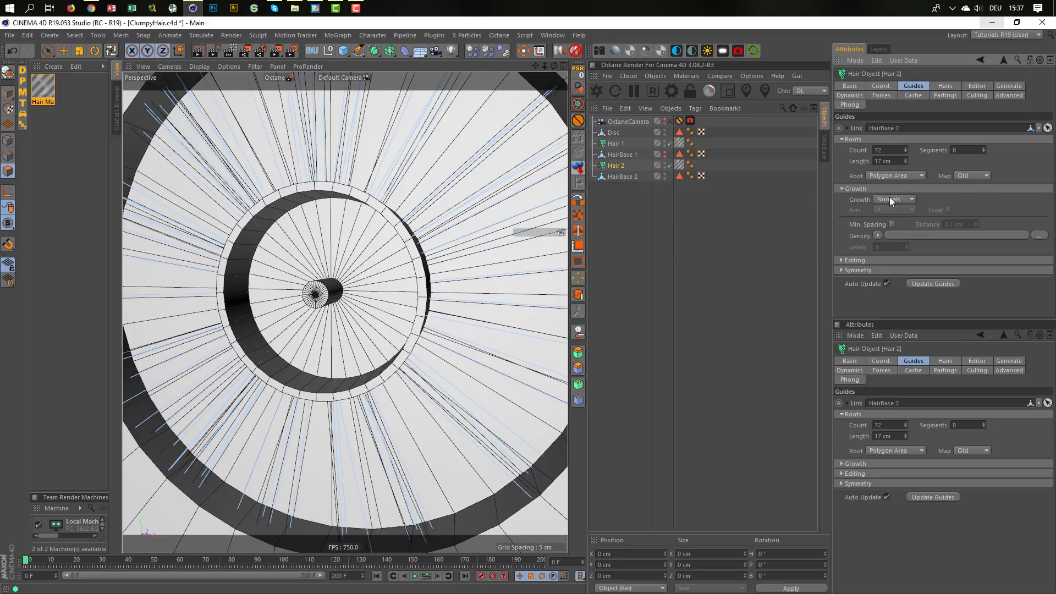
{"action": "left_click", "coordinate": [890, 199]}
{"action": "left_click", "coordinate": [891, 200]}
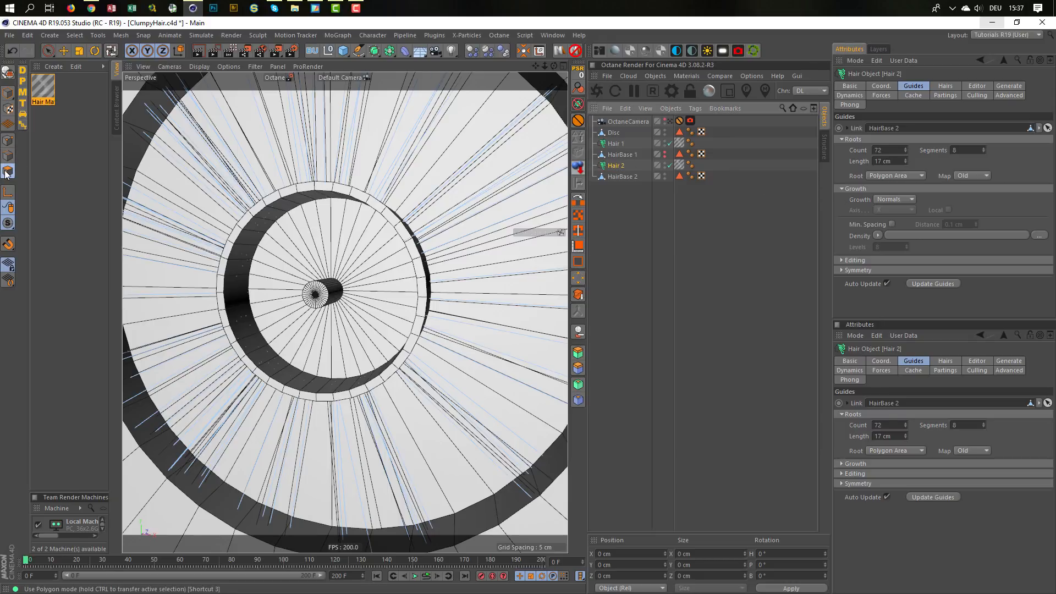
Step: Loop-select HairBase 2's ring polygons, reverse their normals, and return to model mode
{"action": "left_click", "coordinate": [622, 176]}
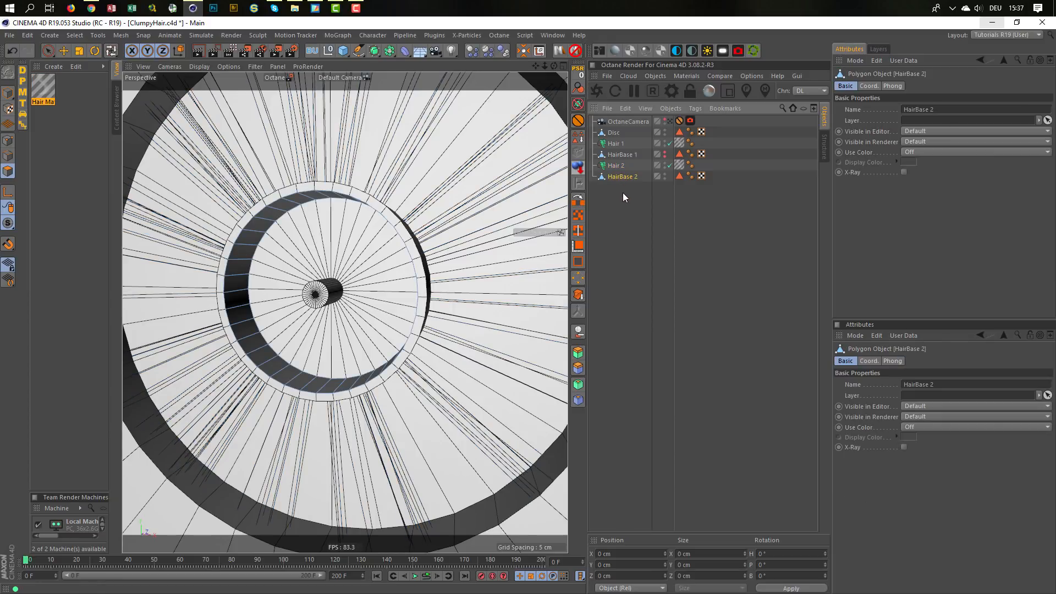
{"action": "key", "text": "u"}
{"action": "key", "text": "l"}
{"action": "left_click", "coordinate": [251, 235]}
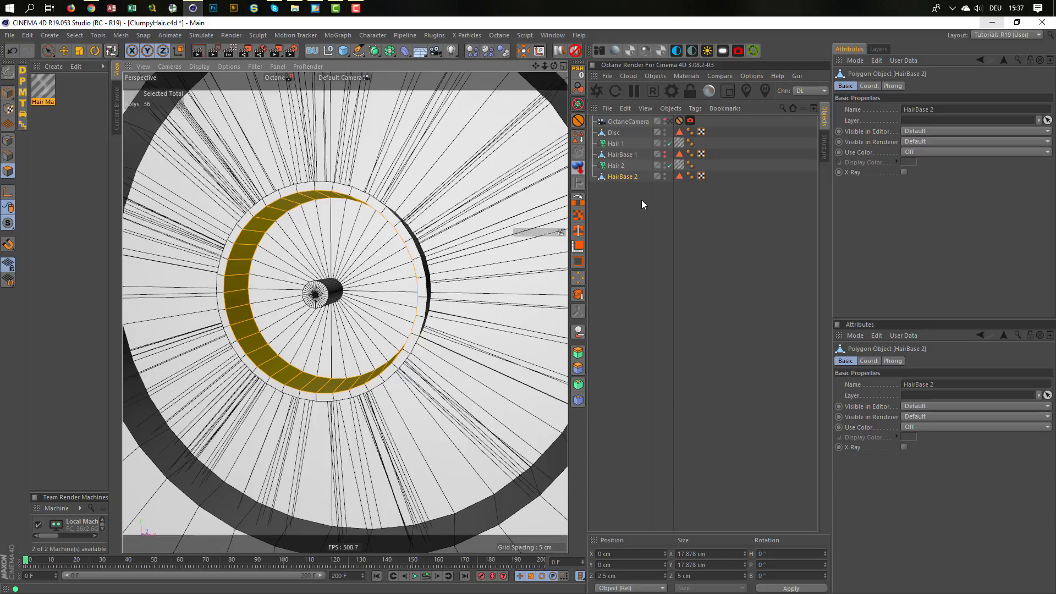
{"action": "key", "text": "u"}
{"action": "key", "text": "r"}
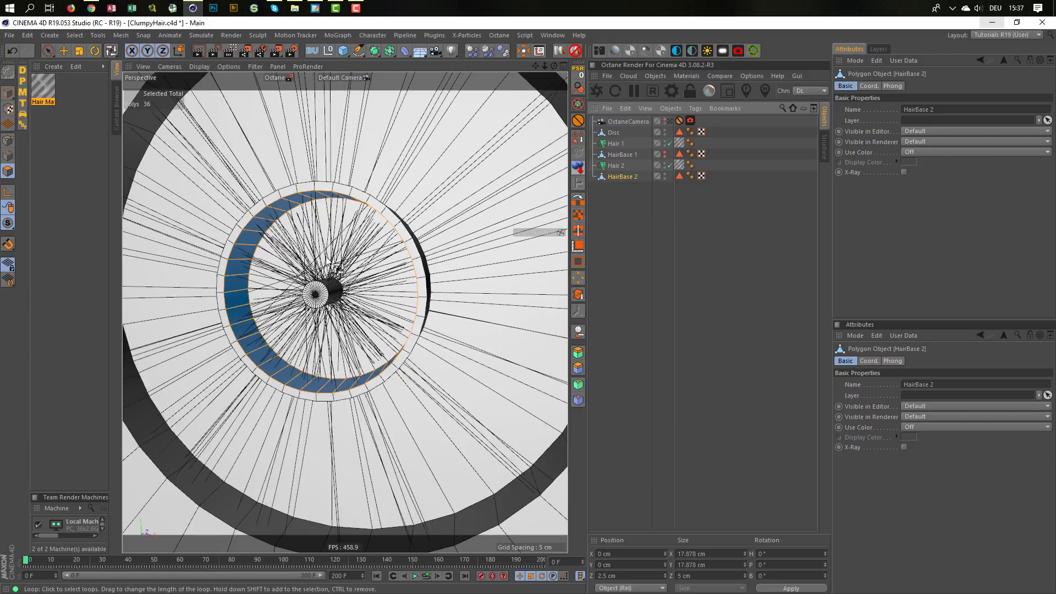
{"action": "left_click", "coordinate": [4, 96]}
{"action": "left_click_drag", "start_coordinate": [307, 249], "coordinate": [325, 253], "text": "alt"}
{"action": "right_click_drag", "start_coordinate": [307, 248], "coordinate": [335, 247], "text": "alt"}
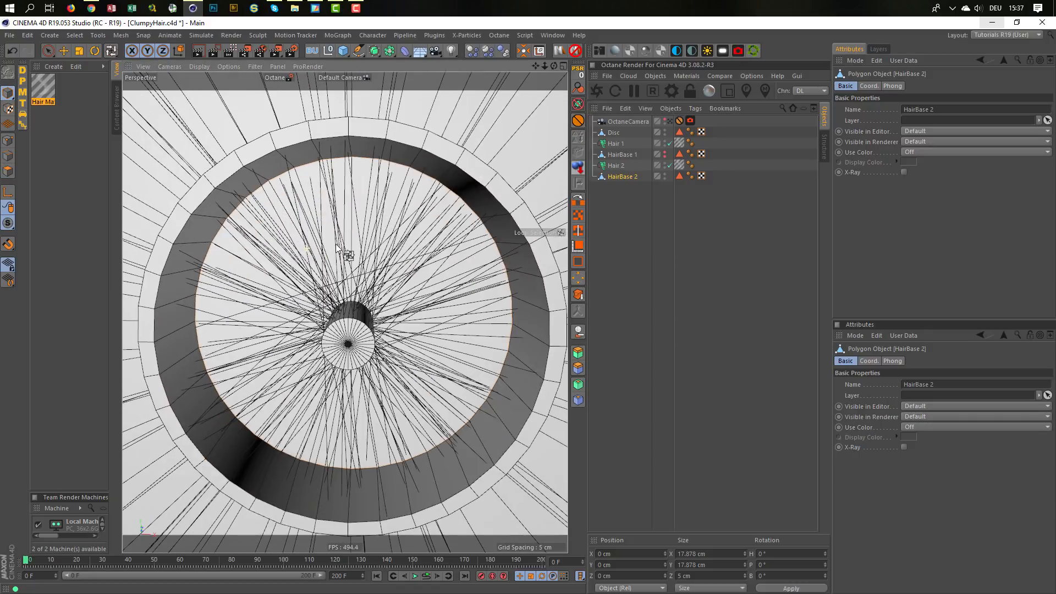
{"action": "left_click_drag", "start_coordinate": [336, 245], "coordinate": [372, 251], "text": "alt"}
Step: Set Hair 2's guide length to 8 cm
{"action": "left_click", "coordinate": [620, 168]}
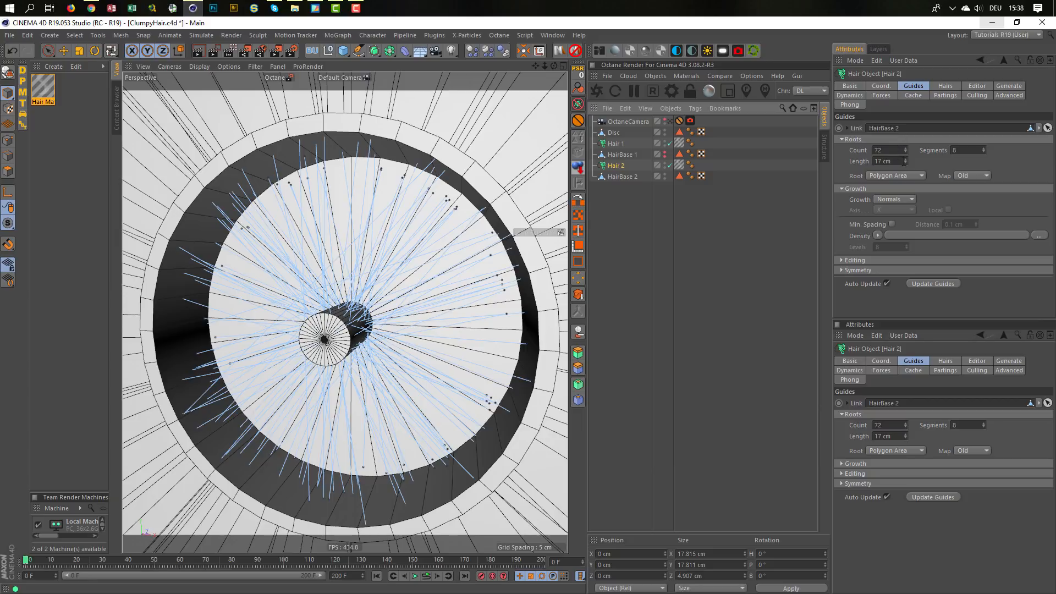
{"action": "left_click", "coordinate": [905, 162]}
{"action": "left_click", "coordinate": [906, 162]}
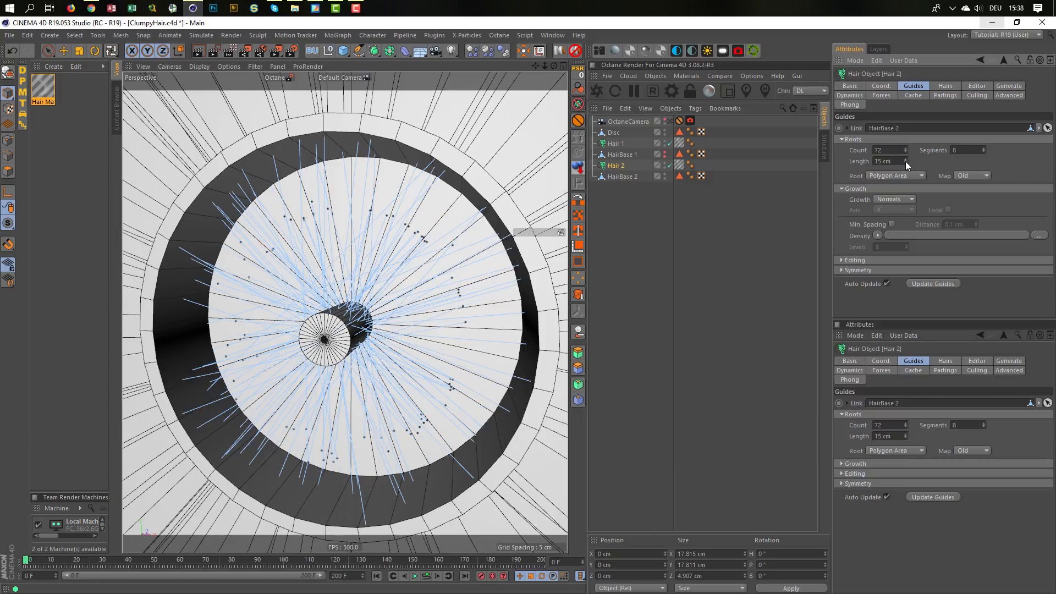
{"action": "left_click", "coordinate": [904, 160]}
{"action": "left_click", "coordinate": [904, 160]}
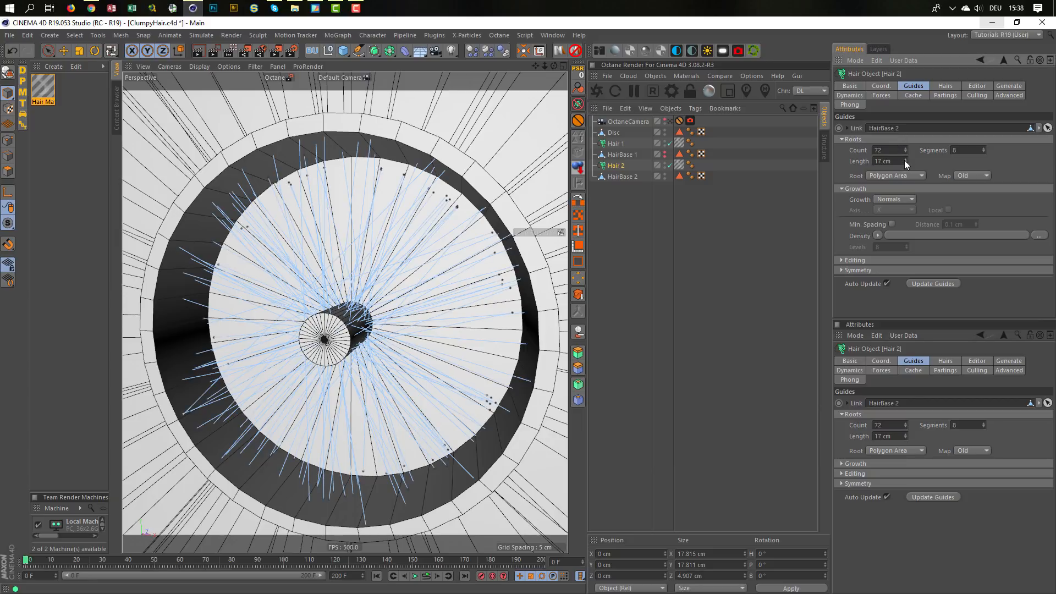
{"action": "left_click", "coordinate": [905, 162]}
{"action": "left_click", "coordinate": [904, 162]}
{"action": "left_click_drag", "start_coordinate": [904, 161], "coordinate": [904, 162]}
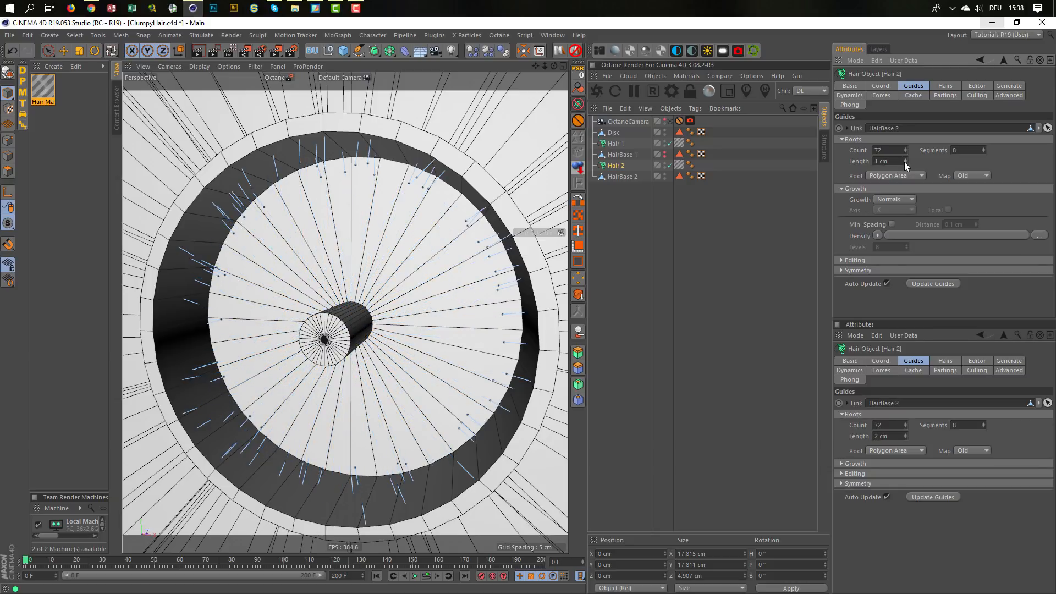
{"action": "left_click", "coordinate": [906, 159]}
{"action": "left_click", "coordinate": [906, 158]}
{"action": "left_click", "coordinate": [907, 159]}
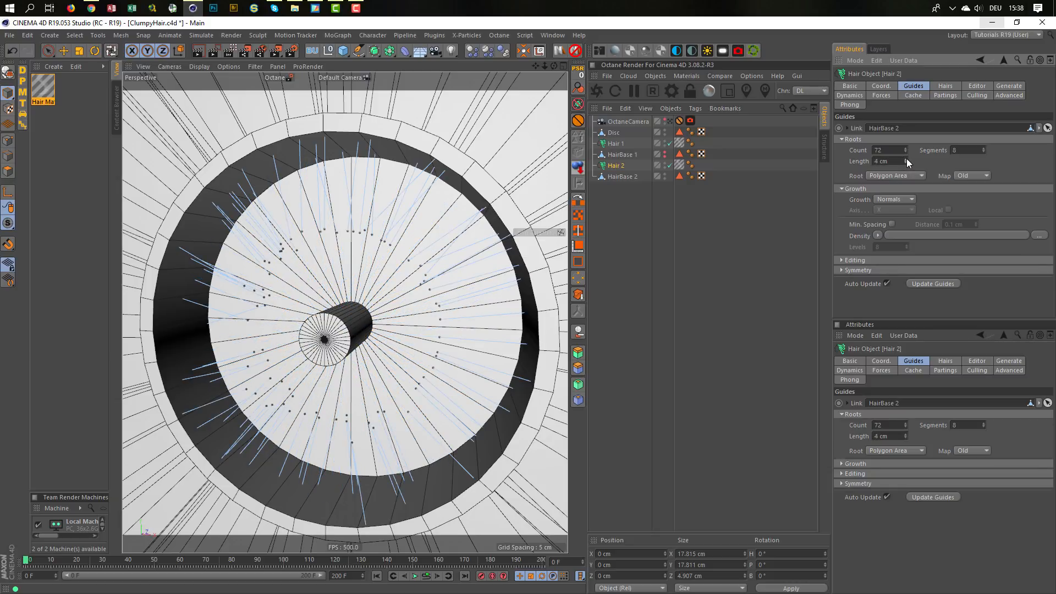
{"action": "left_click", "coordinate": [907, 159]}
{"action": "left_click", "coordinate": [906, 159]}
{"action": "left_click", "coordinate": [906, 159]}
{"action": "left_click", "coordinate": [906, 159]}
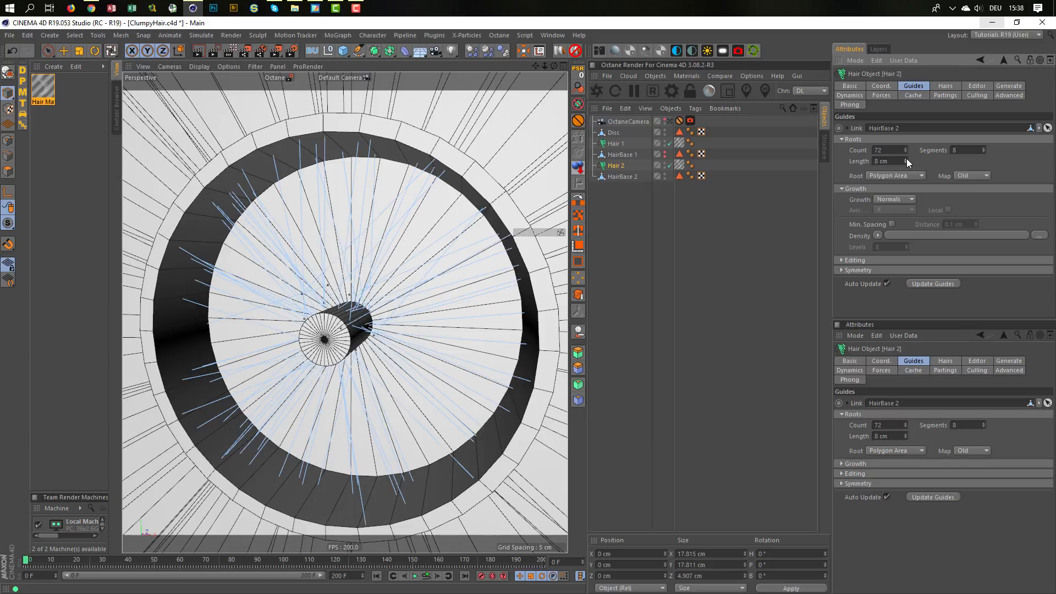
{"action": "left_click_drag", "start_coordinate": [330, 324], "coordinate": [325, 353], "text": "alt"}
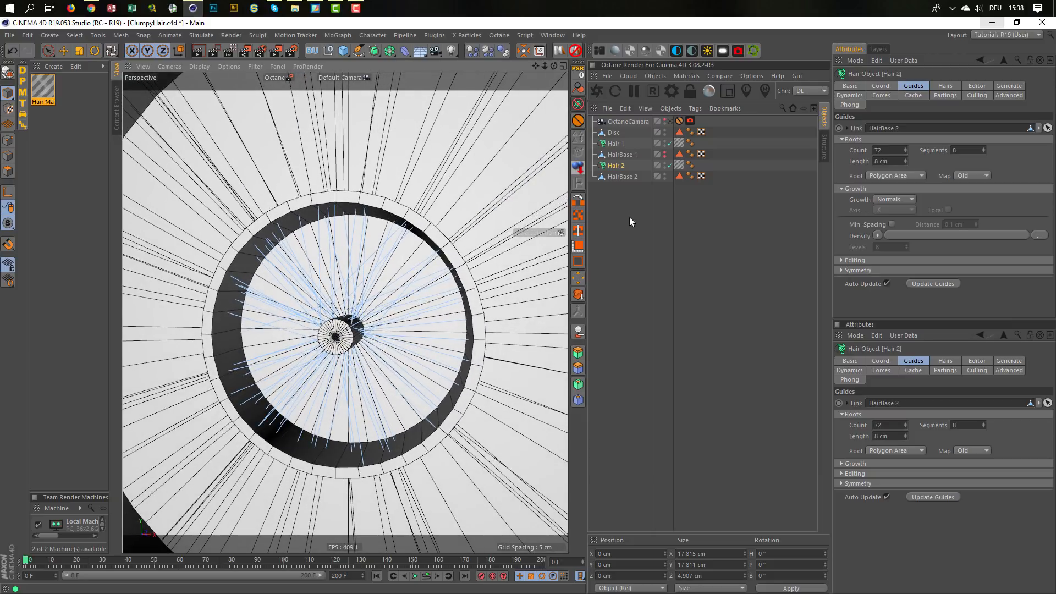
Step: Duplicate the hair material and rename the original material Hair 1
{"action": "left_click", "coordinate": [46, 88]}
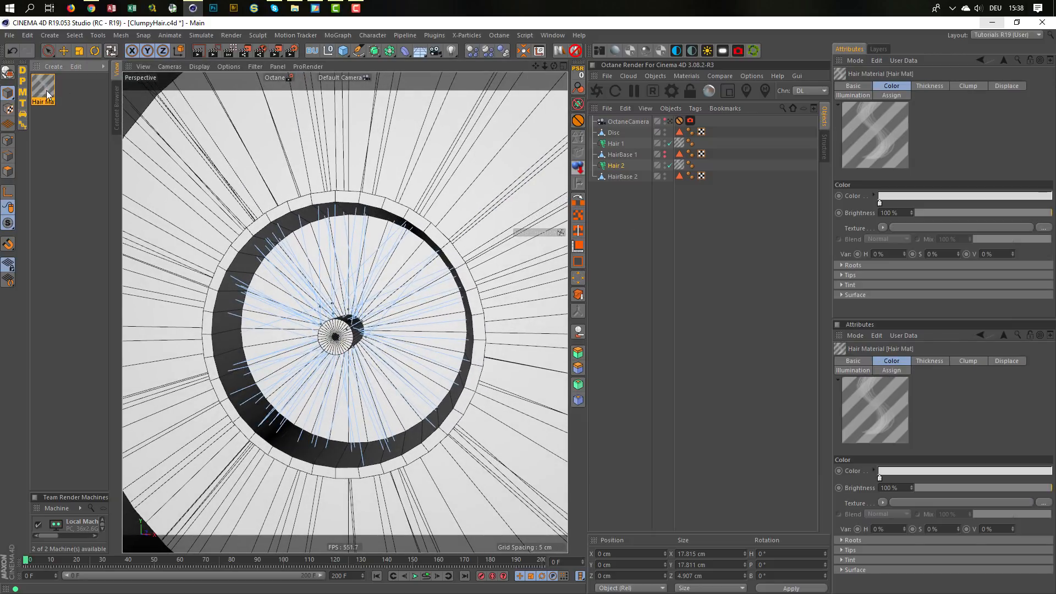
{"action": "left_click_drag", "start_coordinate": [79, 116], "coordinate": [67, 104], "text": "ctrl"}
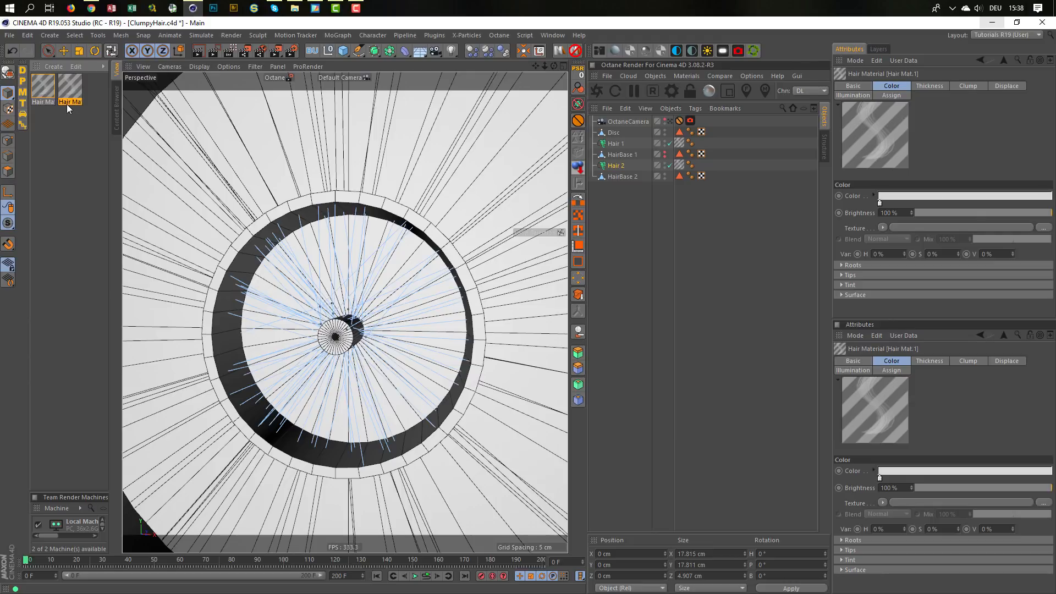
{"action": "double_click", "coordinate": [34, 83]}
{"action": "type", "text": "H"}
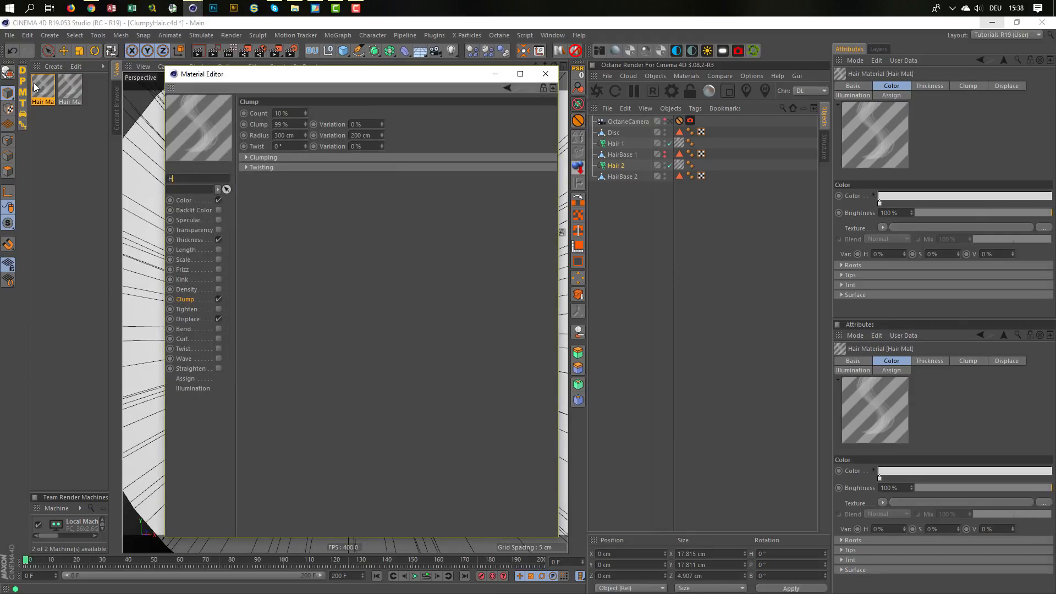
{"action": "type", "text": "air 1"}
{"action": "left_click_drag", "start_coordinate": [31, 82], "coordinate": [158, 170]}
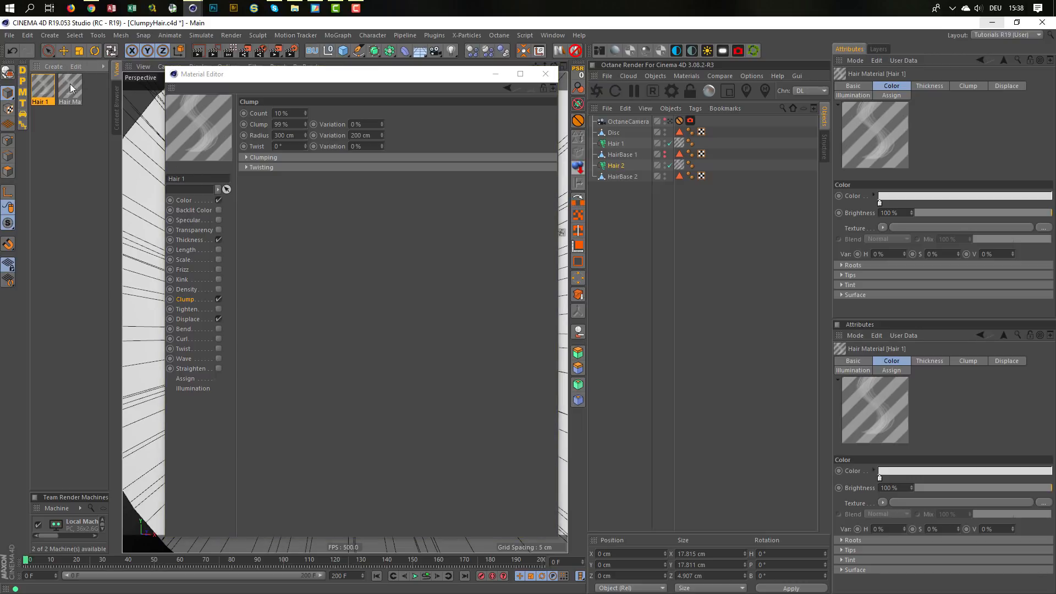
Step: Rename the duplicated hair material Hair 2, save the scene, and close the Material Editor
{"action": "left_click_drag", "start_coordinate": [70, 84], "coordinate": [152, 177]}
{"action": "double_click", "coordinate": [209, 181]}
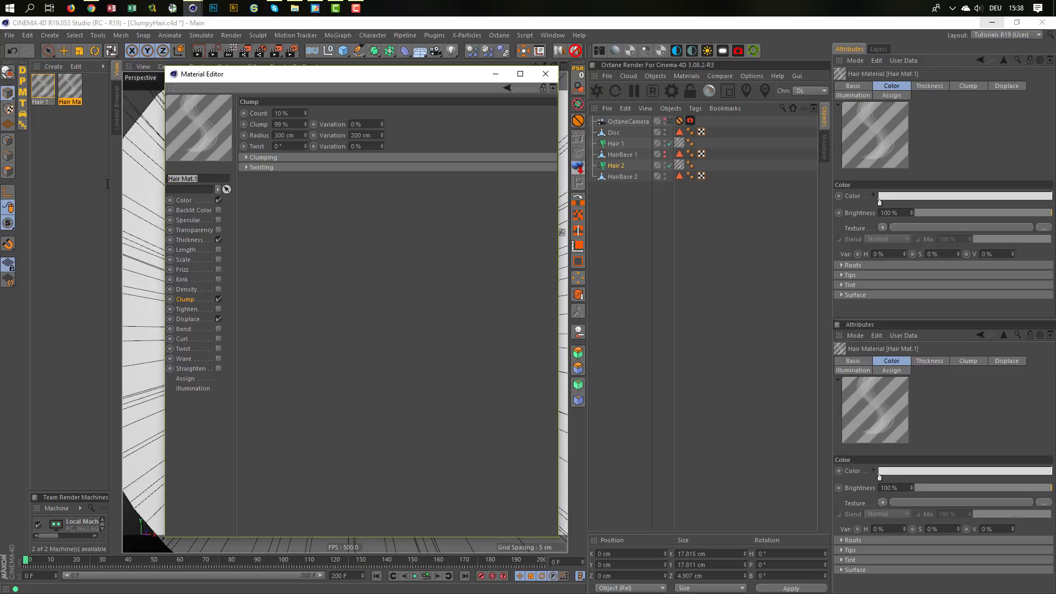
{"action": "type", "text": "Hair 2"}
{"action": "key", "text": "Return"}
{"action": "key", "text": "ctrl+s"}
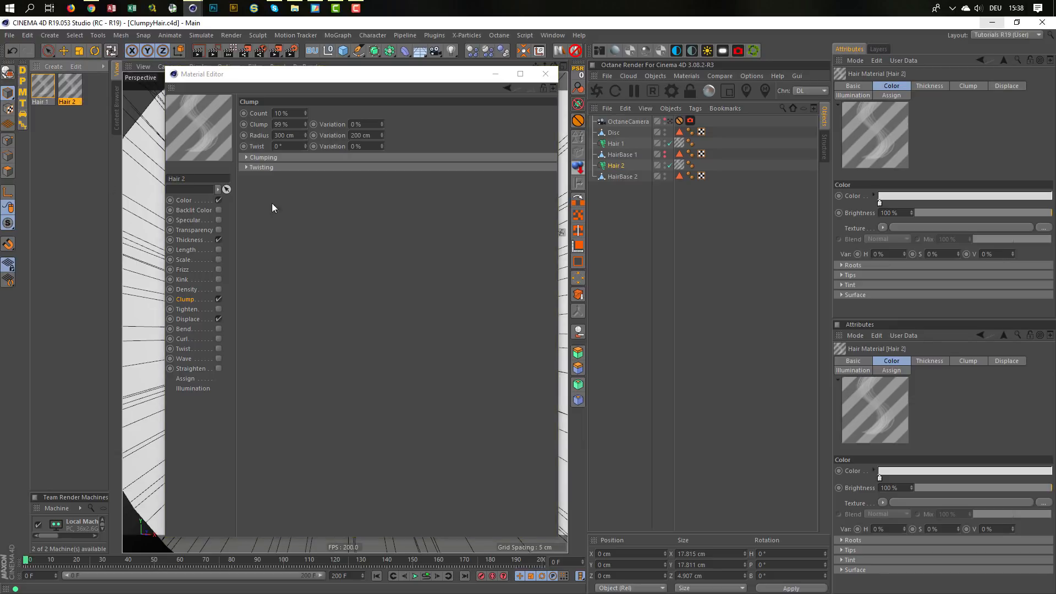
{"action": "left_click", "coordinate": [545, 74]}
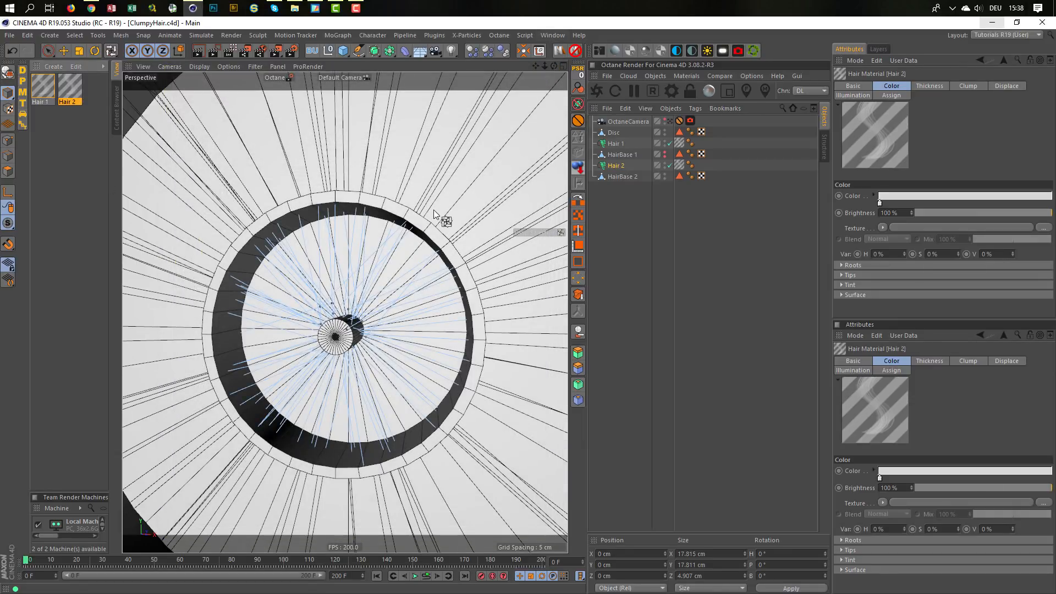
Step: Look through the OctaneCamera and start the Octane live render
{"action": "left_click", "coordinate": [669, 121]}
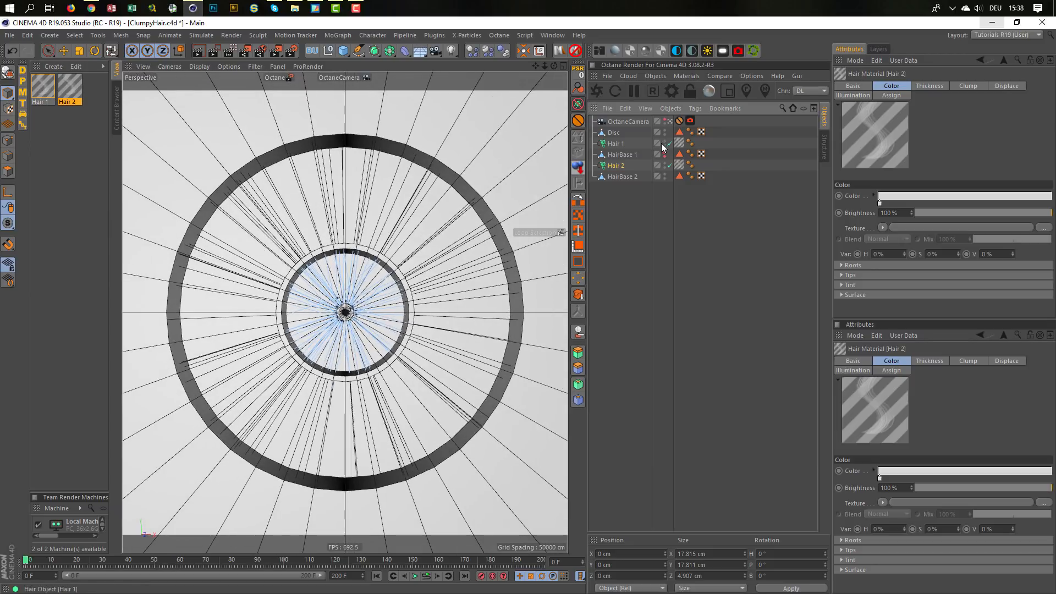
{"action": "left_click", "coordinate": [596, 90]}
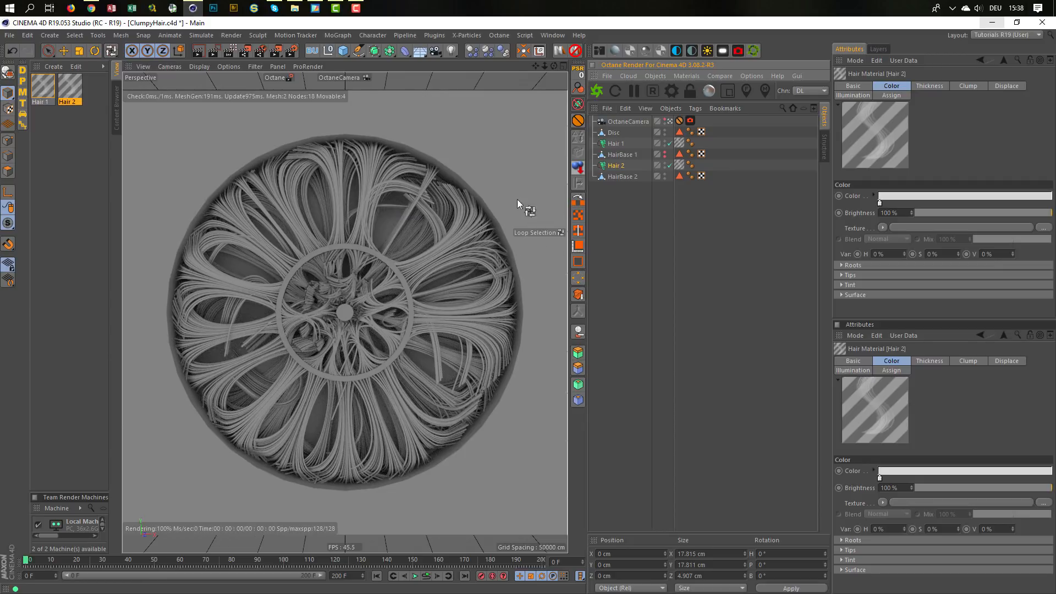
Step: Disable Displace in the Hair 2 material and assign the material to the Hair 2 object in place of its existing one
{"action": "double_click", "coordinate": [77, 93]}
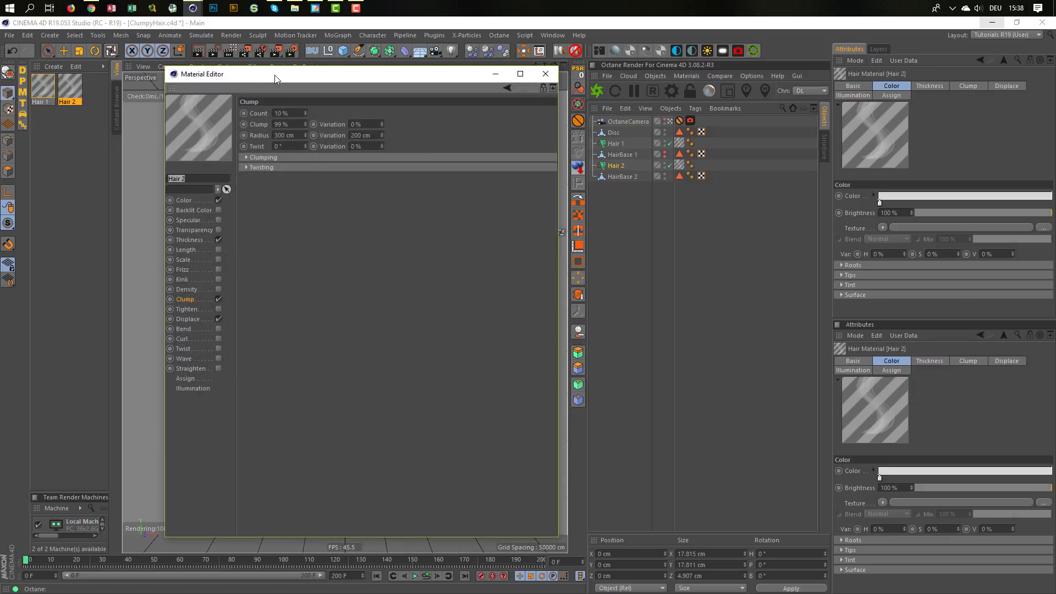
{"action": "left_click_drag", "start_coordinate": [275, 75], "coordinate": [738, 220]}
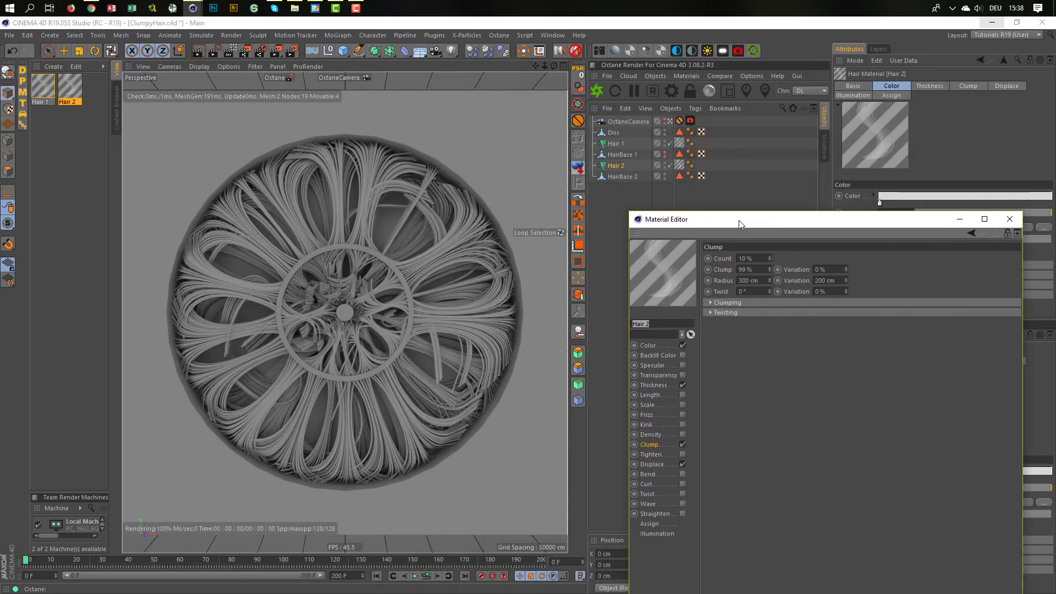
{"action": "left_click", "coordinate": [682, 464]}
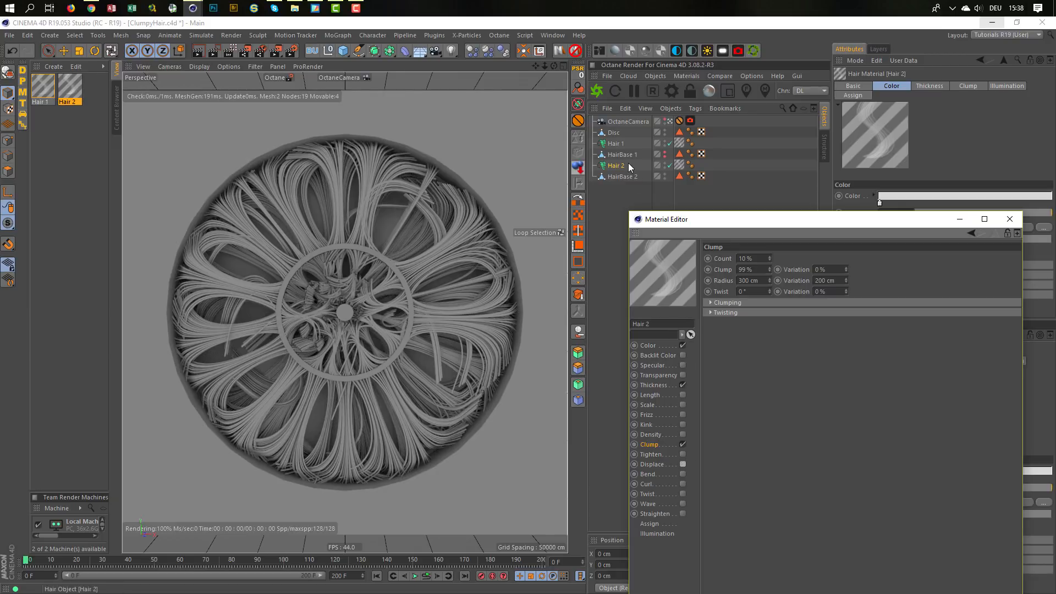
{"action": "left_click_drag", "start_coordinate": [73, 91], "coordinate": [68, 90]}
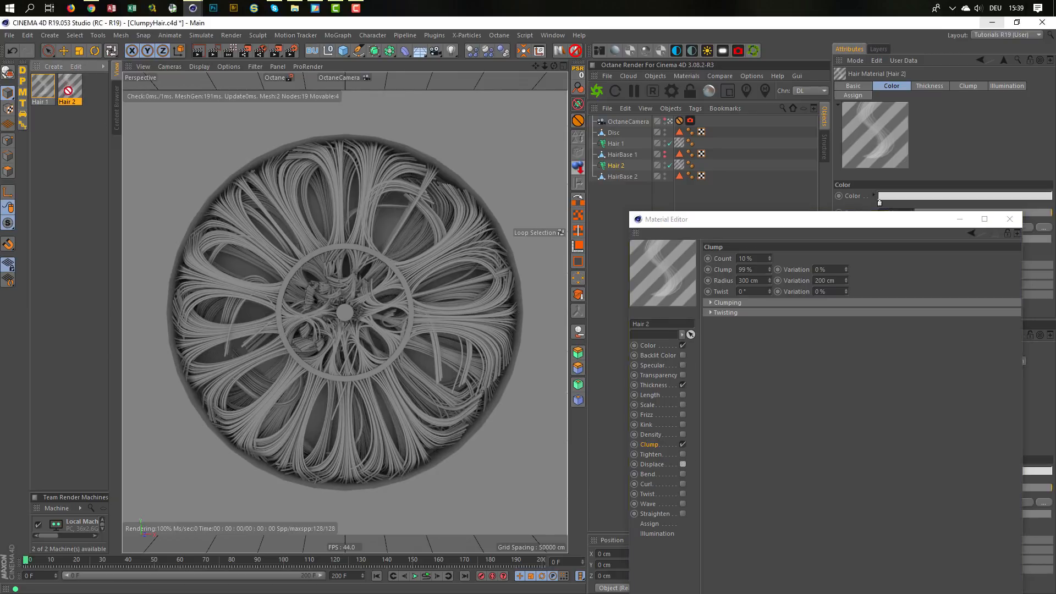
{"action": "left_click_drag", "start_coordinate": [315, 192], "coordinate": [680, 166]}
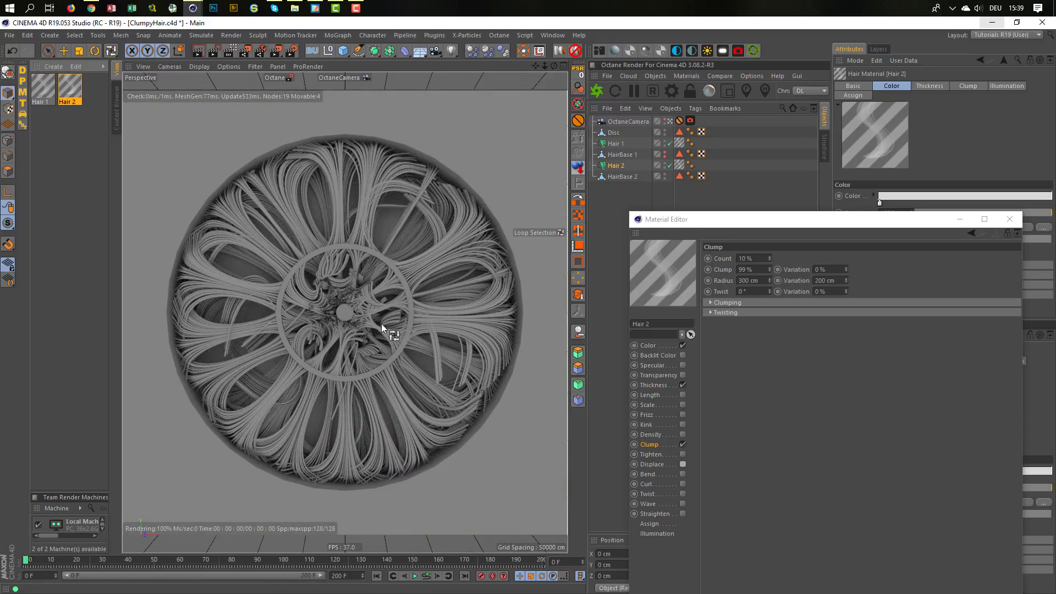
Step: Set the Hair 2 material's clump radius to 50 cm and its radius variation to 0 cm
{"action": "left_click", "coordinate": [655, 444]}
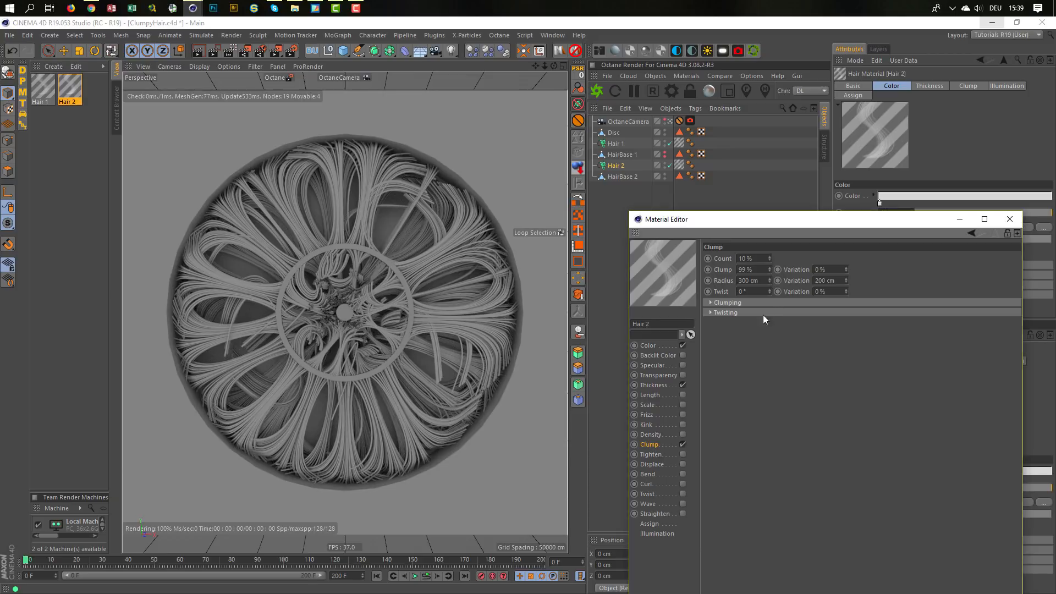
{"action": "left_click", "coordinate": [757, 280]}
{"action": "type", "text": "50"}
{"action": "key", "text": "Return"}
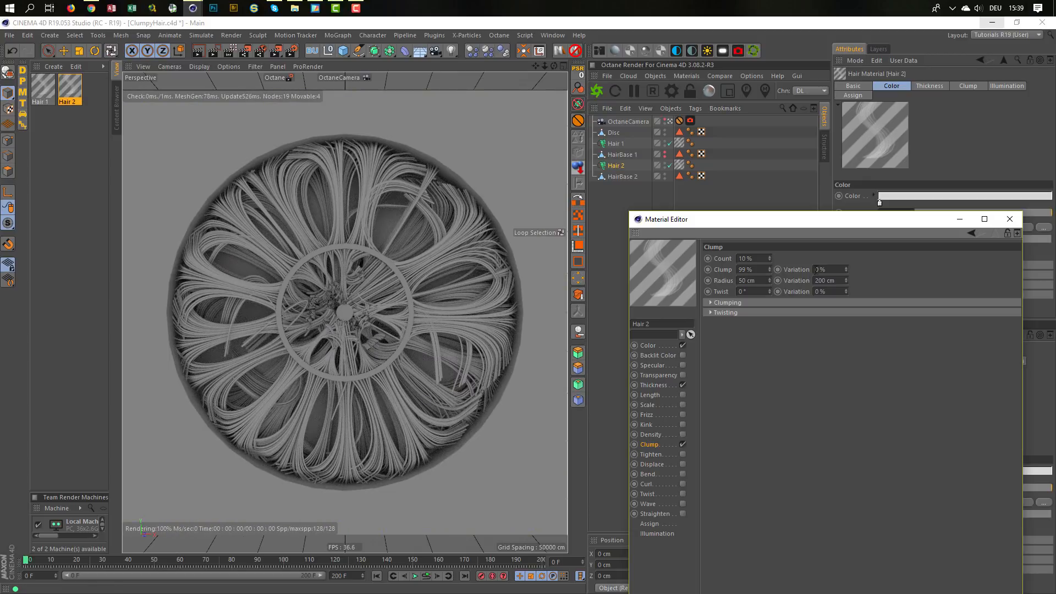
{"action": "left_click", "coordinate": [838, 280]}
{"action": "type", "text": "0"}
{"action": "key", "text": "Return"}
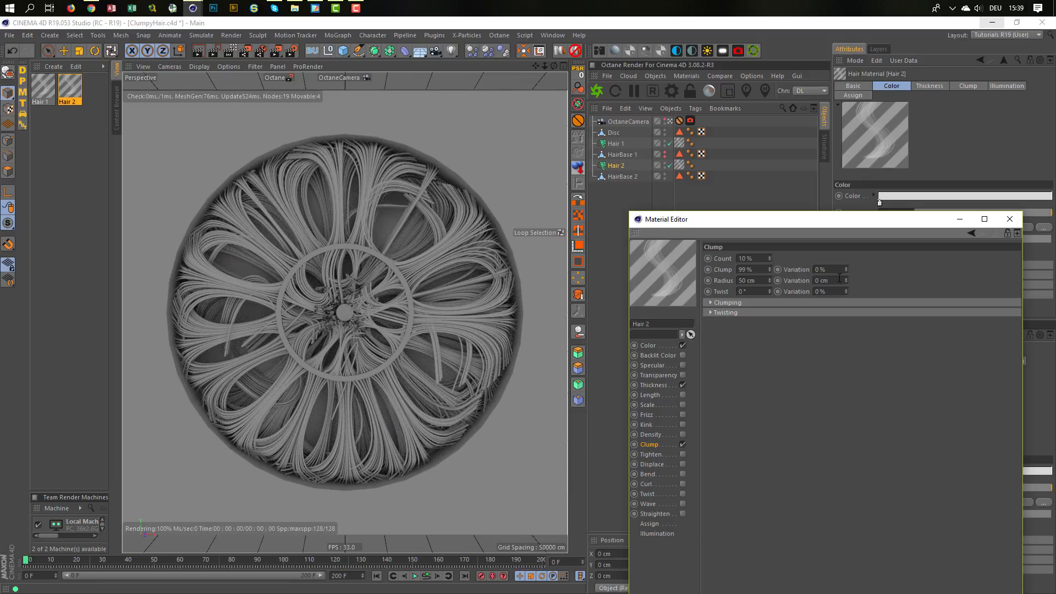
Step: Try a hair count of 3000 on the Hair 2 object and settle on 2000
{"action": "left_click", "coordinate": [759, 269]}
{"action": "left_click", "coordinate": [638, 164]}
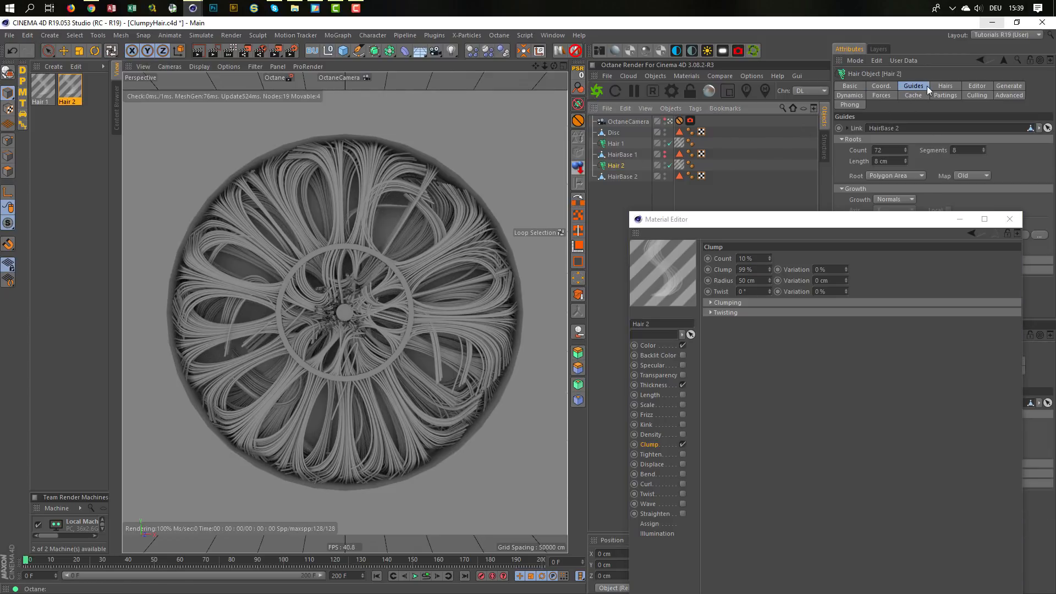
{"action": "left_click", "coordinate": [931, 86]}
{"action": "left_click", "coordinate": [887, 129]}
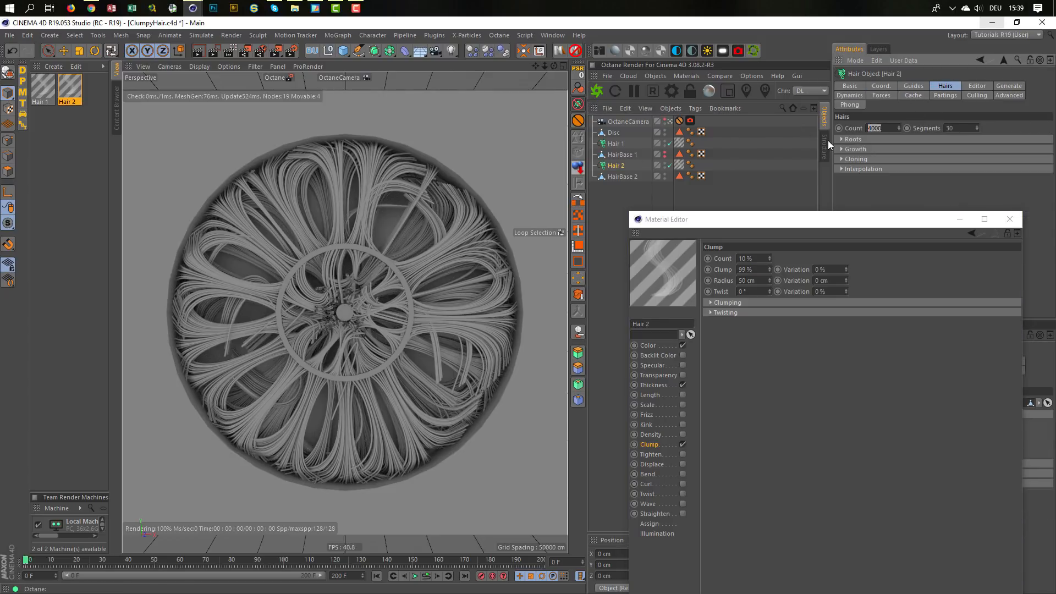
{"action": "type", "text": "3000"}
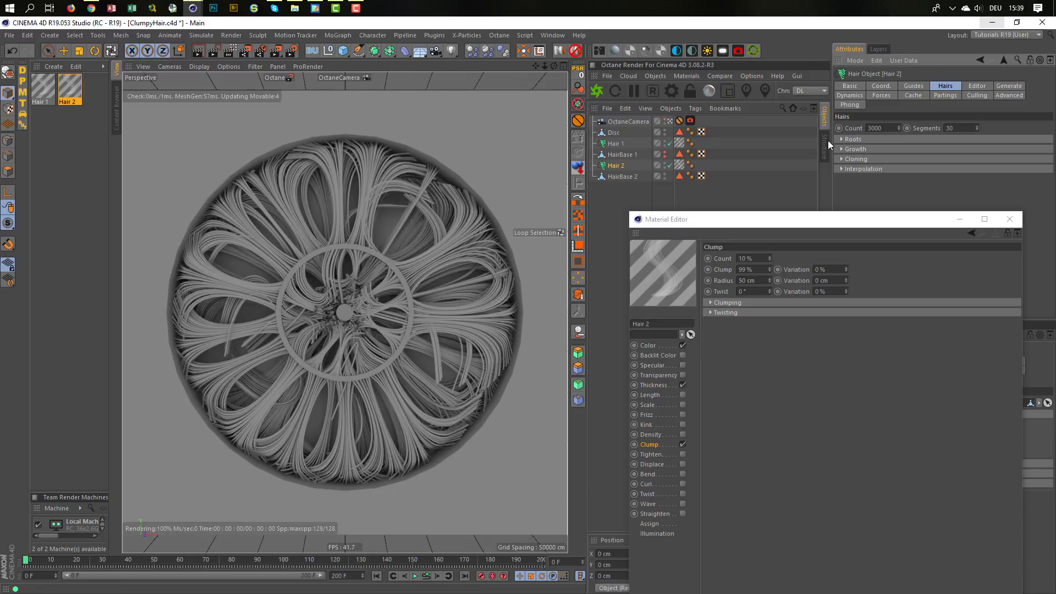
{"action": "key", "text": "Return"}
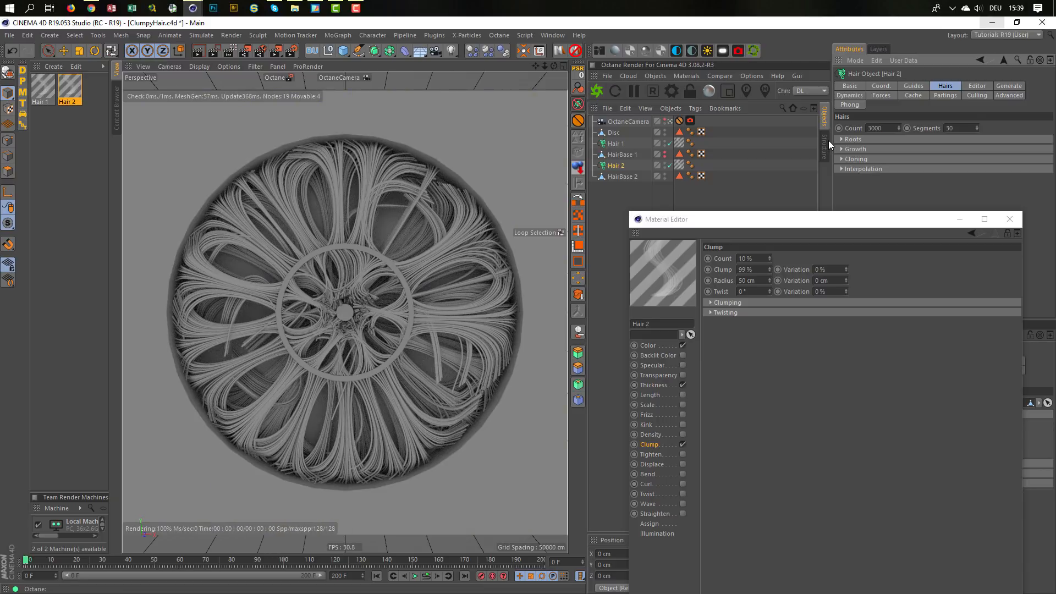
{"action": "left_click_drag", "start_coordinate": [883, 128], "coordinate": [834, 146]}
{"action": "type", "text": "2000"}
{"action": "key", "text": "Return"}
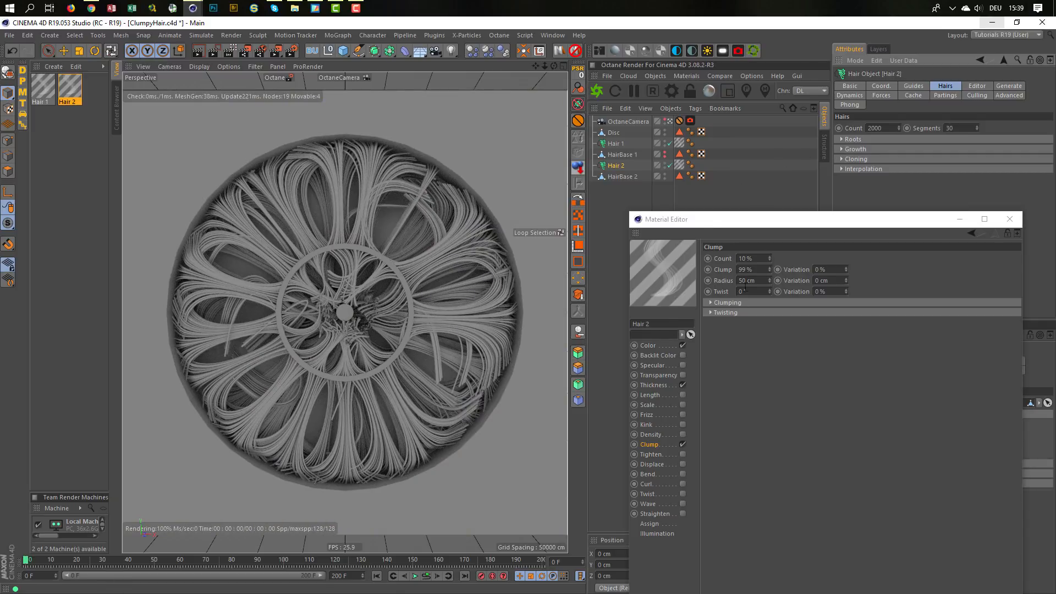
Step: Set the Hair 2 material's clump amount to 50%
{"action": "left_click", "coordinate": [754, 269]}
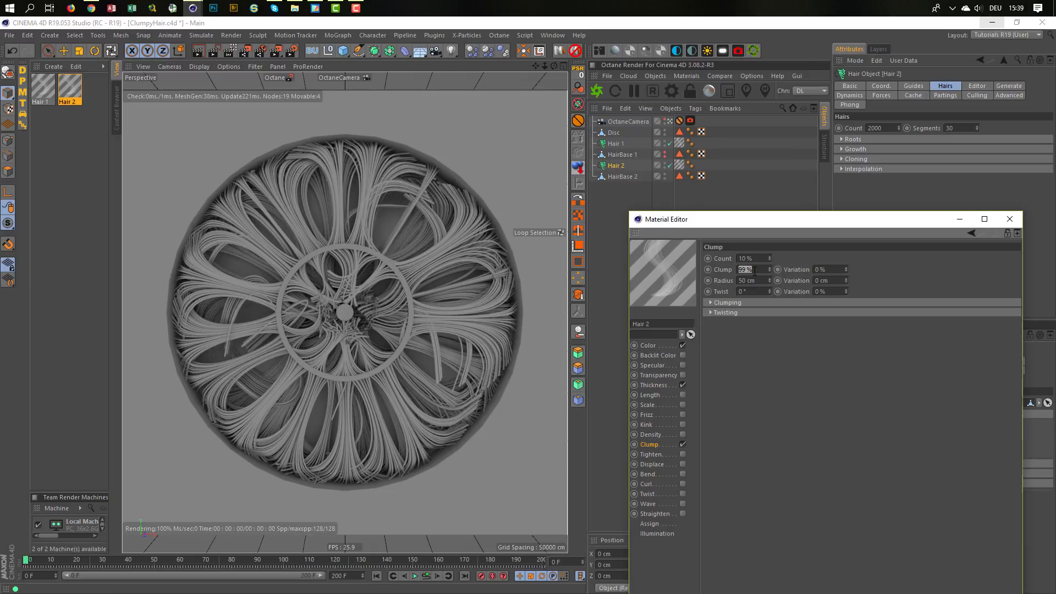
{"action": "type", "text": "50"}
{"action": "key", "text": "Return"}
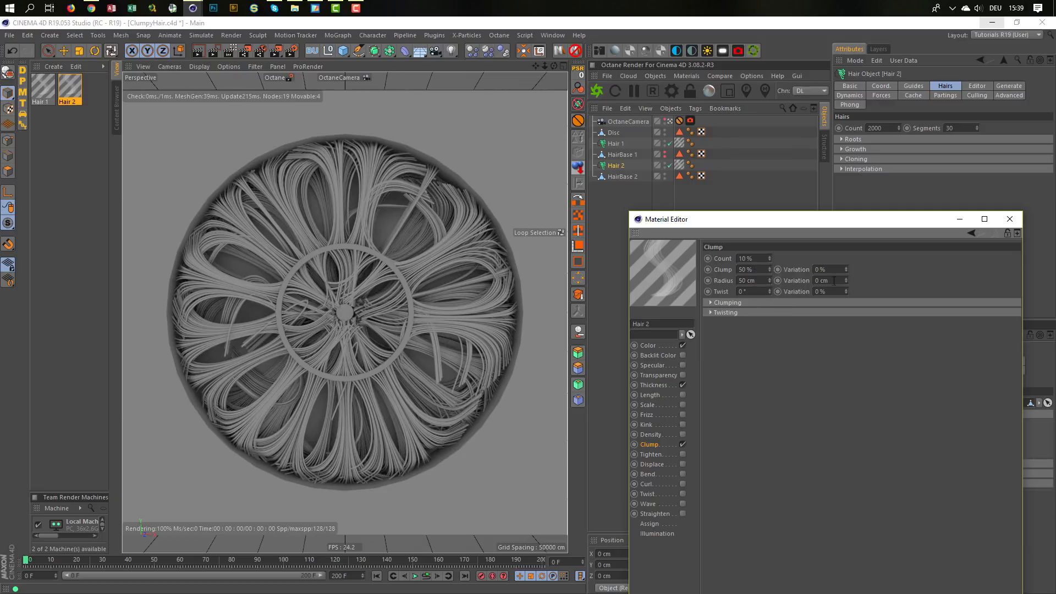
Step: Set the Hair 2 material's root and tip thickness to 0.1 cm
{"action": "left_click", "coordinate": [663, 385]}
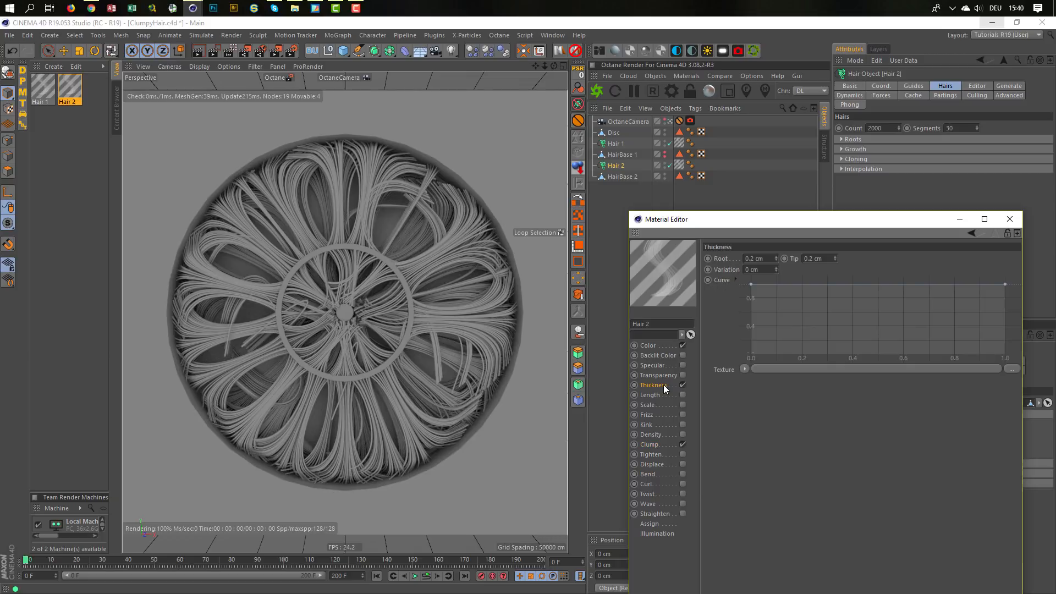
{"action": "left_click", "coordinate": [759, 259]}
{"action": "type", "text": ",1"}
{"action": "key", "text": "Tab"}
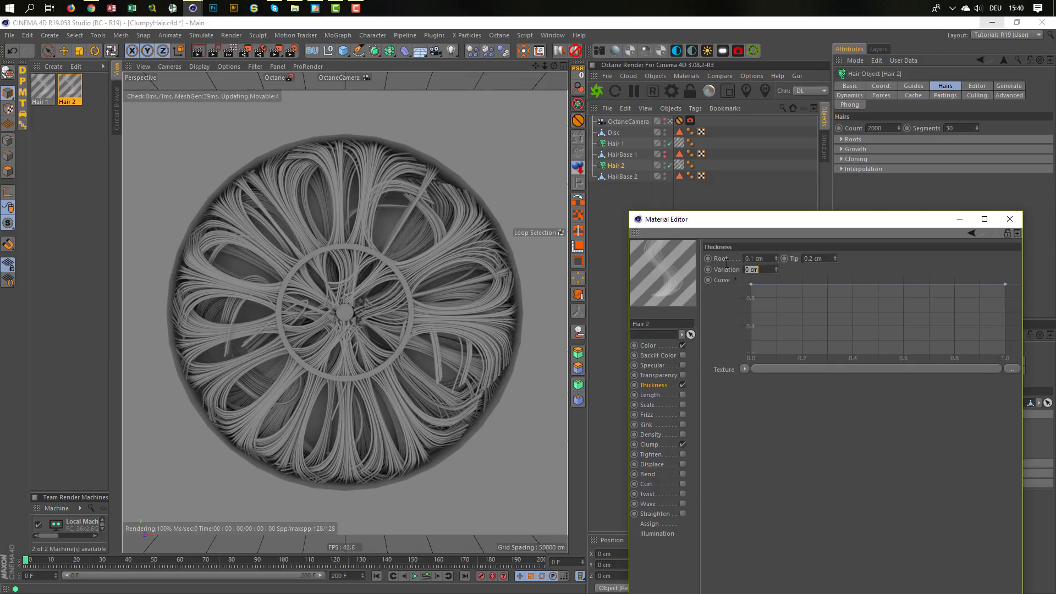
{"action": "type", "text": ",1"}
{"action": "key", "text": "Return"}
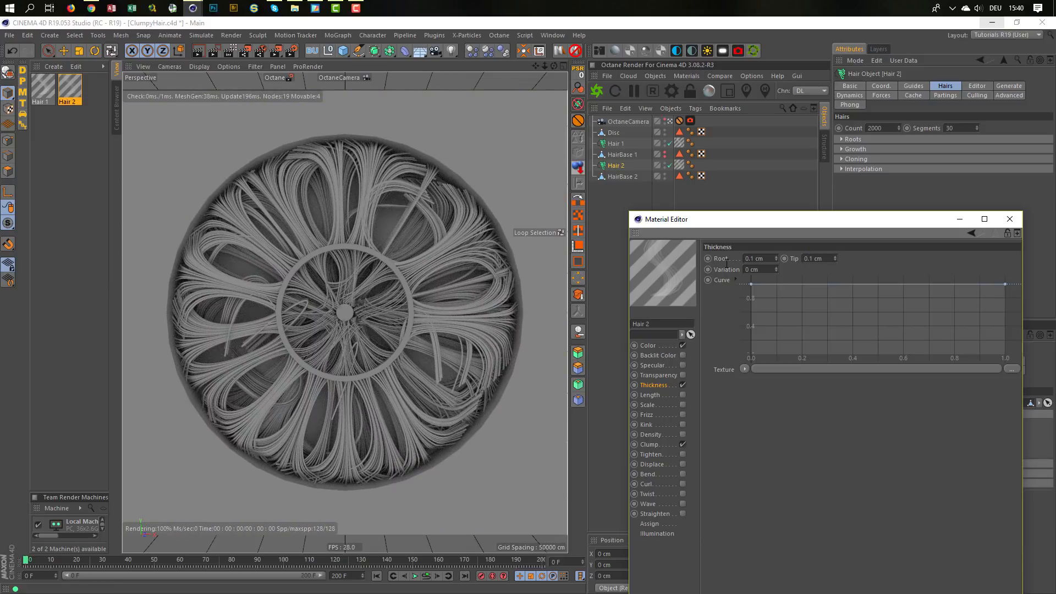
Step: Restore the Hair 2 material's root and tip thickness to 0.2 cm
{"action": "double_click", "coordinate": [761, 258]}
{"action": "type", "text": ",2"}
{"action": "key", "text": "Tab"}
{"action": "type", "text": ",2"}
{"action": "key", "text": "Return"}
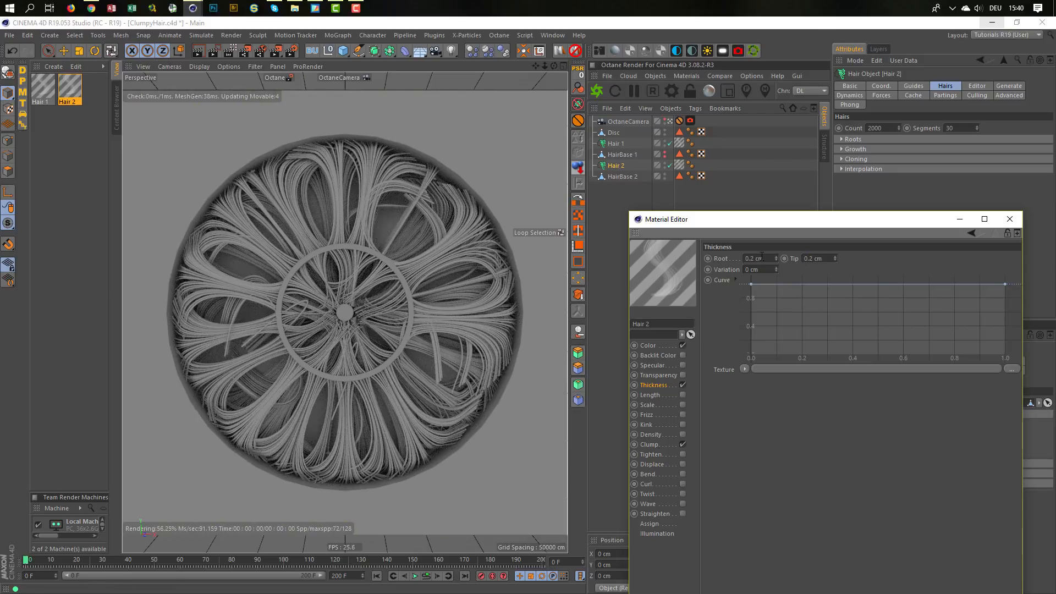
Step: Reset the Clump curve of the Hair 2 material to its default and set the clump amount to 90%
{"action": "left_click", "coordinate": [649, 445]}
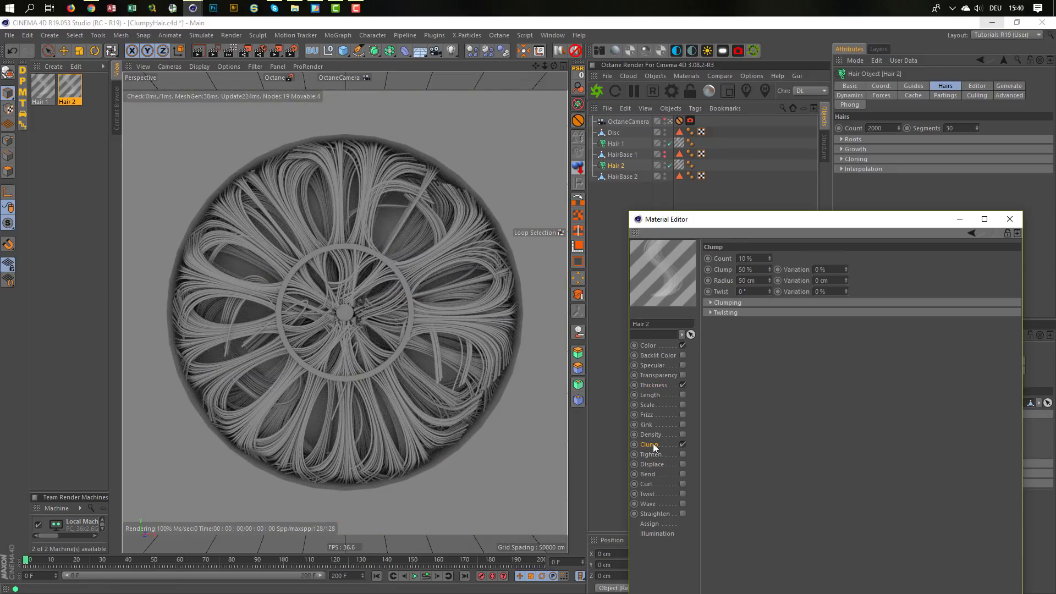
{"action": "left_click", "coordinate": [729, 302]}
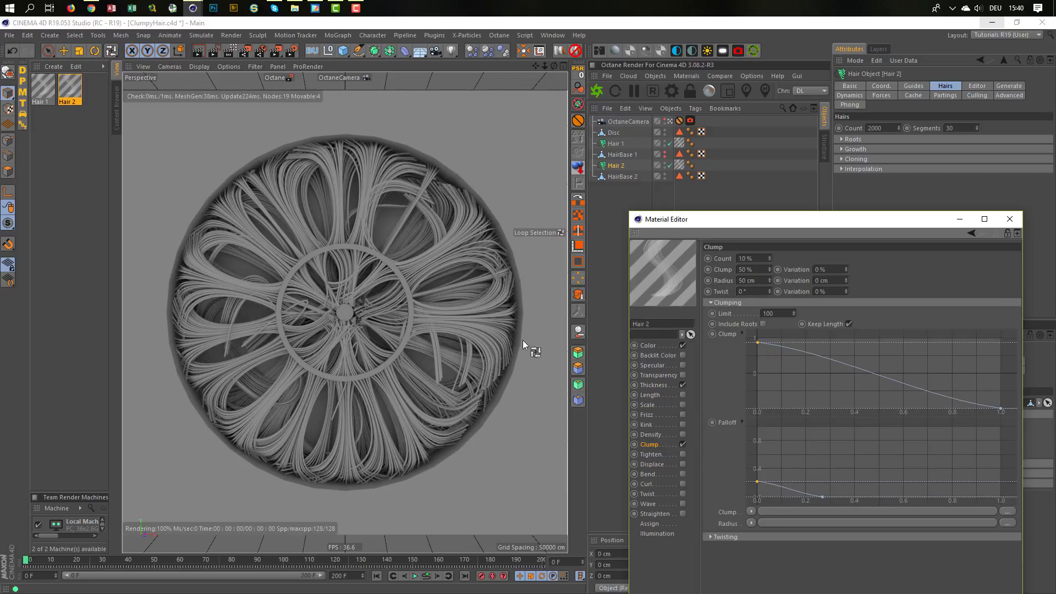
{"action": "right_click", "coordinate": [731, 333]}
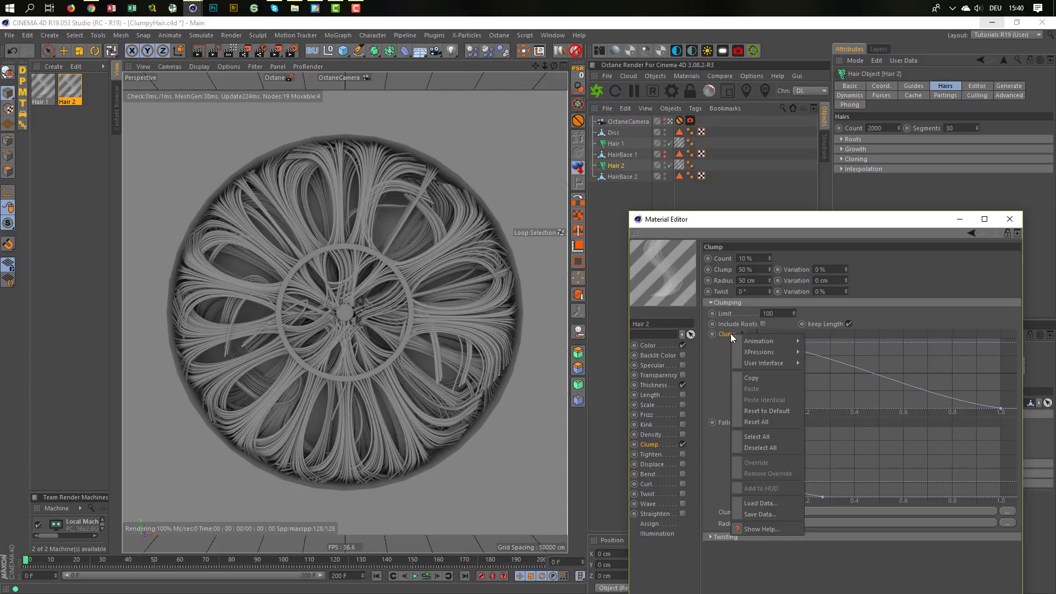
{"action": "left_click", "coordinate": [755, 411]}
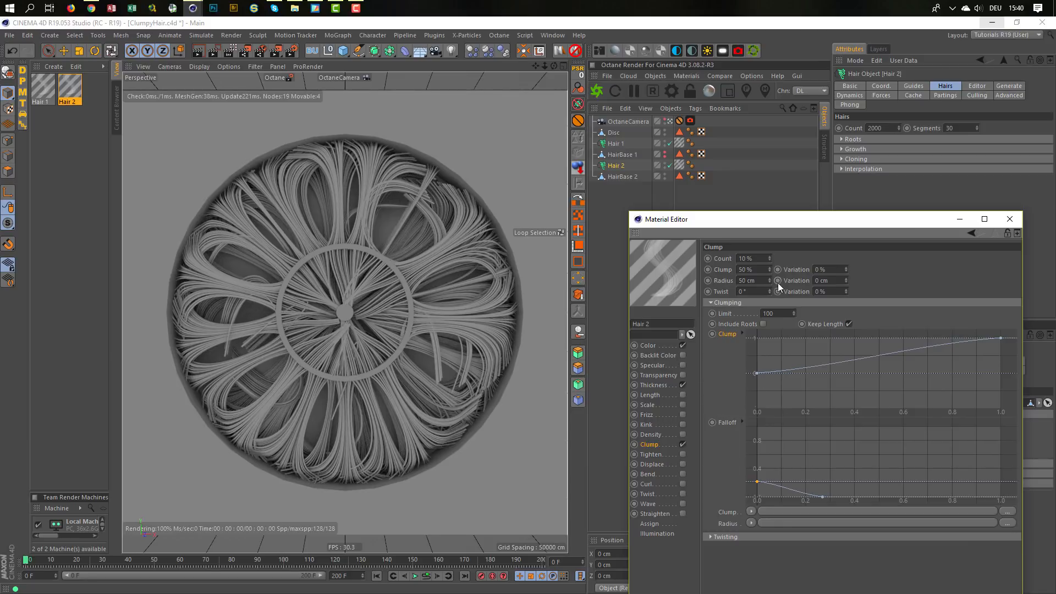
{"action": "left_click_drag", "start_coordinate": [762, 270], "coordinate": [714, 281]}
{"action": "type", "text": "90"}
{"action": "key", "text": "Return"}
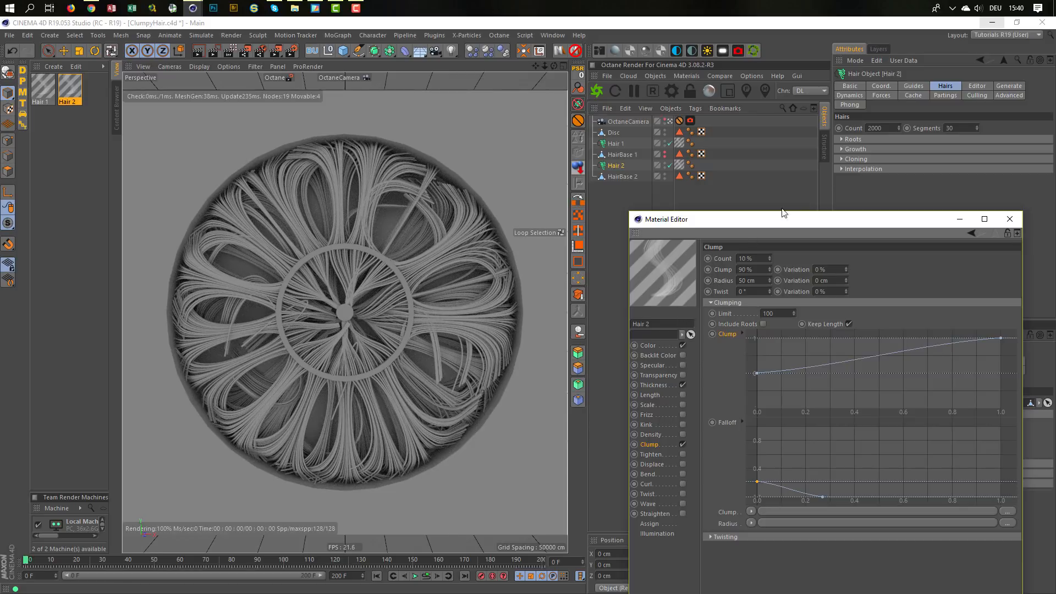
Step: Set the Hair 2 object's guide length to 9 cm, then leave the OctaneCamera view to inspect the hair ends around the central hub
{"action": "left_click", "coordinate": [904, 88]}
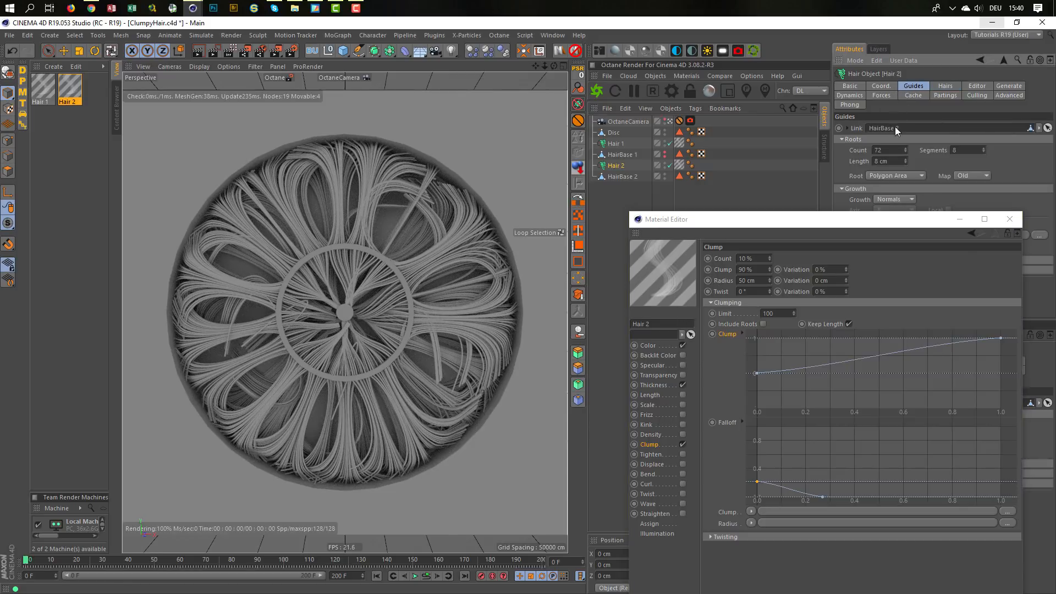
{"action": "left_click", "coordinate": [905, 159]}
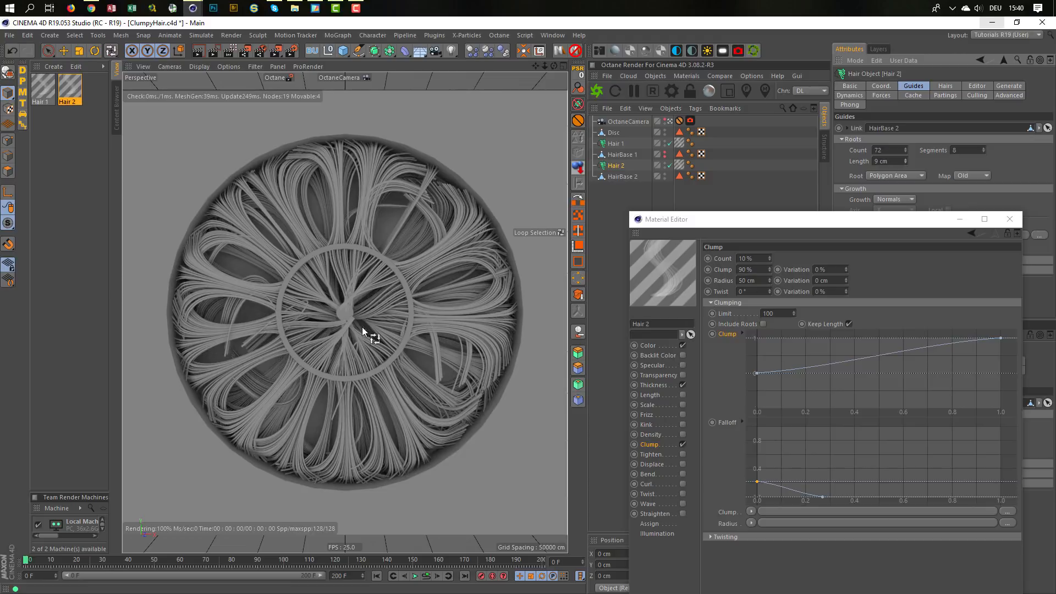
{"action": "left_click", "coordinate": [670, 121]}
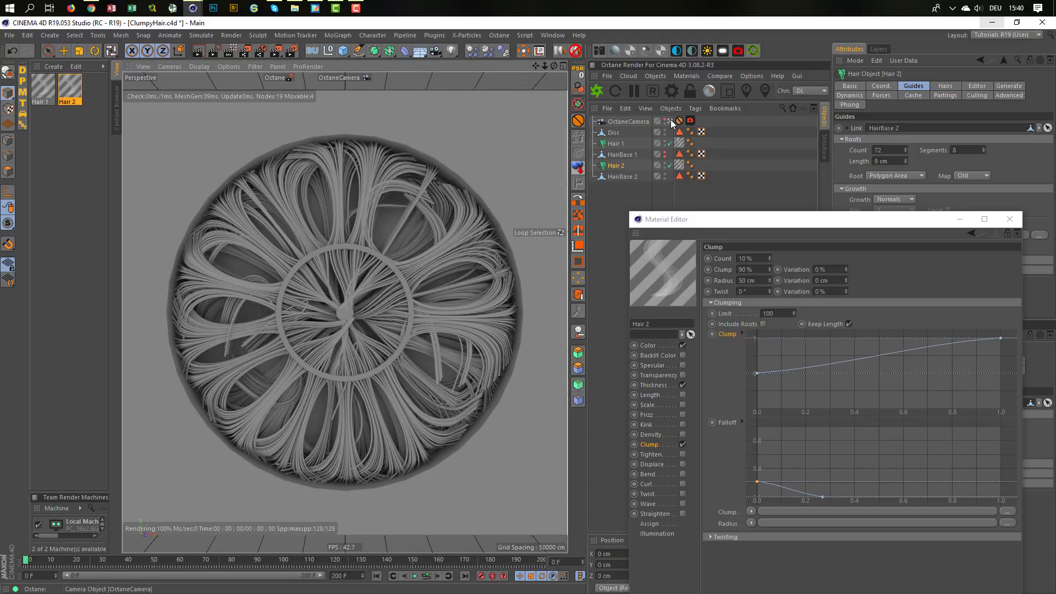
{"action": "scroll", "coordinate": [338, 313], "scroll_direction": "up", "scroll_amount": 5}
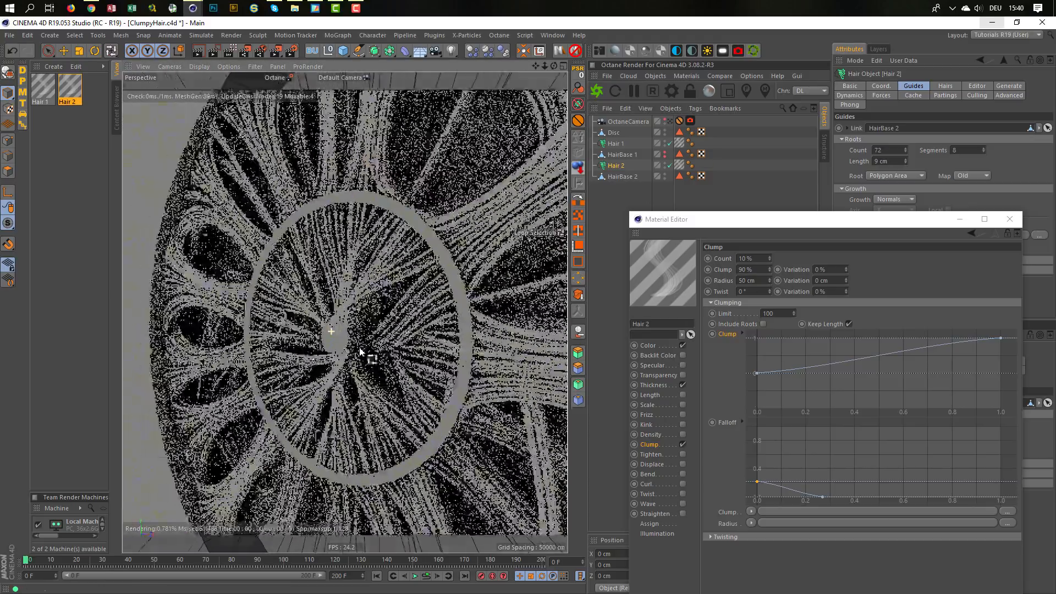
{"action": "scroll", "coordinate": [337, 336], "scroll_direction": "up", "scroll_amount": 5}
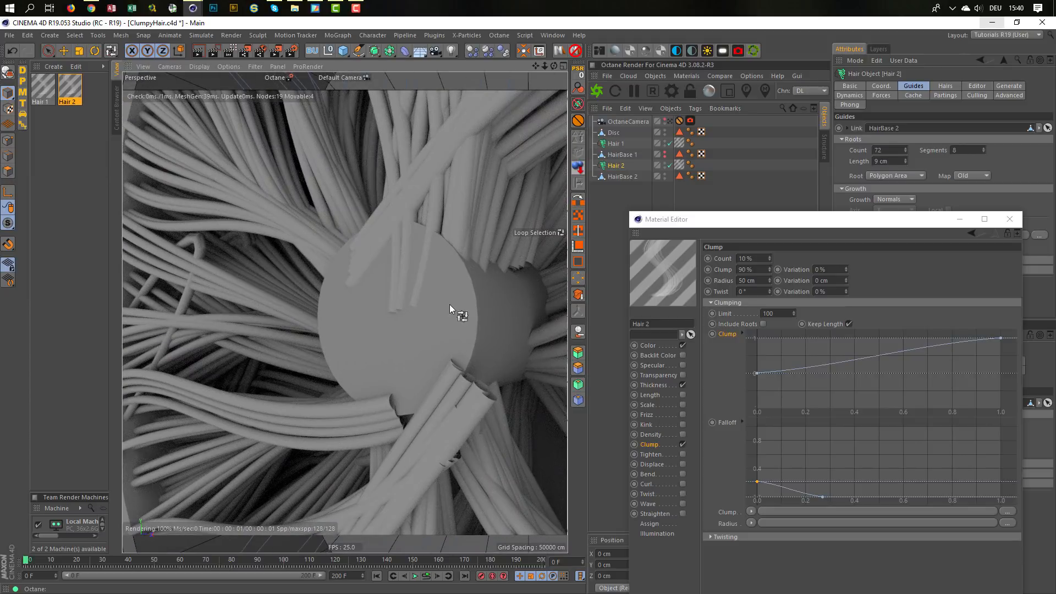
{"action": "right_click_drag", "start_coordinate": [450, 305], "coordinate": [334, 318], "text": "alt"}
{"action": "left_click_drag", "start_coordinate": [429, 308], "coordinate": [460, 303], "text": "alt"}
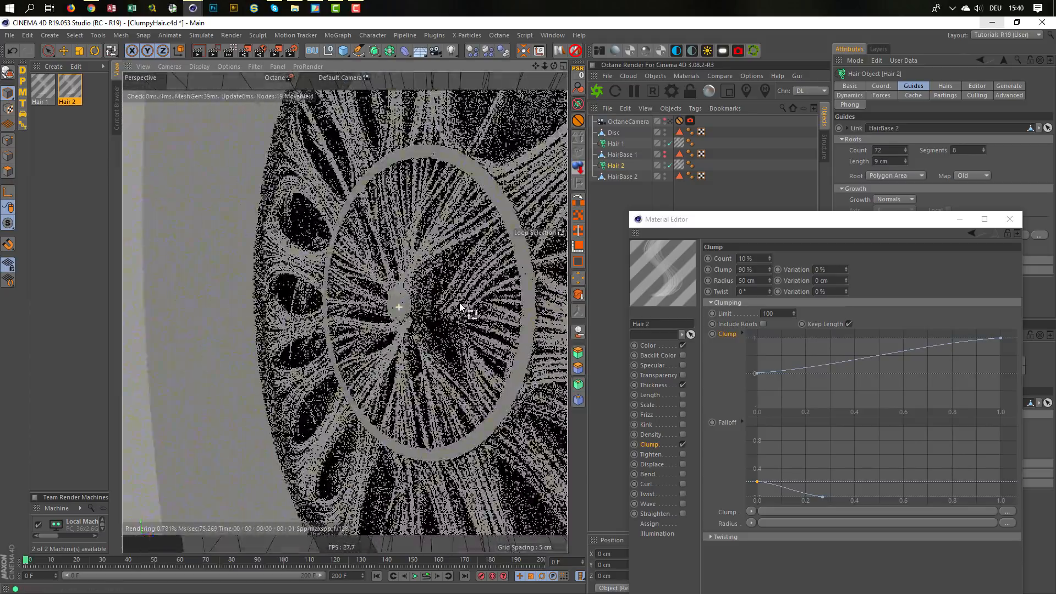
Step: Enable Displace in the Hair 2 material and inspect the inner hair ring from the side and front
{"action": "left_click", "coordinate": [683, 464]}
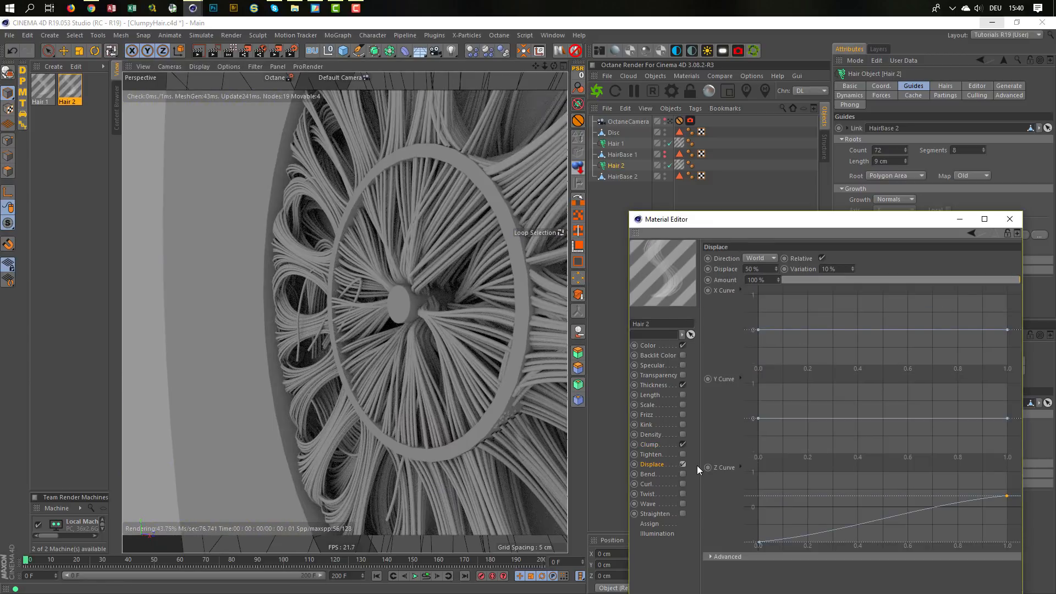
{"action": "left_click_drag", "start_coordinate": [430, 313], "coordinate": [510, 341], "text": "alt"}
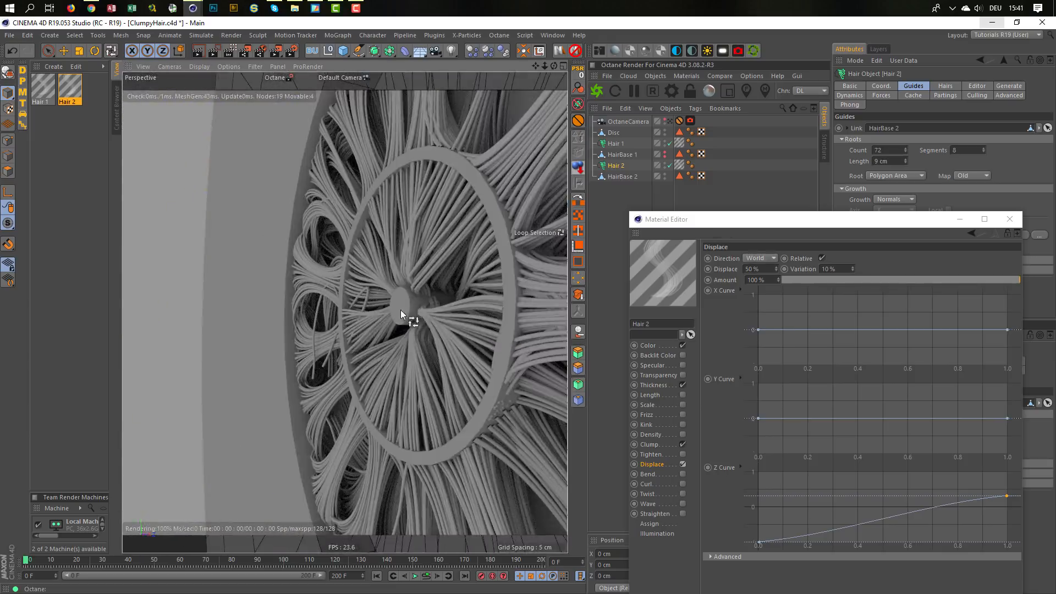
{"action": "left_click_drag", "start_coordinate": [401, 309], "coordinate": [394, 322], "text": "alt"}
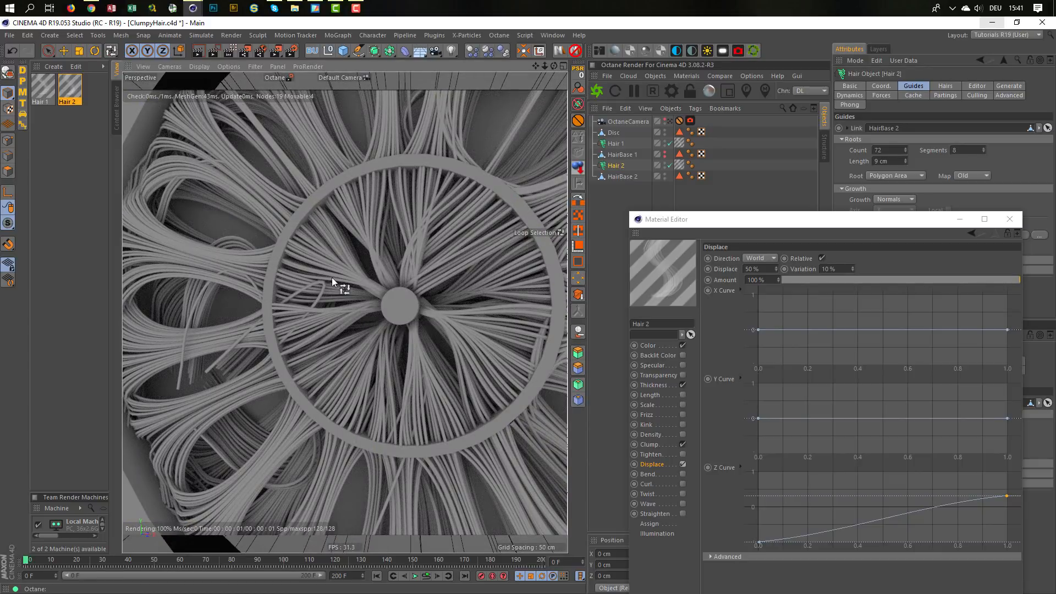
{"action": "left_click_drag", "start_coordinate": [361, 301], "coordinate": [388, 304], "text": "alt"}
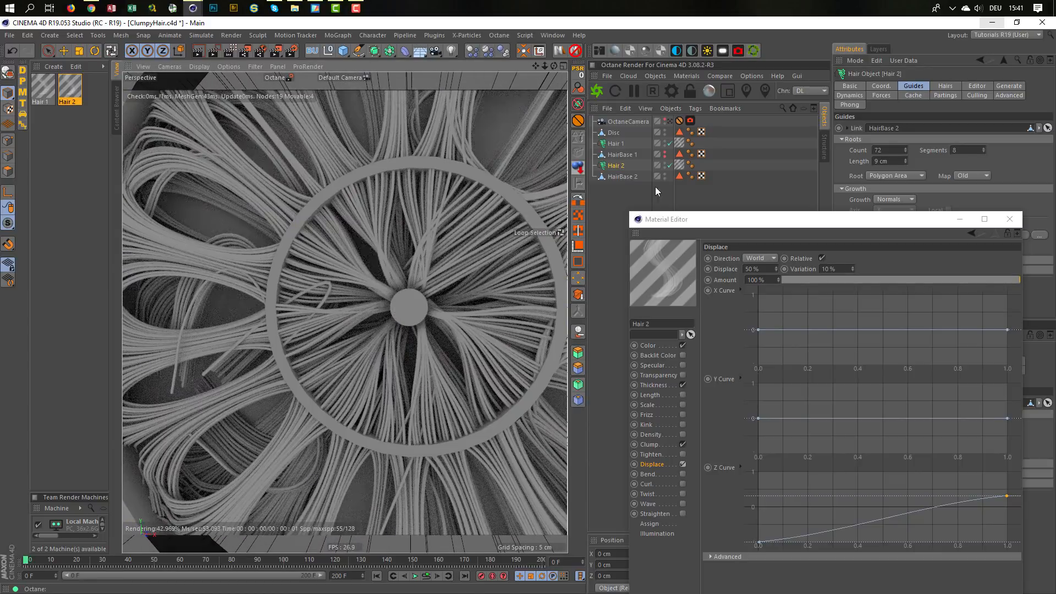
{"action": "middle_click_drag", "start_coordinate": [490, 254], "coordinate": [435, 247], "text": "alt"}
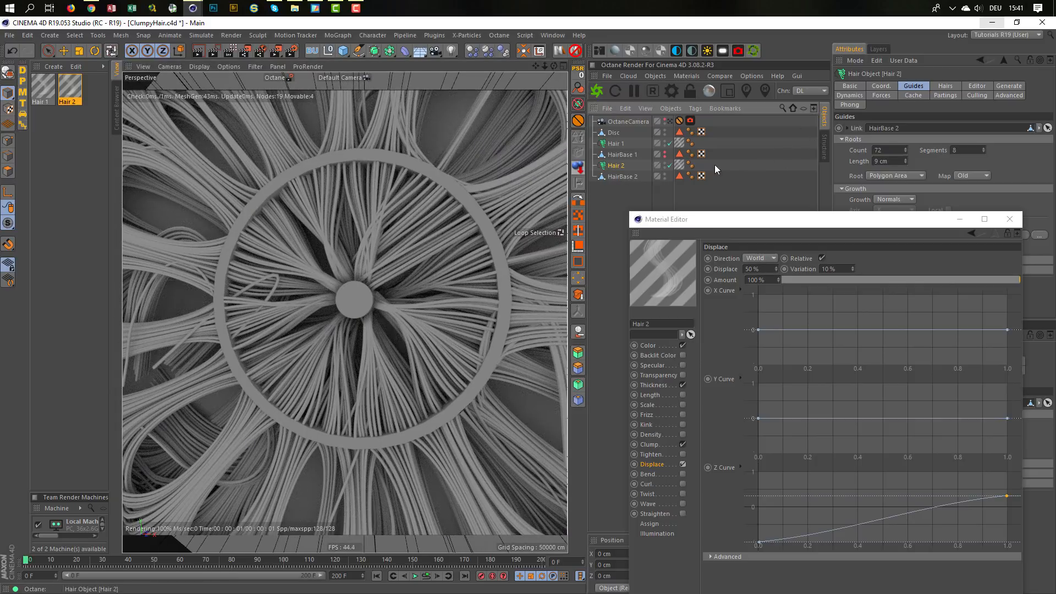
Step: Step the Hair 2 object's seed up to 828456 to vary the inner clump arrangement
{"action": "left_click", "coordinate": [1011, 96]}
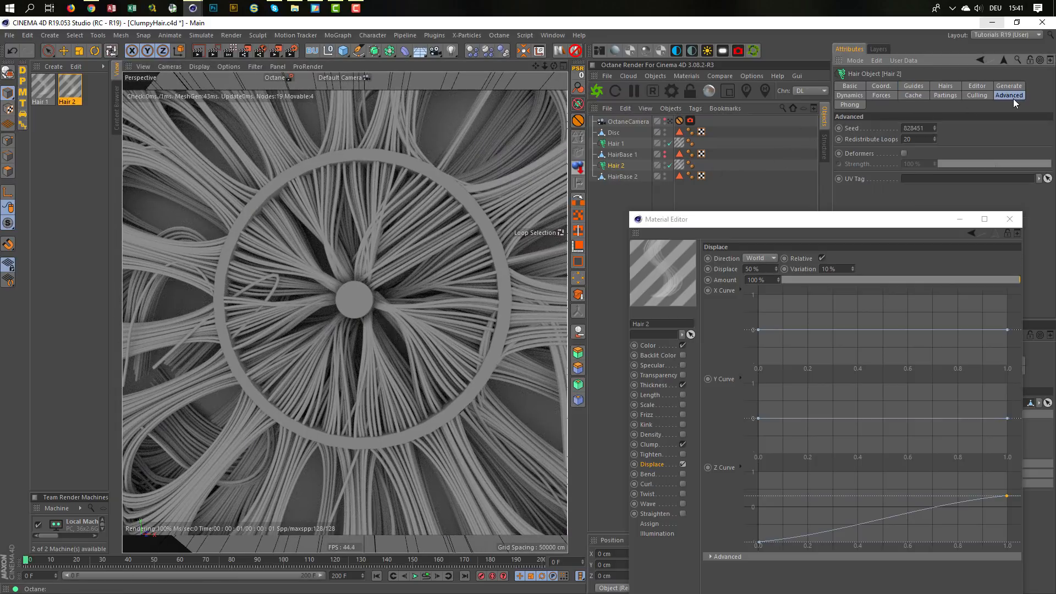
{"action": "left_click", "coordinate": [934, 125]}
{"action": "left_click", "coordinate": [935, 125]}
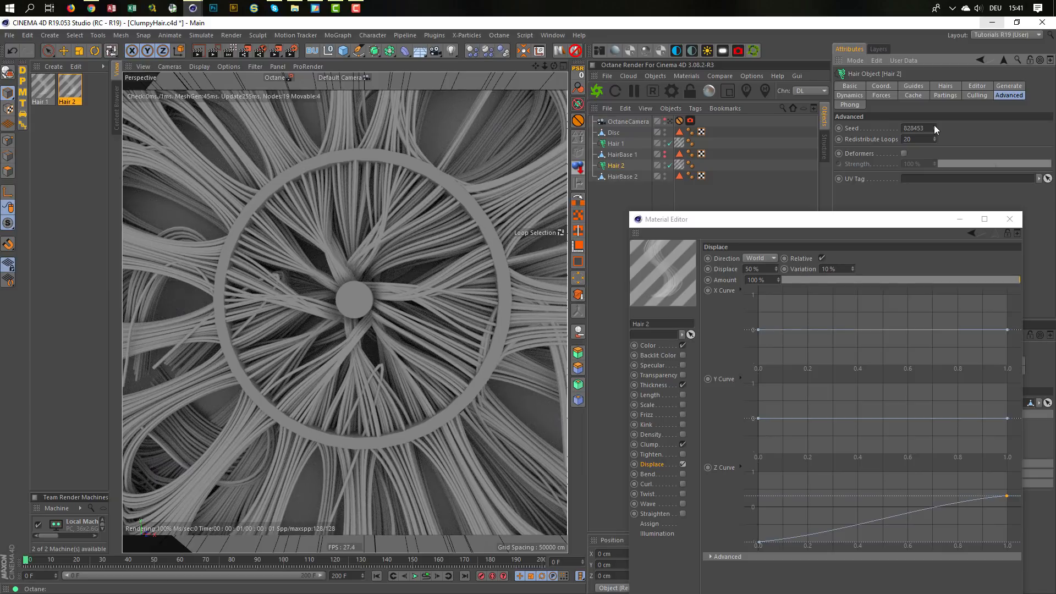
{"action": "left_click", "coordinate": [934, 125]}
{"action": "left_click", "coordinate": [934, 125]}
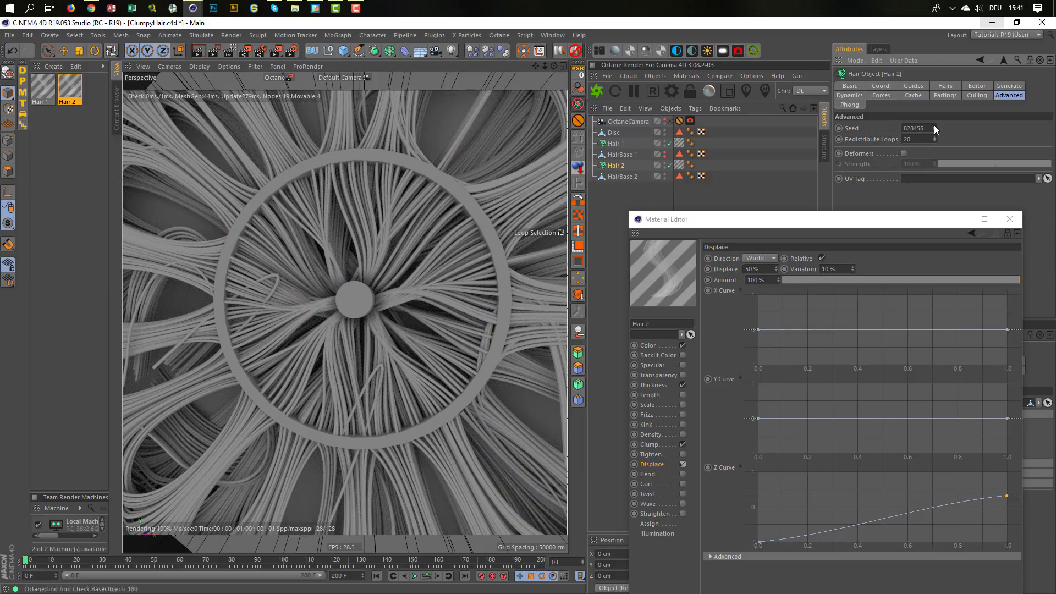
{"action": "left_click", "coordinate": [935, 125]}
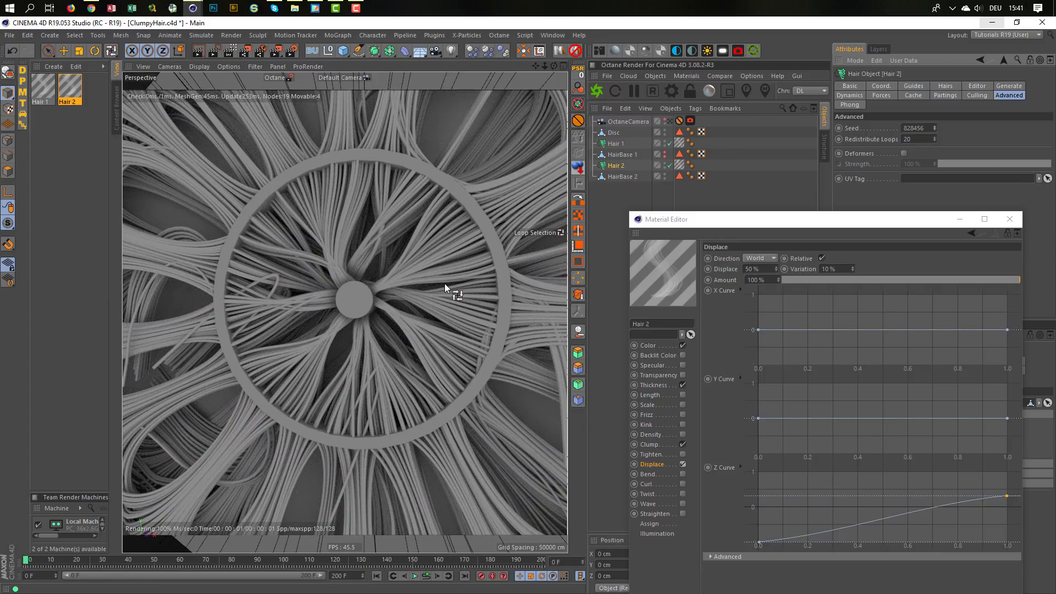
Step: Step the Hair 1 object's seed up to 828455 to vary the outer ring's clumps, with the whole disc in view
{"action": "left_click", "coordinate": [618, 143]}
{"action": "left_click_drag", "start_coordinate": [927, 128], "coordinate": [868, 161]}
{"action": "left_click", "coordinate": [925, 129]}
{"action": "right_click_drag", "start_coordinate": [388, 262], "coordinate": [338, 279], "text": "alt"}
{"action": "middle_click_drag", "start_coordinate": [338, 280], "coordinate": [308, 302], "text": "alt"}
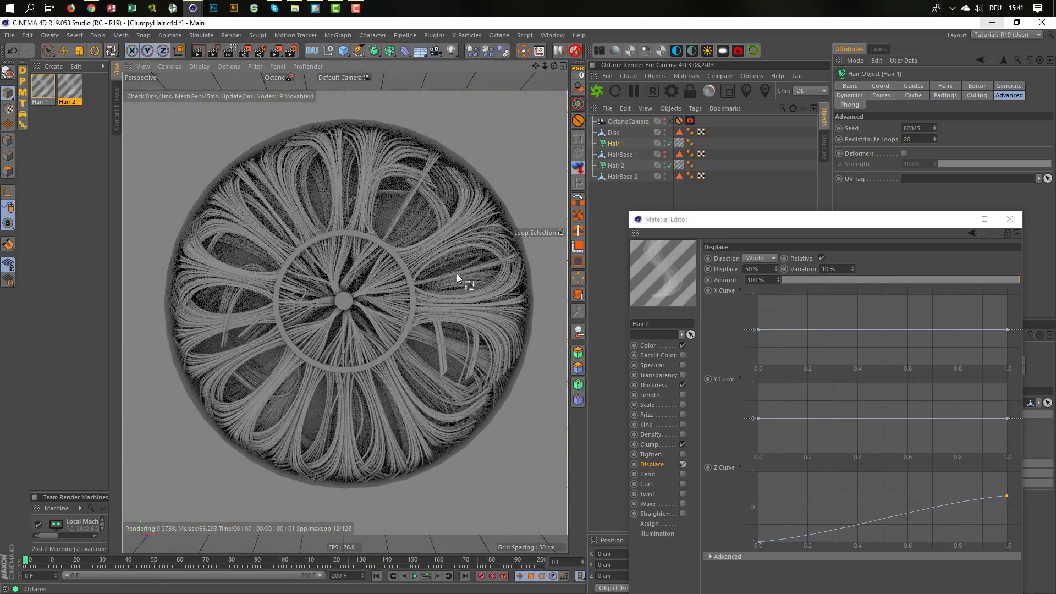
{"action": "left_click", "coordinate": [935, 126]}
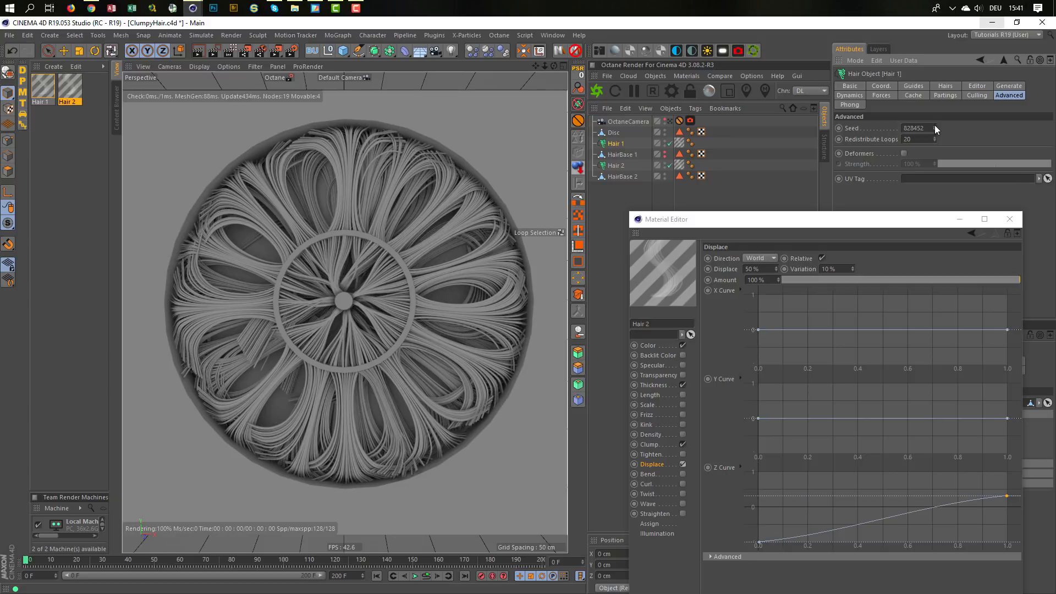
{"action": "left_click", "coordinate": [936, 126]}
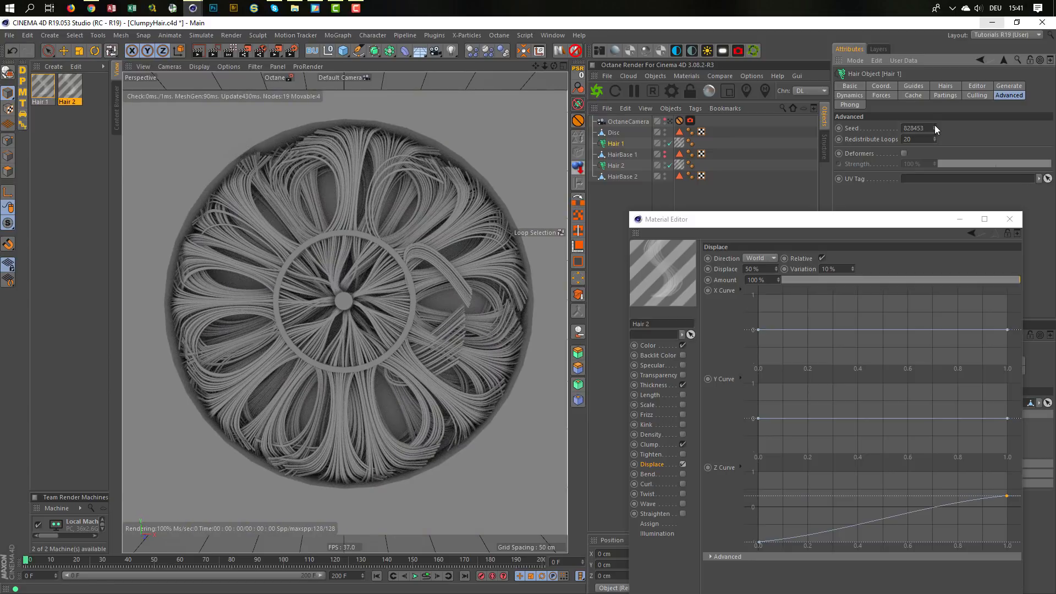
{"action": "left_click", "coordinate": [935, 125]}
{"action": "left_click", "coordinate": [935, 126]}
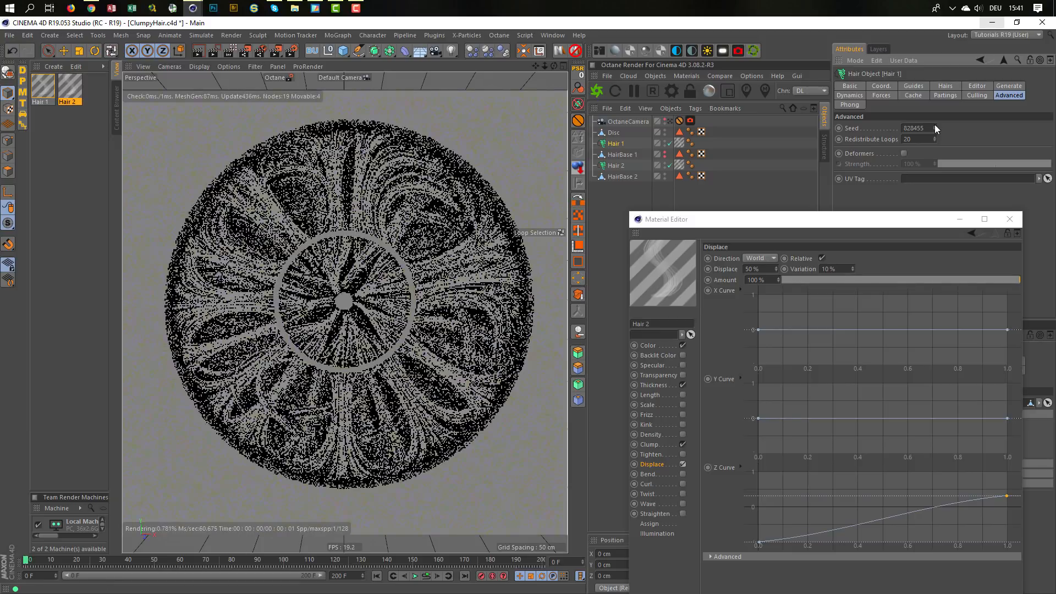
Step: Step the Hair 1 object's seed up to 828457, then save the scene and close the Hair 2 material settings
{"action": "left_click", "coordinate": [936, 125]}
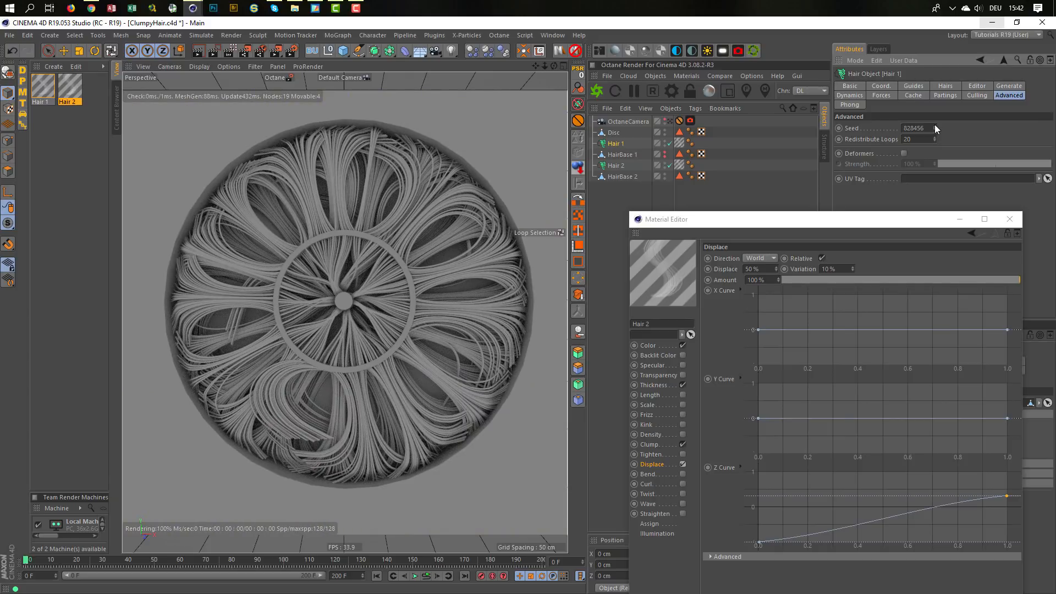
{"action": "left_click", "coordinate": [936, 125]}
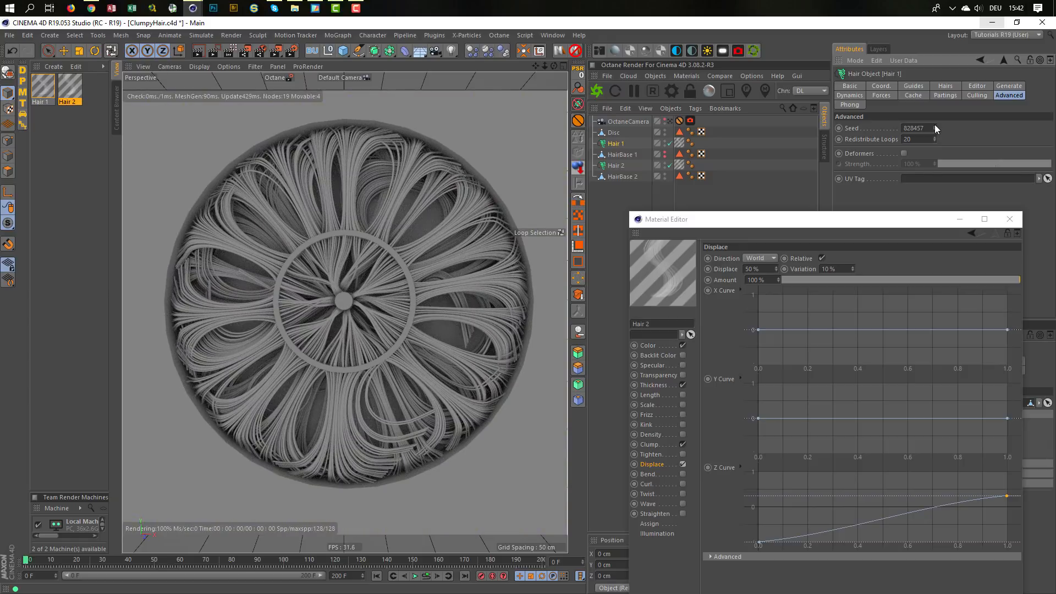
{"action": "key", "text": "ctrl+s"}
{"action": "left_click", "coordinate": [1009, 219]}
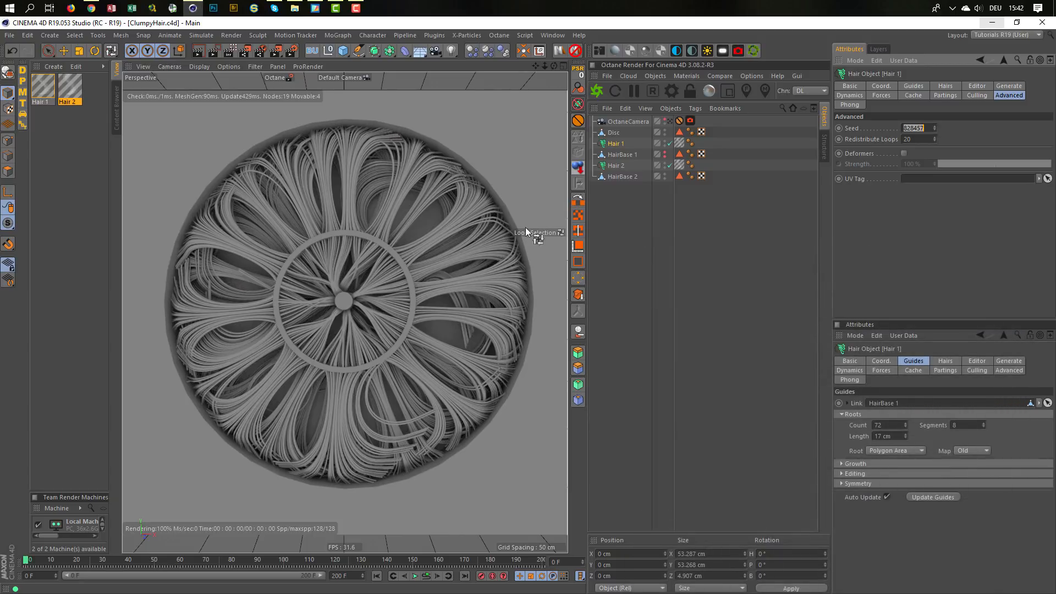
Step: Disable the Hair 1 and Hair 2 objects and stop the Octane live render to expose the bare disc geometry
{"action": "left_click", "coordinate": [669, 143]}
{"action": "left_click", "coordinate": [669, 165]}
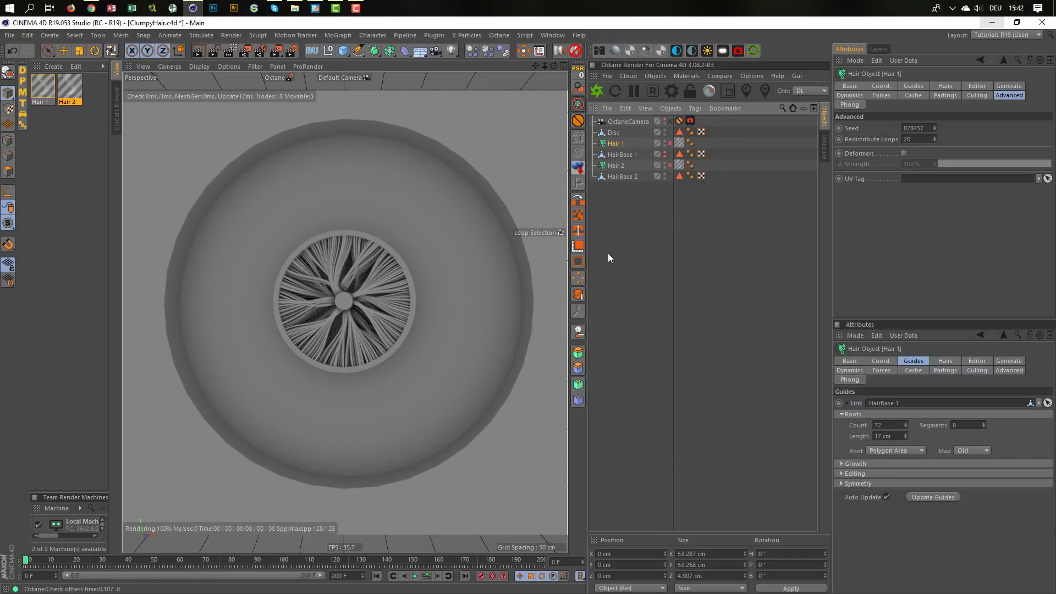
{"action": "left_click", "coordinate": [652, 90]}
{"action": "left_click", "coordinate": [638, 247]}
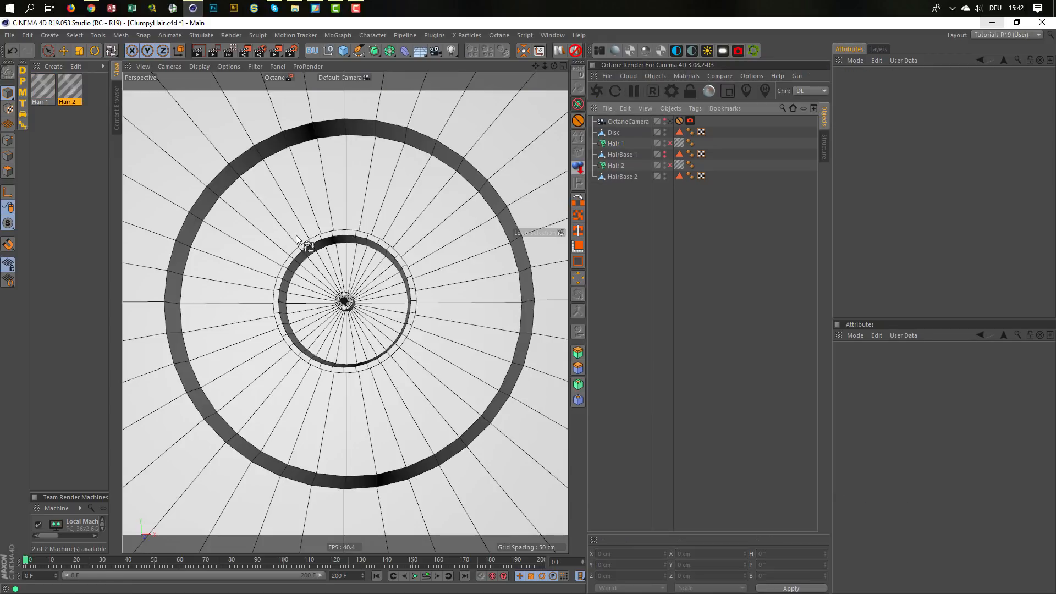
Step: In edge mode, loop-select the two edge loops bounding the wall of the Disc object's large outer rim
{"action": "left_click_drag", "start_coordinate": [249, 250], "coordinate": [279, 247], "text": "alt"}
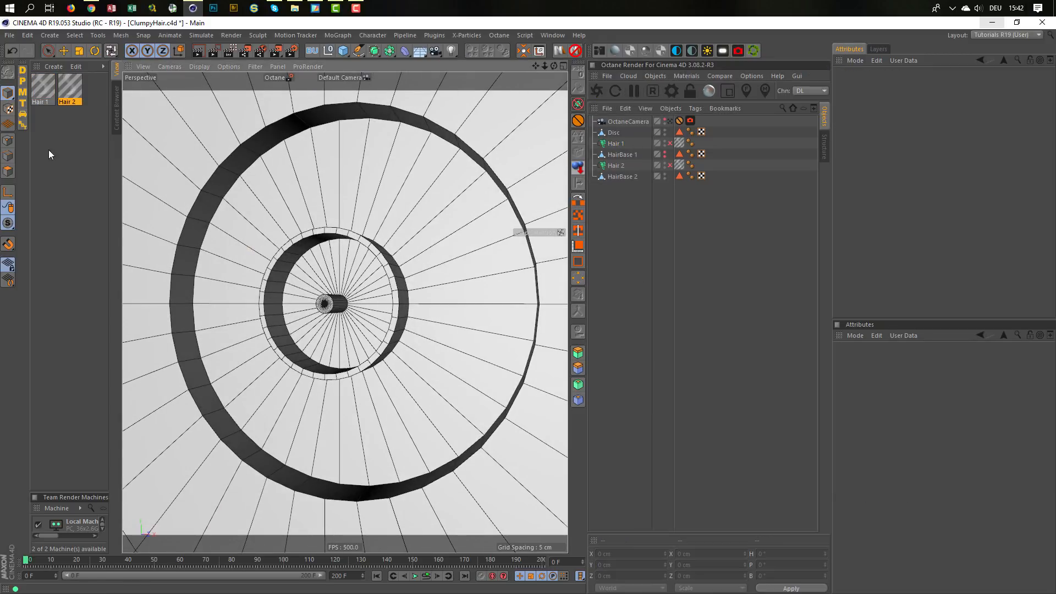
{"action": "left_click", "coordinate": [8, 155]}
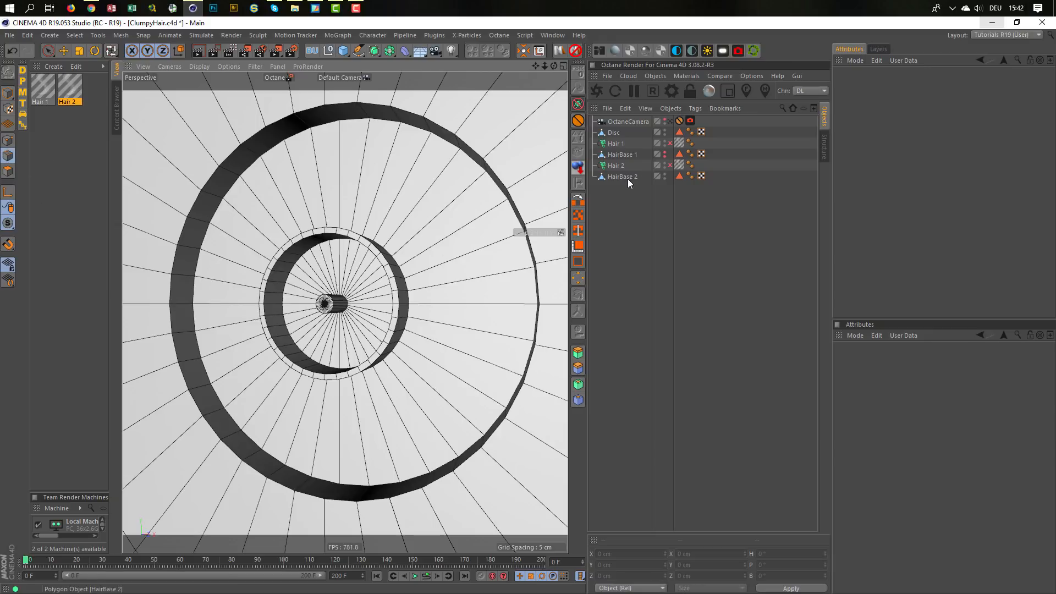
{"action": "left_click", "coordinate": [614, 132]}
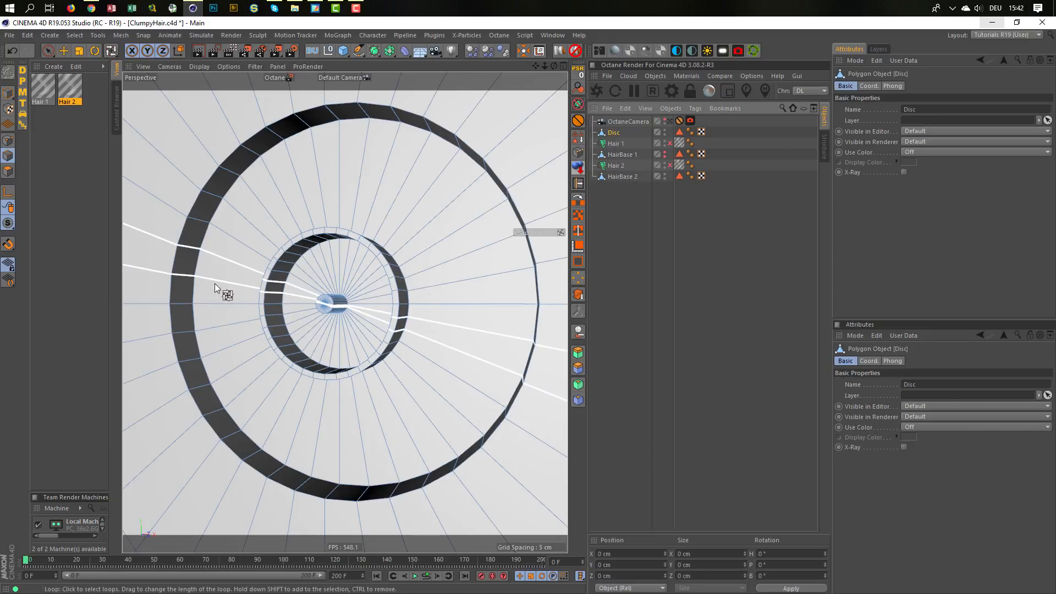
{"action": "middle_click_drag", "start_coordinate": [215, 282], "coordinate": [266, 289], "text": "alt"}
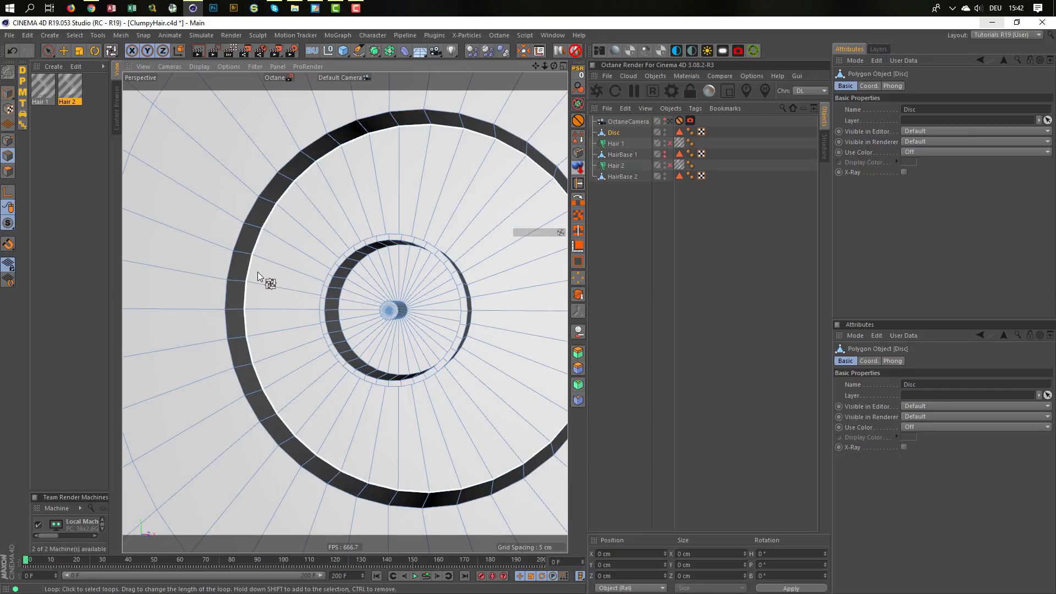
{"action": "left_click", "coordinate": [253, 243]}
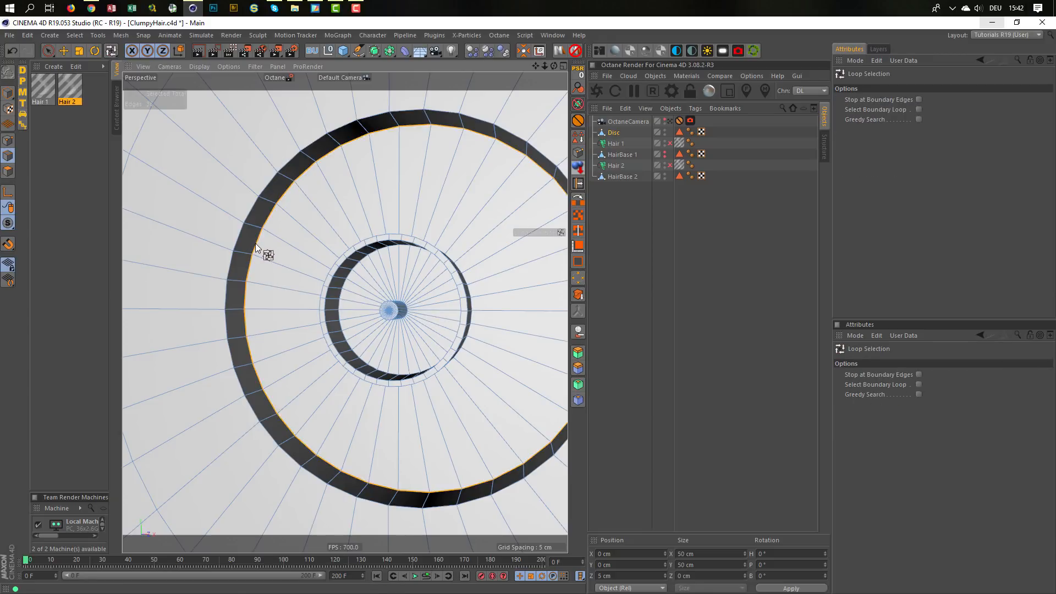
{"action": "left_click", "coordinate": [240, 239], "text": "shift"}
{"action": "left_click_drag", "start_coordinate": [292, 286], "coordinate": [309, 270], "text": "alt"}
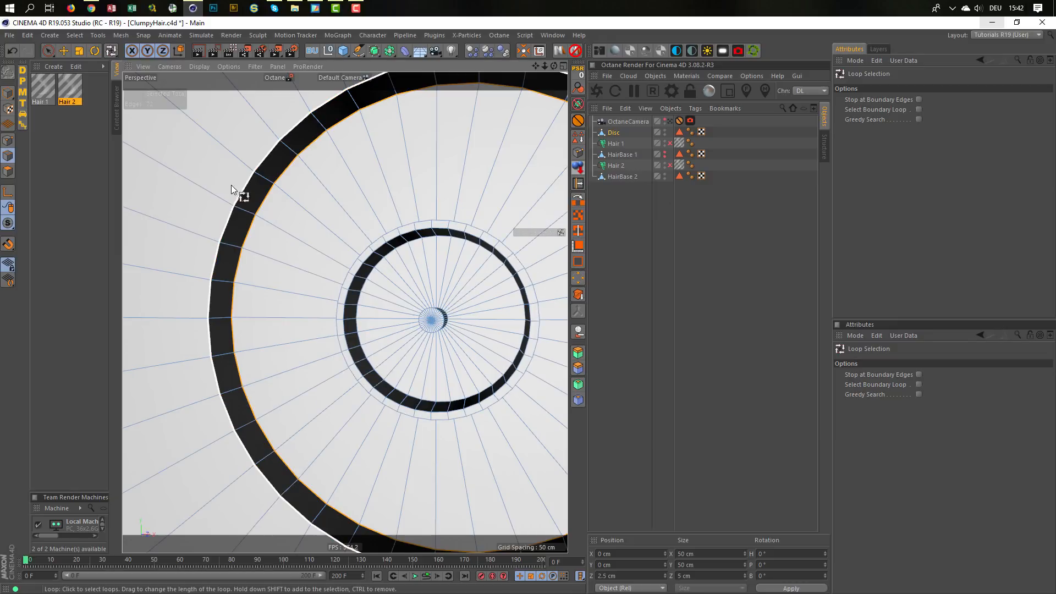
{"action": "left_click", "coordinate": [236, 219], "text": "shift"}
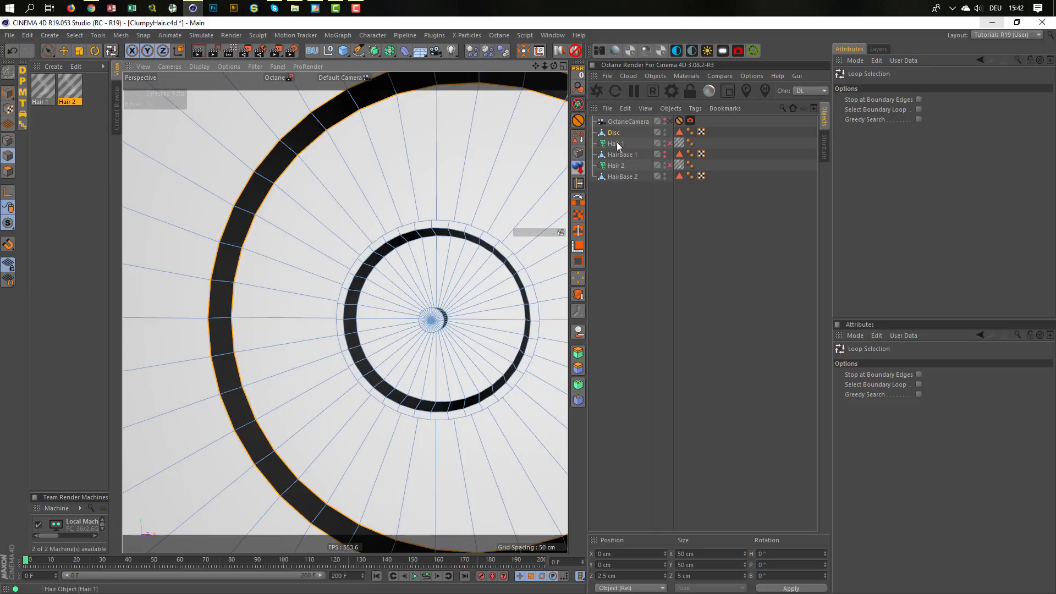
Step: Store the outer rim's selected loops as an edge selection tag on the Disc and name it "Big"
{"action": "left_click", "coordinate": [577, 139]}
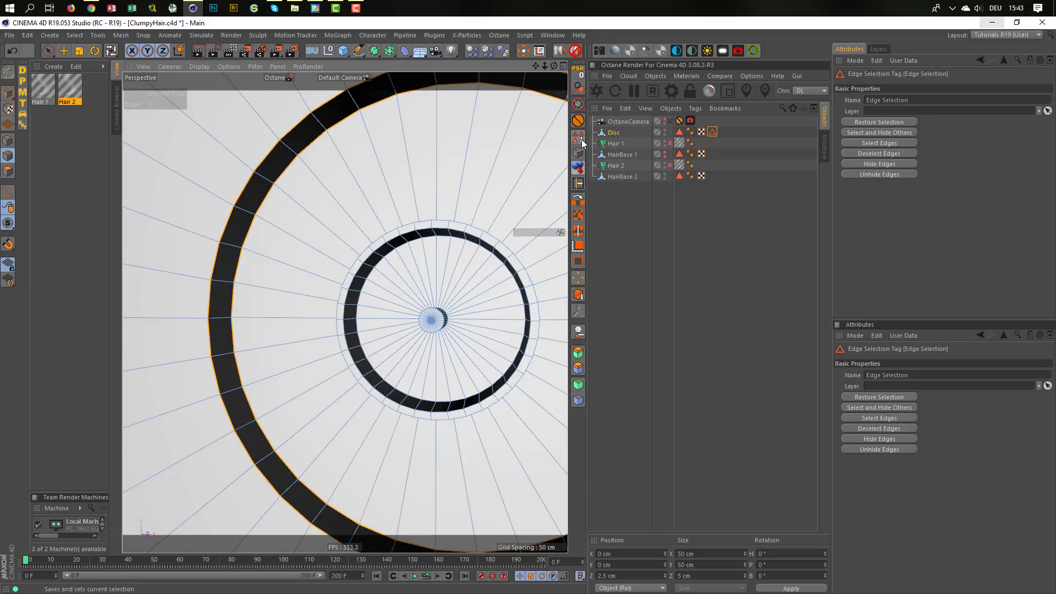
{"action": "left_click", "coordinate": [76, 34]}
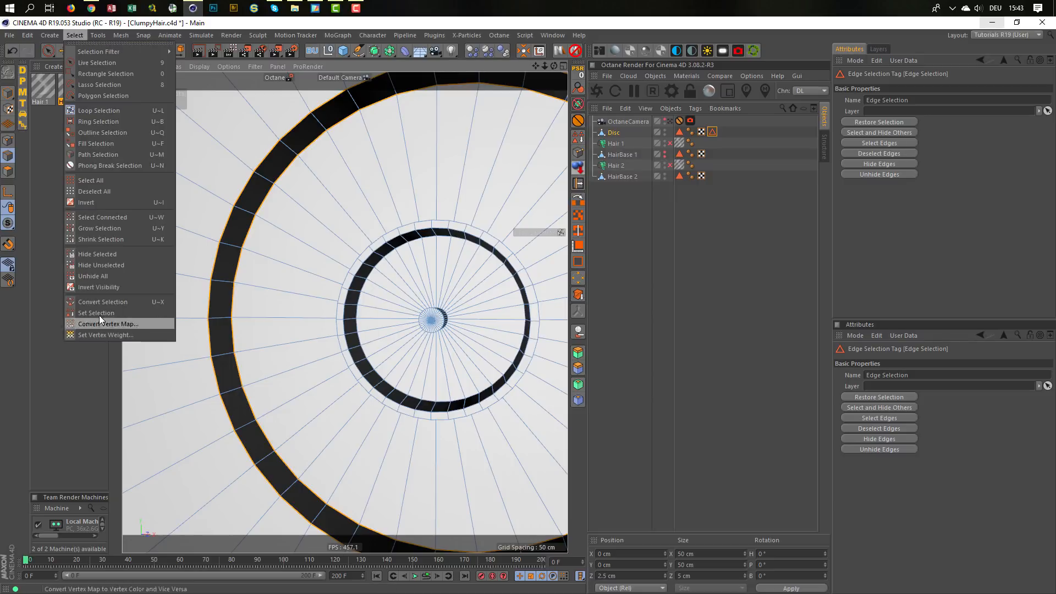
{"action": "left_click", "coordinate": [625, 35]}
{"action": "left_click", "coordinate": [714, 130]}
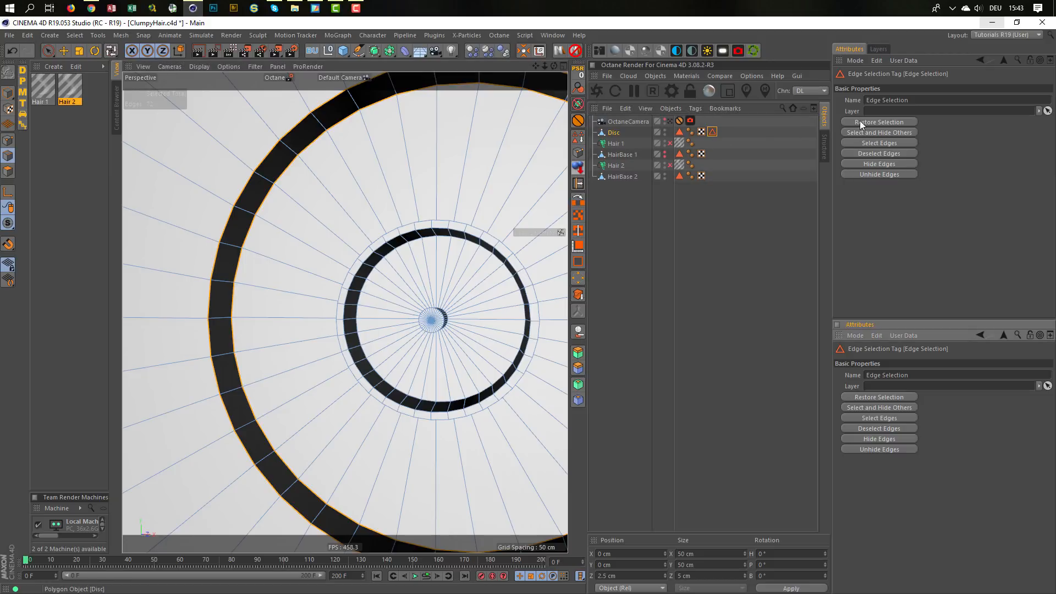
{"action": "left_click_drag", "start_coordinate": [914, 100], "coordinate": [826, 107]}
{"action": "type", "text": "Big"}
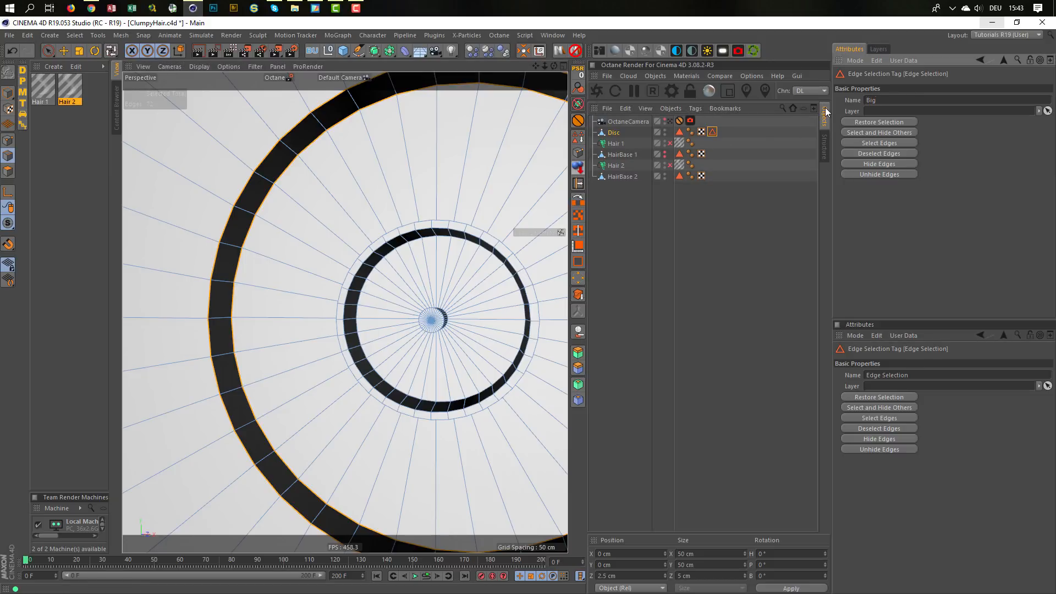
{"action": "key", "text": "Return"}
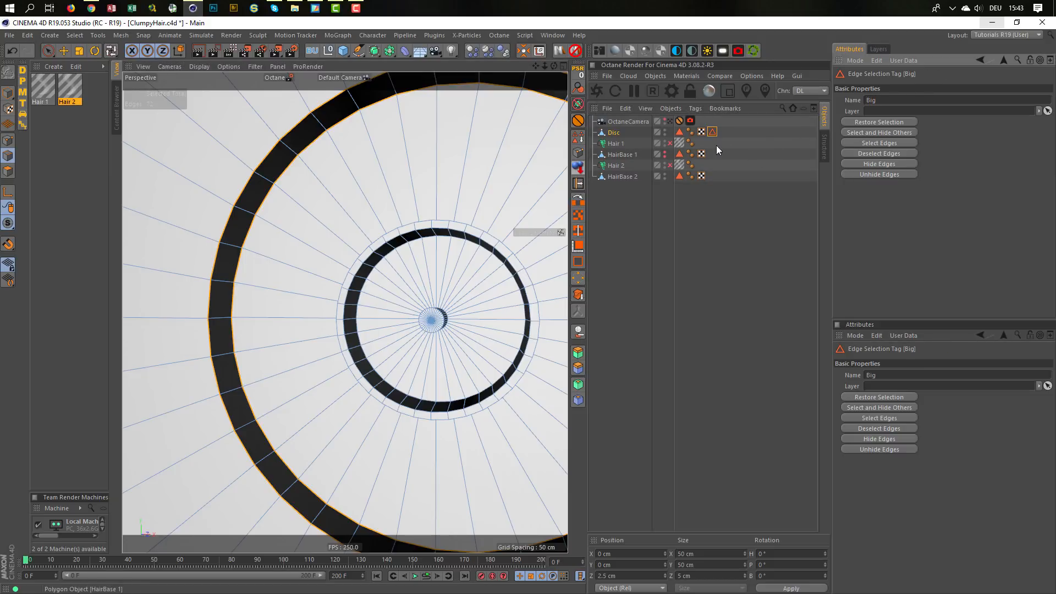
Step: Loop-select the edge loops bounding the wall of the Disc's smaller inner ring
{"action": "scroll", "coordinate": [380, 273], "scroll_direction": "up", "scroll_amount": 3}
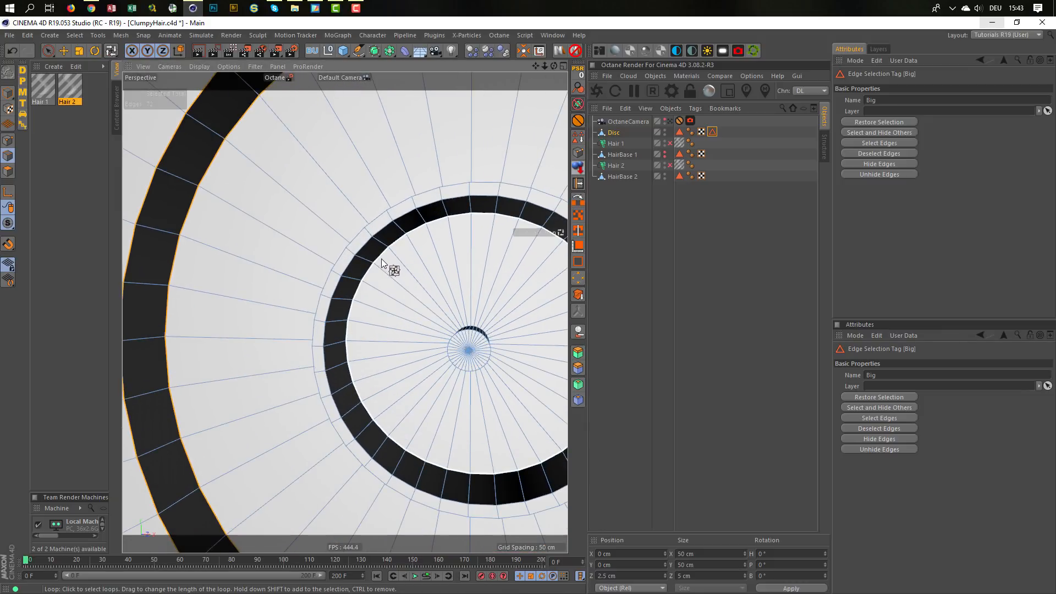
{"action": "left_click", "coordinate": [381, 255]}
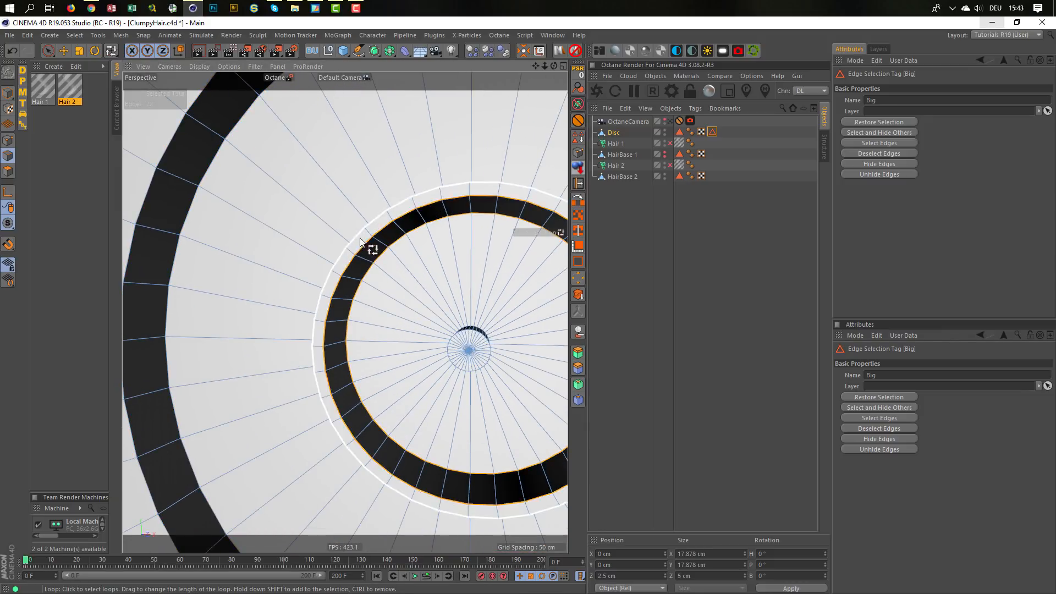
Step: Add the remaining edge loops of the inner ring and the base and end loops of the central peg to the edge selection
{"action": "left_click_drag", "start_coordinate": [365, 243], "coordinate": [254, 229], "text": "alt"}
{"action": "left_click", "coordinate": [300, 259], "text": "shift"}
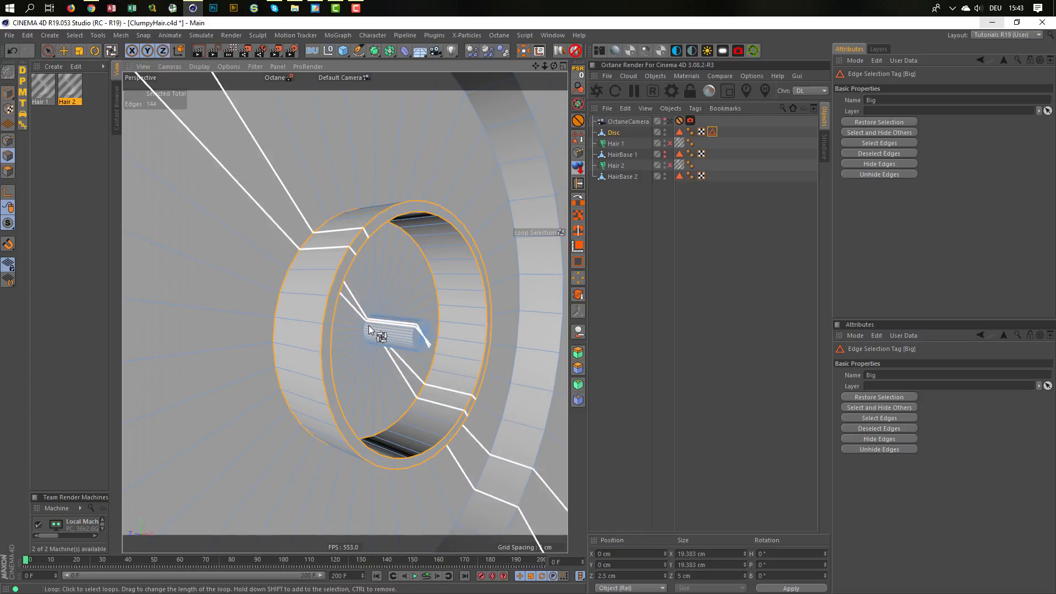
{"action": "right_click_drag", "start_coordinate": [369, 325], "coordinate": [467, 324], "text": "alt"}
{"action": "left_click", "coordinate": [342, 323], "text": "shift"}
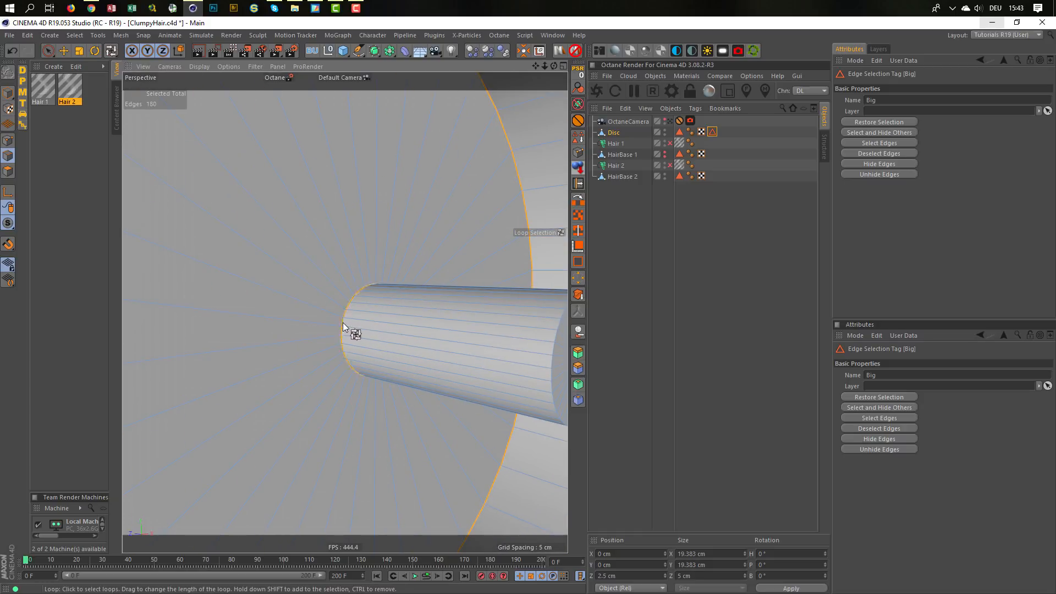
{"action": "left_click_drag", "start_coordinate": [342, 322], "coordinate": [405, 331], "text": "alt"}
{"action": "left_click", "coordinate": [439, 328], "text": "shift"}
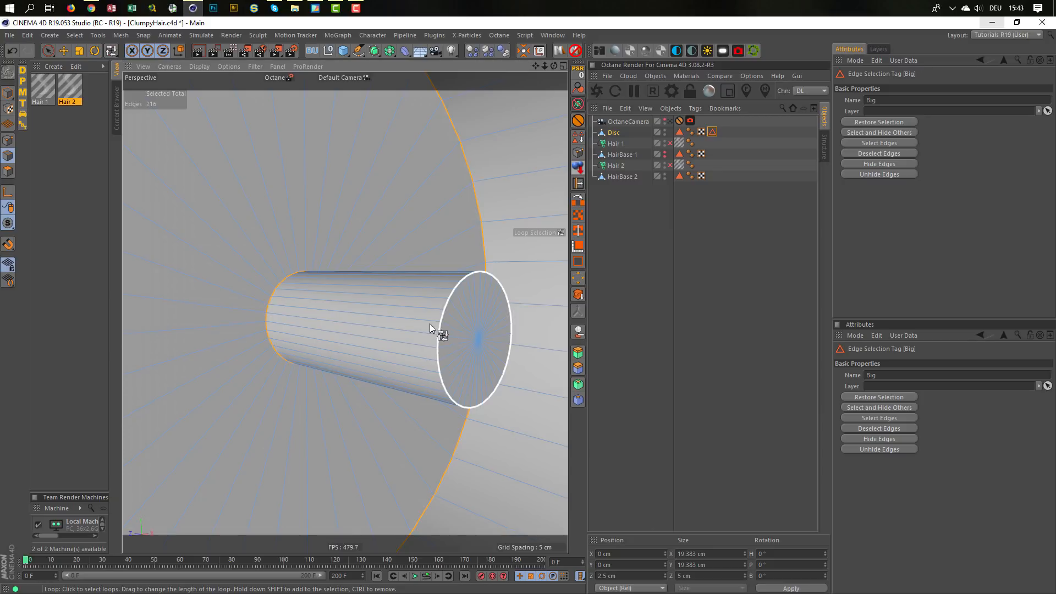
{"action": "right_click_drag", "start_coordinate": [431, 323], "coordinate": [341, 325], "text": "alt"}
{"action": "left_click_drag", "start_coordinate": [341, 325], "coordinate": [378, 315], "text": "alt"}
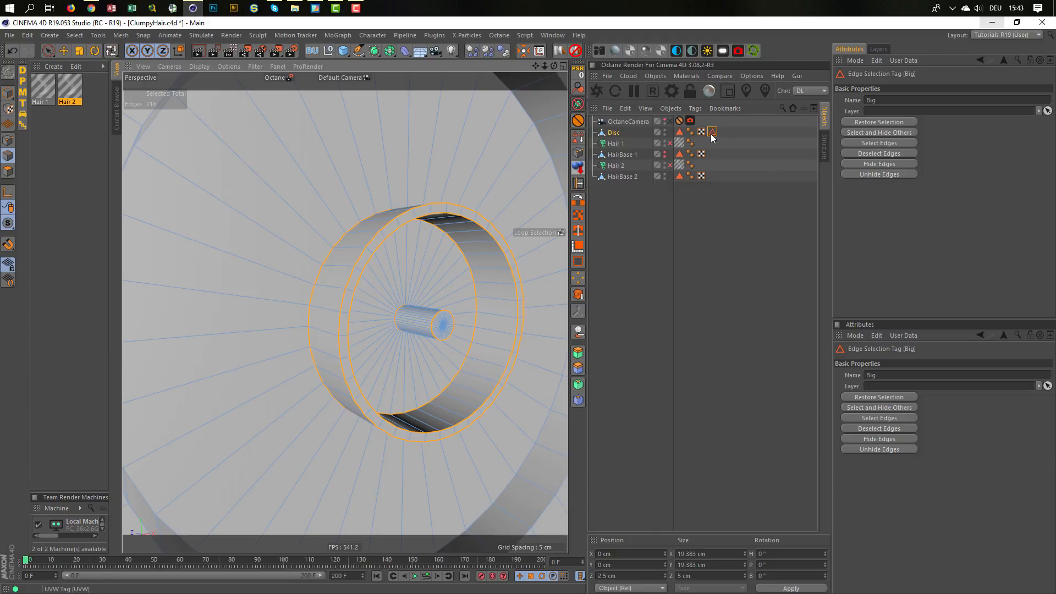
Step: Store the Disc's selected edges in a new edge selection tag named "Small" and save the scene
{"action": "left_click", "coordinate": [717, 216]}
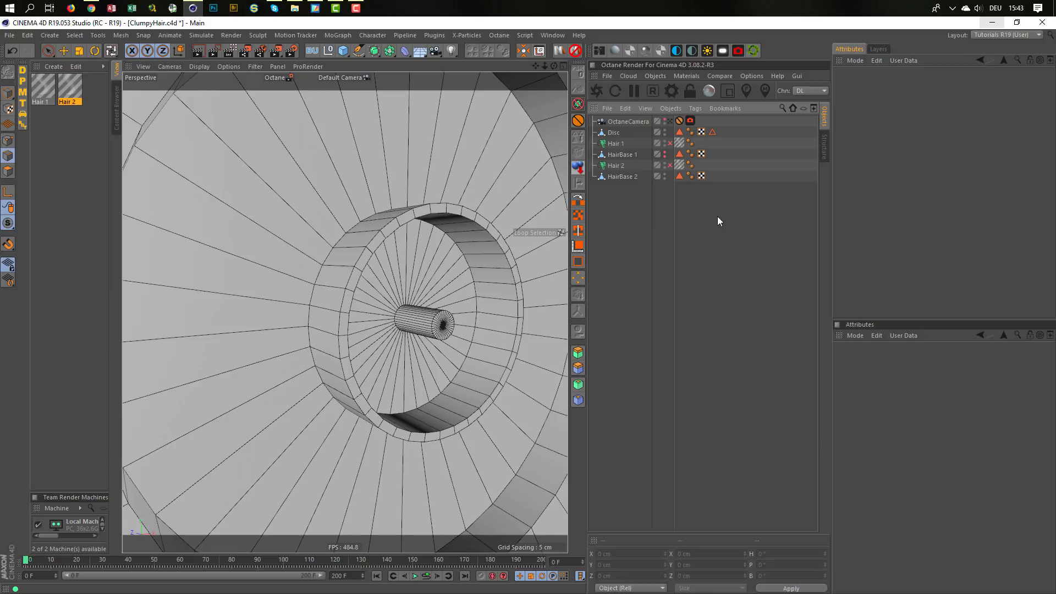
{"action": "left_click", "coordinate": [614, 134]}
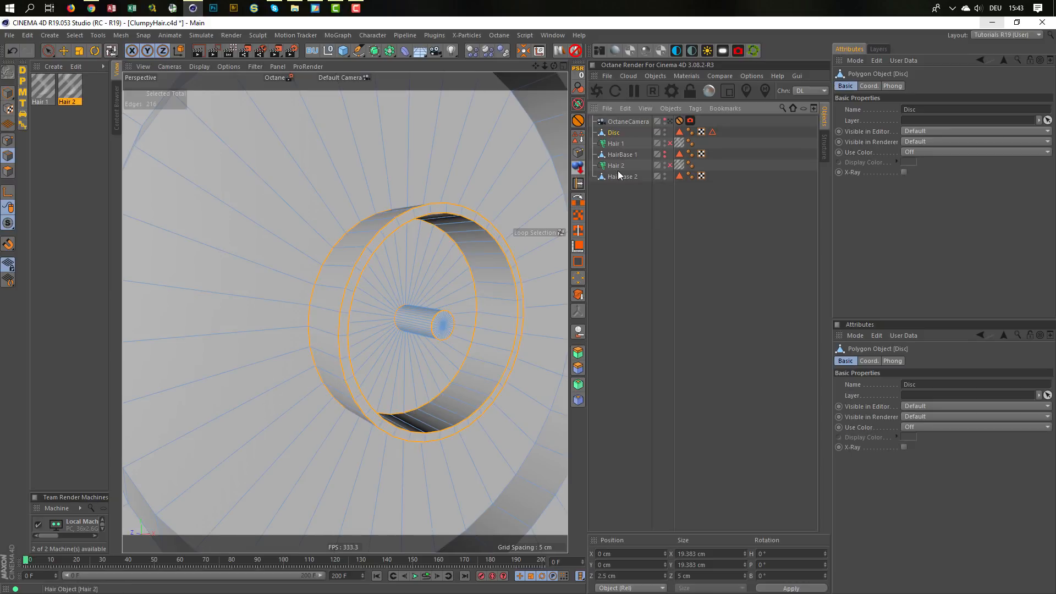
{"action": "left_click", "coordinate": [579, 136]}
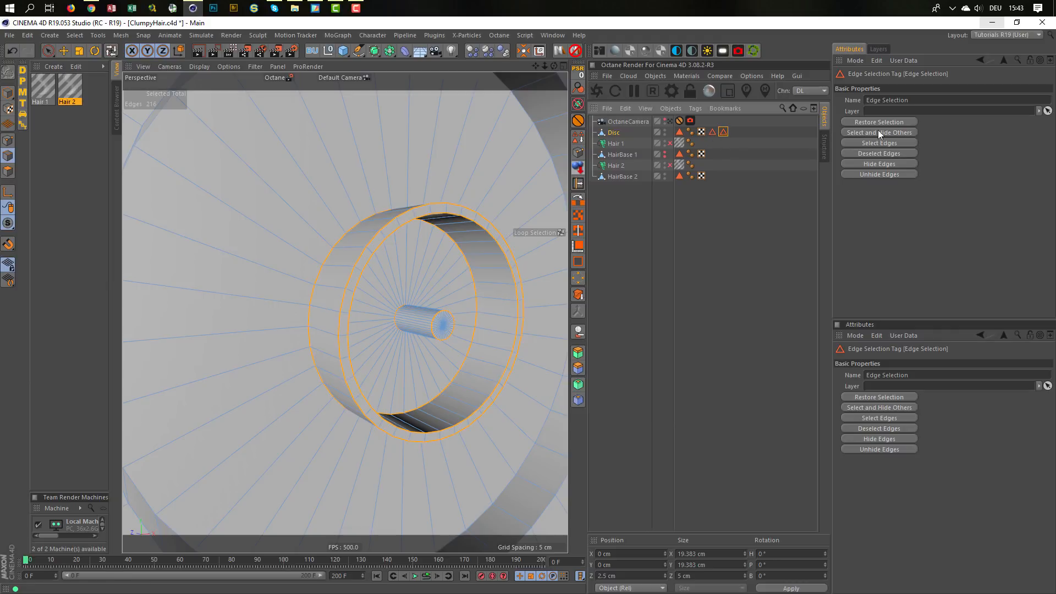
{"action": "left_click", "coordinate": [916, 100]}
{"action": "type", "text": "Small"}
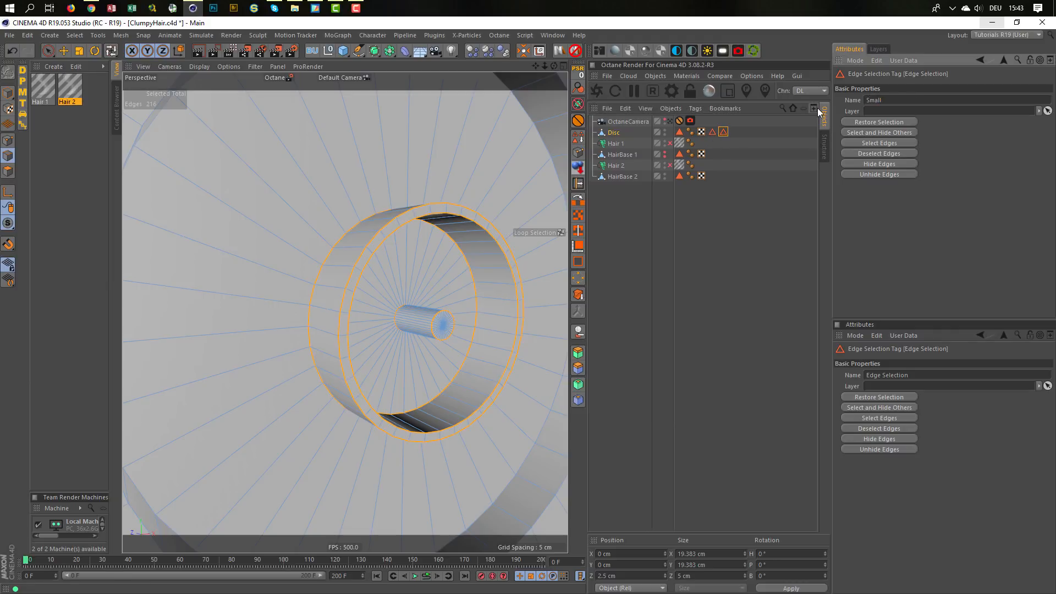
{"action": "key", "text": "Return"}
{"action": "key", "text": "ctrl+s"}
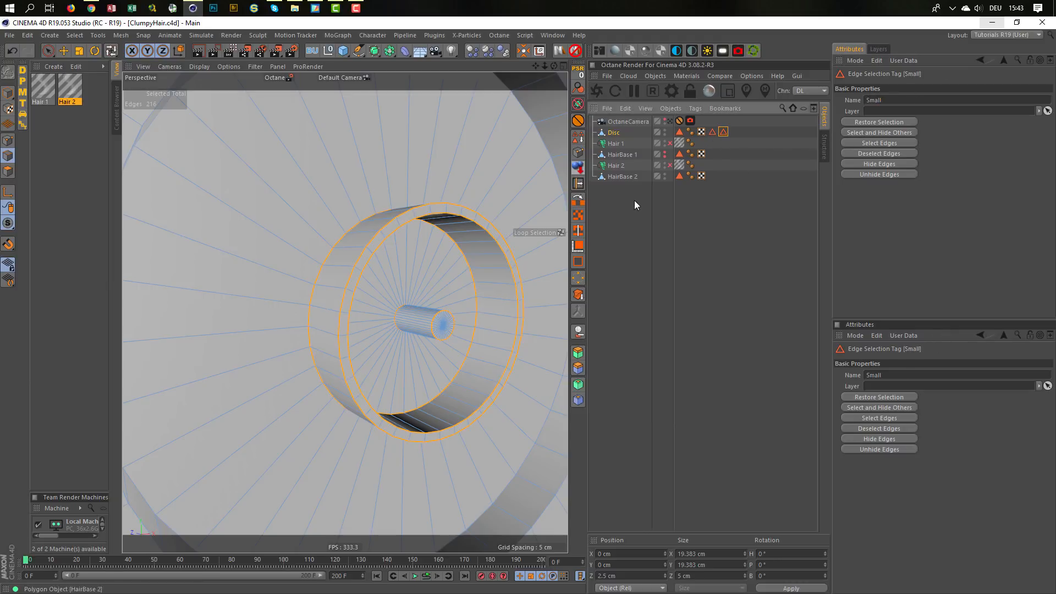
Step: Add a Bevel deformer to the scene and make one duplicate of it
{"action": "left_click_drag", "start_coordinate": [382, 239], "coordinate": [421, 236], "text": "alt"}
{"action": "right_click_drag", "start_coordinate": [421, 235], "coordinate": [338, 266], "text": "alt"}
{"action": "left_click_drag", "start_coordinate": [338, 267], "coordinate": [377, 276], "text": "alt"}
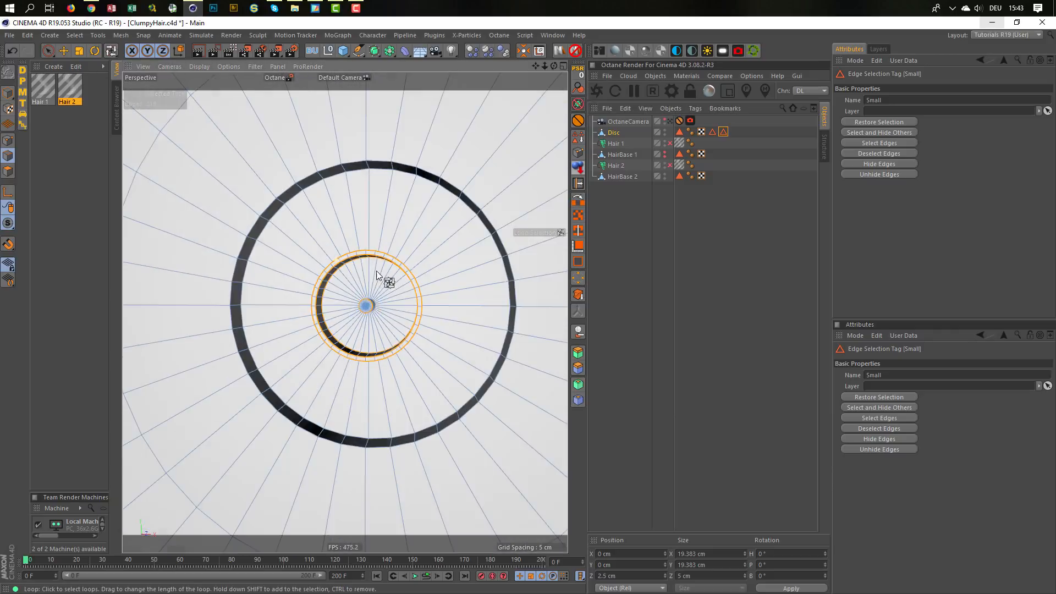
{"action": "right_click_drag", "start_coordinate": [392, 278], "coordinate": [419, 276], "text": "alt"}
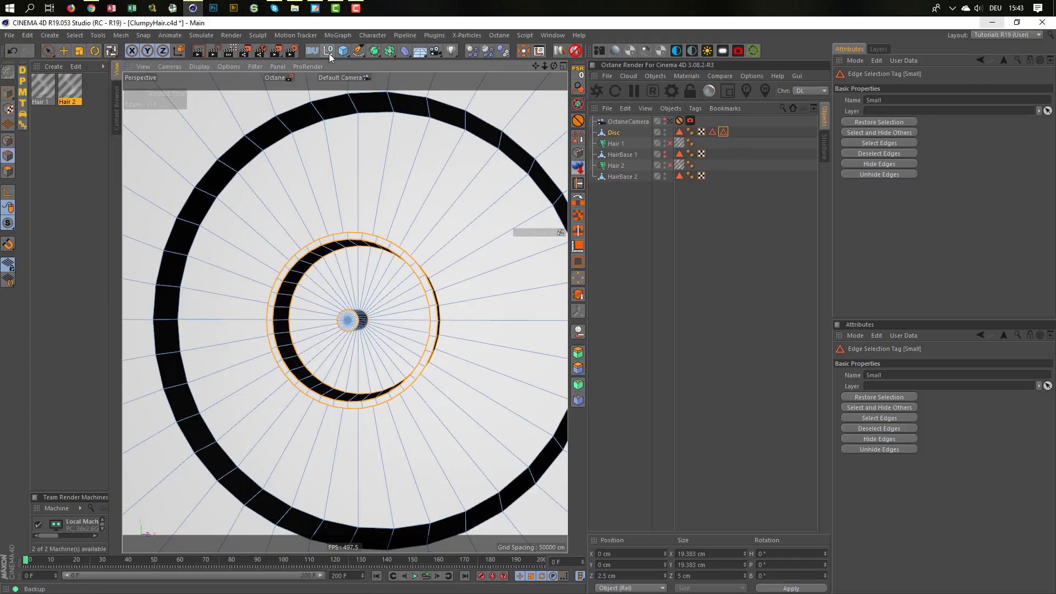
{"action": "left_click_drag", "start_coordinate": [404, 52], "coordinate": [533, 210]}
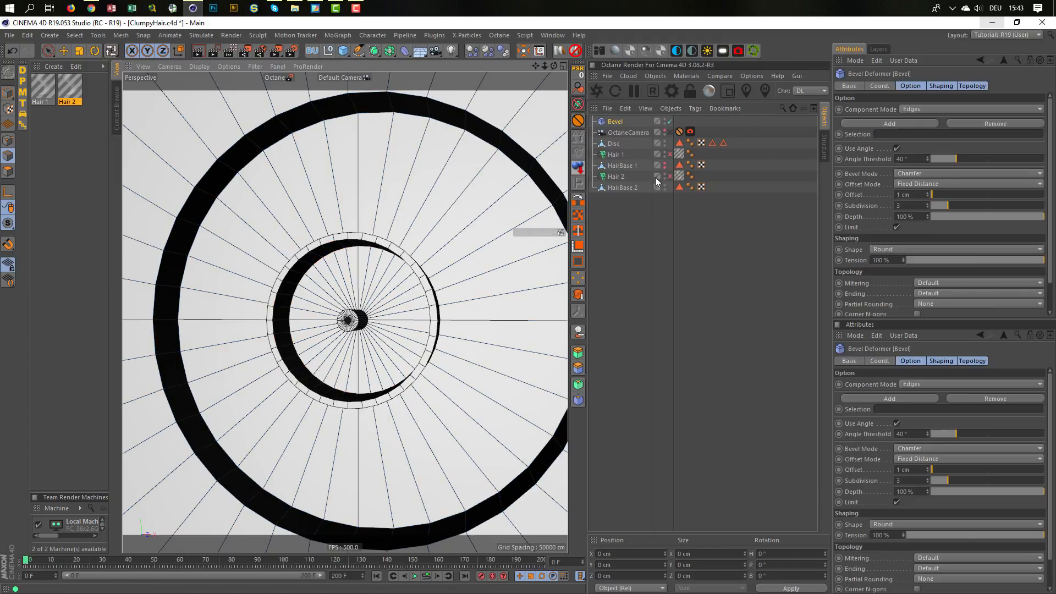
{"action": "left_click_drag", "start_coordinate": [616, 123], "coordinate": [618, 130], "text": "ctrl"}
Step: Rename the original Bevel deformer to "Bevel Big"
{"action": "double_click", "coordinate": [619, 120]}
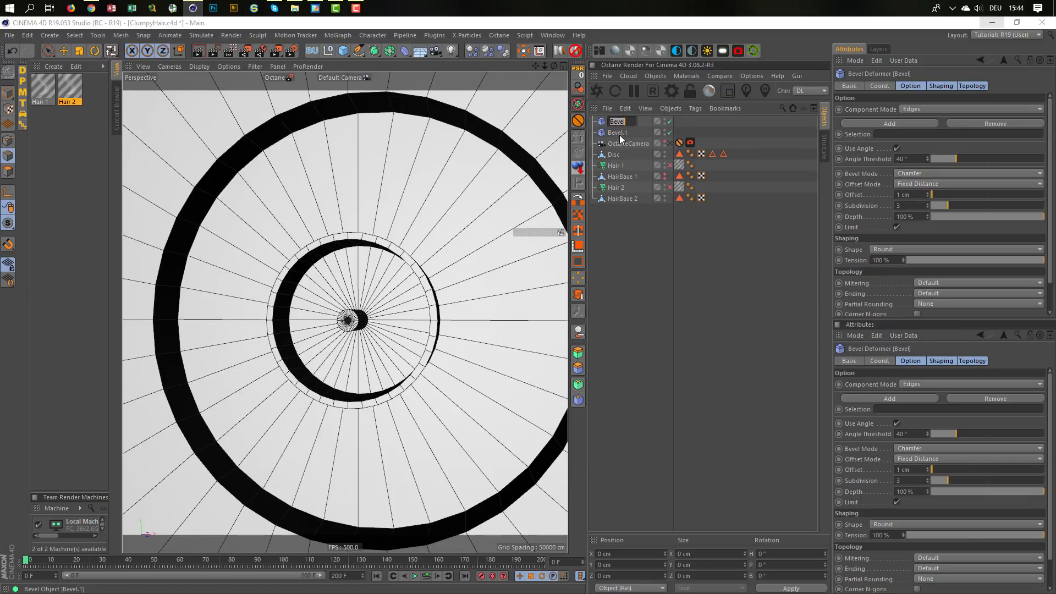
{"action": "key", "text": "Right"}
{"action": "type", "text": "Big"}
{"action": "key", "text": "Return"}
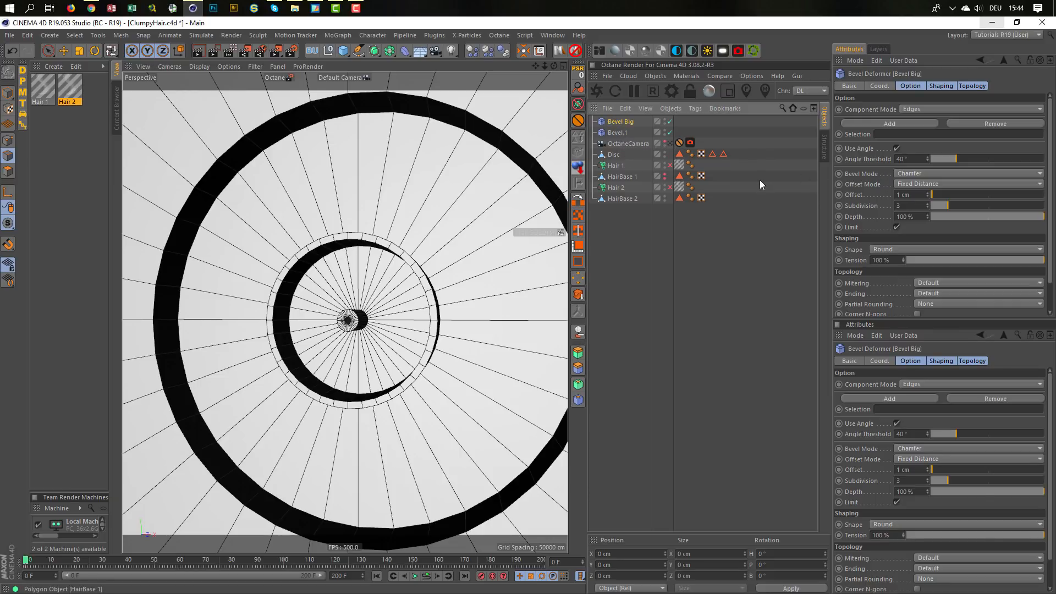
Step: Restrict Bevel Big to the "Big" edge selection, turn off Use Angle and set its Bevel Mode to Solid
{"action": "left_click_drag", "start_coordinate": [712, 153], "coordinate": [896, 134]}
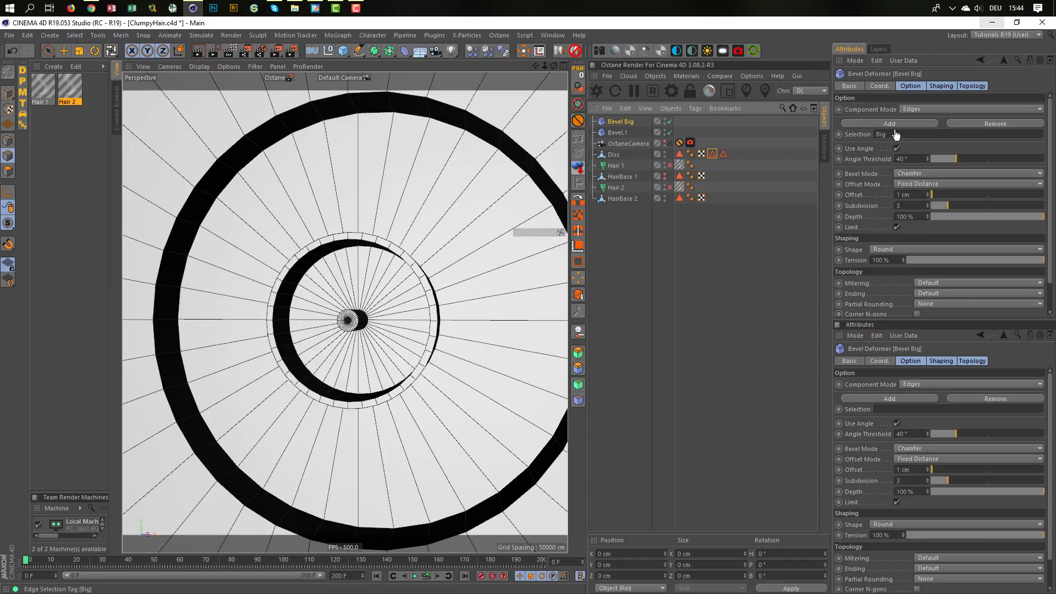
{"action": "left_click", "coordinate": [897, 148]}
{"action": "left_click", "coordinate": [917, 170]}
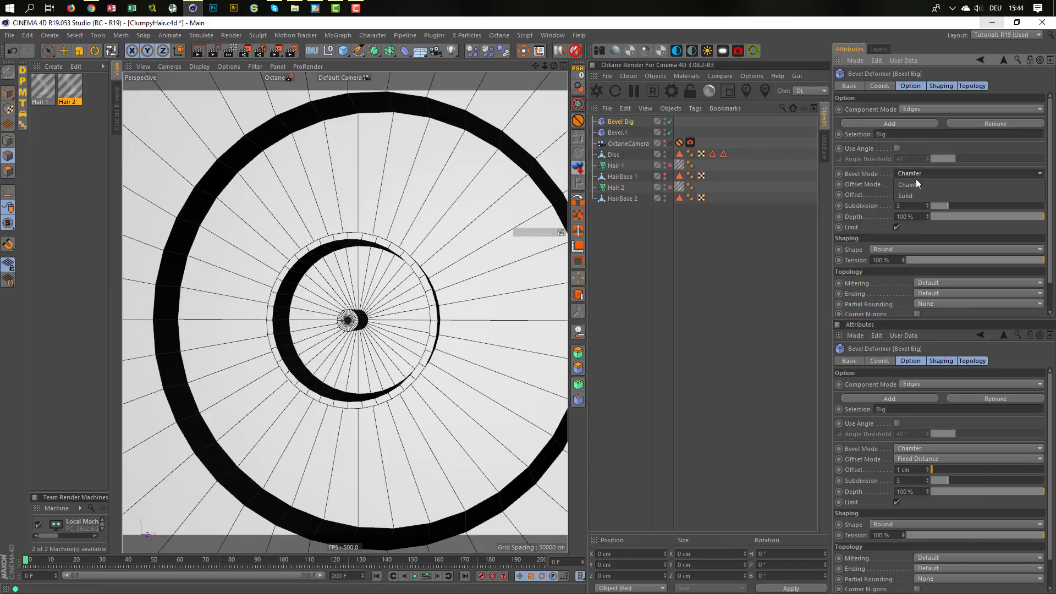
{"action": "left_click", "coordinate": [913, 193]}
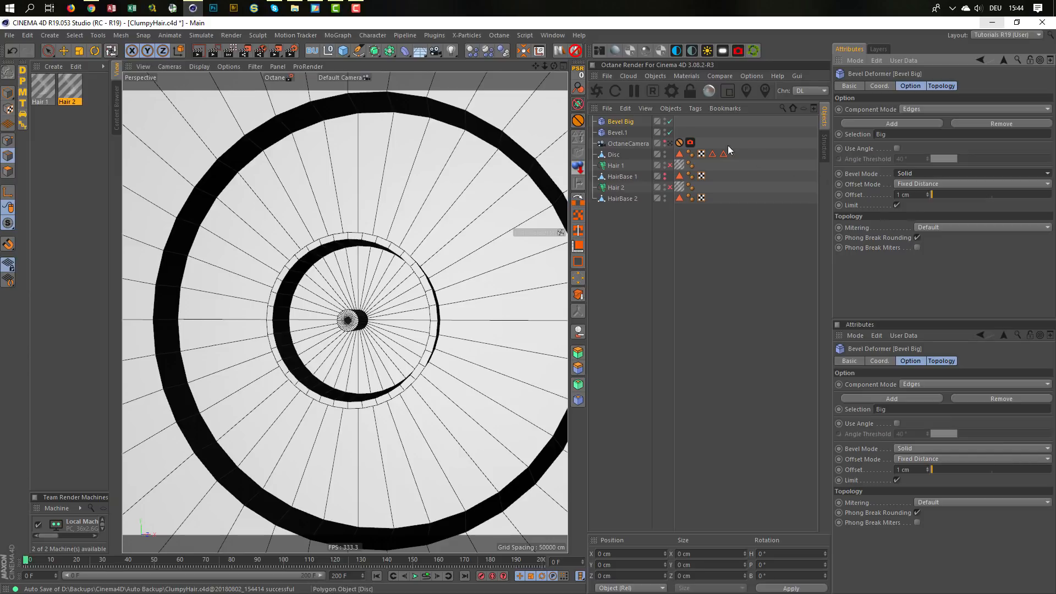
Step: Make Bevel Big a child of the Disc and set its Offset to 2 cm
{"action": "left_click_drag", "start_coordinate": [626, 123], "coordinate": [617, 155]}
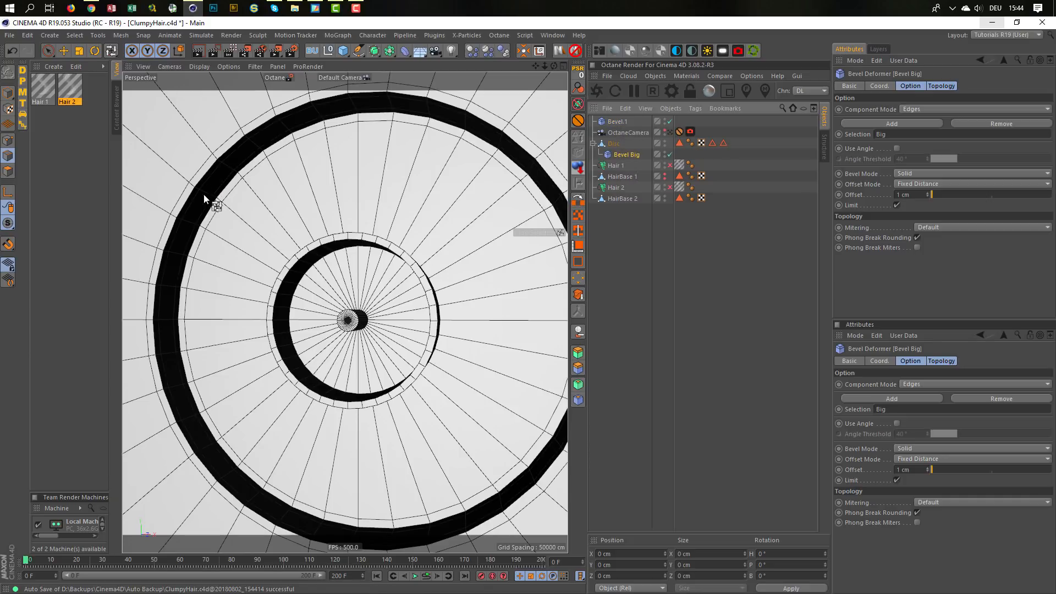
{"action": "mouse_move", "coordinate": [164, 223]}
{"action": "left_mouse_down", "text": "alt"}
{"action": "mouse_move", "coordinate": [189, 231]}
{"action": "mouse_move", "coordinate": [214, 221]}
{"action": "mouse_move", "coordinate": [157, 240]}
{"action": "left_mouse_up", "text": "alt"}
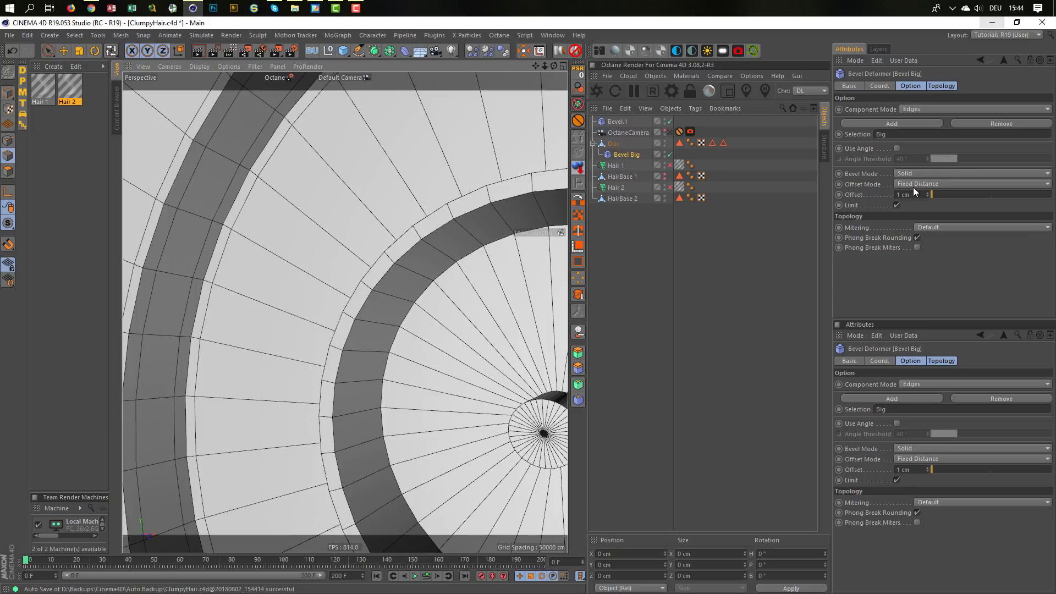
{"action": "left_click_drag", "start_coordinate": [915, 194], "coordinate": [856, 204]}
{"action": "type", "text": "2"}
{"action": "key", "text": "Return"}
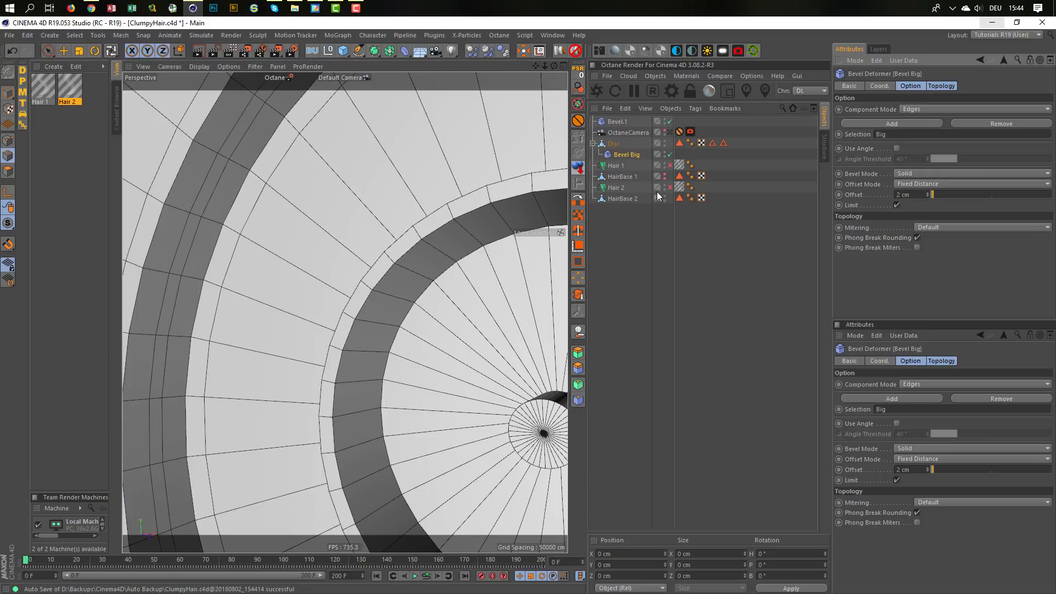
Step: Rename the duplicate Bevel deformer to "Bevel Small"
{"action": "left_click", "coordinate": [615, 121]}
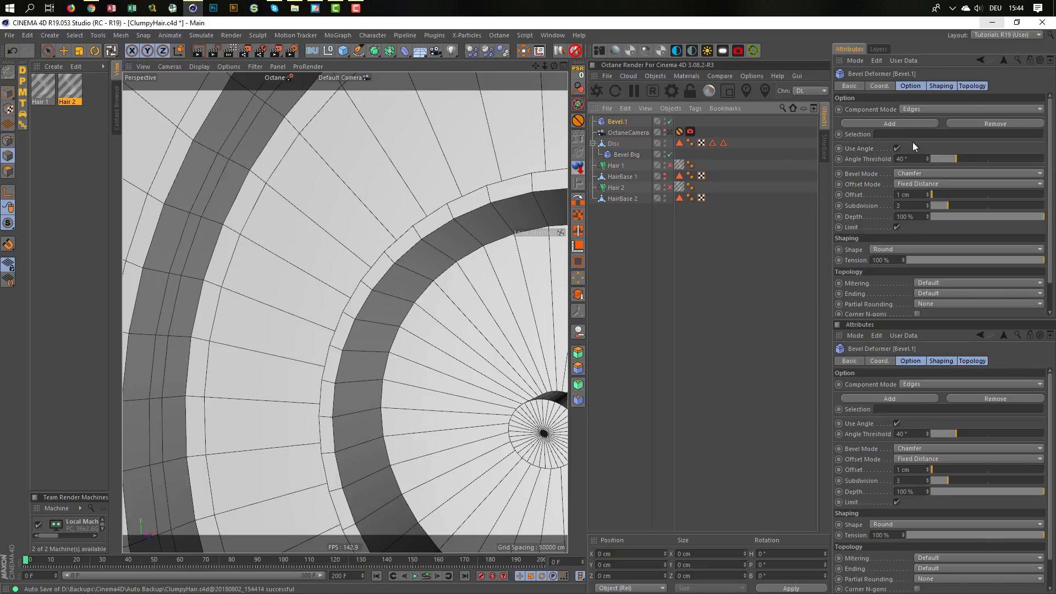
{"action": "double_click", "coordinate": [615, 121]}
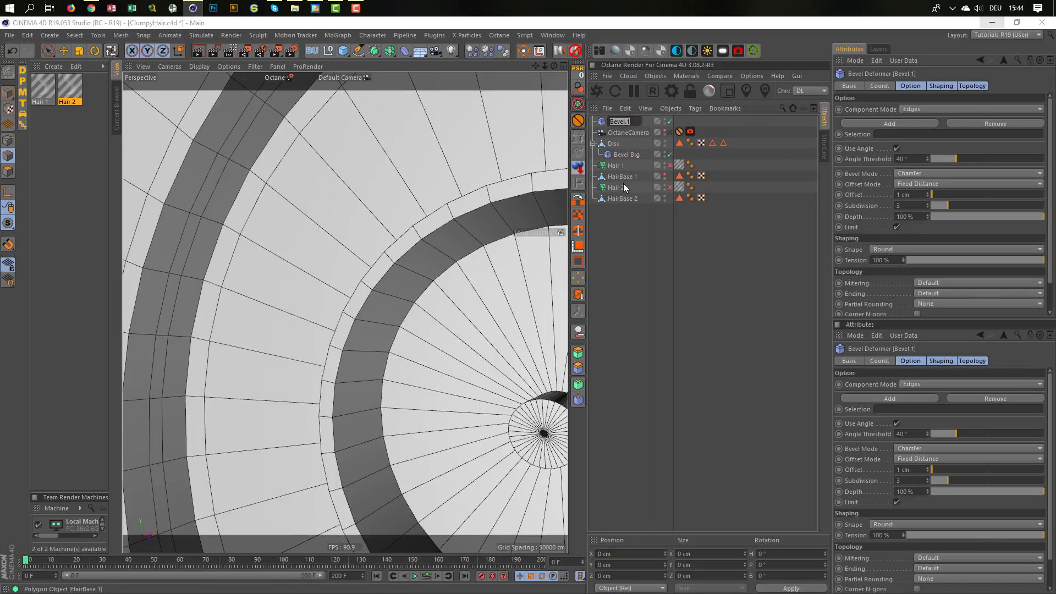
{"action": "key", "text": "End"}
{"action": "key", "text": "shift+Left"}
{"action": "key", "text": "shift+Left"}
{"action": "type", "text": "Small"}
{"action": "key", "text": "Return"}
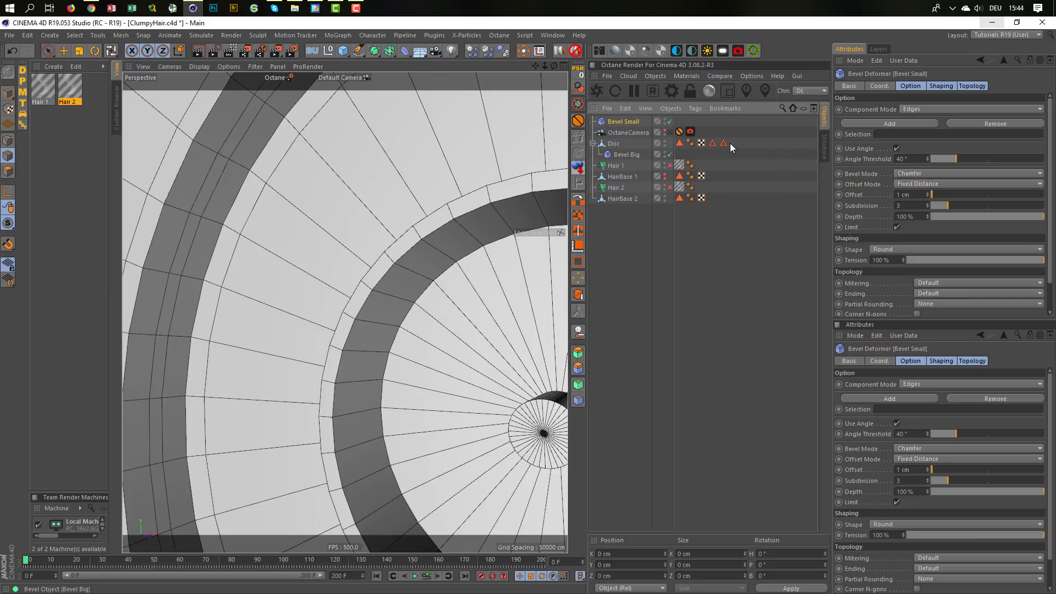
Step: Restrict Bevel Small to the "Small" edge selection, turn off Use Angle and set its Bevel Mode to Solid
{"action": "left_click_drag", "start_coordinate": [724, 142], "coordinate": [872, 136]}
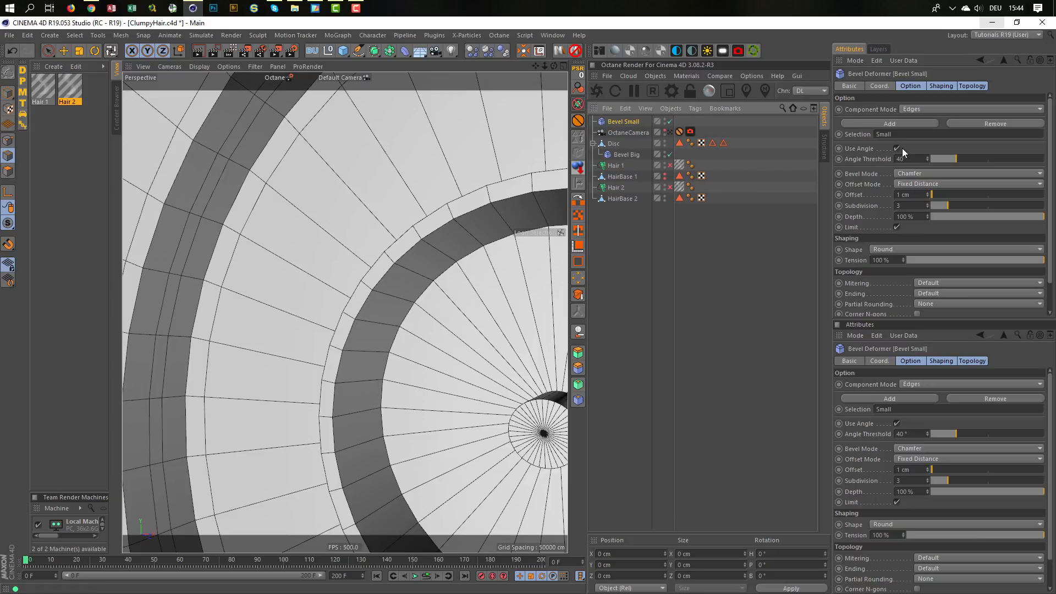
{"action": "left_click", "coordinate": [897, 148]}
{"action": "left_click", "coordinate": [911, 176]}
{"action": "left_click", "coordinate": [922, 187]}
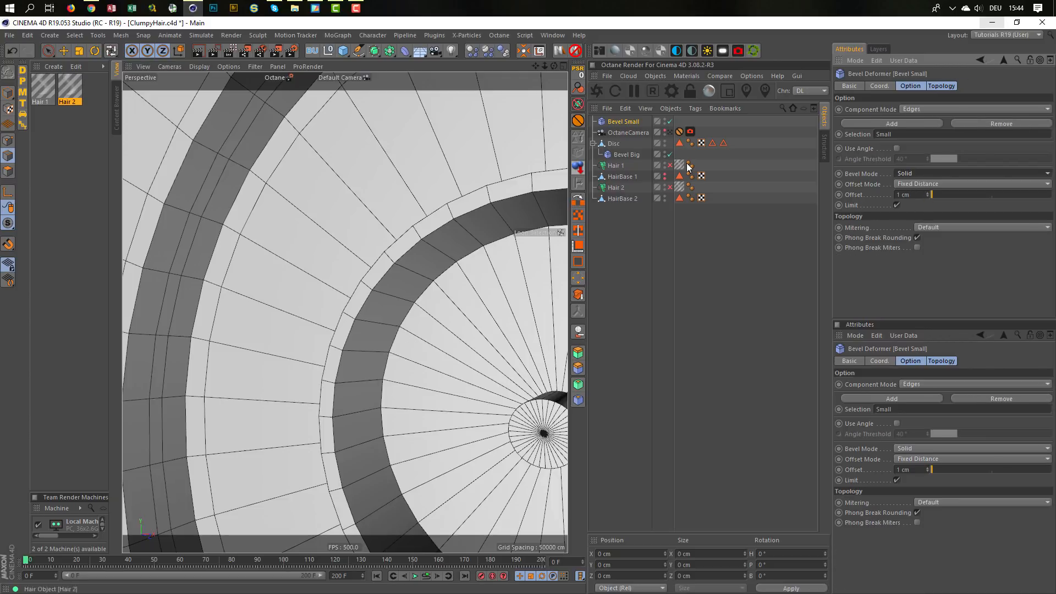
Step: Place Bevel Small under the Disc below Bevel Big and set its Offset to 0.5 cm
{"action": "left_click_drag", "start_coordinate": [624, 122], "coordinate": [623, 157]}
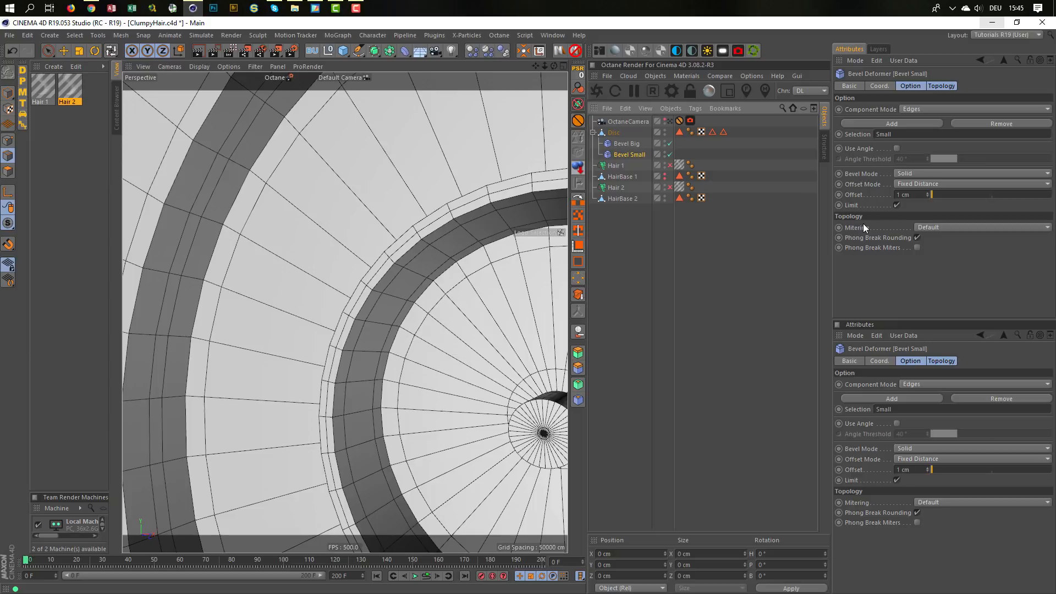
{"action": "left_click", "coordinate": [905, 195]}
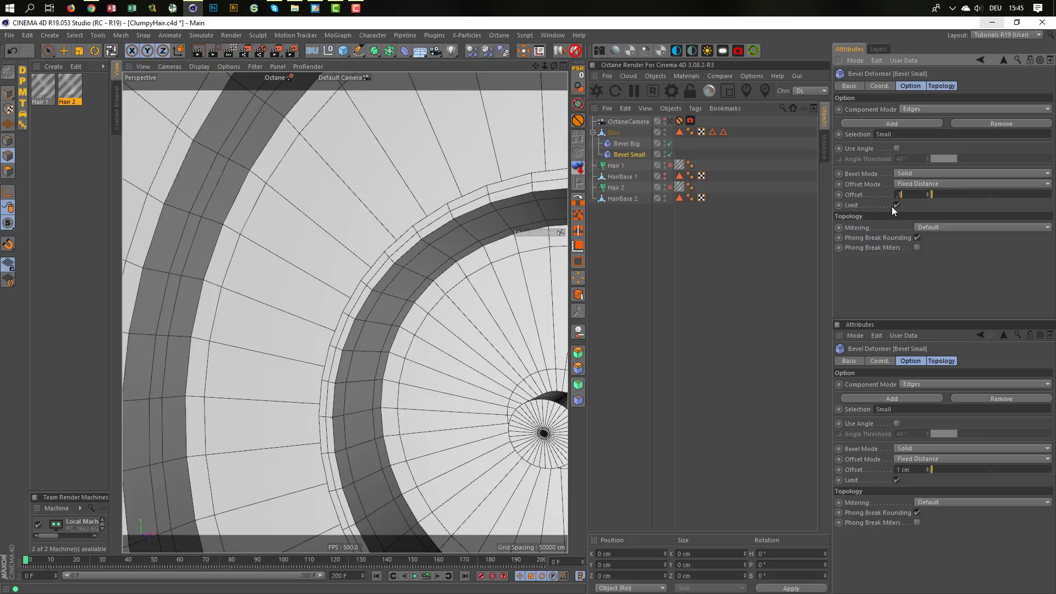
{"action": "key", "text": "Return"}
Step: Reduce the Offset of Bevel Small to 0.2 cm and check the ring and peg edges
{"action": "left_click_drag", "start_coordinate": [367, 290], "coordinate": [401, 332], "text": "alt"}
{"action": "left_click_drag", "start_coordinate": [922, 195], "coordinate": [815, 206]}
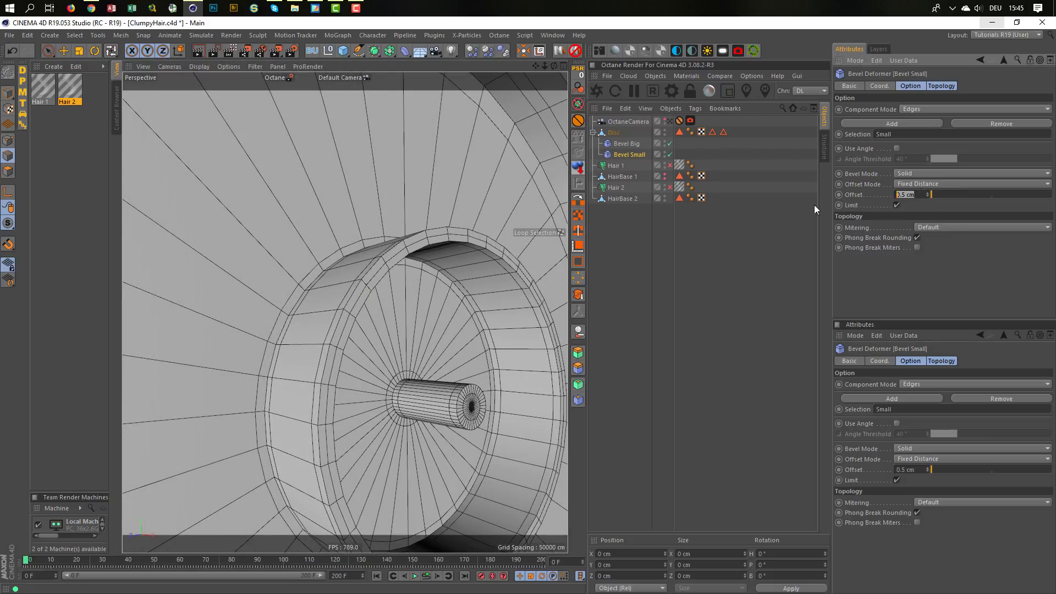
{"action": "type", "text": ",2"}
{"action": "key", "text": "Return"}
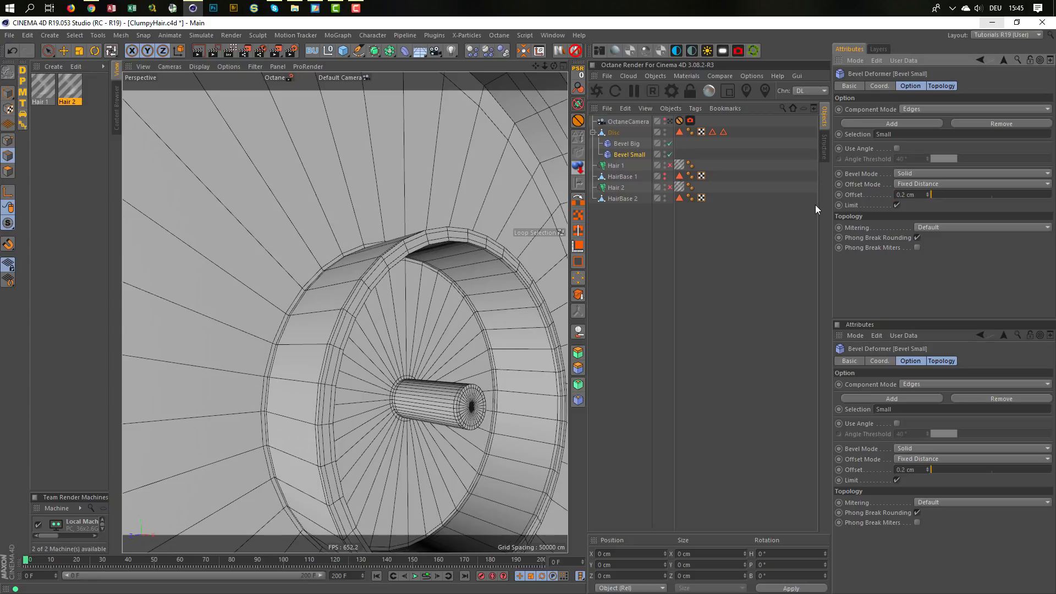
{"action": "left_click_drag", "start_coordinate": [436, 314], "coordinate": [484, 275], "text": "alt"}
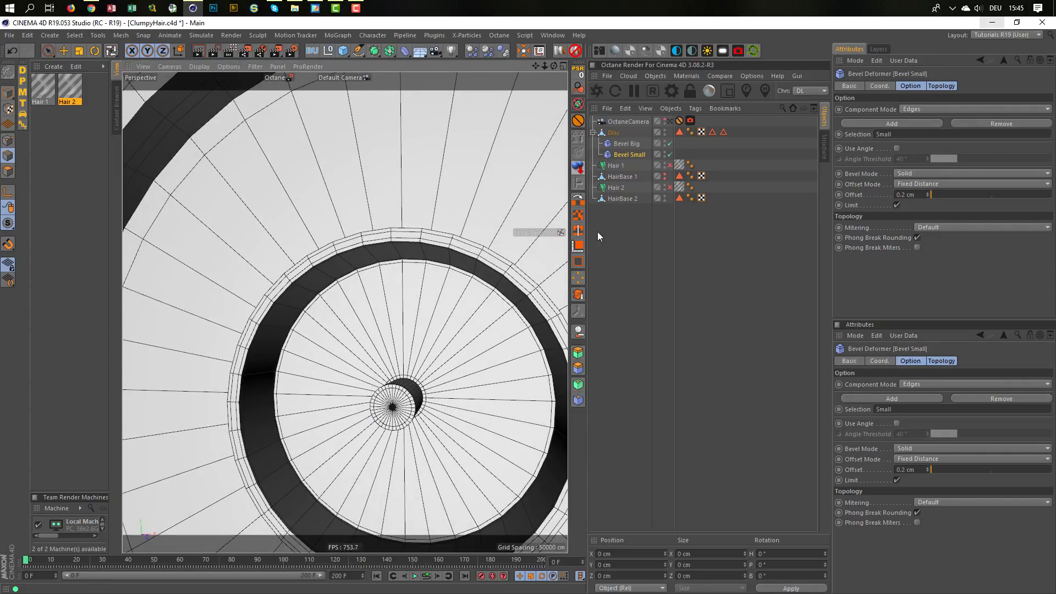
Step: Switch to Model mode, put the Disc inside a new Subdivision Surface and inspect the smoothed inner ring
{"action": "left_click", "coordinate": [613, 133]}
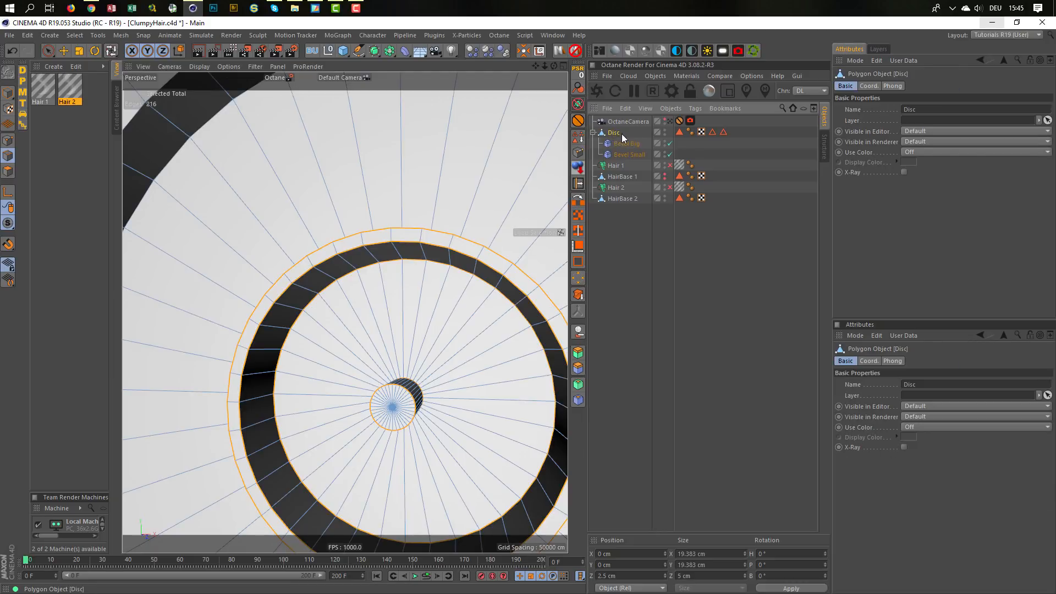
{"action": "left_click", "coordinate": [8, 92]}
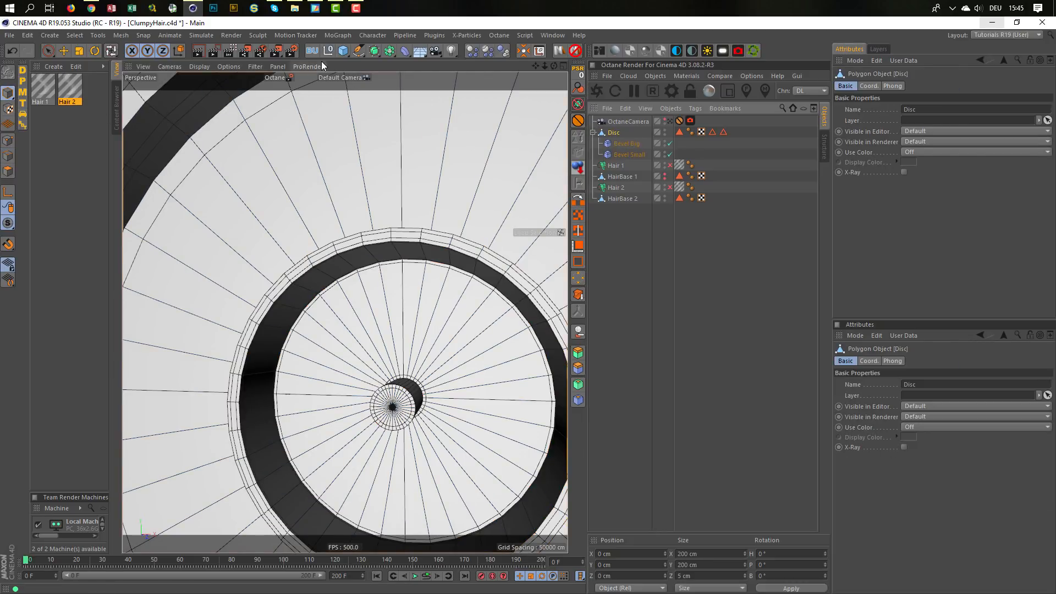
{"action": "left_click", "coordinate": [374, 51]}
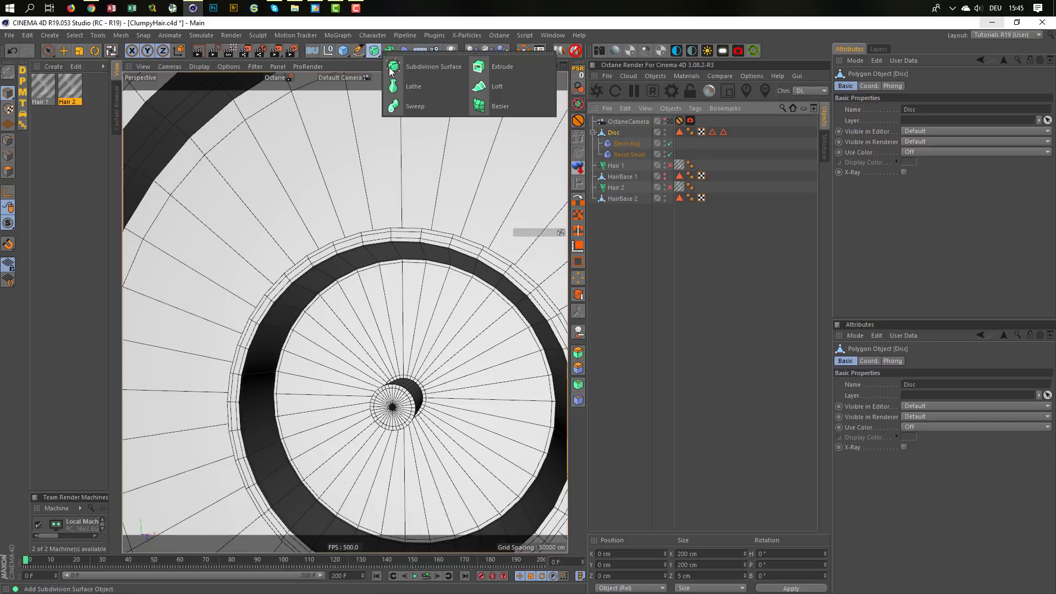
{"action": "left_click", "coordinate": [405, 66], "text": "alt"}
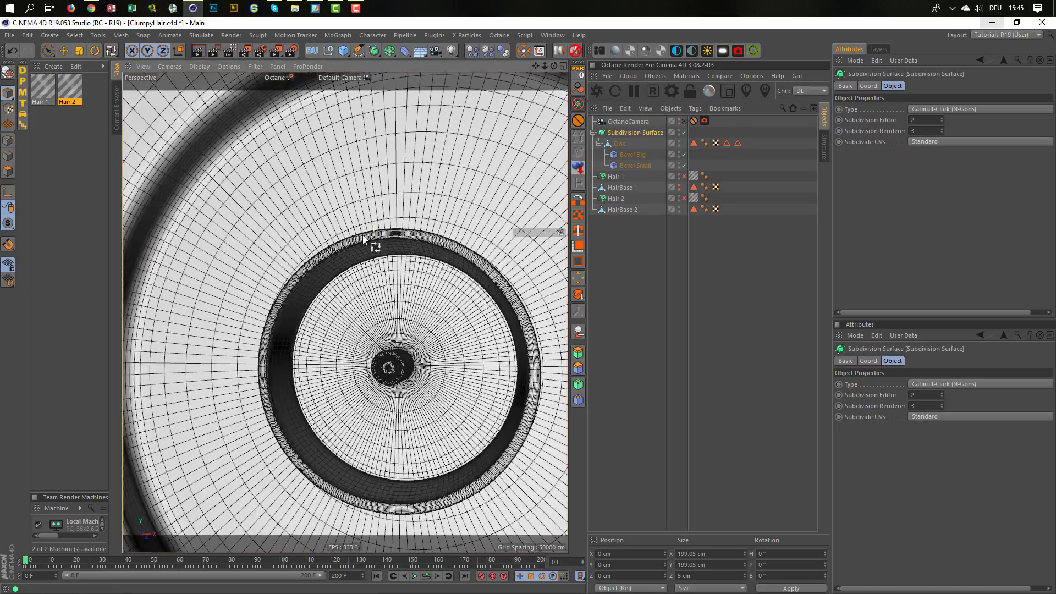
{"action": "right_click_drag", "start_coordinate": [362, 235], "coordinate": [341, 242], "text": "alt"}
{"action": "right_click_drag", "start_coordinate": [387, 241], "coordinate": [438, 220], "text": "alt"}
{"action": "left_click_drag", "start_coordinate": [438, 220], "coordinate": [418, 200], "text": "alt"}
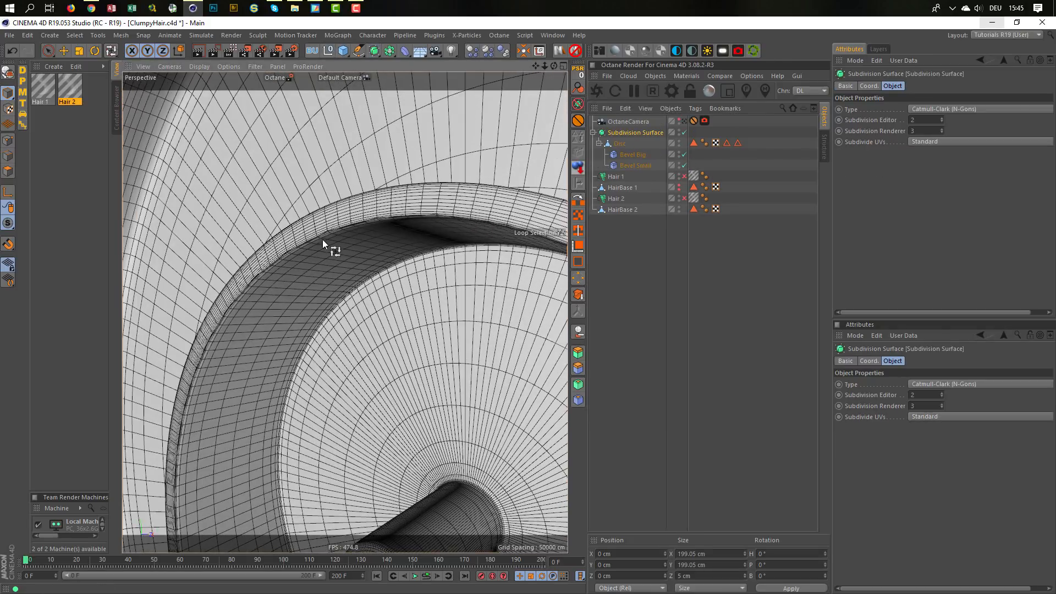
Step: View the scene through the OctaneCamera, start the Octane live render and enable Hair 1 and Hair 2
{"action": "scroll", "coordinate": [268, 288], "scroll_direction": "up", "scroll_amount": 8}
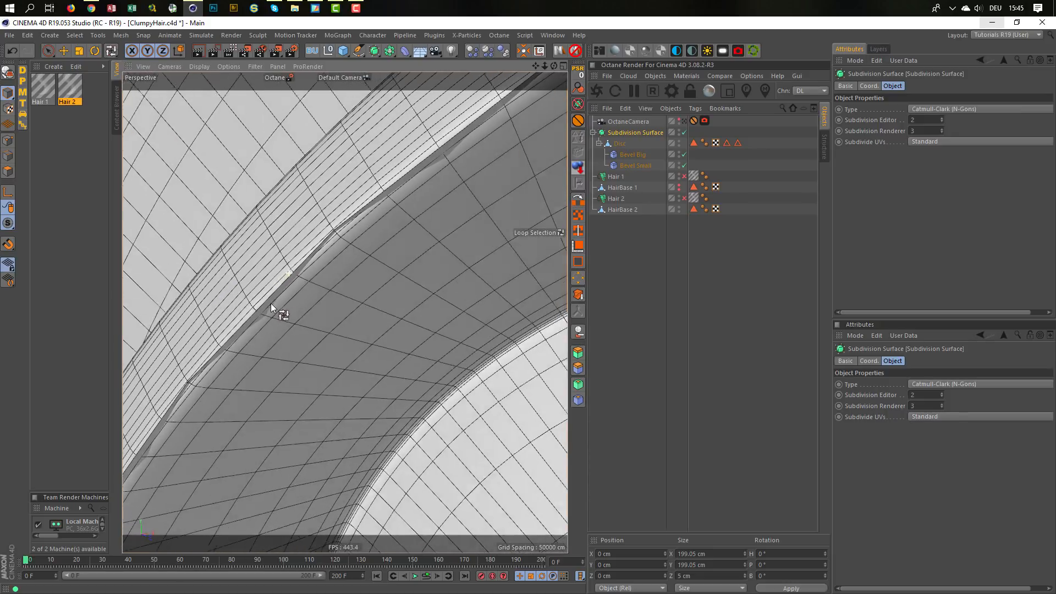
{"action": "mouse_move", "coordinate": [272, 303]}
{"action": "left_mouse_down", "text": "alt"}
{"action": "mouse_move", "coordinate": [283, 284]}
{"action": "mouse_move", "coordinate": [230, 312]}
{"action": "mouse_move", "coordinate": [252, 309]}
{"action": "left_mouse_up", "text": "alt"}
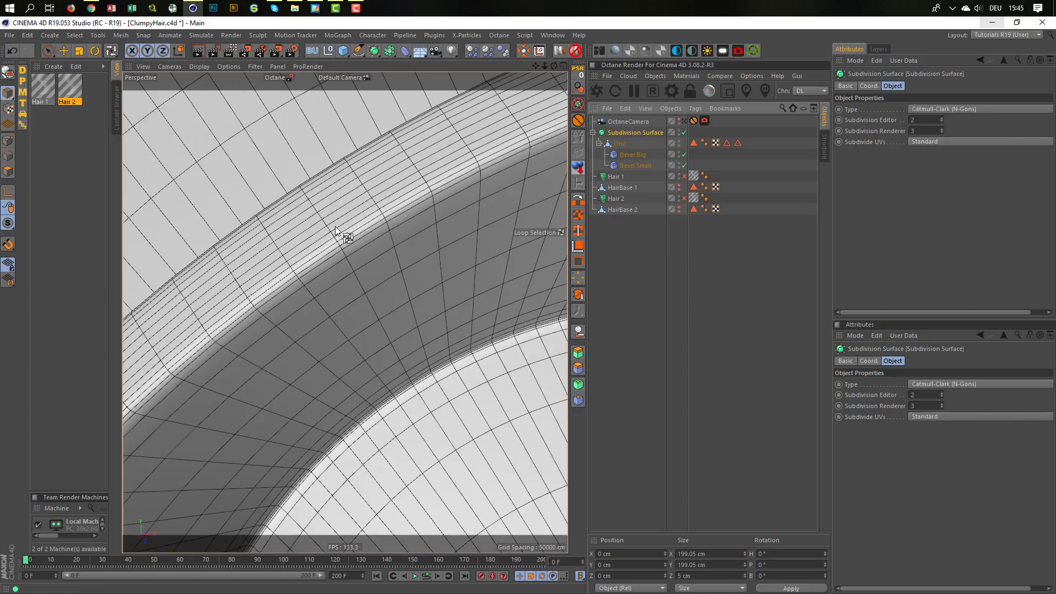
{"action": "scroll", "coordinate": [335, 227], "scroll_direction": "down", "scroll_amount": 10}
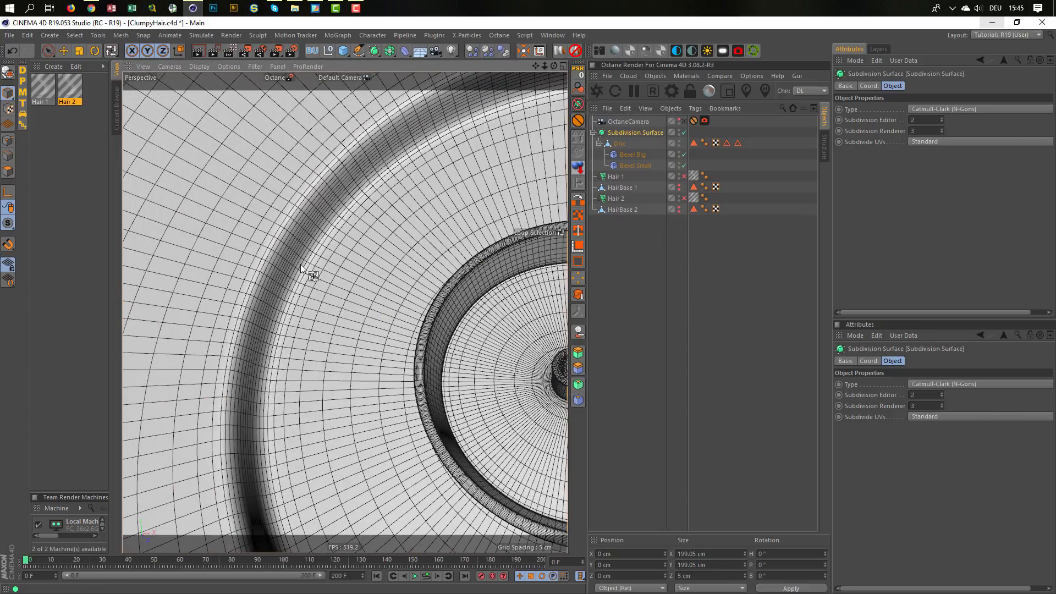
{"action": "left_click", "coordinate": [685, 121]}
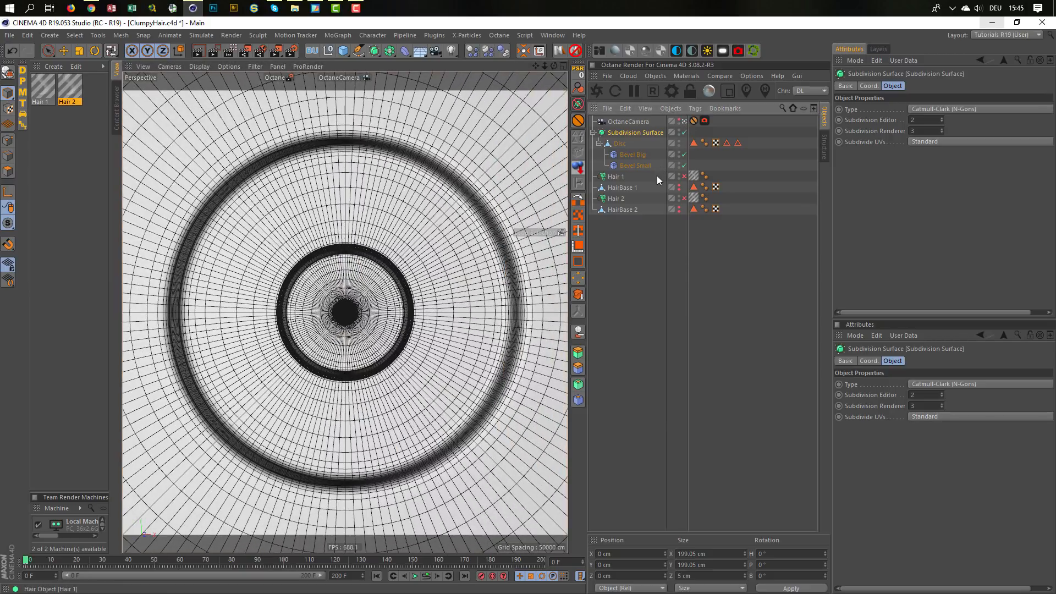
{"action": "left_click", "coordinate": [596, 90]}
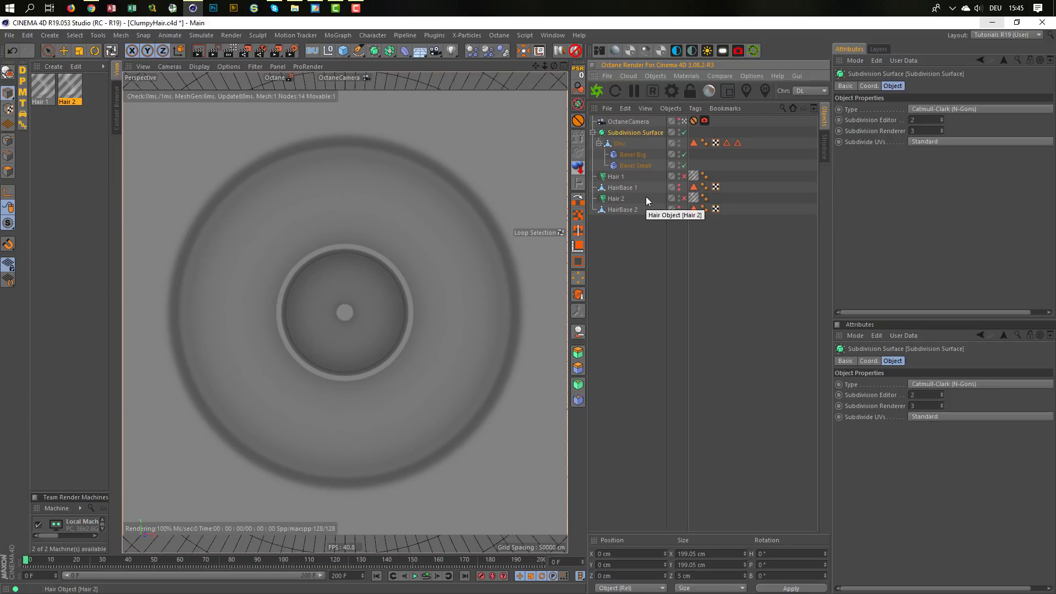
{"action": "left_click", "coordinate": [684, 176]}
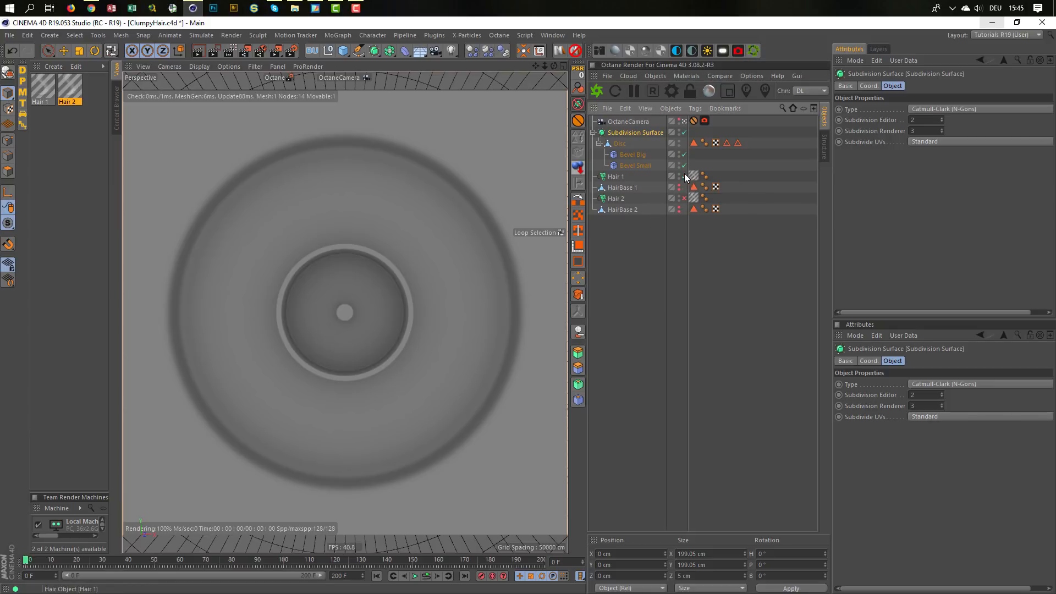
{"action": "left_click", "coordinate": [684, 198]}
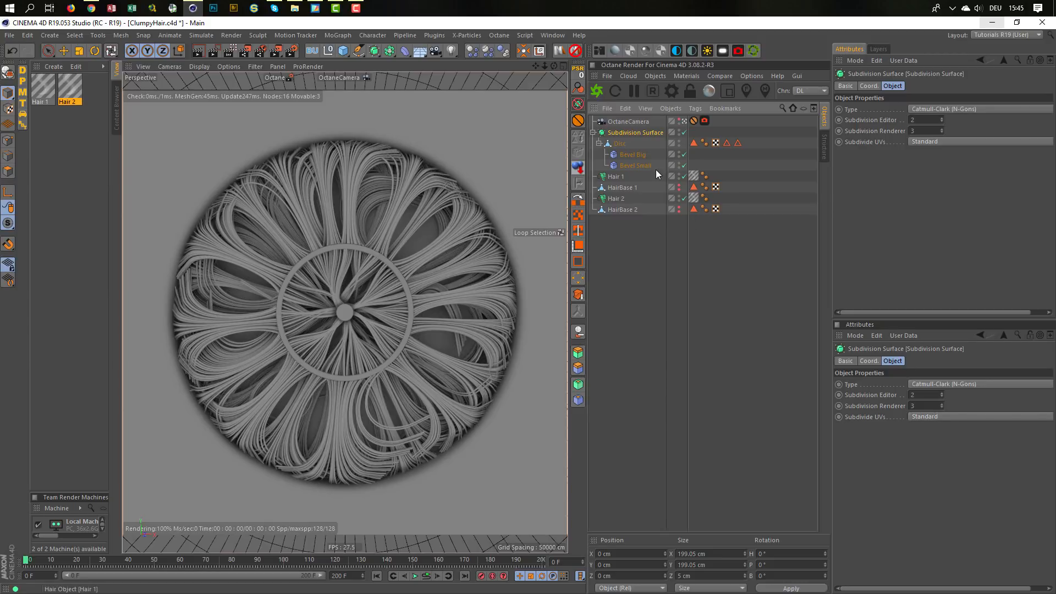
Step: Set the Offset of the Bevel Big deformer to 3 cm, and stop the Octane live render
{"action": "left_click", "coordinate": [635, 155]}
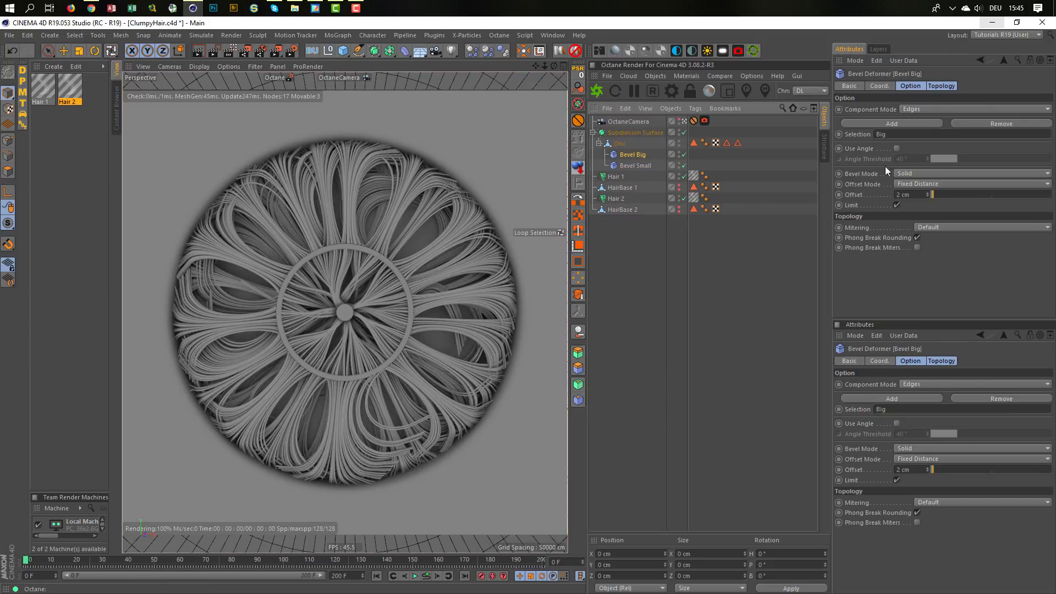
{"action": "left_click", "coordinate": [906, 195]}
{"action": "type", "text": "3"}
{"action": "key", "text": "Return"}
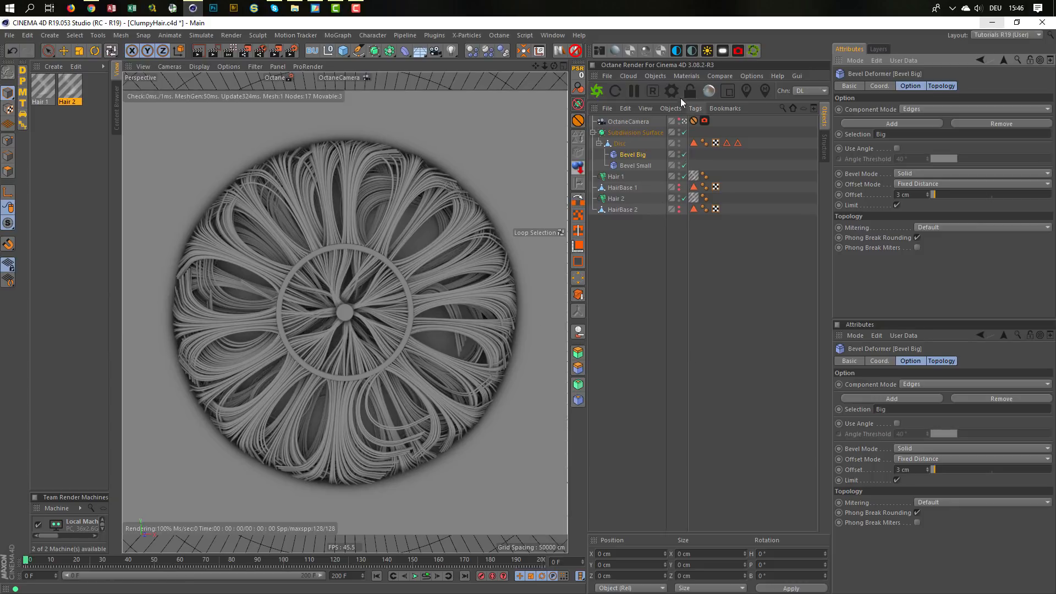
{"action": "left_click", "coordinate": [657, 94]}
{"action": "left_click", "coordinate": [632, 304]}
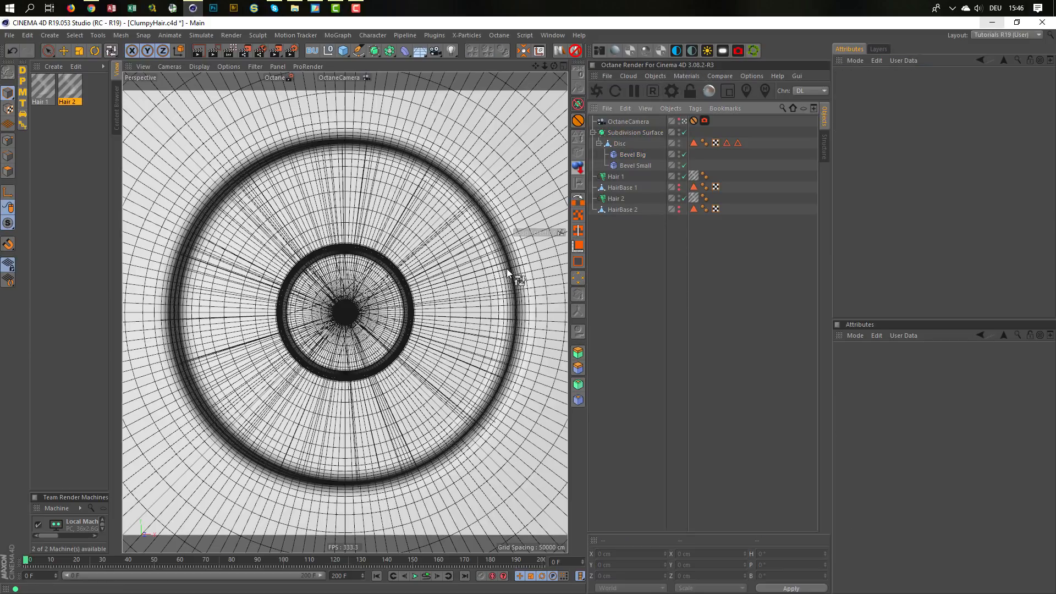
Step: Disable the Subdivision Surface, Bevel Big and Bevel Small, and return to the default camera
{"action": "left_click", "coordinate": [685, 133]}
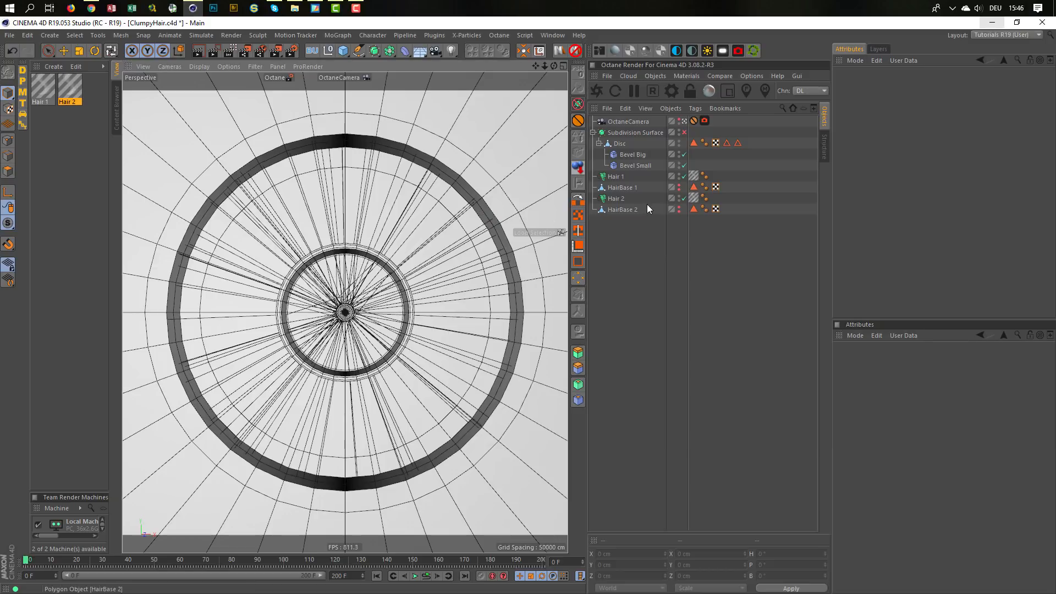
{"action": "left_click", "coordinate": [685, 121]}
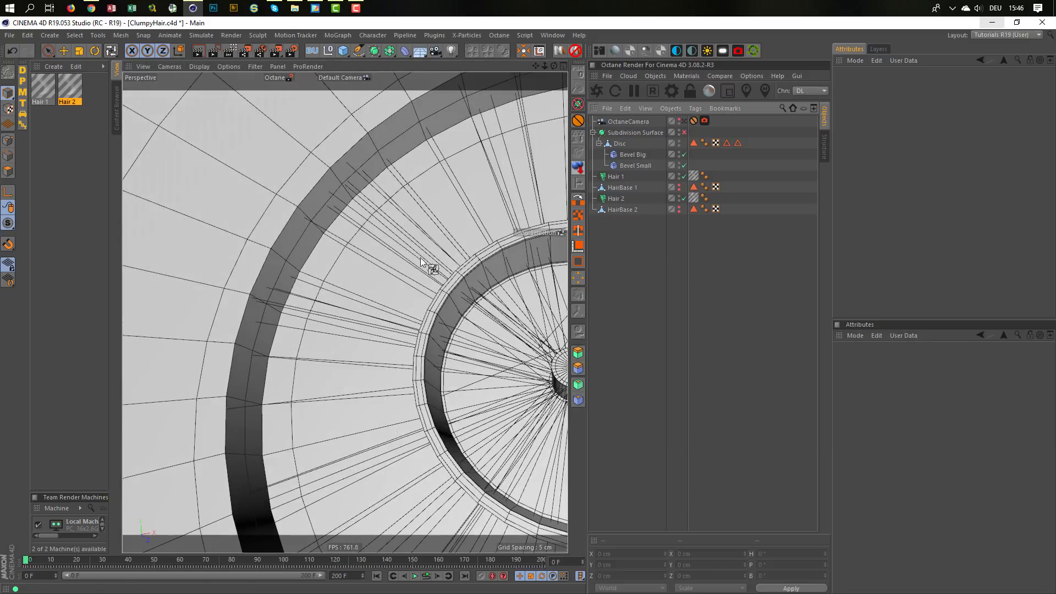
{"action": "scroll", "coordinate": [313, 273], "scroll_direction": "down", "scroll_amount": 3}
{"action": "mouse_move", "coordinate": [313, 273]}
{"action": "left_mouse_down", "text": "alt"}
{"action": "mouse_move", "coordinate": [339, 270]}
{"action": "mouse_move", "coordinate": [330, 269]}
{"action": "left_mouse_up", "text": "alt"}
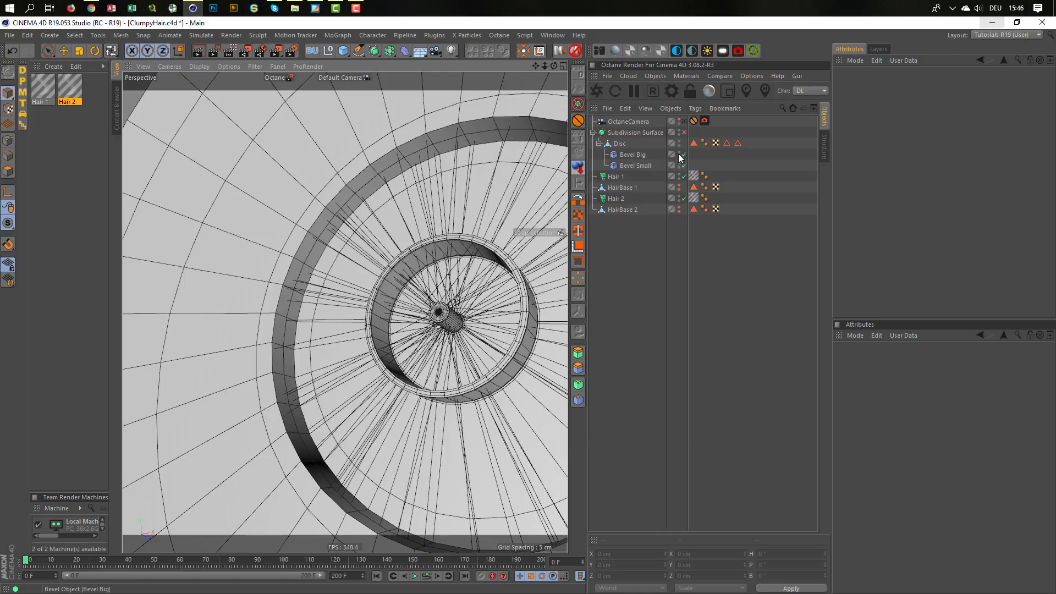
{"action": "left_click_drag", "start_coordinate": [684, 154], "coordinate": [684, 166]}
{"action": "left_click_drag", "start_coordinate": [304, 274], "coordinate": [262, 264], "text": "alt"}
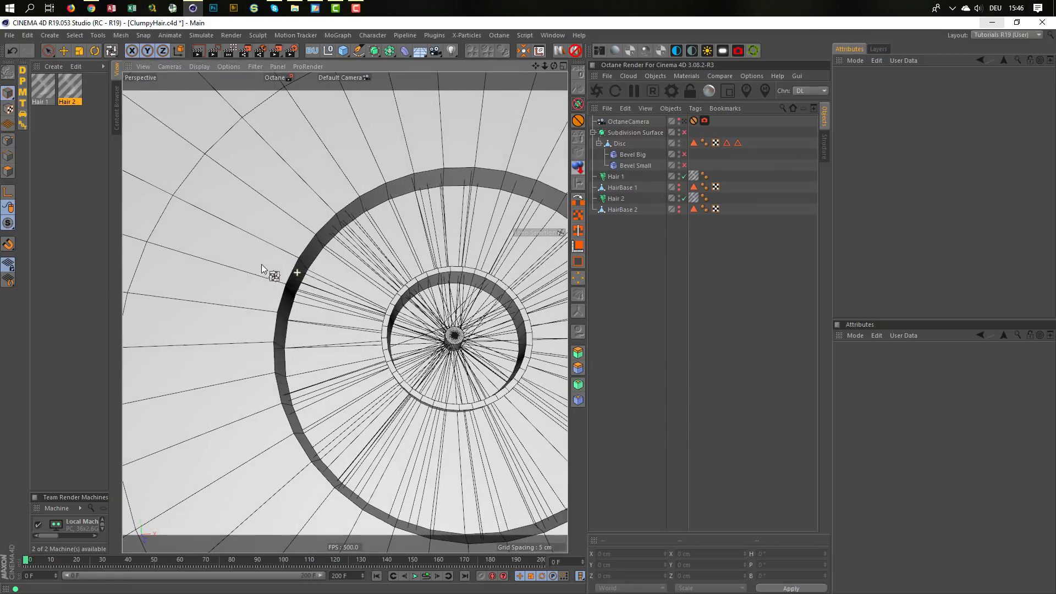
Step: Switch to Edges mode and loop-select the outer rim edge of the large circular recess on the Disc
{"action": "left_click", "coordinate": [8, 155]}
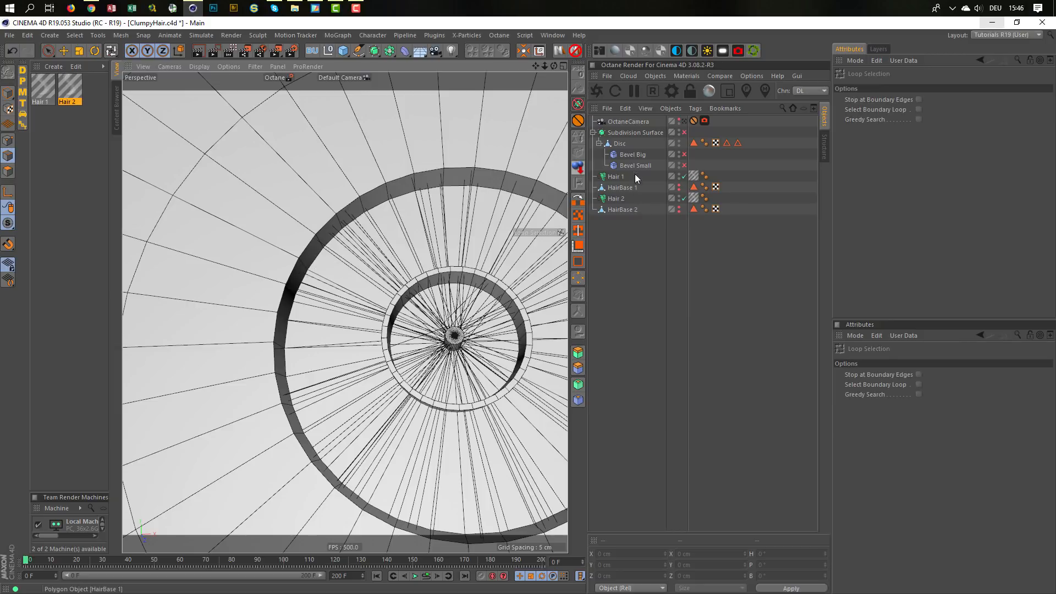
{"action": "left_click", "coordinate": [619, 143]}
{"action": "left_click", "coordinate": [328, 222]}
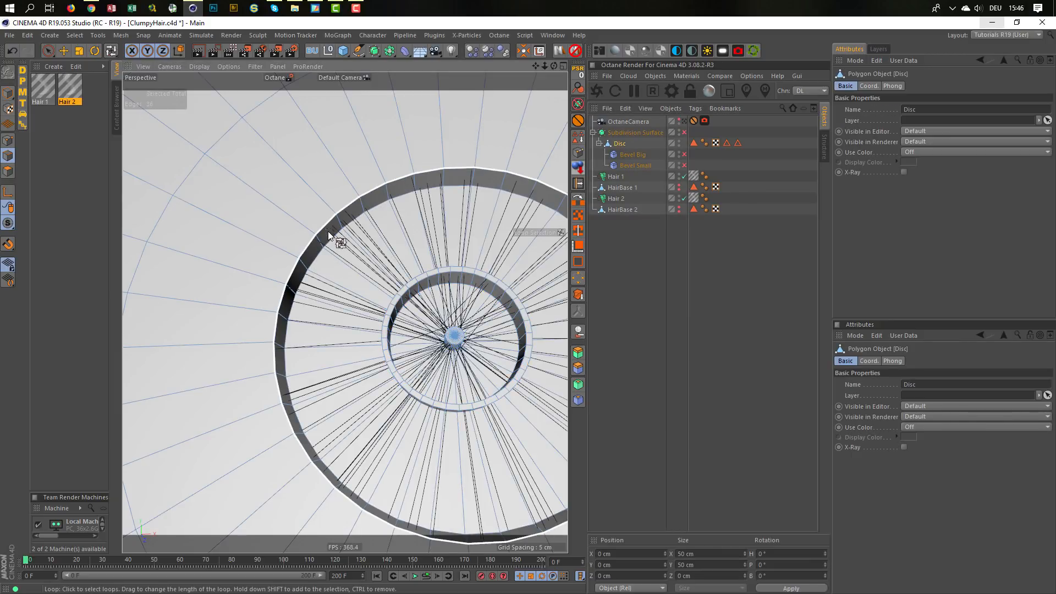
{"action": "left_click_drag", "start_coordinate": [301, 322], "coordinate": [260, 279], "text": "alt"}
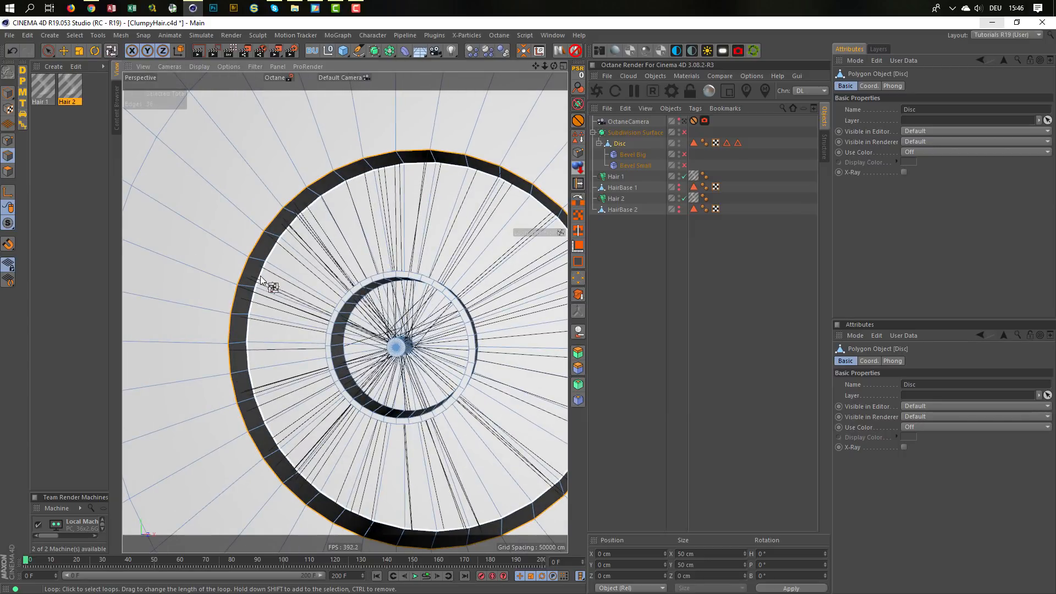
Step: Try to scale the selected outer rim loop of the recess, and undo the scaling
{"action": "key", "text": "t"}
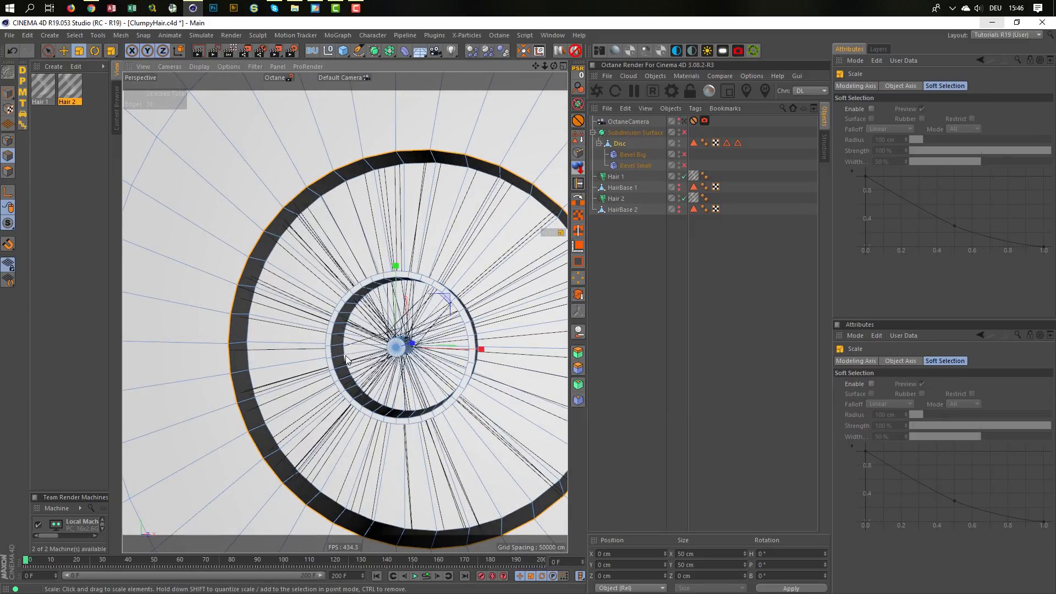
{"action": "left_click_drag", "start_coordinate": [328, 347], "coordinate": [300, 346], "text": "alt"}
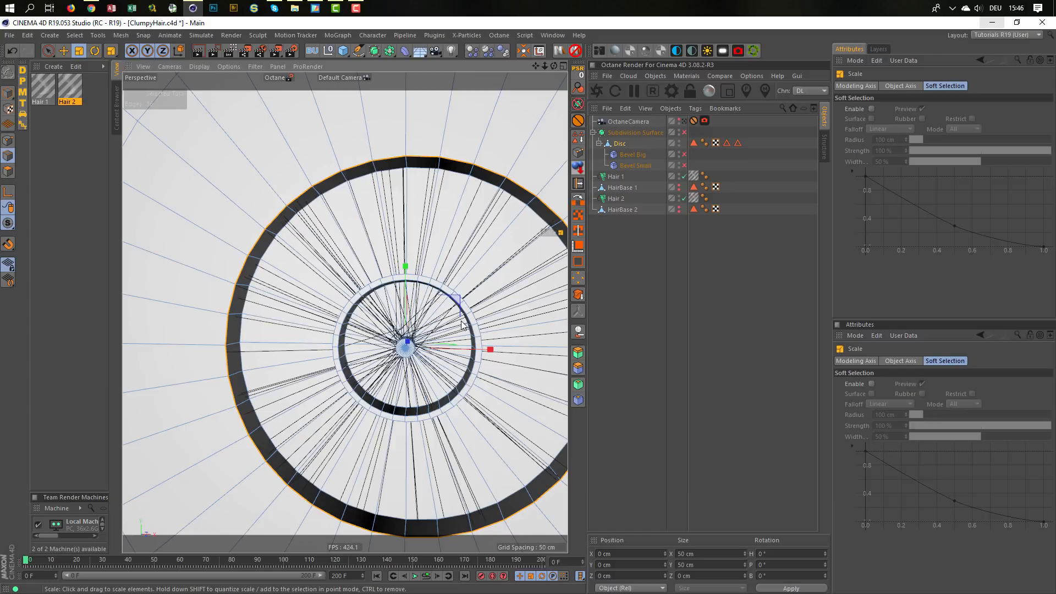
{"action": "scroll", "coordinate": [490, 302], "scroll_direction": "up", "scroll_amount": 3}
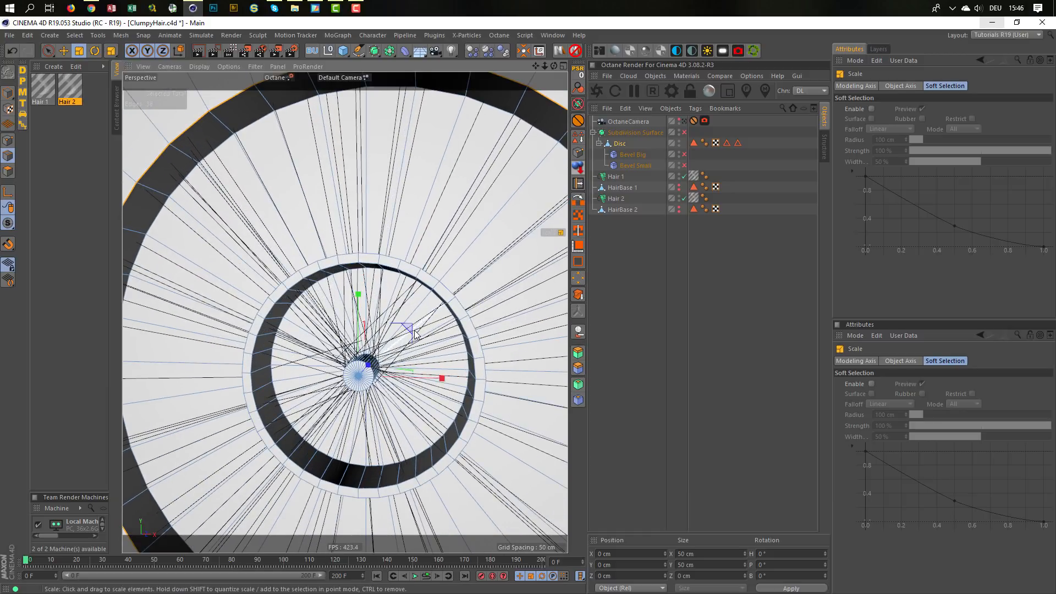
{"action": "scroll", "coordinate": [410, 331], "scroll_direction": "down", "scroll_amount": 3}
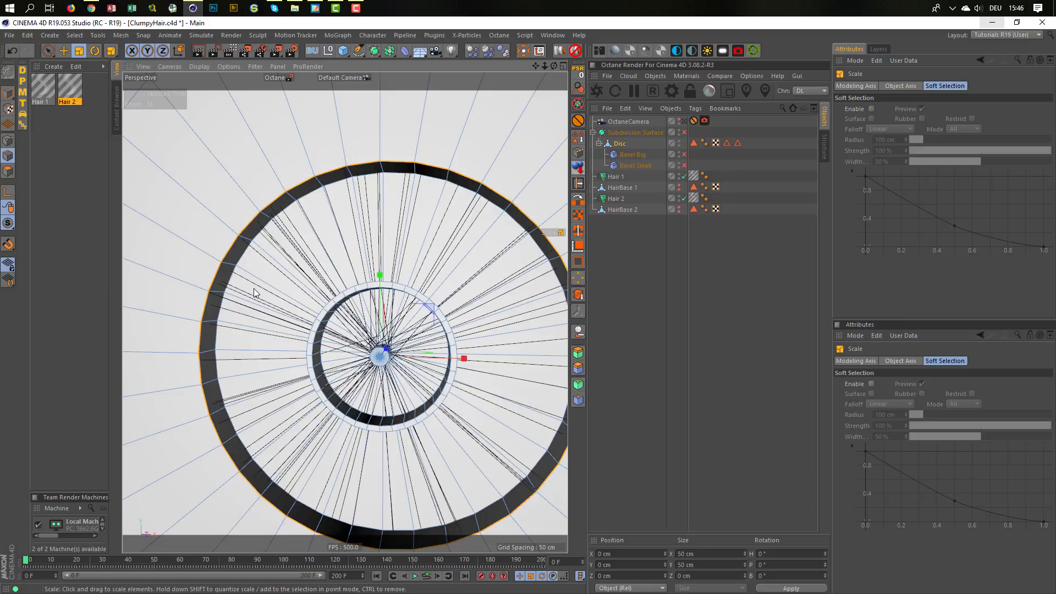
{"action": "left_click_drag", "start_coordinate": [254, 293], "coordinate": [278, 276]}
{"action": "key", "text": "ctrl+z"}
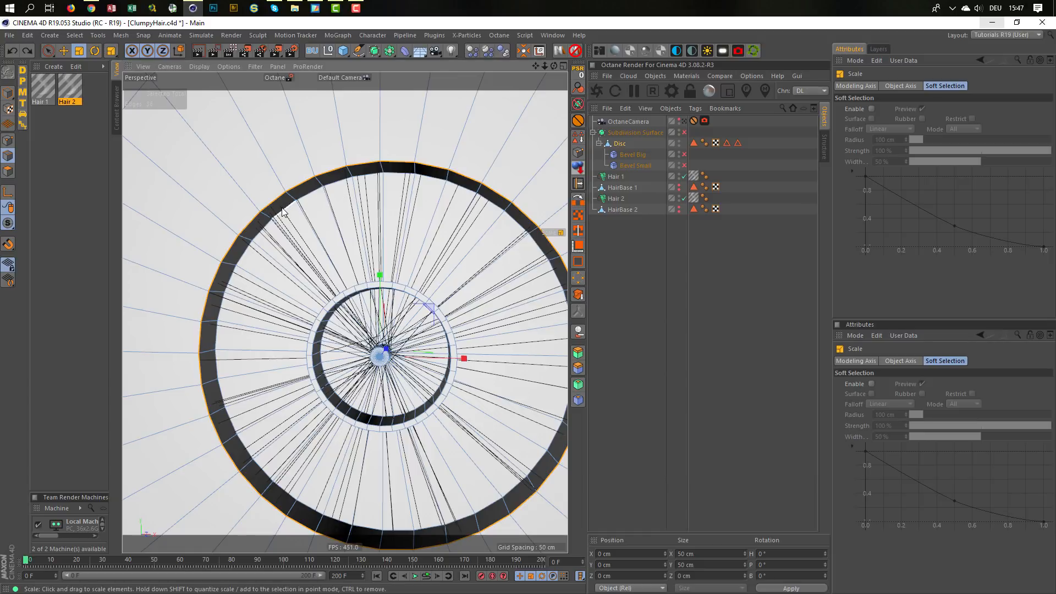
Step: Select both the rim loop and the floor edge loop of the large recess and try to scale them together
{"action": "key", "text": "u"}
{"action": "key", "text": "l"}
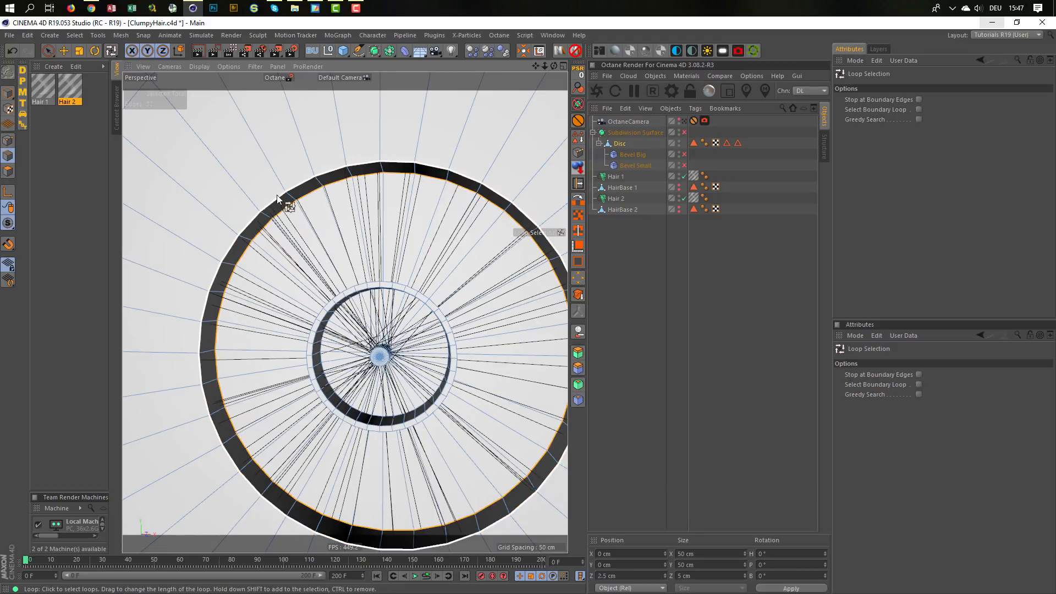
{"action": "left_click", "coordinate": [253, 227]}
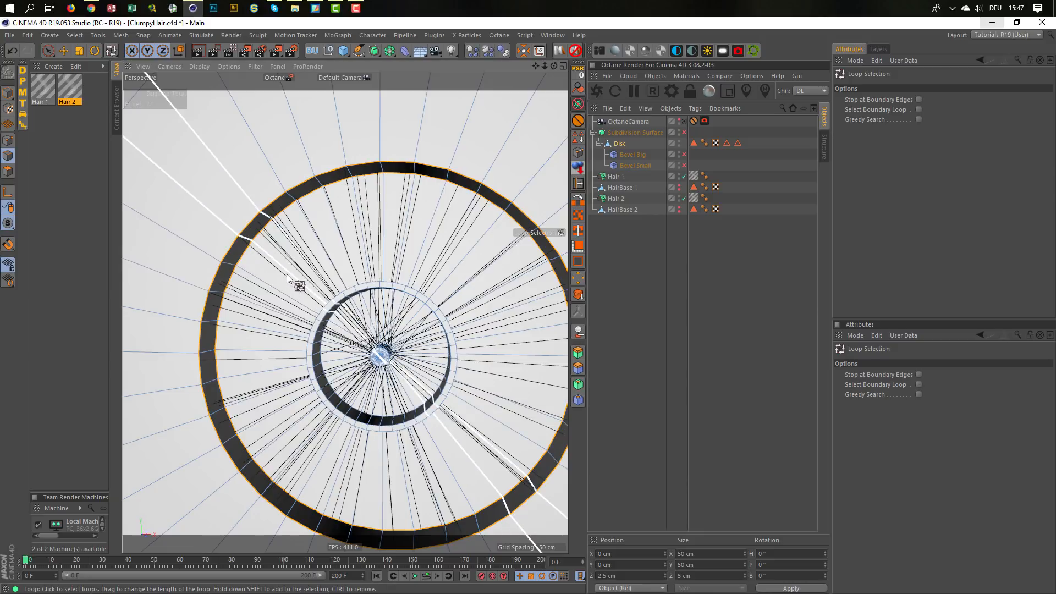
{"action": "key", "text": "t"}
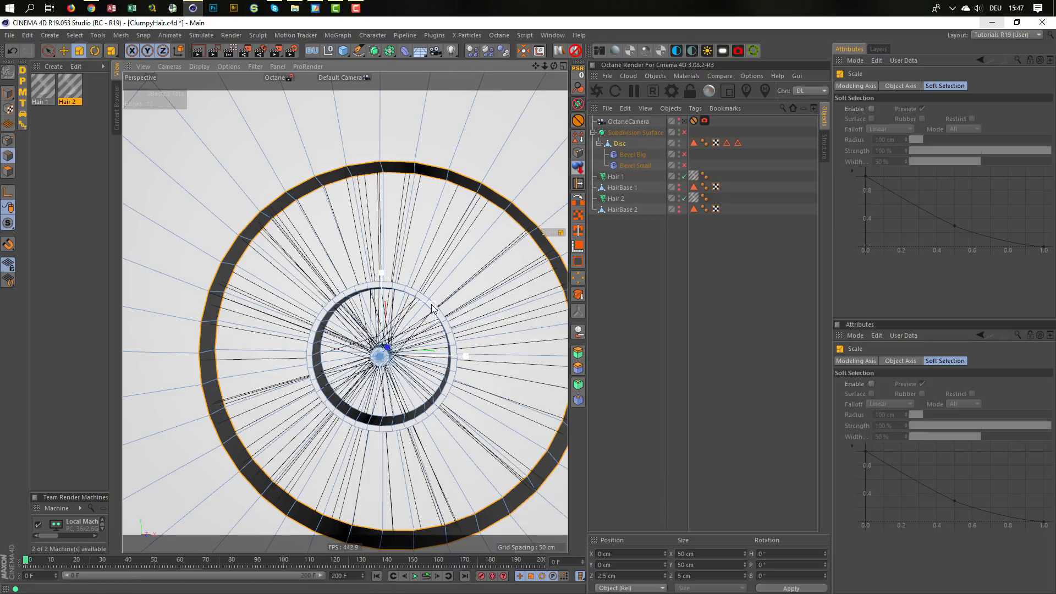
{"action": "left_click_drag", "start_coordinate": [419, 312], "coordinate": [446, 302], "text": "alt"}
{"action": "scroll", "coordinate": [413, 333], "scroll_direction": "up", "scroll_amount": 3}
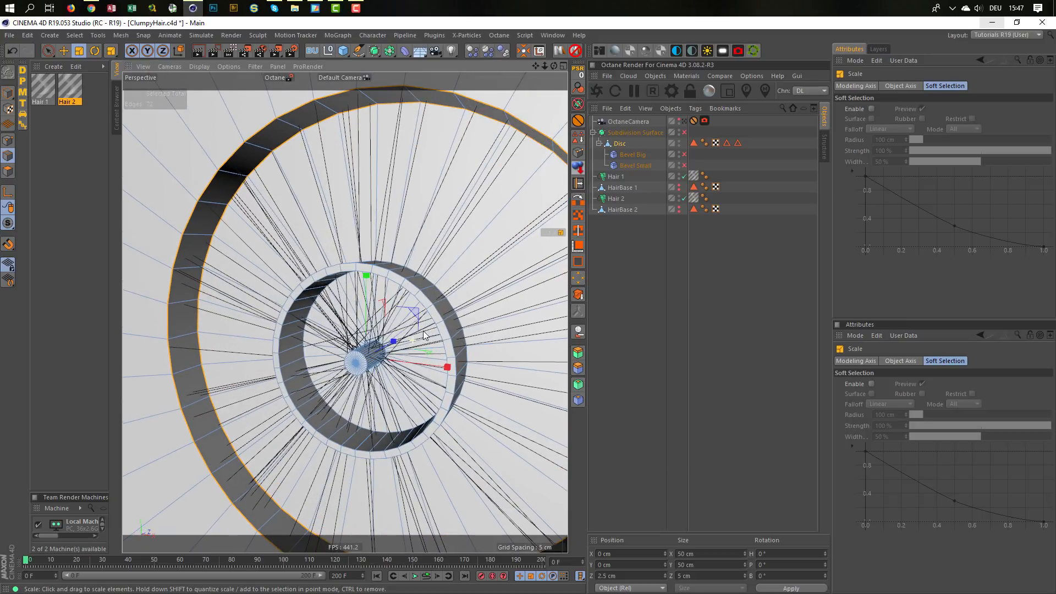
{"action": "left_click_drag", "start_coordinate": [421, 336], "coordinate": [425, 333], "text": "alt"}
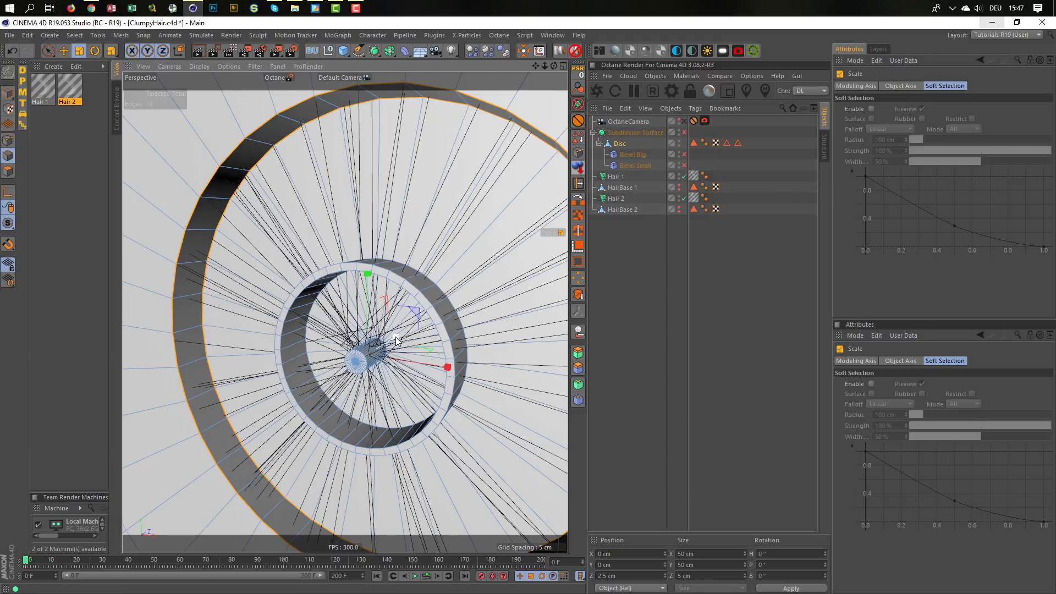
{"action": "left_click_drag", "start_coordinate": [396, 338], "coordinate": [396, 338]}
{"action": "key", "text": "shift"}
{"action": "left_click_drag", "start_coordinate": [391, 341], "coordinate": [398, 341], "text": "alt"}
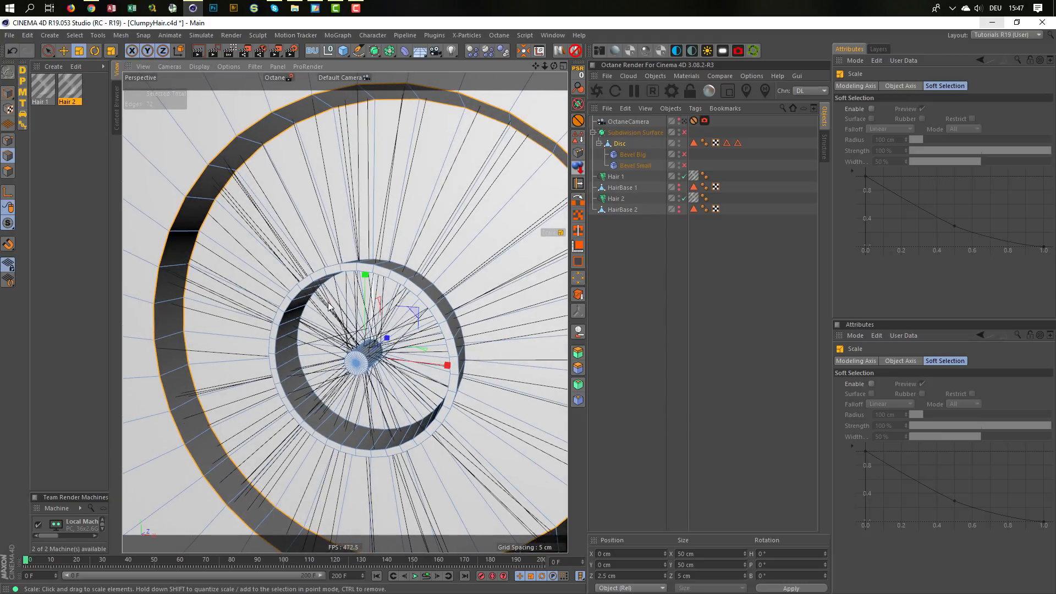
Step: Remove the recess's floor edge loop from the selection and scale the outer rim loop up to about 51.35 cm
{"action": "key", "text": "u"}
{"action": "key", "text": "l"}
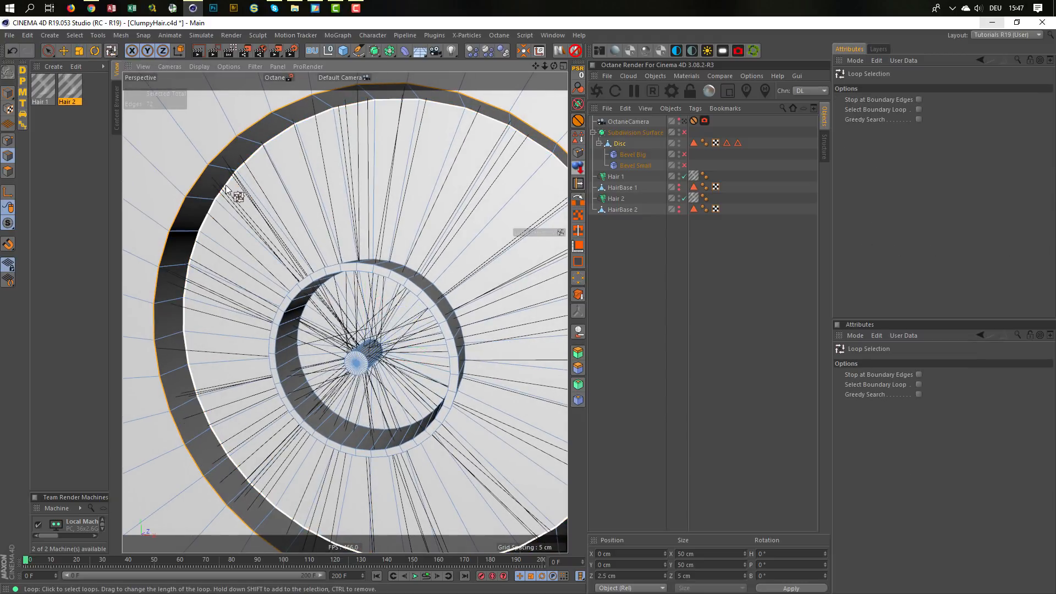
{"action": "left_click", "coordinate": [225, 184], "text": "ctrl"}
{"action": "left_click_drag", "start_coordinate": [225, 242], "coordinate": [231, 283], "text": "alt"}
{"action": "key", "text": "t"}
{"action": "right_click_drag", "start_coordinate": [232, 284], "coordinate": [210, 293], "text": "alt"}
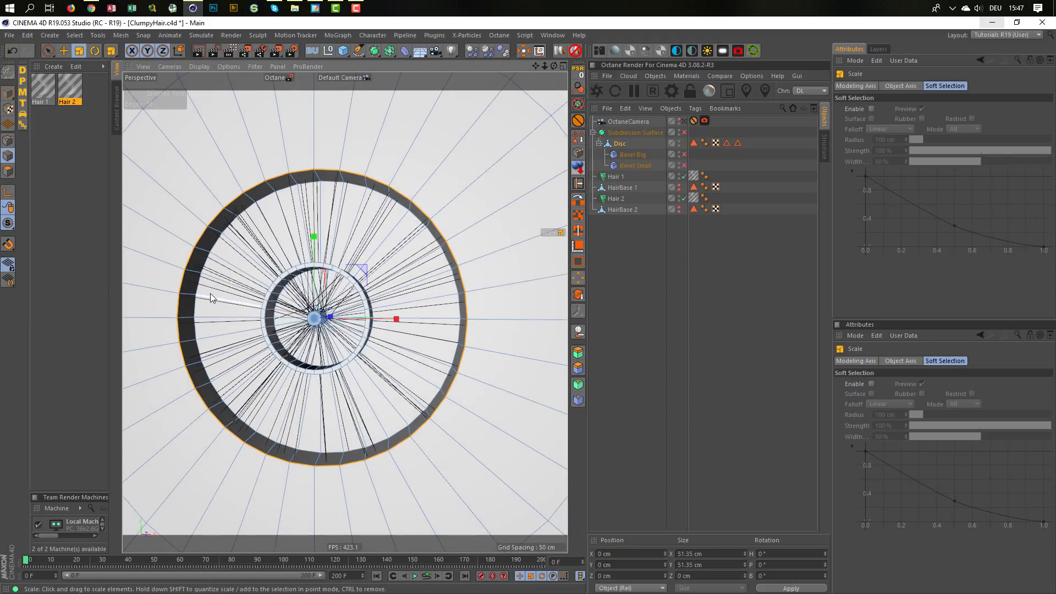
{"action": "left_click_drag", "start_coordinate": [210, 293], "coordinate": [201, 297], "text": "alt"}
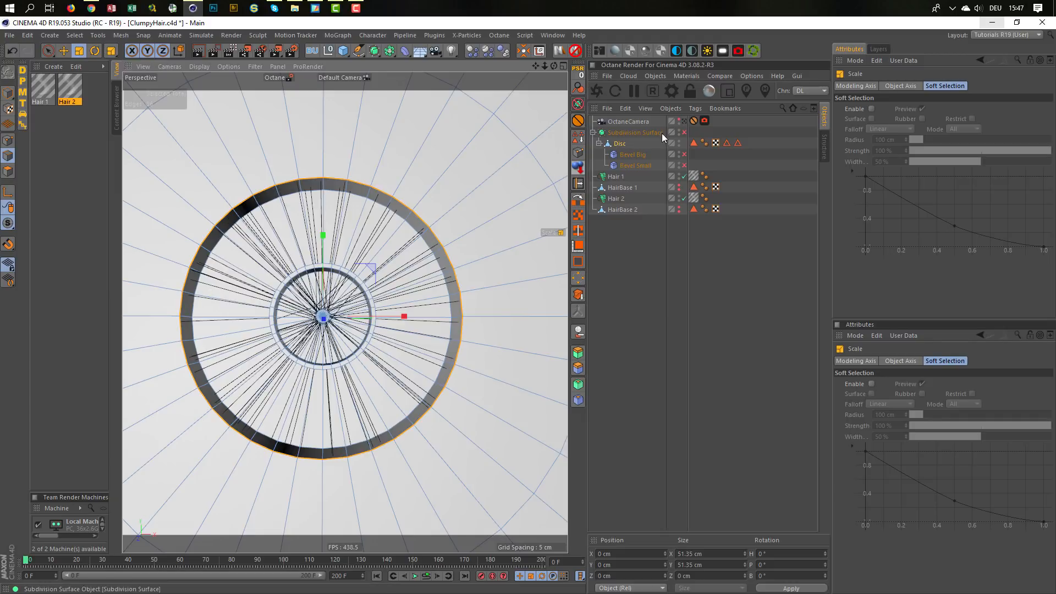
Step: Re-enable the Subdivision Surface and both Bevel deformers on the Disc
{"action": "left_click", "coordinate": [684, 132]}
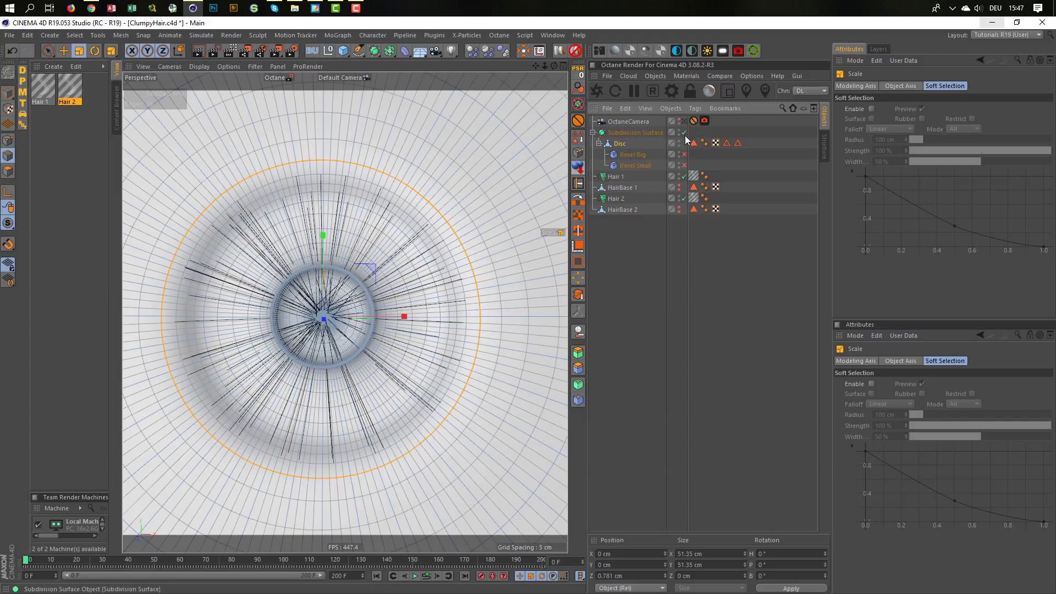
{"action": "left_click_drag", "start_coordinate": [682, 155], "coordinate": [684, 165]}
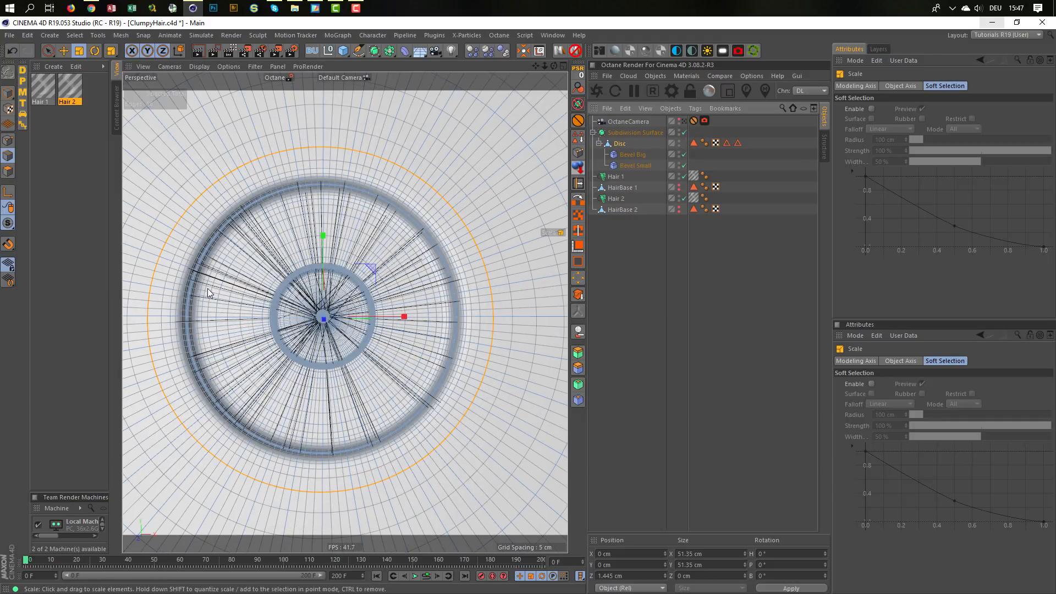
Step: Scale the outer rim loop up to about 52.9 cm and switch to the OctaneCamera view
{"action": "scroll", "coordinate": [275, 275], "scroll_direction": "up", "scroll_amount": 1}
{"action": "left_click_drag", "start_coordinate": [275, 275], "coordinate": [308, 264], "text": "alt"}
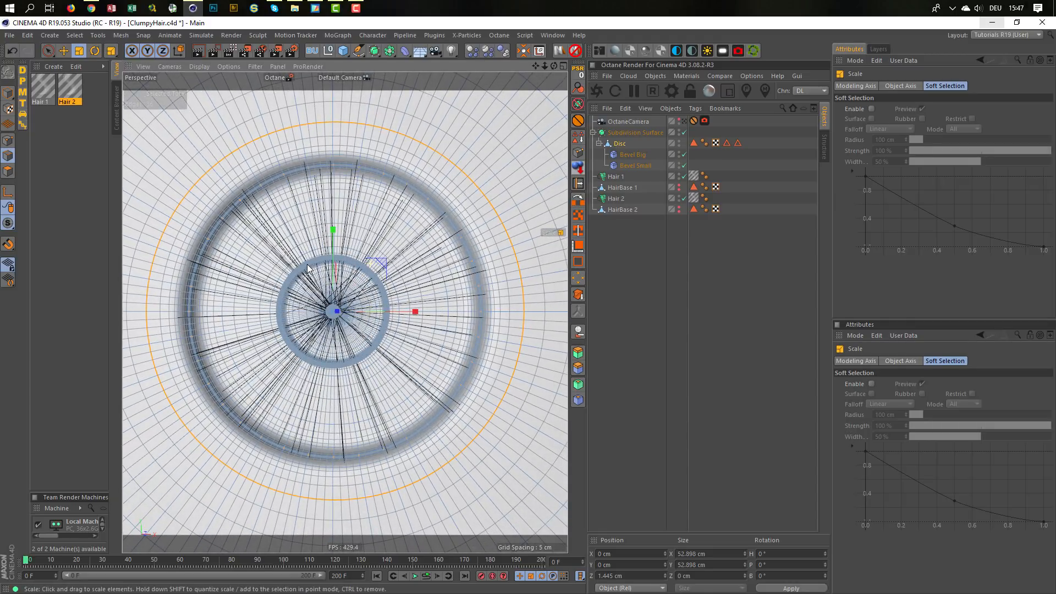
{"action": "left_click", "coordinate": [684, 121]}
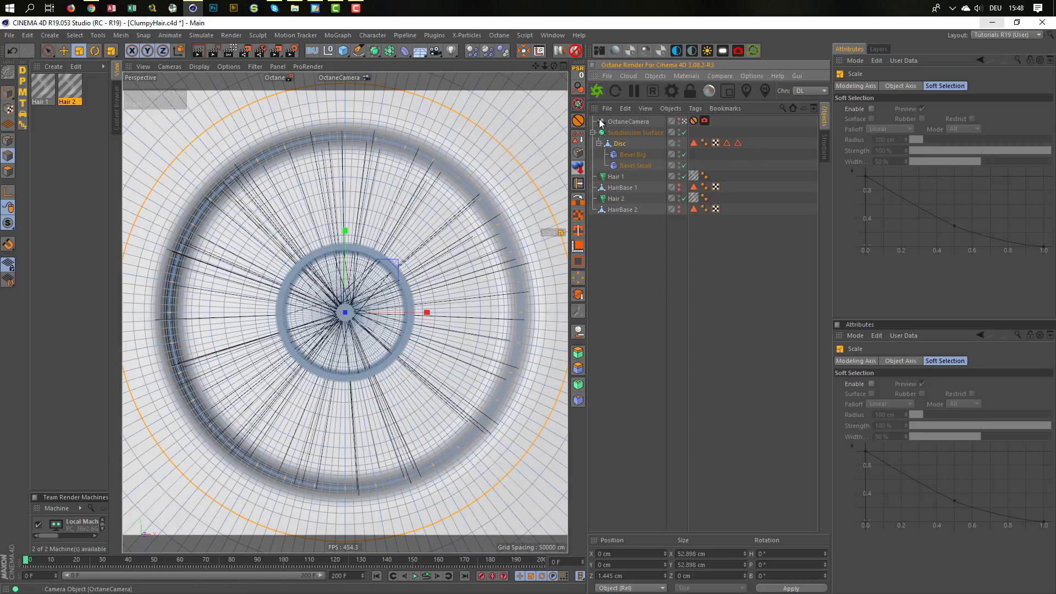
Step: Render the disc live in Octane and set the Bevel Big deformer's offset to 1 cm
{"action": "left_click", "coordinate": [597, 91]}
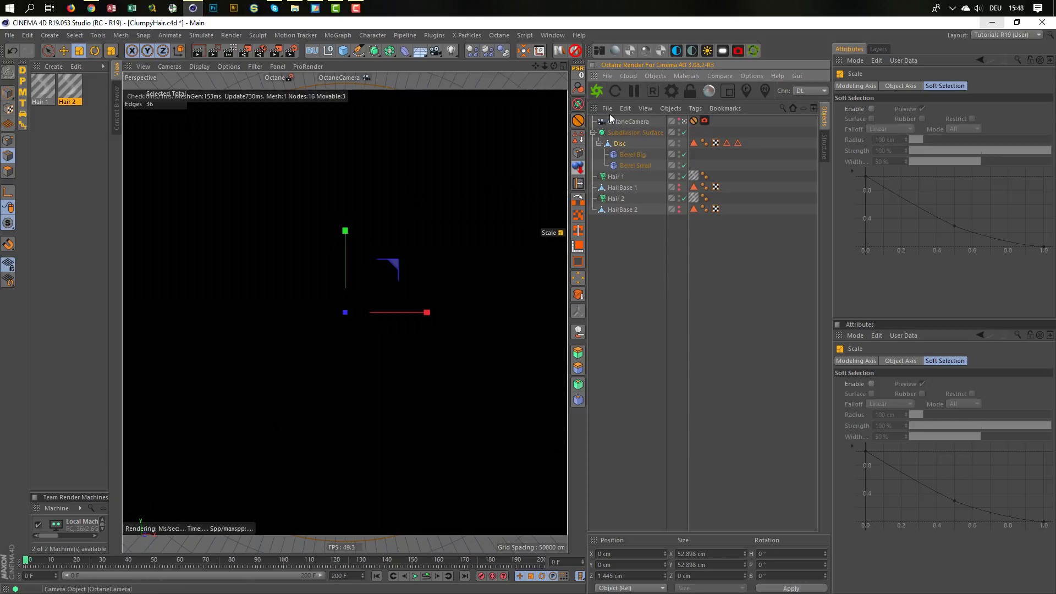
{"action": "left_click", "coordinate": [598, 91]}
{"action": "left_click", "coordinate": [633, 155]}
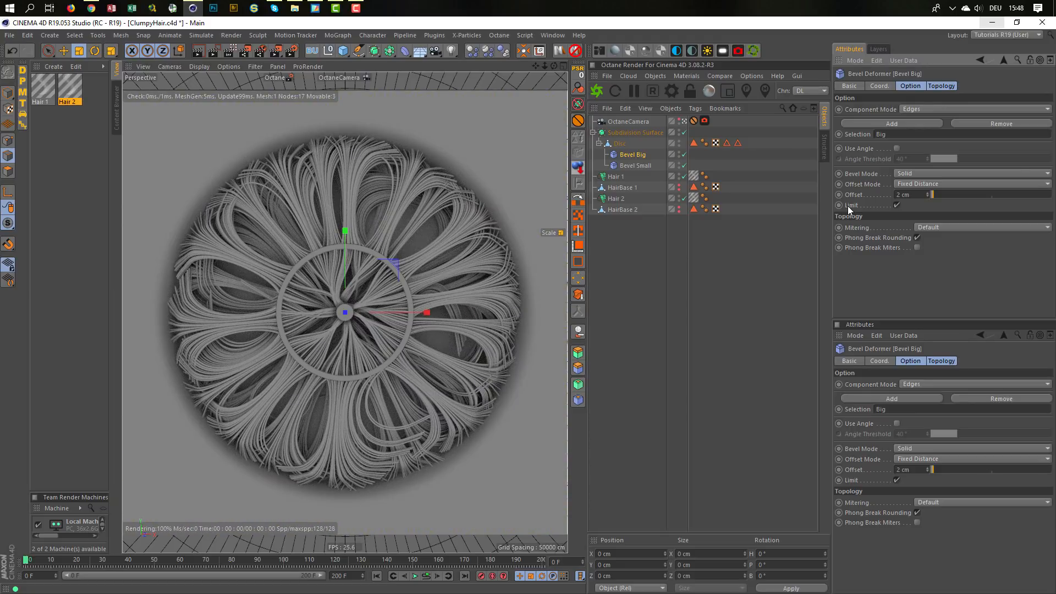
{"action": "double_click", "coordinate": [907, 193]}
{"action": "type", "text": "1"}
{"action": "key", "text": "Return"}
{"action": "left_click", "coordinate": [597, 92]}
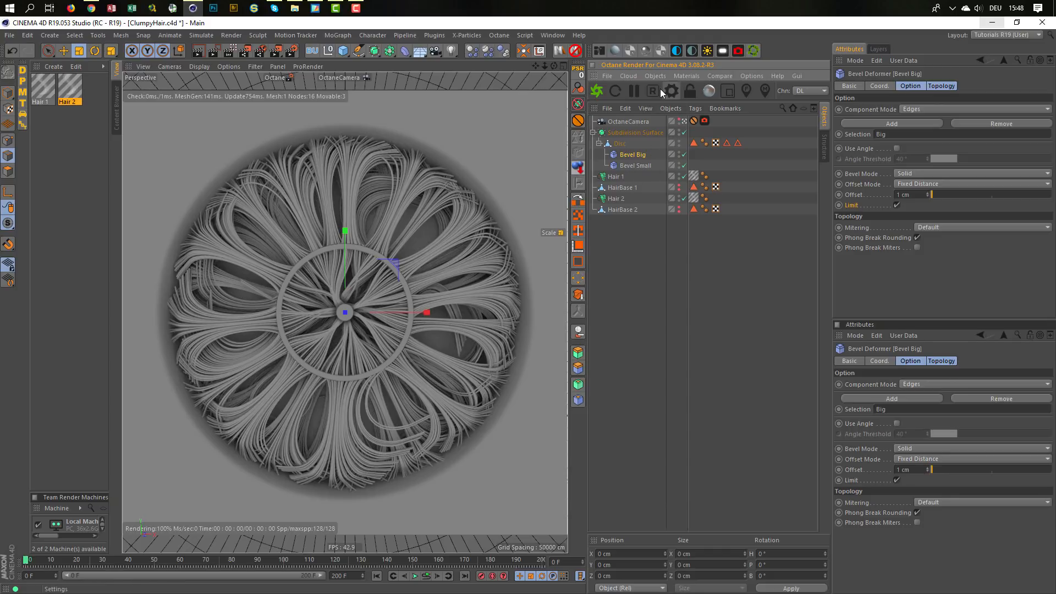
Step: Disable the Subdivision Surface and hide Hair 1 and Hair 2 in the viewport
{"action": "left_click", "coordinate": [637, 295]}
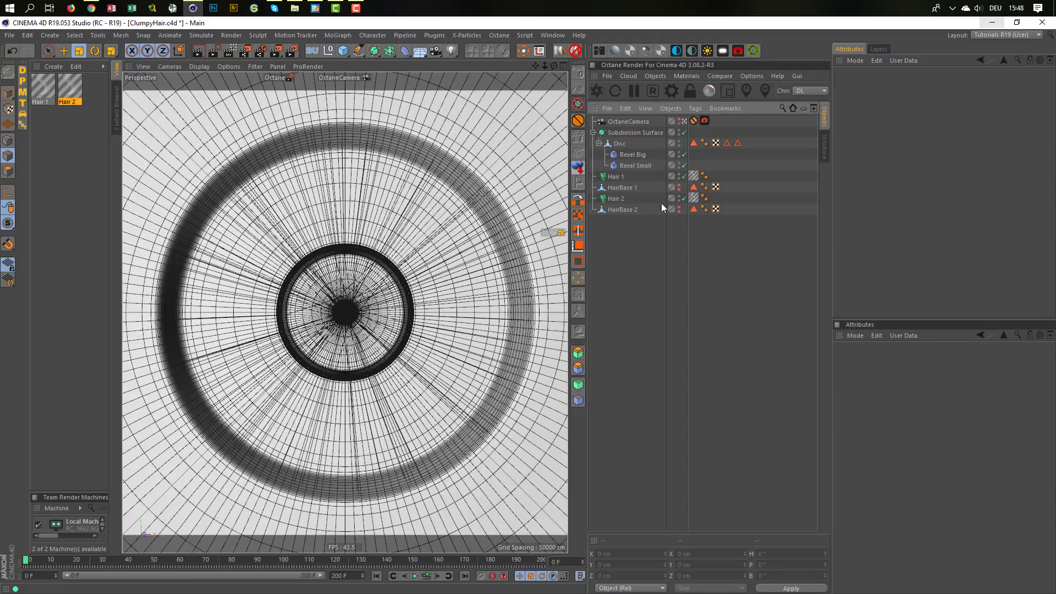
{"action": "left_click", "coordinate": [684, 132]}
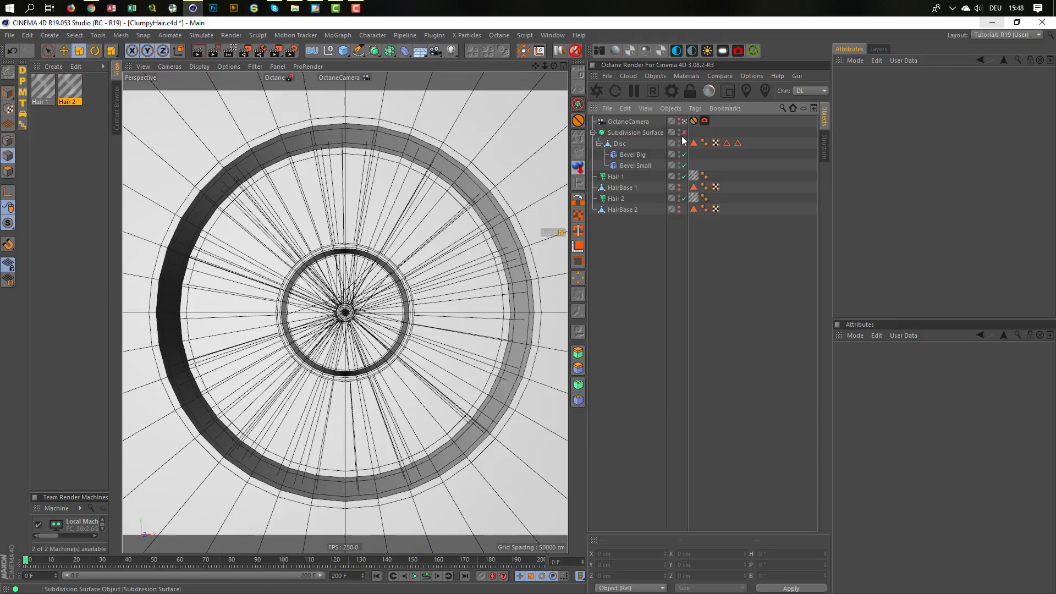
{"action": "left_click", "coordinate": [684, 176]}
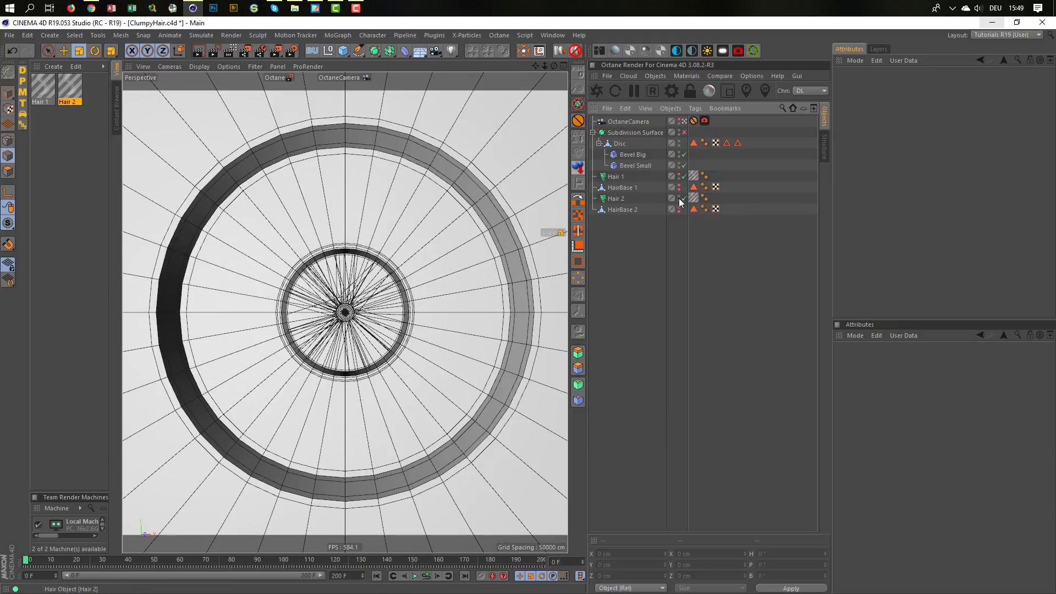
{"action": "left_click", "coordinate": [685, 198]}
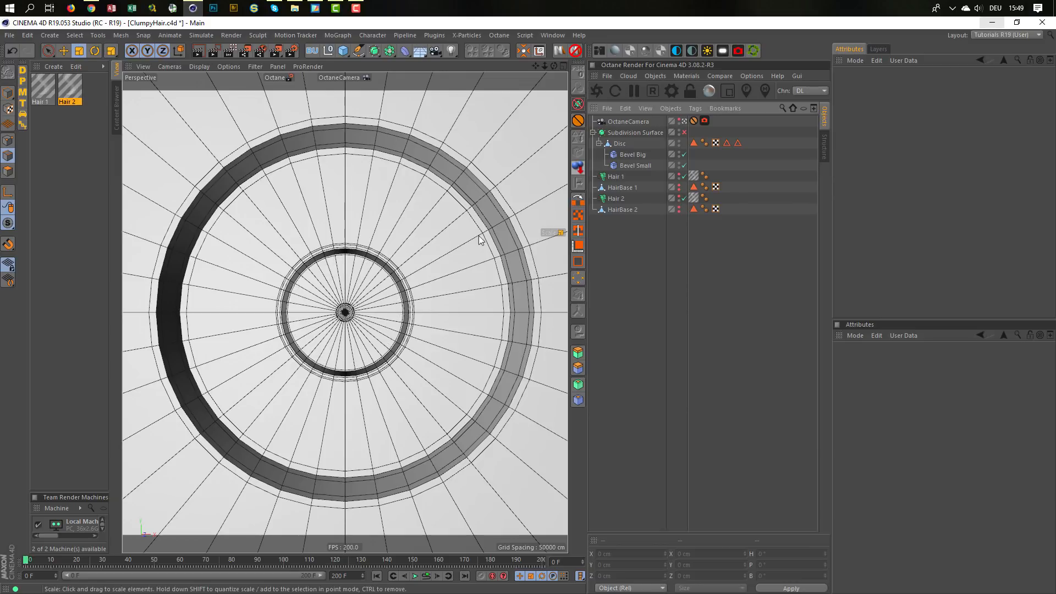
Step: Add a Cylinder and scale it down to a radius of about 4.95 cm and a height of about 19.8 cm
{"action": "left_click", "coordinate": [343, 51]}
{"action": "left_click", "coordinate": [559, 68]}
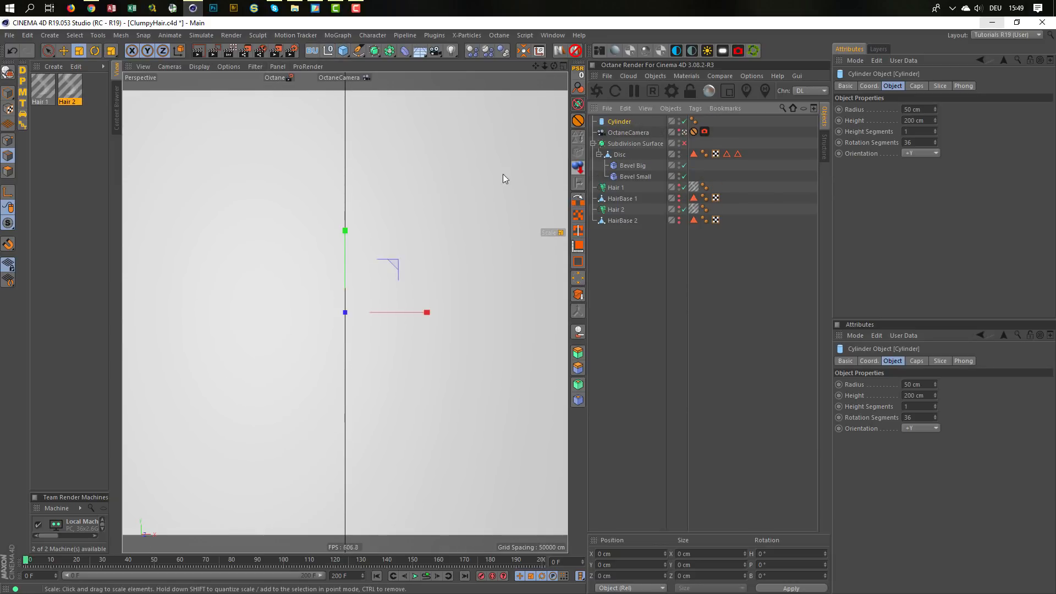
{"action": "left_click_drag", "start_coordinate": [473, 252], "coordinate": [145, 424]}
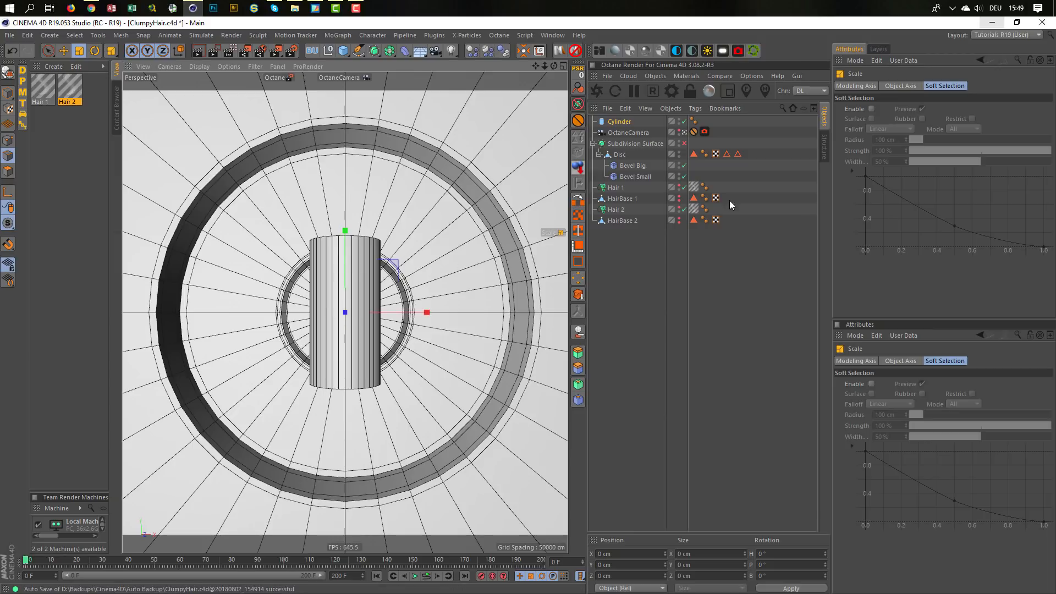
Step: Set the Cylinder's radius to 0.2 cm and its rotation segments to 12
{"action": "left_click", "coordinate": [621, 122]}
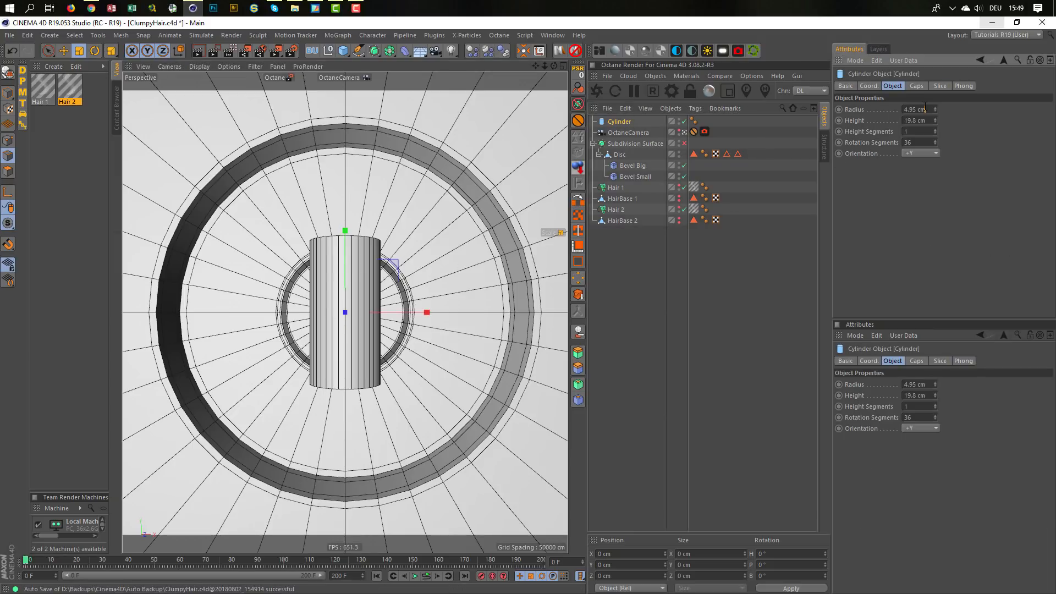
{"action": "left_click", "coordinate": [914, 109]}
{"action": "type", "text": "0.2"}
{"action": "key", "text": "Return"}
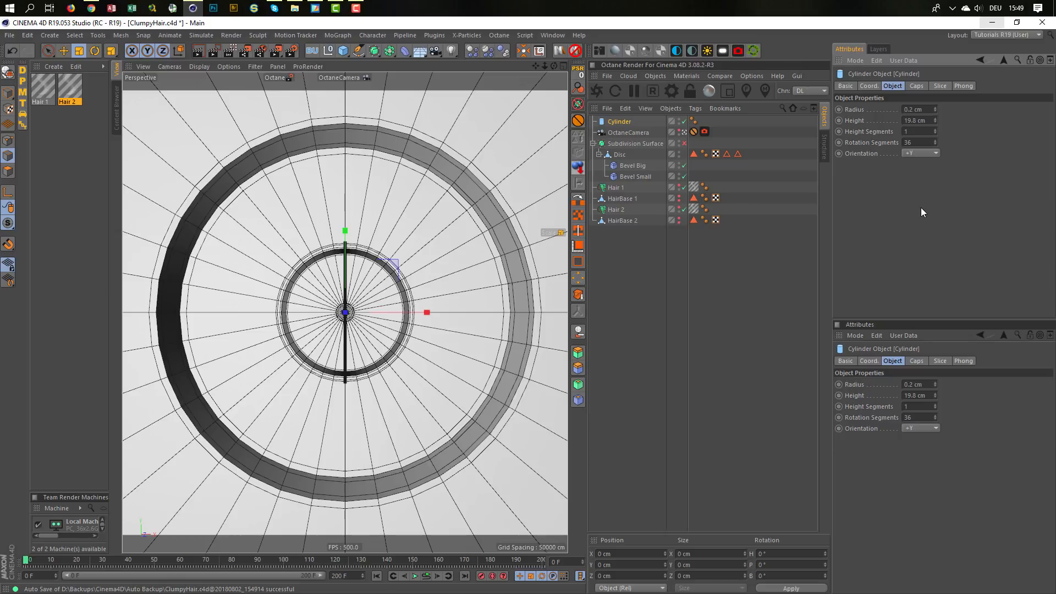
{"action": "left_click", "coordinate": [924, 139]}
{"action": "type", "text": "12"}
{"action": "key", "text": "Return"}
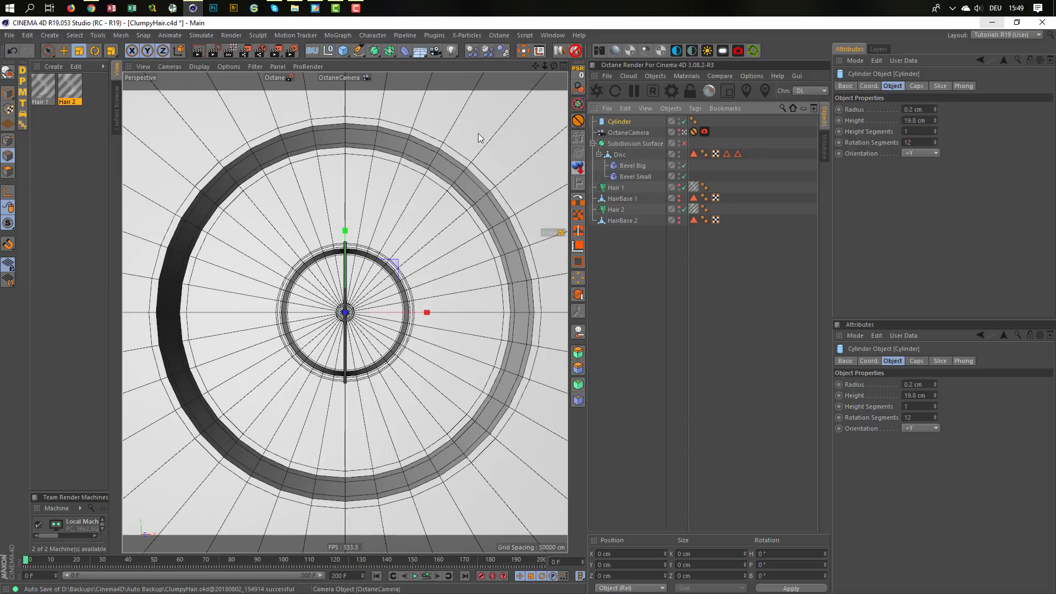
Step: Place the Cylinder inside a MoGraph Cloner and switch the Cloner to Radial mode
{"action": "left_click", "coordinate": [335, 34]}
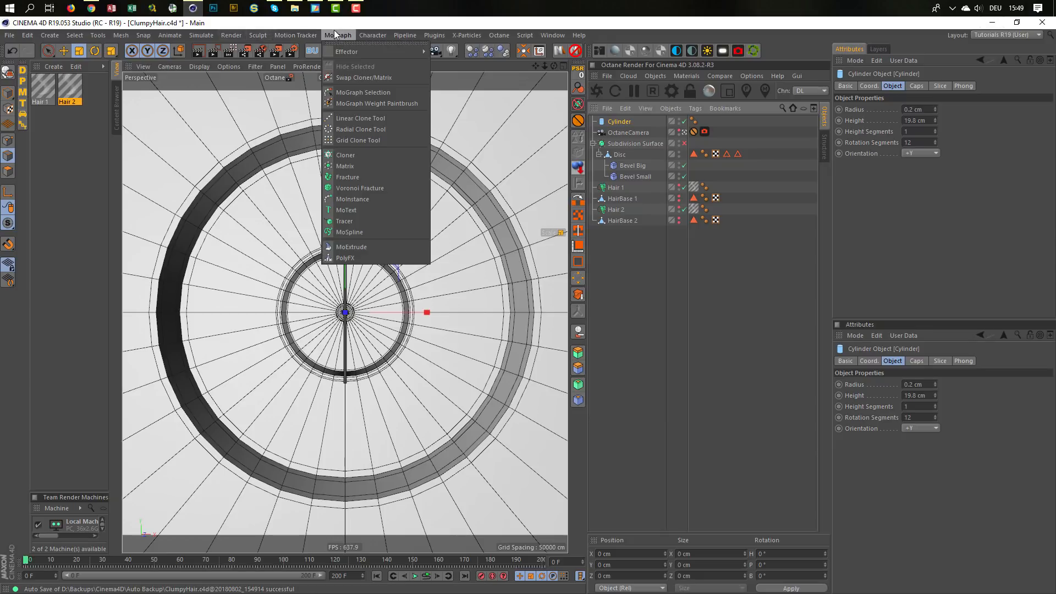
{"action": "left_click", "coordinate": [348, 155], "text": "alt"}
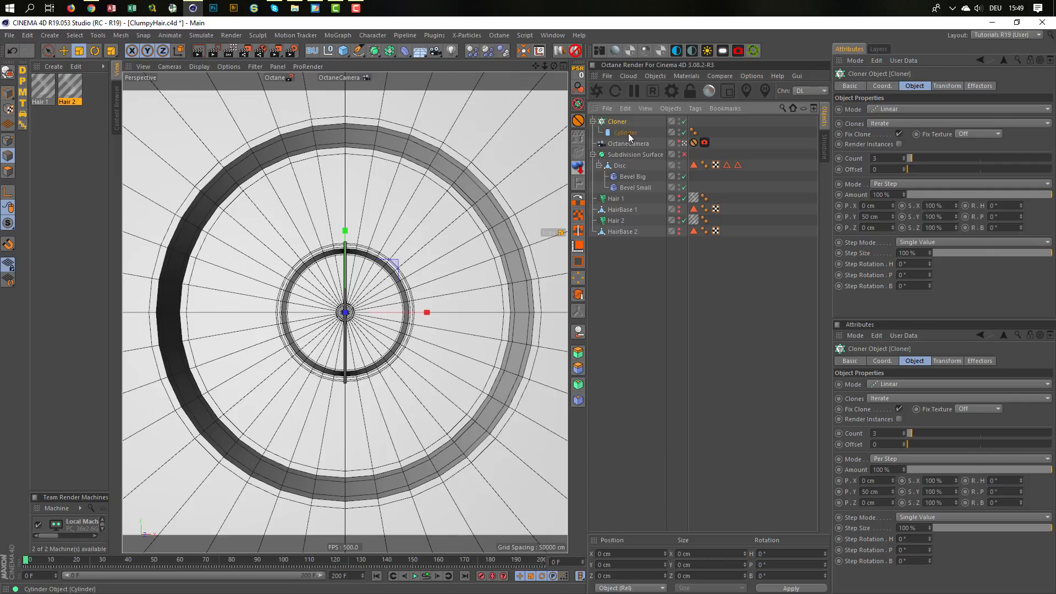
{"action": "left_click", "coordinate": [895, 109]}
{"action": "left_click", "coordinate": [894, 144]}
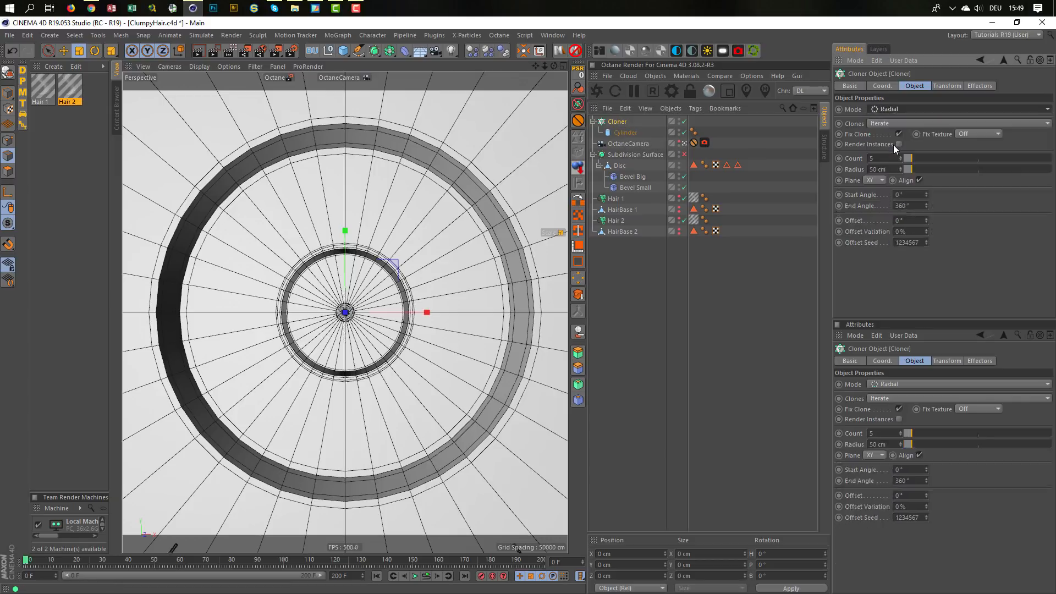
Step: Raise the Cloner's count to 71 and adjust its radius to about 18.6 cm so the cylinders start at the inner ring
{"action": "left_click_drag", "start_coordinate": [909, 157], "coordinate": [1005, 165]}
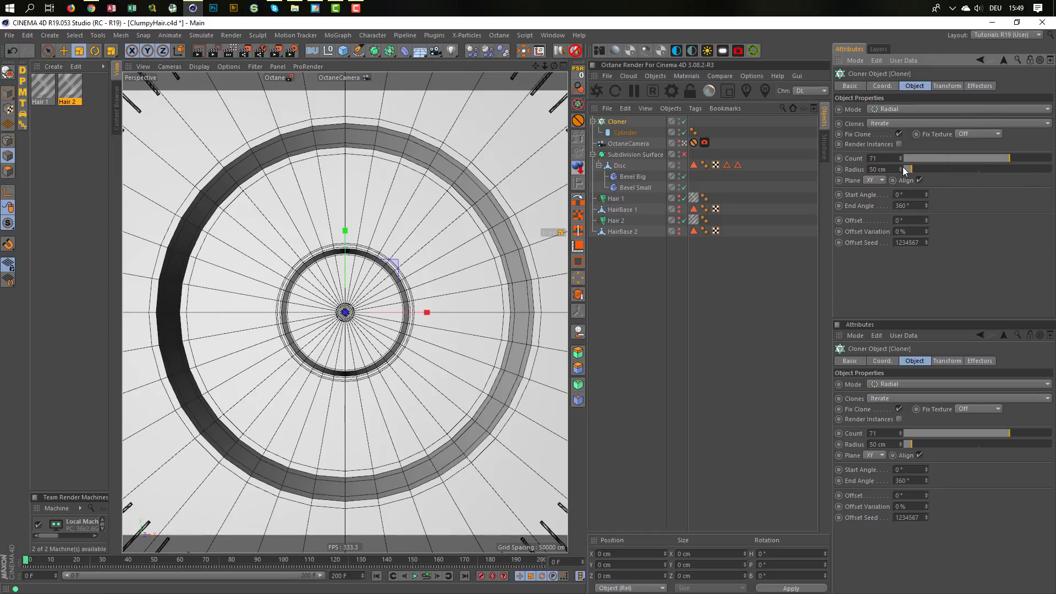
{"action": "mouse_move", "coordinate": [903, 166]}
{"action": "left_mouse_down"}
{"action": "mouse_move", "coordinate": [902, 186]}
{"action": "mouse_move", "coordinate": [900, 170]}
{"action": "left_mouse_up"}
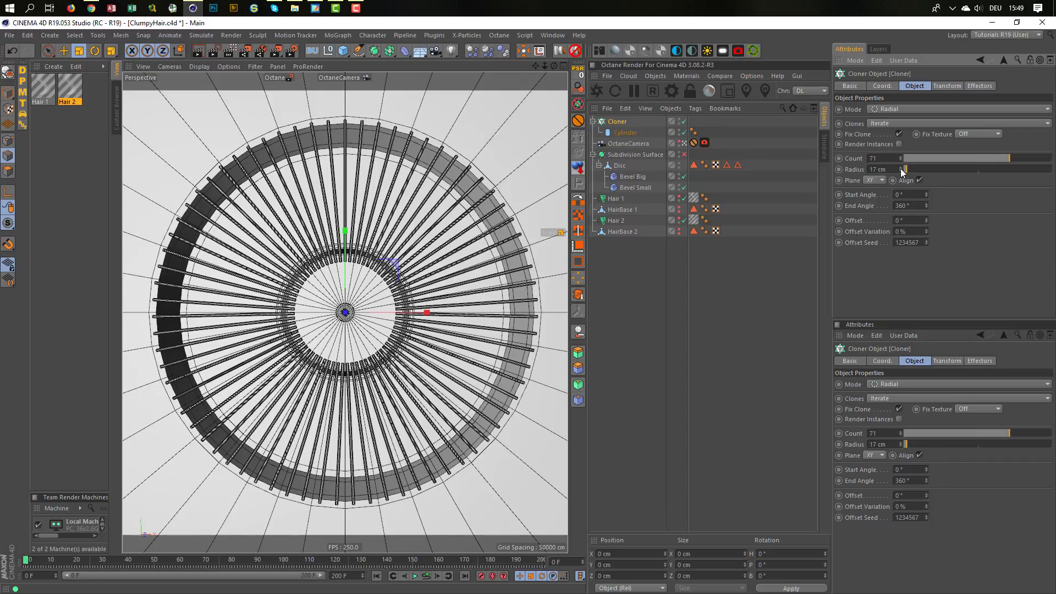
{"action": "left_click_drag", "start_coordinate": [900, 168], "coordinate": [900, 169]}
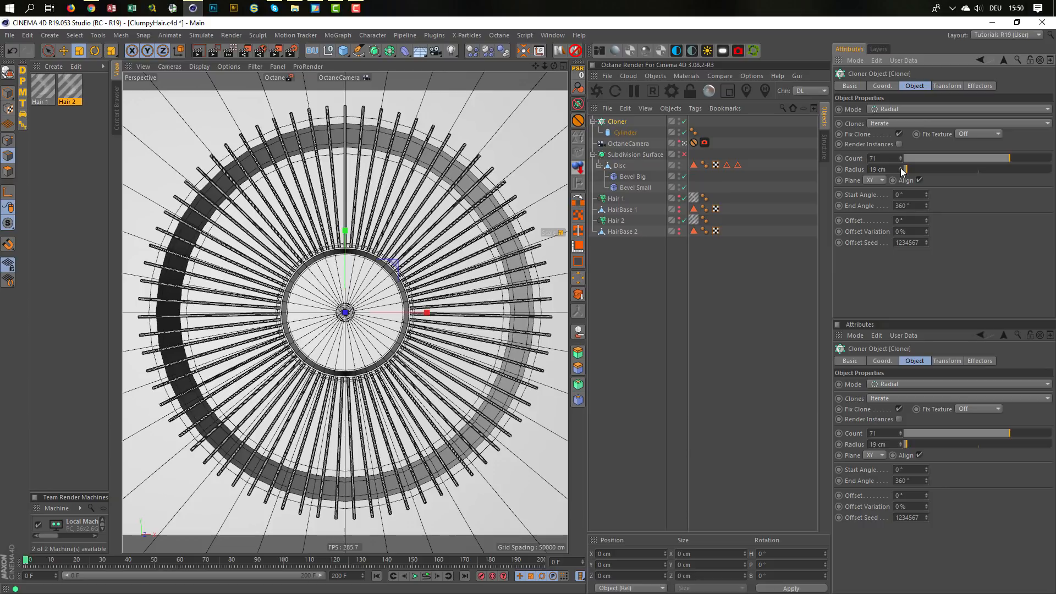
{"action": "left_click_drag", "start_coordinate": [901, 169], "coordinate": [901, 170]}
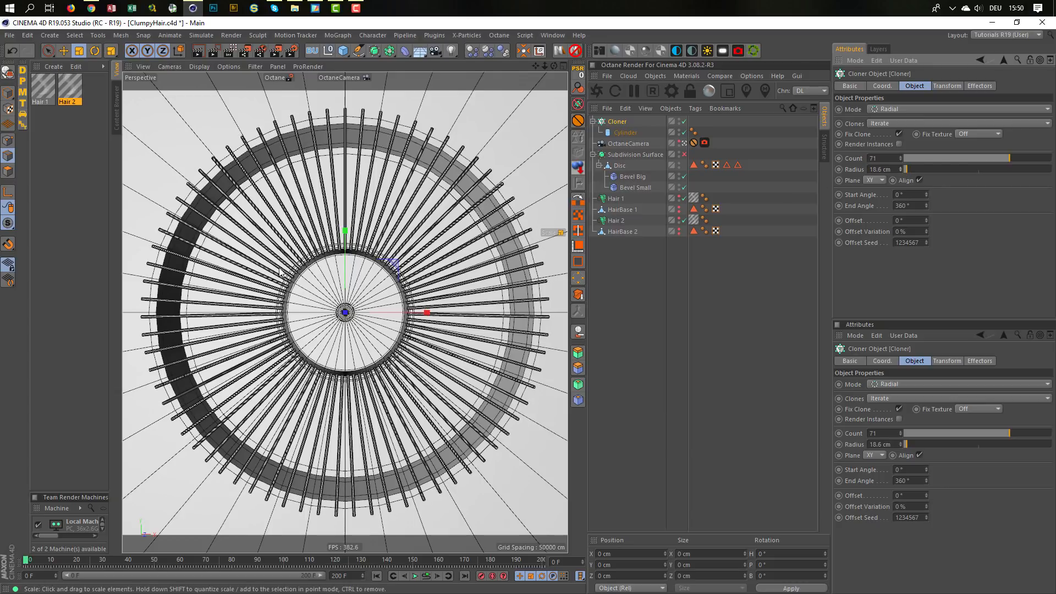
Step: Move the Cloner along Z into the disc's large recess in the Right view and start the Octane render from the camera view
{"action": "middle_click", "coordinate": [271, 300]}
{"action": "middle_click", "coordinate": [260, 328]}
{"action": "scroll", "coordinate": [392, 330], "scroll_direction": "up", "scroll_amount": 10}
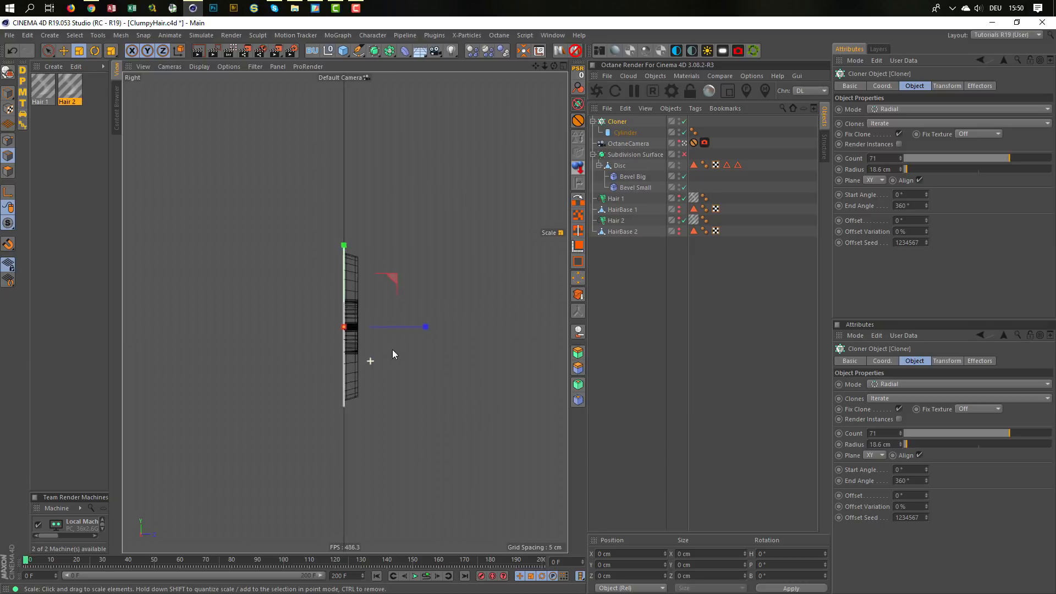
{"action": "scroll", "coordinate": [376, 331], "scroll_direction": "up", "scroll_amount": 3}
{"action": "key", "text": "e"}
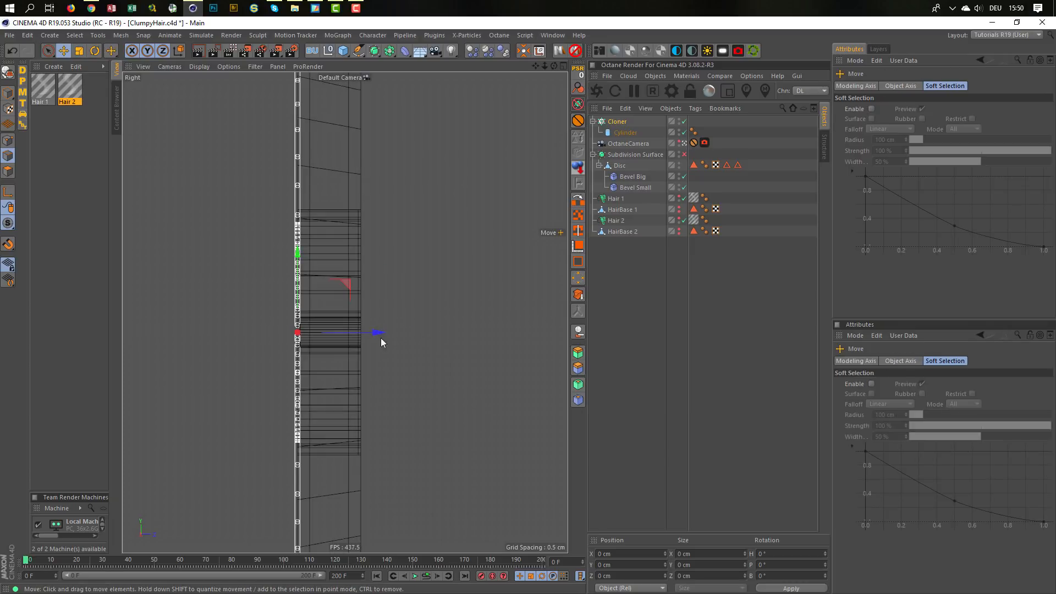
{"action": "scroll", "coordinate": [374, 336], "scroll_direction": "up", "scroll_amount": 3}
{"action": "left_click_drag", "start_coordinate": [370, 334], "coordinate": [445, 335]}
{"action": "middle_click", "coordinate": [444, 336]}
{"action": "middle_click", "coordinate": [325, 260]}
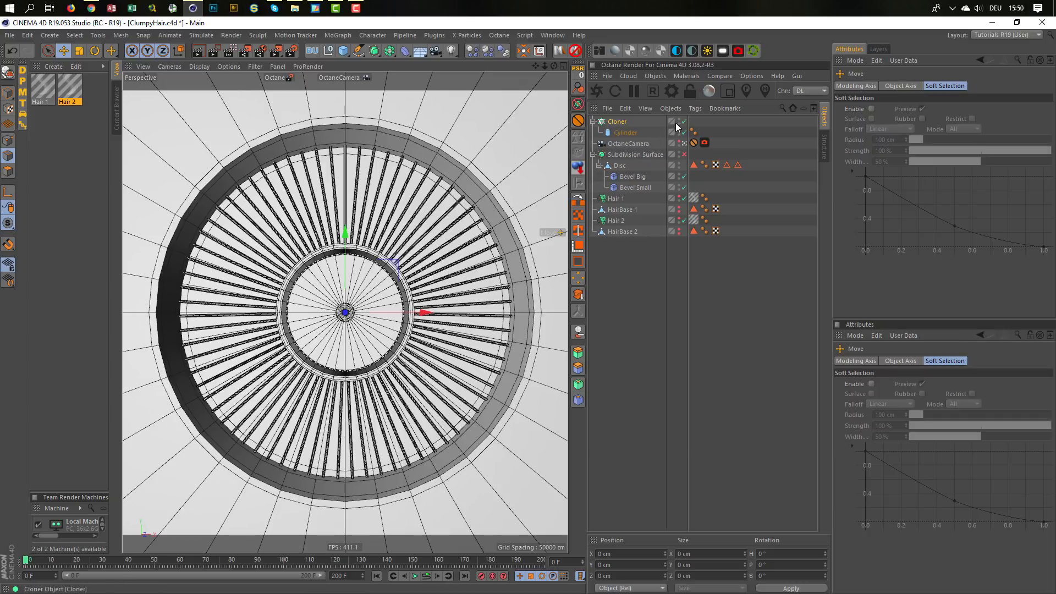
{"action": "left_click", "coordinate": [600, 89]}
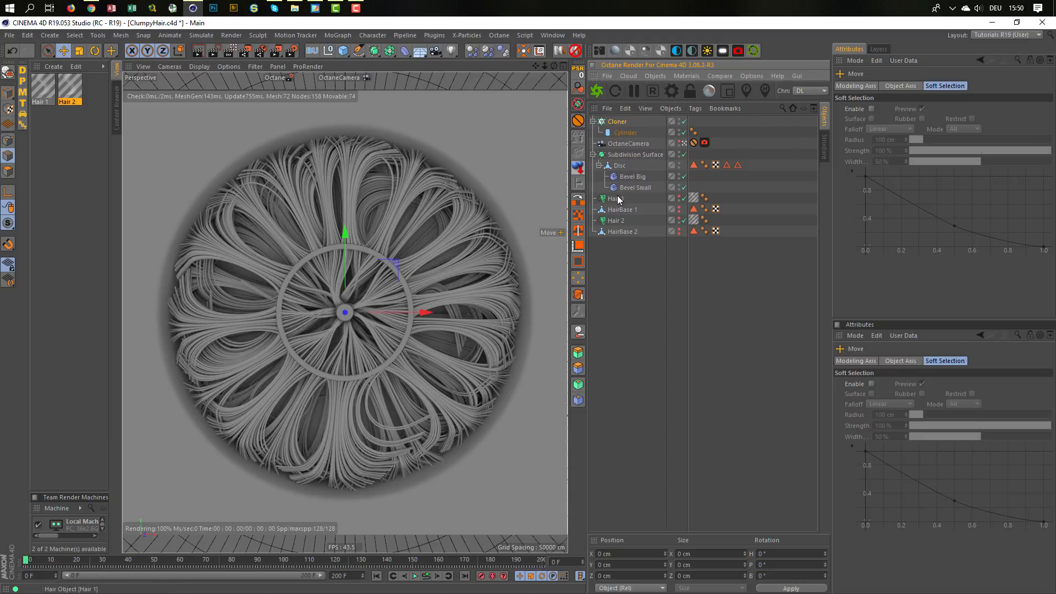
Step: Set the Cloner's count to 200 and enable Render Instances
{"action": "left_click", "coordinate": [622, 122]}
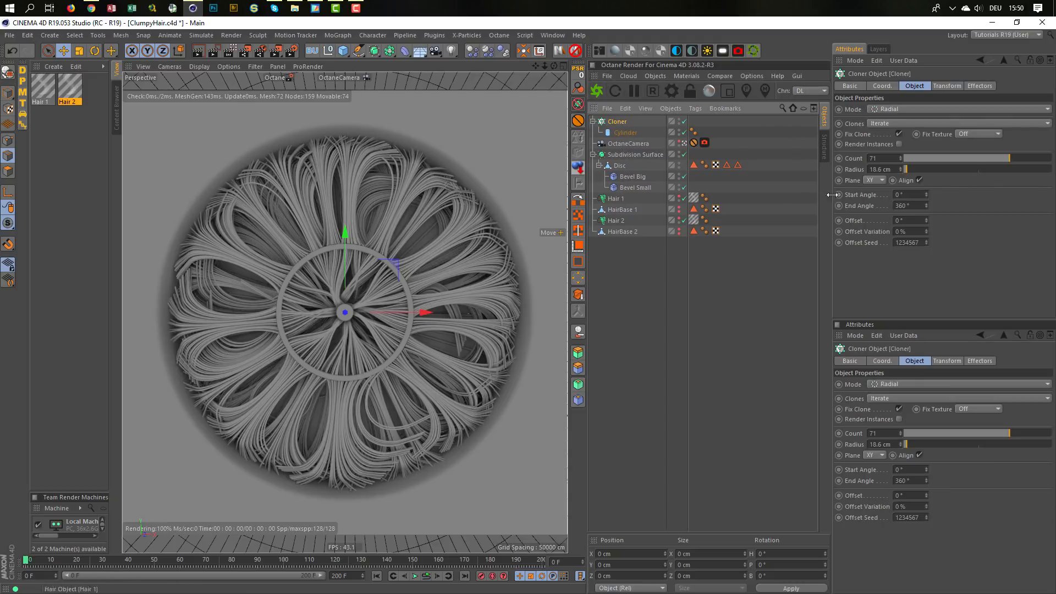
{"action": "double_click", "coordinate": [882, 157]}
{"action": "type", "text": "2"}
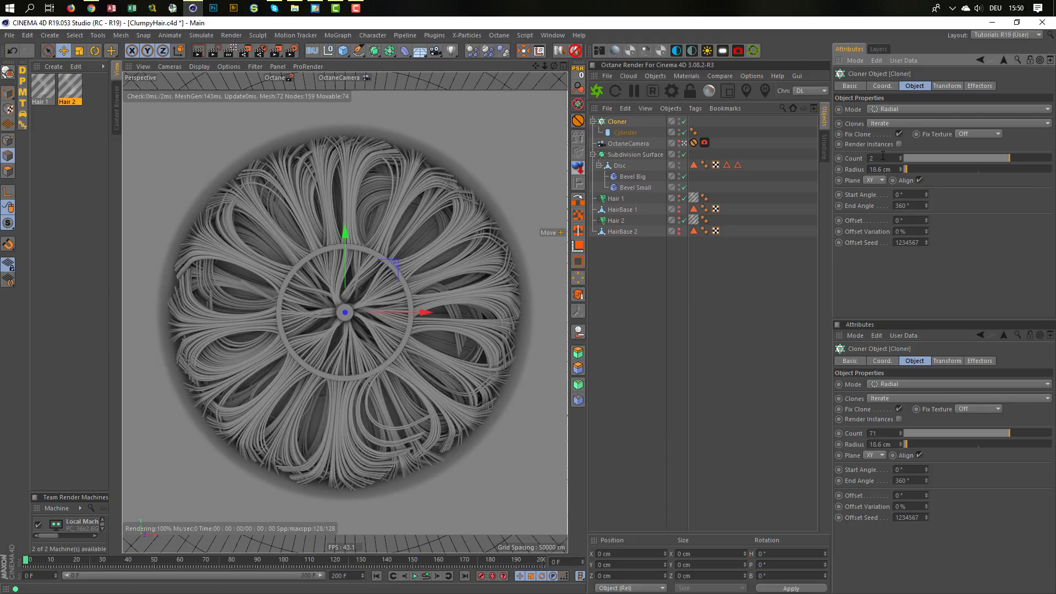
{"action": "type", "text": "00"}
{"action": "key", "text": "Return"}
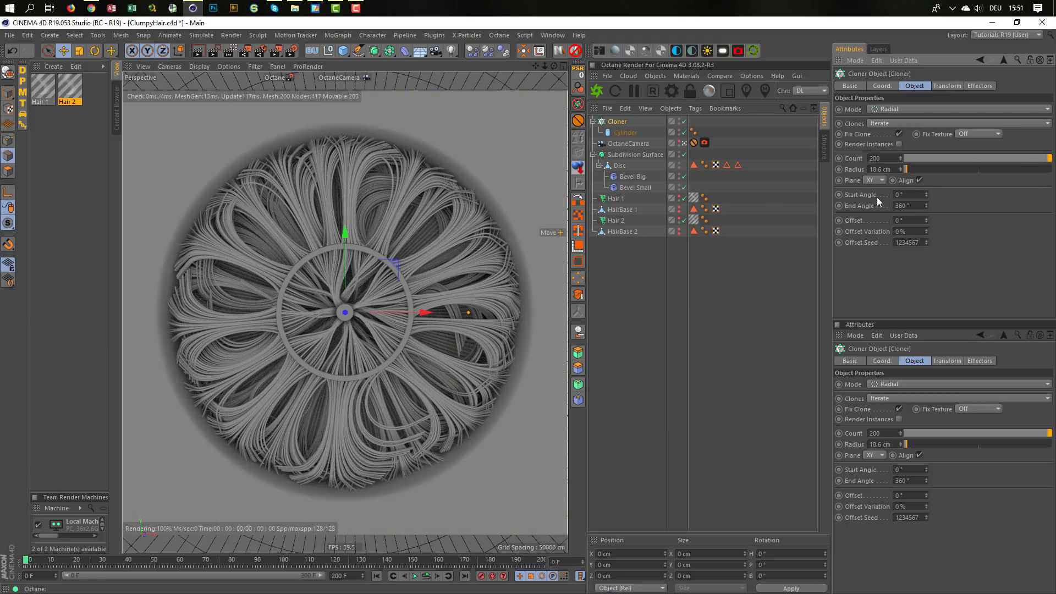
{"action": "left_click", "coordinate": [899, 144]}
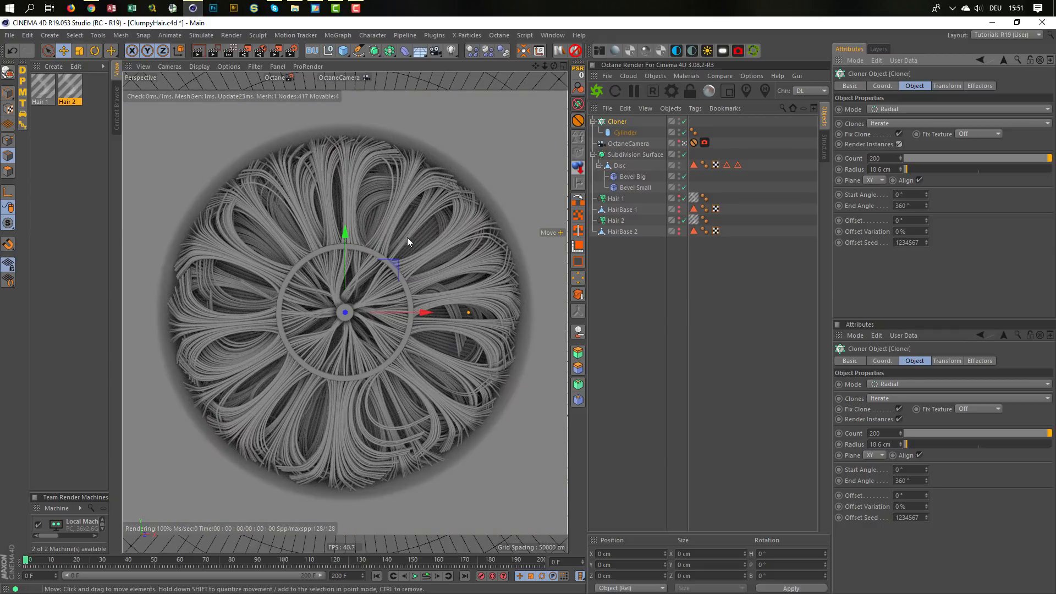
Step: Try radii of 0 and 0.1 cm for the cloned Cylinder and settle on 0.15 cm
{"action": "left_click", "coordinate": [616, 134]}
{"action": "left_click", "coordinate": [926, 108]}
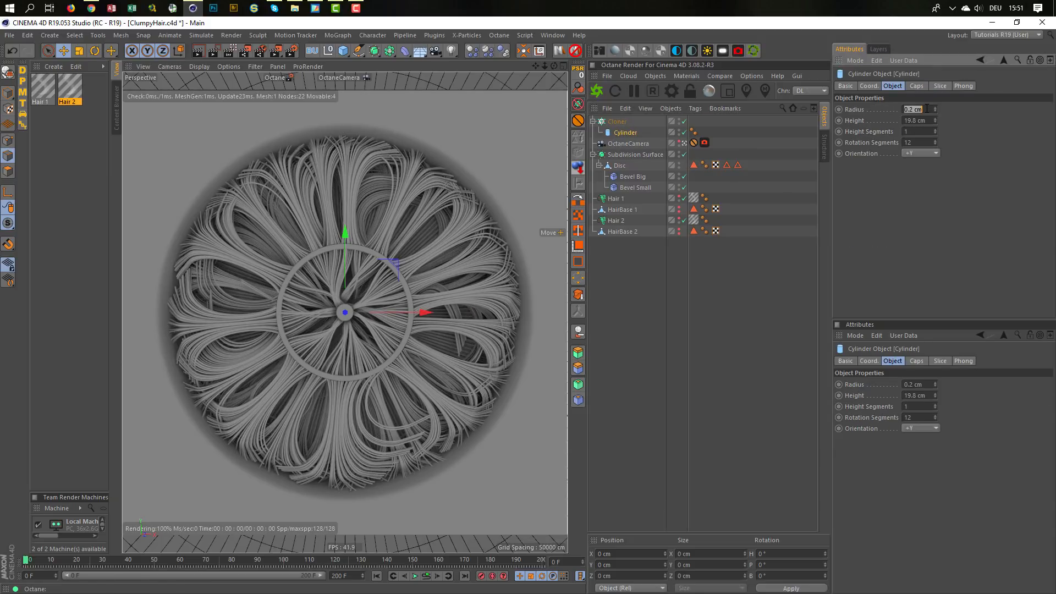
{"action": "type", "text": "0"}
{"action": "key", "text": "Return"}
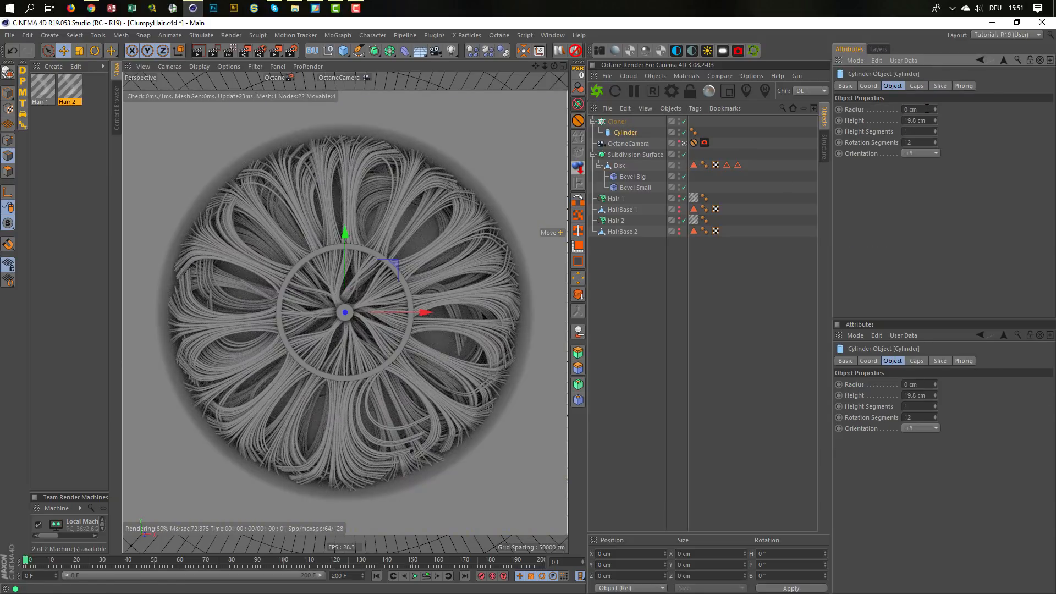
{"action": "left_click", "coordinate": [926, 108]}
{"action": "type", "text": "0.1"}
{"action": "key", "text": "Return"}
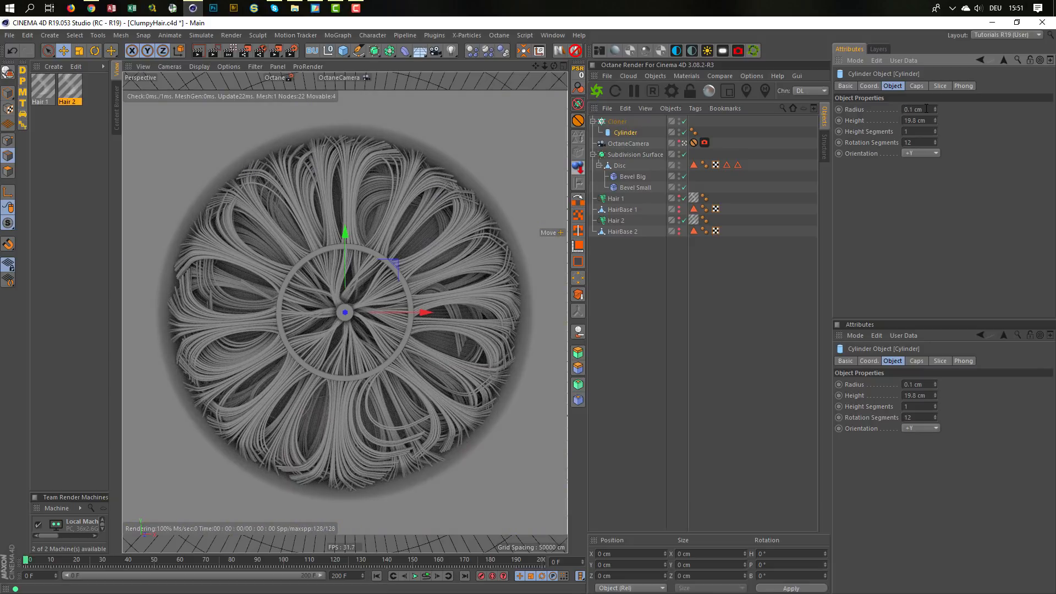
{"action": "left_click", "coordinate": [926, 108]}
{"action": "type", "text": ",15"}
{"action": "key", "text": "Return"}
Step: Compare hair counts of 3000 and 4000 for Hair 1 in the render and set the count to 5000
{"action": "left_click", "coordinate": [616, 199]}
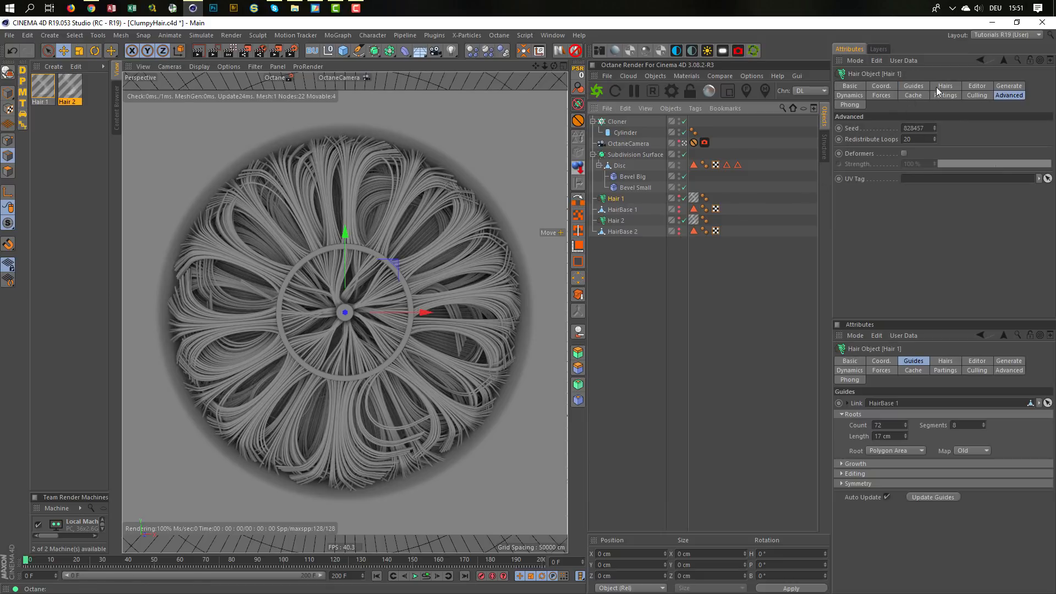
{"action": "left_click", "coordinate": [945, 87]}
{"action": "double_click", "coordinate": [885, 128]}
{"action": "type", "text": "3"}
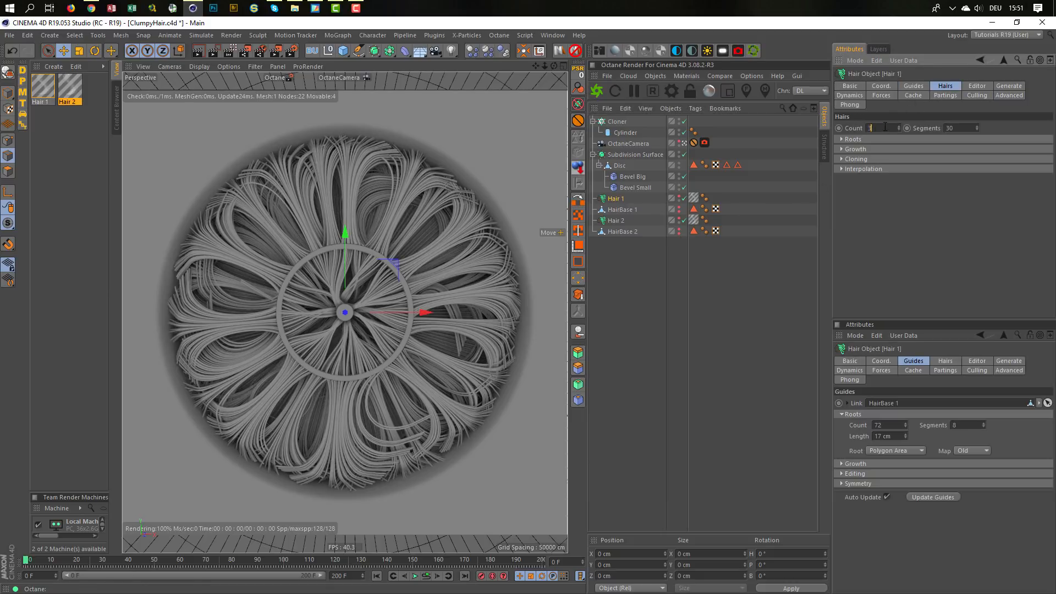
{"action": "type", "text": "000"}
{"action": "key", "text": "Return"}
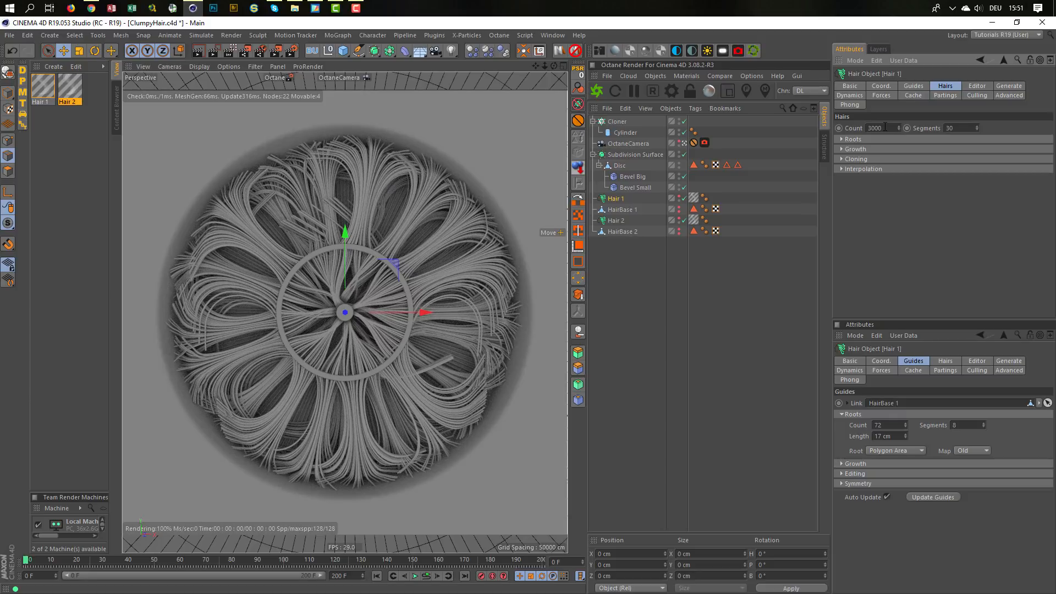
{"action": "double_click", "coordinate": [884, 128]}
{"action": "type", "text": "4000"}
{"action": "key", "text": "Return"}
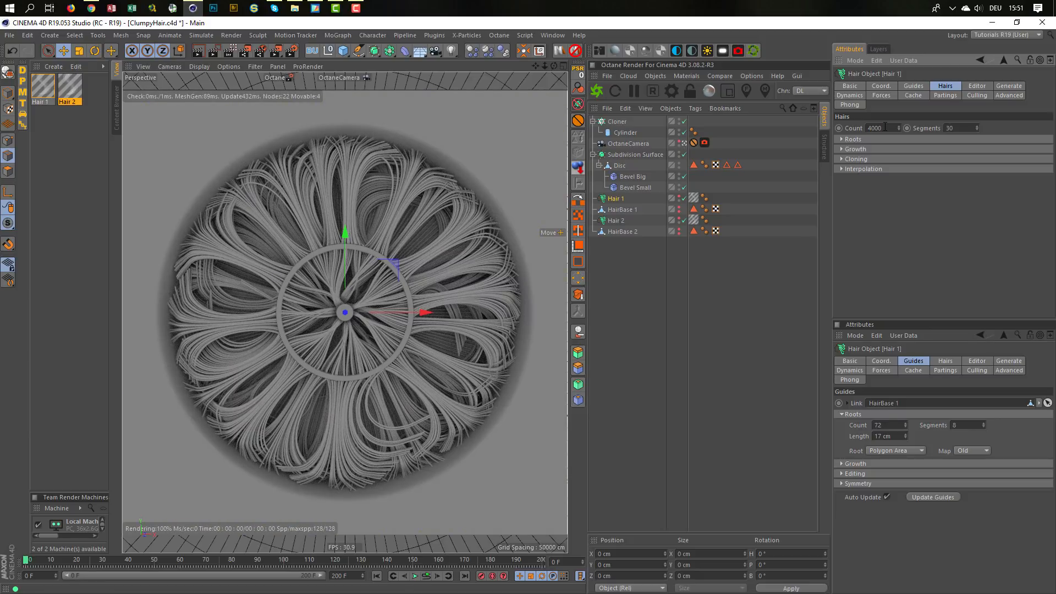
{"action": "double_click", "coordinate": [884, 128]}
{"action": "type", "text": "5000"}
{"action": "key", "text": "Return"}
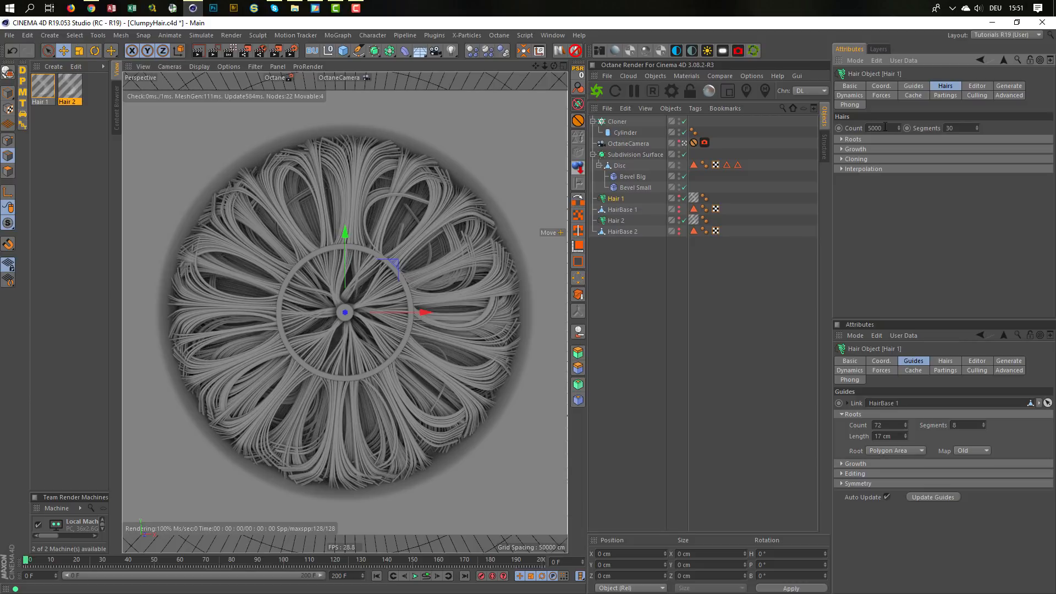
Step: Set Hair 1's hair count to 4000 and save the scene
{"action": "double_click", "coordinate": [884, 128]}
{"action": "type", "text": "4000"}
{"action": "key", "text": "Return"}
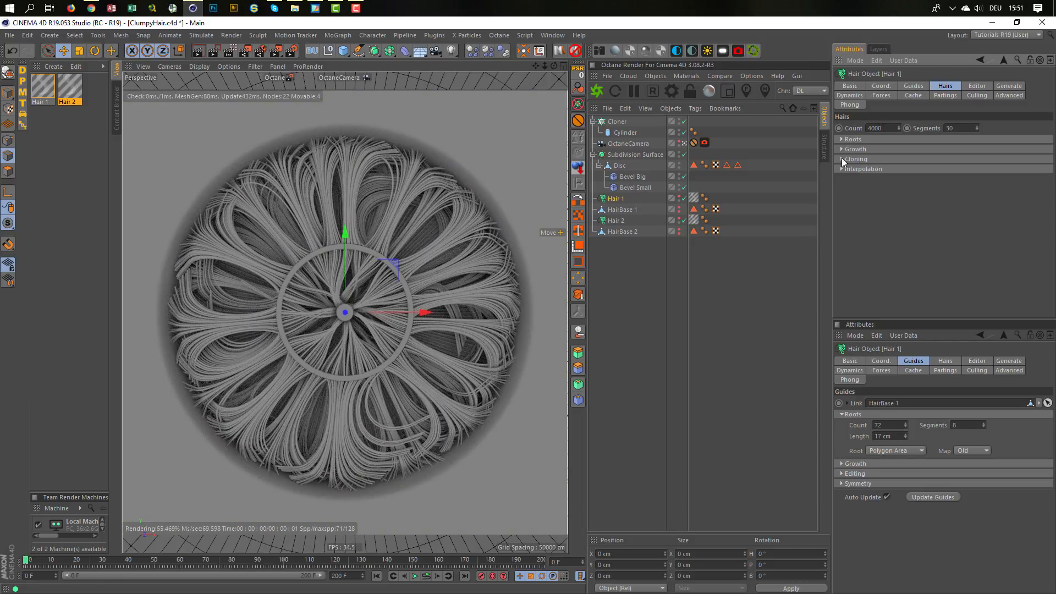
{"action": "key", "text": "ctrl+s"}
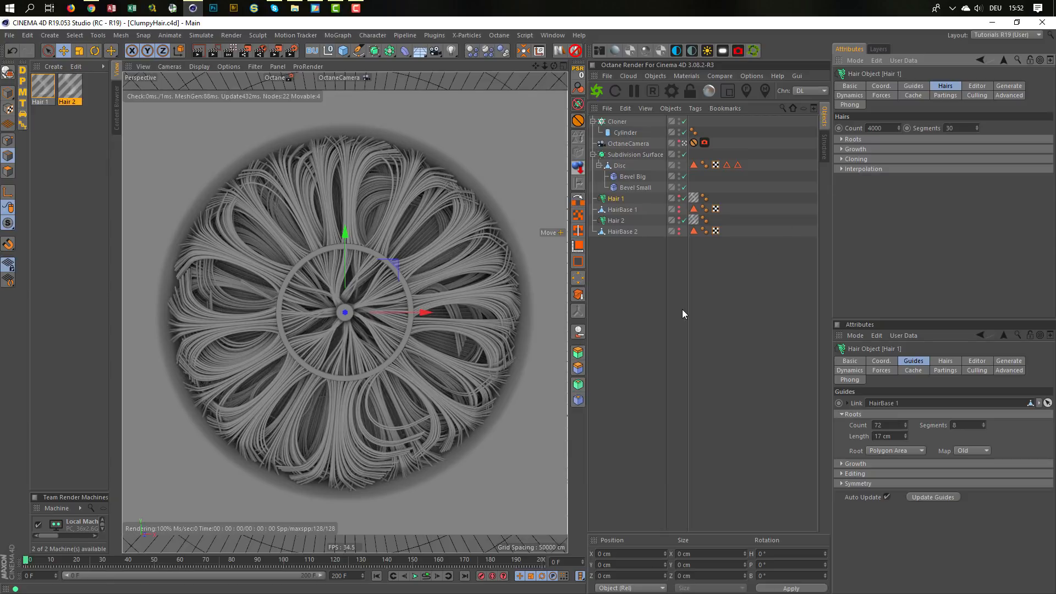
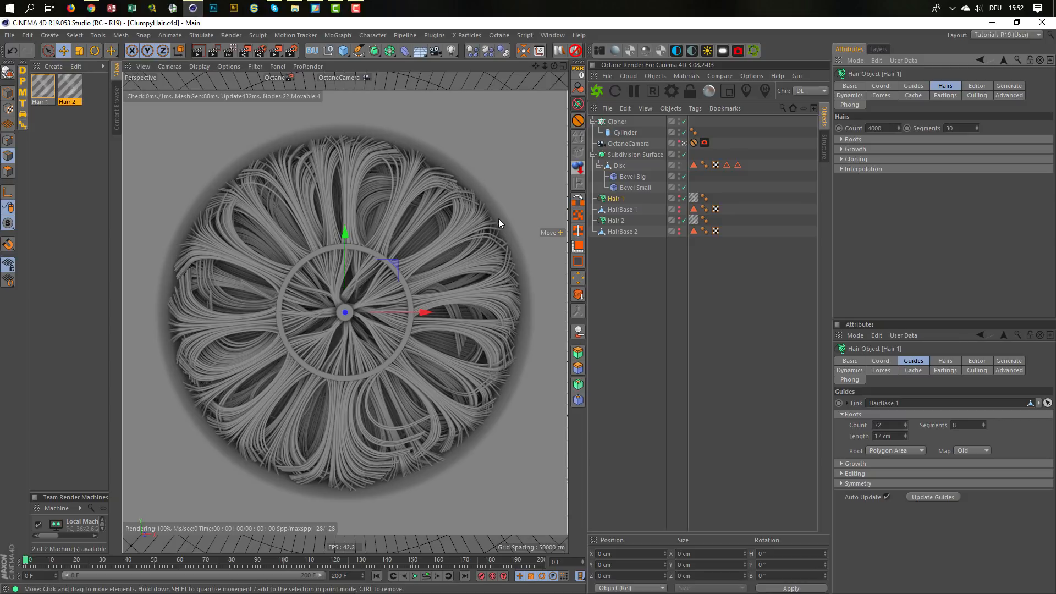
Step: Switch from the OctaneCamera to the default camera, then stop the Octane render and clear the object selection
{"action": "left_click", "coordinate": [685, 144]}
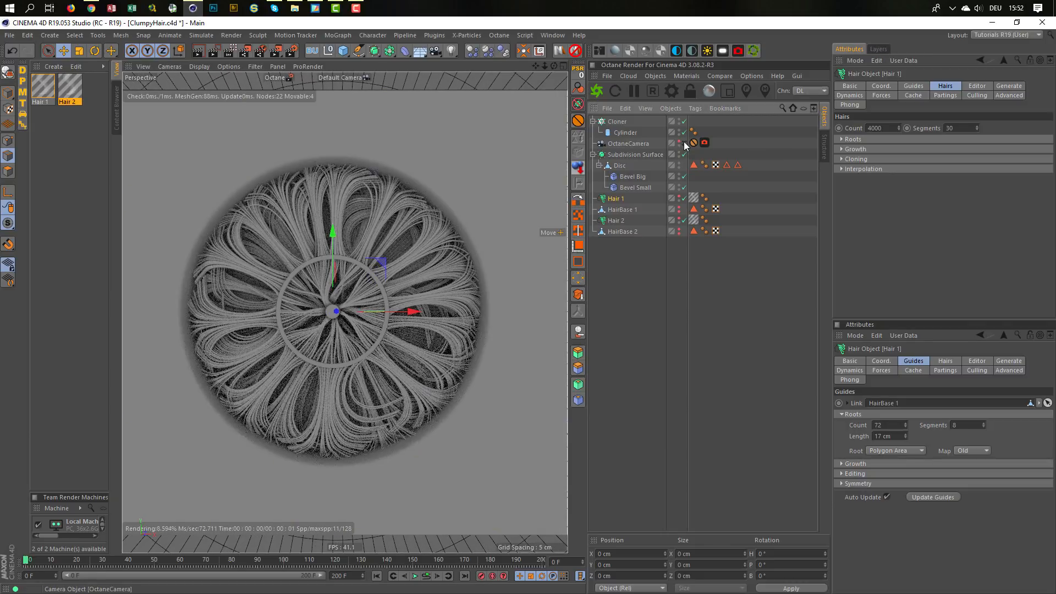
{"action": "left_click", "coordinate": [653, 91]}
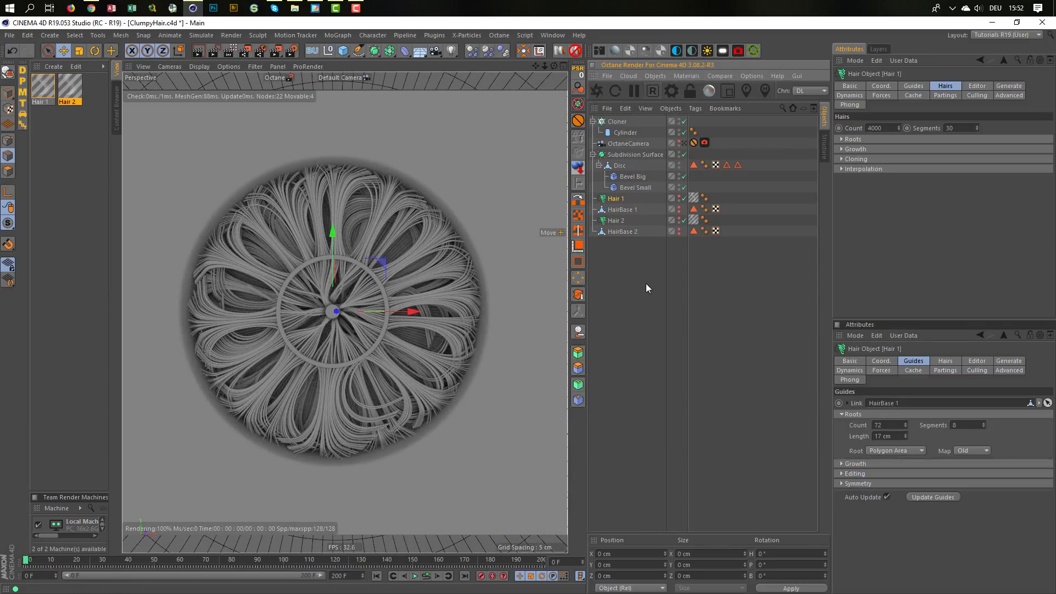
{"action": "left_click", "coordinate": [646, 282]}
Step: Check the disc's depth in the Right view and disable the Subdivision Surface, returning to the Perspective view
{"action": "middle_click", "coordinate": [413, 365]}
{"action": "middle_click", "coordinate": [329, 362]}
{"action": "right_click_drag", "start_coordinate": [371, 361], "coordinate": [351, 375], "text": "alt"}
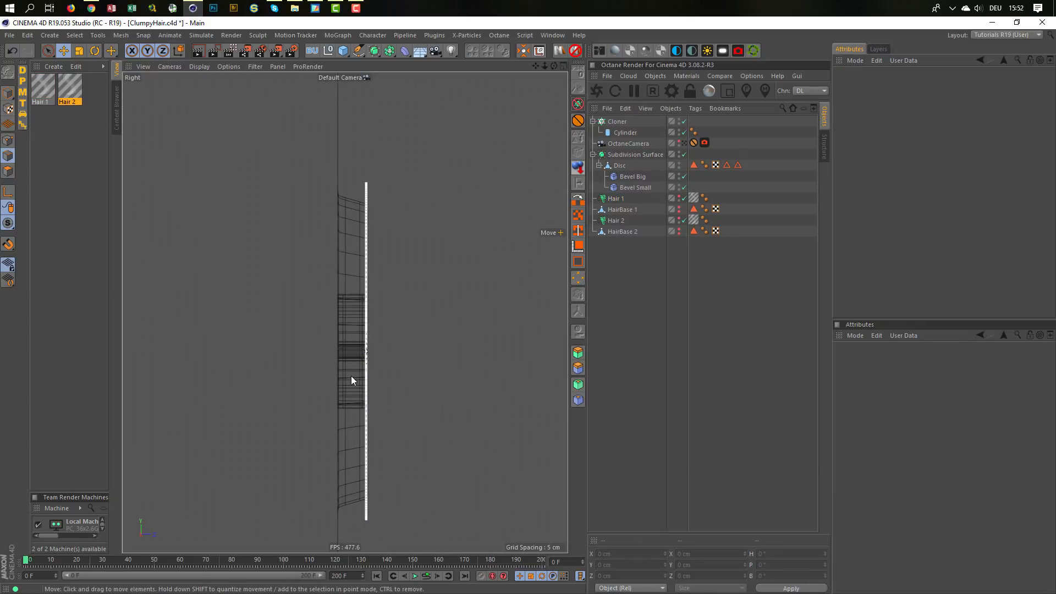
{"action": "middle_click_drag", "start_coordinate": [351, 375], "coordinate": [378, 333], "text": "alt"}
{"action": "right_click_drag", "start_coordinate": [378, 333], "coordinate": [350, 329], "text": "alt"}
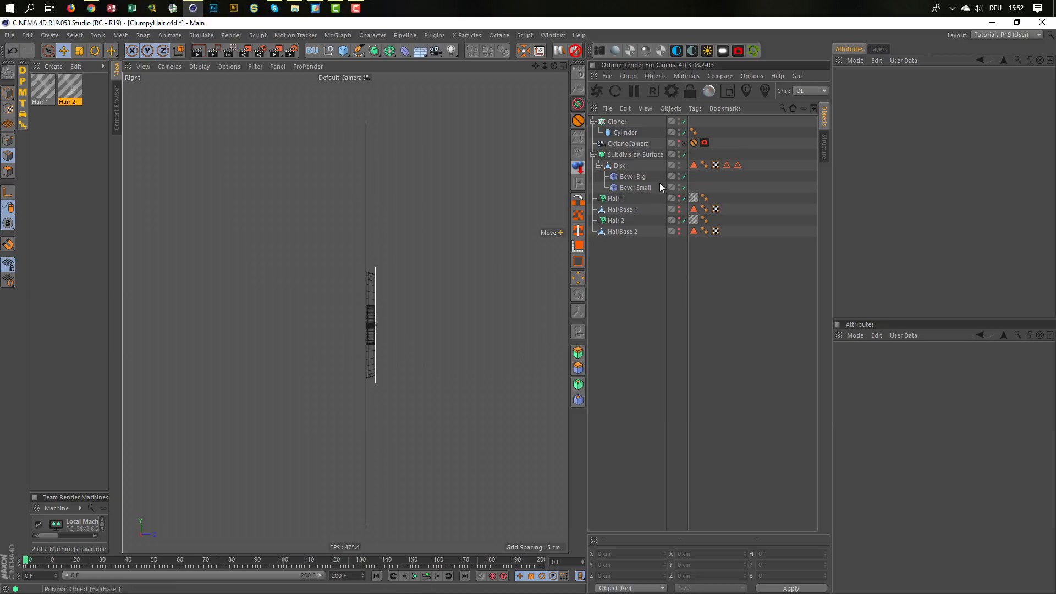
{"action": "left_click", "coordinate": [684, 155]}
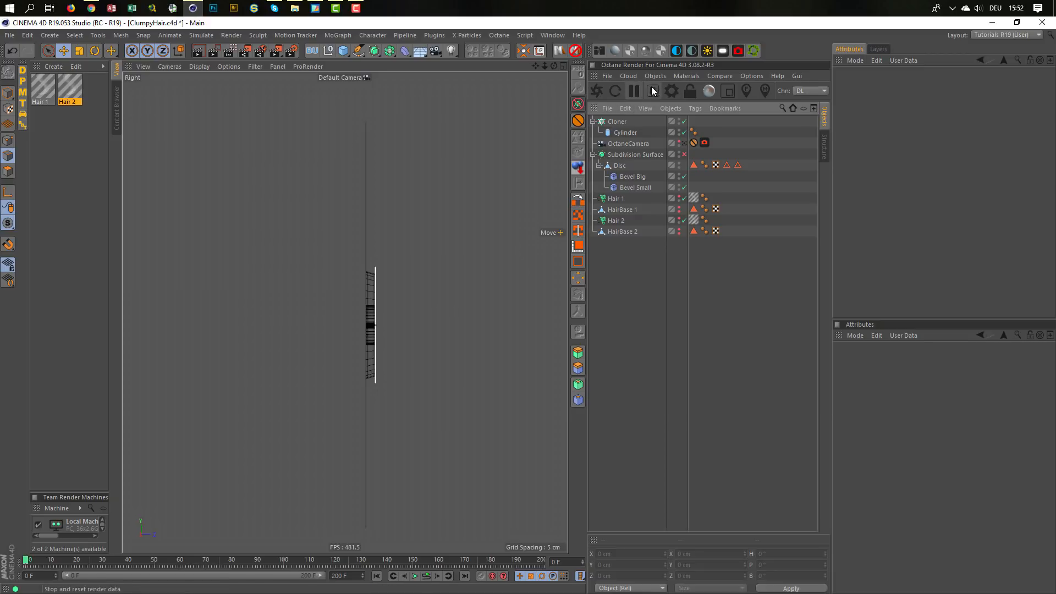
{"action": "middle_click", "coordinate": [408, 217]}
{"action": "middle_click", "coordinate": [304, 235]}
{"action": "right_click_drag", "start_coordinate": [437, 283], "coordinate": [415, 280], "text": "alt"}
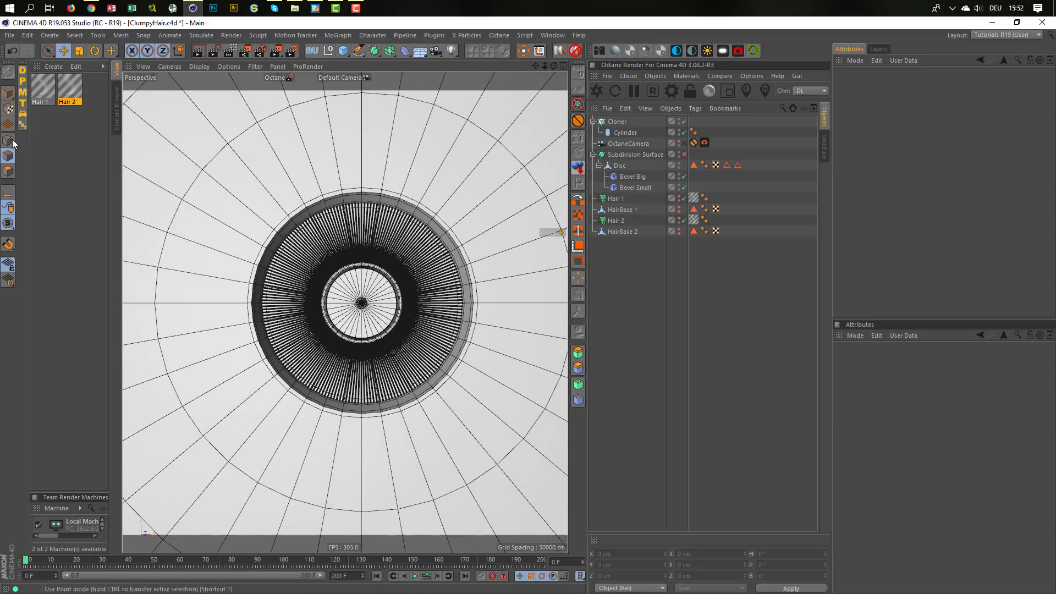
Step: Select all polygons of the Disc's large flat front surface in polygon mode using Phong Break Selection
{"action": "left_click", "coordinate": [7, 174]}
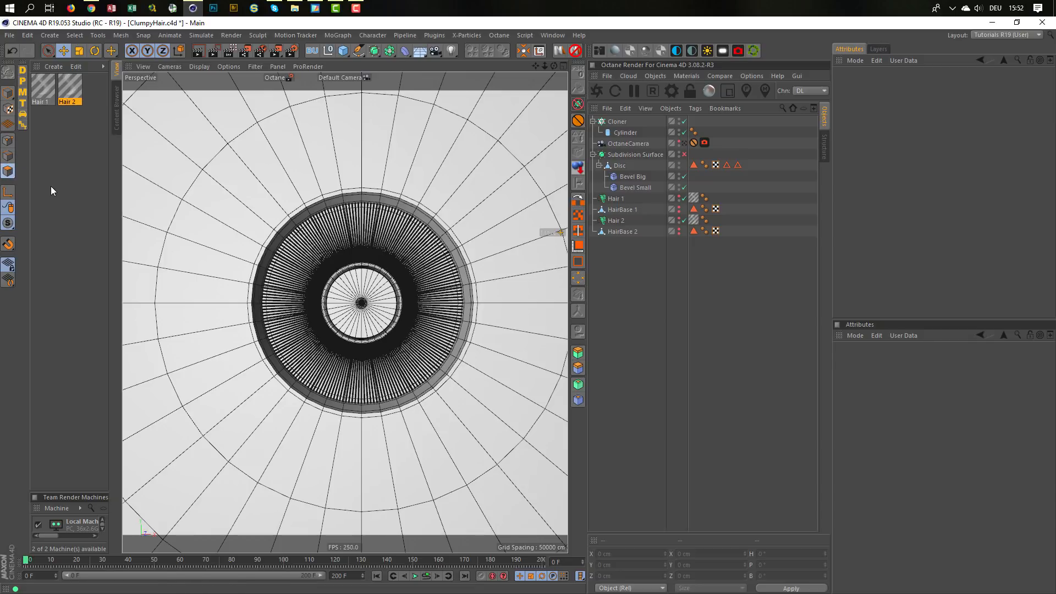
{"action": "left_click", "coordinate": [620, 166]}
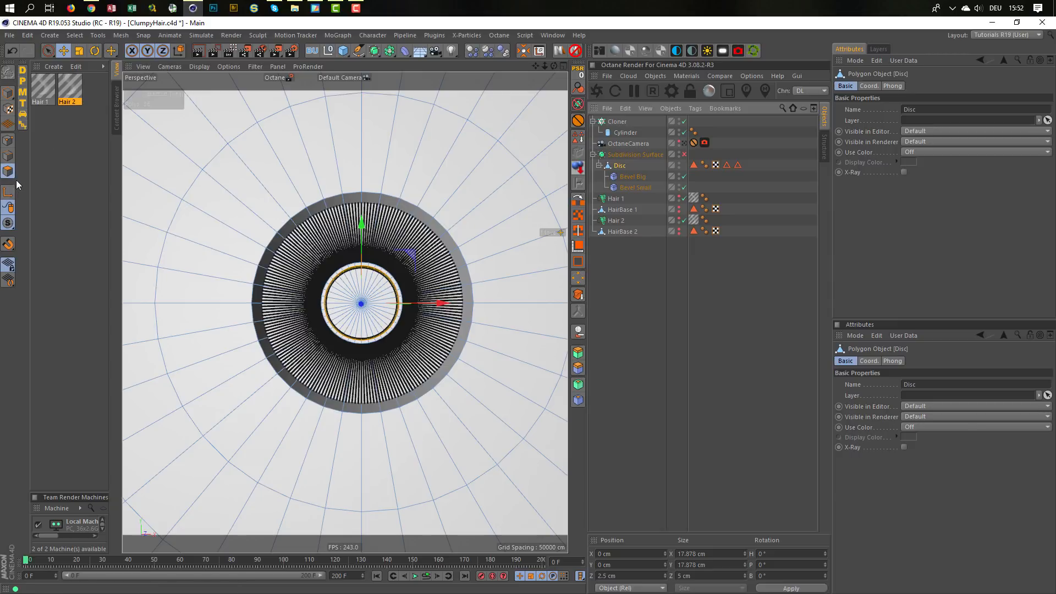
{"action": "left_click_drag", "start_coordinate": [226, 210], "coordinate": [284, 203], "text": "alt"}
{"action": "right_click_drag", "start_coordinate": [284, 203], "coordinate": [239, 219], "text": "alt"}
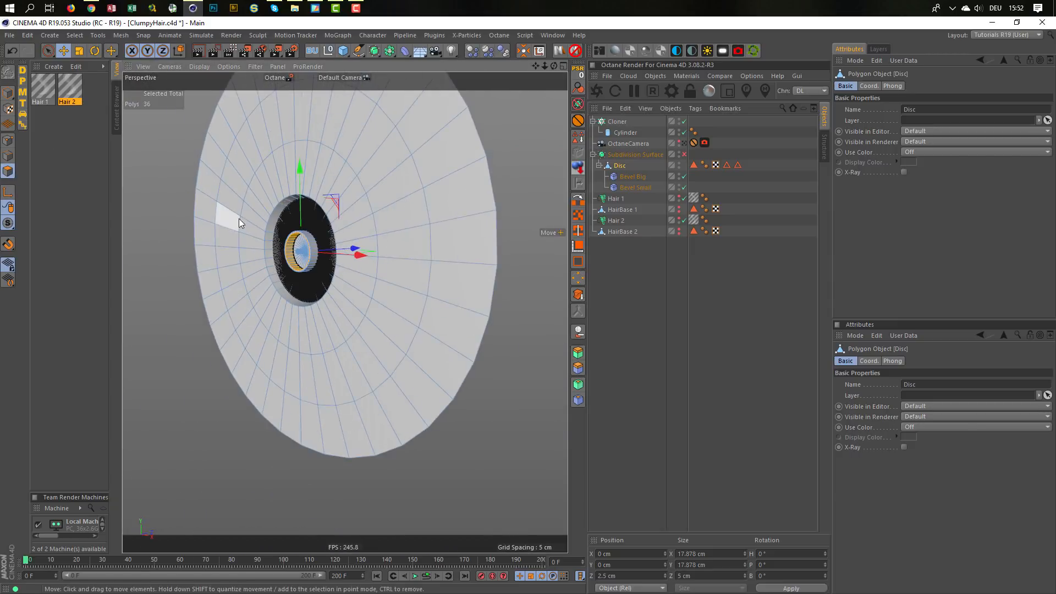
{"action": "left_click_drag", "start_coordinate": [239, 219], "coordinate": [229, 300], "text": "alt"}
{"action": "key", "text": "u"}
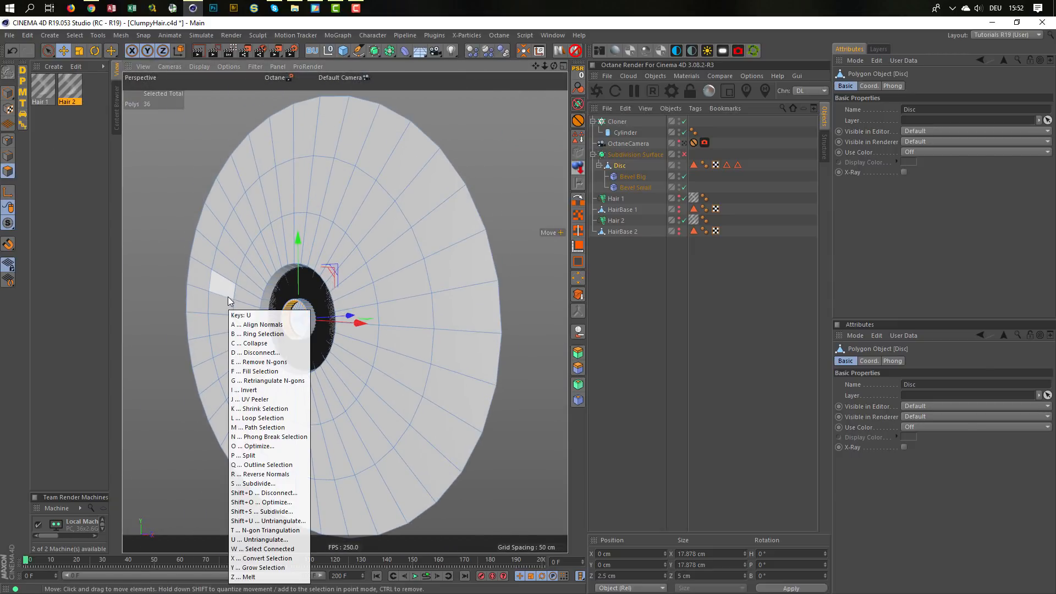
{"action": "key", "text": "n"}
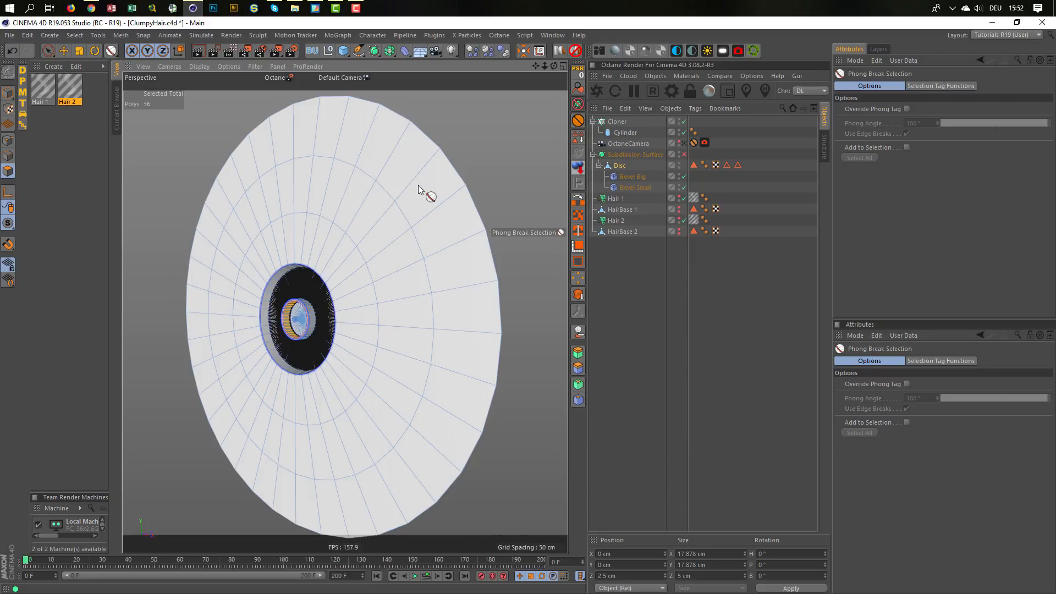
{"action": "key", "text": "ctrl+a"}
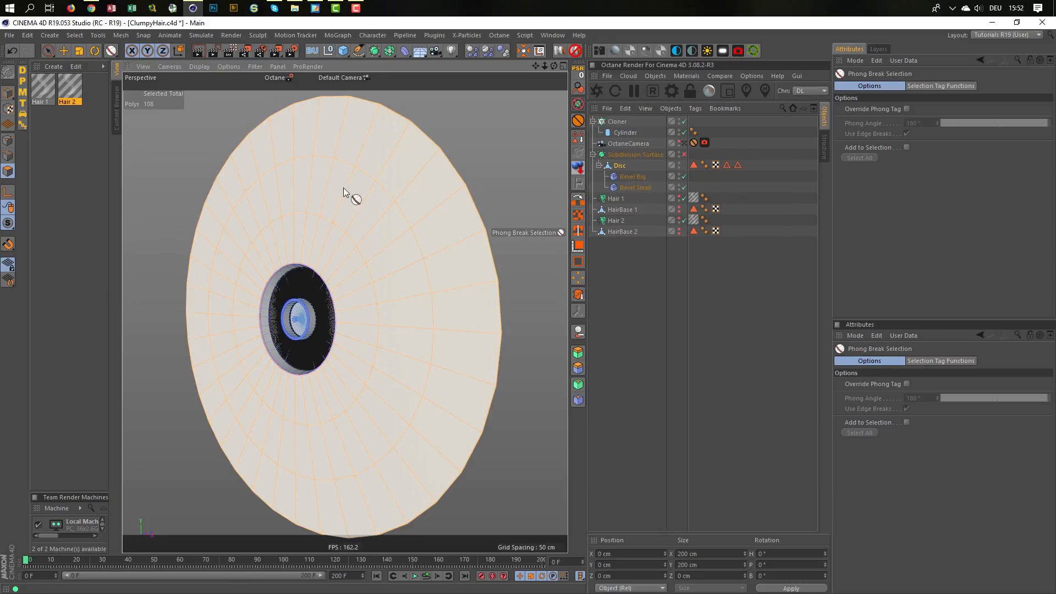
{"action": "right_click_drag", "start_coordinate": [342, 248], "coordinate": [370, 239], "text": "alt"}
{"action": "left_click_drag", "start_coordinate": [358, 236], "coordinate": [506, 236], "text": "alt"}
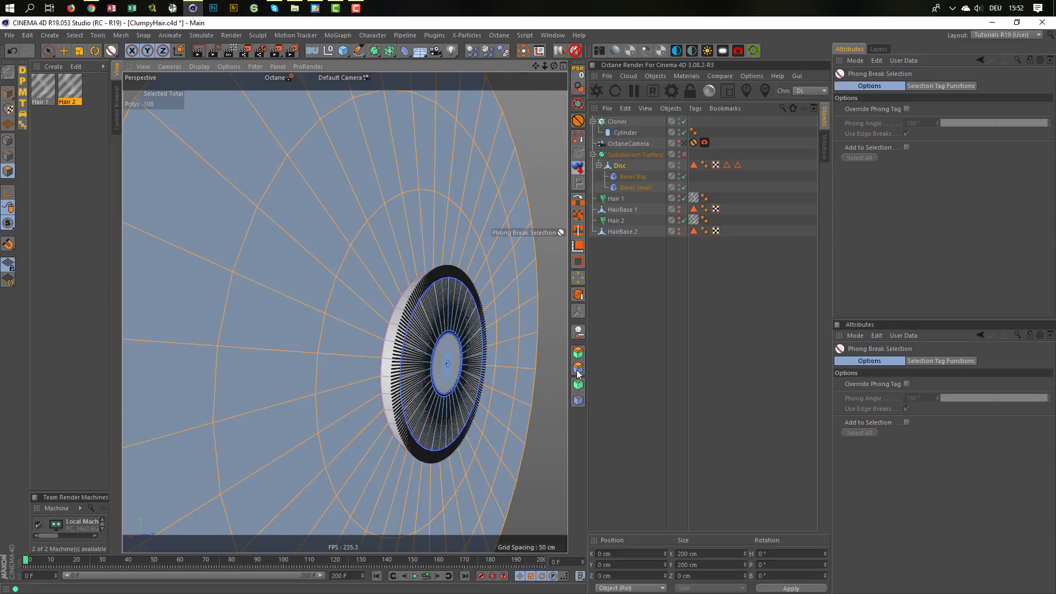
{"action": "left_click_drag", "start_coordinate": [551, 358], "coordinate": [139, 251], "text": "alt"}
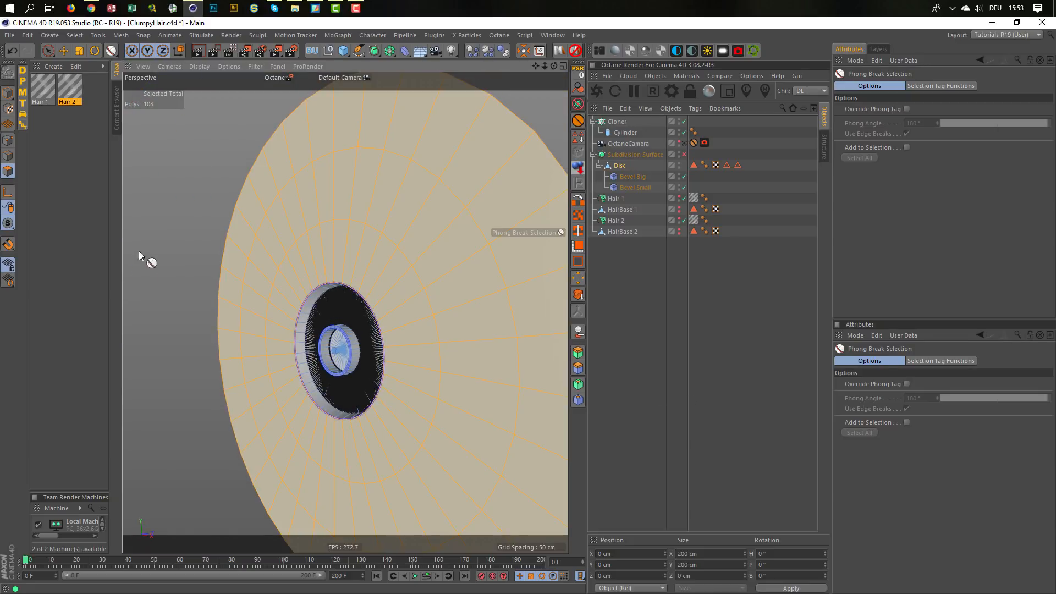
Step: Convert the Disc's front-face polygon selection to a point selection and look closely at the recess edge
{"action": "left_click", "coordinate": [7, 141]}
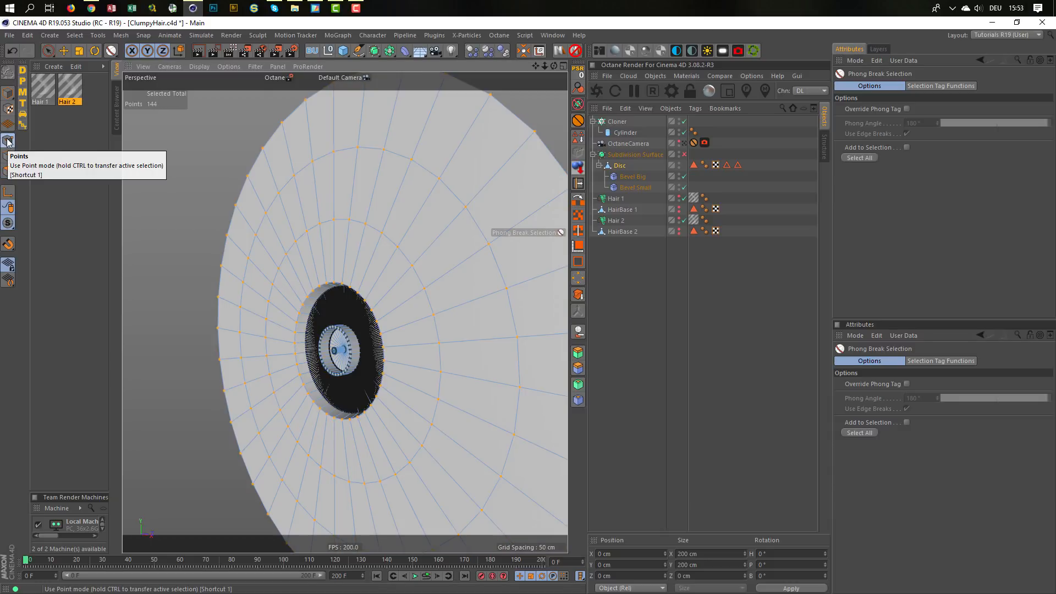
{"action": "right_click_drag", "start_coordinate": [295, 301], "coordinate": [369, 278], "text": "alt"}
{"action": "left_click_drag", "start_coordinate": [368, 284], "coordinate": [382, 302], "text": "alt"}
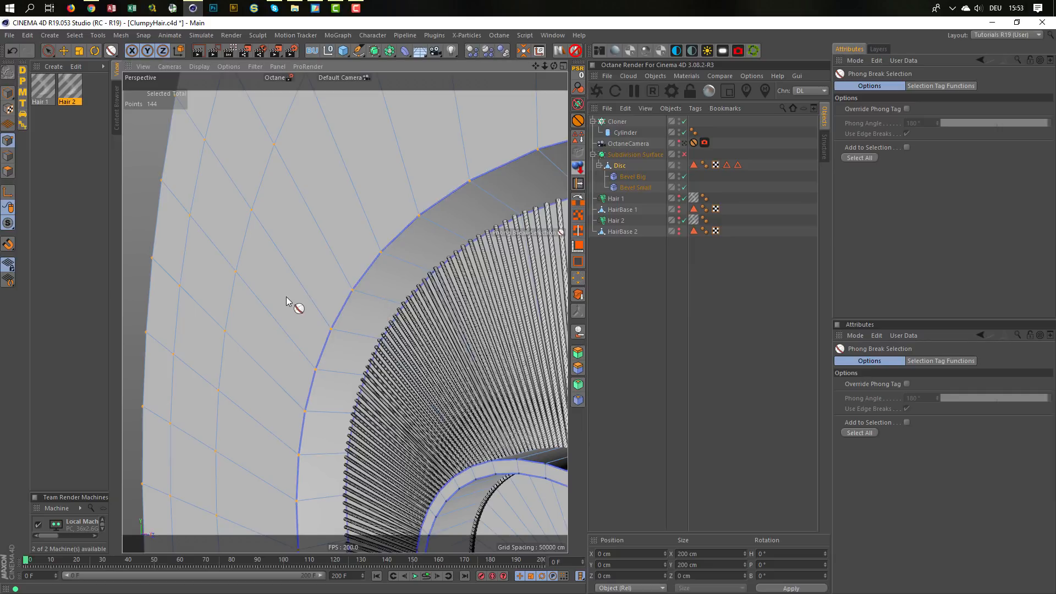
Step: Try to move the selected front-face points about 1.24 cm along Z in the Right view and undo it
{"action": "key", "text": "F5"}
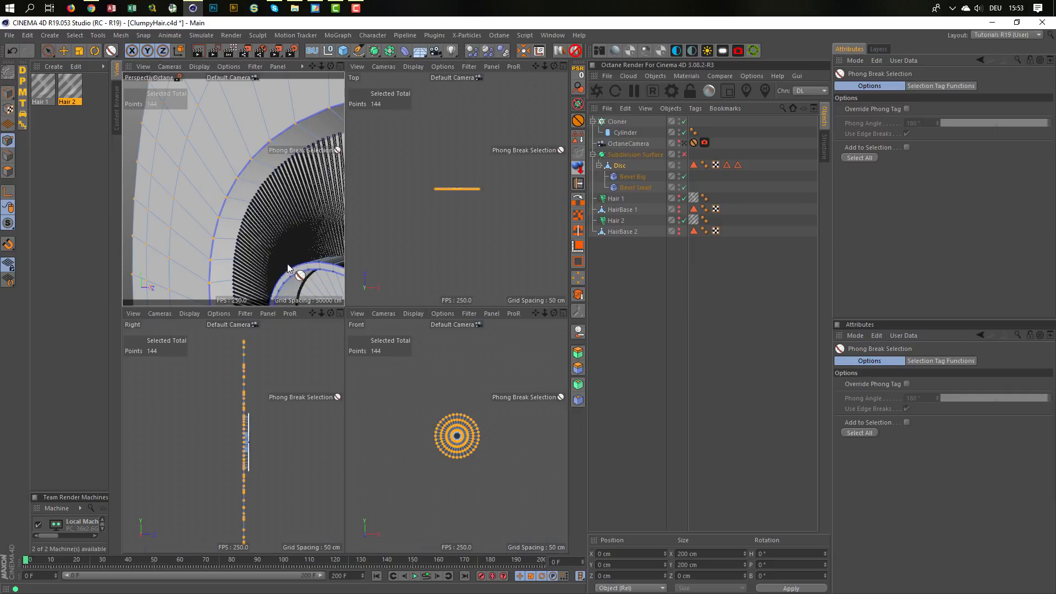
{"action": "middle_click", "coordinate": [262, 363]}
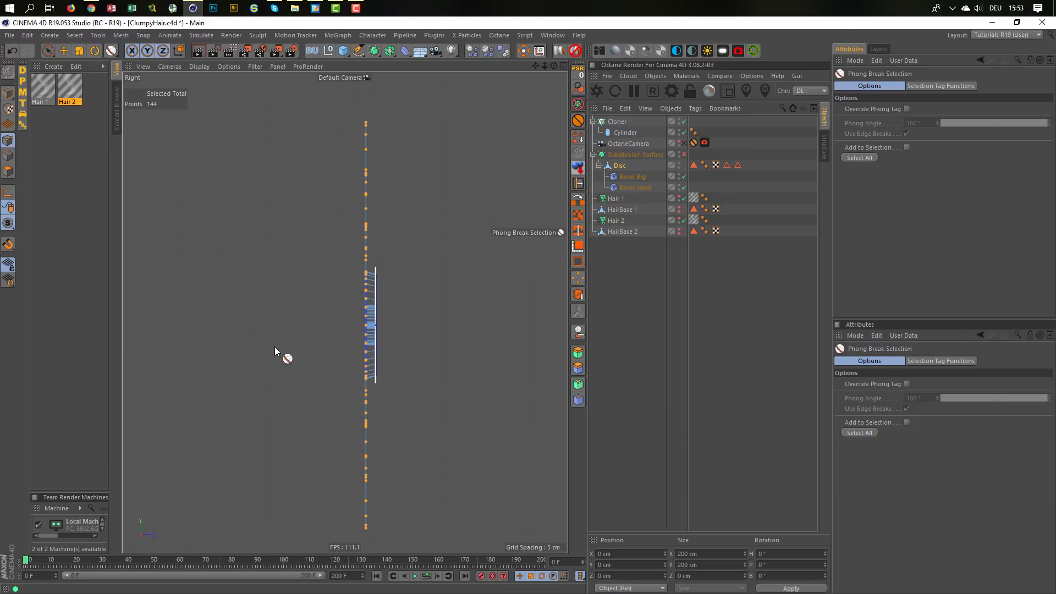
{"action": "key", "text": "e"}
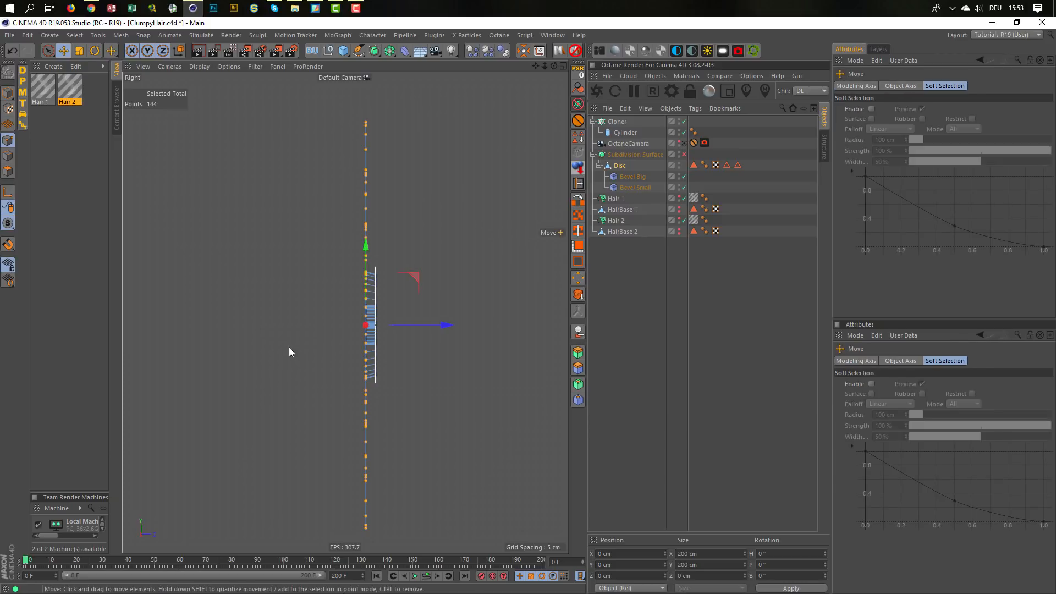
{"action": "scroll", "coordinate": [435, 328], "scroll_direction": "up", "scroll_amount": 5}
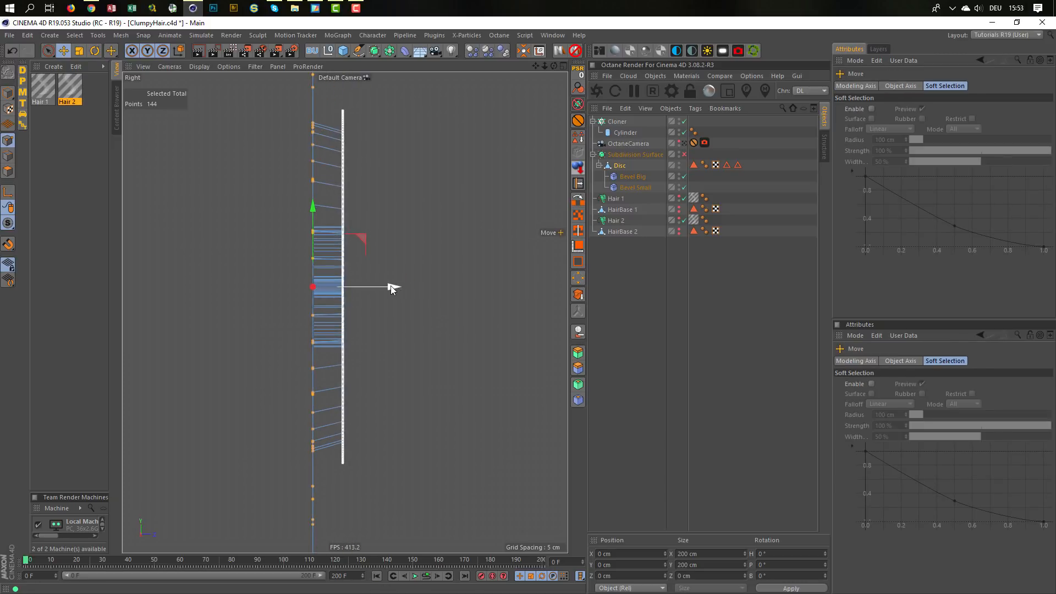
{"action": "left_click_drag", "start_coordinate": [391, 286], "coordinate": [402, 287]}
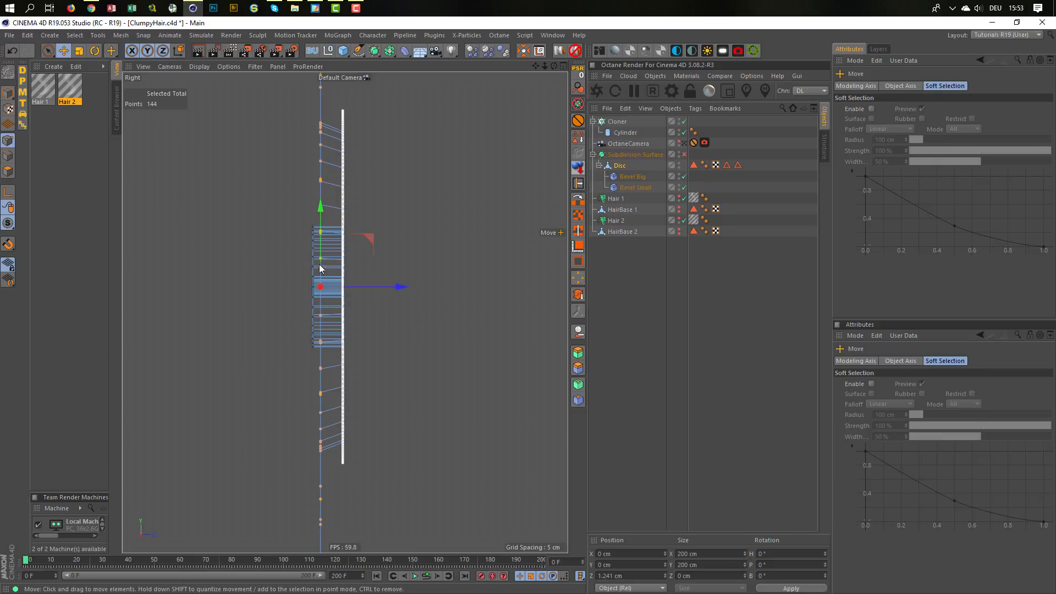
{"action": "key", "text": "ctrl+z"}
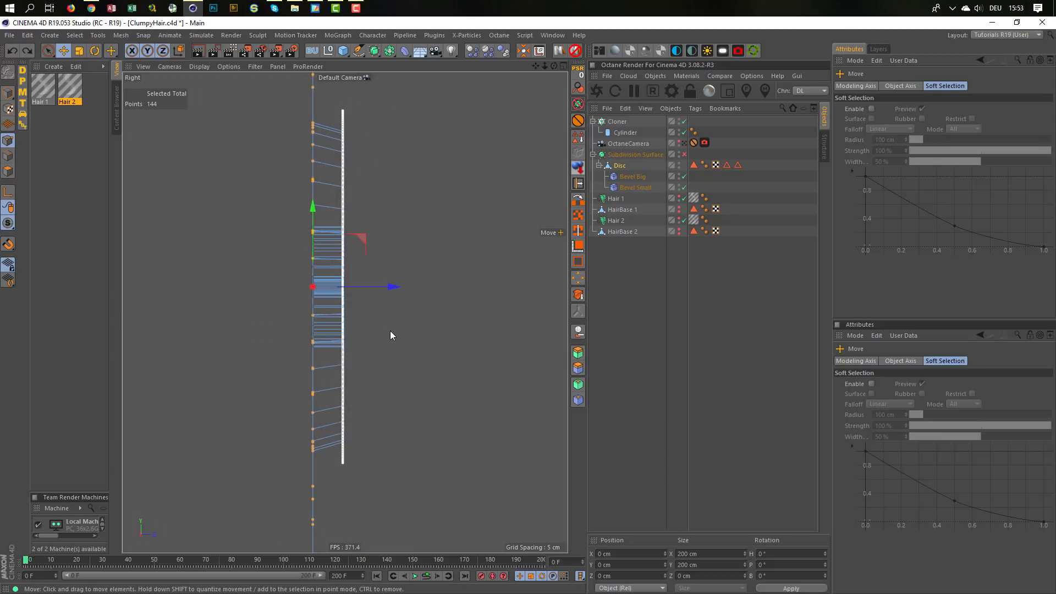
Step: Add the front rim's point loops on the ring inside the recess to the selection using Loop Selection
{"action": "middle_click", "coordinate": [391, 331]}
{"action": "middle_click", "coordinate": [279, 240]}
{"action": "scroll", "coordinate": [319, 303], "scroll_direction": "down", "scroll_amount": 5}
{"action": "scroll", "coordinate": [454, 376], "scroll_direction": "up", "scroll_amount": 3}
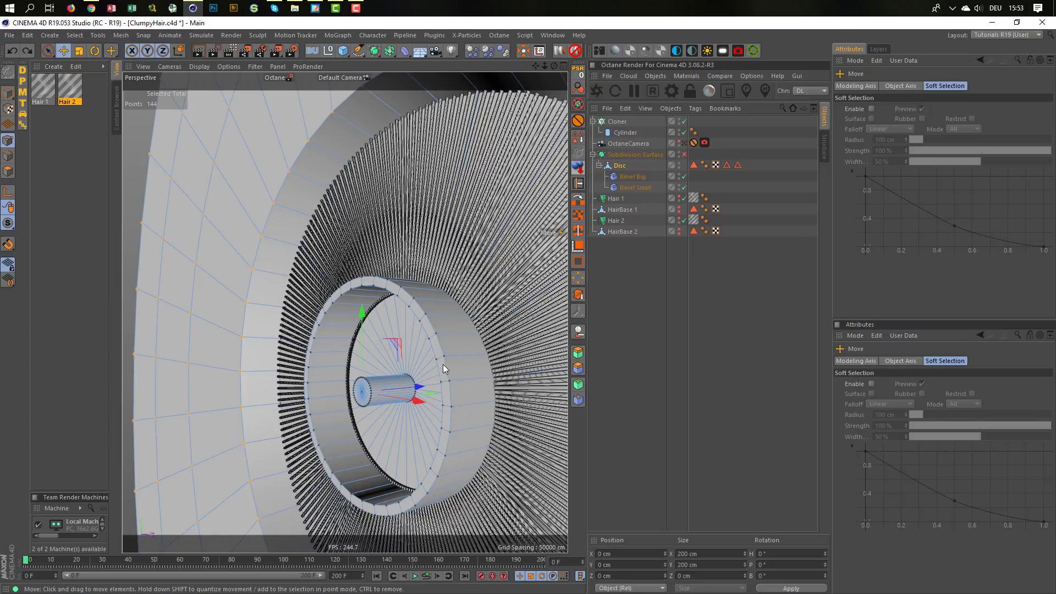
{"action": "key", "text": "u"}
{"action": "key", "text": "l"}
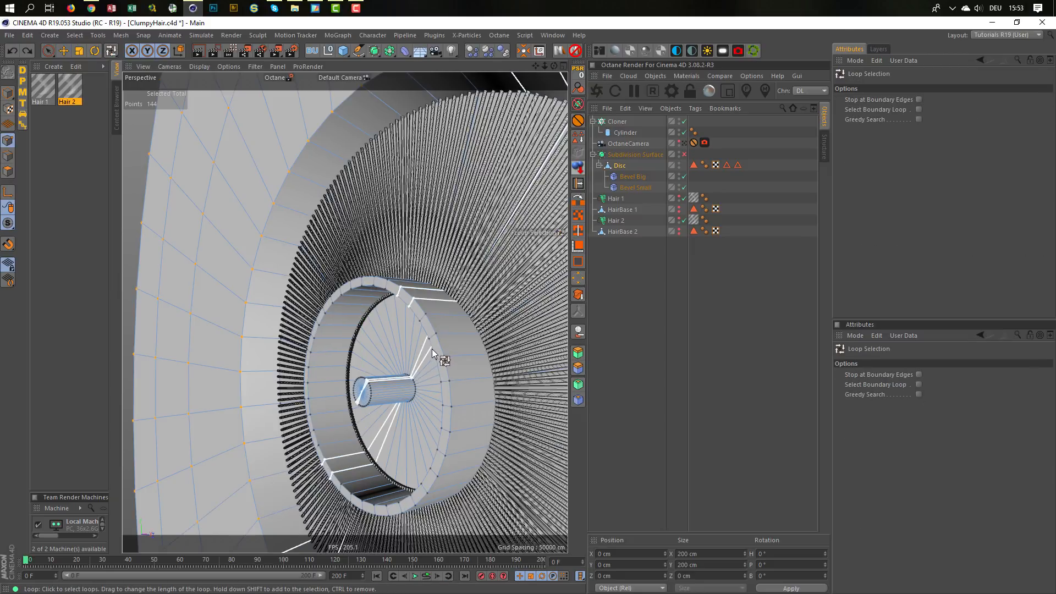
{"action": "left_click", "coordinate": [433, 352], "text": "shift"}
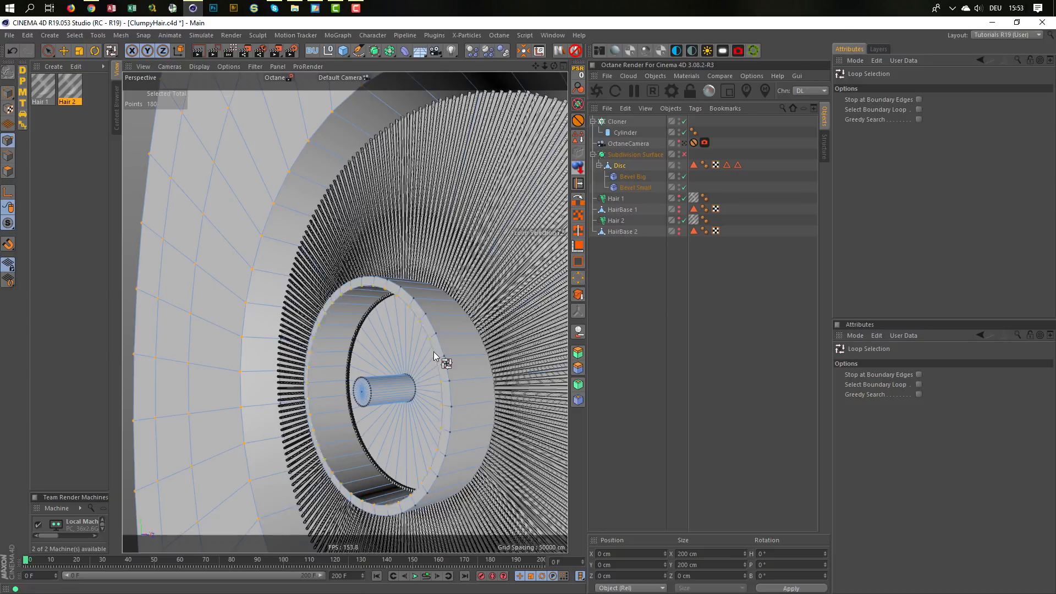
{"action": "left_click", "coordinate": [374, 389], "text": "shift"}
Step: Add the central pin's front edge loop and its center point to the Disc's point selection
{"action": "scroll", "coordinate": [375, 389], "scroll_direction": "up", "scroll_amount": 2}
{"action": "right_click_drag", "start_coordinate": [374, 386], "coordinate": [409, 386], "text": "alt"}
{"action": "left_click", "coordinate": [410, 385], "text": "shift"}
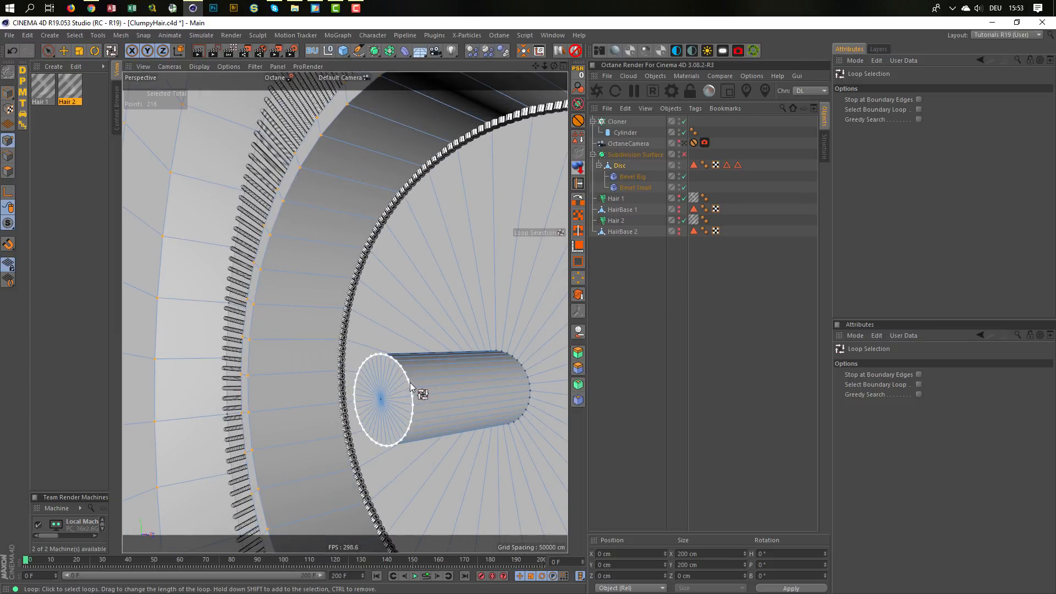
{"action": "key", "text": "space"}
{"action": "left_click", "coordinate": [384, 397], "text": "shift"}
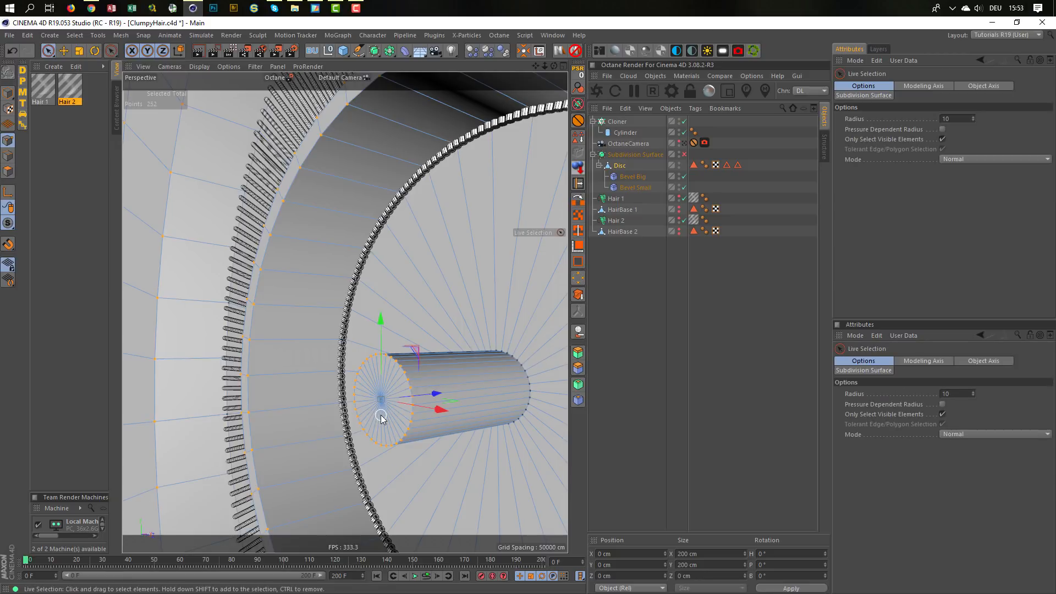
{"action": "right_click_drag", "start_coordinate": [391, 409], "coordinate": [316, 422], "text": "alt"}
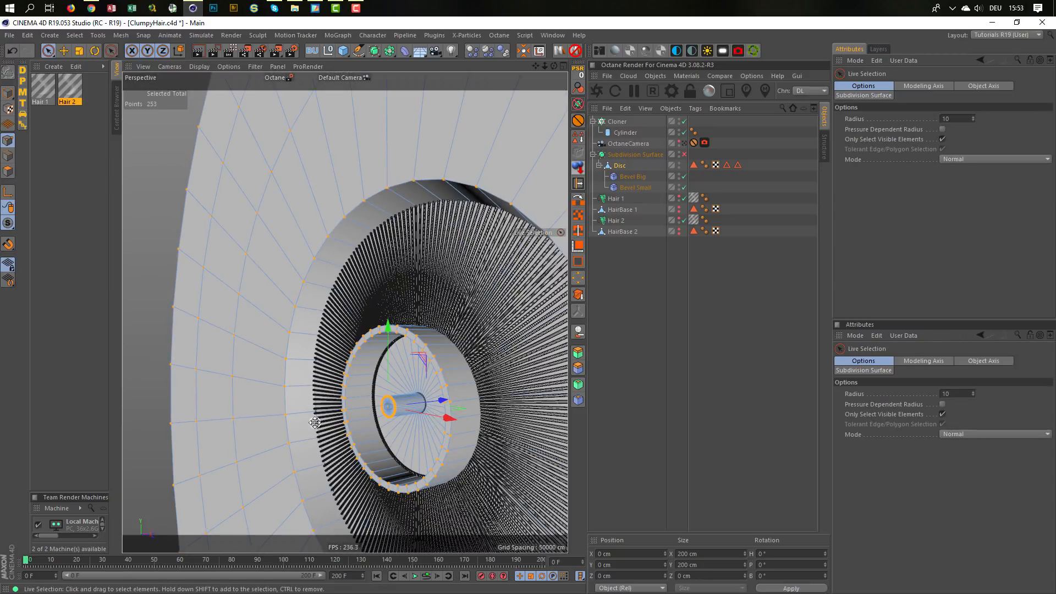
Step: Try to move the extended point selection about 1.15 cm along Z in the Right view and undo it
{"action": "middle_click", "coordinate": [317, 421]}
{"action": "middle_click", "coordinate": [294, 401]}
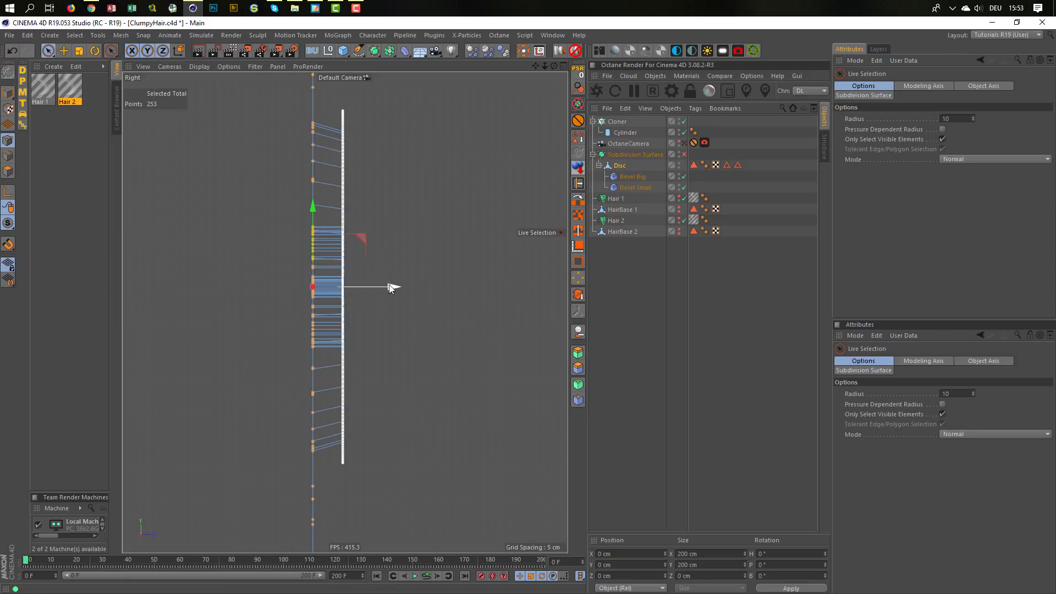
{"action": "left_click_drag", "start_coordinate": [392, 287], "coordinate": [398, 285]}
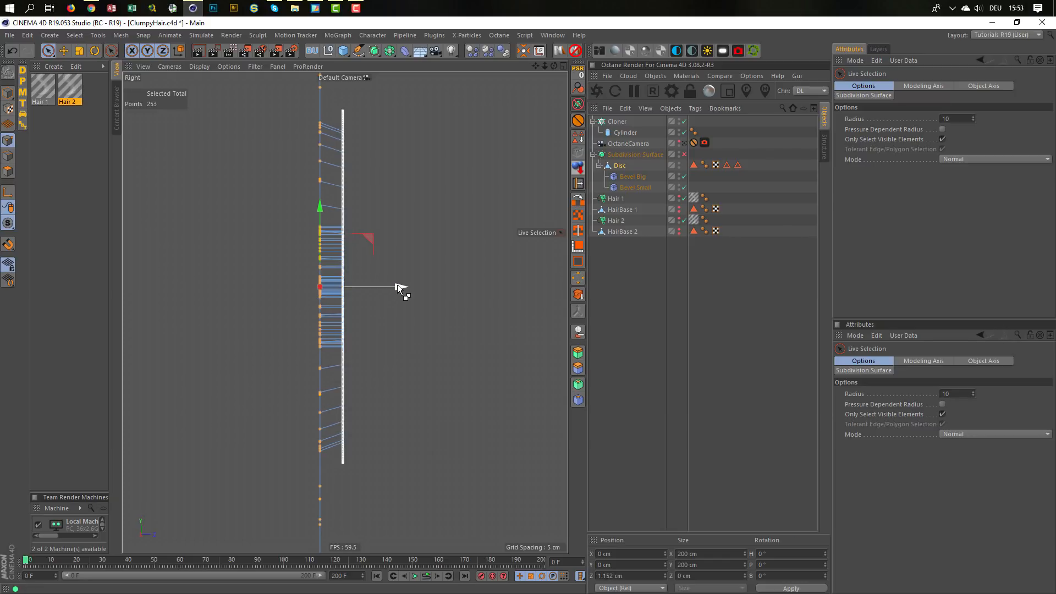
{"action": "key", "text": "ctrl+z"}
{"action": "middle_click", "coordinate": [349, 298]}
{"action": "middle_click", "coordinate": [294, 242]}
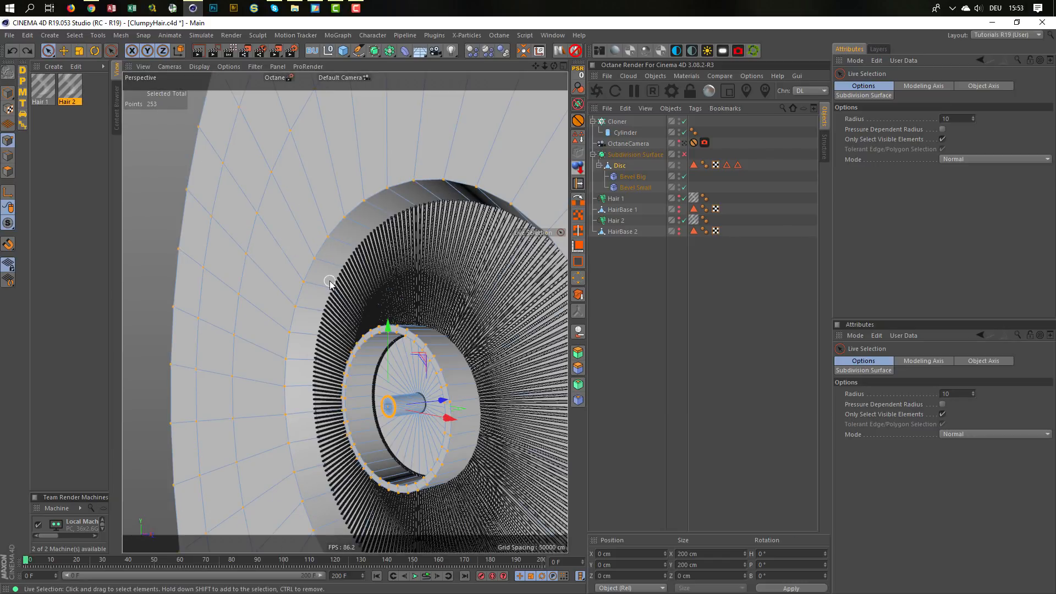
{"action": "right_click_drag", "start_coordinate": [330, 279], "coordinate": [279, 283], "text": "alt"}
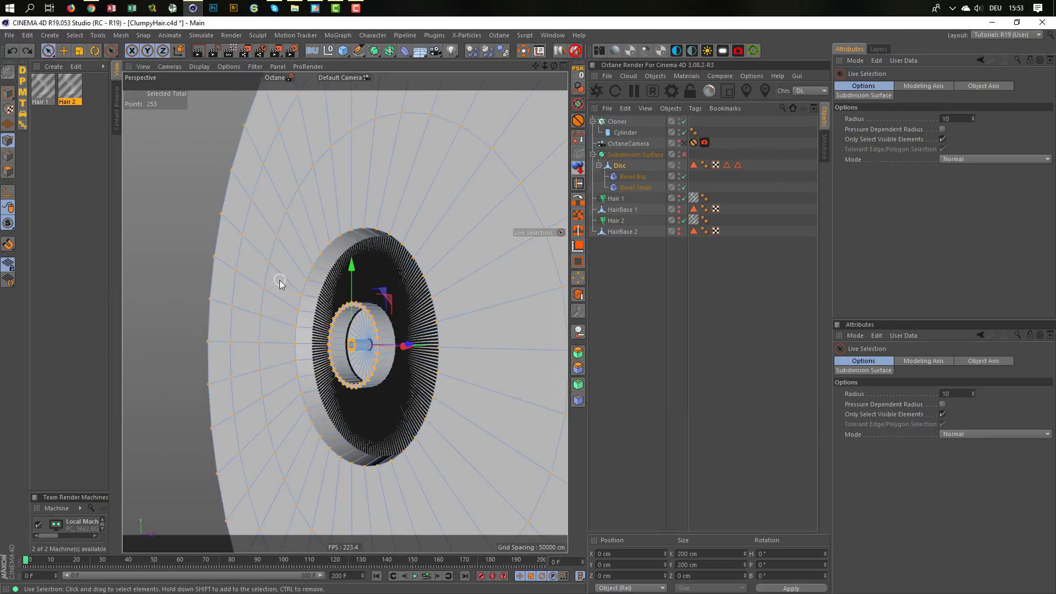
Step: Re-enable the Subdivision Surface and start the Octane live render through the OctaneCamera in the four-view layout
{"action": "left_click", "coordinate": [684, 143]}
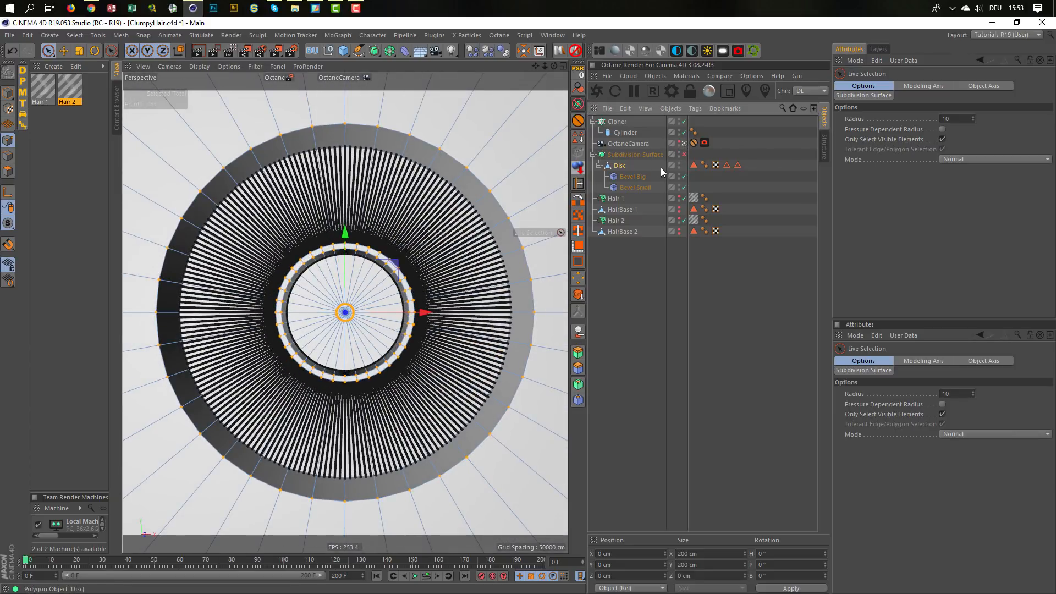
{"action": "left_click", "coordinate": [685, 155]}
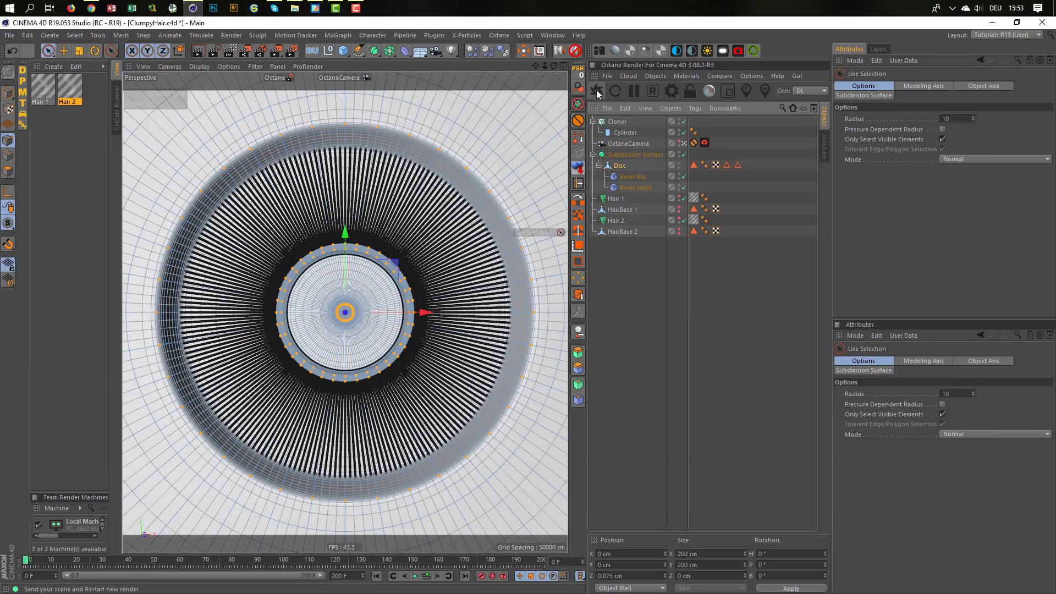
{"action": "middle_click", "coordinate": [496, 277]}
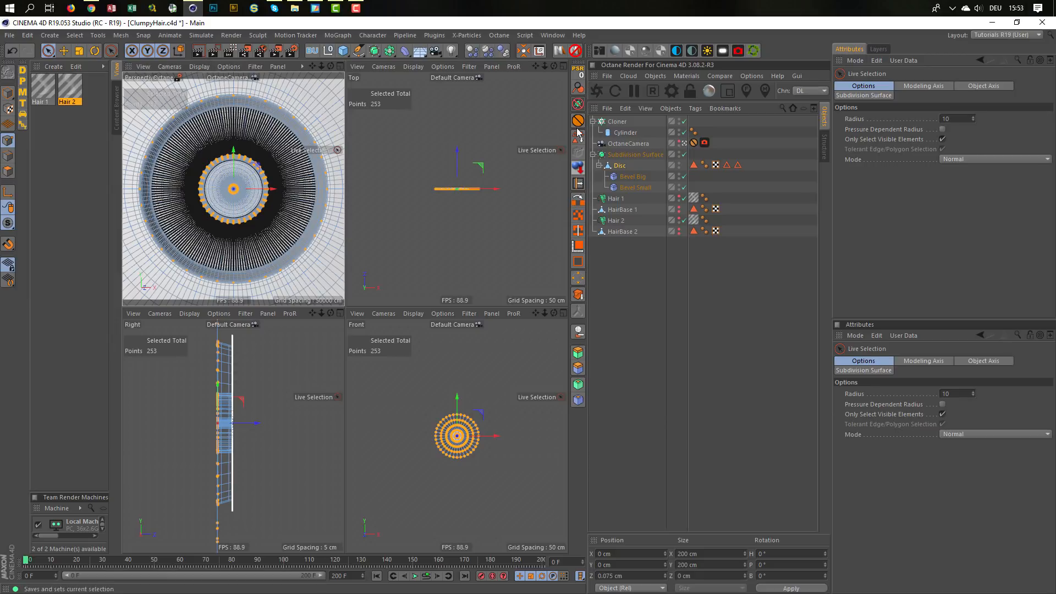
{"action": "left_click", "coordinate": [596, 90]}
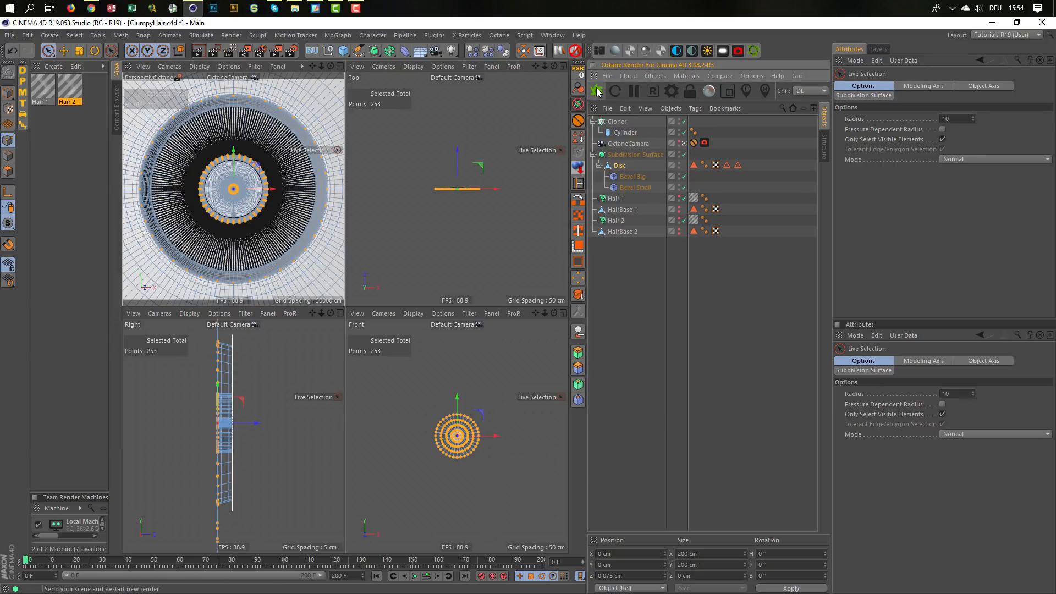
{"action": "left_click", "coordinate": [597, 90]}
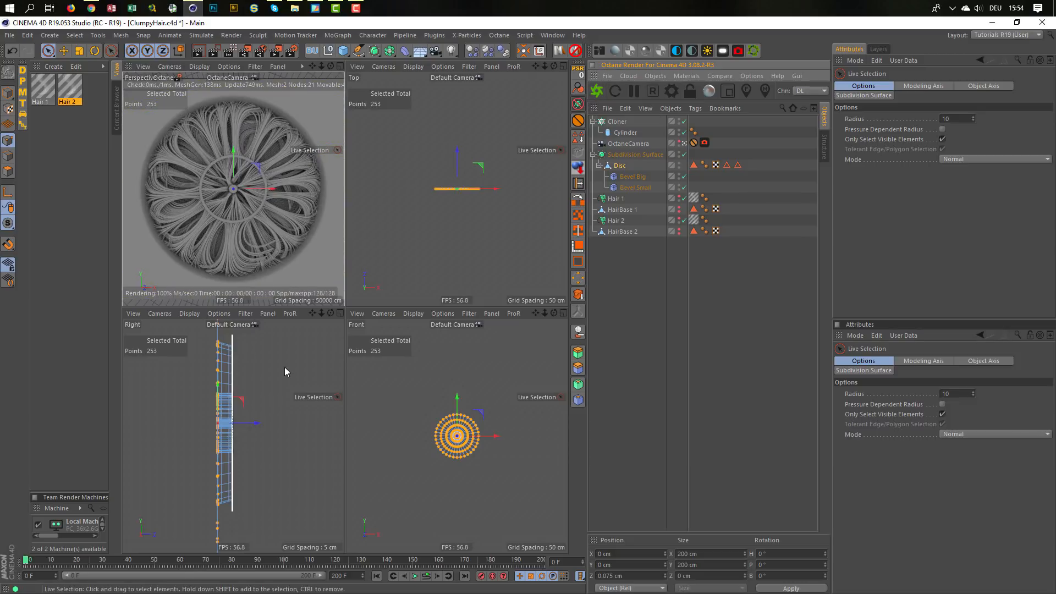
Step: Try moving the selected Disc points along Z to about 2.2 cm and back to about 1.91 cm in the Right view, comparing the render
{"action": "left_click_drag", "start_coordinate": [258, 423], "coordinate": [264, 420]}
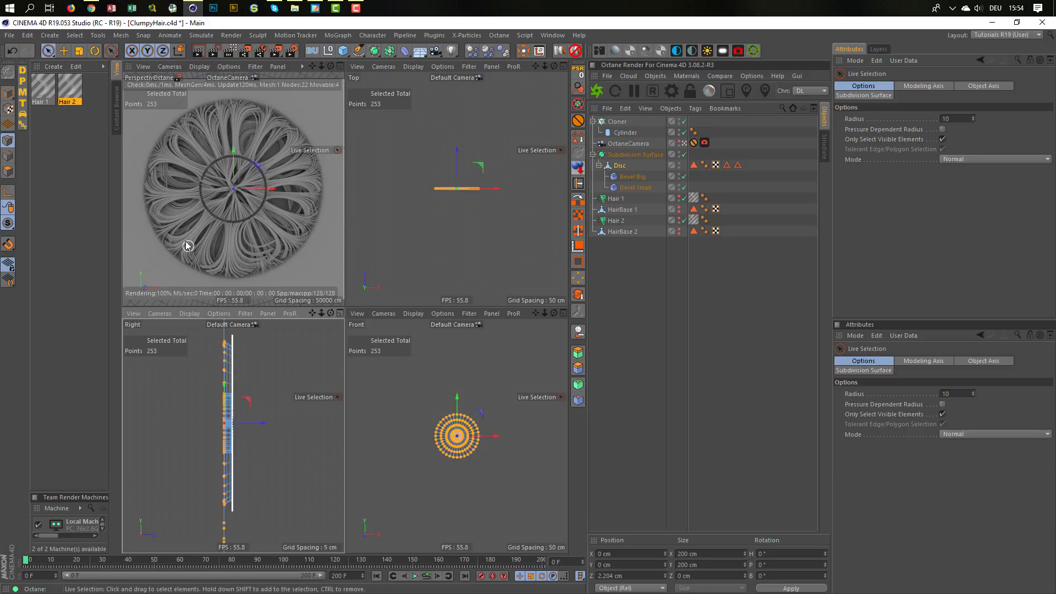
{"action": "middle_click", "coordinate": [154, 160]}
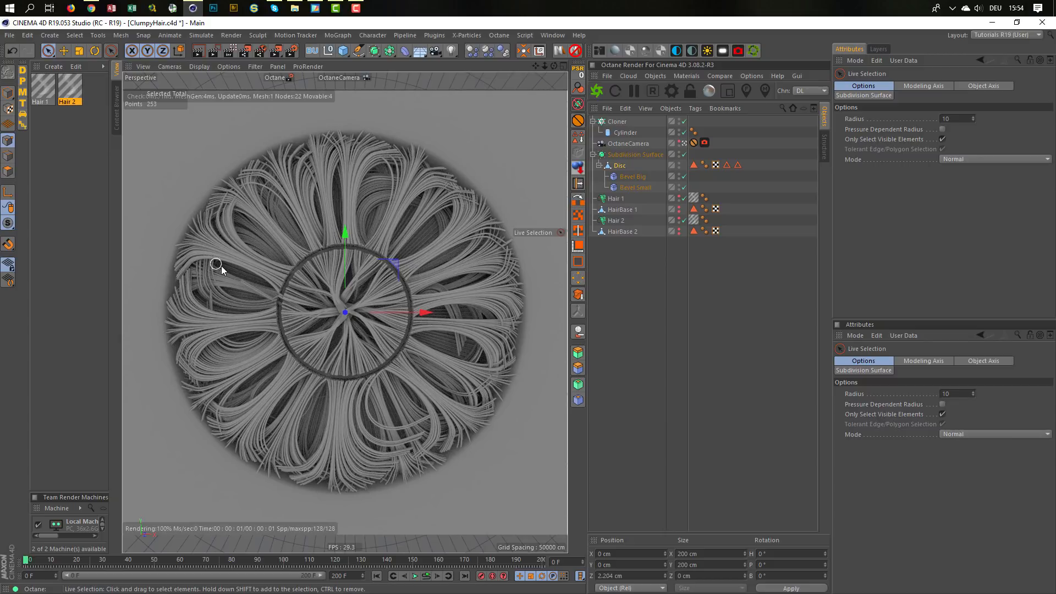
{"action": "middle_click", "coordinate": [236, 304]}
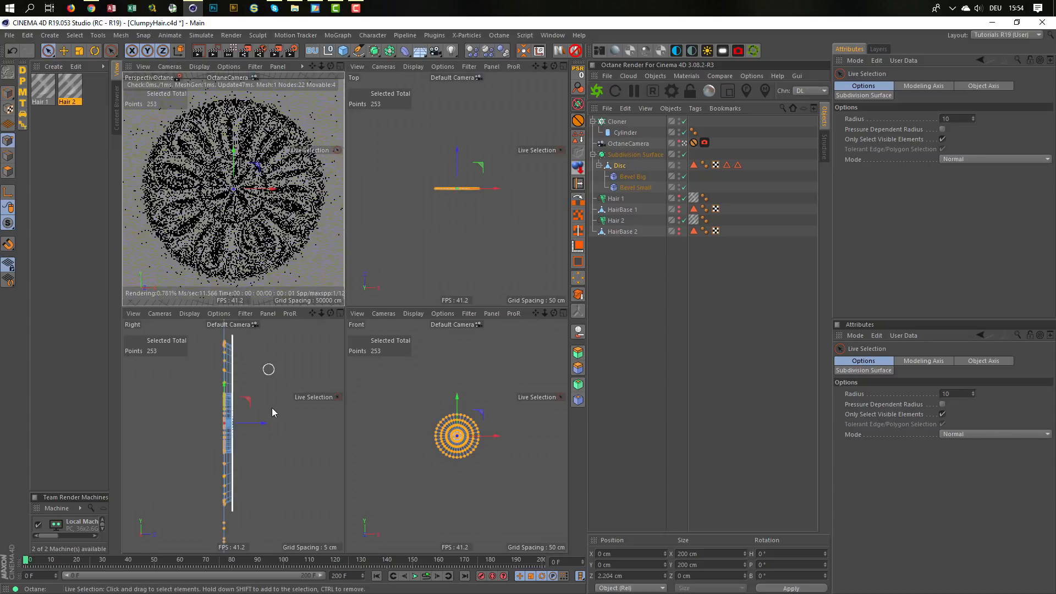
{"action": "left_click_drag", "start_coordinate": [265, 421], "coordinate": [263, 421]}
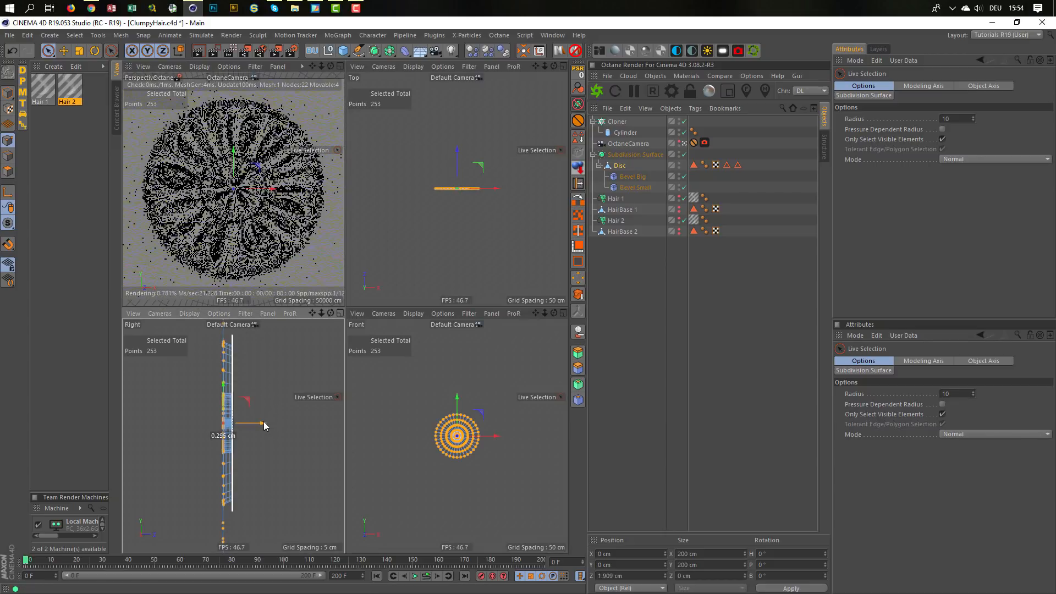
{"action": "middle_click", "coordinate": [238, 186]}
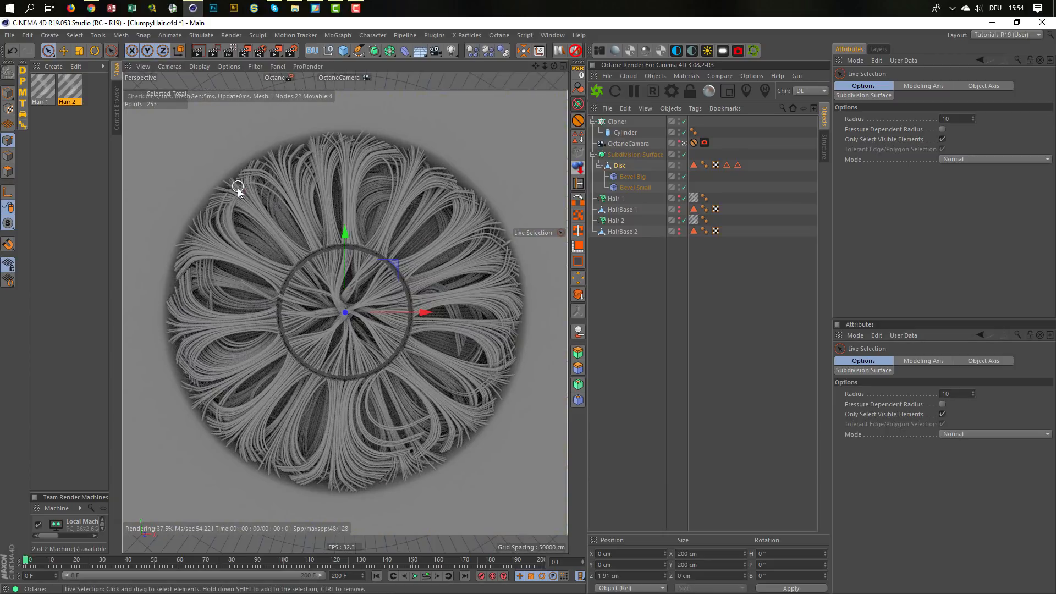
Step: Try pulling the selected Disc points back along Z to about 1.73 cm and on to about 1.2 cm, comparing the enlarged render
{"action": "middle_click", "coordinate": [283, 240]}
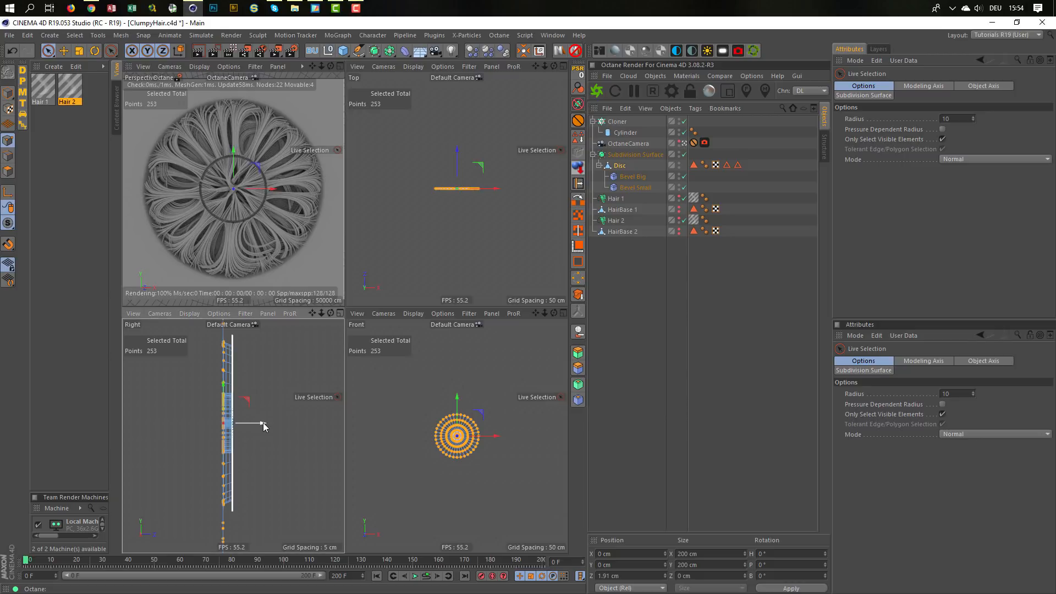
{"action": "left_click_drag", "start_coordinate": [262, 423], "coordinate": [260, 424]}
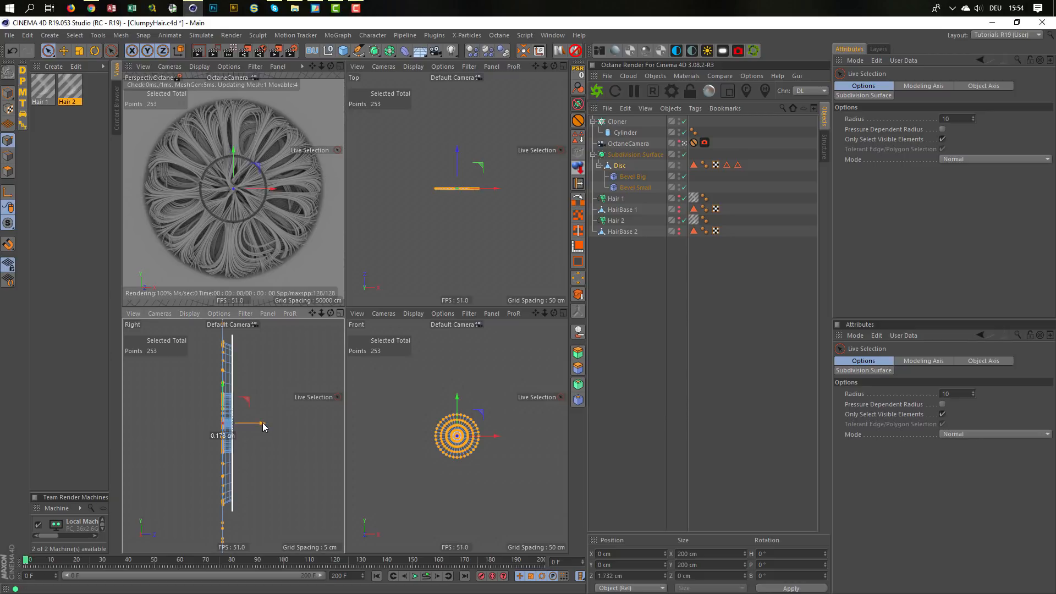
{"action": "middle_click", "coordinate": [265, 239]}
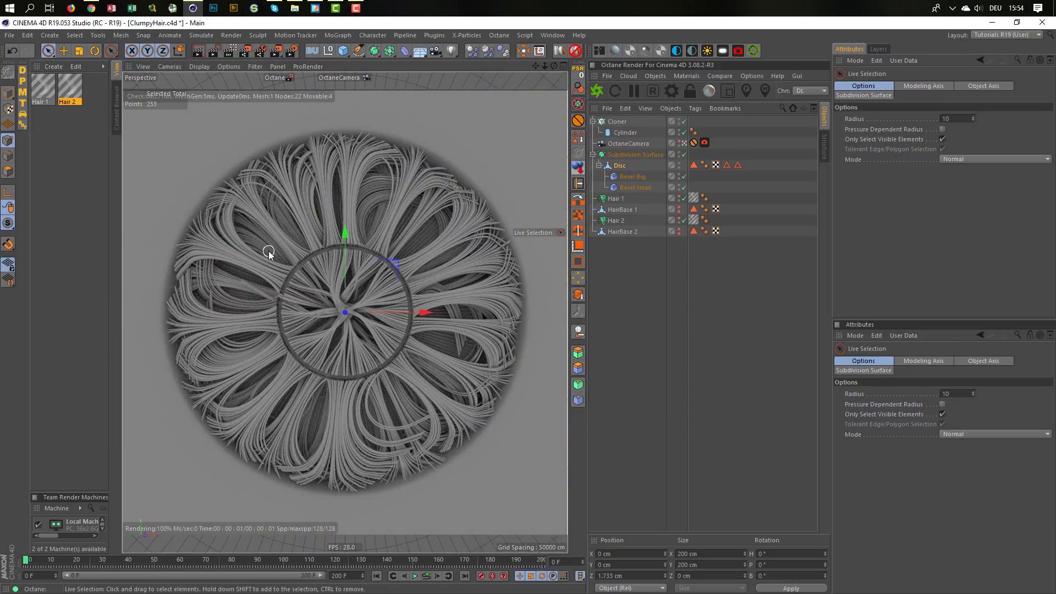
{"action": "middle_click", "coordinate": [203, 265]}
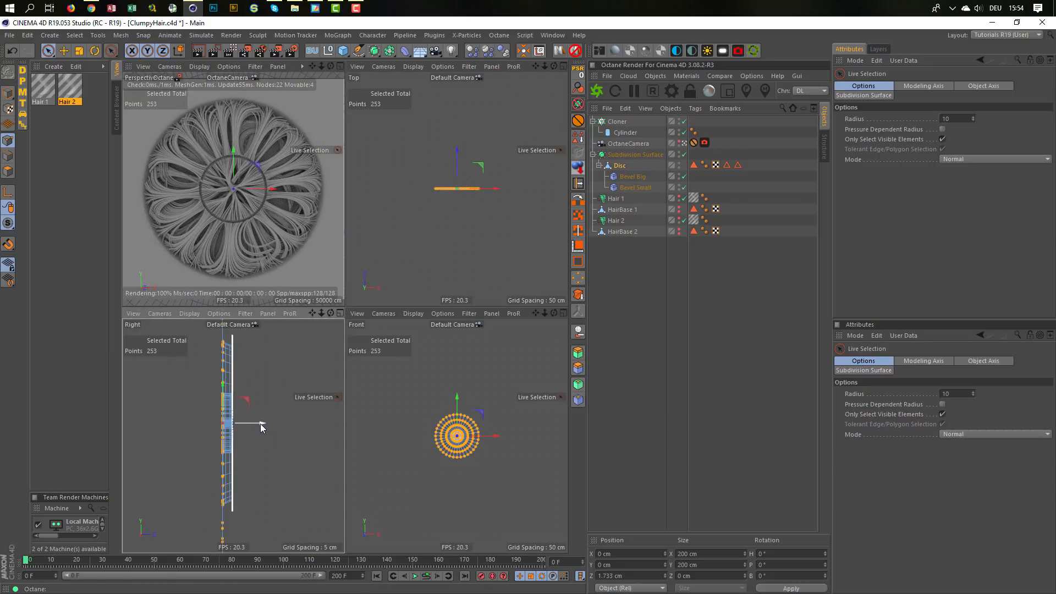
{"action": "left_click_drag", "start_coordinate": [259, 423], "coordinate": [258, 423]}
{"action": "middle_click", "coordinate": [249, 256]}
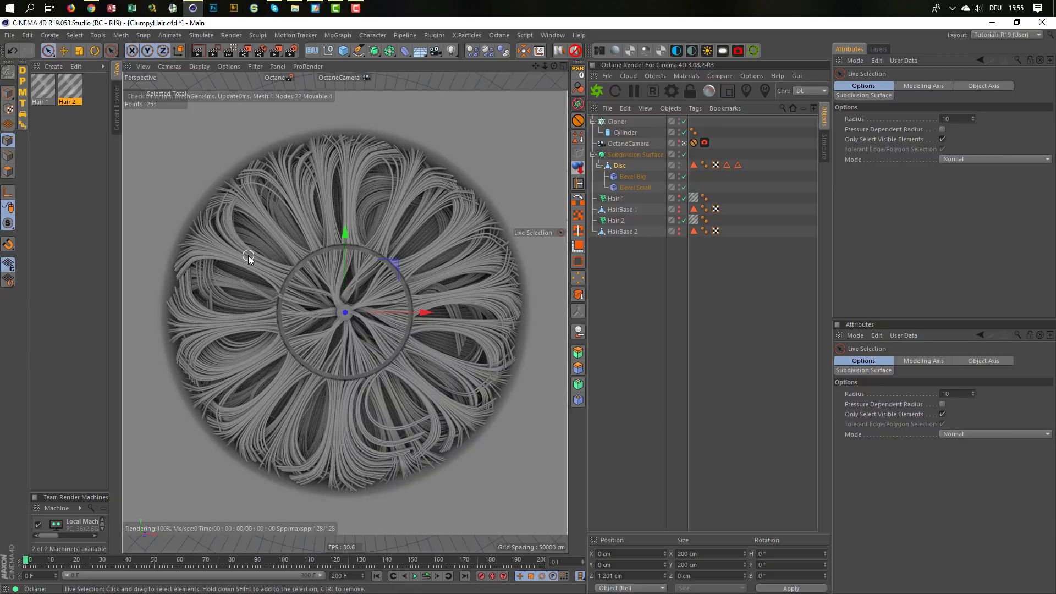
{"action": "middle_click", "coordinate": [322, 288]}
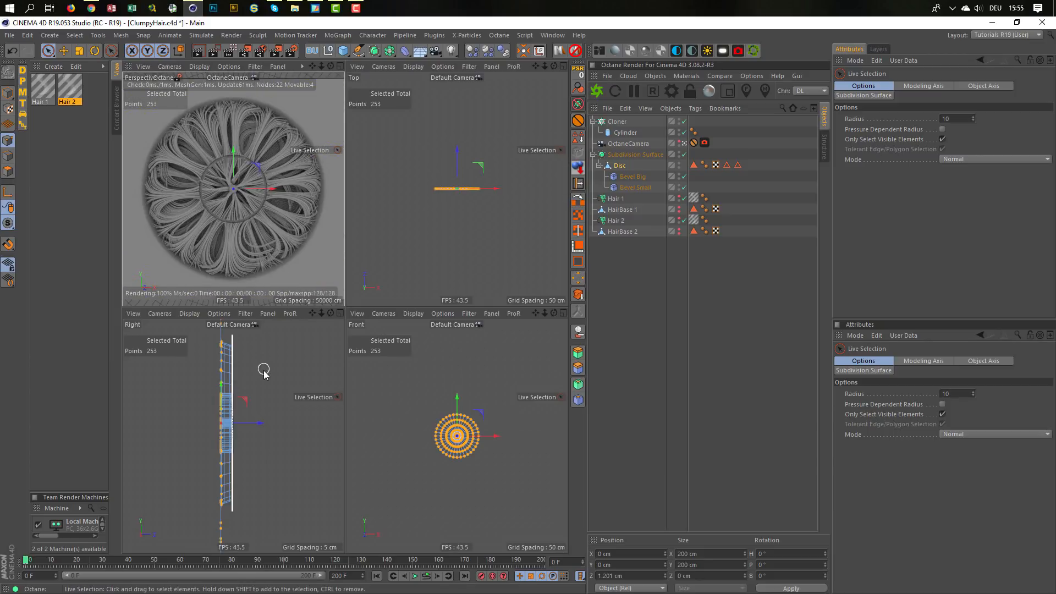
{"action": "middle_click", "coordinate": [289, 252]}
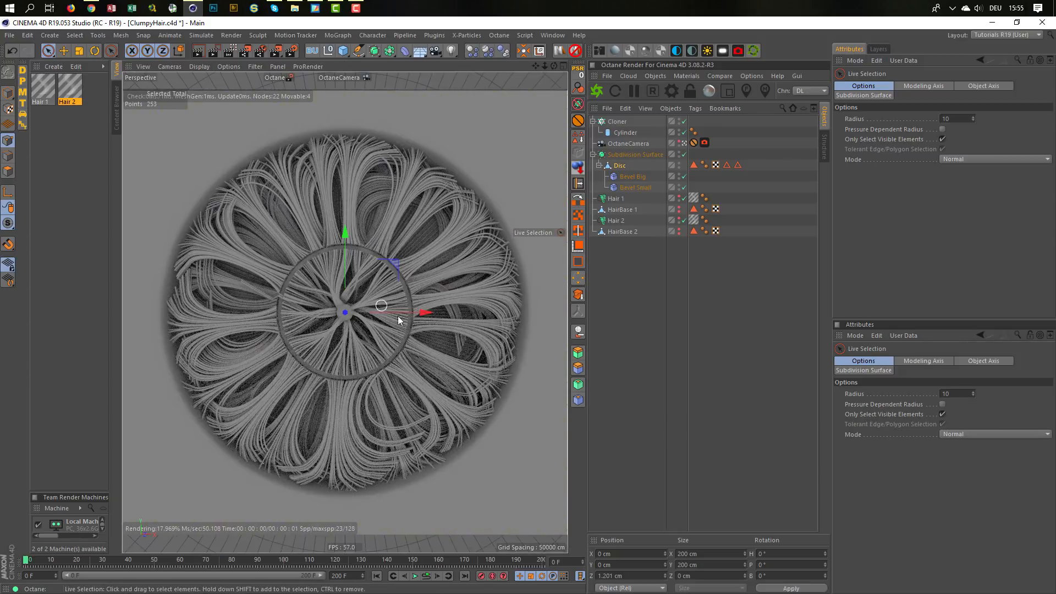
Step: Leave the OctaneCamera and examine the inner ring and central pin against the hair strands from oblique angles
{"action": "left_click", "coordinate": [684, 143]}
{"action": "right_click_drag", "start_coordinate": [363, 368], "coordinate": [484, 336], "text": "alt"}
{"action": "scroll", "coordinate": [400, 348], "scroll_direction": "down", "scroll_amount": 5}
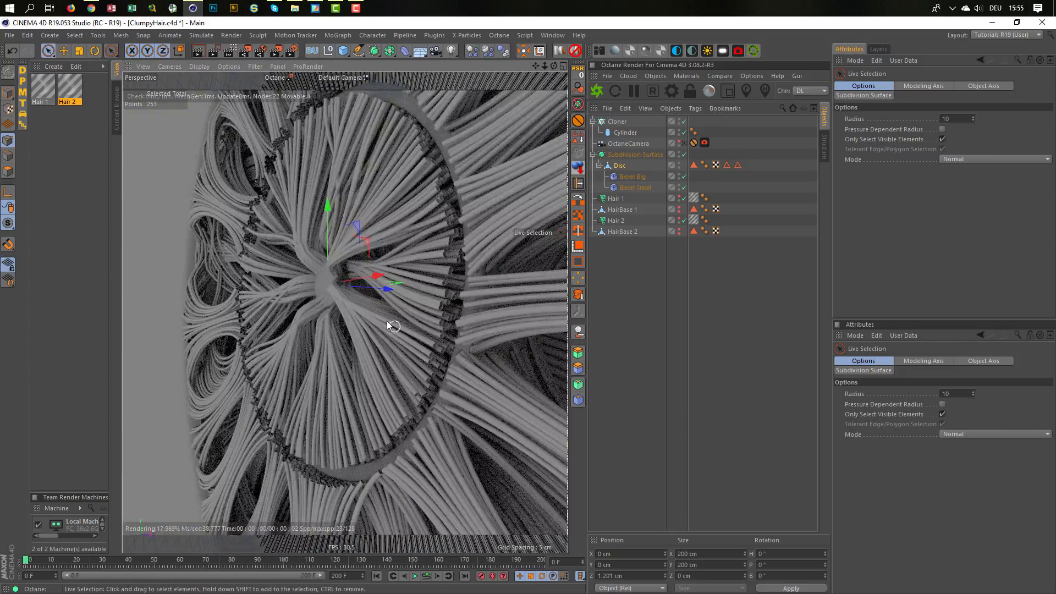
{"action": "left_click_drag", "start_coordinate": [335, 309], "coordinate": [207, 305], "text": "alt"}
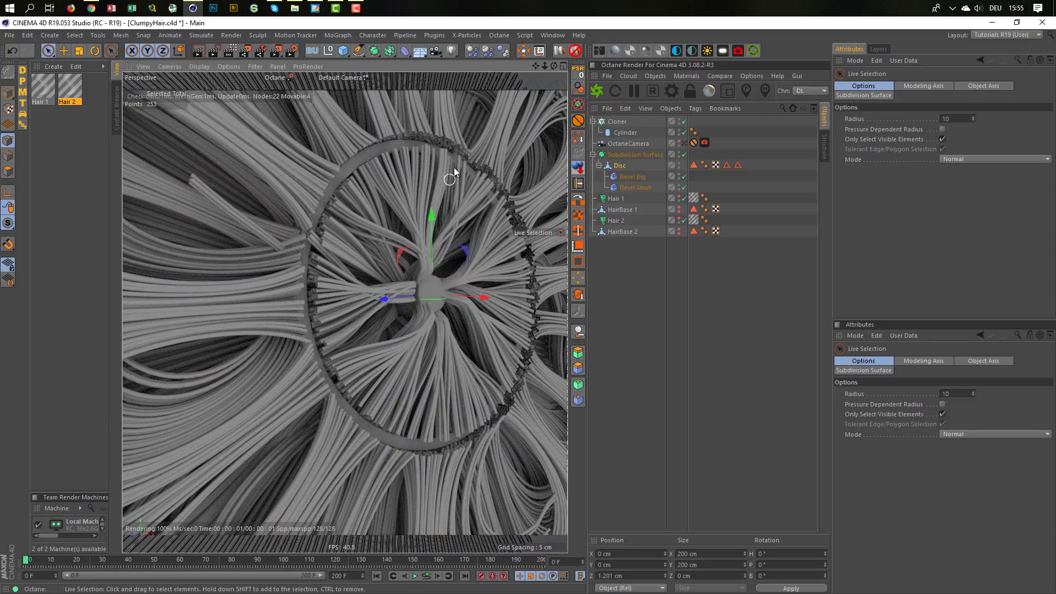
{"action": "scroll", "coordinate": [417, 309], "scroll_direction": "down", "scroll_amount": 10}
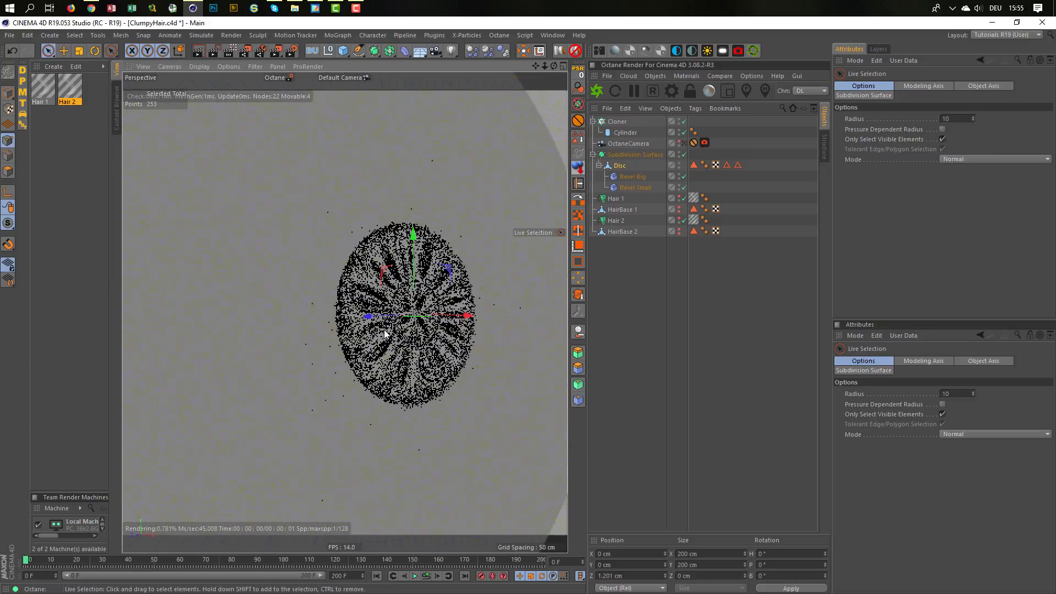
{"action": "right_click_drag", "start_coordinate": [408, 317], "coordinate": [524, 286], "text": "alt"}
{"action": "left_click_drag", "start_coordinate": [524, 286], "coordinate": [458, 300], "text": "alt"}
Step: Undo the Z moves of the selected Disc points one by one, comparing the ring in the render
{"action": "scroll", "coordinate": [494, 314], "scroll_direction": "up", "scroll_amount": 5}
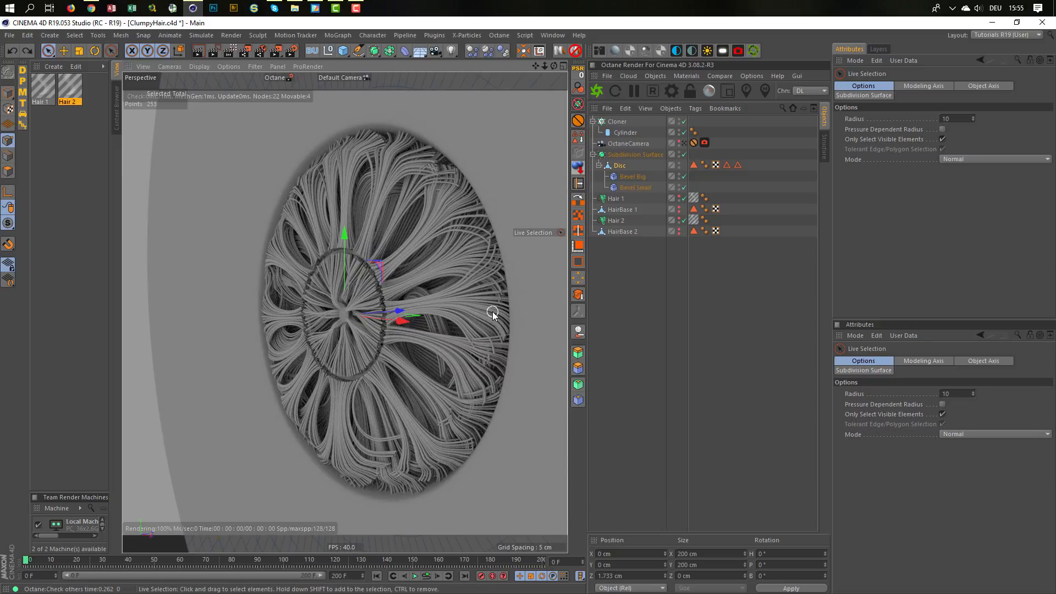
{"action": "scroll", "coordinate": [493, 311], "scroll_direction": "up", "scroll_amount": 2}
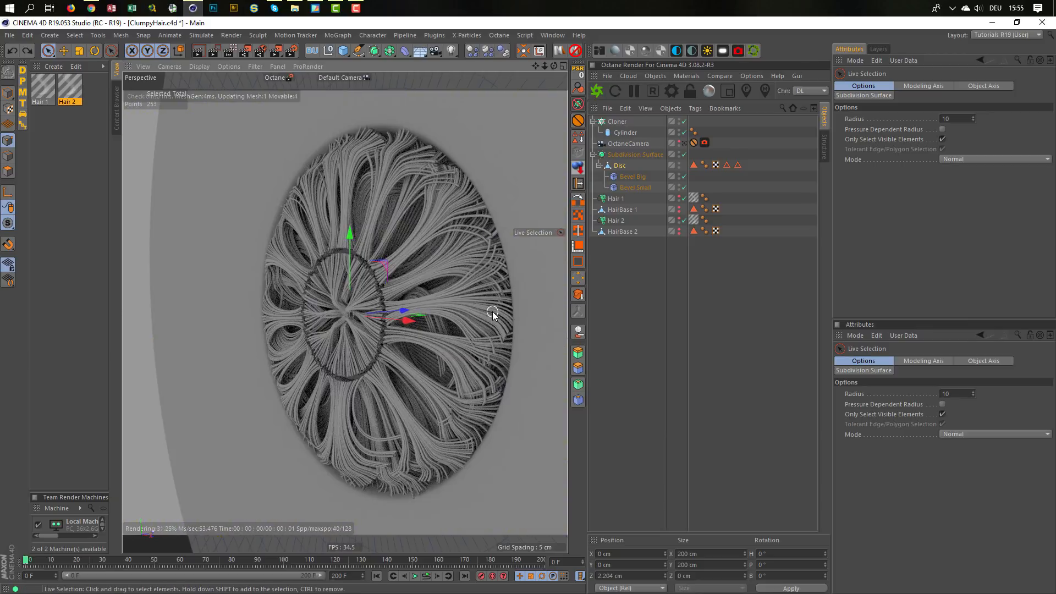
{"action": "scroll", "coordinate": [493, 312], "scroll_direction": "down", "scroll_amount": 2}
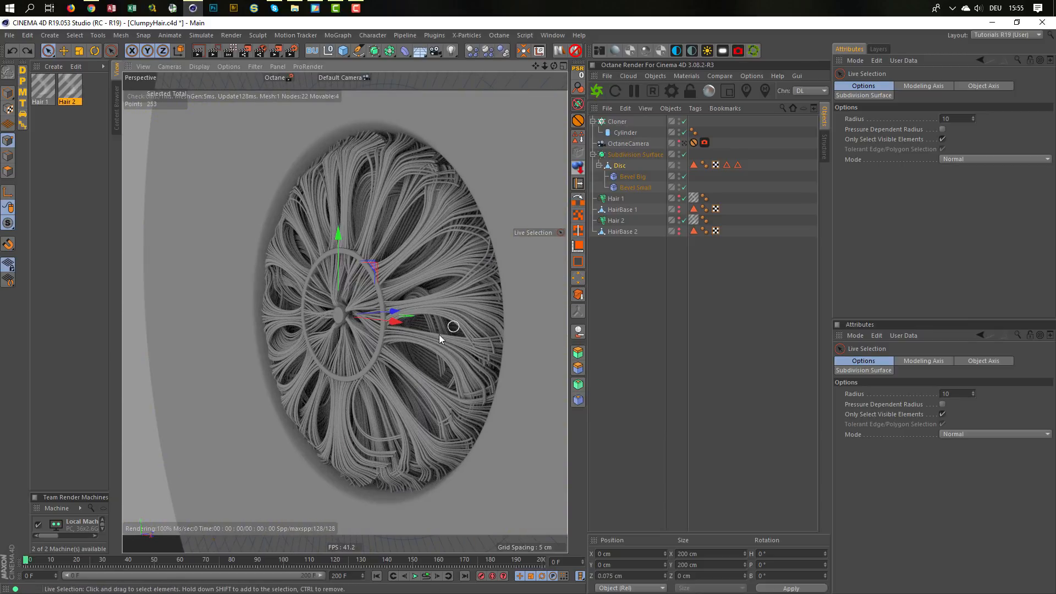
Step: Check the recess profile in the Right view and examine the rendered hair tips along the upper rim up close
{"action": "middle_click", "coordinate": [366, 335]}
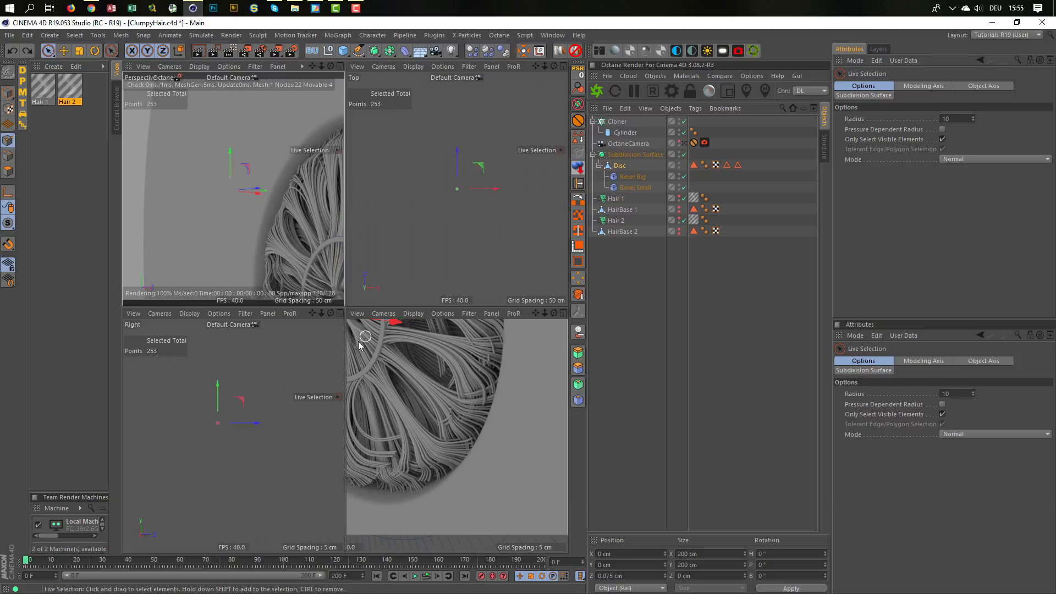
{"action": "middle_click", "coordinate": [291, 379]}
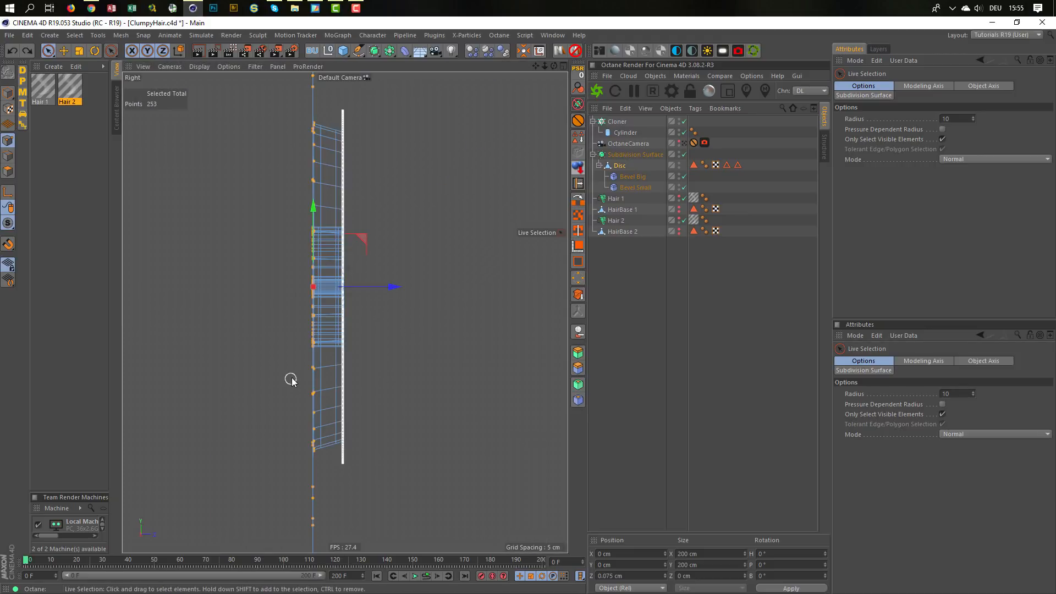
{"action": "middle_click", "coordinate": [343, 298]}
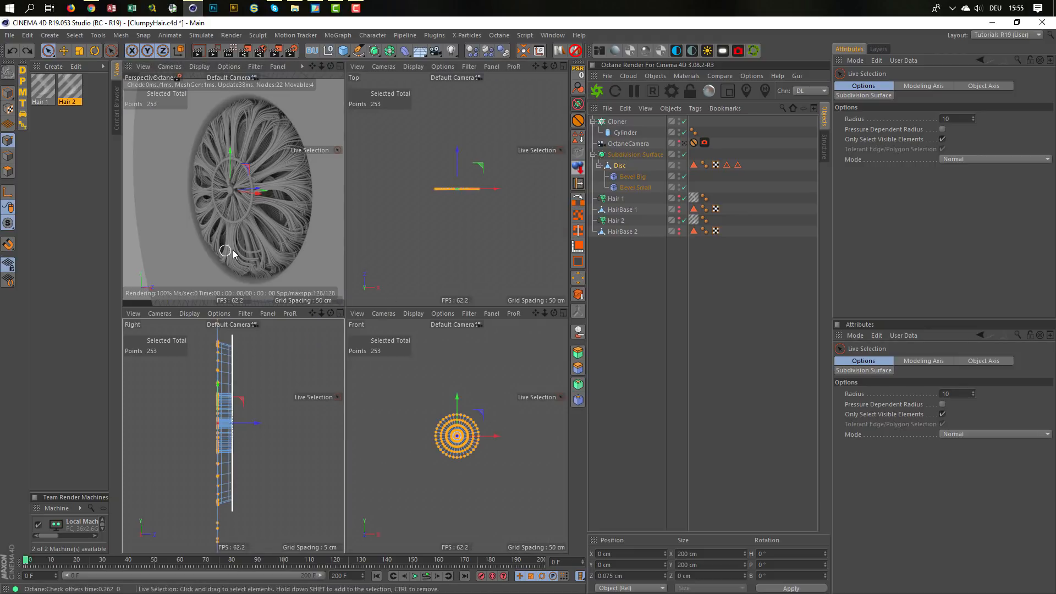
{"action": "middle_click", "coordinate": [263, 243]}
{"action": "left_click_drag", "start_coordinate": [351, 322], "coordinate": [159, 343], "text": "alt"}
{"action": "left_click_drag", "start_coordinate": [346, 330], "coordinate": [384, 322], "text": "alt"}
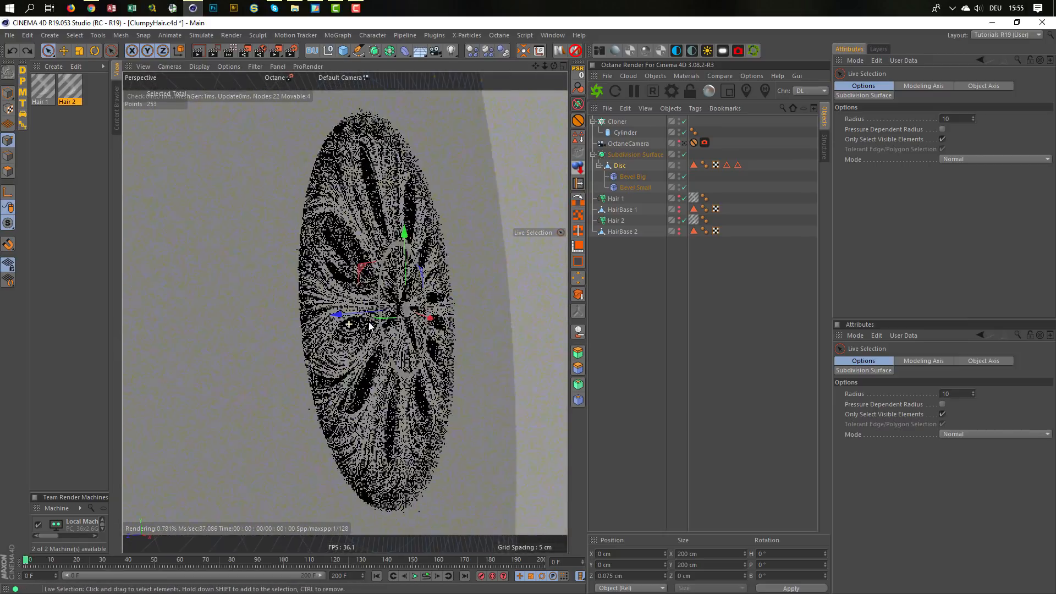
{"action": "right_click_drag", "start_coordinate": [357, 115], "coordinate": [482, 189], "text": "alt"}
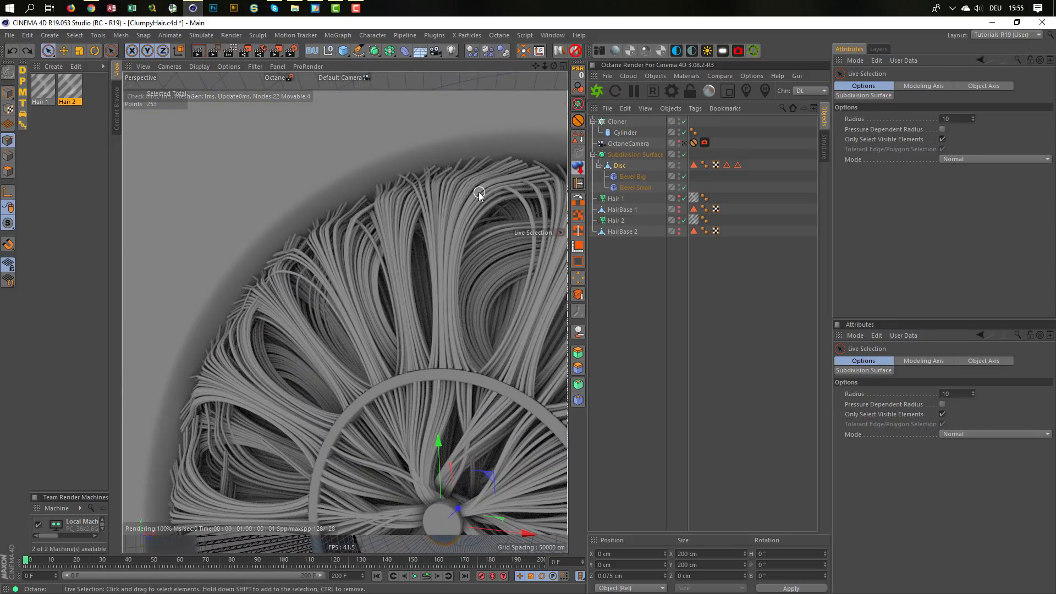
{"action": "right_click_drag", "start_coordinate": [457, 196], "coordinate": [357, 231], "text": "alt"}
{"action": "middle_click_drag", "start_coordinate": [457, 250], "coordinate": [246, 203], "text": "alt"}
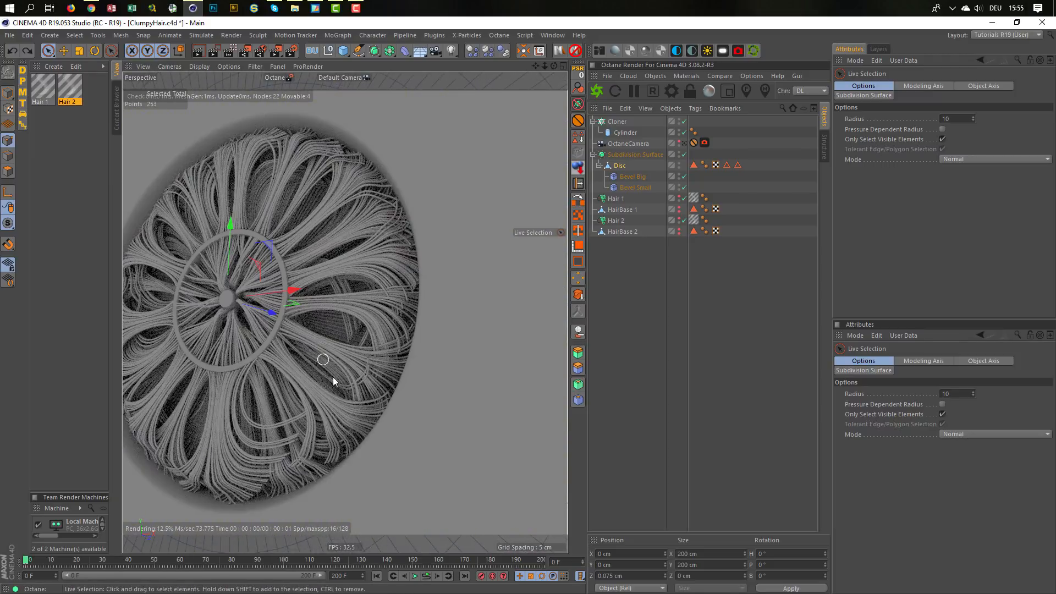
Step: Examine the rendered hair ends along the lower rim and the strands around the inner ring from several angles
{"action": "left_click_drag", "start_coordinate": [349, 404], "coordinate": [420, 363], "text": "alt"}
{"action": "right_click_drag", "start_coordinate": [364, 436], "coordinate": [417, 420], "text": "alt"}
{"action": "left_click_drag", "start_coordinate": [417, 419], "coordinate": [374, 427], "text": "alt"}
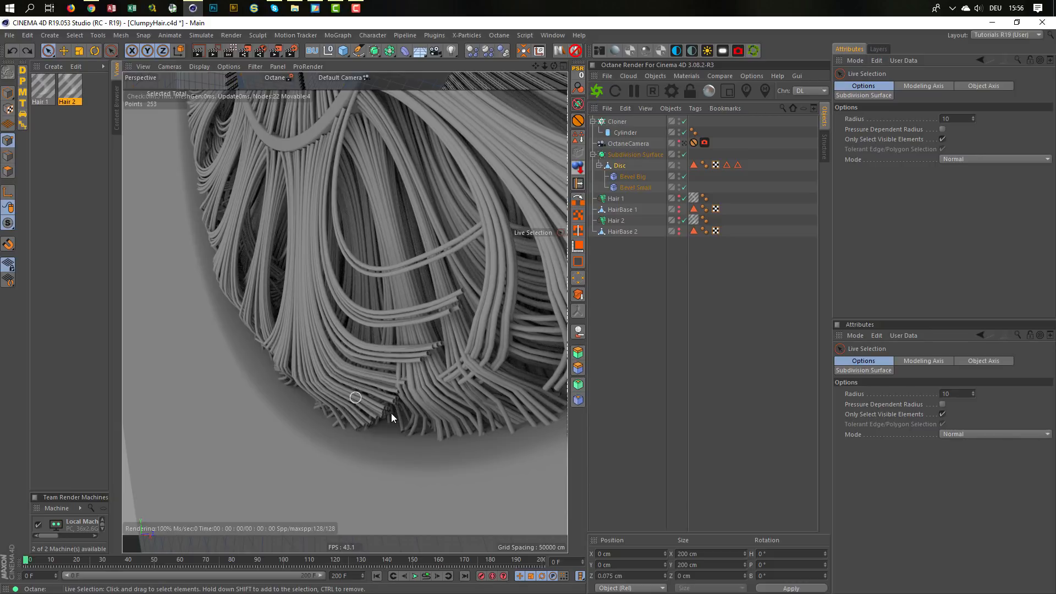
{"action": "right_click_drag", "start_coordinate": [315, 377], "coordinate": [270, 374], "text": "alt"}
{"action": "middle_click_drag", "start_coordinate": [330, 226], "coordinate": [324, 282], "text": "alt"}
{"action": "left_click_drag", "start_coordinate": [350, 290], "coordinate": [284, 294], "text": "alt"}
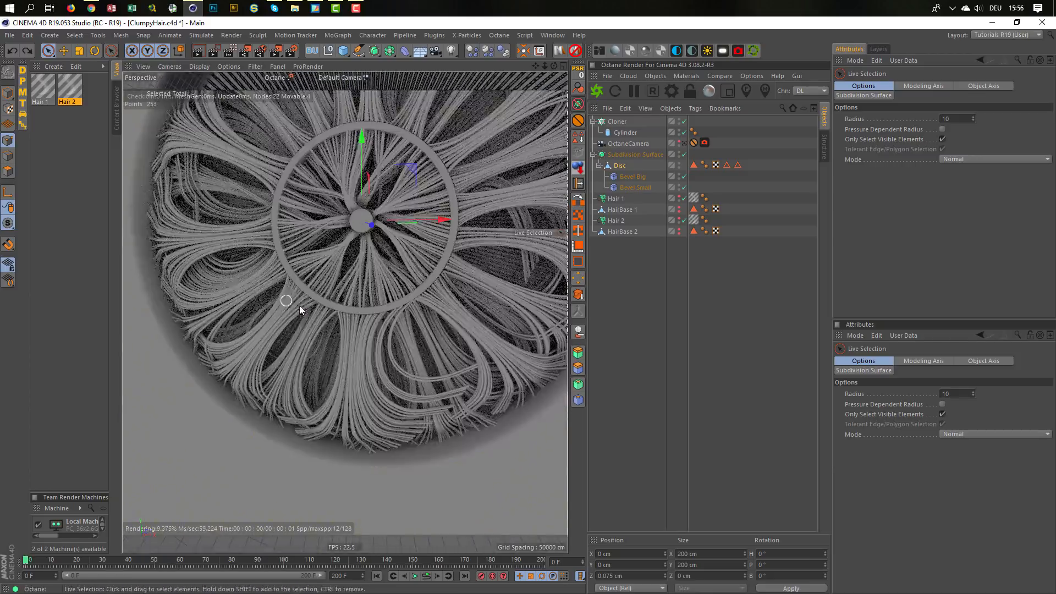
{"action": "middle_click_drag", "start_coordinate": [292, 351], "coordinate": [274, 408], "text": "alt"}
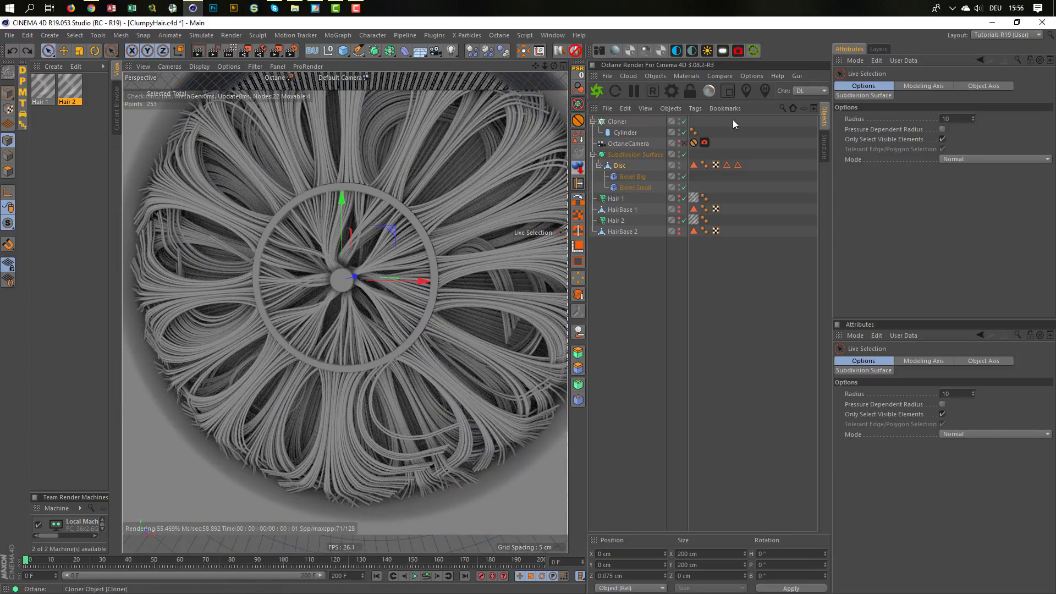
Step: Try a hair segment count of 50 on Hair 1 and set it back to 30
{"action": "left_click", "coordinate": [616, 199]}
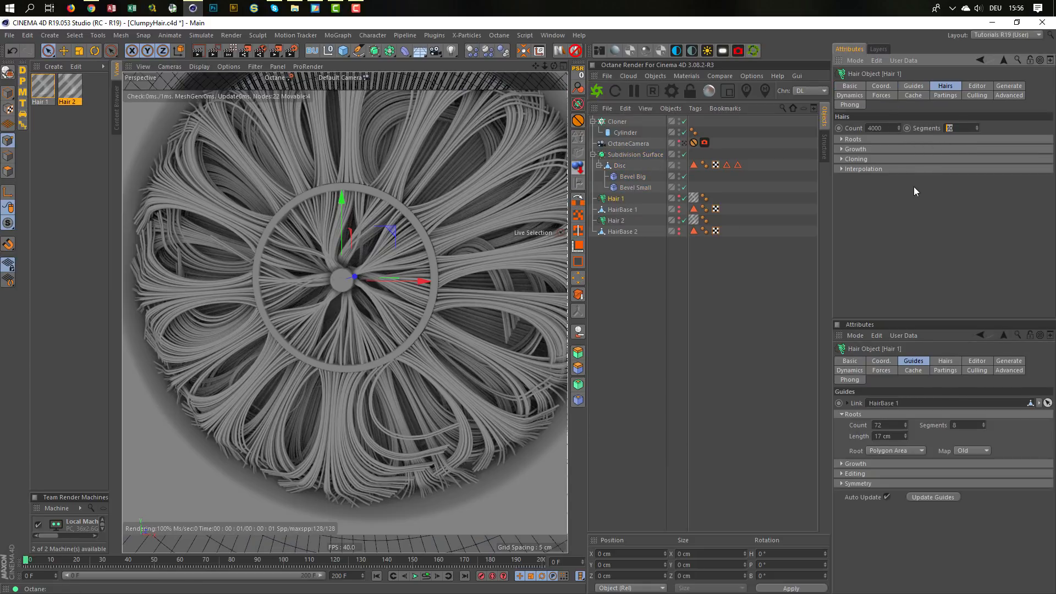
{"action": "type", "text": "50"}
{"action": "key", "text": "Return"}
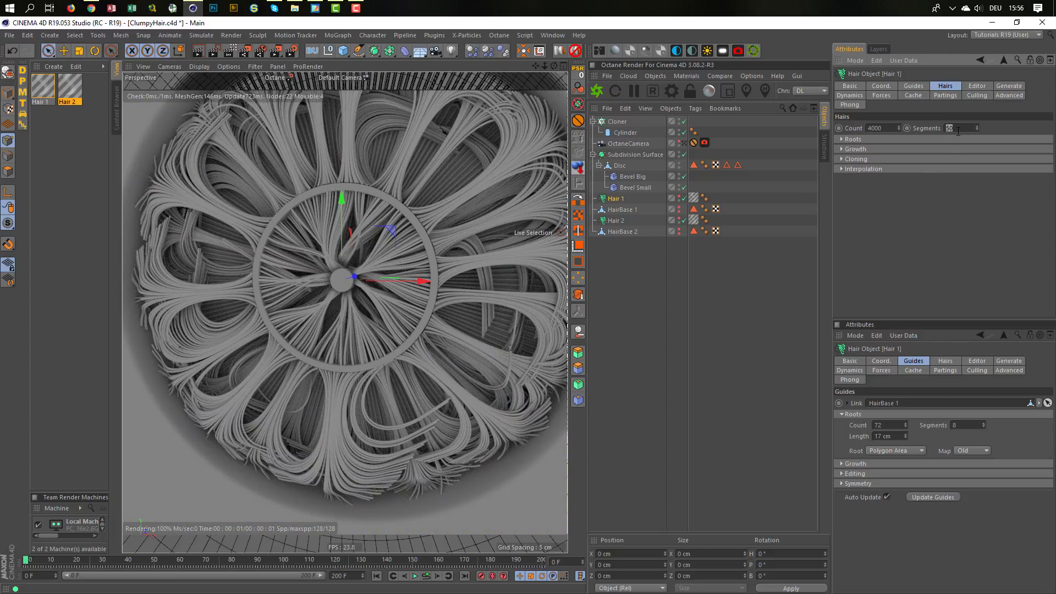
{"action": "type", "text": "30"}
{"action": "key", "text": "Return"}
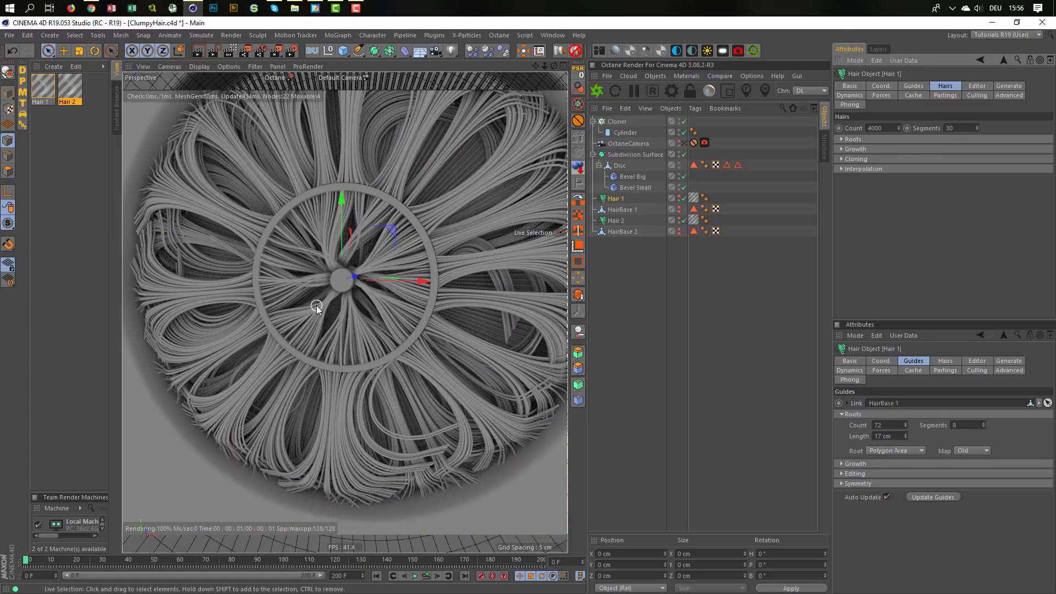
Step: In the Hair 1 material's Displace settings, move the Z Curve's end point to about 0.7 along the strand, slightly above zero
{"action": "mouse_move", "coordinate": [316, 299]}
{"action": "left_mouse_down", "text": "alt"}
{"action": "mouse_move", "coordinate": [295, 299]}
{"action": "mouse_move", "coordinate": [323, 304]}
{"action": "left_mouse_up", "text": "alt"}
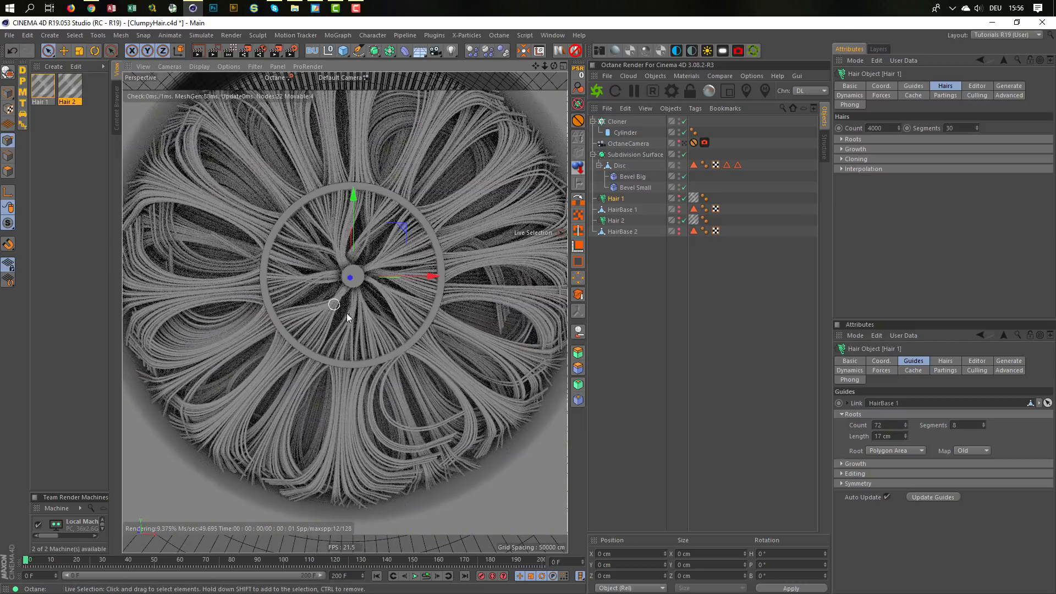
{"action": "left_click_drag", "start_coordinate": [360, 335], "coordinate": [330, 385], "text": "alt"}
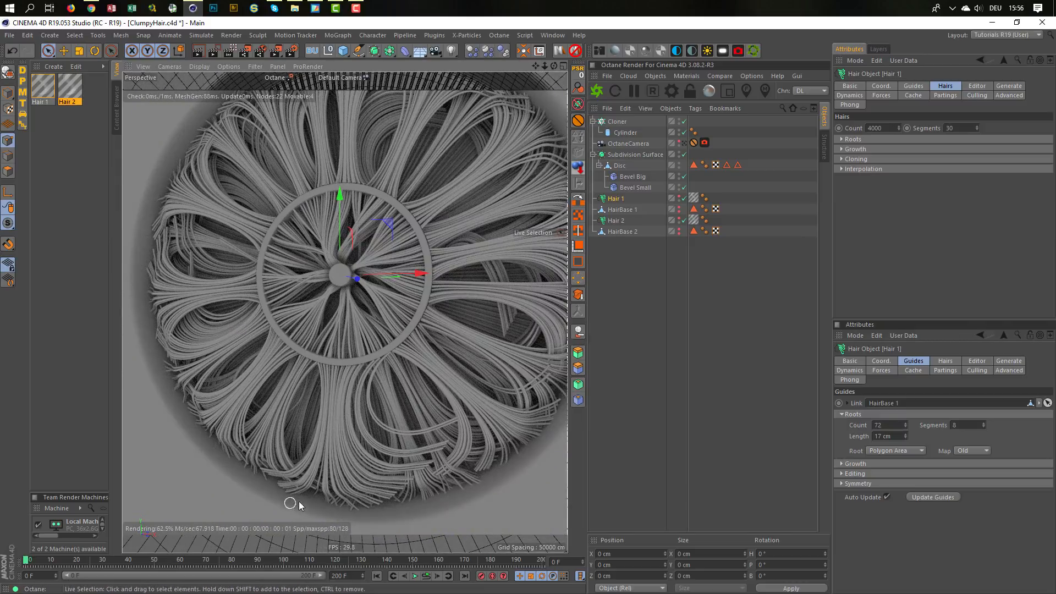
{"action": "left_click_drag", "start_coordinate": [326, 503], "coordinate": [307, 456], "text": "alt"}
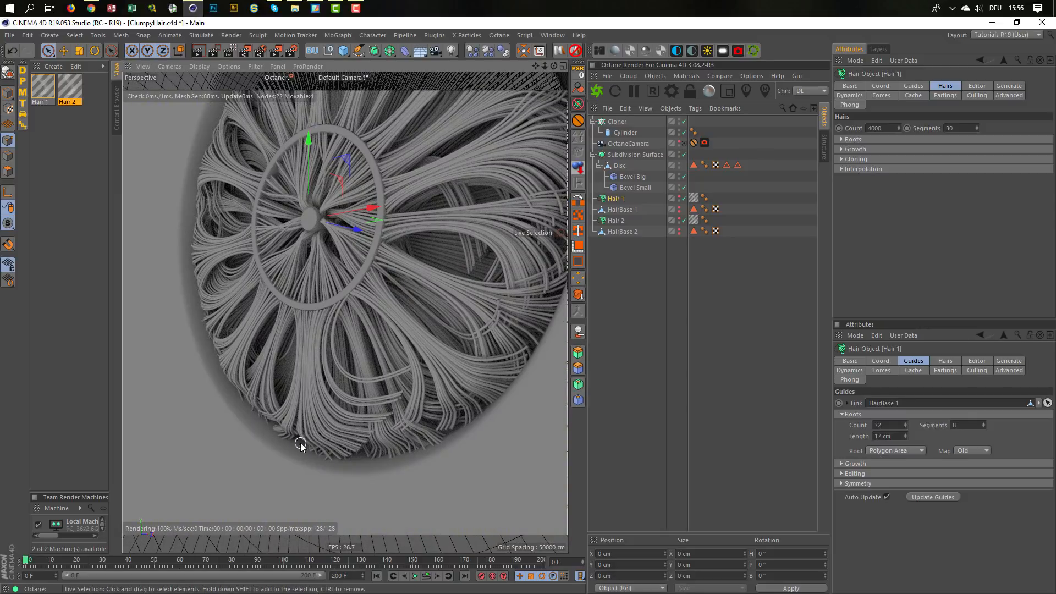
{"action": "double_click", "coordinate": [44, 87]}
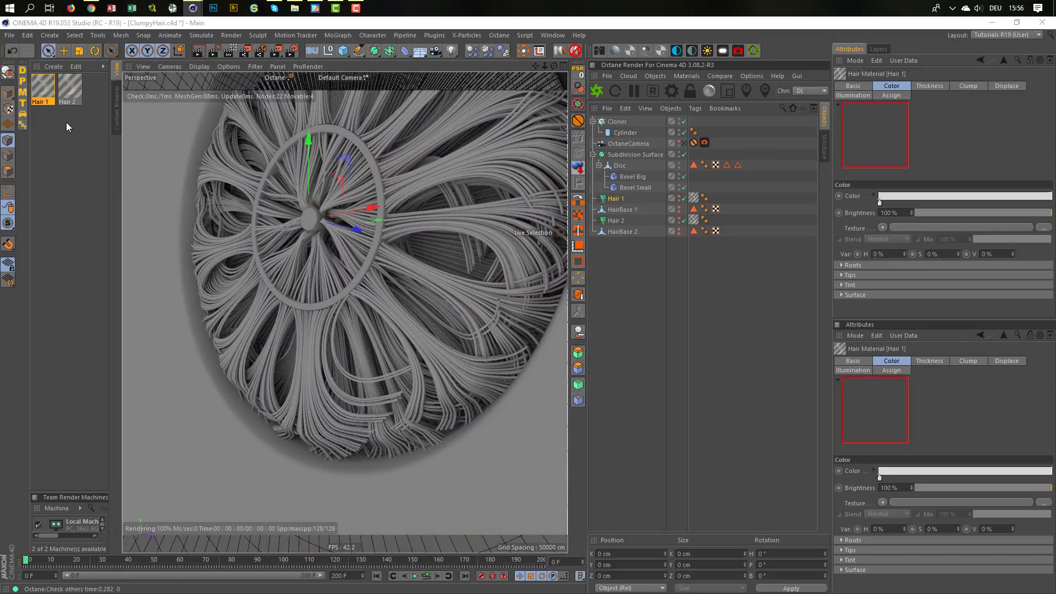
{"action": "left_click_drag", "start_coordinate": [437, 86], "coordinate": [770, 79]}
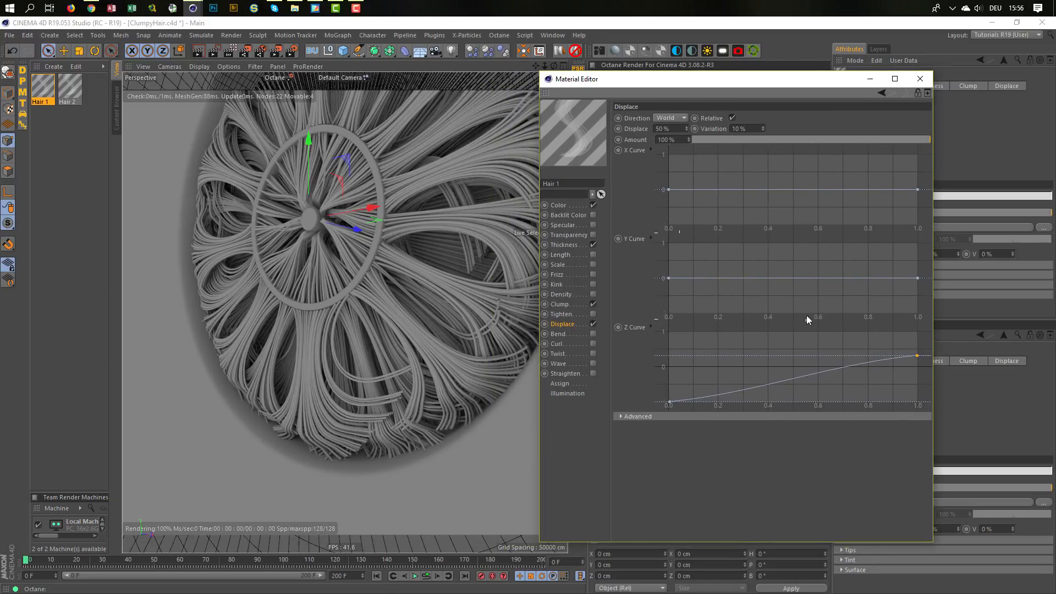
{"action": "left_click", "coordinate": [770, 417]}
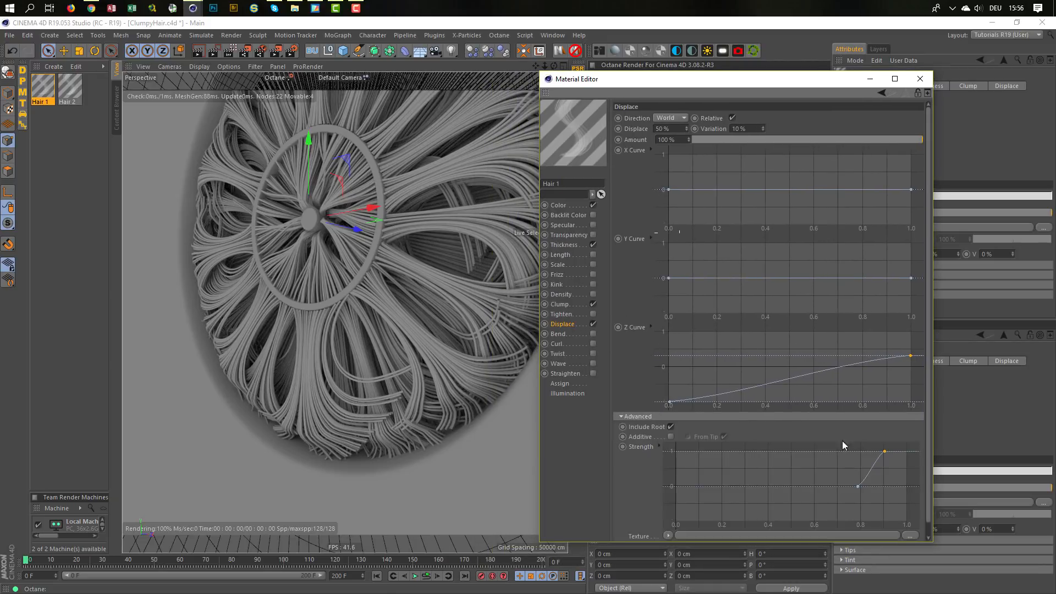
{"action": "left_click_drag", "start_coordinate": [911, 358], "coordinate": [791, 369]}
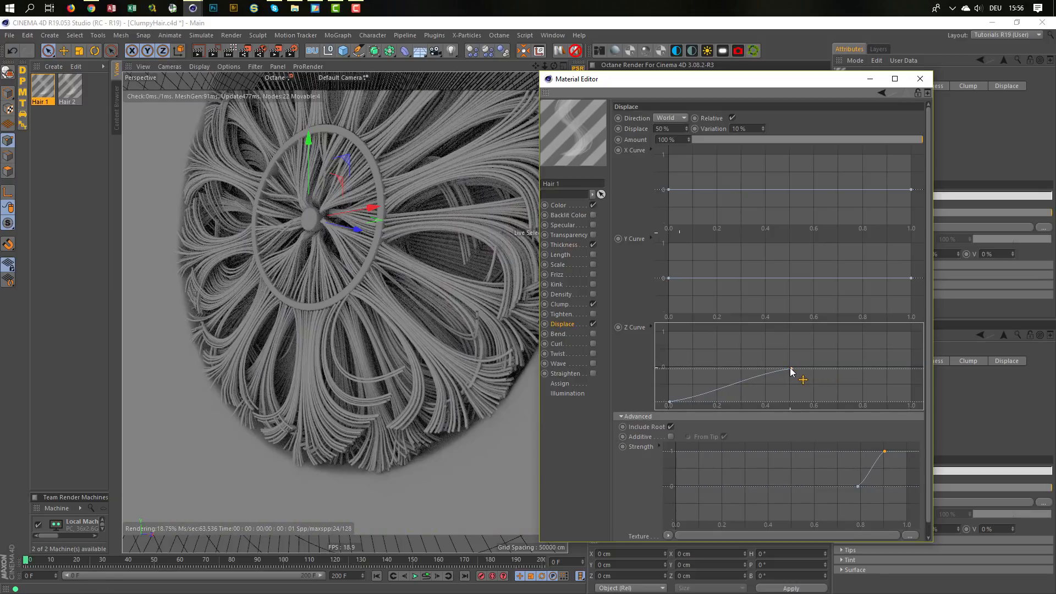
{"action": "left_click_drag", "start_coordinate": [791, 369], "coordinate": [830, 367]}
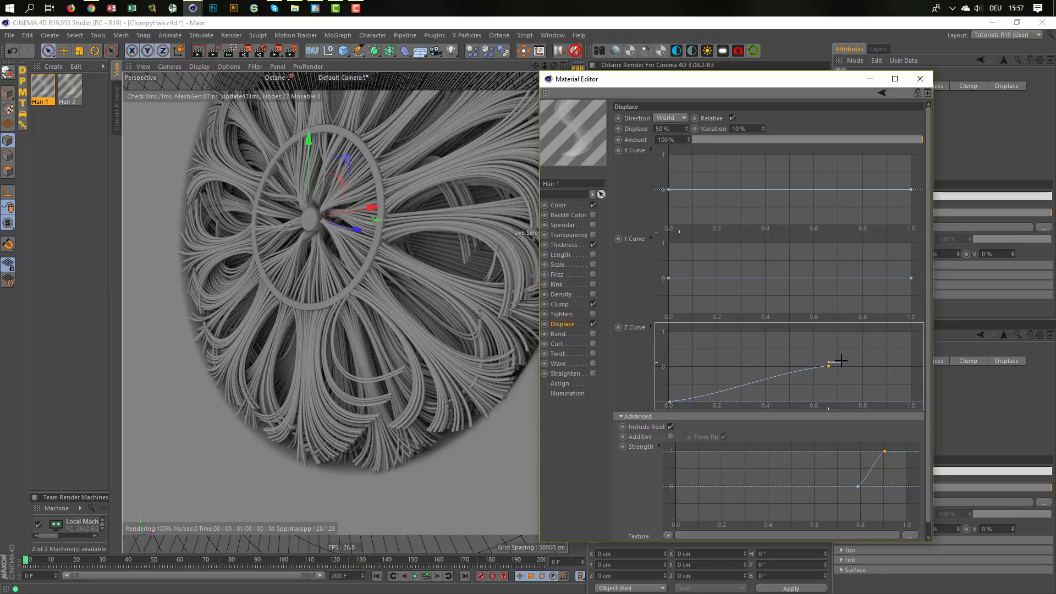
{"action": "left_click_drag", "start_coordinate": [829, 365], "coordinate": [841, 365]}
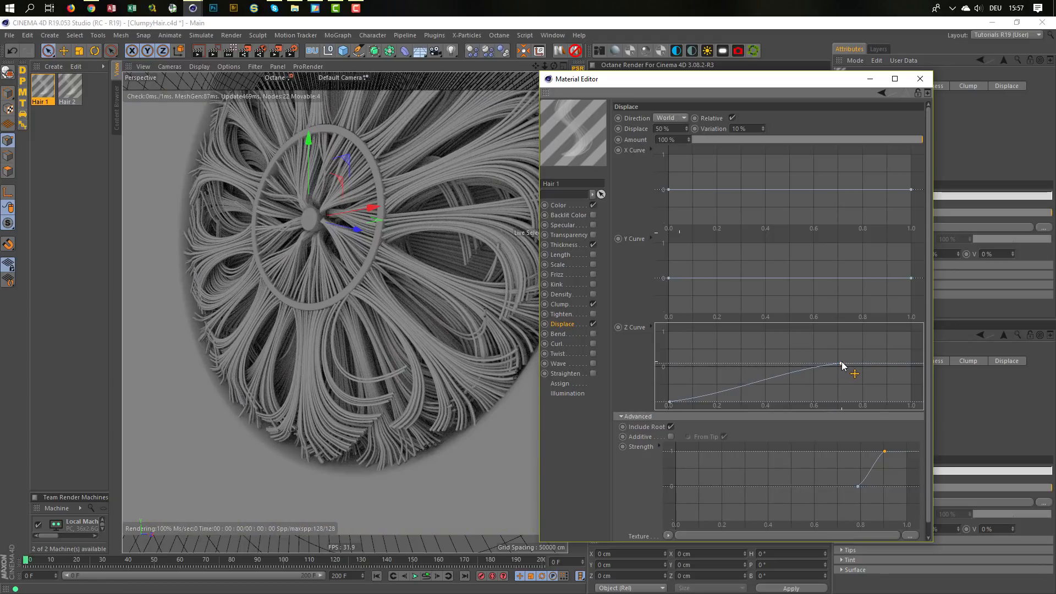
Step: Check the whole hair ring in the render, return to the OctaneCamera view and save the scene
{"action": "left_click_drag", "start_coordinate": [273, 243], "coordinate": [330, 246], "text": "alt"}
{"action": "middle_click_drag", "start_coordinate": [281, 268], "coordinate": [287, 293], "text": "alt"}
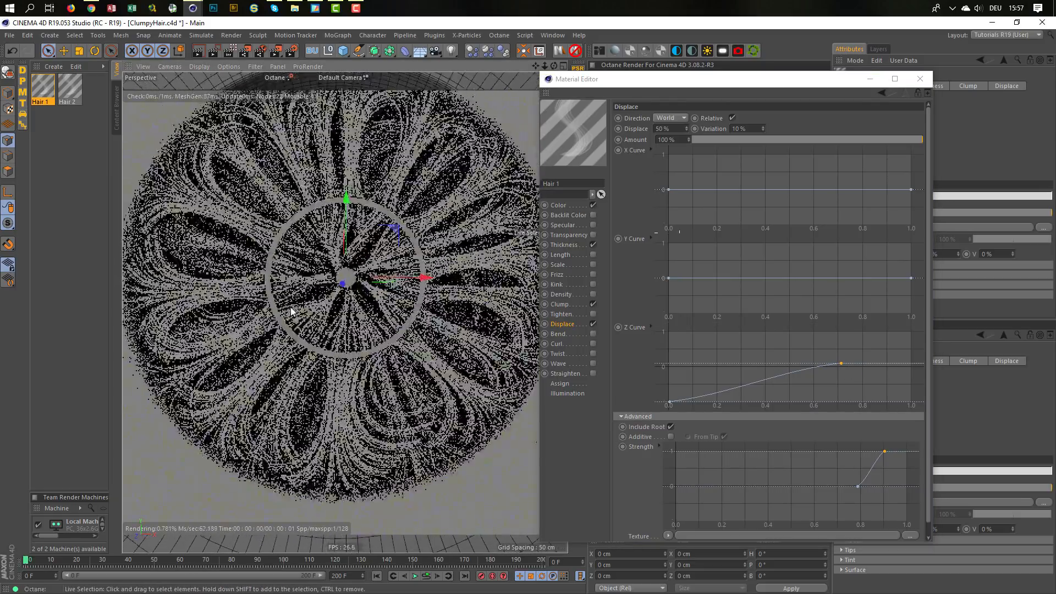
{"action": "scroll", "coordinate": [279, 307], "scroll_direction": "down", "scroll_amount": 2}
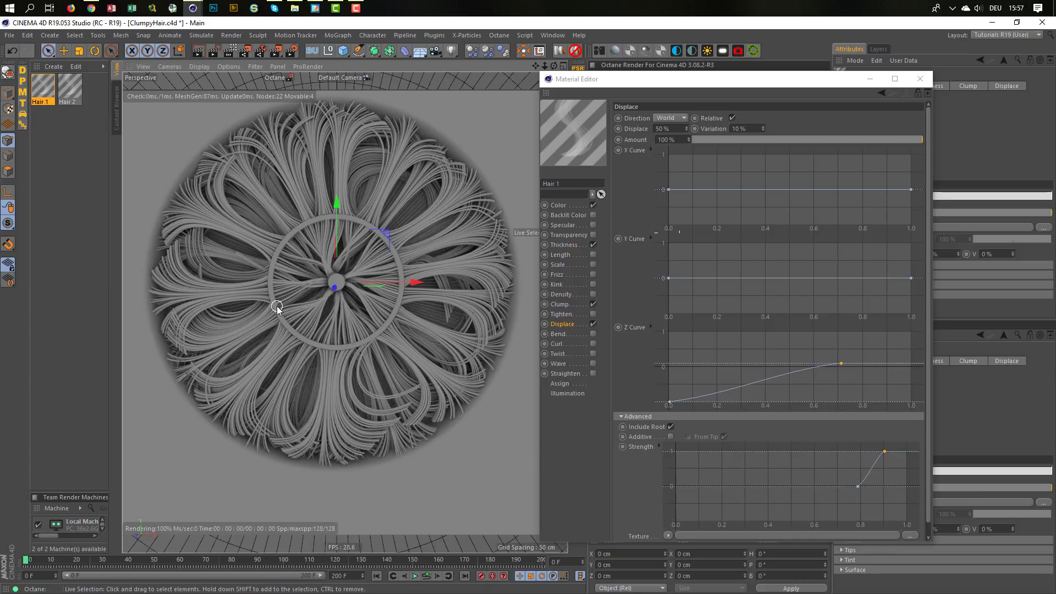
{"action": "middle_click_drag", "start_coordinate": [282, 302], "coordinate": [297, 318], "text": "alt"}
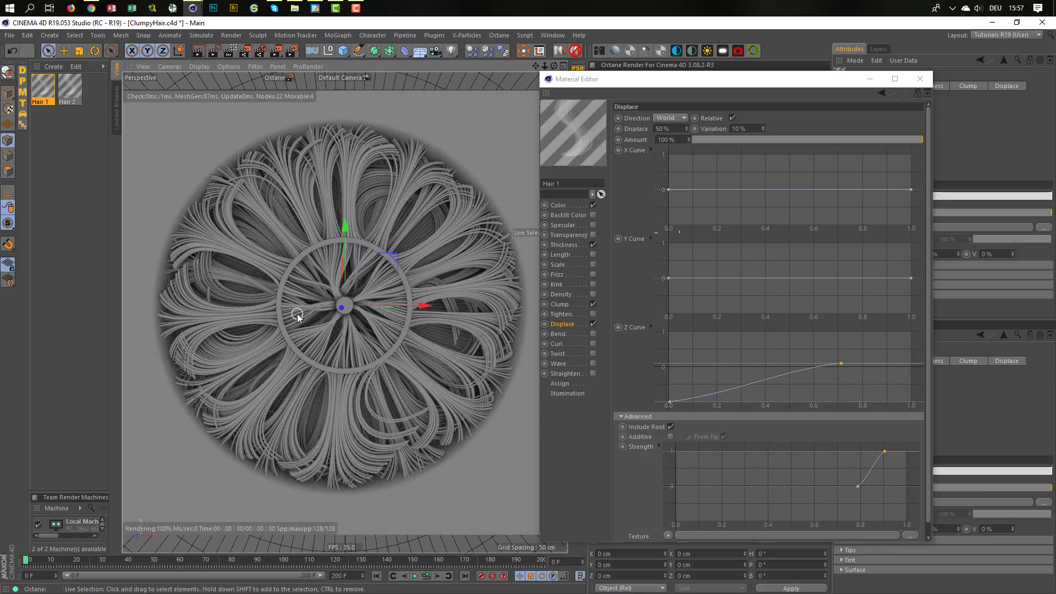
{"action": "left_click", "coordinate": [924, 82]}
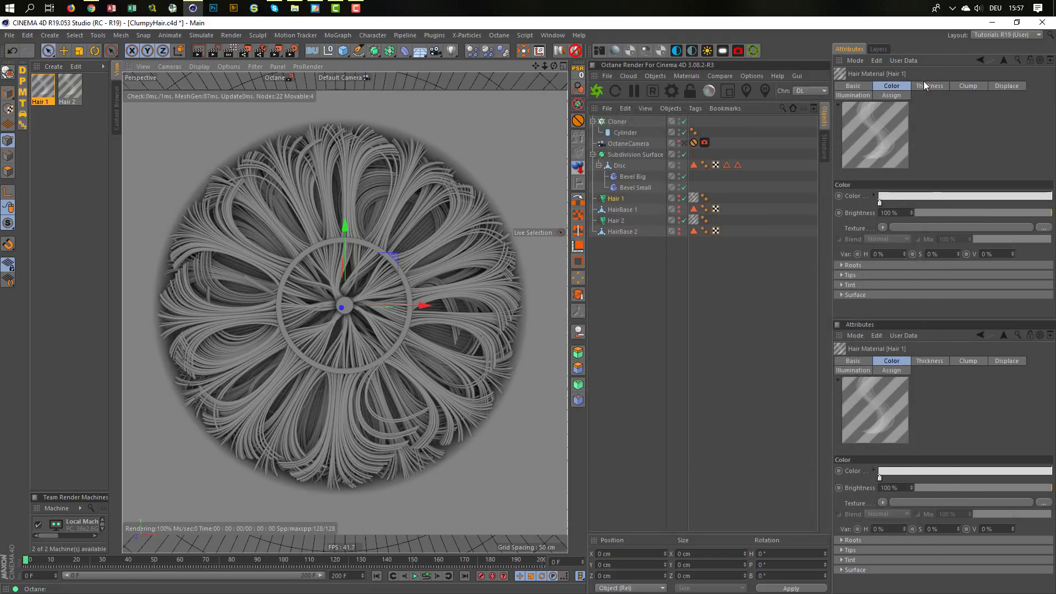
{"action": "left_click", "coordinate": [685, 143]}
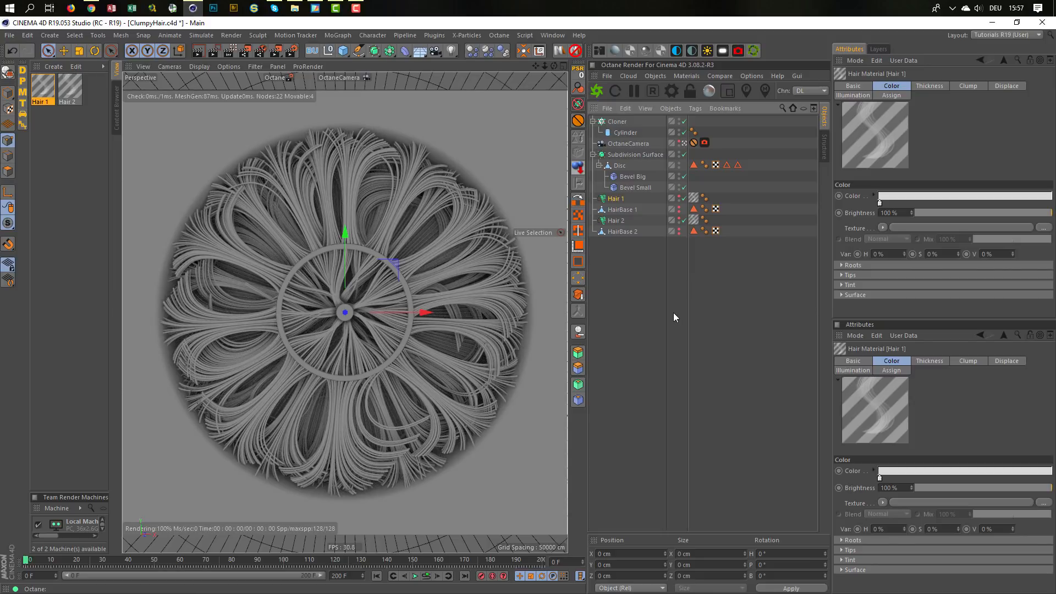
{"action": "key", "text": "ctrl+s"}
Step: Create two Octane Glossy materials and rename one of them Disc
{"action": "left_click", "coordinate": [629, 51]}
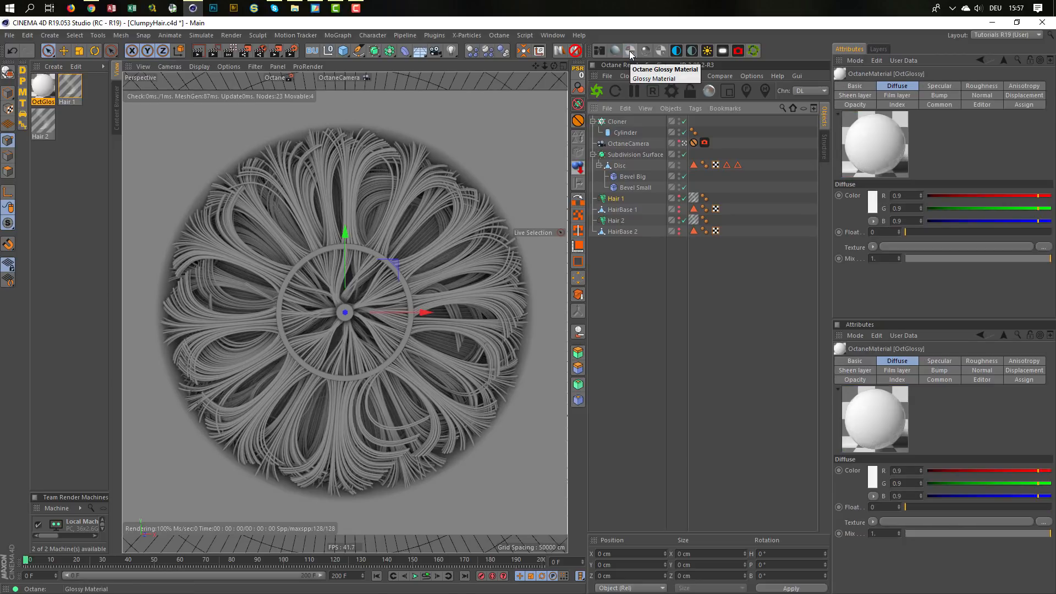
{"action": "left_click", "coordinate": [629, 51]}
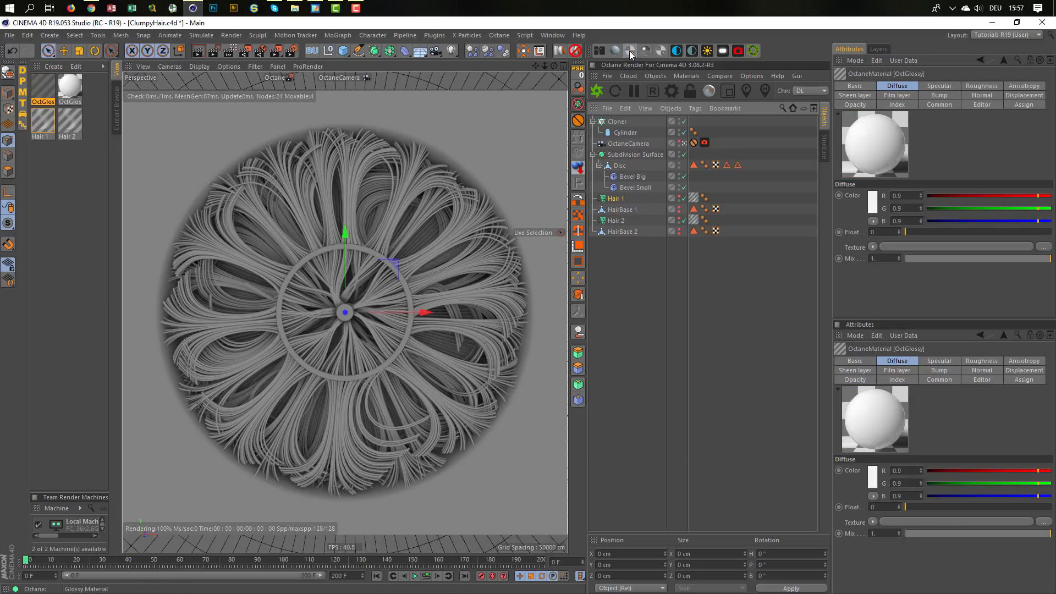
{"action": "double_click", "coordinate": [42, 89]}
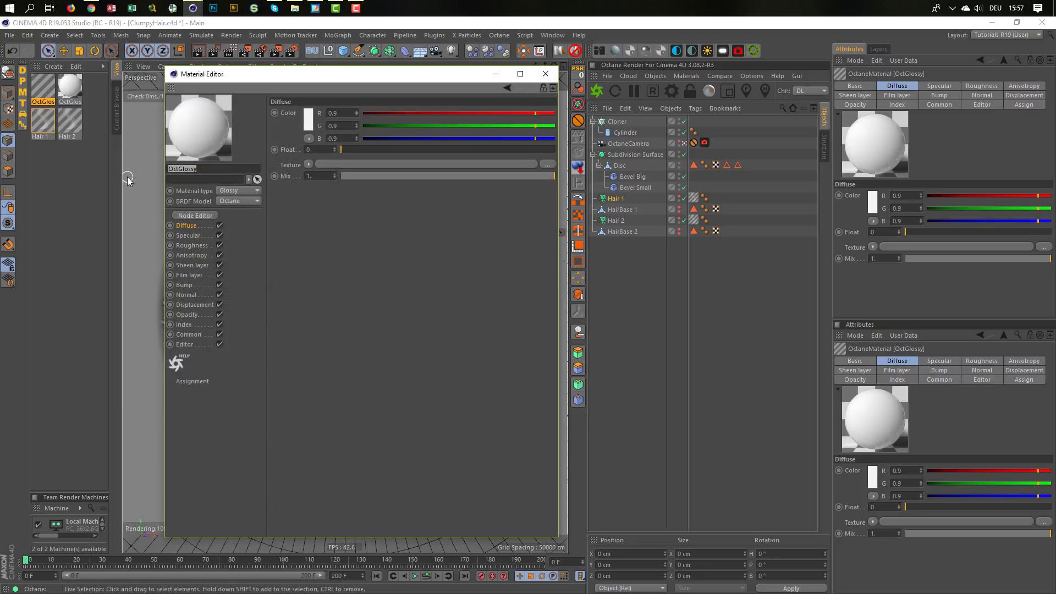
{"action": "type", "text": "Disc"}
{"action": "key", "text": "Return"}
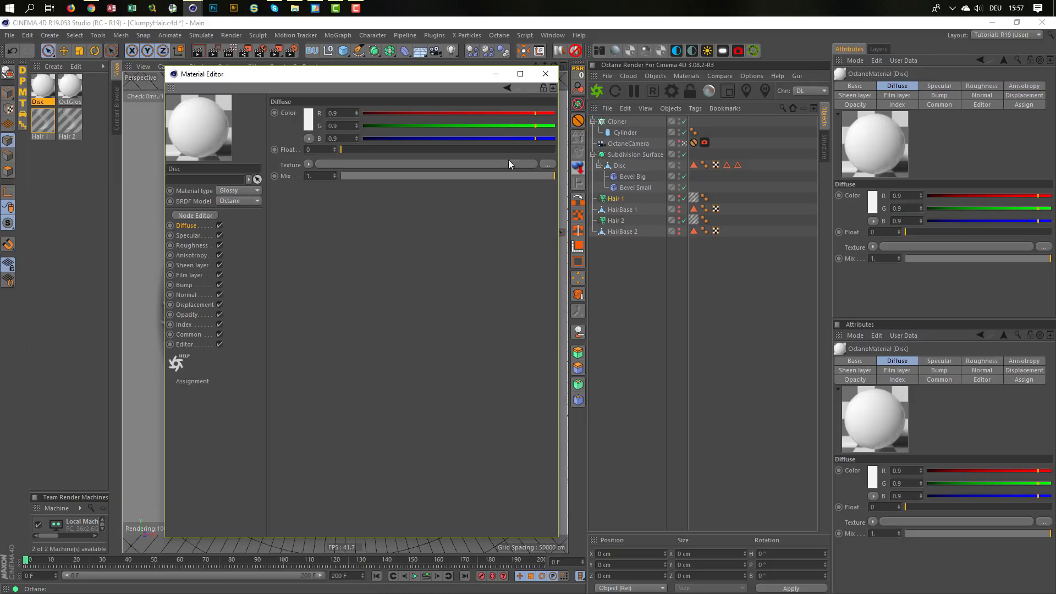
Step: Open the Disc material in the Octane Node Editor and arrange the editor window and material node for adding textures
{"action": "left_click", "coordinate": [599, 50]}
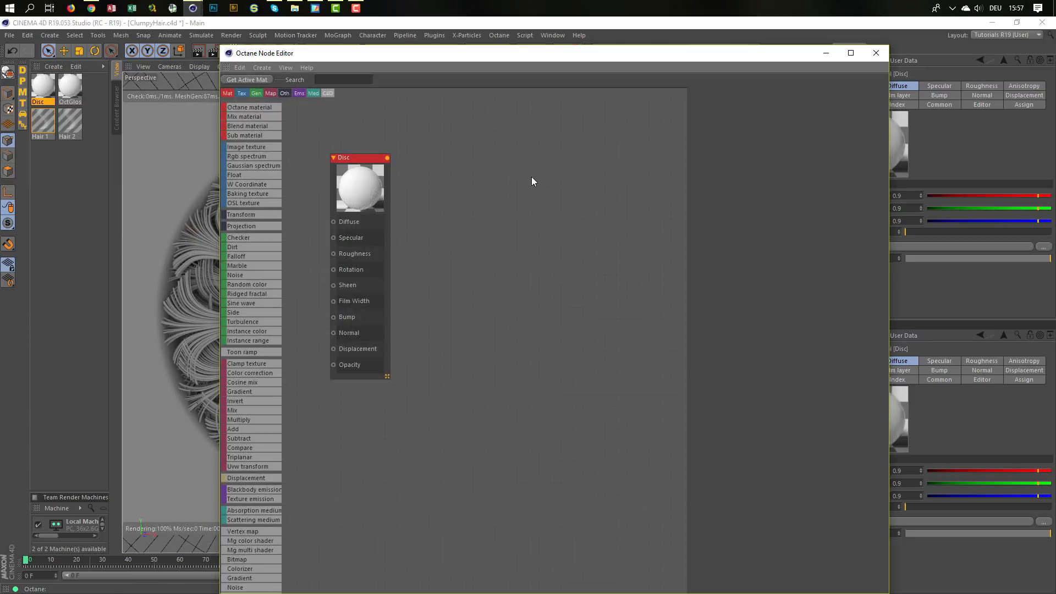
{"action": "middle_click_drag", "start_coordinate": [358, 188], "coordinate": [518, 220]}
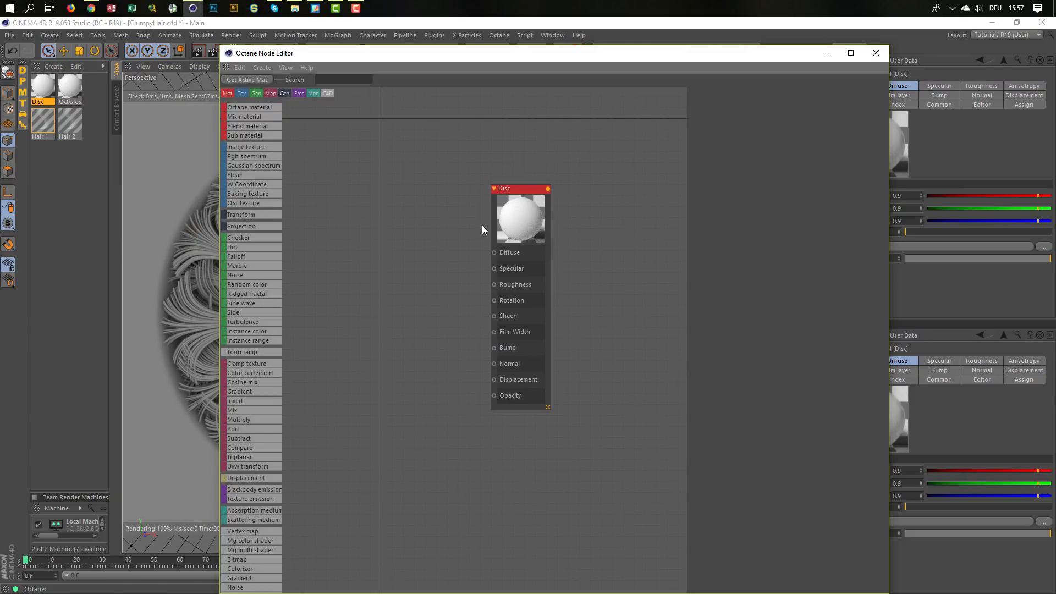
{"action": "scroll", "coordinate": [479, 225], "scroll_direction": "down", "scroll_amount": 3}
{"action": "left_click_drag", "start_coordinate": [504, 199], "coordinate": [455, 182]}
{"action": "scroll", "coordinate": [407, 197], "scroll_direction": "down", "scroll_amount": 1}
{"action": "middle_click_drag", "start_coordinate": [407, 197], "coordinate": [466, 244]}
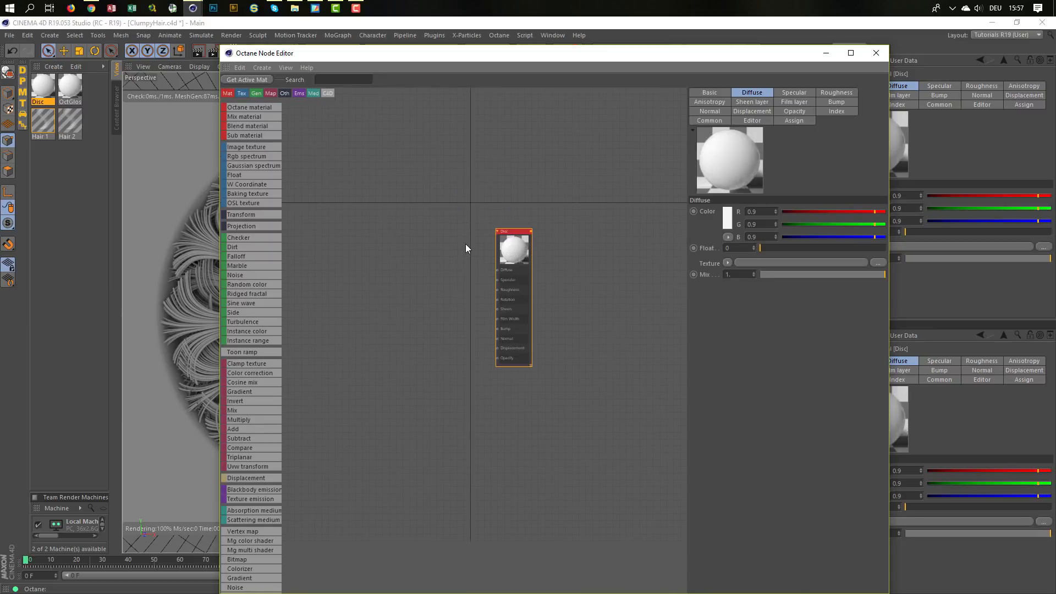
{"action": "left_click_drag", "start_coordinate": [220, 45], "coordinate": [318, 199]}
{"action": "left_click_drag", "start_coordinate": [444, 207], "coordinate": [378, 93]}
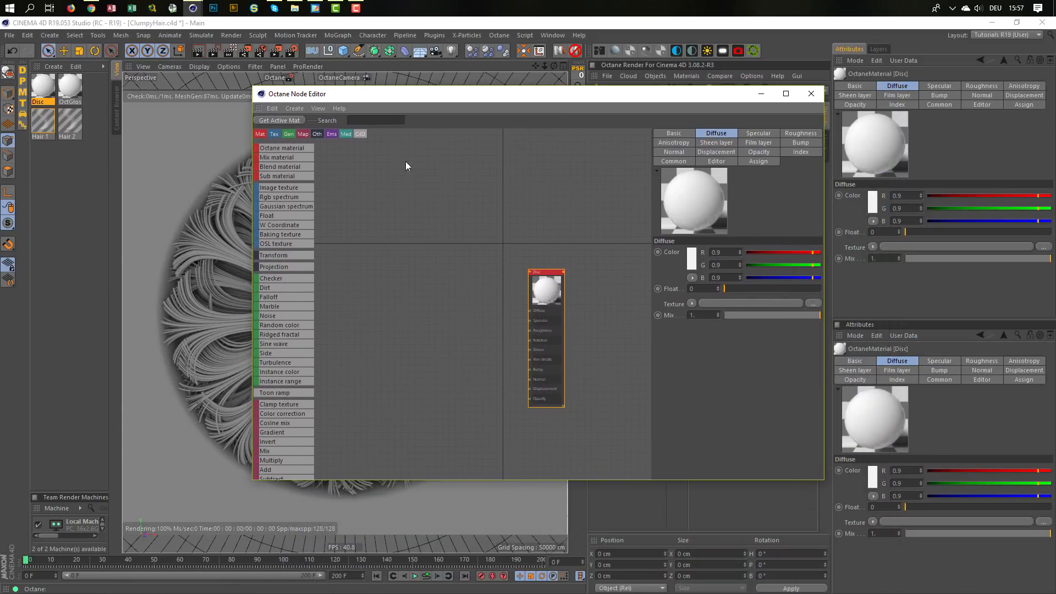
{"action": "middle_click_drag", "start_coordinate": [508, 299], "coordinate": [499, 225]}
{"action": "scroll", "coordinate": [477, 253], "scroll_direction": "up", "scroll_amount": 2}
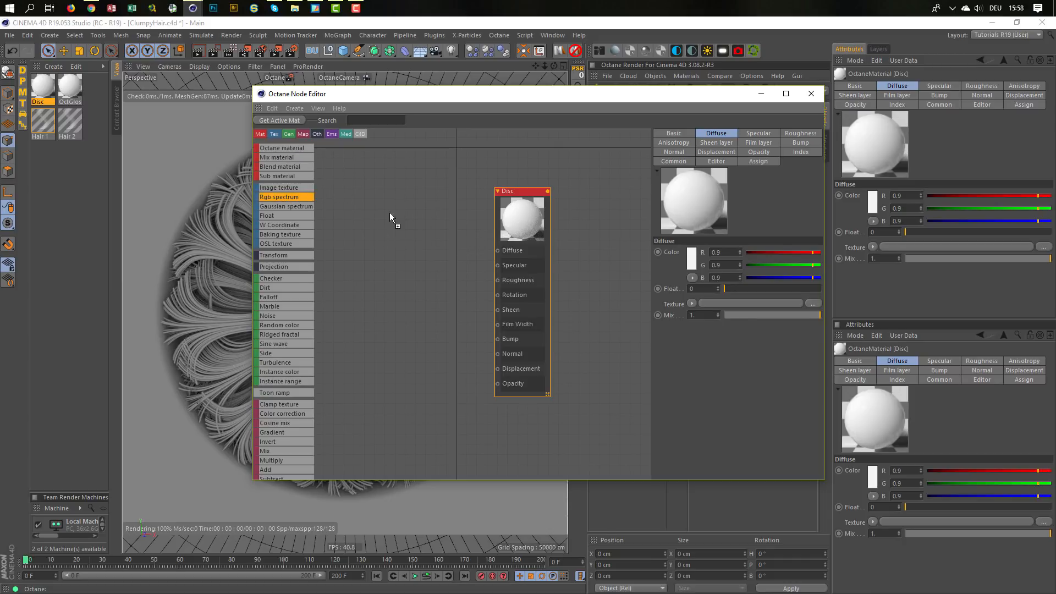
Step: Connect an RGB Spectrum node to the Disc material's Diffuse and darken it to an HSV value of about 0.014
{"action": "left_click_drag", "start_coordinate": [389, 216], "coordinate": [498, 250]}
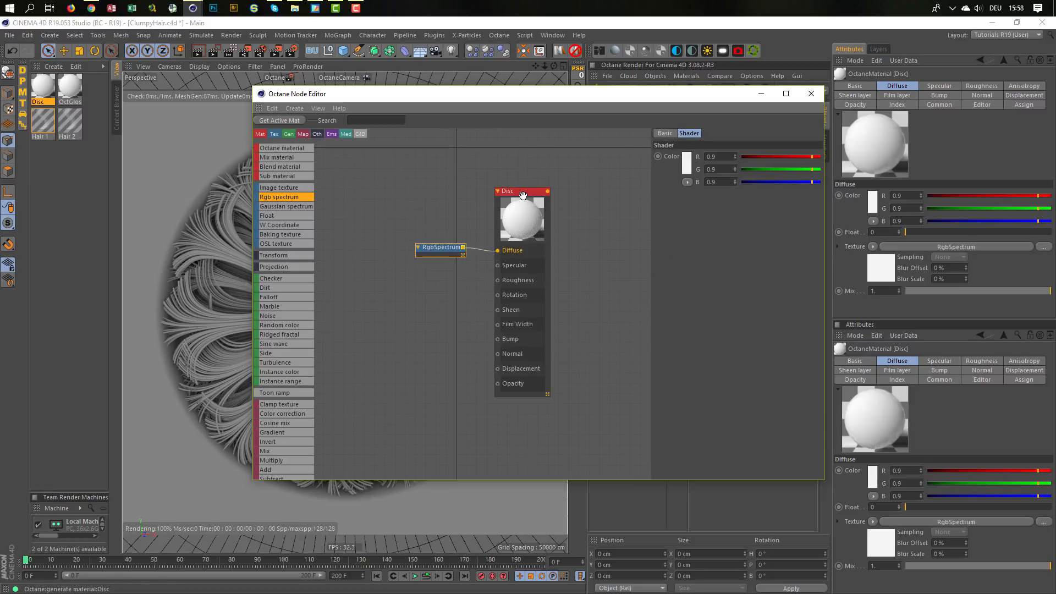
{"action": "left_click", "coordinate": [522, 195]}
{"action": "left_click", "coordinate": [442, 247]}
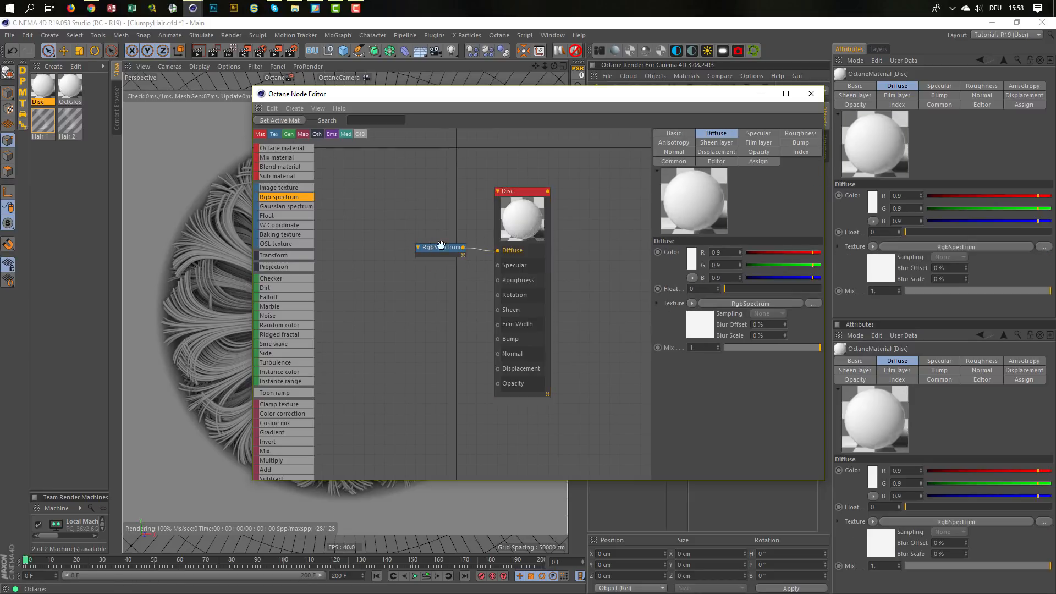
{"action": "left_click", "coordinate": [459, 254]}
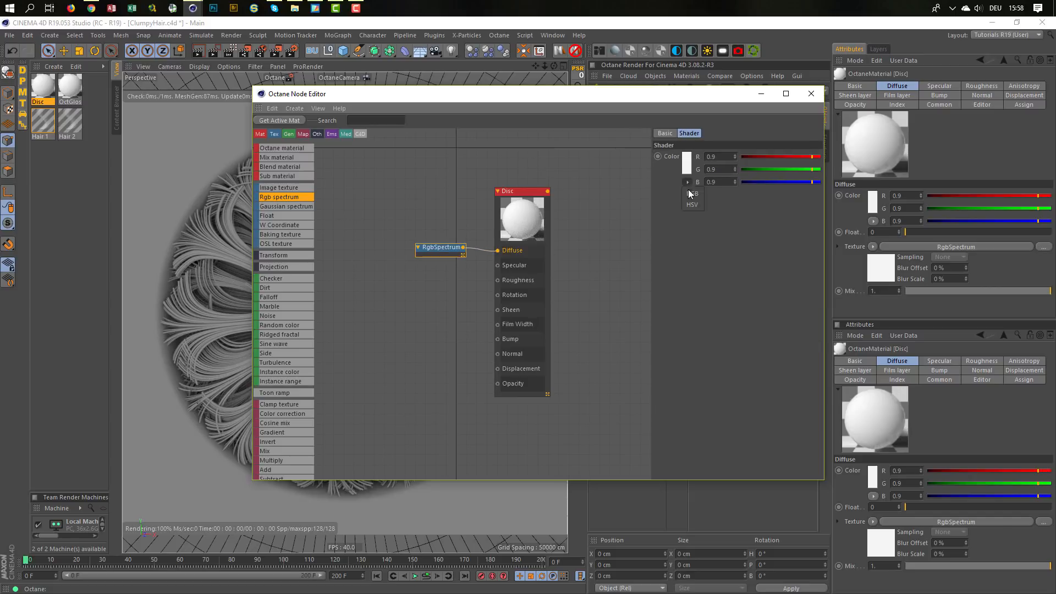
{"action": "left_click", "coordinate": [695, 204]}
{"action": "left_click_drag", "start_coordinate": [752, 184], "coordinate": [743, 183]}
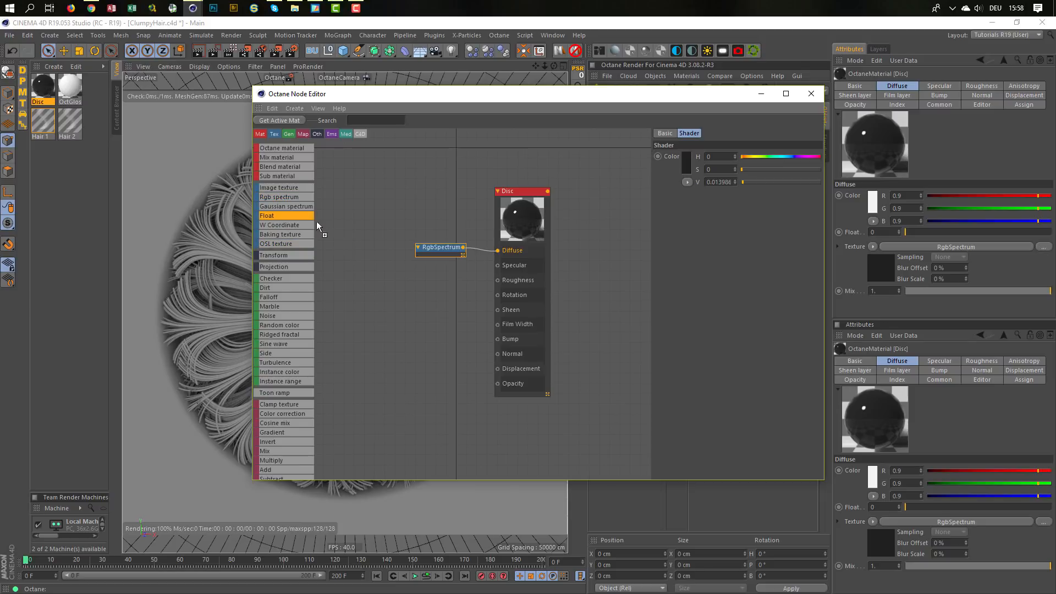
Step: Connect a Float texture of about 0.22 to the Disc material's Roughness and apply the material to the Disc object
{"action": "left_click_drag", "start_coordinate": [317, 225], "coordinate": [498, 280]}
{"action": "left_click", "coordinate": [440, 275]}
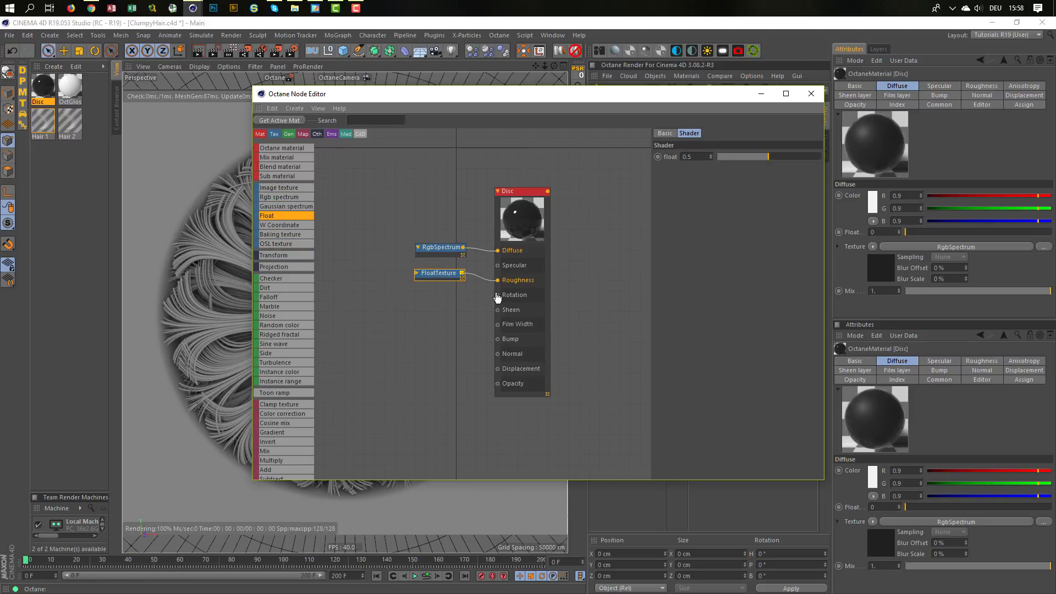
{"action": "left_click", "coordinate": [739, 157]}
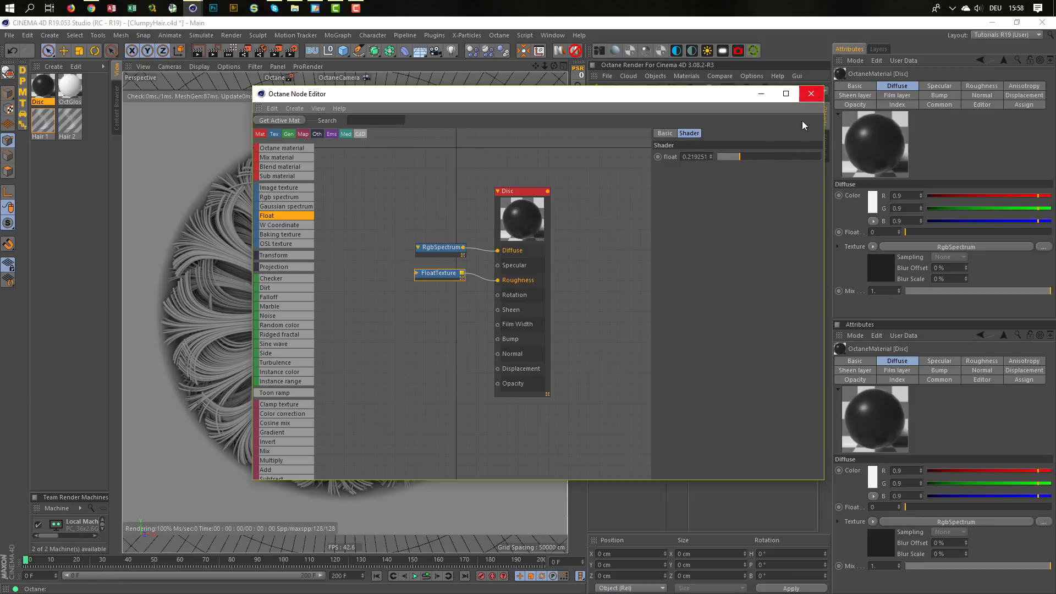
{"action": "left_click", "coordinate": [811, 93]}
{"action": "left_click_drag", "start_coordinate": [313, 219], "coordinate": [619, 165]}
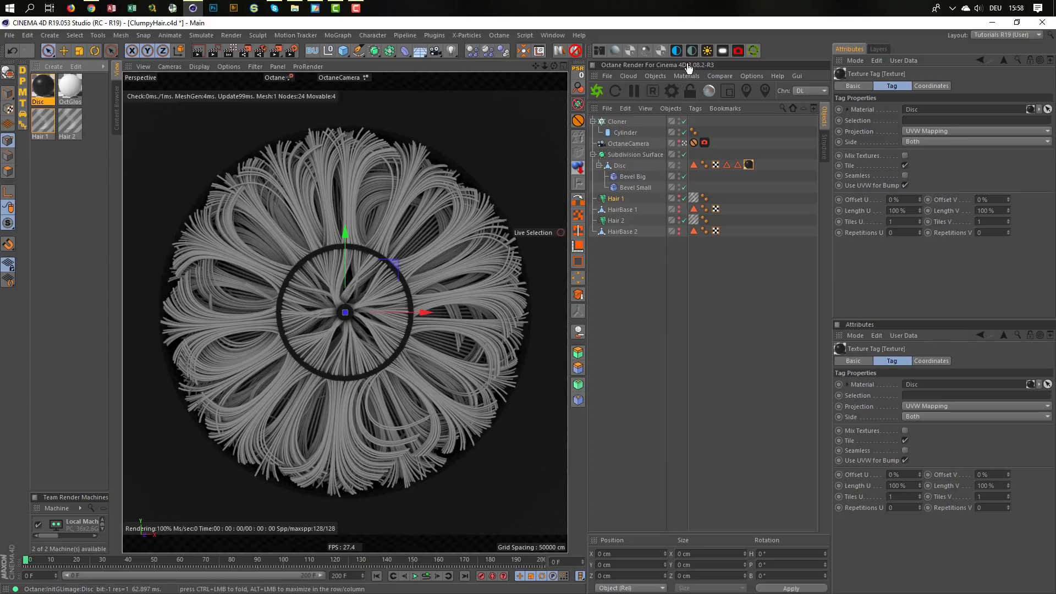
Step: Add an Octane HDRI sky and load the studio preset 07_Ref.hdr as its environment image texture
{"action": "left_click", "coordinate": [677, 50]}
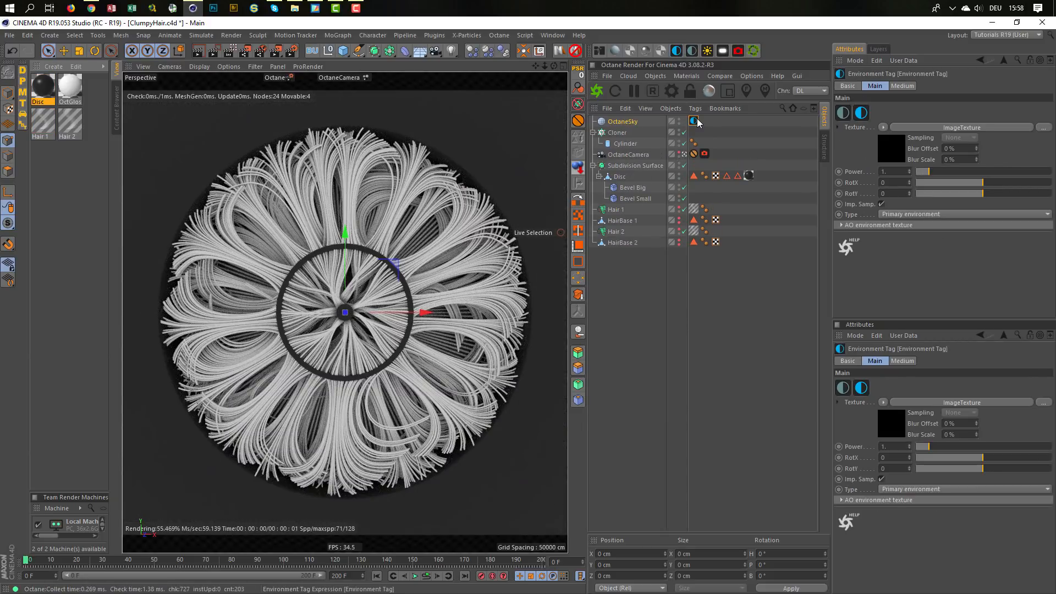
{"action": "left_click", "coordinate": [895, 149]}
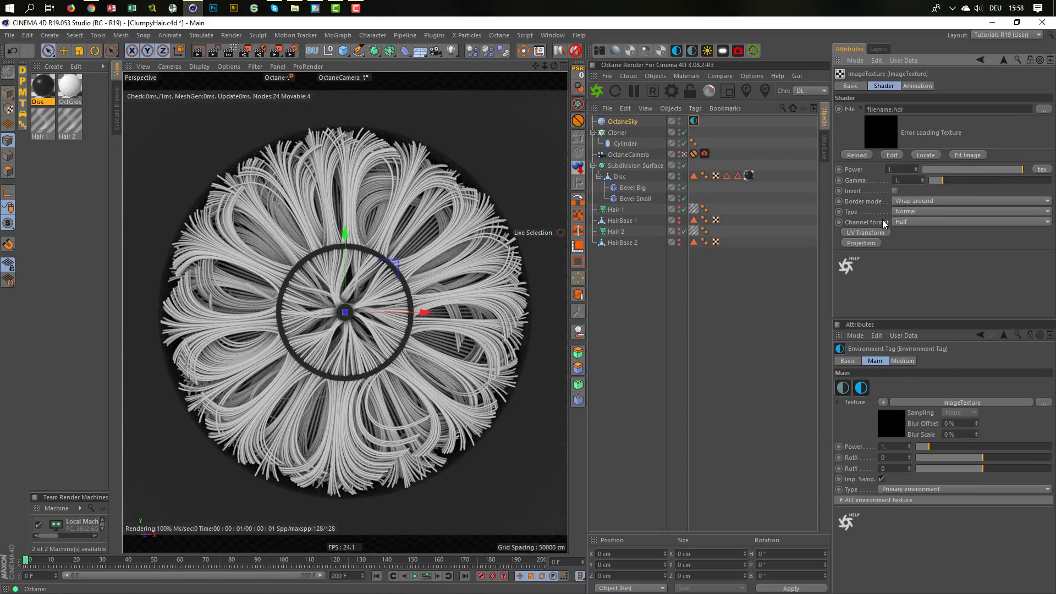
{"action": "key", "text": "shift+F8"}
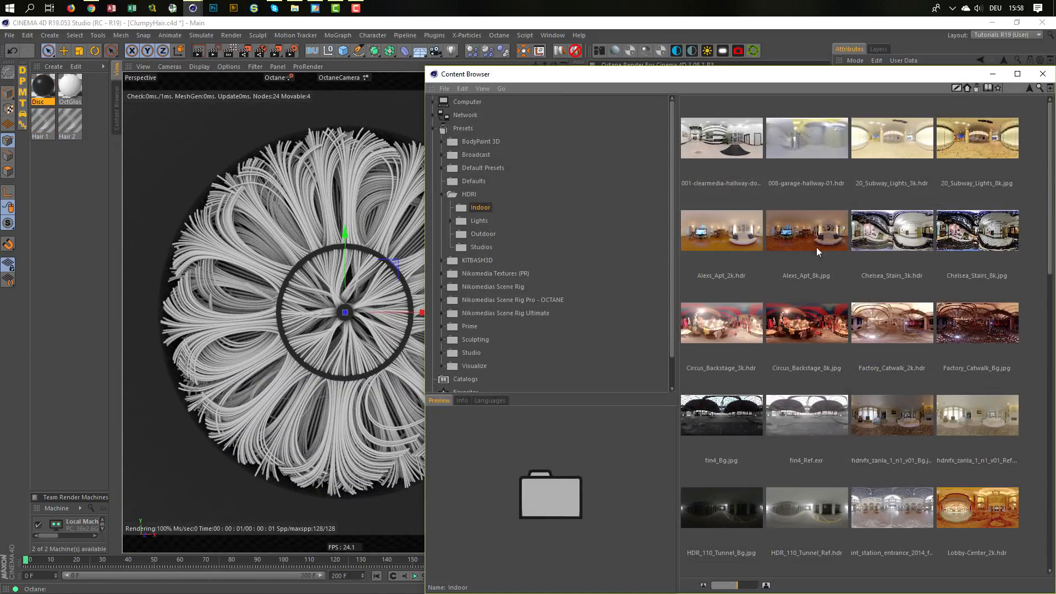
{"action": "left_click", "coordinate": [482, 244]}
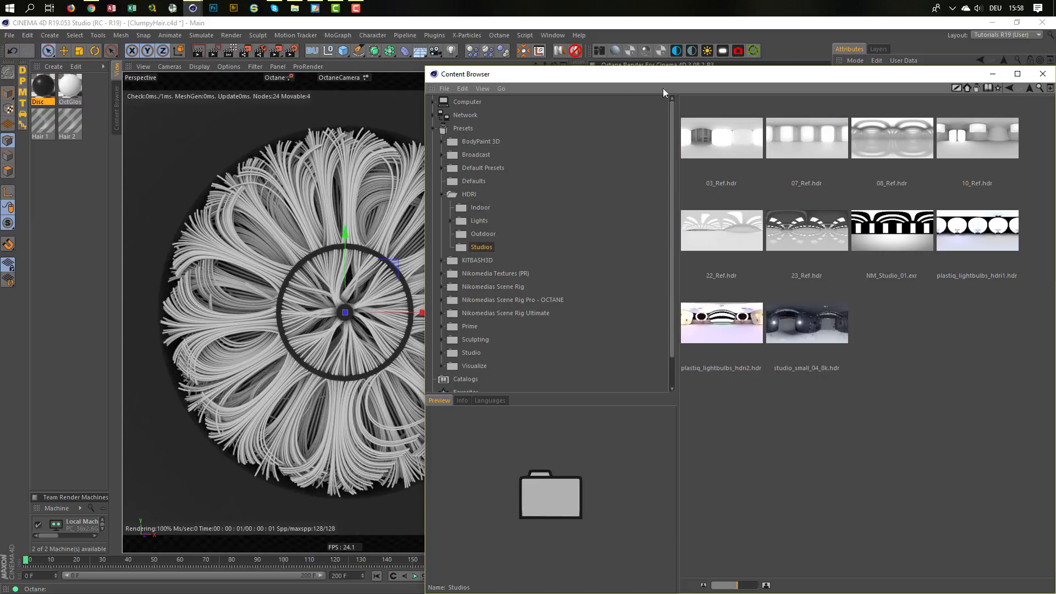
{"action": "left_click_drag", "start_coordinate": [603, 81], "coordinate": [388, 72]}
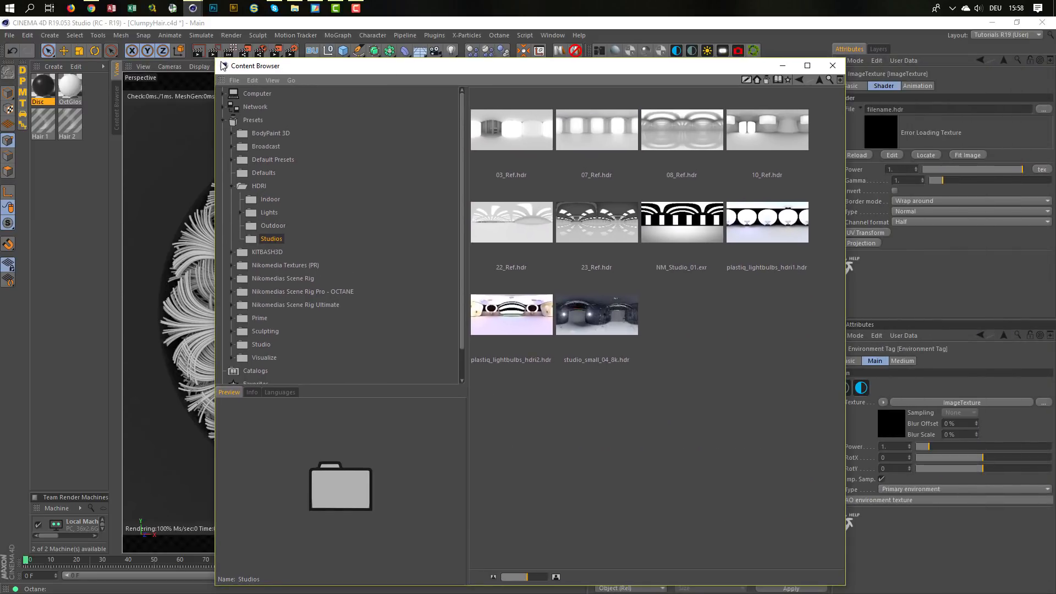
{"action": "left_click_drag", "start_coordinate": [217, 59], "coordinate": [392, 223]}
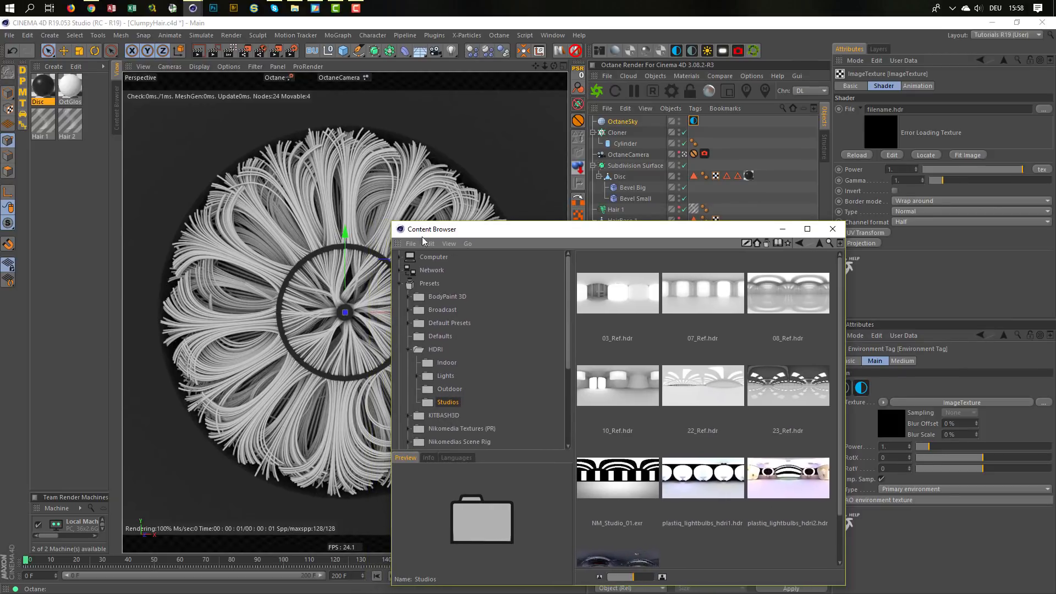
{"action": "left_click", "coordinate": [699, 307]}
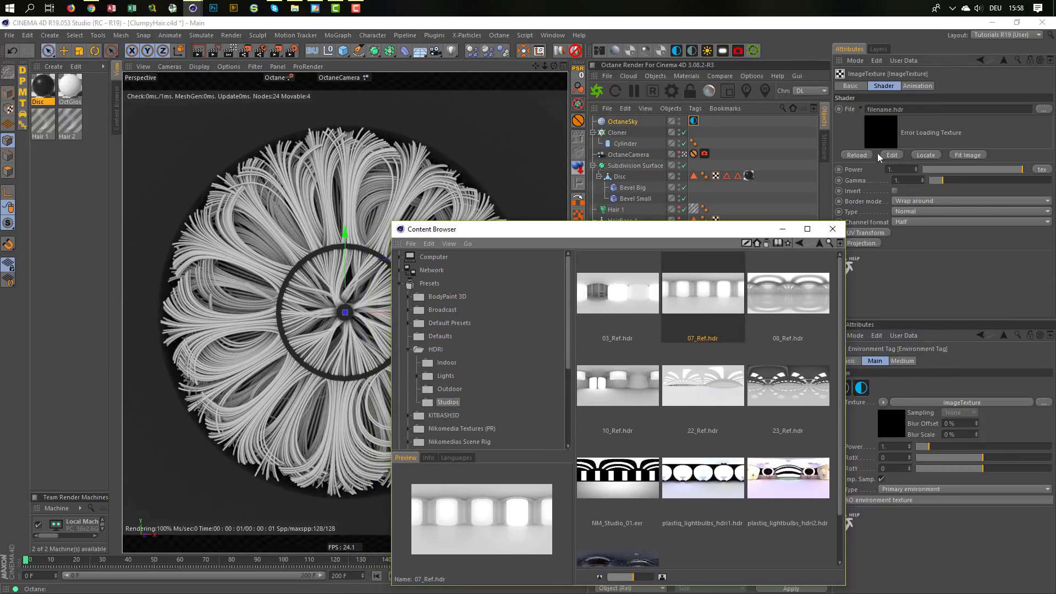
{"action": "left_click_drag", "start_coordinate": [700, 276], "coordinate": [912, 106]}
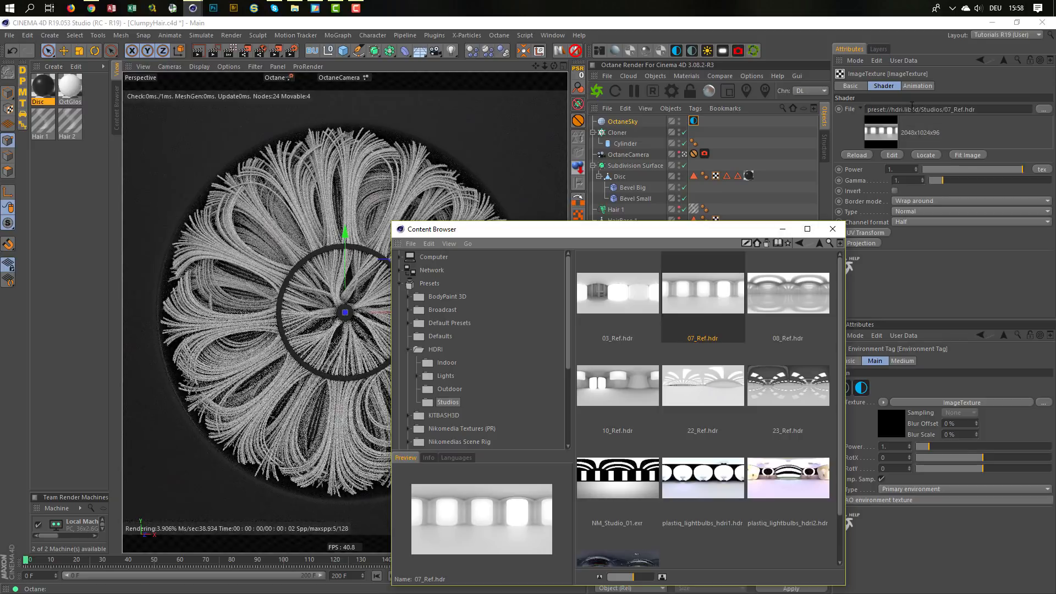
{"action": "left_click", "coordinate": [833, 229]}
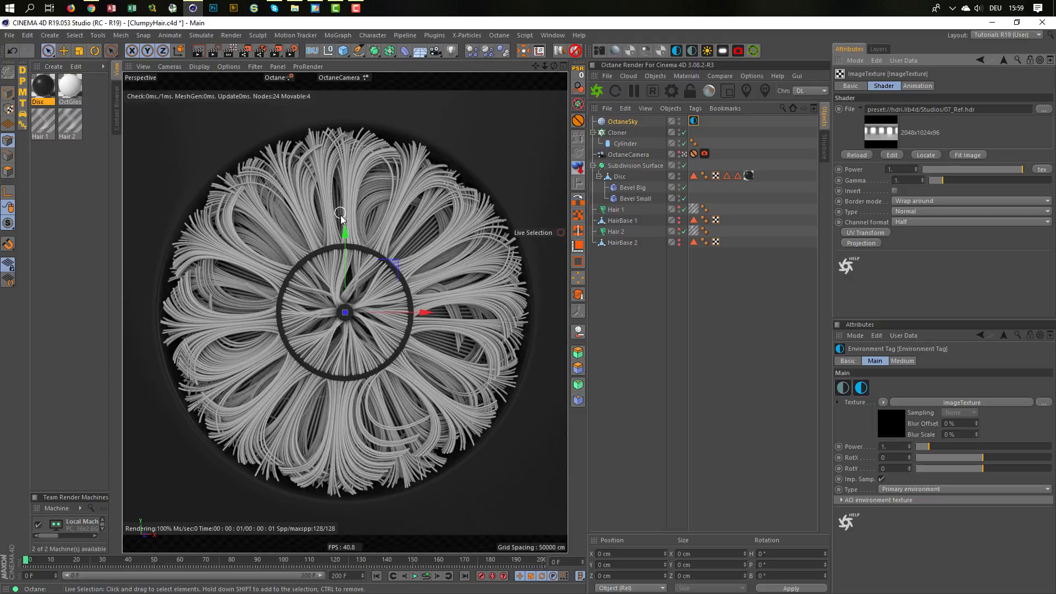
Step: Open the unused OctGlossy material in the Octane Node Editor and rename it Hair
{"action": "left_click", "coordinate": [71, 86]}
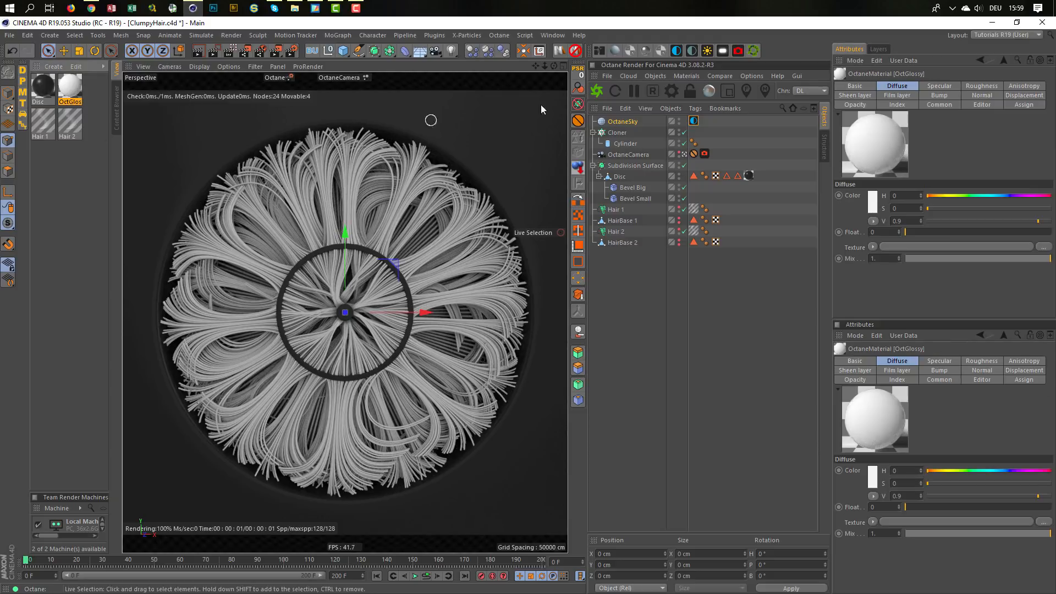
{"action": "left_click", "coordinate": [599, 51]}
{"action": "left_click", "coordinate": [363, 312]}
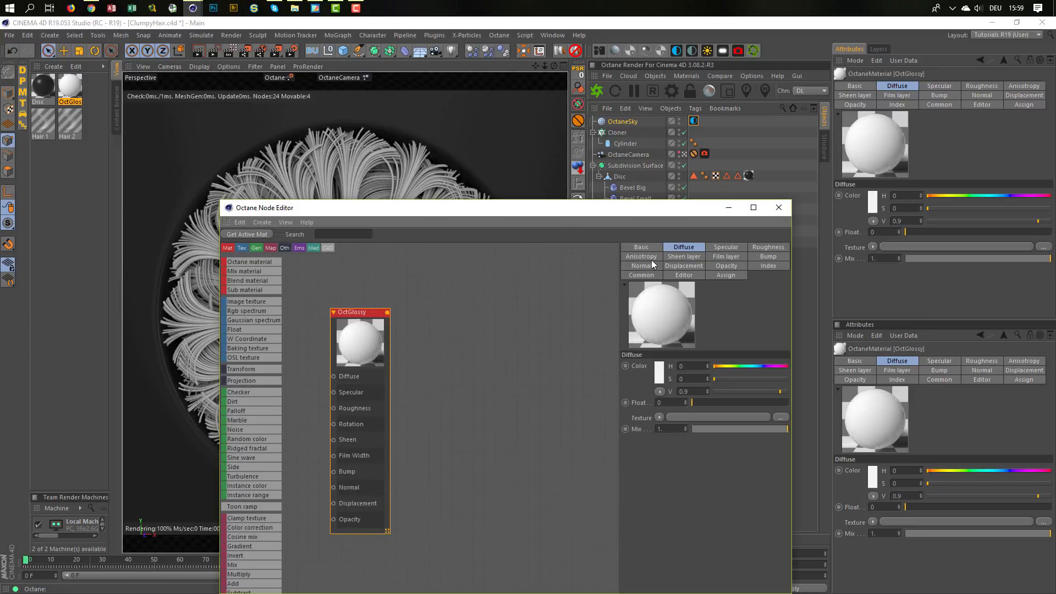
{"action": "double_click", "coordinate": [699, 366]}
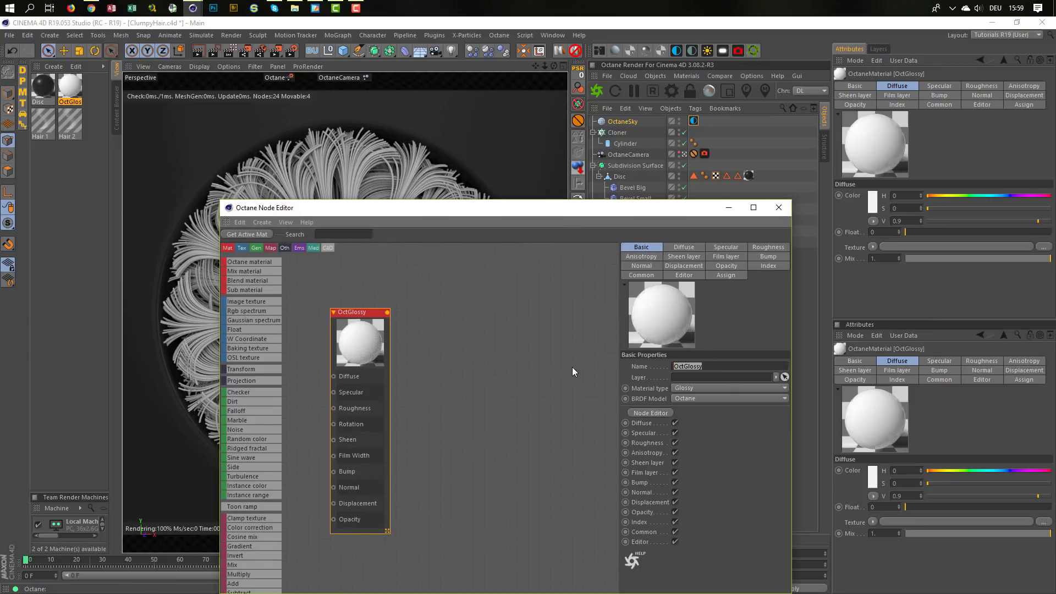
{"action": "type", "text": "Hair"}
{"action": "key", "text": "Return"}
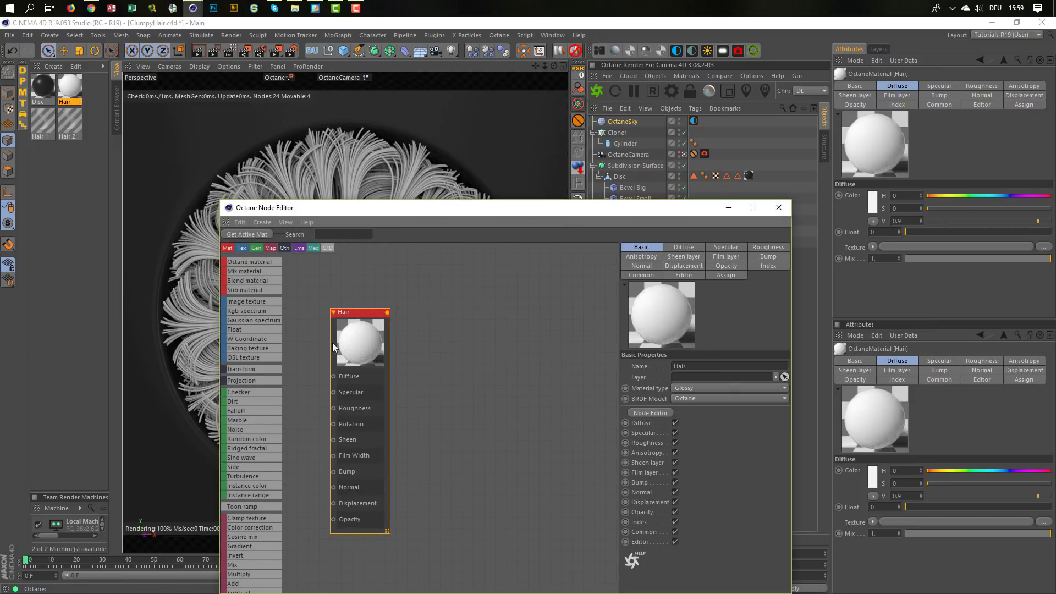
Step: Connect an RGB Spectrum node to the Hair material's Diffuse and brighten it to an HSV value of about 0.99
{"action": "left_click_drag", "start_coordinate": [332, 342], "coordinate": [452, 317]}
{"action": "left_click_drag", "start_coordinate": [462, 207], "coordinate": [548, 145]}
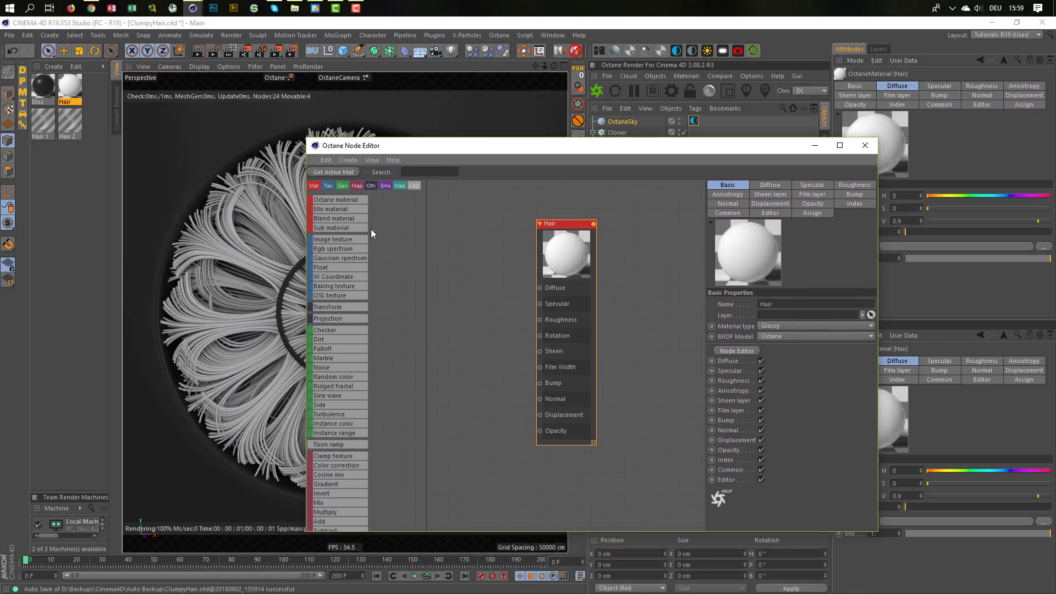
{"action": "left_click_drag", "start_coordinate": [424, 152], "coordinate": [540, 130]}
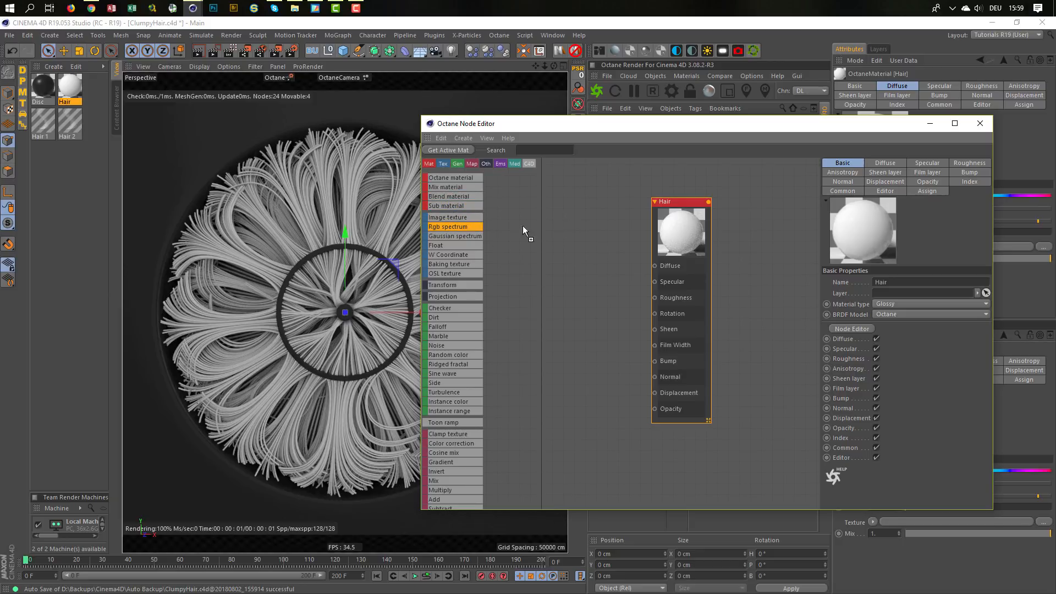
{"action": "left_click_drag", "start_coordinate": [523, 230], "coordinate": [654, 268]}
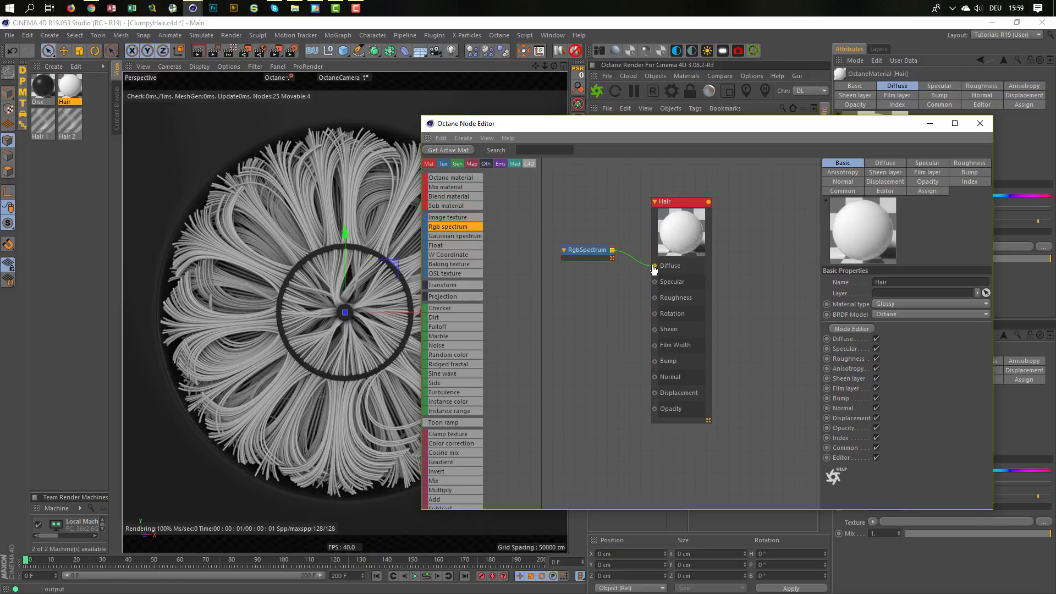
{"action": "left_click_drag", "start_coordinate": [587, 251], "coordinate": [600, 259]}
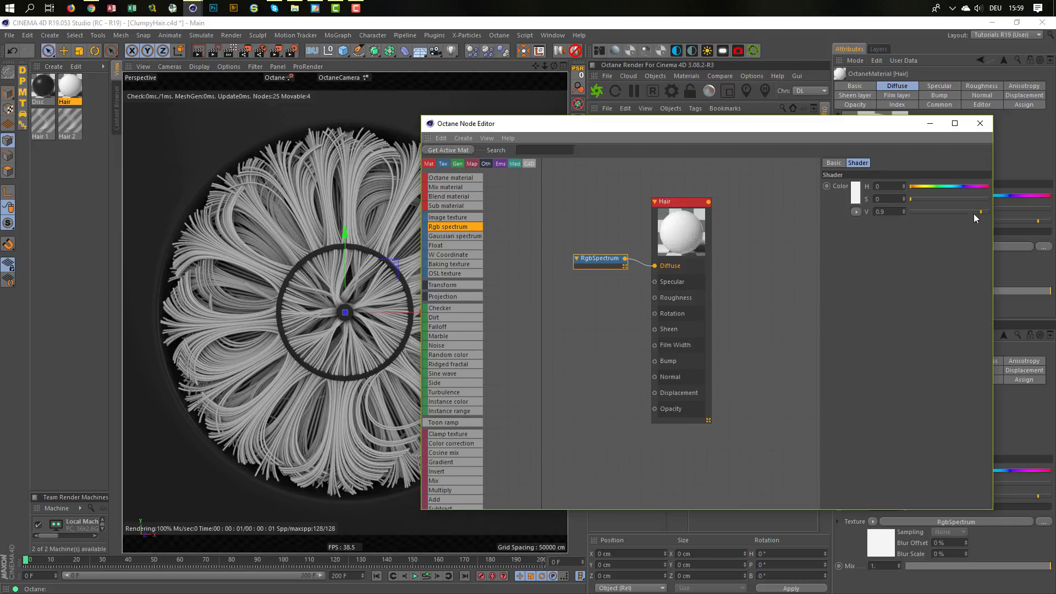
{"action": "left_click_drag", "start_coordinate": [974, 214], "coordinate": [989, 217]}
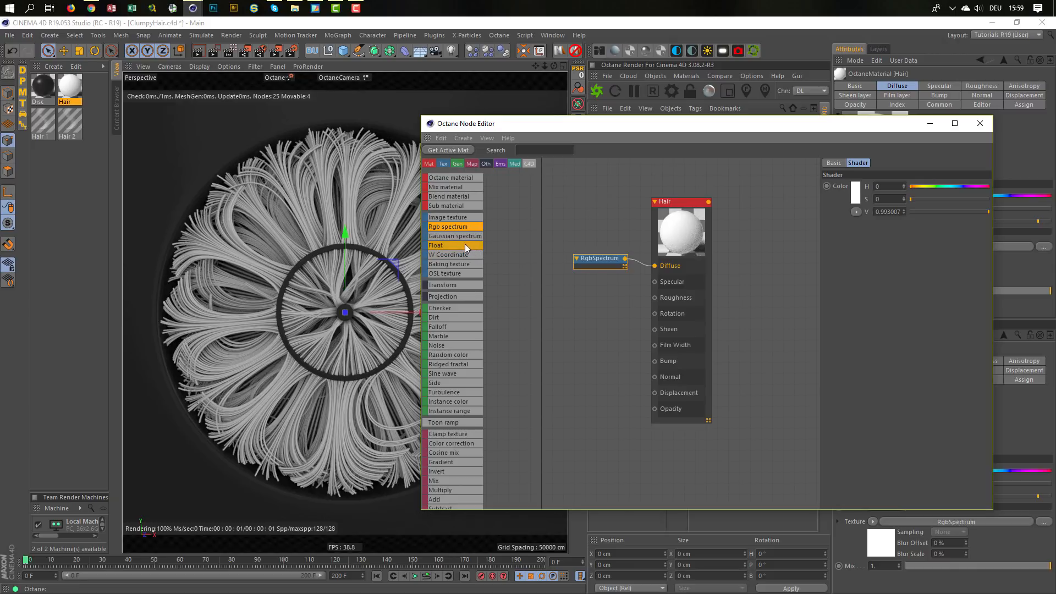
Step: Connect a Float texture of about 0.027 to the Hair material's Roughness
{"action": "left_click_drag", "start_coordinate": [562, 295], "coordinate": [656, 298]}
{"action": "left_click", "coordinate": [890, 186]}
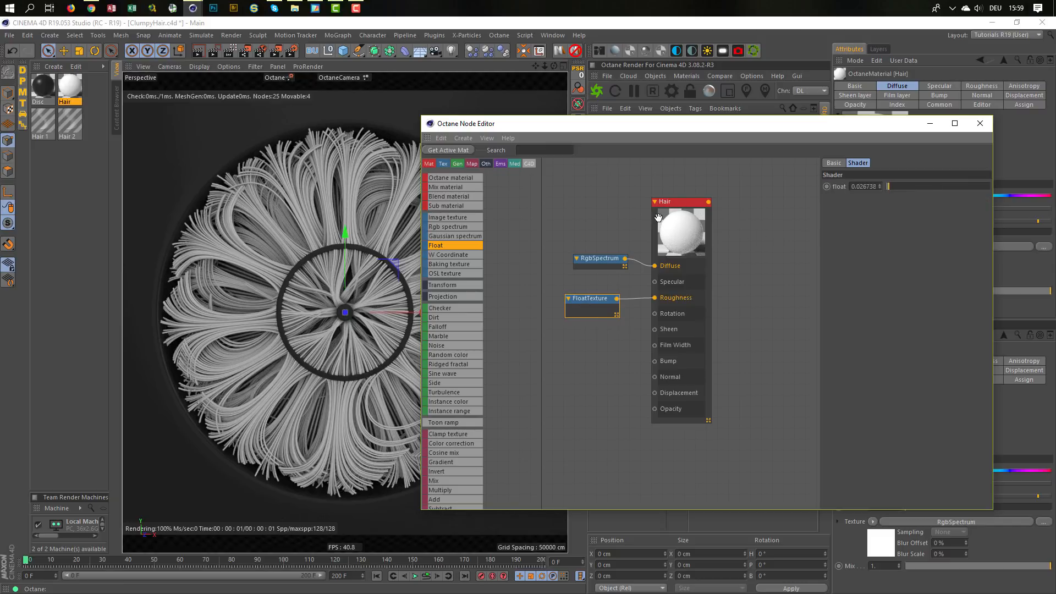
{"action": "left_click", "coordinate": [693, 207]}
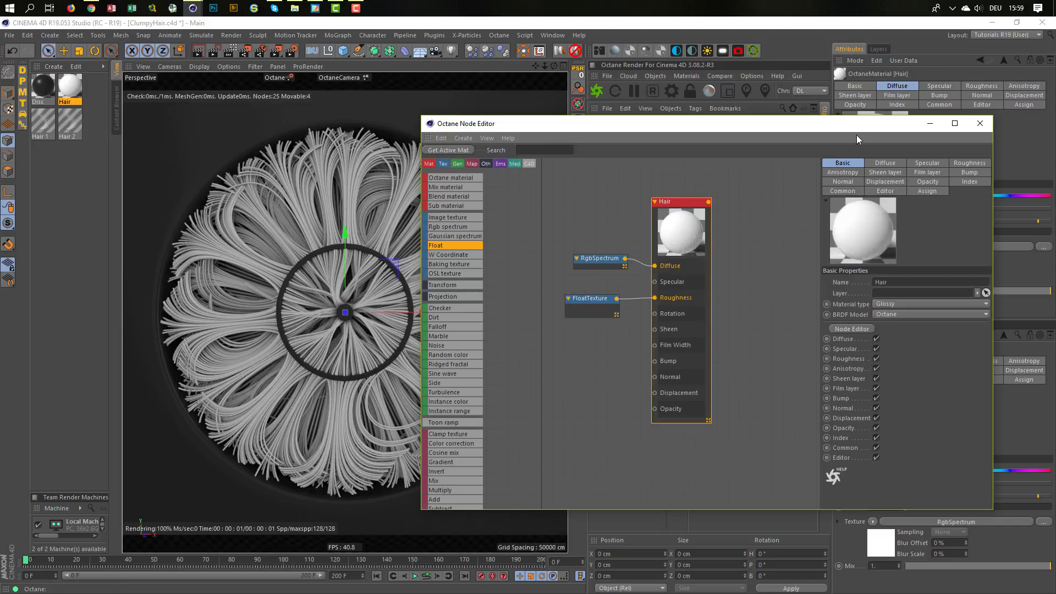
Step: Apply the Hair material to the Hair 1 object and copy its texture tag to Hair 2
{"action": "left_click_drag", "start_coordinate": [857, 125], "coordinate": [694, 269]}
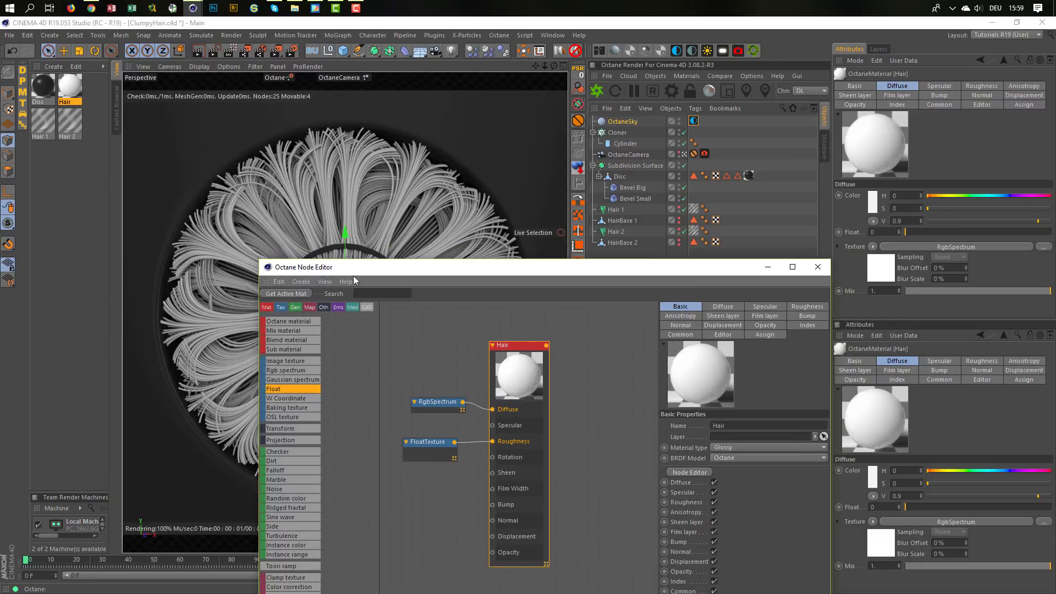
{"action": "left_click_drag", "start_coordinate": [354, 275], "coordinate": [321, 330]}
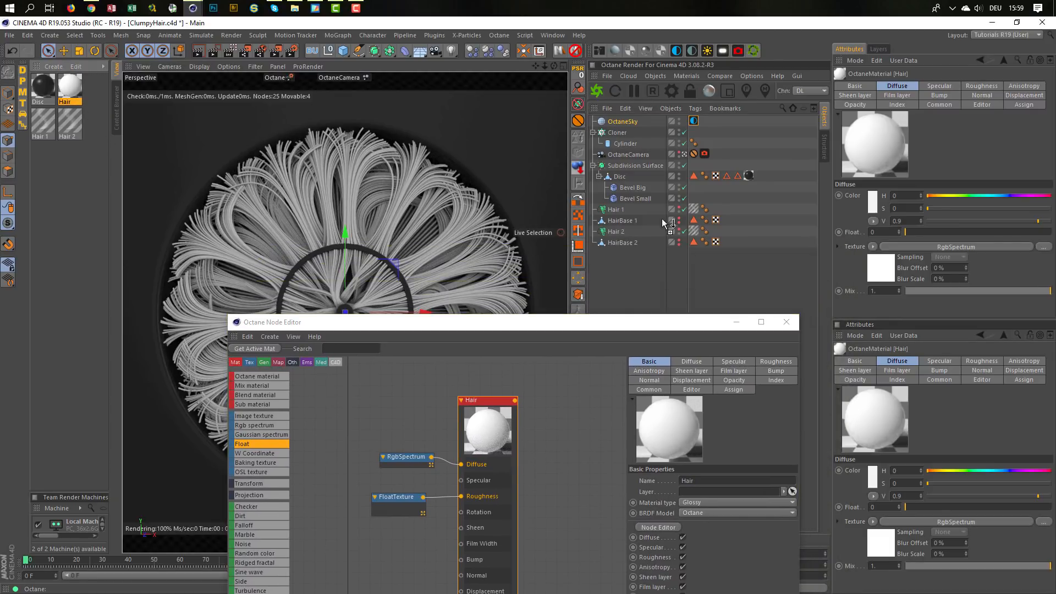
{"action": "left_click_drag", "start_coordinate": [617, 205], "coordinate": [617, 209]}
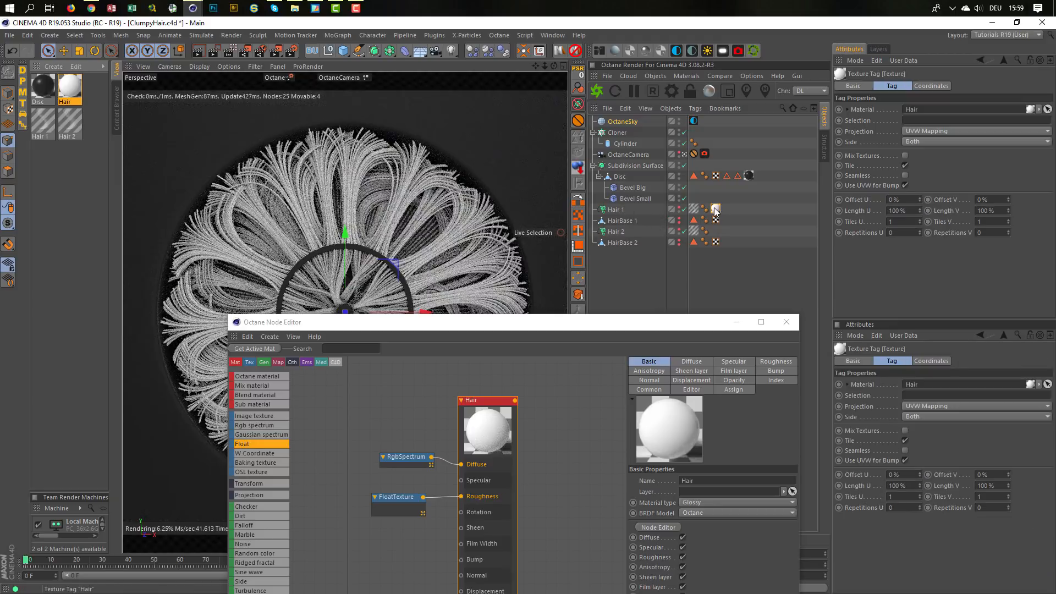
{"action": "left_click_drag", "start_coordinate": [716, 209], "coordinate": [718, 232], "text": "ctrl"}
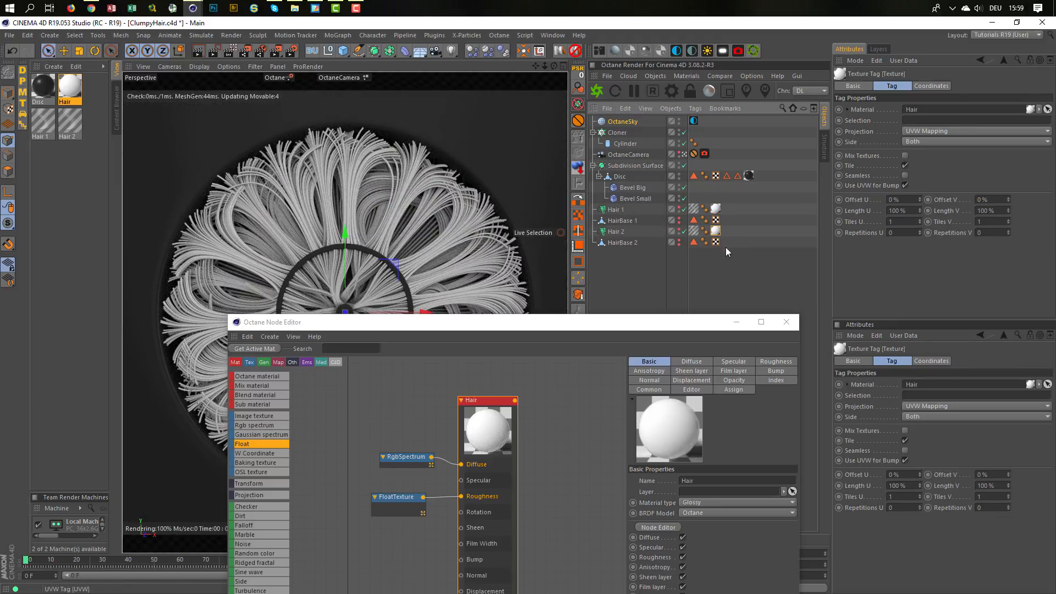
Step: Raise the Hair material's Index to 8 and close the Node Editor
{"action": "left_click", "coordinate": [592, 323]}
{"action": "left_click_drag", "start_coordinate": [592, 324], "coordinate": [800, 180]}
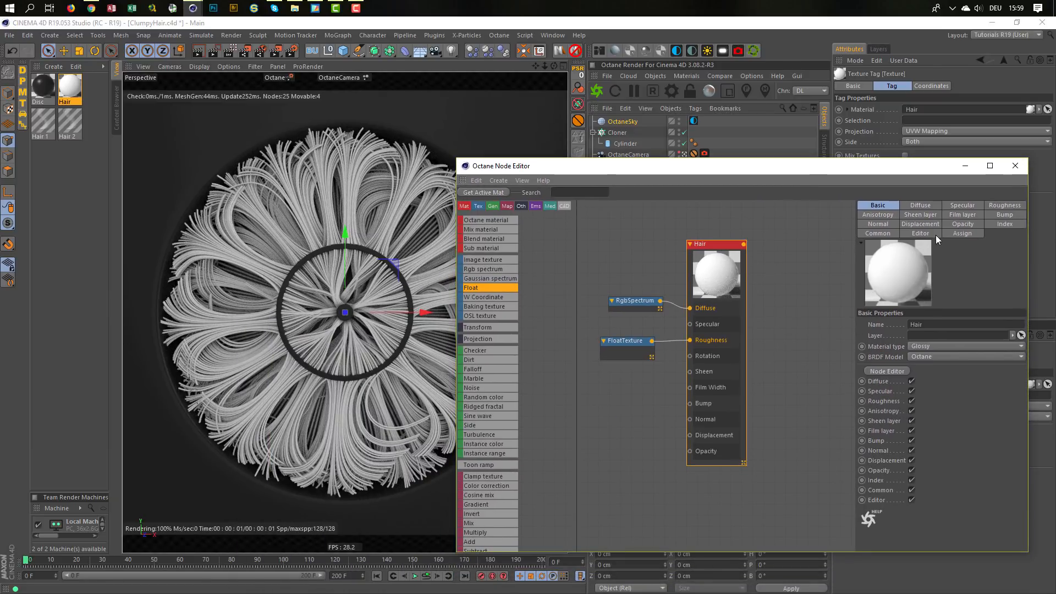
{"action": "left_click", "coordinate": [1005, 224]}
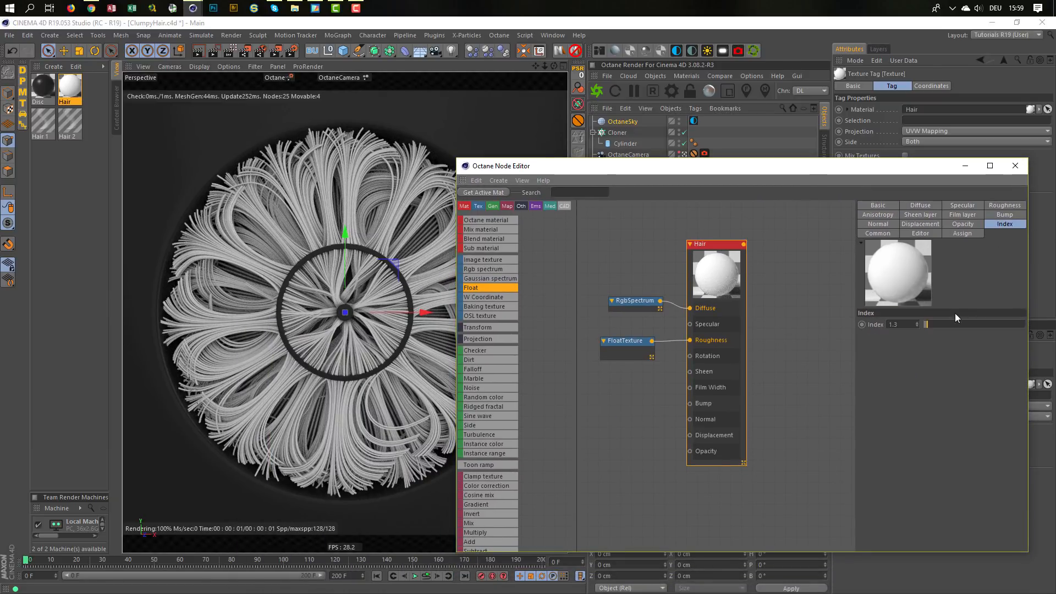
{"action": "left_click_drag", "start_coordinate": [936, 324], "coordinate": [1009, 323]}
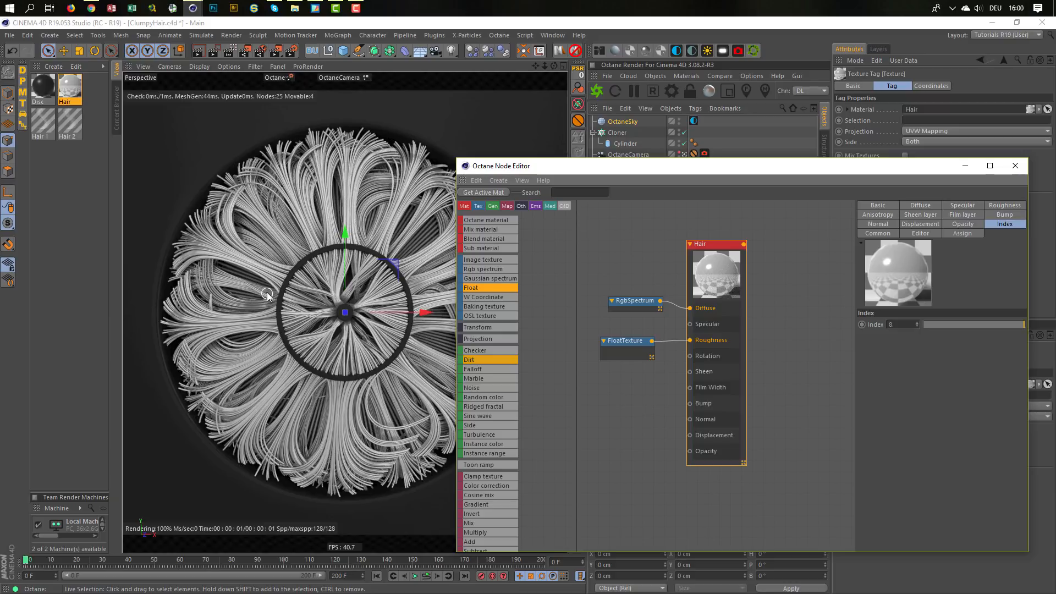
{"action": "left_click", "coordinate": [1014, 166]}
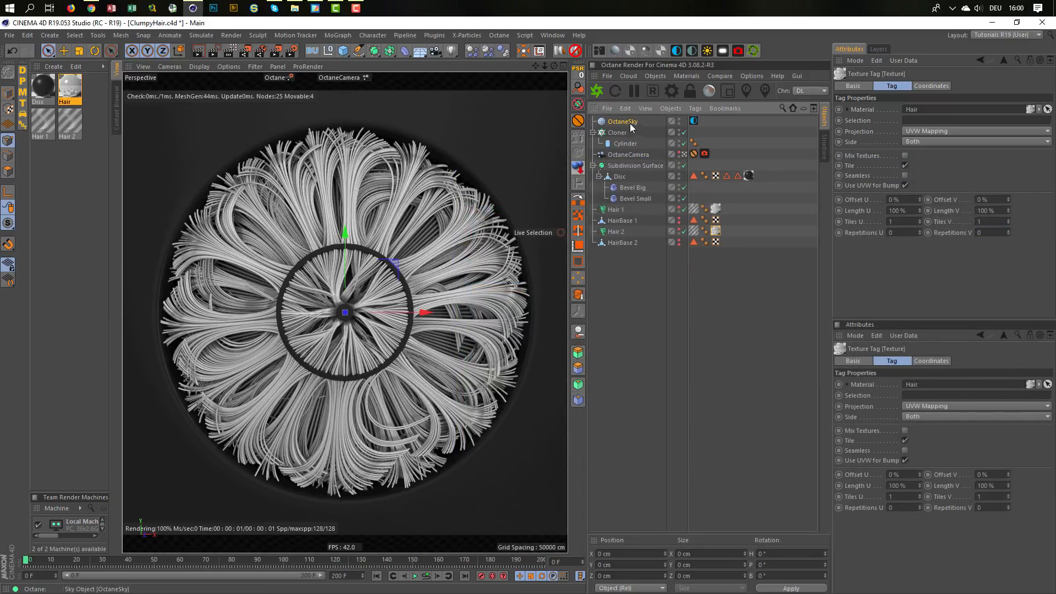
Step: Try the studio HDRI plastiq_lightbulbs_hdri2.hdr as the OctaneSky's environment image
{"action": "left_click", "coordinate": [693, 120]}
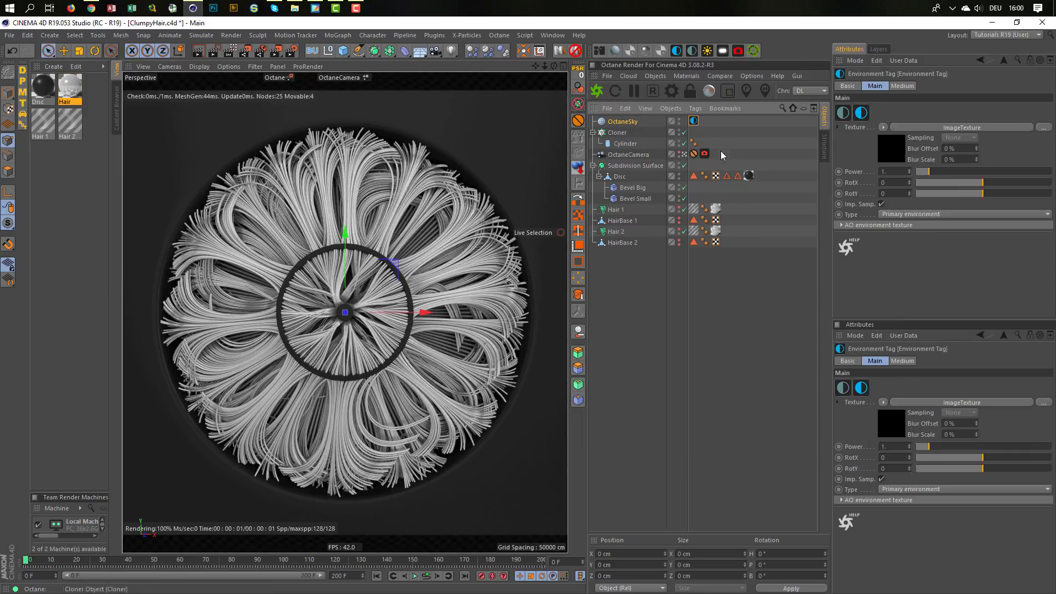
{"action": "left_click", "coordinate": [888, 147]}
{"action": "key", "text": "shift+F8"}
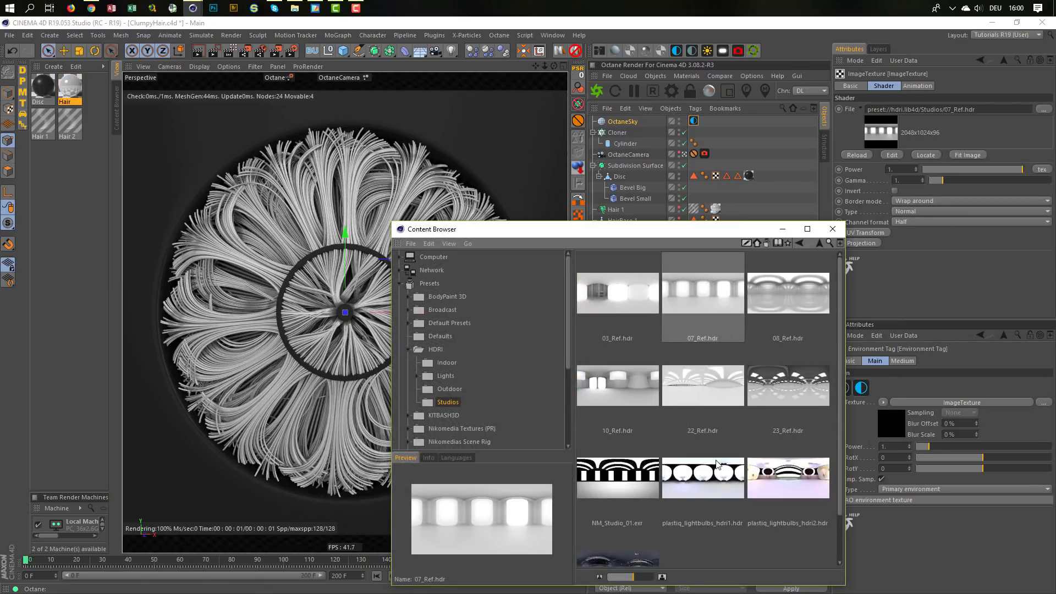
{"action": "left_click_drag", "start_coordinate": [778, 480], "coordinate": [947, 109]}
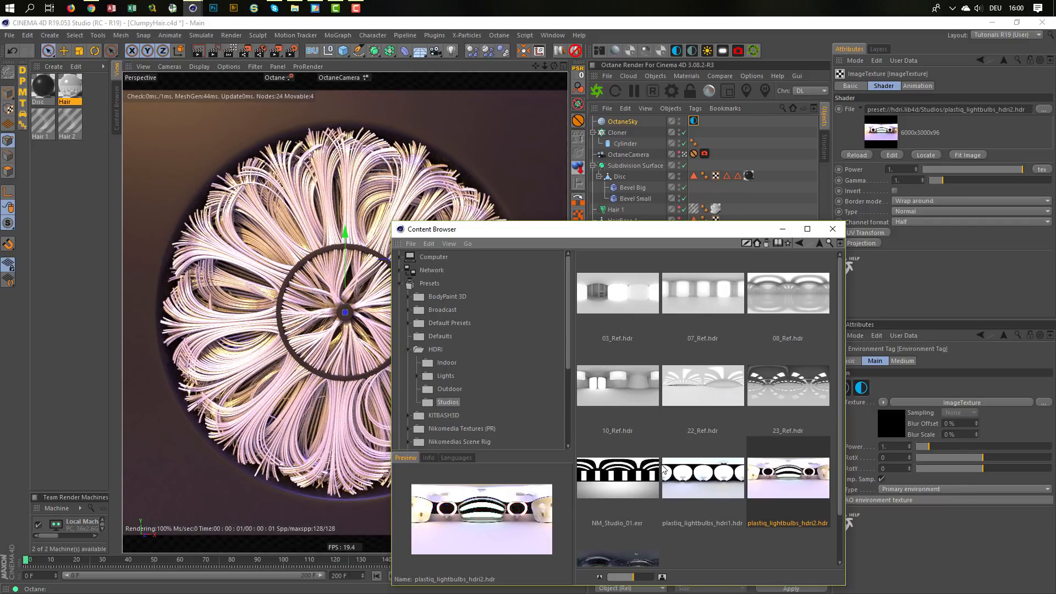
Step: Load the indoor preset Chelsea_Stairs_3k.hdr into the OctaneSky's image texture and return to the Environment tag settings
{"action": "left_click", "coordinate": [447, 363]}
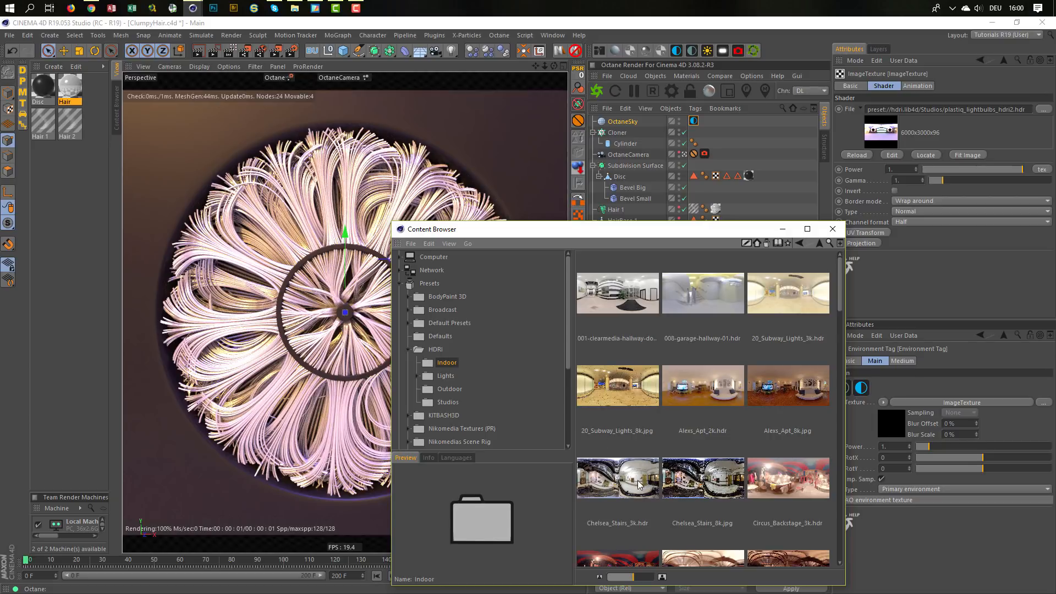
{"action": "left_click_drag", "start_coordinate": [639, 485], "coordinate": [959, 110]}
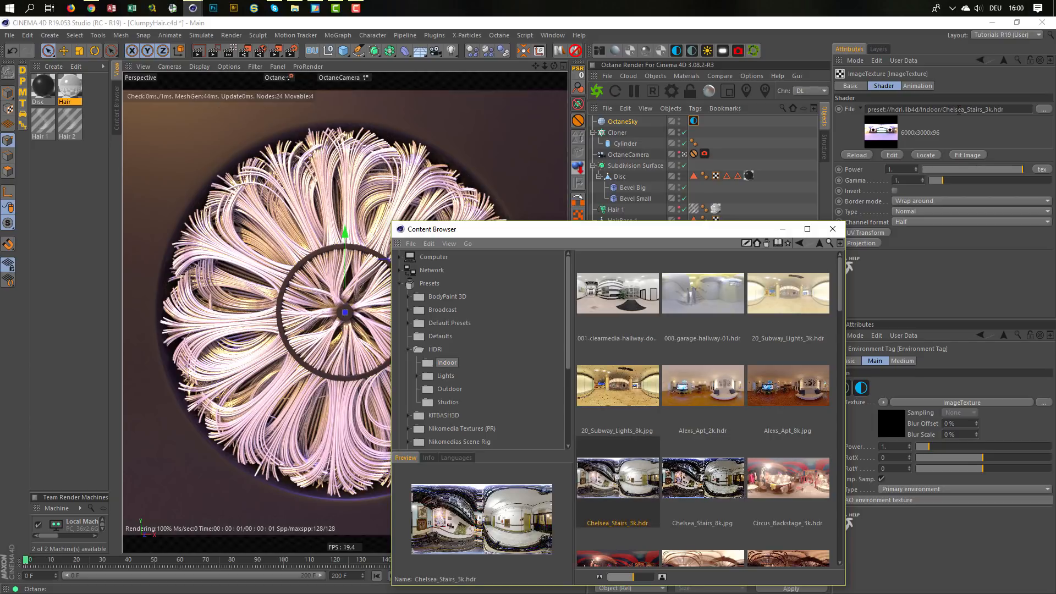
{"action": "left_click_drag", "start_coordinate": [680, 237], "coordinate": [816, 325]}
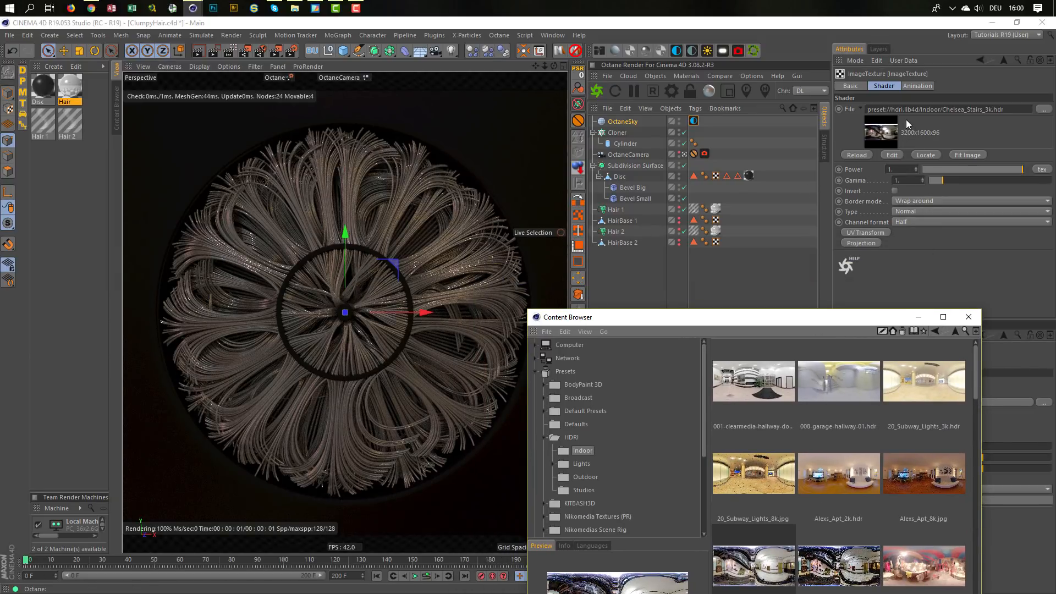
{"action": "left_click", "coordinate": [1004, 59]}
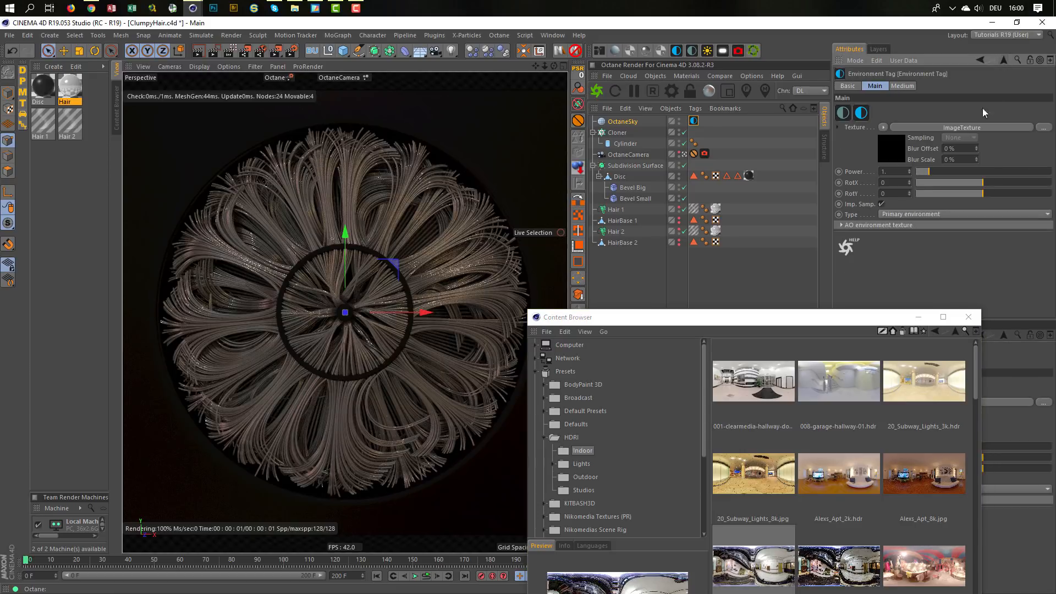
Step: Set the OctaneSky environment's power to 3
{"action": "left_click", "coordinate": [897, 172]}
{"action": "type", "text": "3"}
{"action": "key", "text": "Return"}
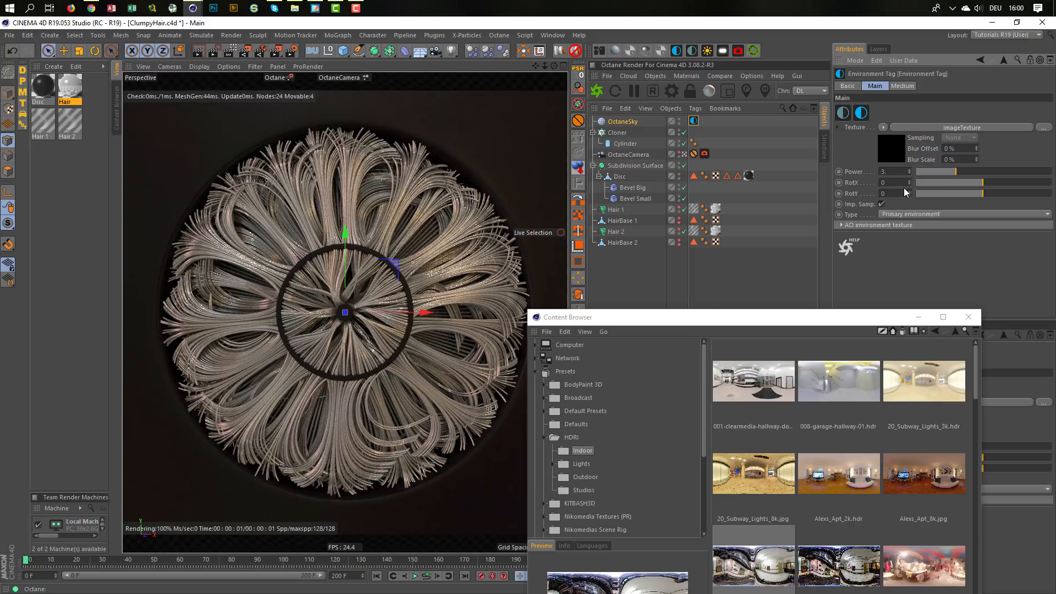
Step: Set the environment's HDRI image texture type to Float and rotate the environment to a RotX of about 0.176
{"action": "left_click", "coordinate": [892, 151]}
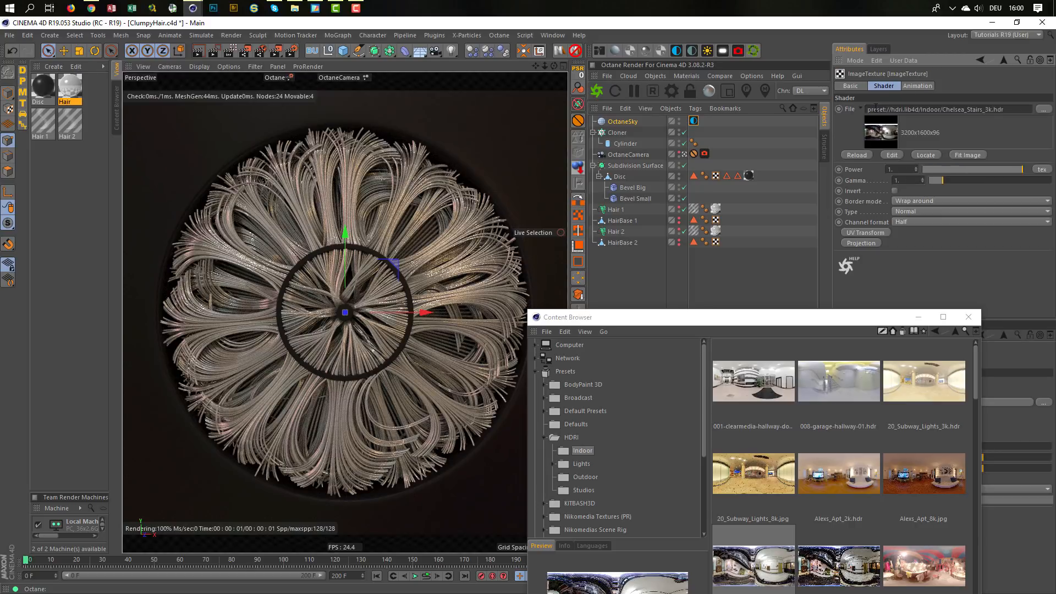
{"action": "left_click", "coordinate": [911, 214]}
{"action": "left_click", "coordinate": [909, 234]}
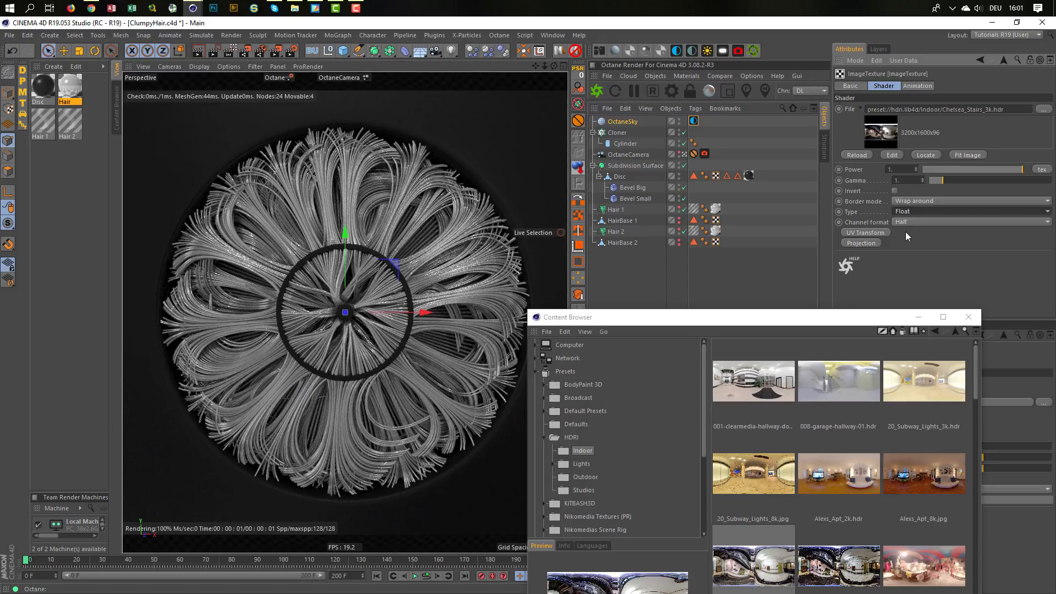
{"action": "left_click", "coordinate": [1007, 61]}
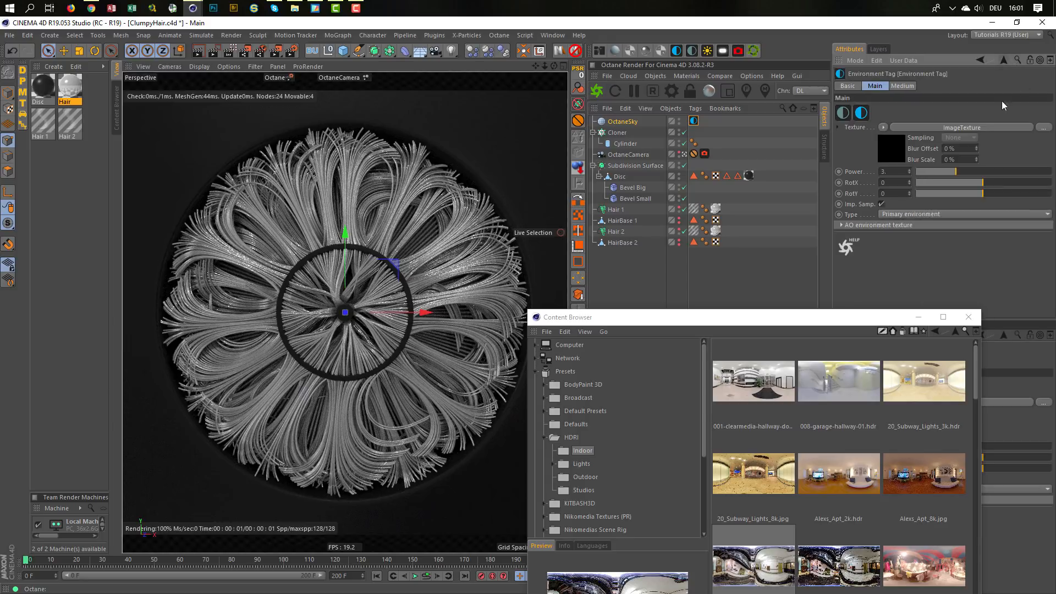
{"action": "left_click_drag", "start_coordinate": [978, 184], "coordinate": [995, 183]}
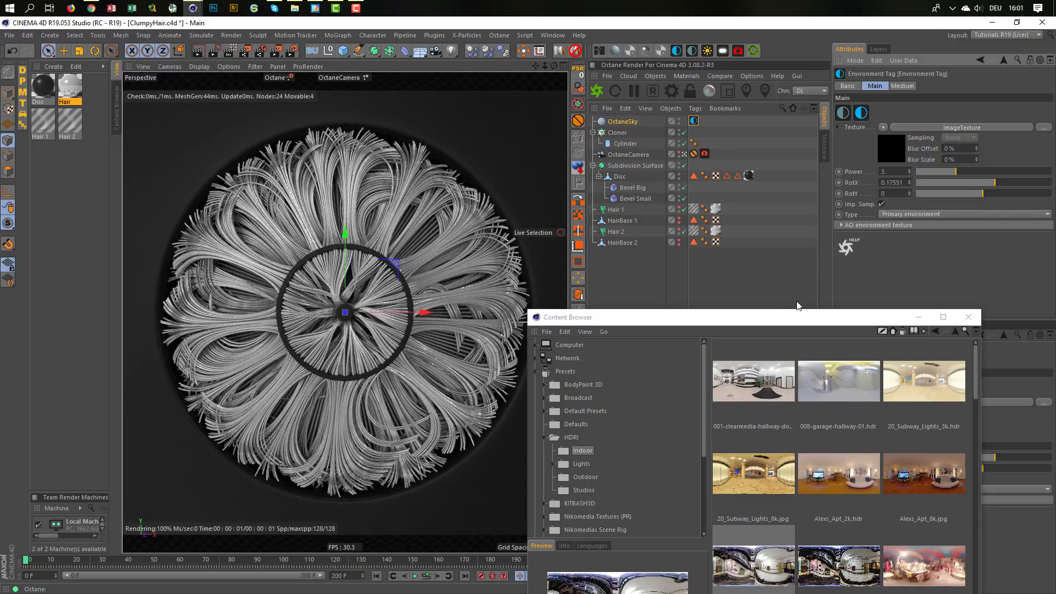
{"action": "left_click_drag", "start_coordinate": [791, 316], "coordinate": [843, 151]}
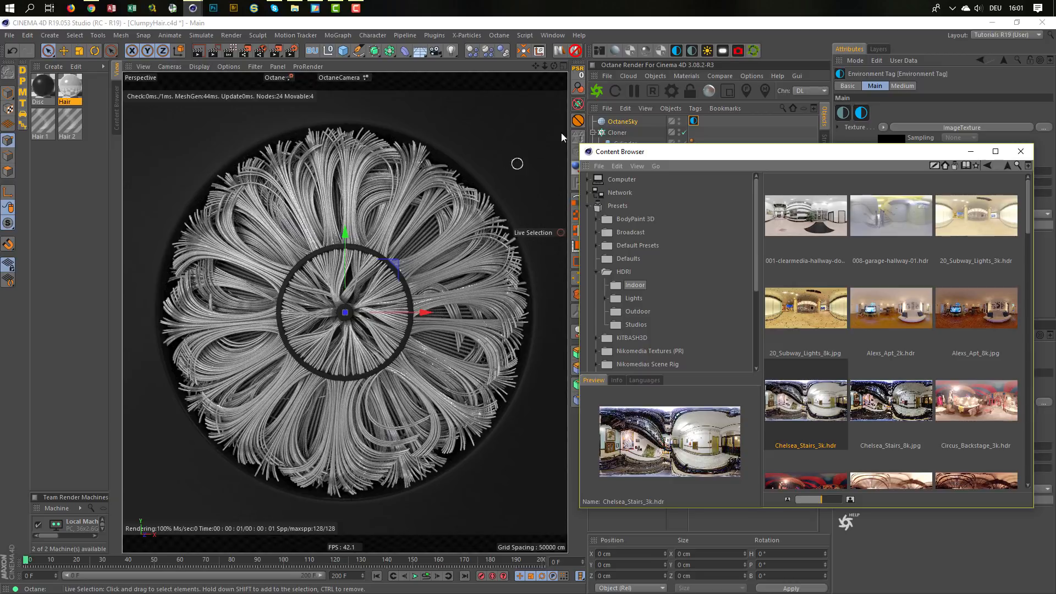
Step: Switch the Octane kernel to Pathtracing with 300 max samples and set both diffuse depth and specular depth to 16
{"action": "left_click", "coordinate": [672, 91]}
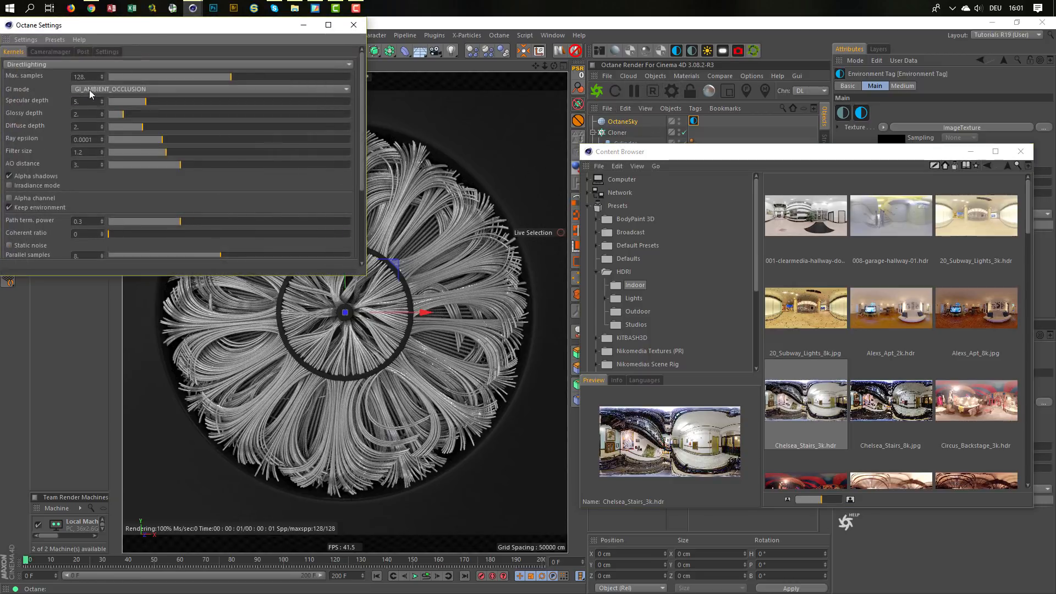
{"action": "left_click", "coordinate": [54, 40]}
{"action": "left_click", "coordinate": [59, 92]}
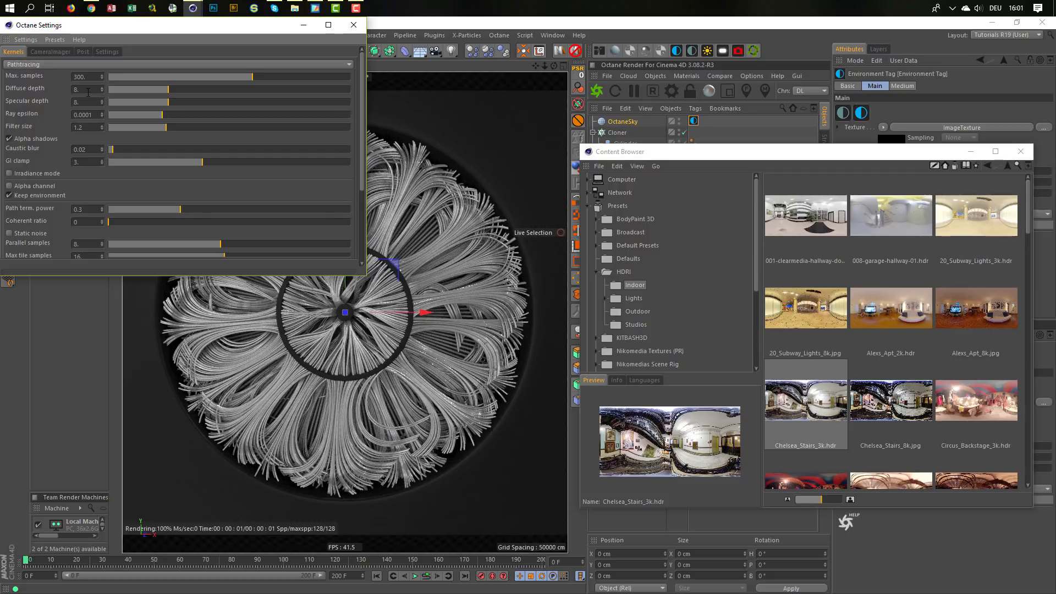
{"action": "left_click_drag", "start_coordinate": [85, 91], "coordinate": [41, 92]}
{"action": "type", "text": "16"}
{"action": "key", "text": "Tab"}
{"action": "type", "text": "16"}
{"action": "key", "text": "Return"}
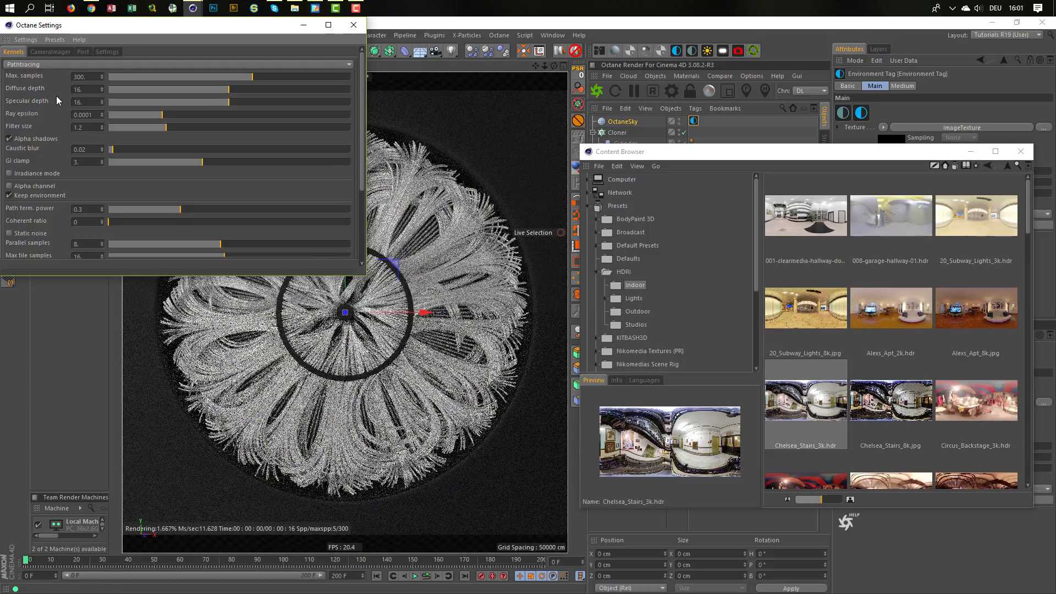
{"action": "left_click_drag", "start_coordinate": [172, 31], "coordinate": [697, 127]}
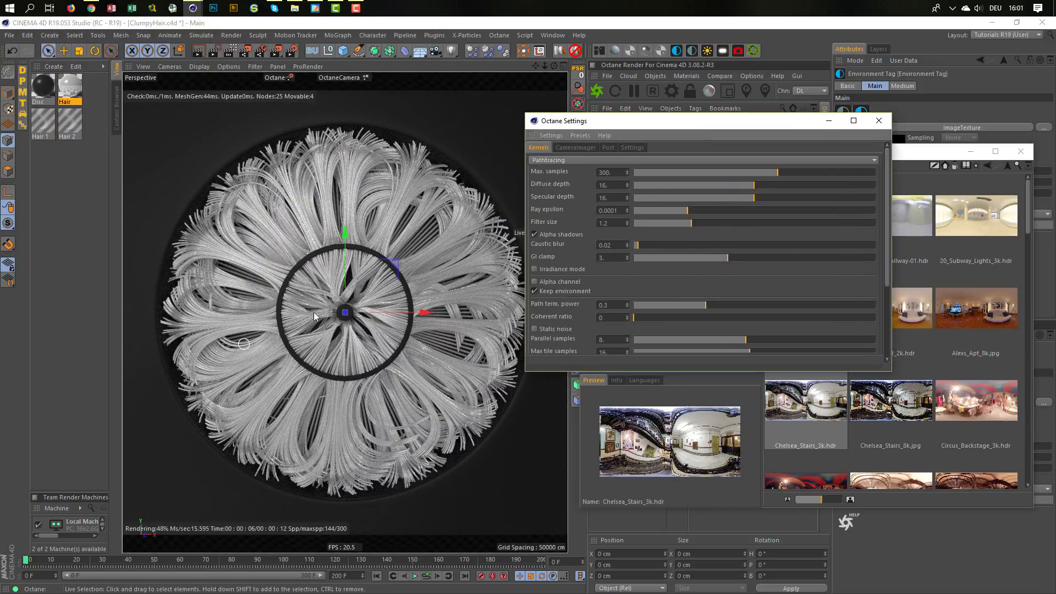
Step: Try lower Pathtracing depths of 8 and 4 for diffuse and 4 for specular, and restart the live render
{"action": "left_click", "coordinate": [606, 184]}
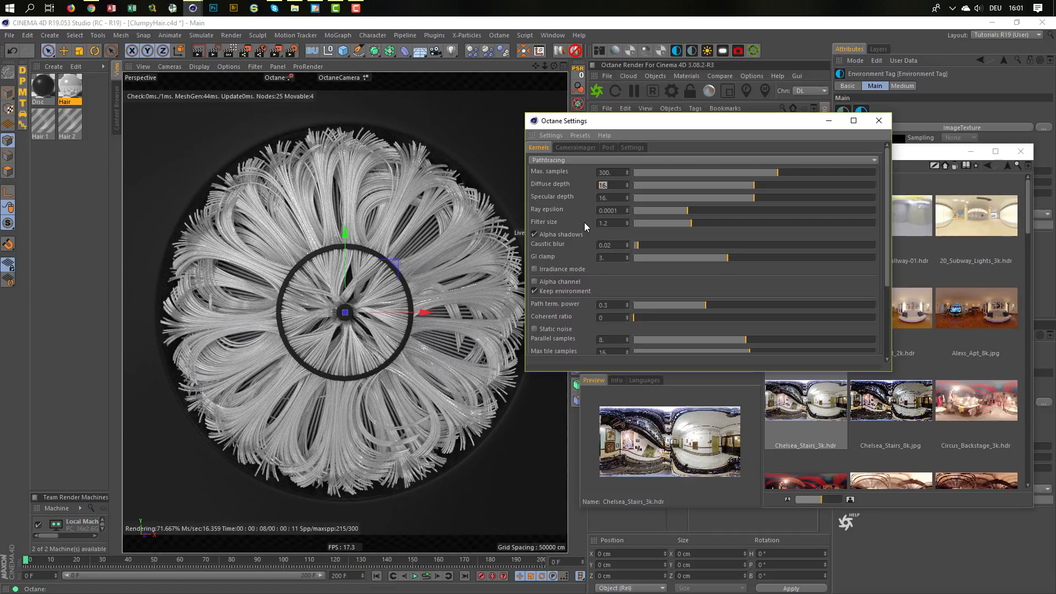
{"action": "type", "text": "8"}
{"action": "key", "text": "Return"}
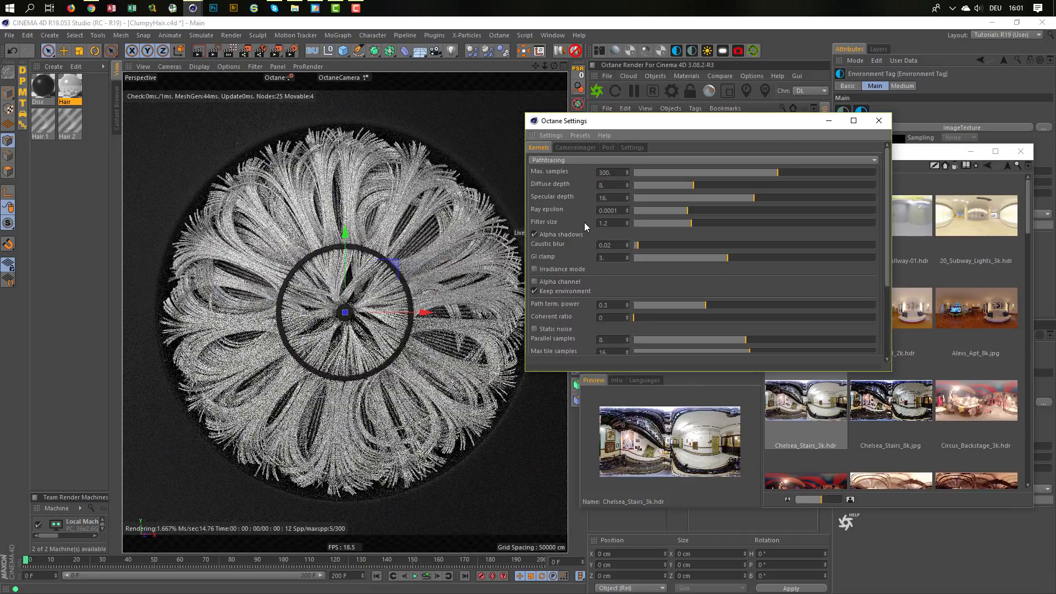
{"action": "key", "text": "Tab"}
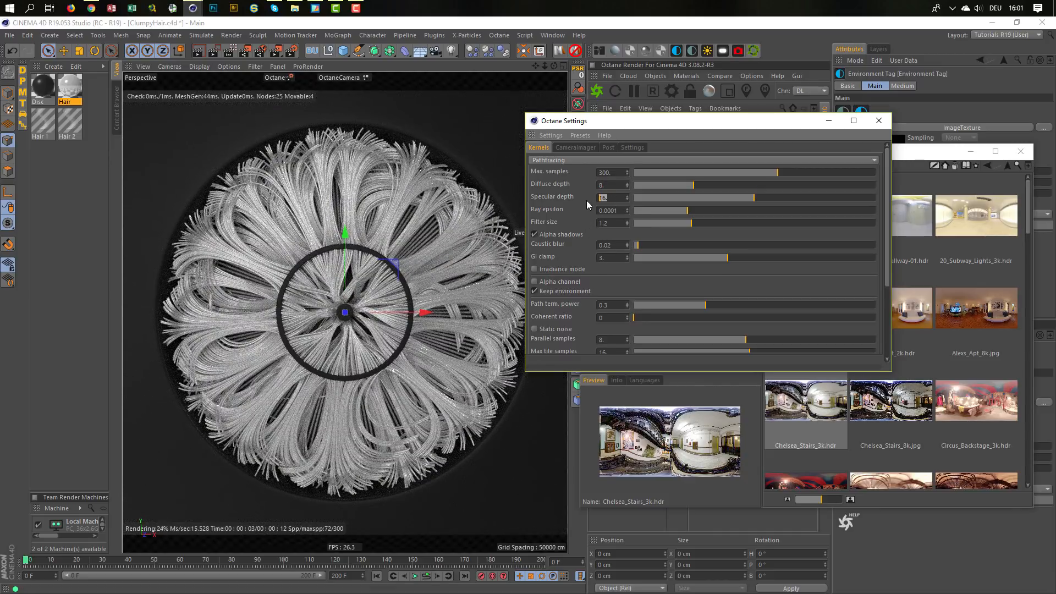
{"action": "type", "text": "4"}
{"action": "key", "text": "Return"}
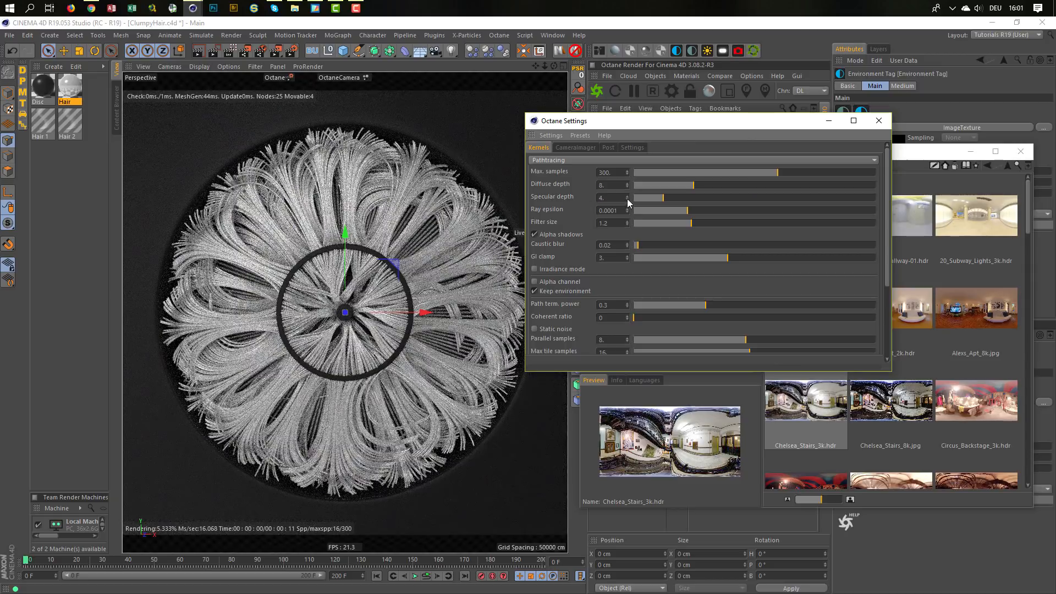
{"action": "left_click_drag", "start_coordinate": [622, 186], "coordinate": [591, 188]}
{"action": "type", "text": "4"}
{"action": "key", "text": "Return"}
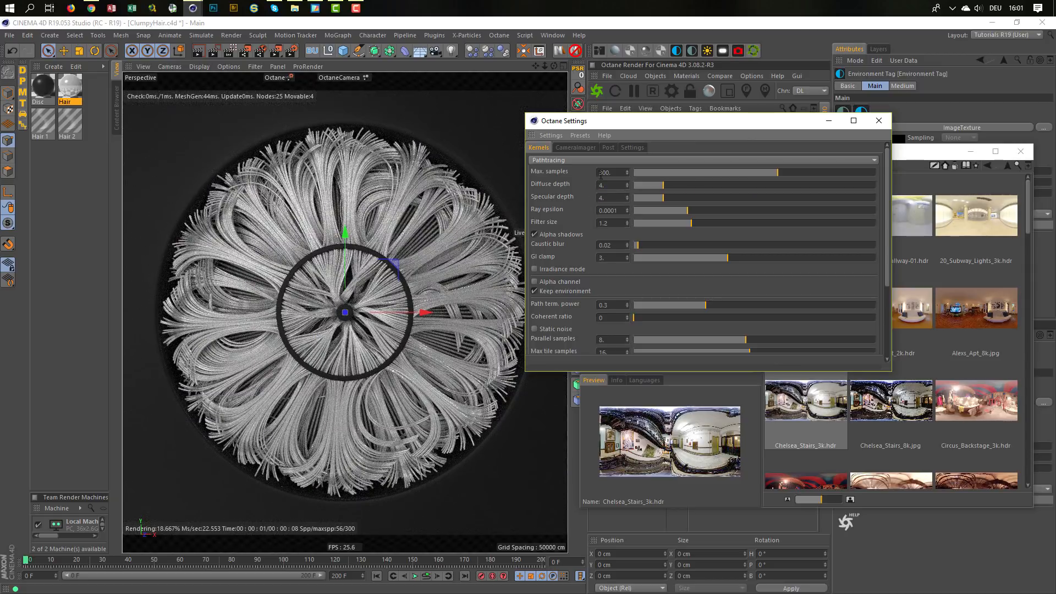
{"action": "left_click_drag", "start_coordinate": [635, 118], "coordinate": [666, 138]}
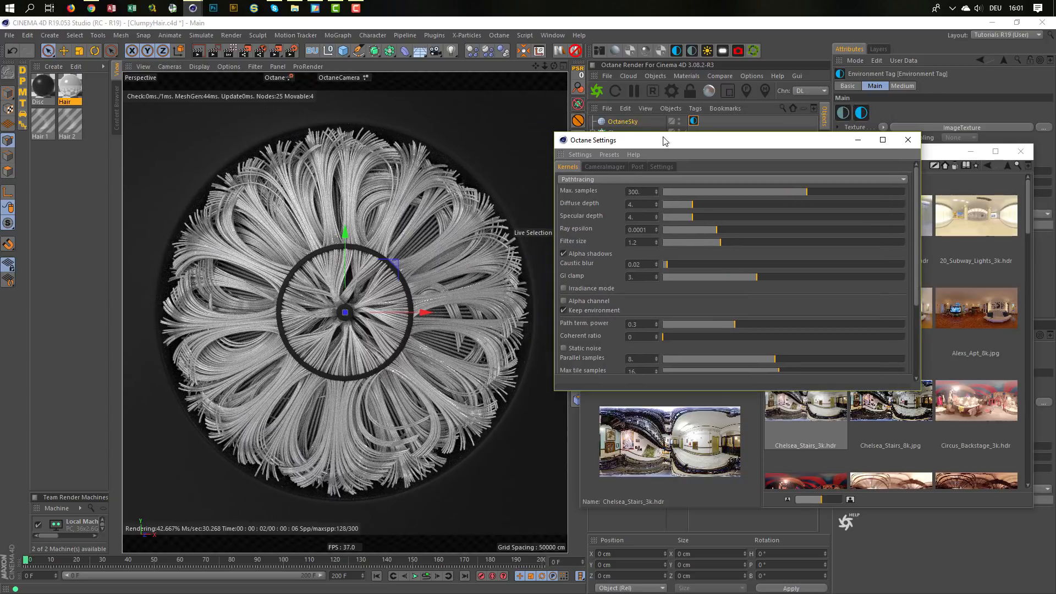
{"action": "left_click", "coordinate": [598, 93]}
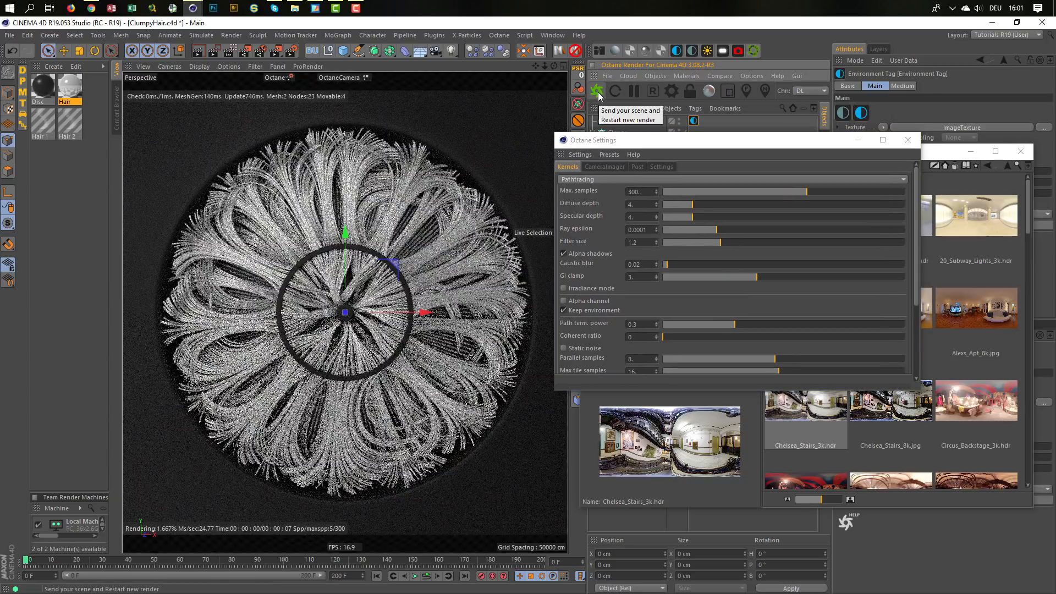
Step: Set the Pathtracing kernel's diffuse depth and specular depth back to 16
{"action": "left_click", "coordinate": [633, 204]}
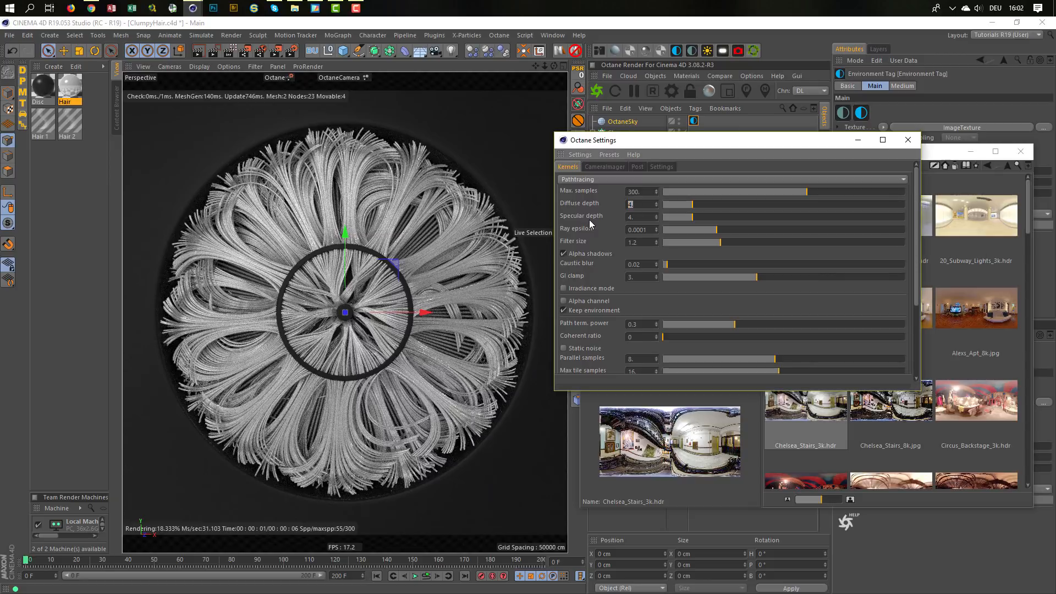
{"action": "type", "text": "16"}
{"action": "key", "text": "Return"}
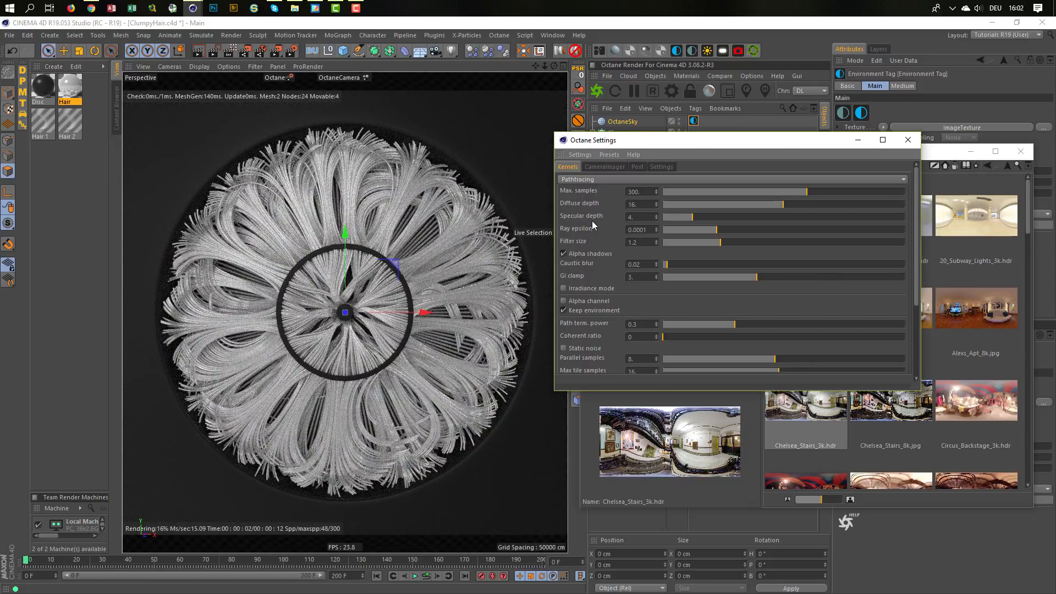
{"action": "left_click", "coordinate": [649, 218]}
{"action": "type", "text": "16"}
{"action": "key", "text": "Return"}
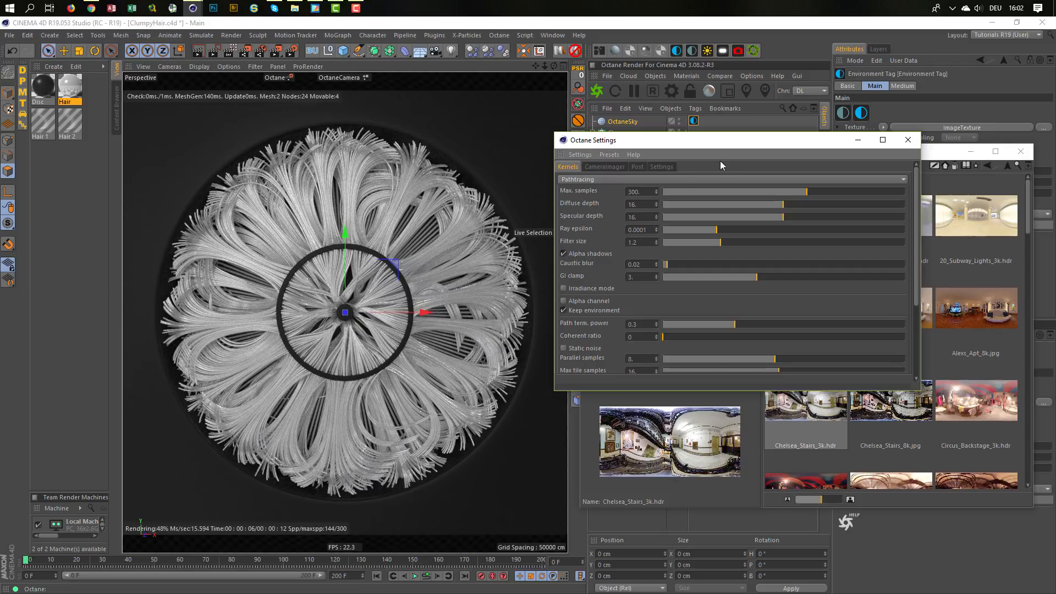
{"action": "left_click_drag", "start_coordinate": [720, 141], "coordinate": [837, 268]}
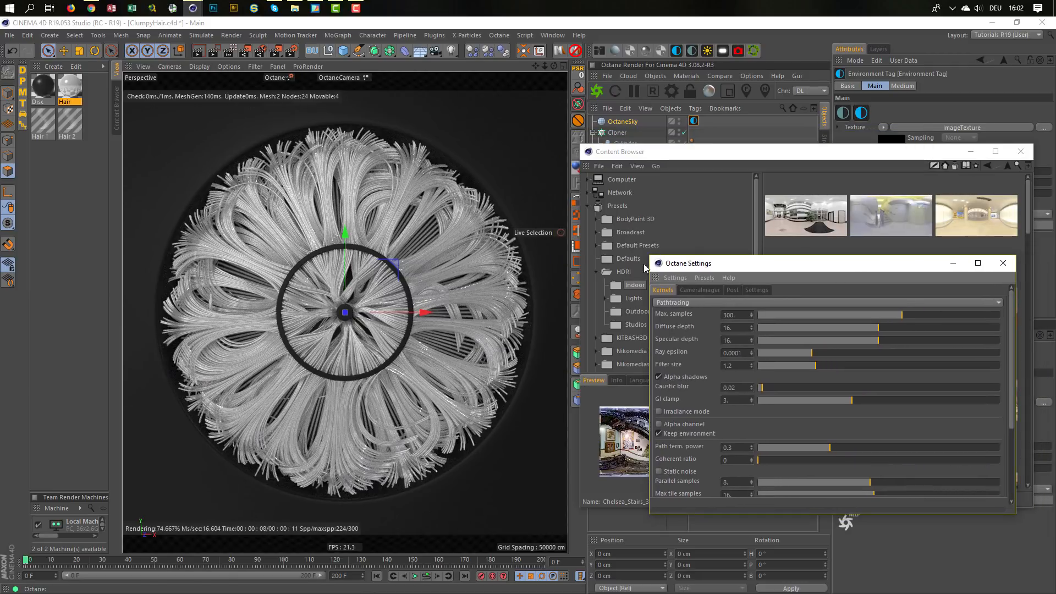
Step: Set the Hair 1 material's root and tip thickness to 0.1 cm
{"action": "double_click", "coordinate": [44, 114]}
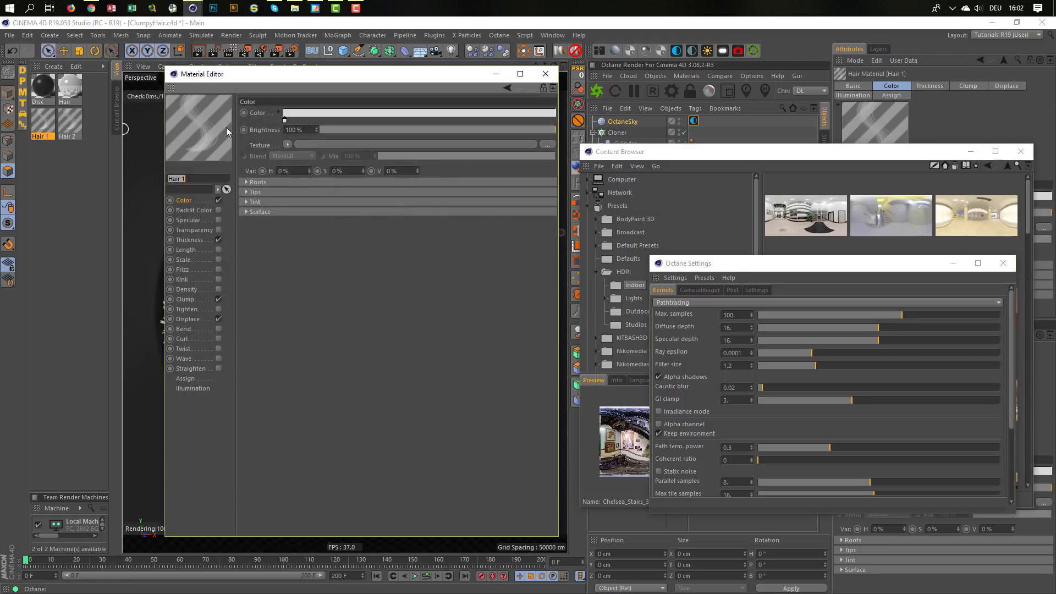
{"action": "left_click_drag", "start_coordinate": [318, 75], "coordinate": [681, 105]}
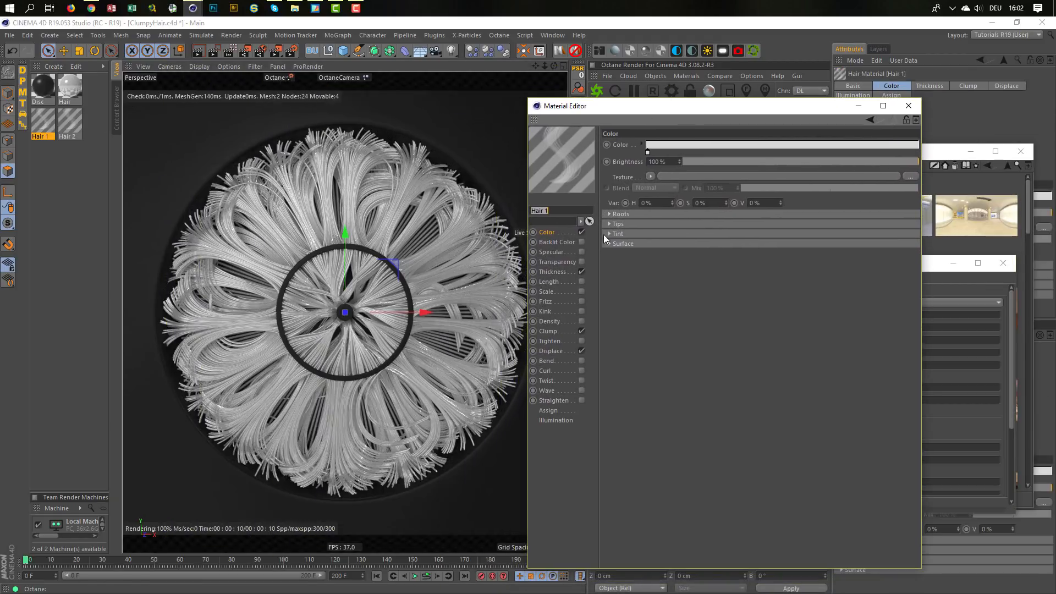
{"action": "left_click", "coordinate": [553, 271]}
{"action": "left_click", "coordinate": [670, 145]}
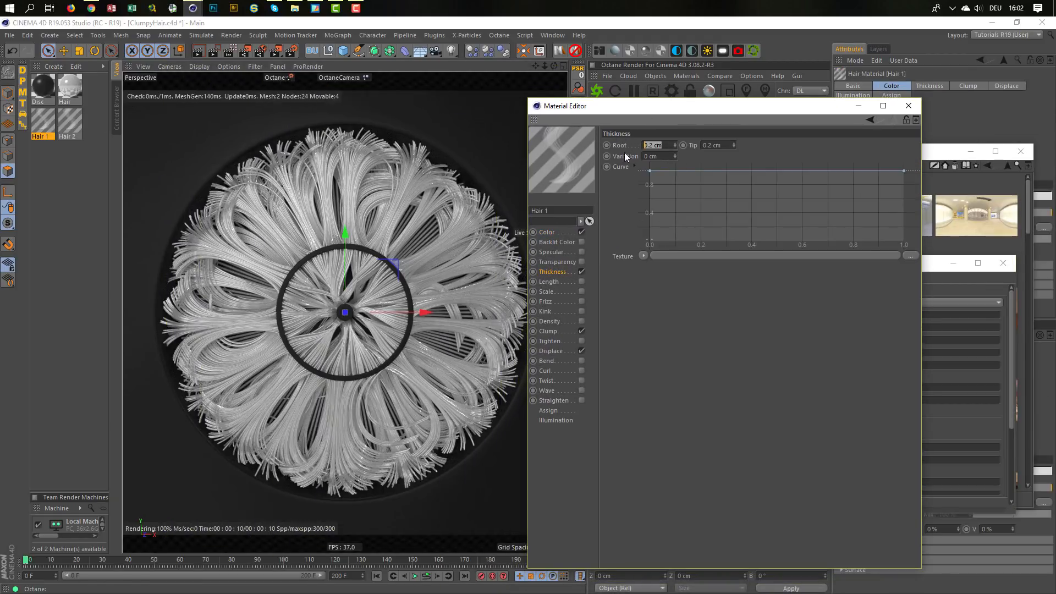
{"action": "type", "text": "0.1"}
{"action": "key", "text": "Tab"}
{"action": "type", "text": "0.1"}
{"action": "key", "text": "Return"}
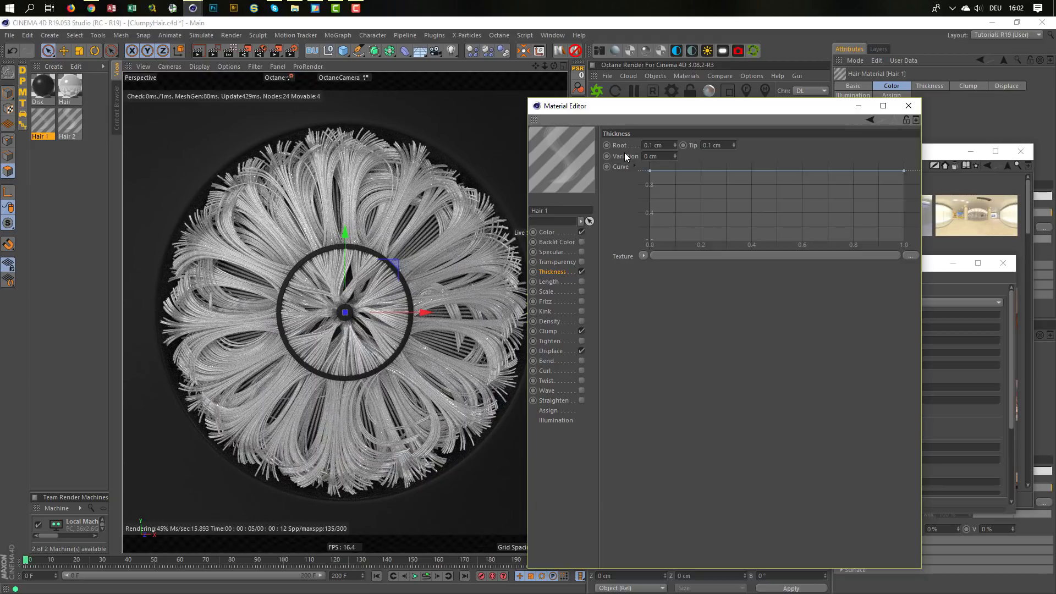
Step: Set the Hair 2 material's root and tip thickness to 0.1 cm and close the Material Editor
{"action": "left_click", "coordinate": [76, 122]}
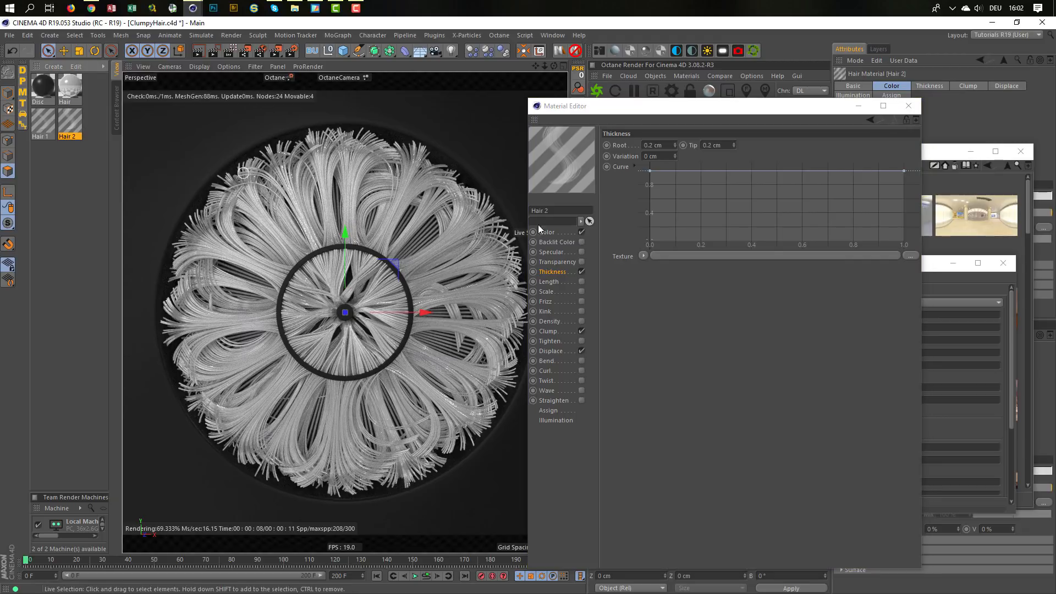
{"action": "left_click", "coordinate": [660, 145]}
{"action": "type", "text": "0.1"}
{"action": "key", "text": "Tab"}
{"action": "type", "text": "0.1"}
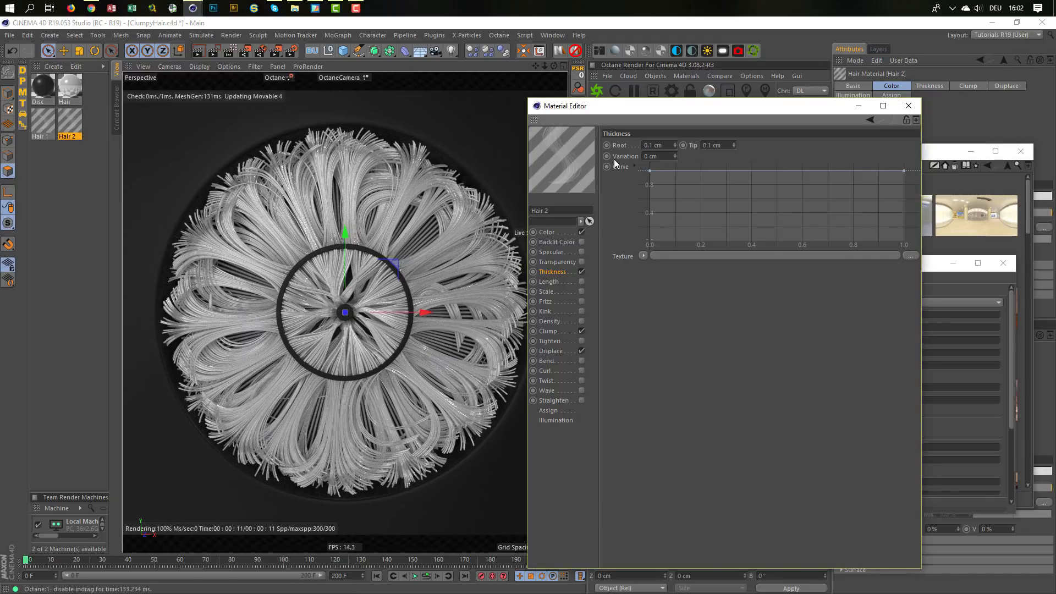
{"action": "key", "text": "Return"}
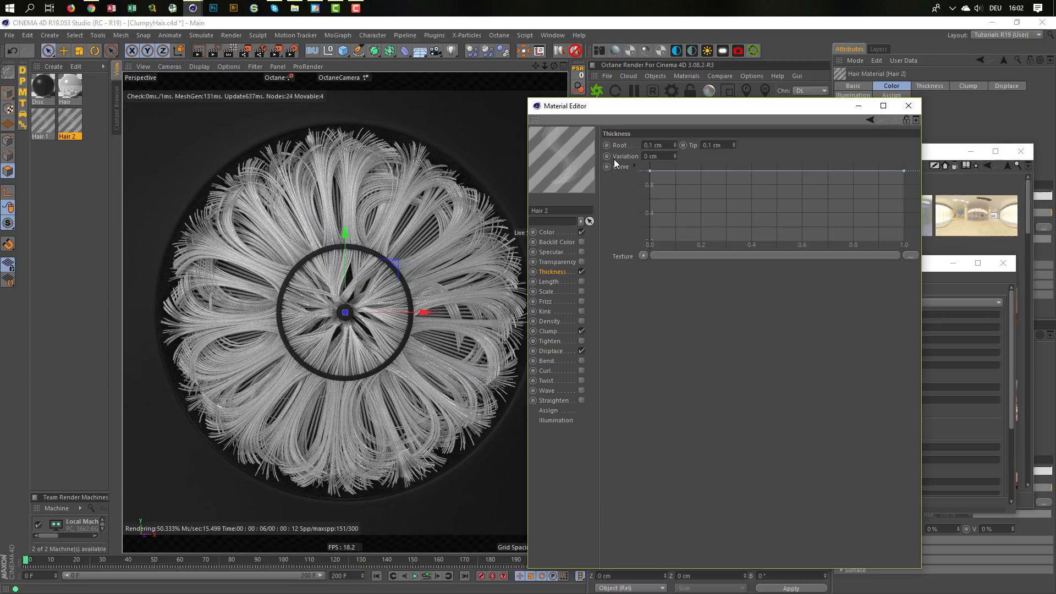
{"action": "left_click", "coordinate": [908, 106]}
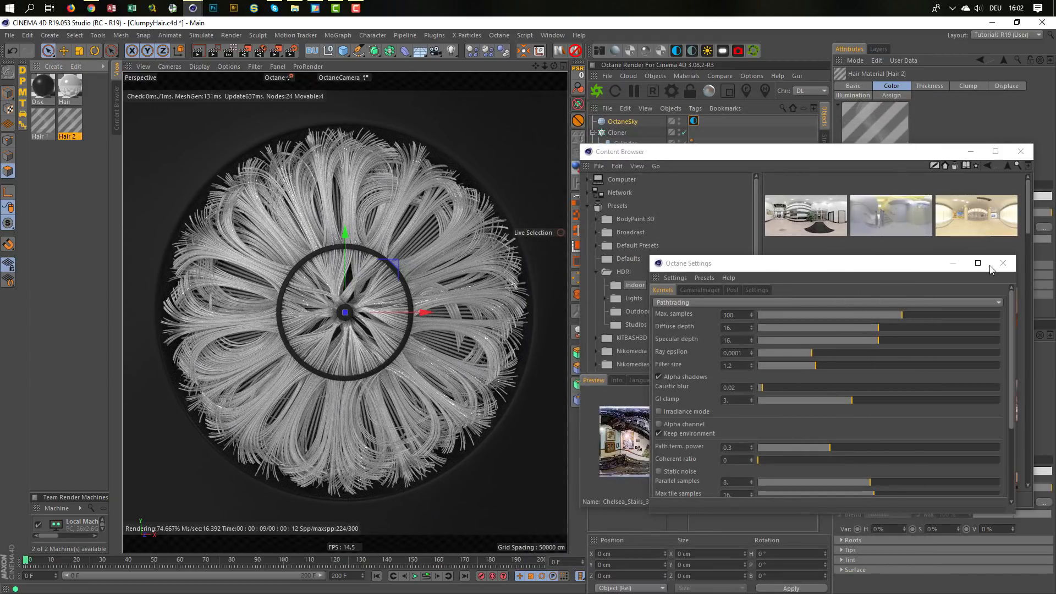
Step: Switch to Chrome, examine the finished clumping hair image on Facebook and the iris reference on Instagram, and return to Cinema 4D
{"action": "left_click_drag", "start_coordinate": [912, 267], "coordinate": [871, 191]}
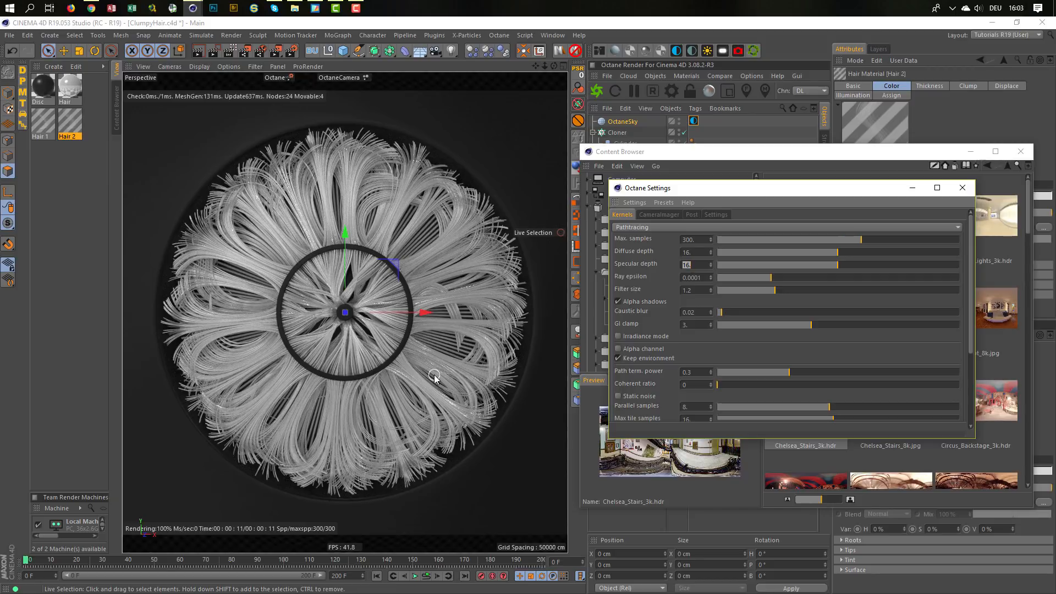
{"action": "left_click", "coordinate": [92, 8]}
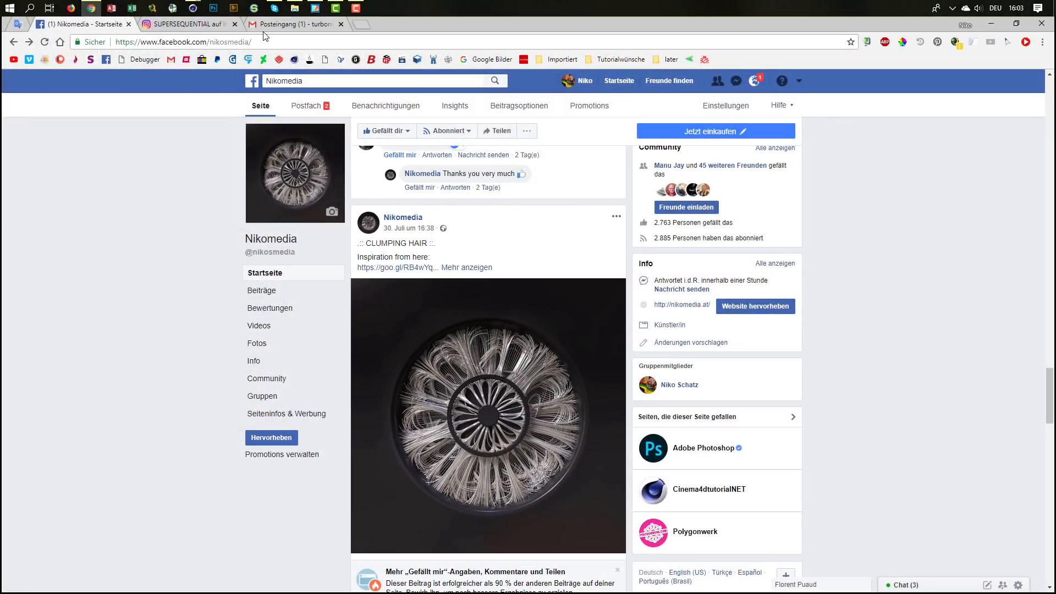
{"action": "left_click", "coordinate": [241, 22]}
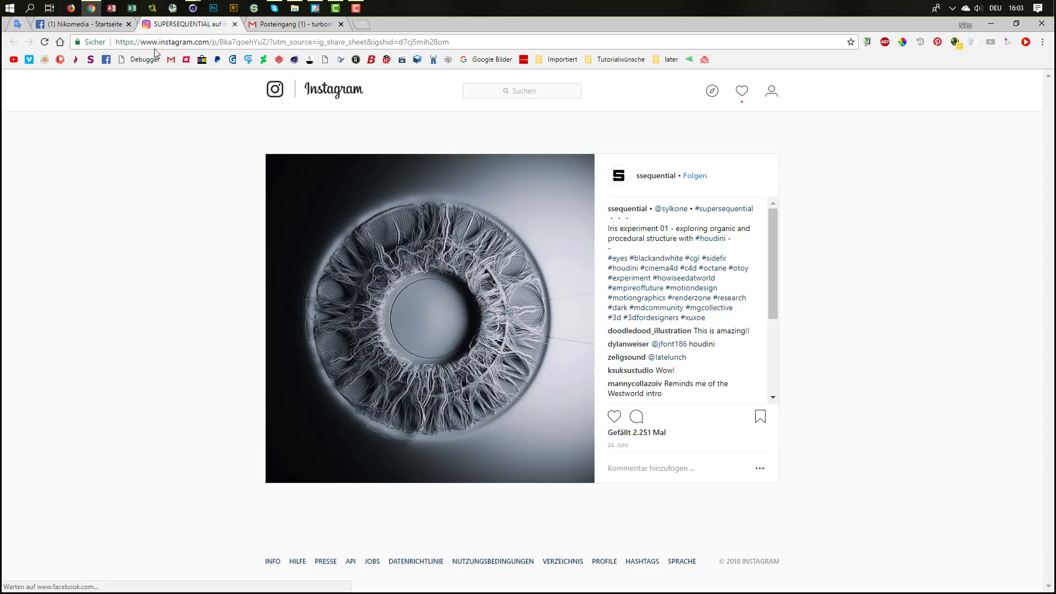
{"action": "left_click", "coordinate": [108, 26]}
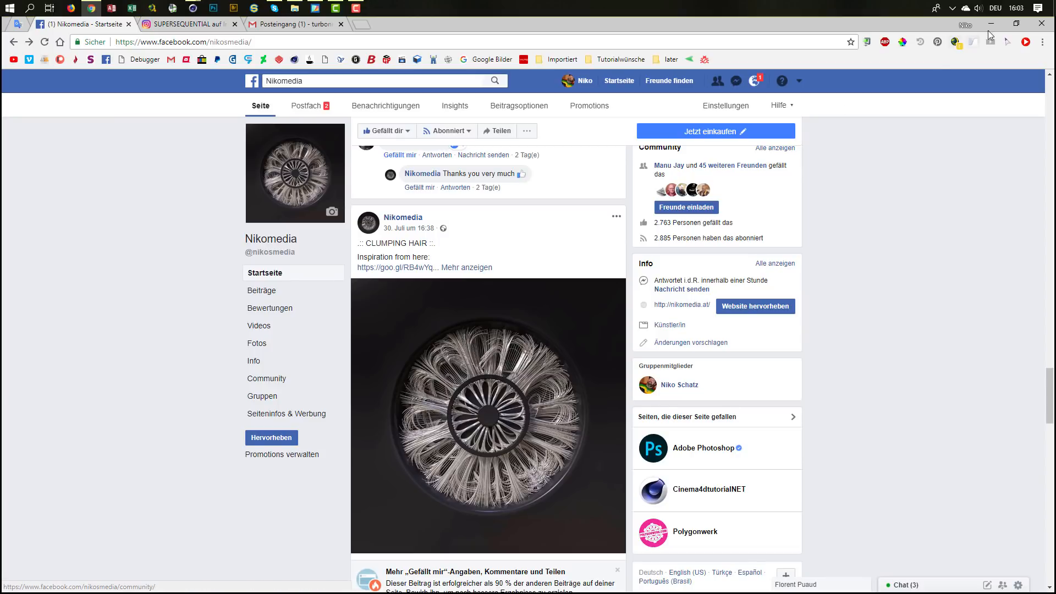
{"action": "left_click", "coordinate": [991, 25]}
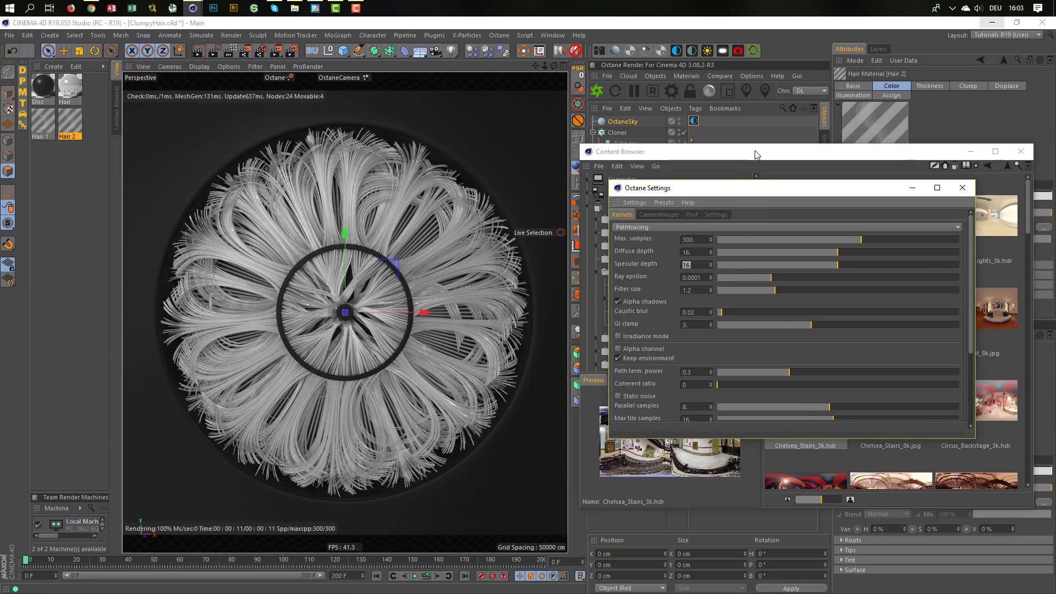
Step: Move the floating windows off the object list and set the Hair 1 object's hair count to 3000
{"action": "left_click_drag", "start_coordinate": [755, 156], "coordinate": [743, 259]}
{"action": "left_click_drag", "start_coordinate": [709, 189], "coordinate": [697, 283]}
{"action": "left_click", "coordinate": [615, 210]}
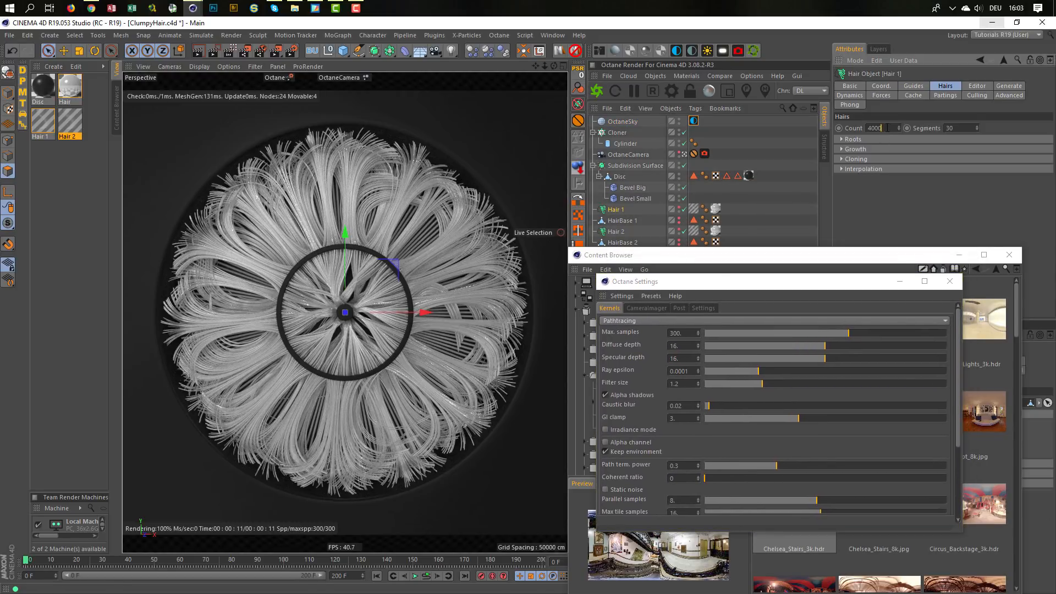
{"action": "type", "text": "3000"}
{"action": "key", "text": "Return"}
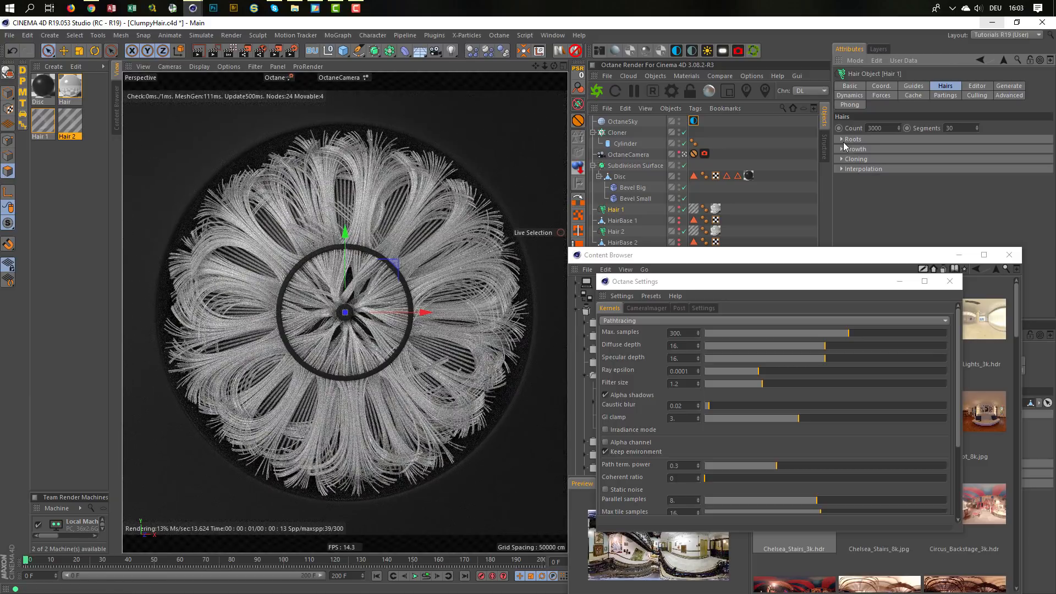
Step: Set the Hair 1 object's hair count back to 4000 and close the Octane Settings and Content Browser windows
{"action": "double_click", "coordinate": [891, 127]}
{"action": "type", "text": "4000"}
{"action": "key", "text": "Return"}
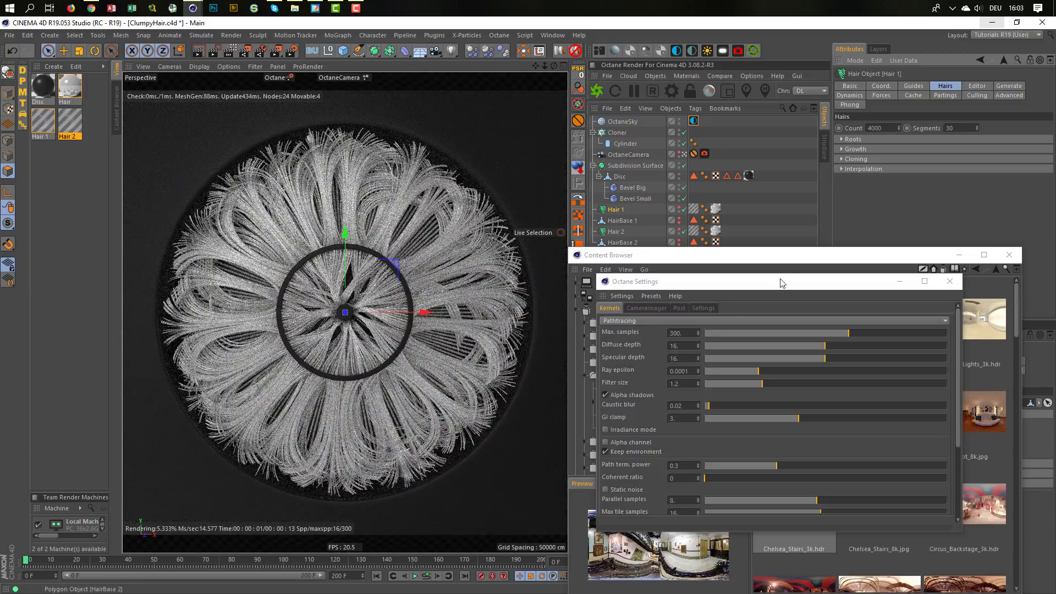
{"action": "left_click", "coordinate": [950, 281]}
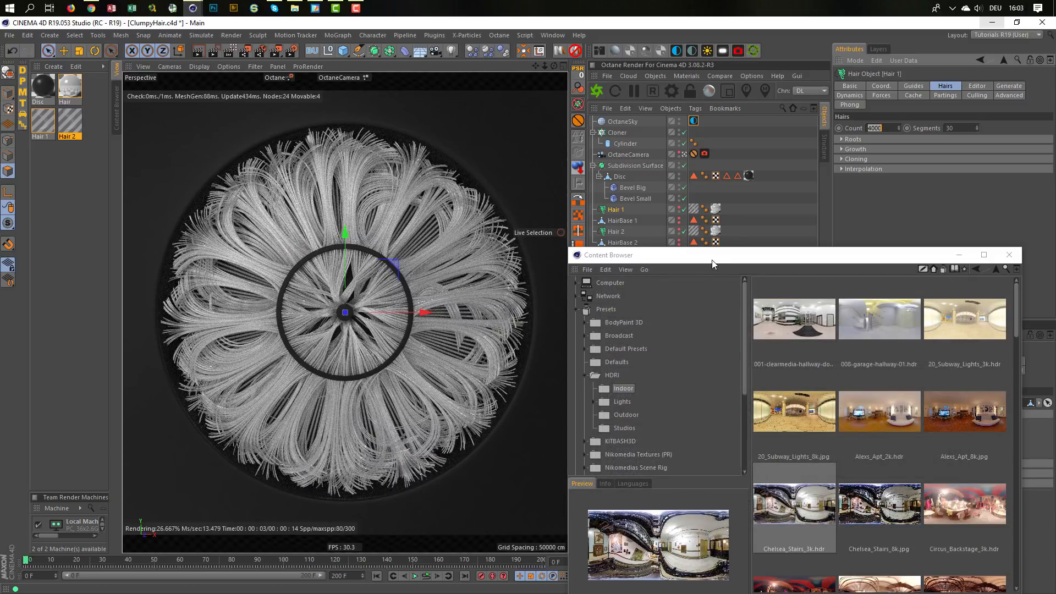
{"action": "left_click", "coordinate": [1009, 255]}
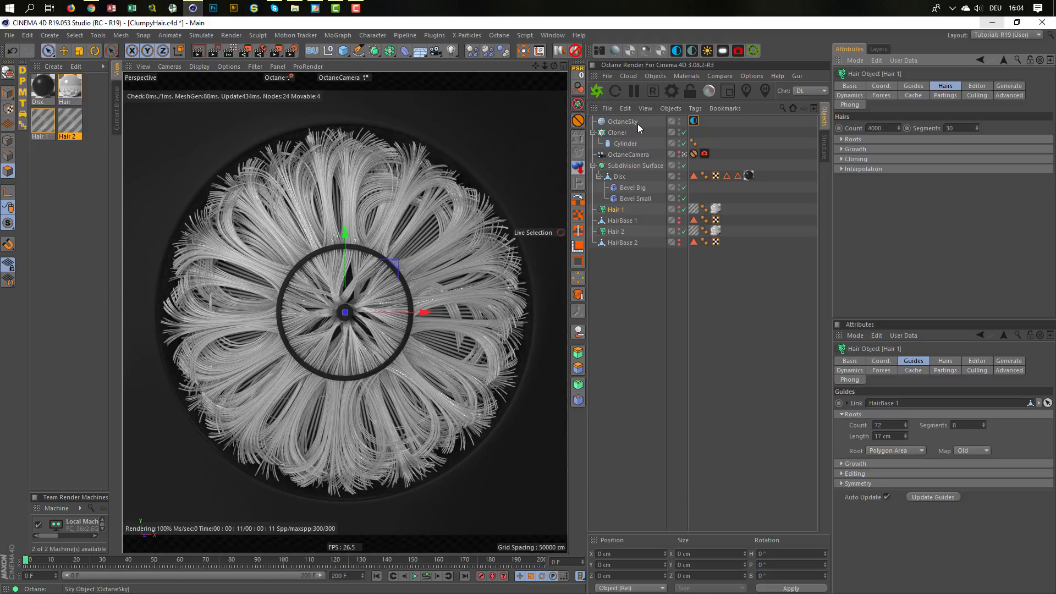
Step: Enable the Camera Imager on the OctaneCamera's tag and look into its Custom LUT settings
{"action": "left_click", "coordinate": [705, 153]}
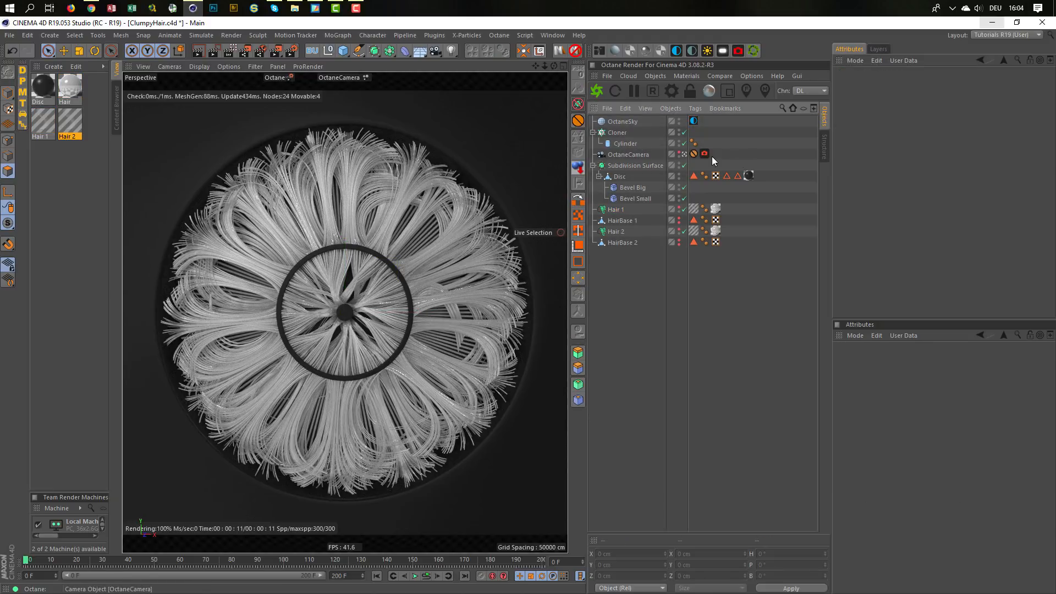
{"action": "left_click", "coordinate": [998, 87]}
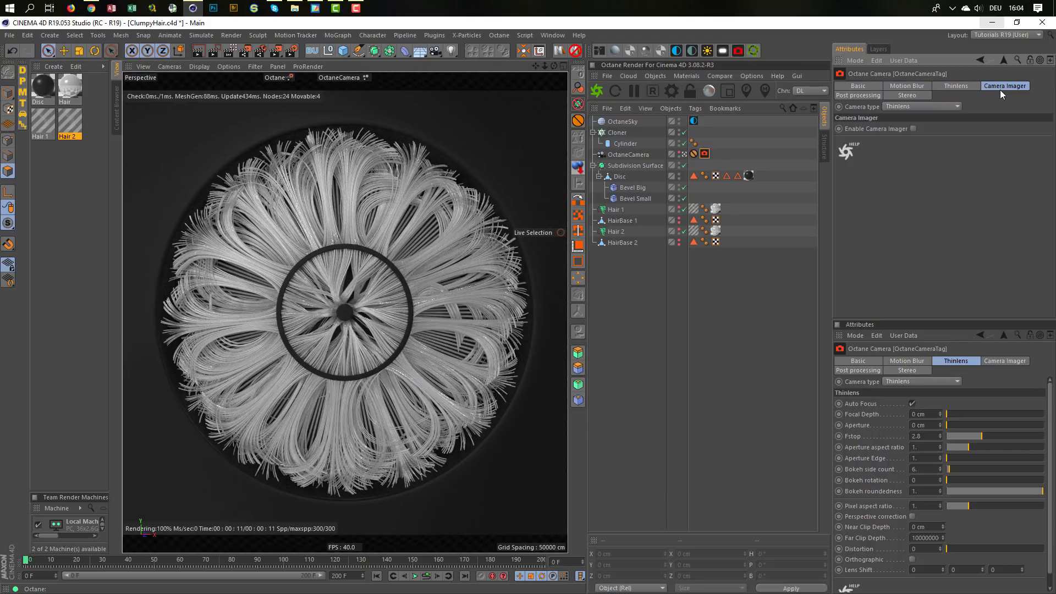
{"action": "left_click", "coordinate": [912, 129]}
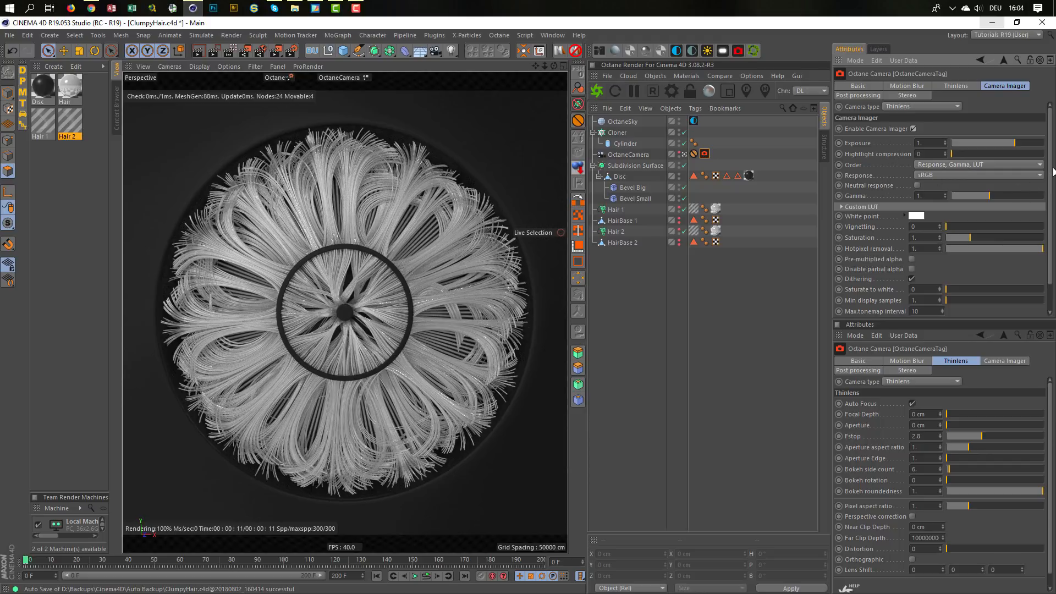
{"action": "mouse_move", "coordinate": [1049, 176]}
{"action": "left_mouse_down"}
{"action": "mouse_move", "coordinate": [1046, 204]}
{"action": "mouse_move", "coordinate": [1044, 164]}
{"action": "left_mouse_up"}
{"action": "left_click", "coordinate": [862, 207]}
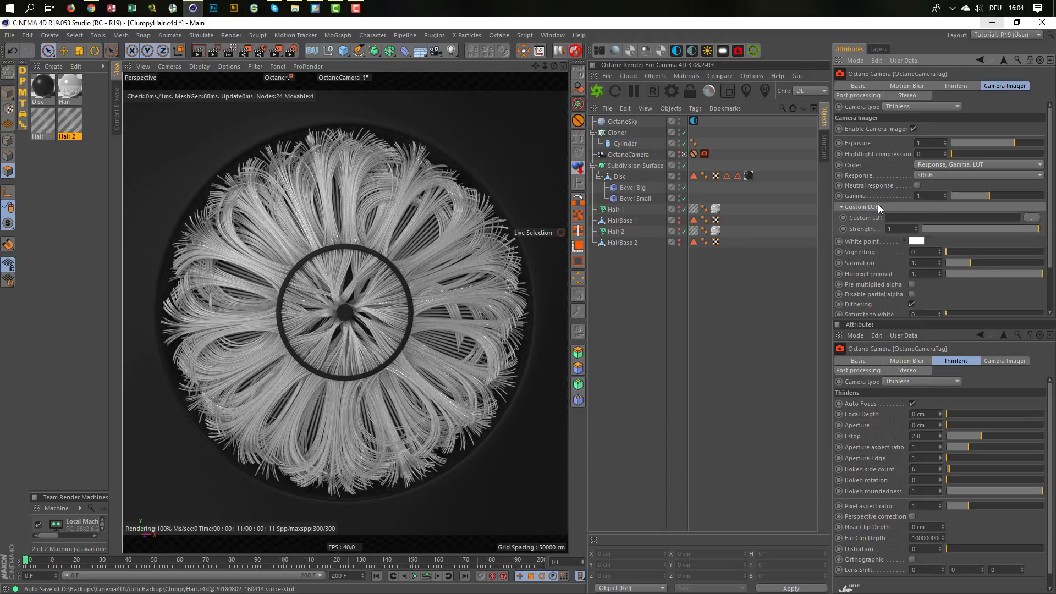
{"action": "left_click", "coordinate": [879, 207]}
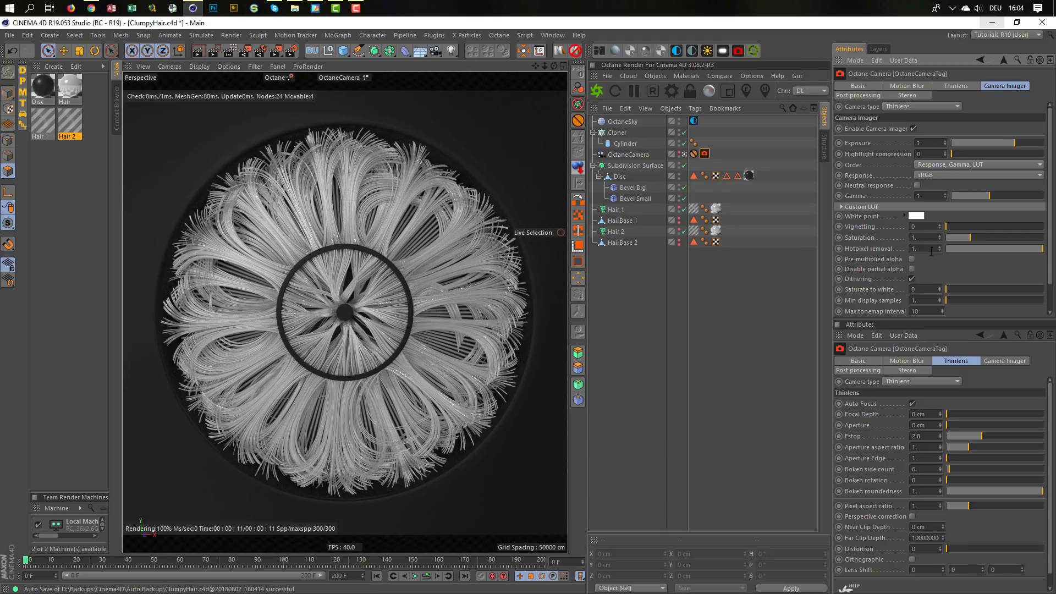
Step: Lower the Camera Imager's hotpixel removal to 0 to compare the render, and return it to 1
{"action": "left_click_drag", "start_coordinate": [1042, 249], "coordinate": [976, 249]}
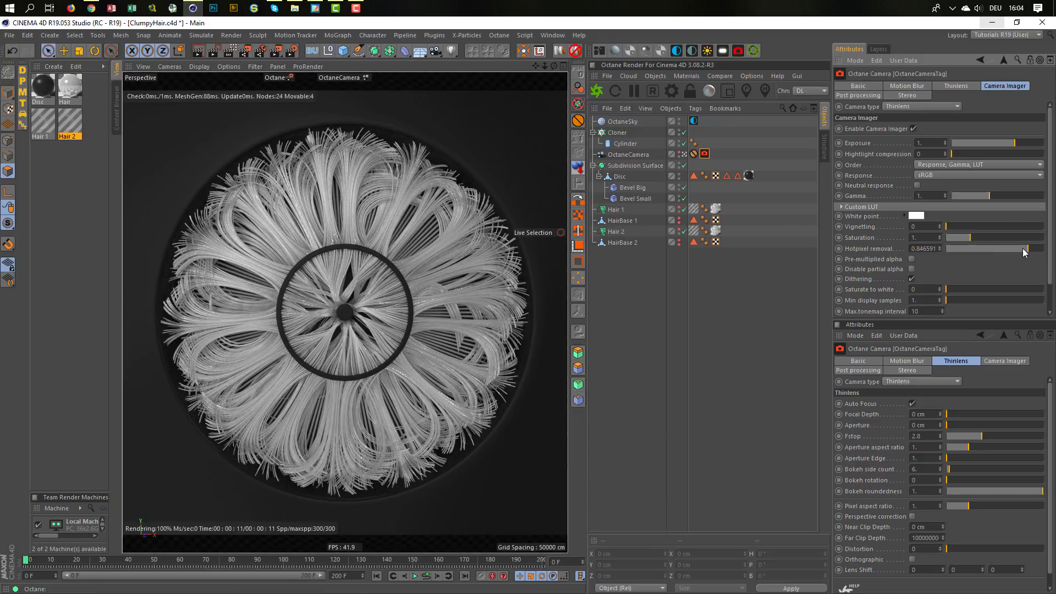
{"action": "left_click_drag", "start_coordinate": [1024, 252], "coordinate": [950, 256]}
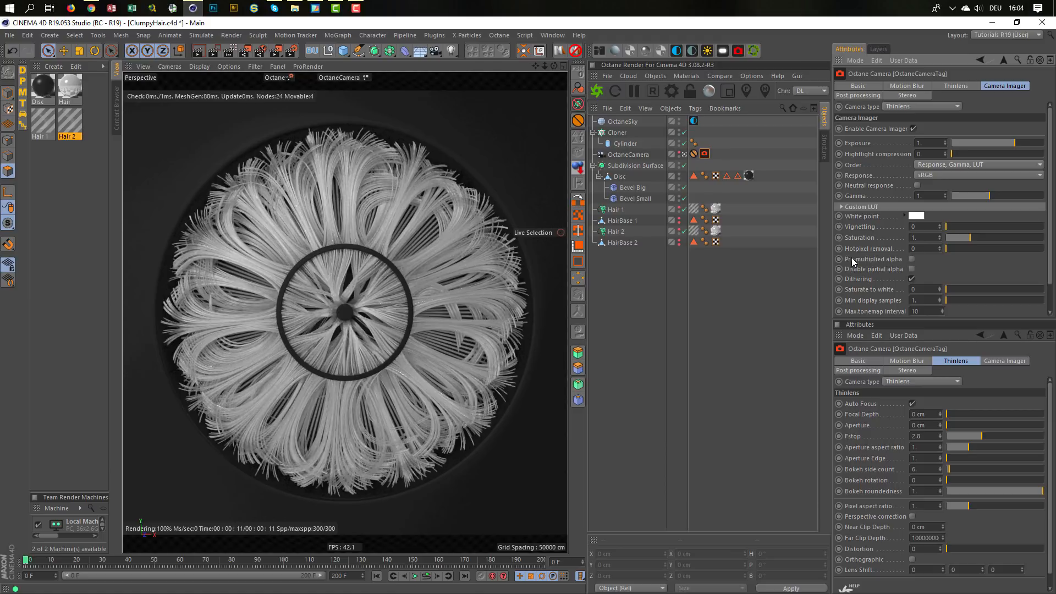
{"action": "left_click_drag", "start_coordinate": [948, 248], "coordinate": [1044, 248]}
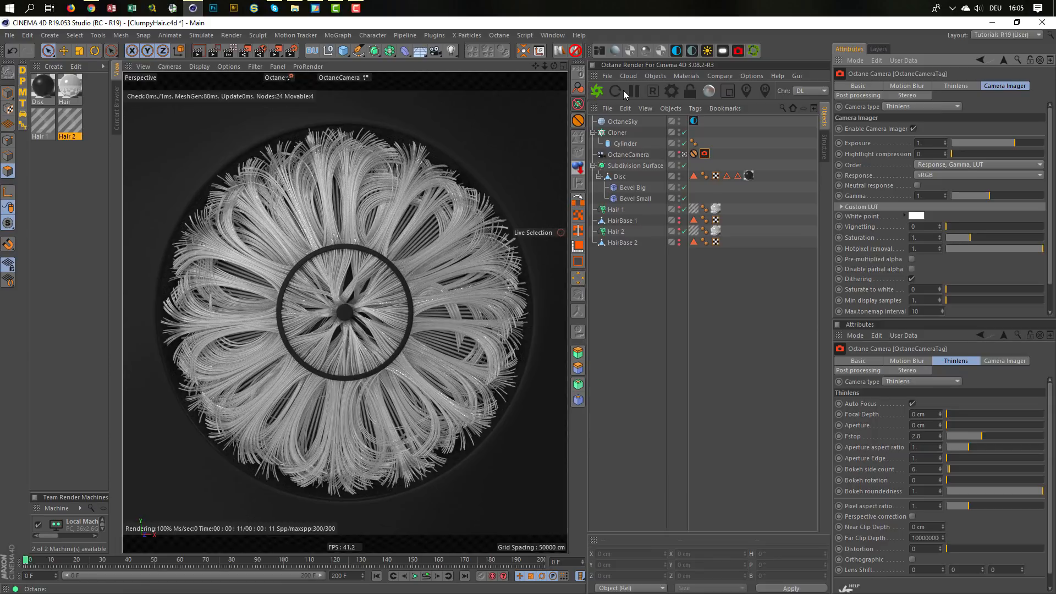
Step: Set the Pathtracing kernel's max samples to 1500, close the Octane settings and disable the OctaneCamera's Camera Imager
{"action": "left_click", "coordinate": [671, 90]}
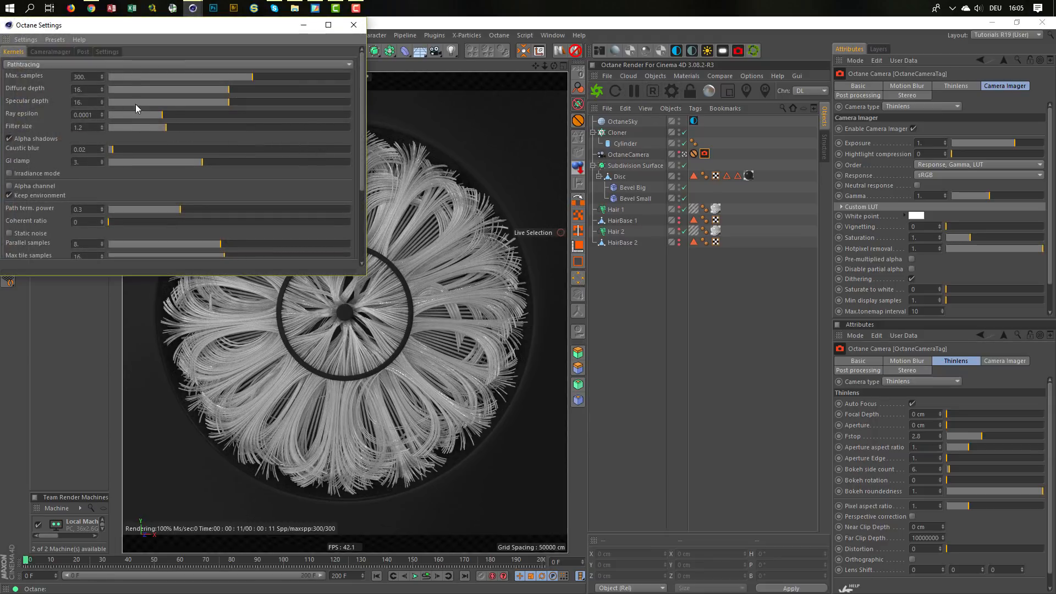
{"action": "double_click", "coordinate": [88, 76]}
{"action": "type", "text": "1500"}
{"action": "key", "text": "Return"}
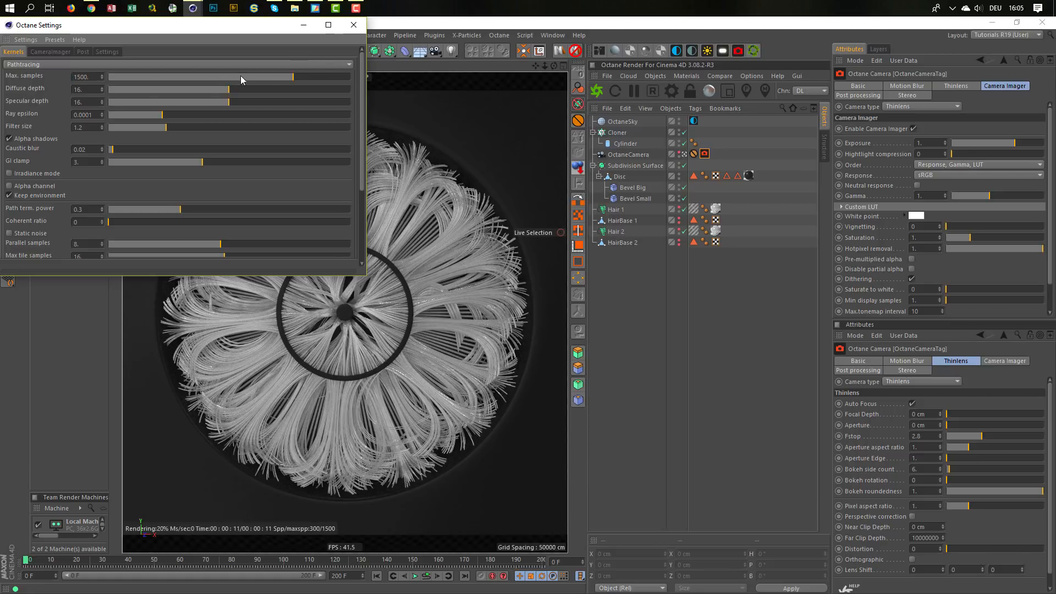
{"action": "left_click", "coordinate": [353, 26]}
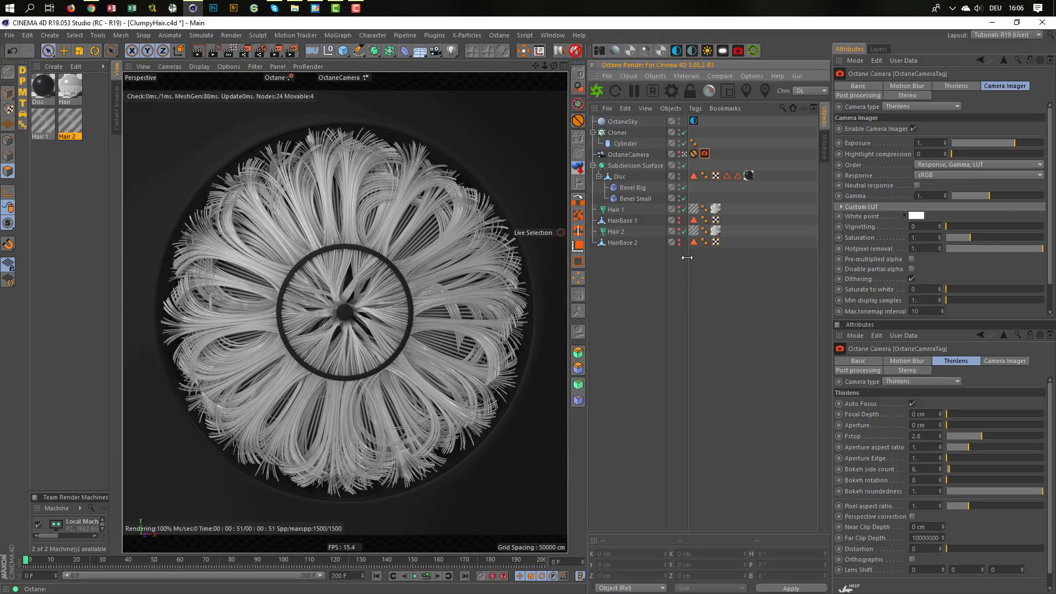
{"action": "left_click", "coordinate": [914, 128]}
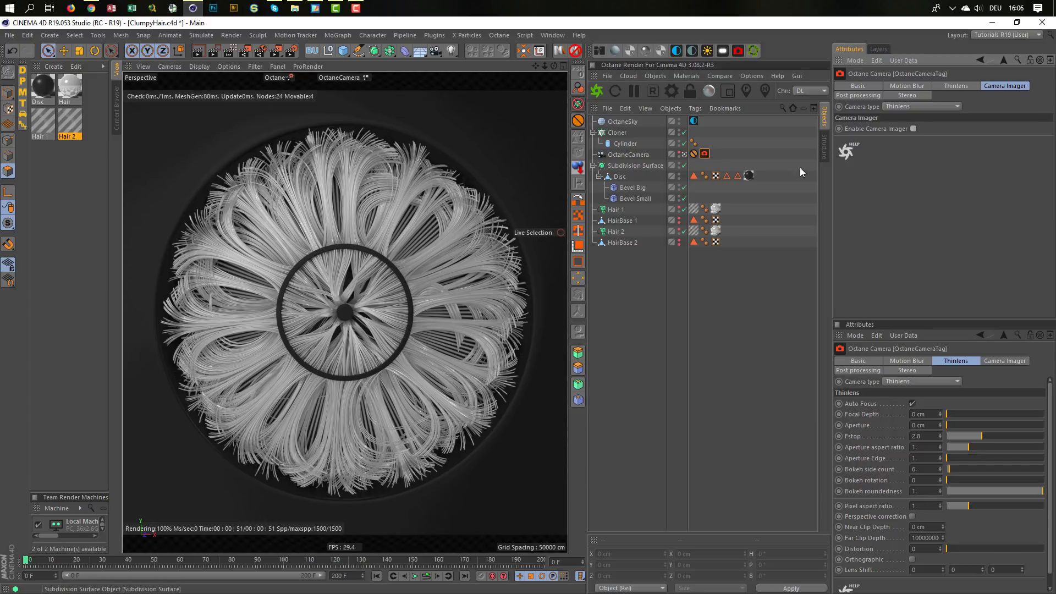
Step: Set the radius of the Cylinder inside the Cloner to 0.1 cm
{"action": "left_click", "coordinate": [623, 143]}
{"action": "left_click", "coordinate": [930, 110]}
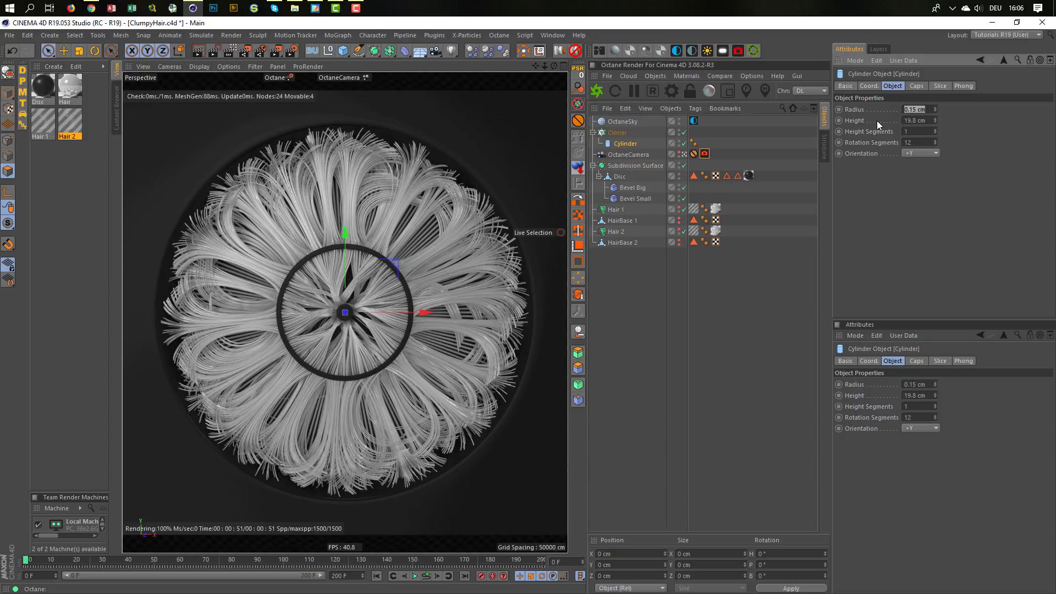
{"action": "type", "text": ",1"}
{"action": "key", "text": "Return"}
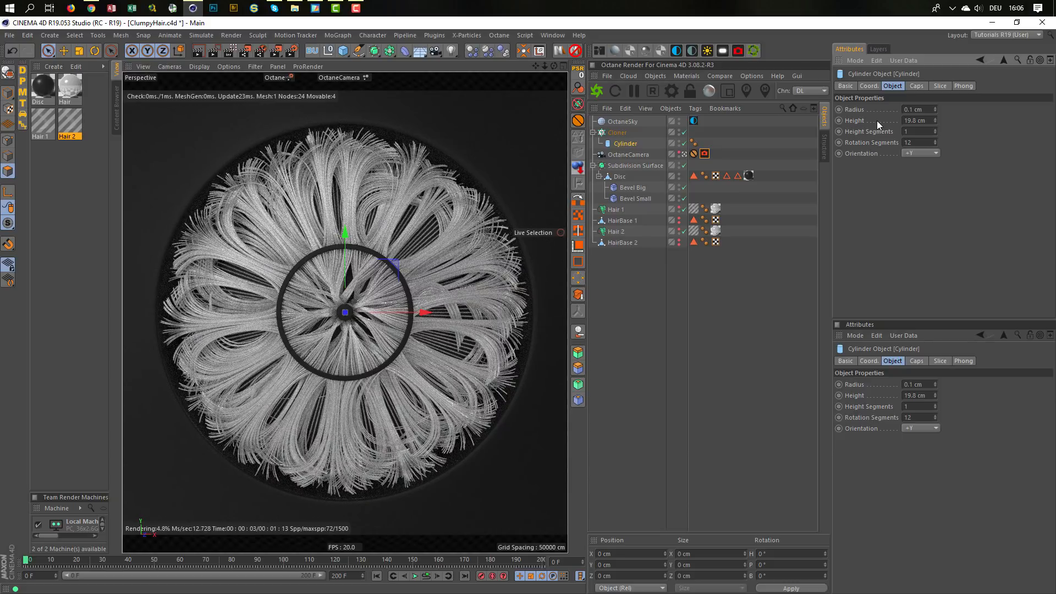
Step: Set the radial Cloner's count to 250
{"action": "left_click", "coordinate": [617, 132]}
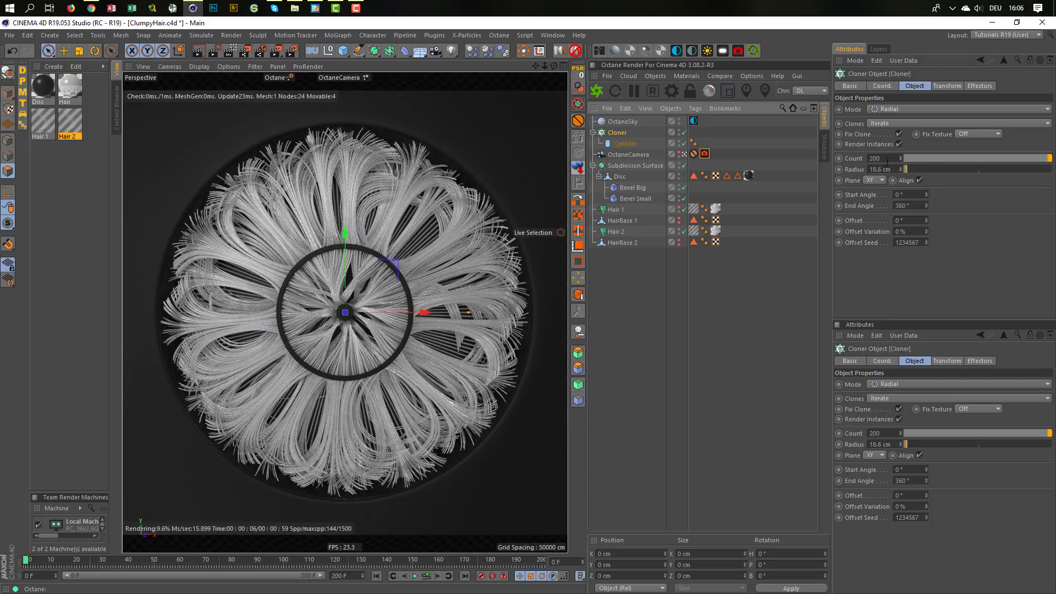
{"action": "left_click", "coordinate": [886, 159]}
{"action": "type", "text": "250"}
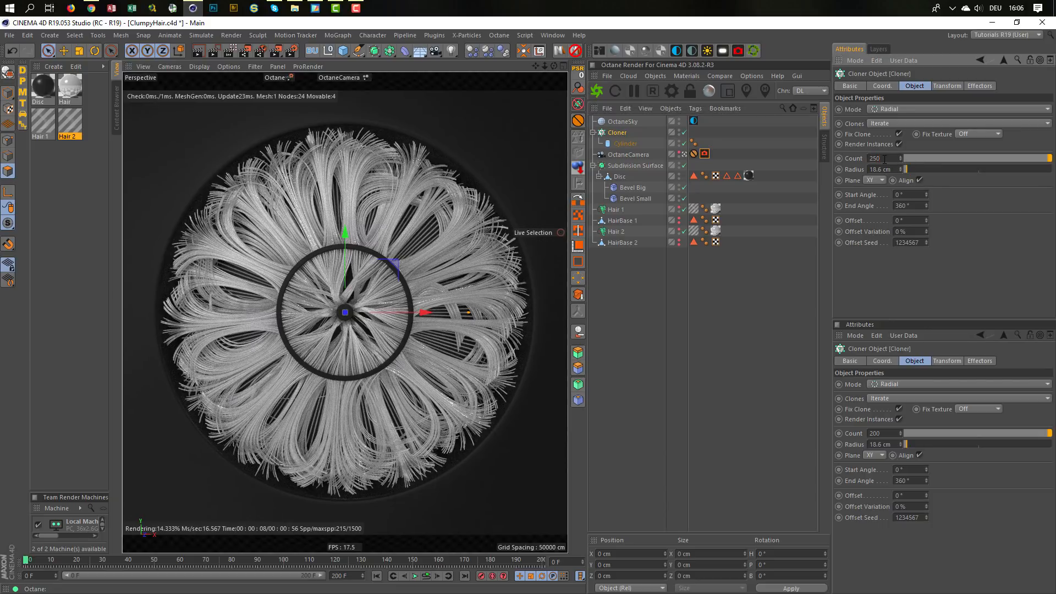
{"action": "key", "text": "Return"}
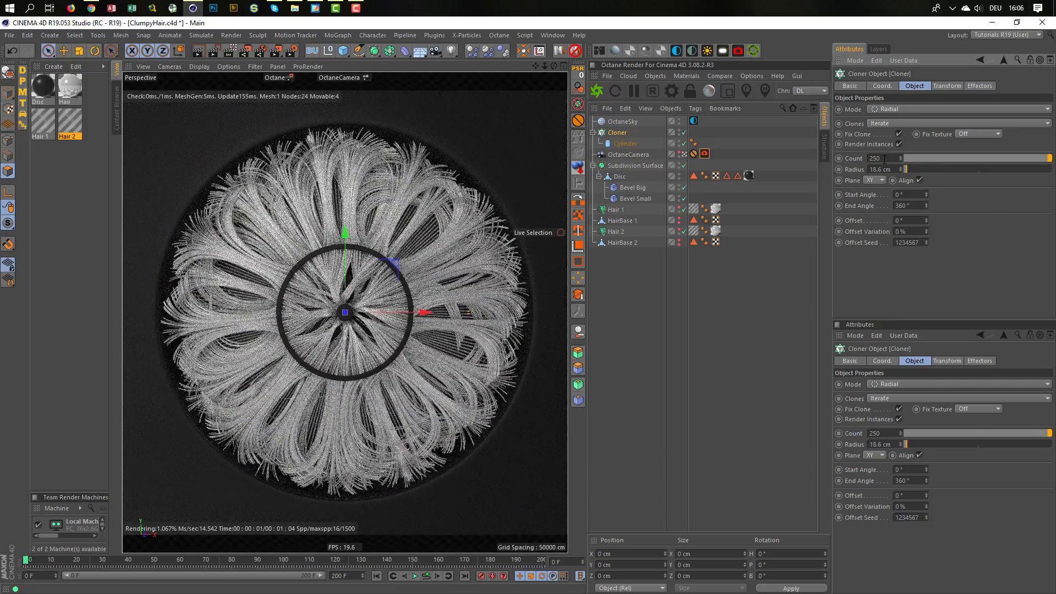